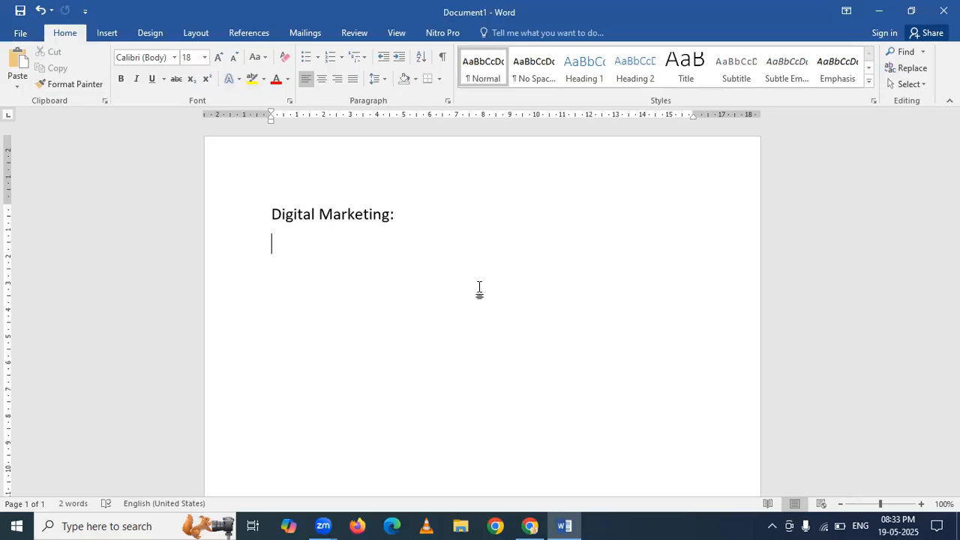
- Add a '- GMB (Google My Business)' list item under Digital Marketing:, then move to Google's search box
type("Google")
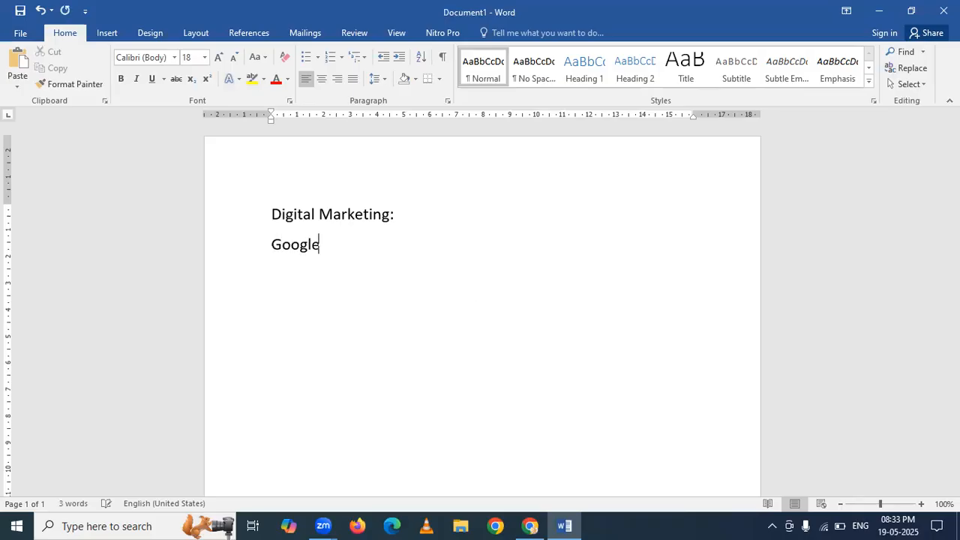
key("BackSpace")
key("BackSpace")
key("BackSpace")
key("BackSpace")
key("BackSpace")
key("BackSpace")
key("BackSpace")
type("- GMB (")
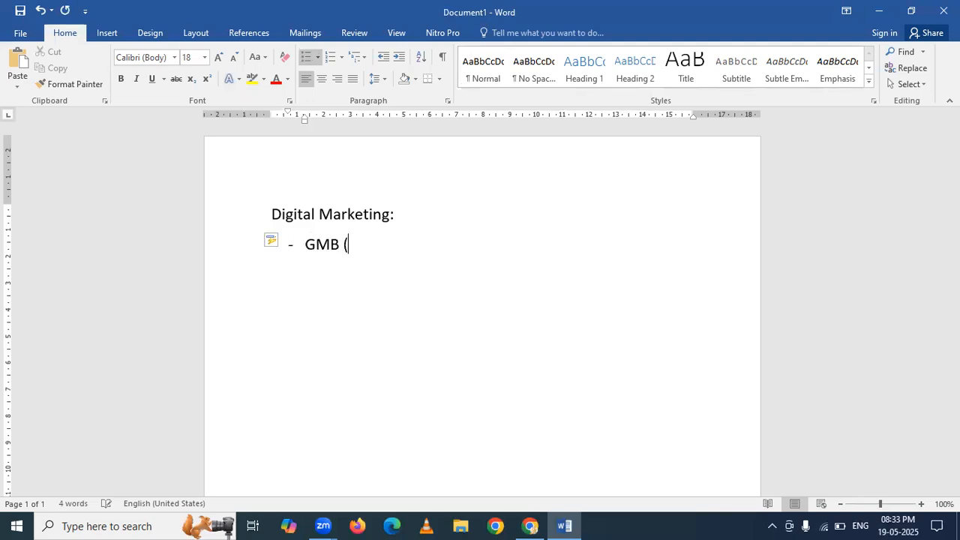
type("Google My Business)")
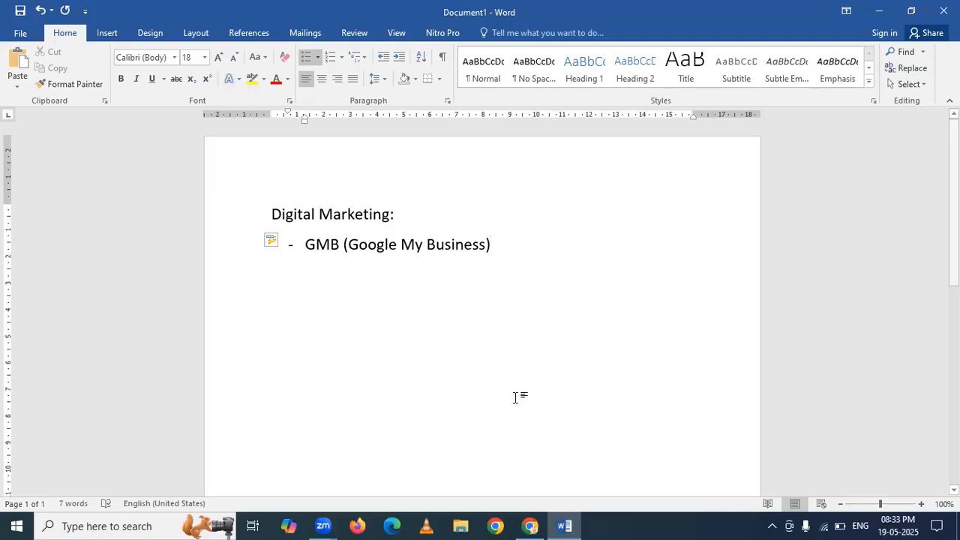
key("alt+Tab")
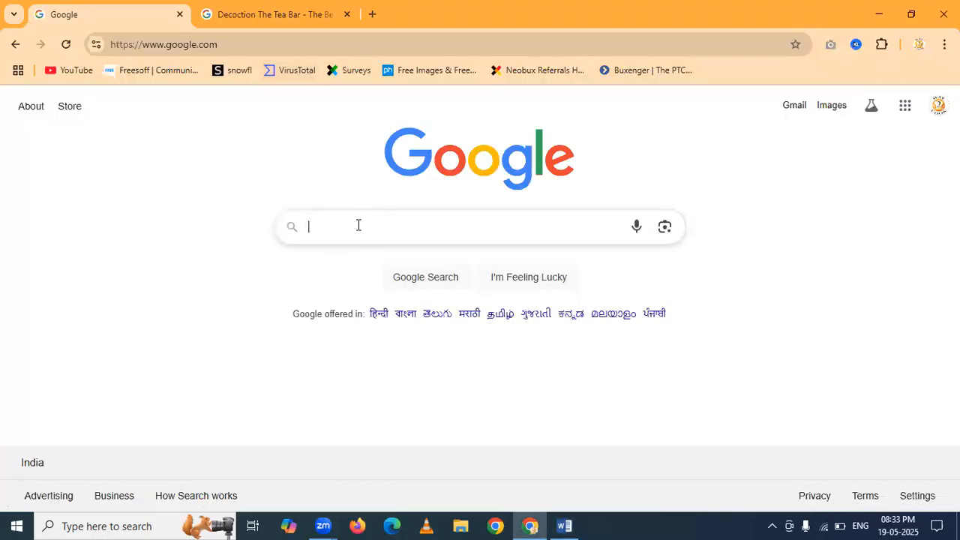
left_click(358, 225)
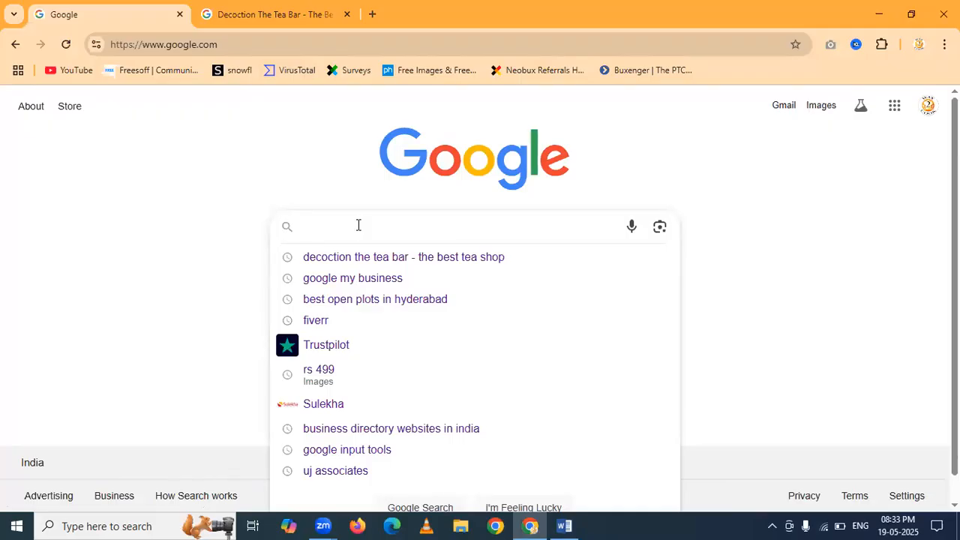
- Search Google for 'beauty parlour near me' and scroll through the local salon listings and map
type("ba")
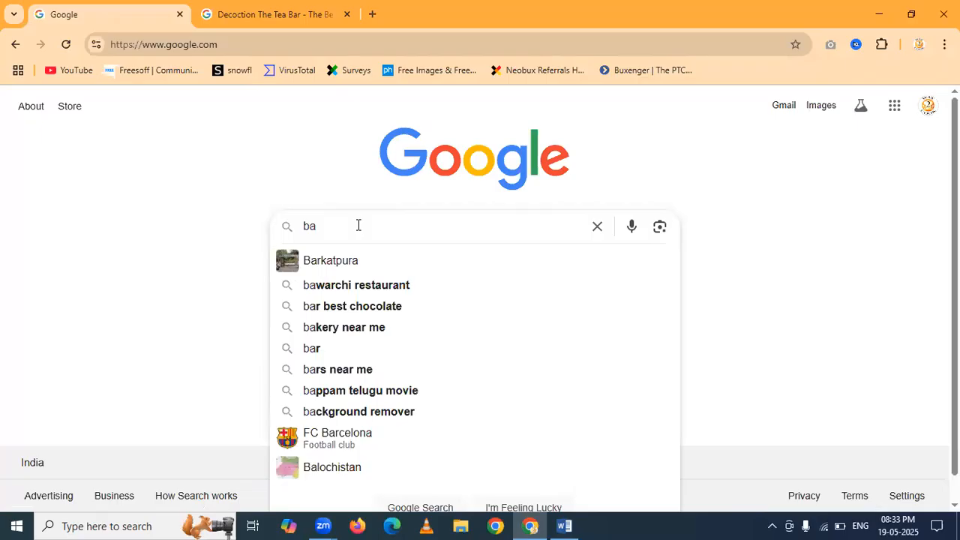
key("BackSpace")
type("eauty par")
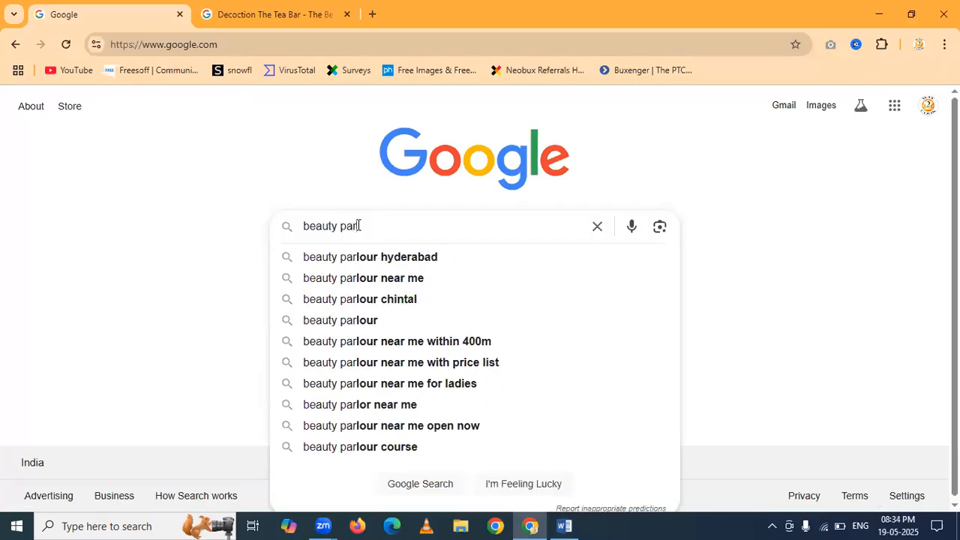
key("Down")
key("Down")
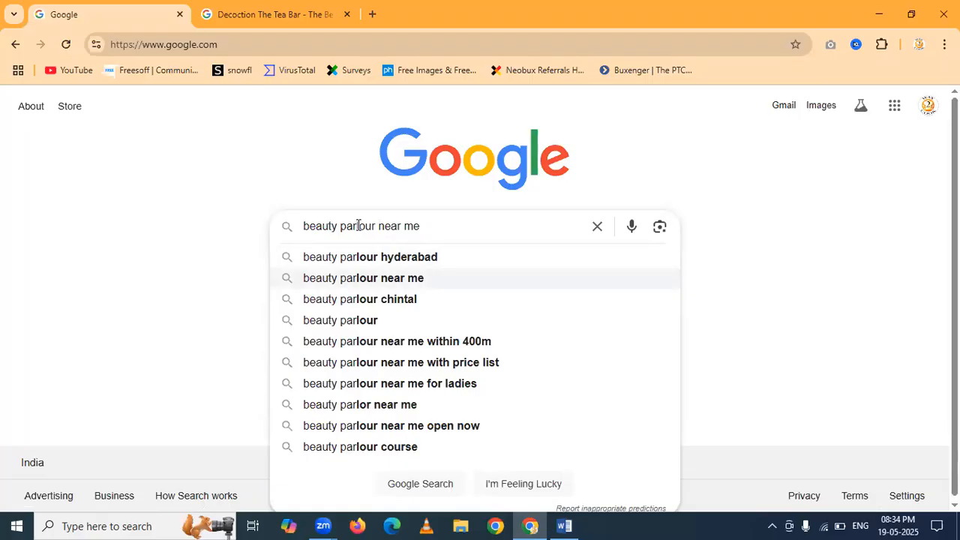
key("Return")
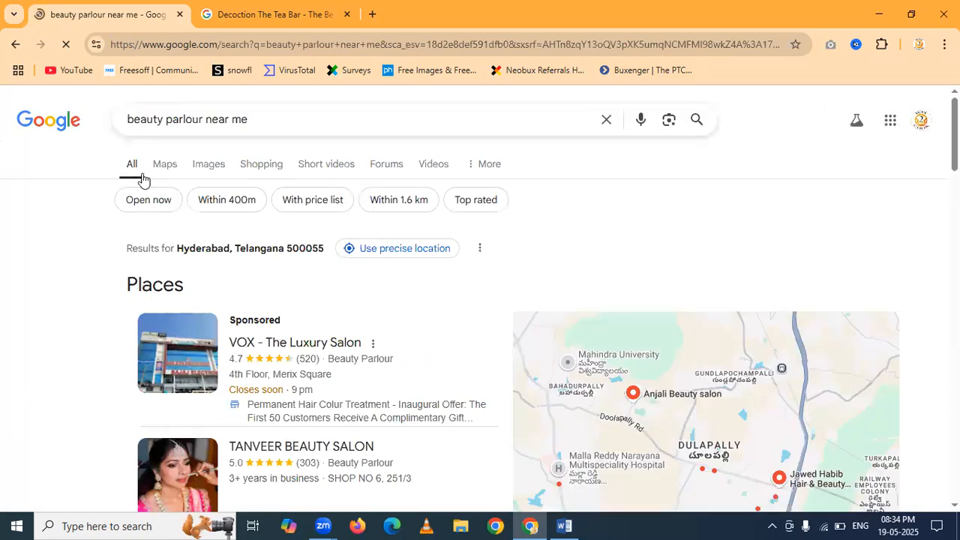
scroll(247, 439, "down", 4)
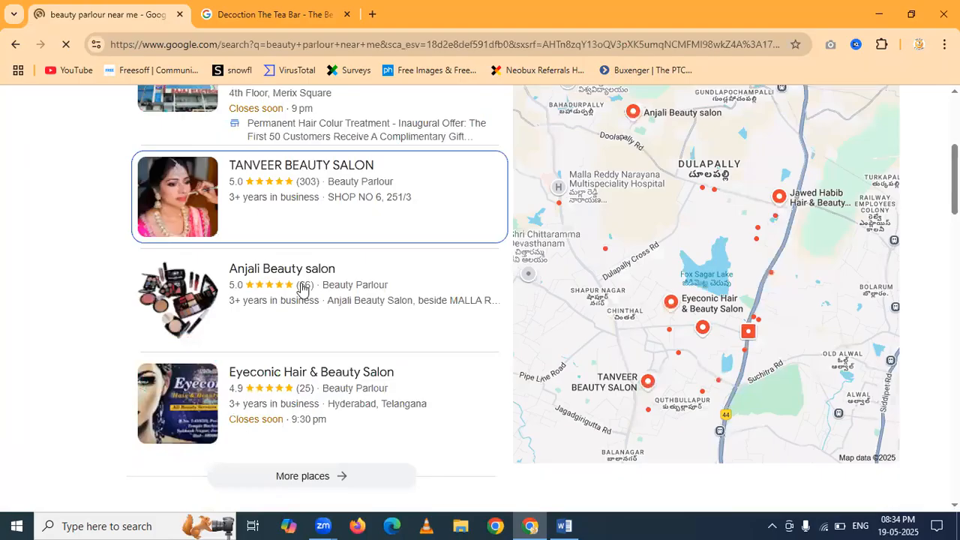
scroll(302, 291, "down", 2)
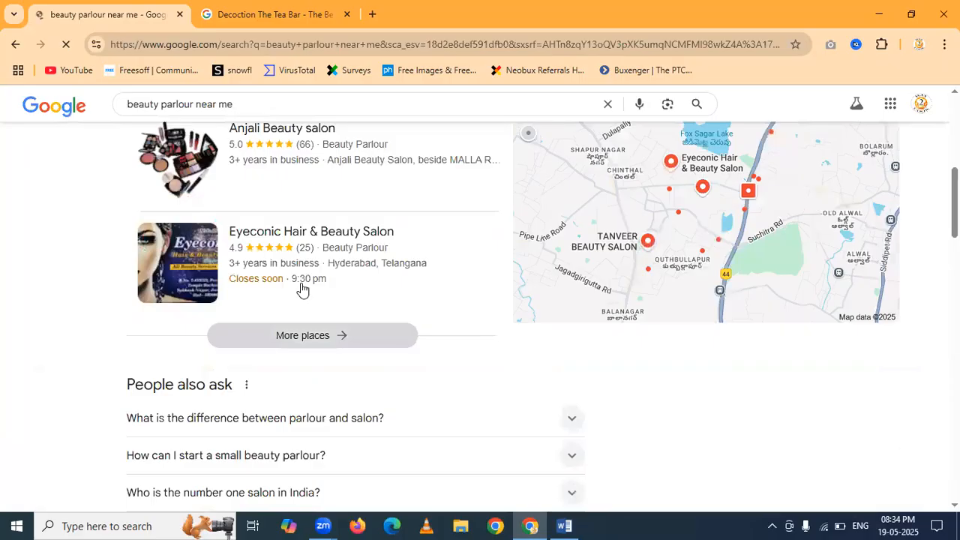
scroll(302, 290, "up", 1)
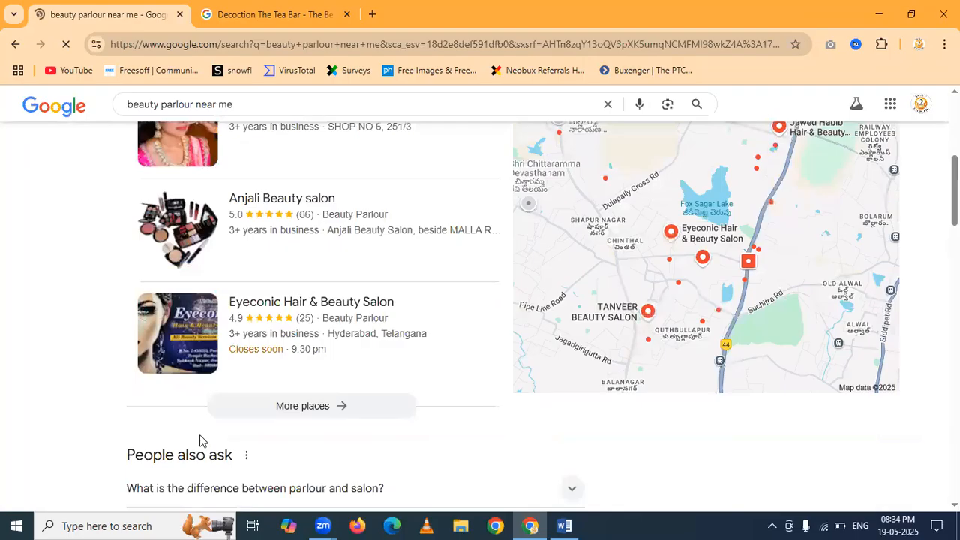
scroll(275, 129, "up", 5)
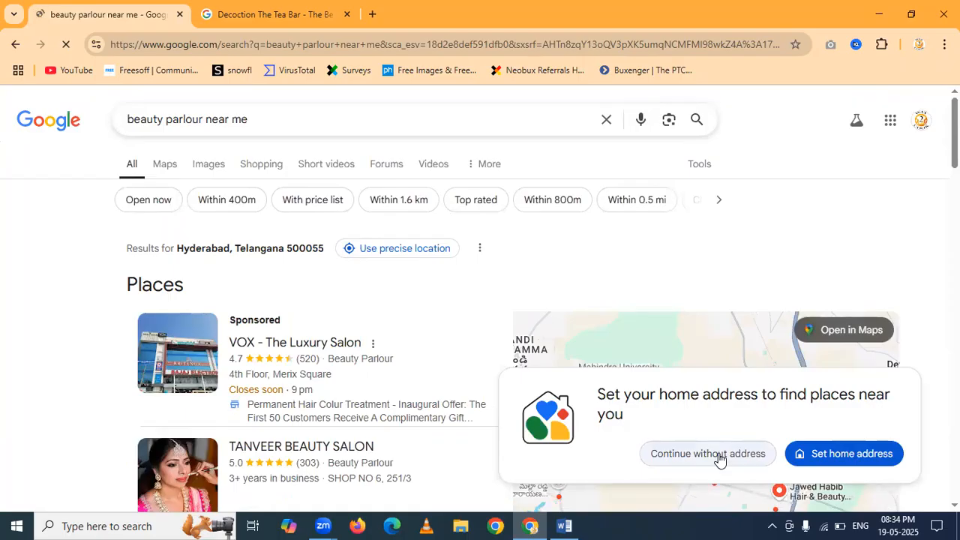
left_click(324, 113)
- Replace the query with 'salon shop near me' and scroll through the Places results
type("salo")
key("ctrl+a")
type("s")
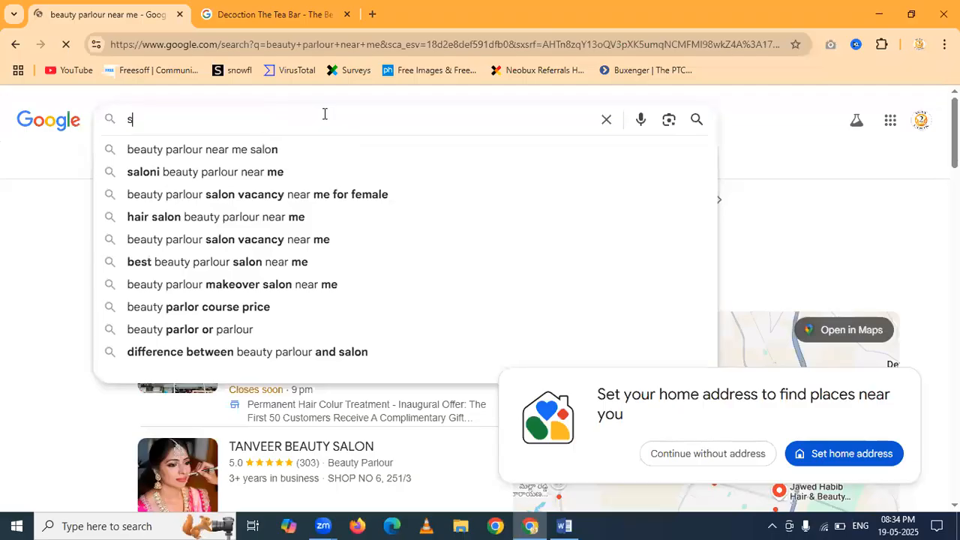
type("aloon shop")
key("Down")
key("Return")
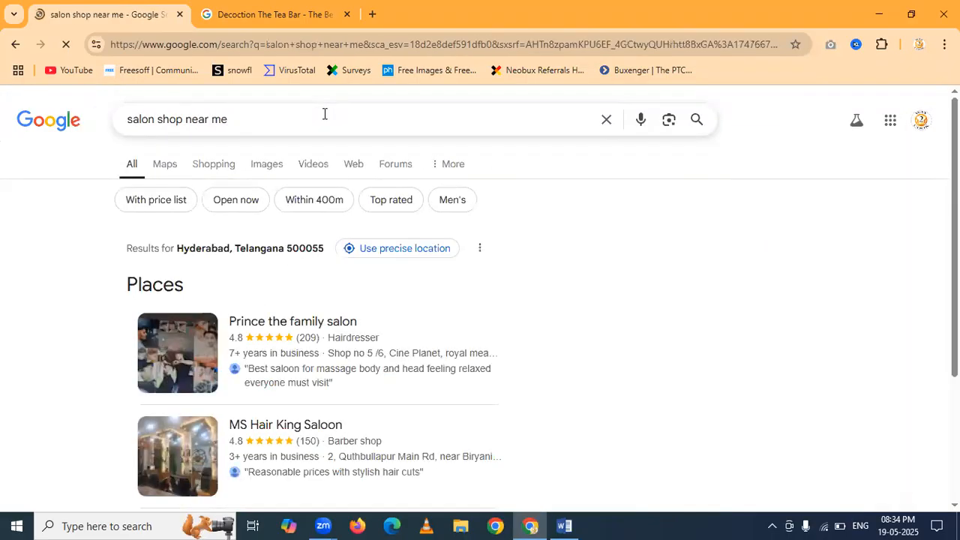
scroll(315, 366, "down", 1)
scroll(315, 366, "down", 1)
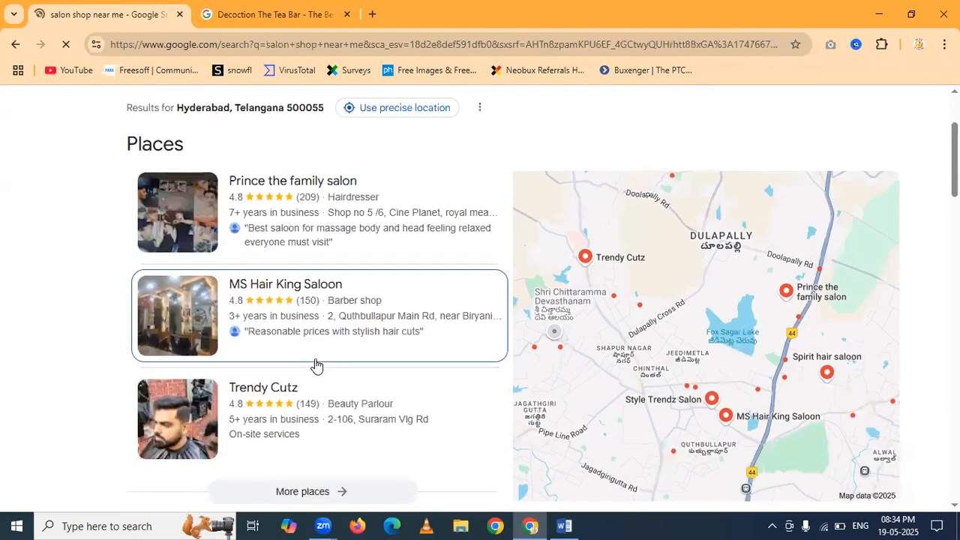
scroll(315, 365, "down", 1)
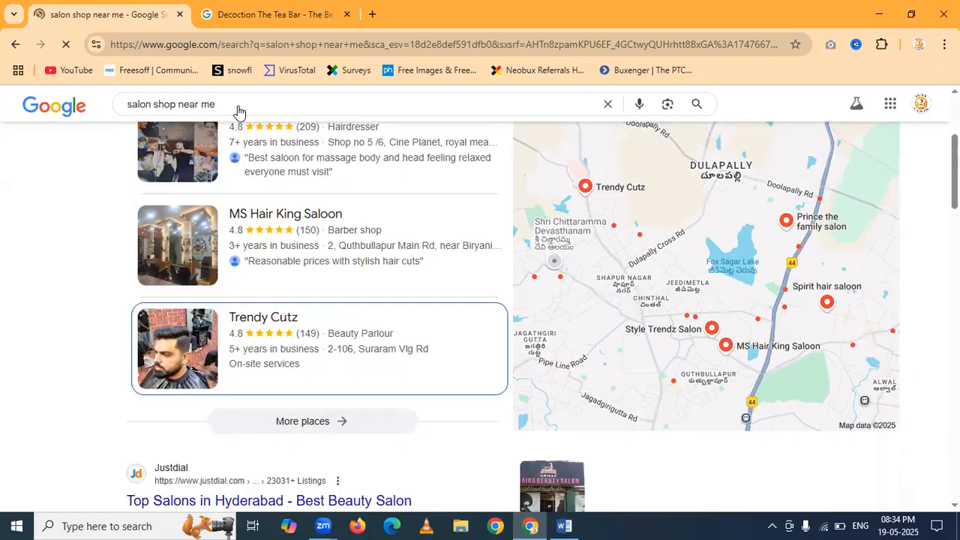
scroll(238, 111, "up", 3)
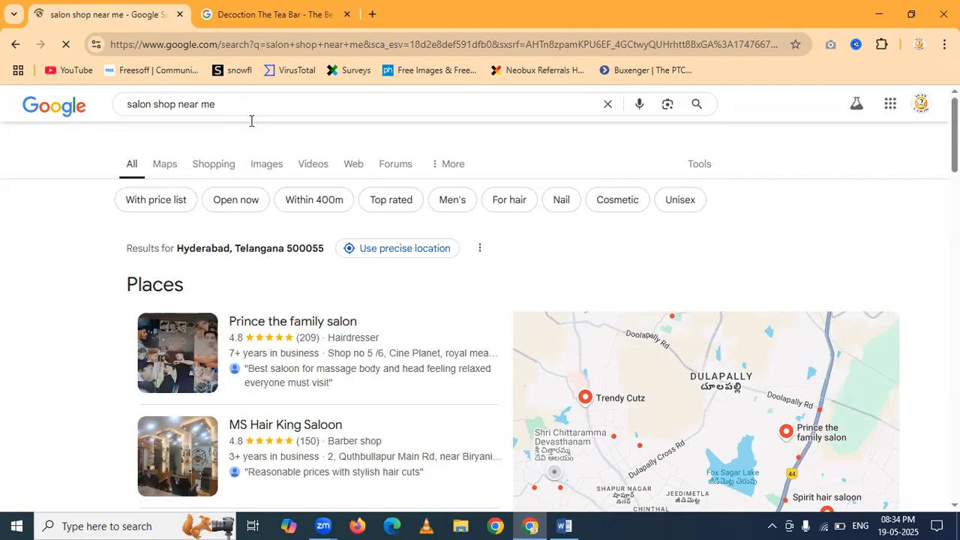
- Look over more of the nearby salon listings, then return to the Word notes
mouse_move(277, 329)
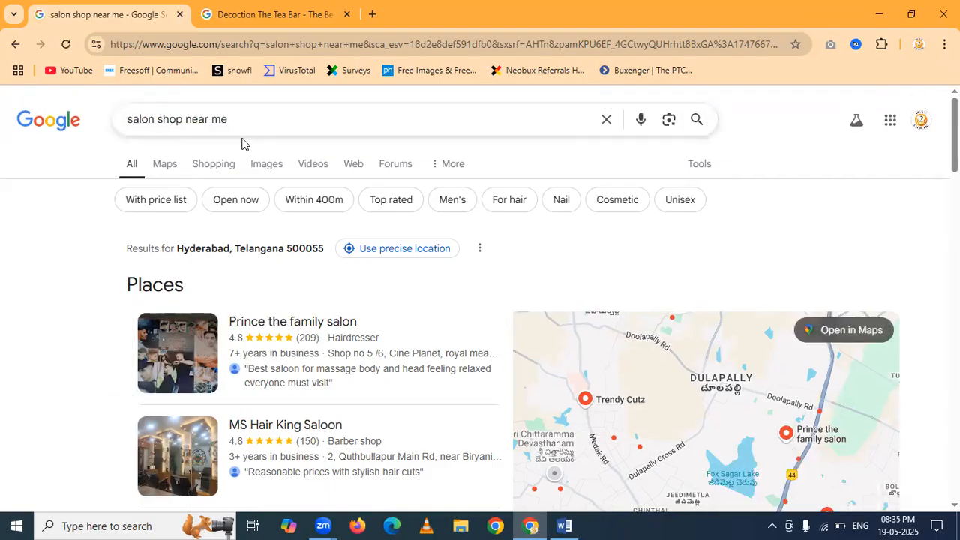
double_click(170, 284)
left_click(97, 337)
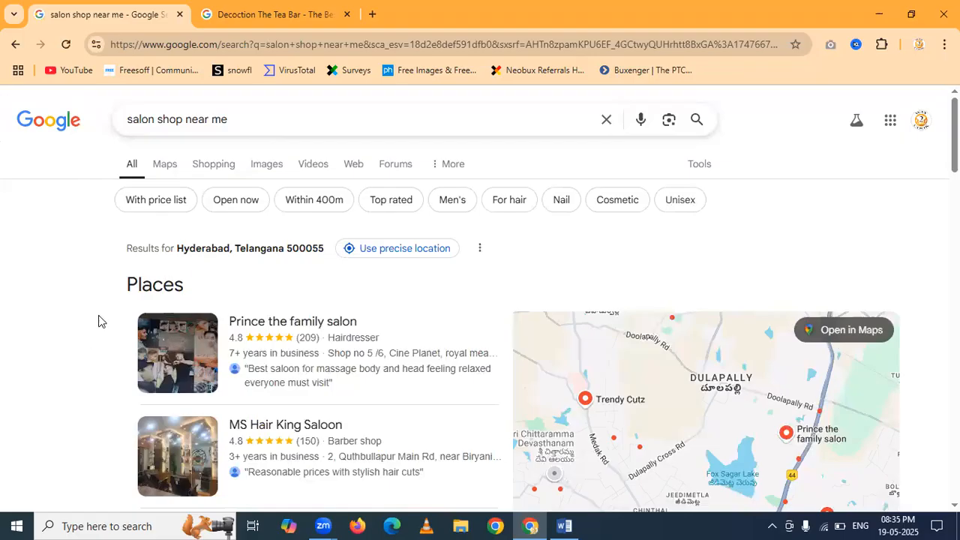
scroll(307, 300, "down", 2)
scroll(304, 371, "down", 1)
mouse_move(300, 149)
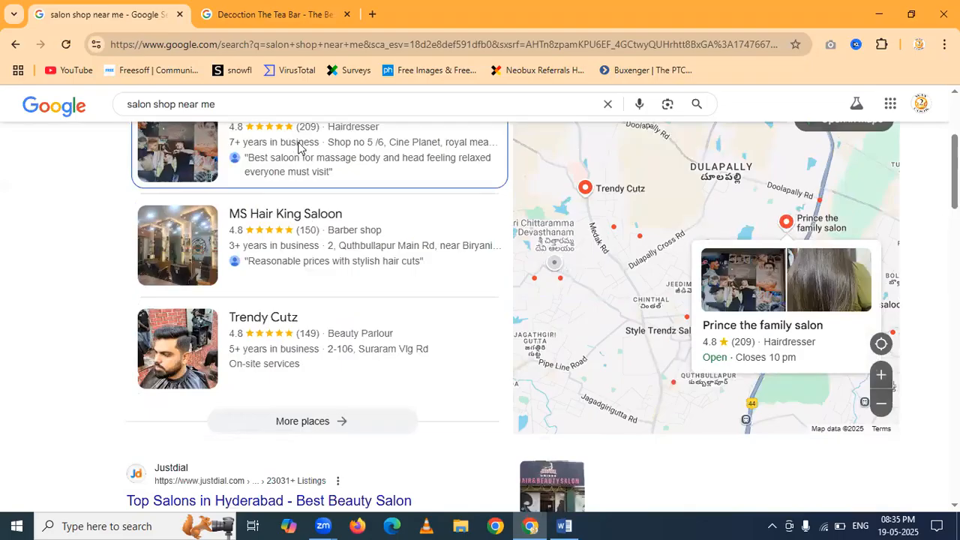
scroll(300, 148, "up", 3)
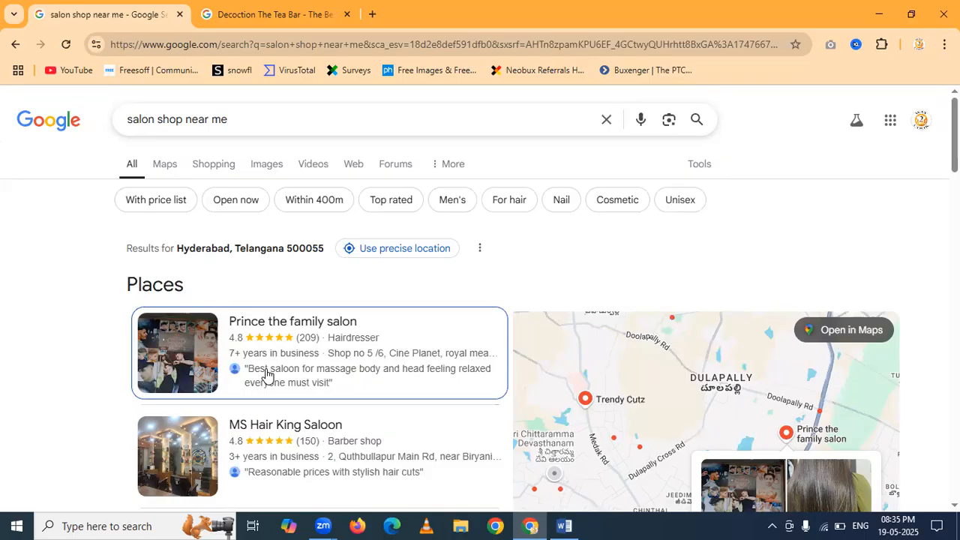
left_click_drag(253, 121, 87, 120)
left_click(35, 305)
key("alt+Tab")
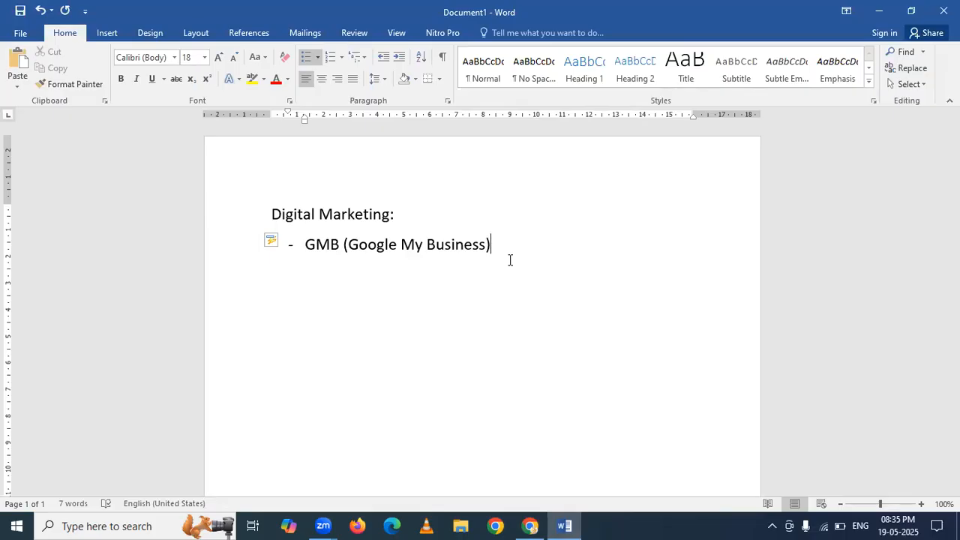
- Bring the 'salon shop near me' results back and select the search query
left_click(534, 525)
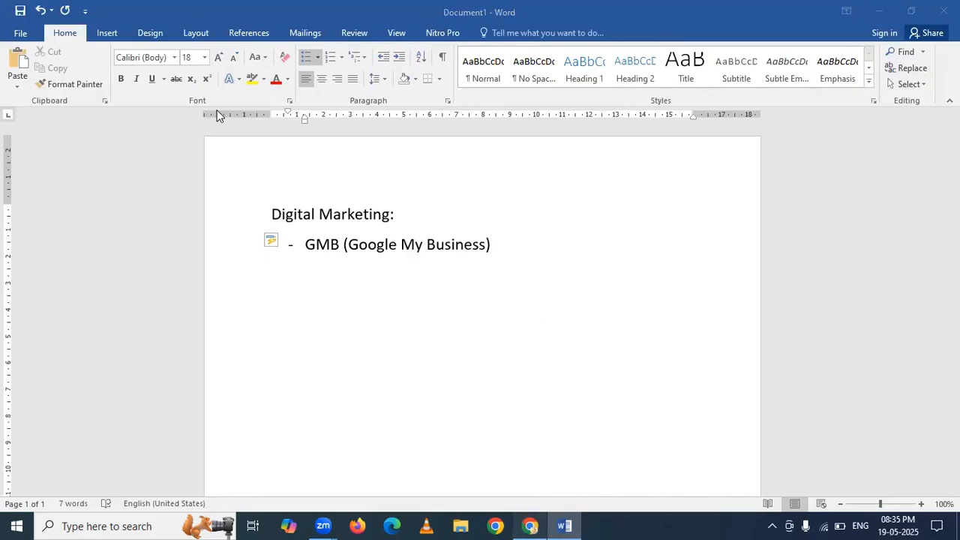
left_click_drag(261, 126, 95, 137)
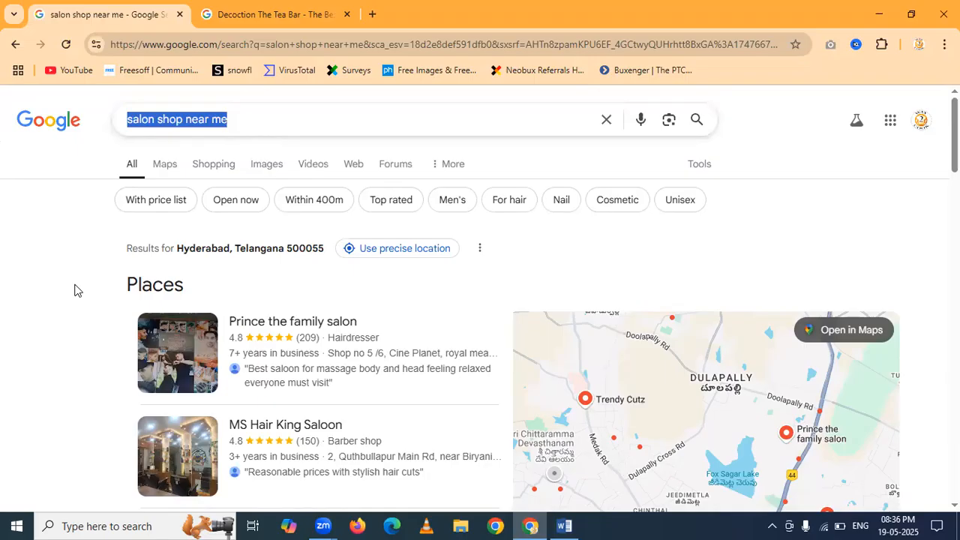
- Search for 'law firms near me', review the local results, then return to the Word notes
type("a")
key("BackSpace")
type("la")
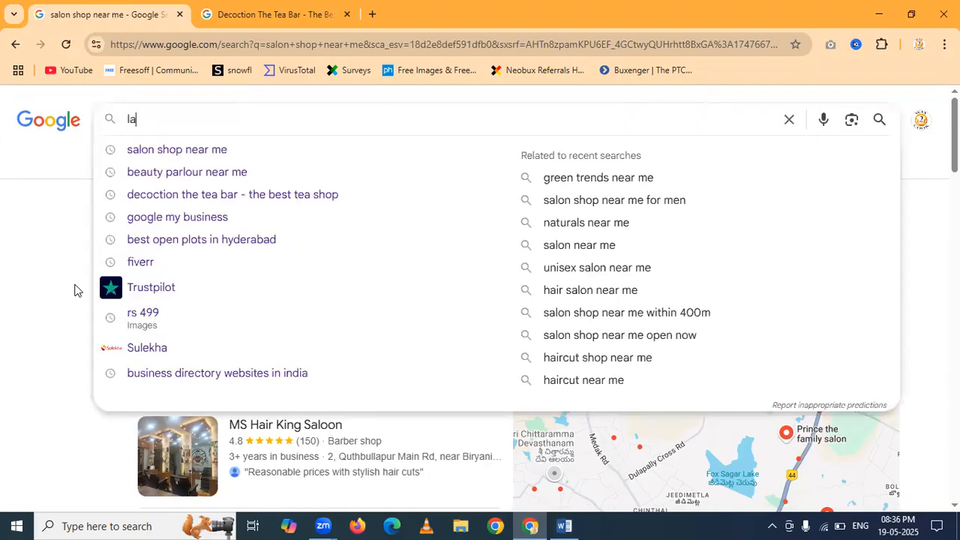
type("w fir")
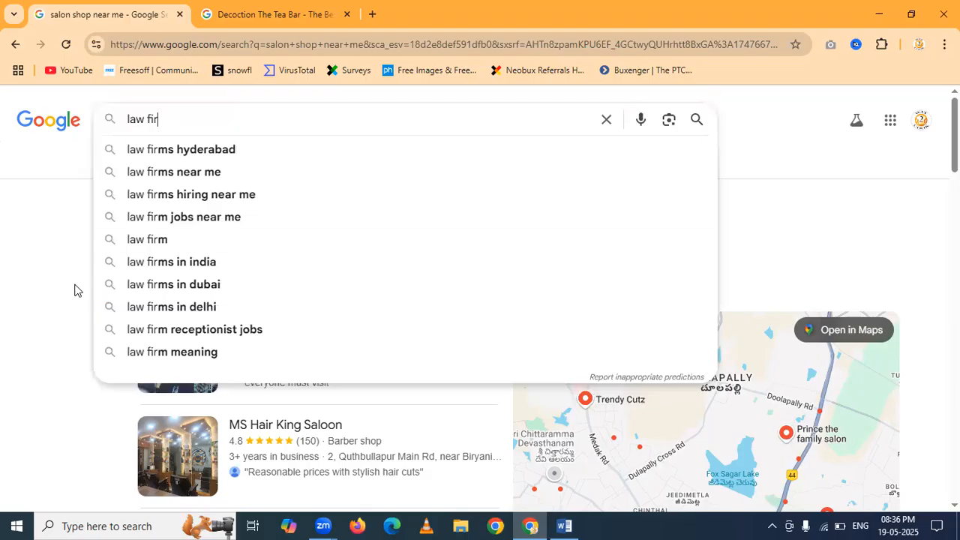
left_click(163, 175)
scroll(165, 279, "down", 2)
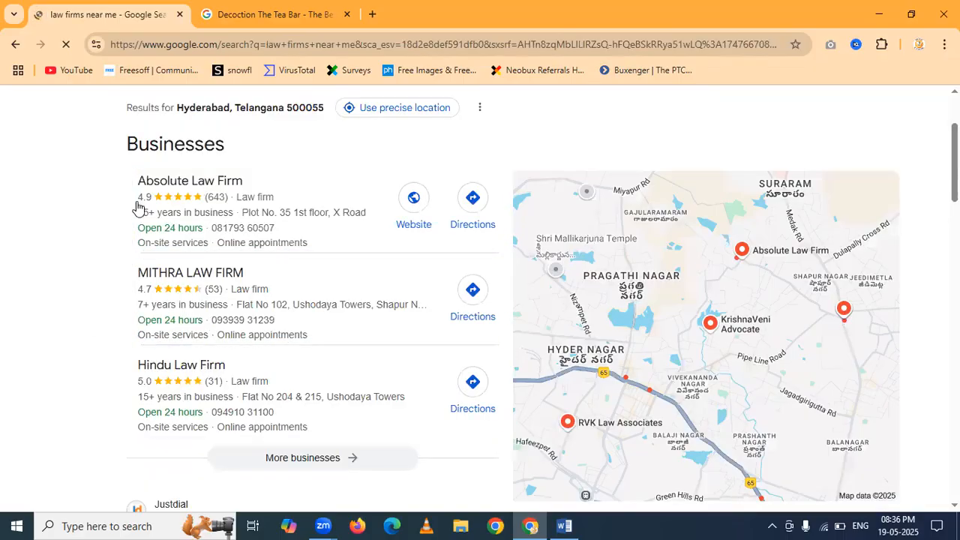
scroll(143, 176, "up", 2)
left_click_drag(234, 119, 47, 175)
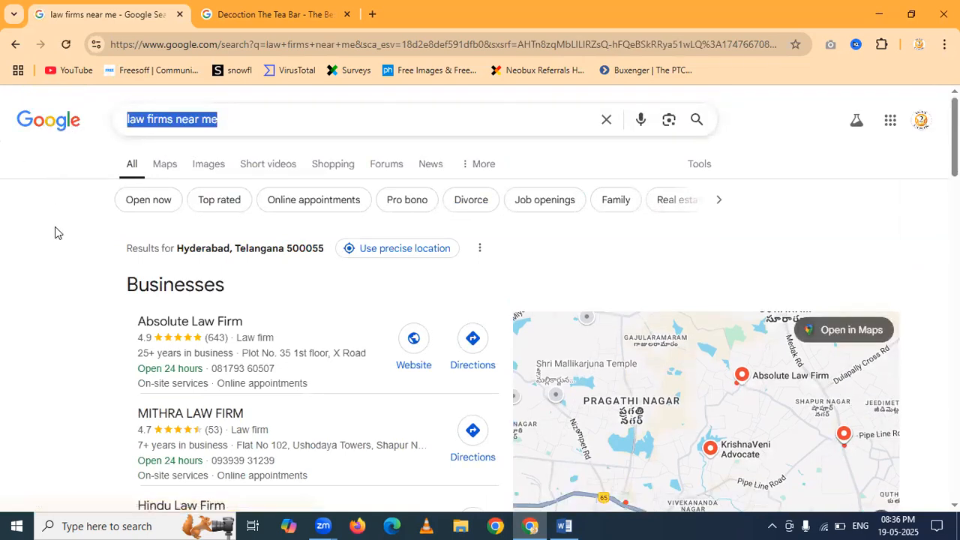
key("alt+Tab")
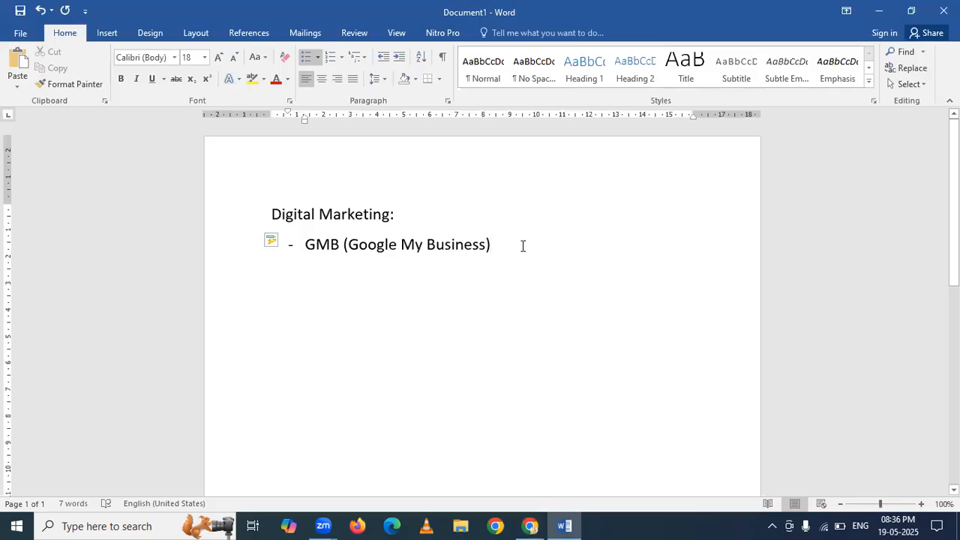
- Add 'Social Media' and 'Website' list items, end the list, and type 'GMB (Google My Business)'
key("Return")
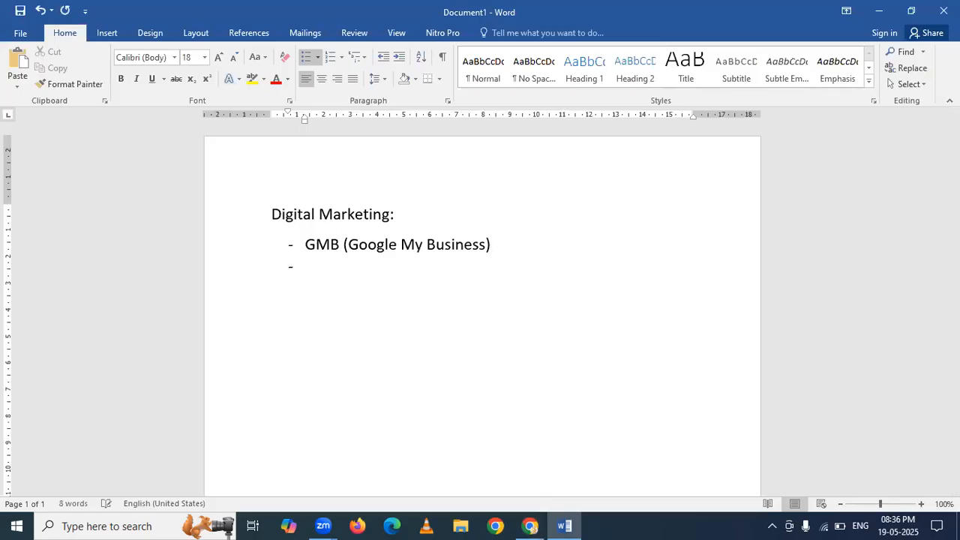
type("Social Media")
key("Return")
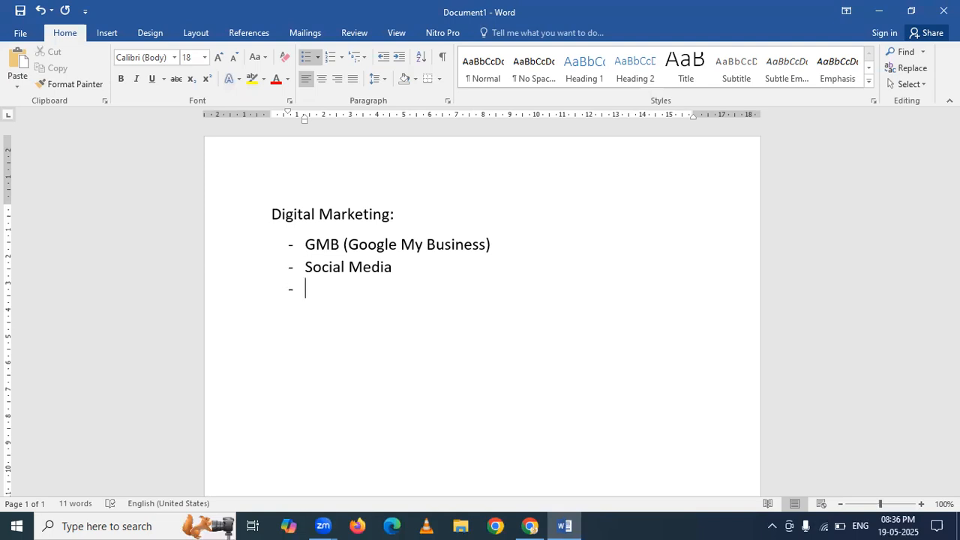
type("Website")
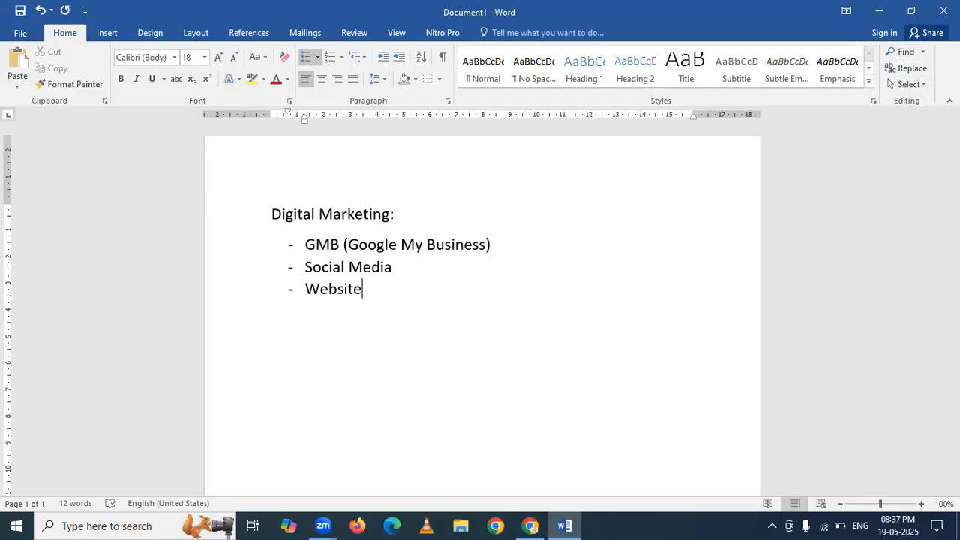
key("Return")
key("Return")
type("GMB (")
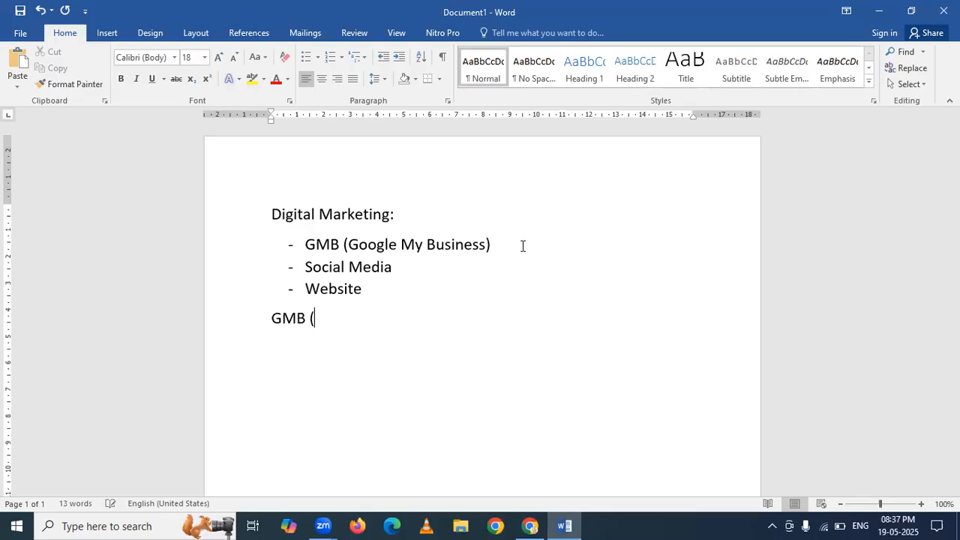
type("Google My B")
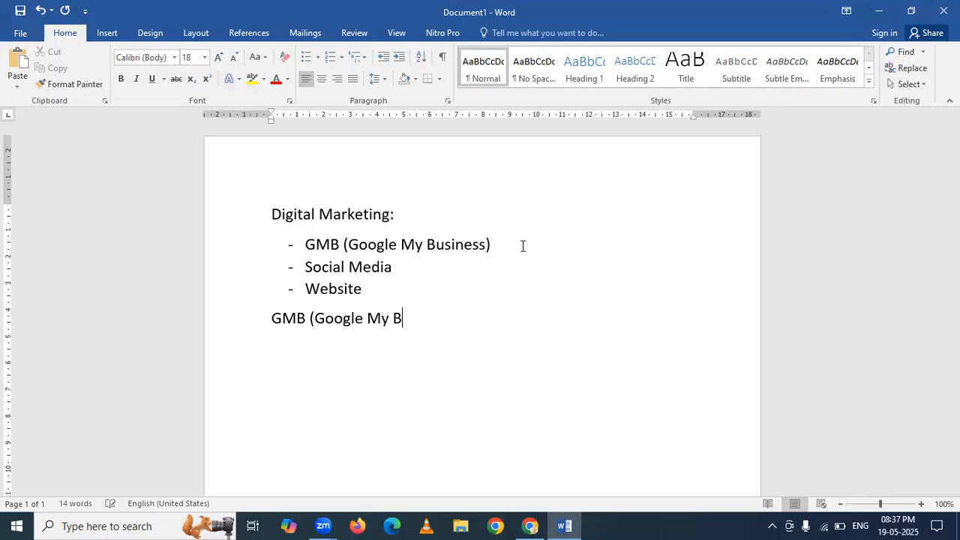
type("usiness)")
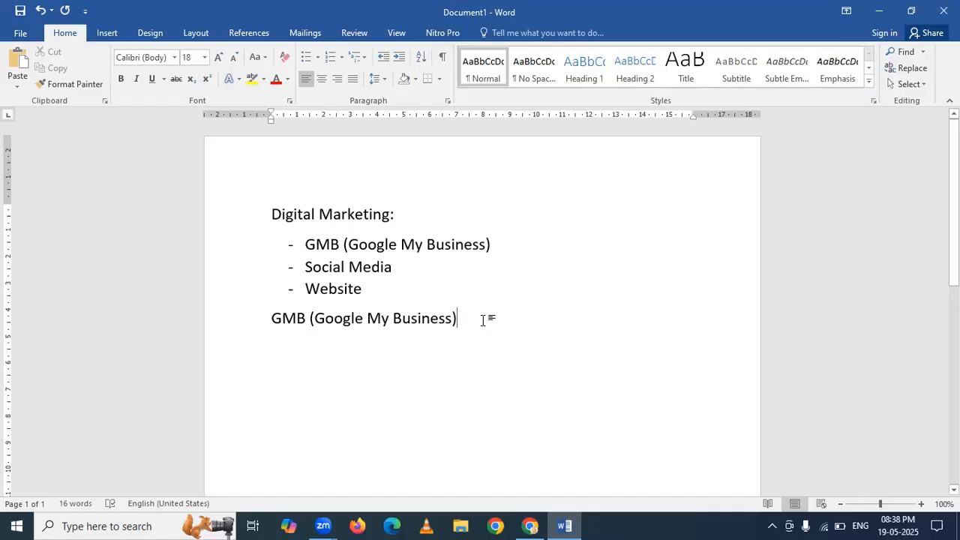
- Bring the 'law firms near me' search results back to the front
left_click(531, 526)
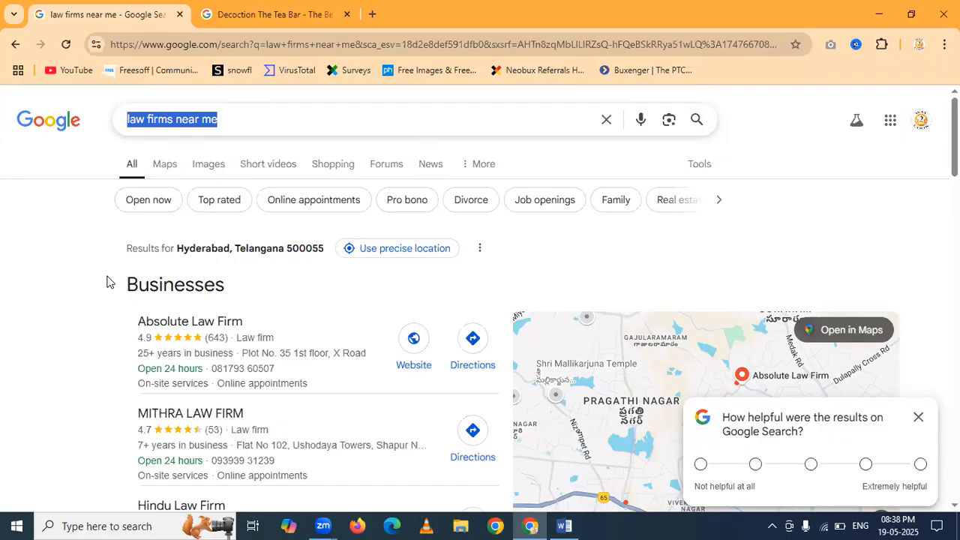
- Replace the law firms query with a new search beginning 'google'
scroll(210, 315, "down", 3)
scroll(195, 248, "up", 3)
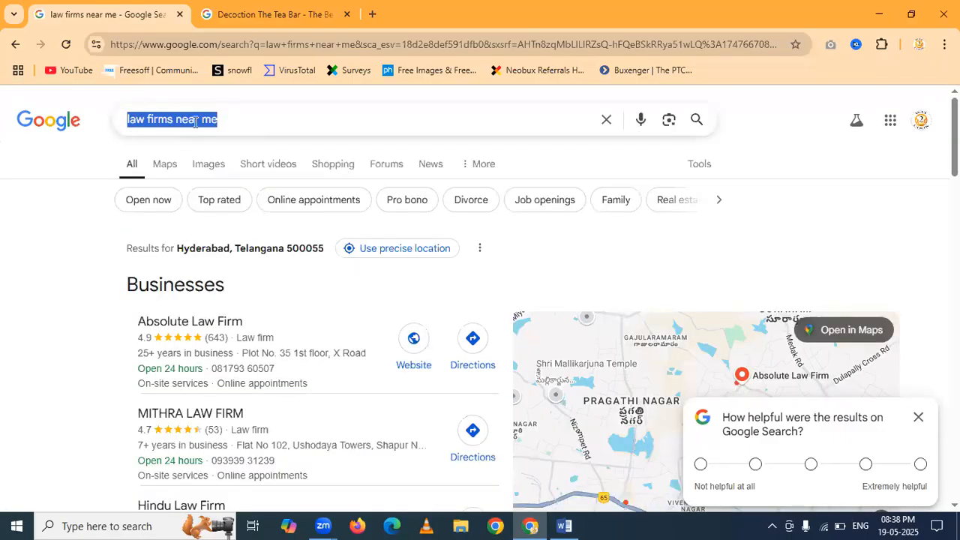
type("goog")
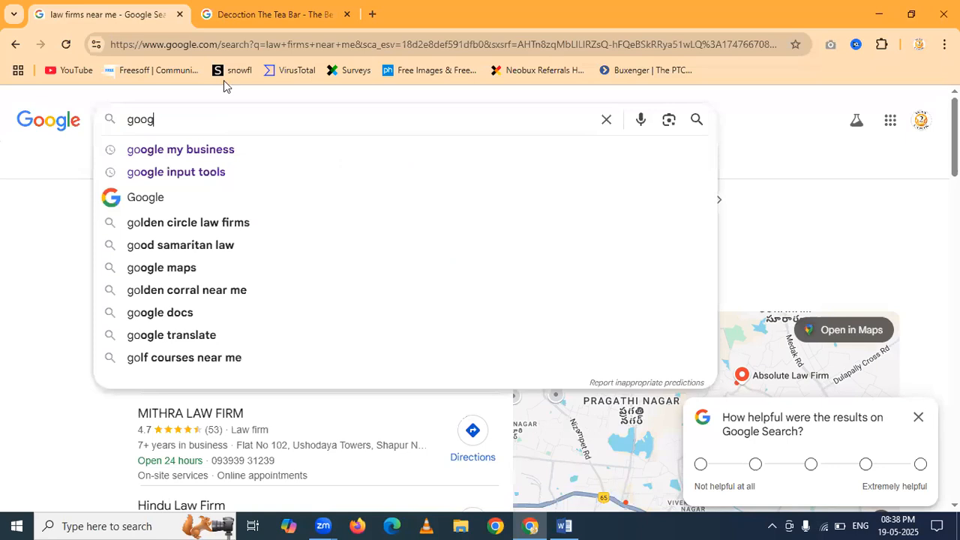
type("le")
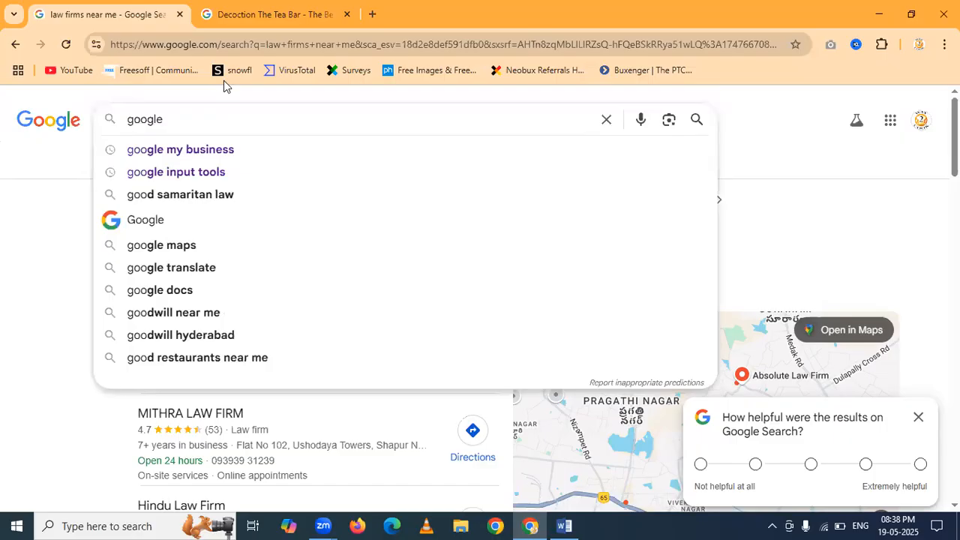
- Choose the 'google my business' suggestion to search for it
left_click(172, 150)
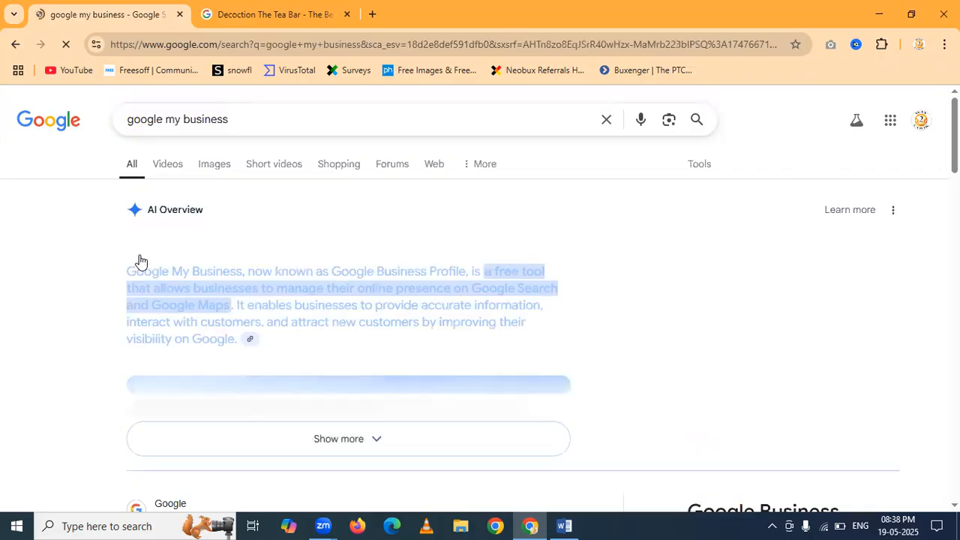
scroll(138, 261, "down", 3)
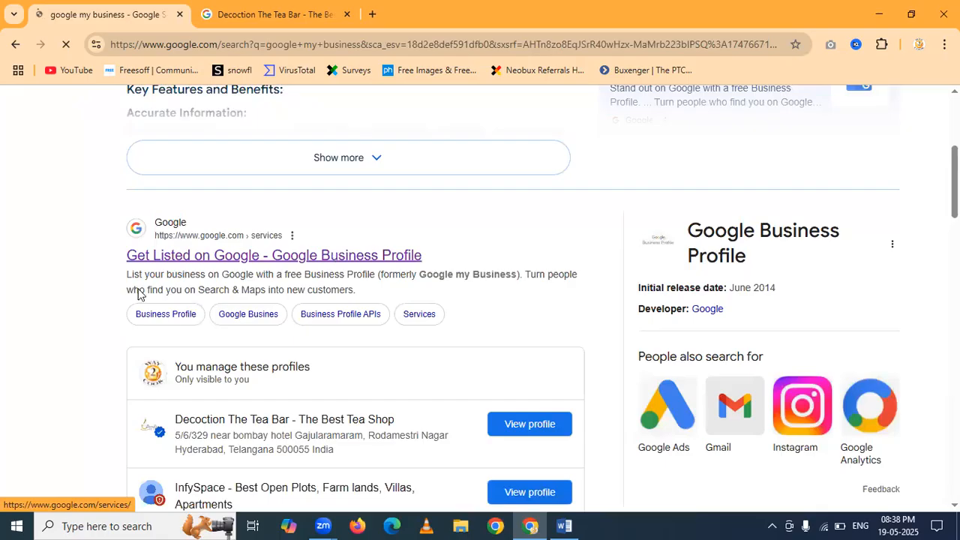
scroll(200, 357, "down", 1)
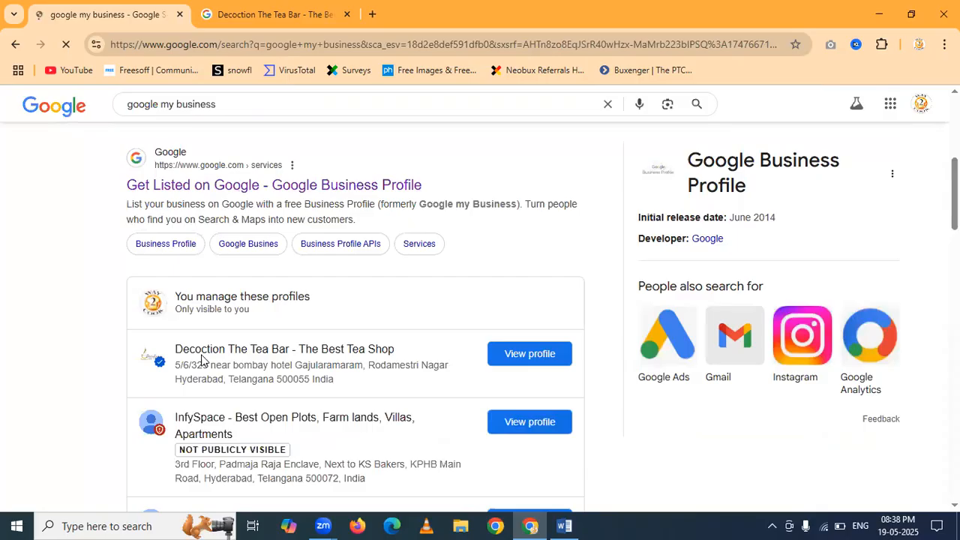
scroll(218, 364, "down", 3)
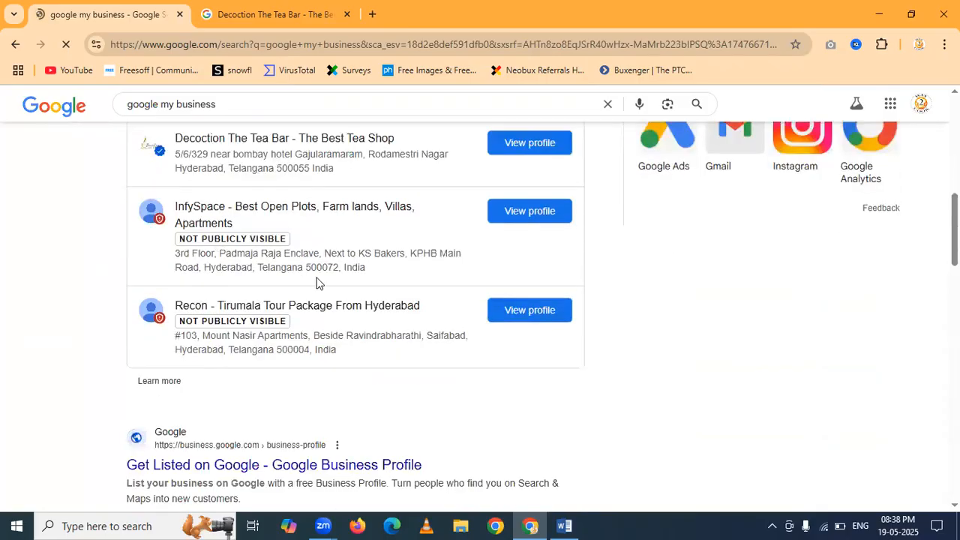
scroll(315, 283, "up", 4)
scroll(319, 282, "up", 4)
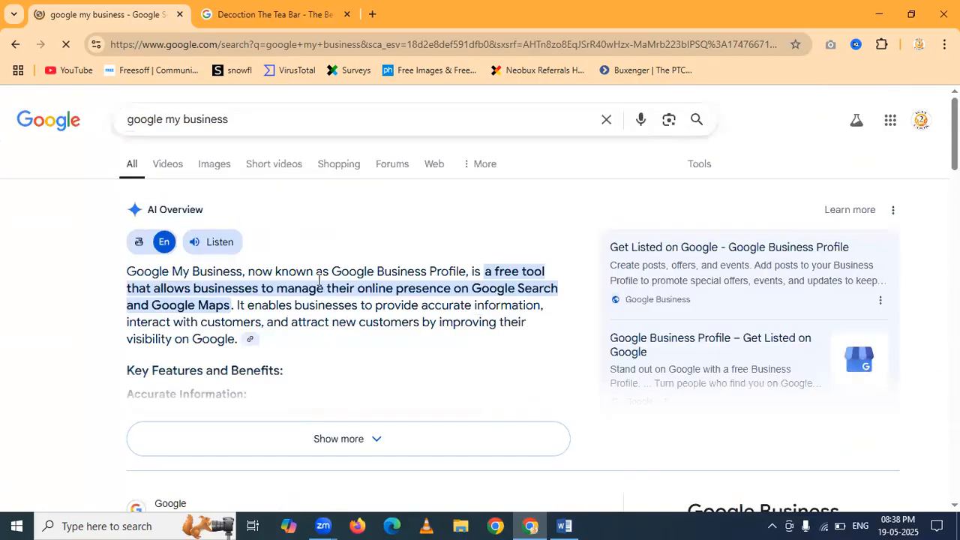
left_click(922, 122)
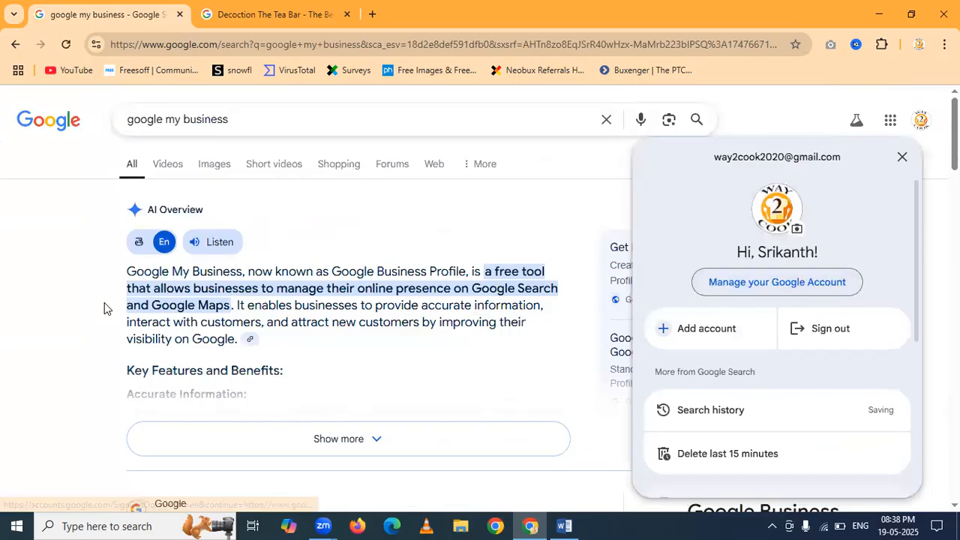
scroll(104, 307, "down", 3)
left_click(903, 156)
scroll(274, 306, "down", 3)
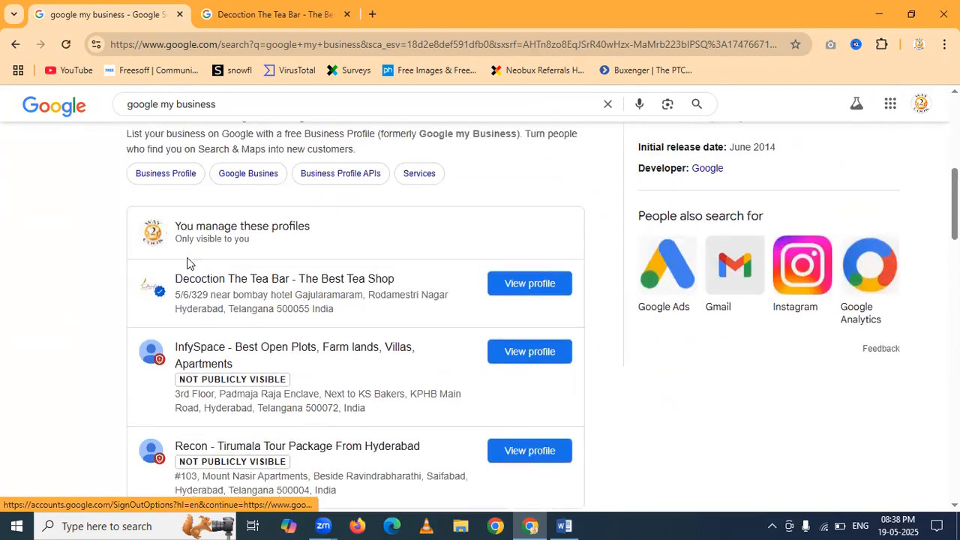
scroll(357, 359, "down", 1)
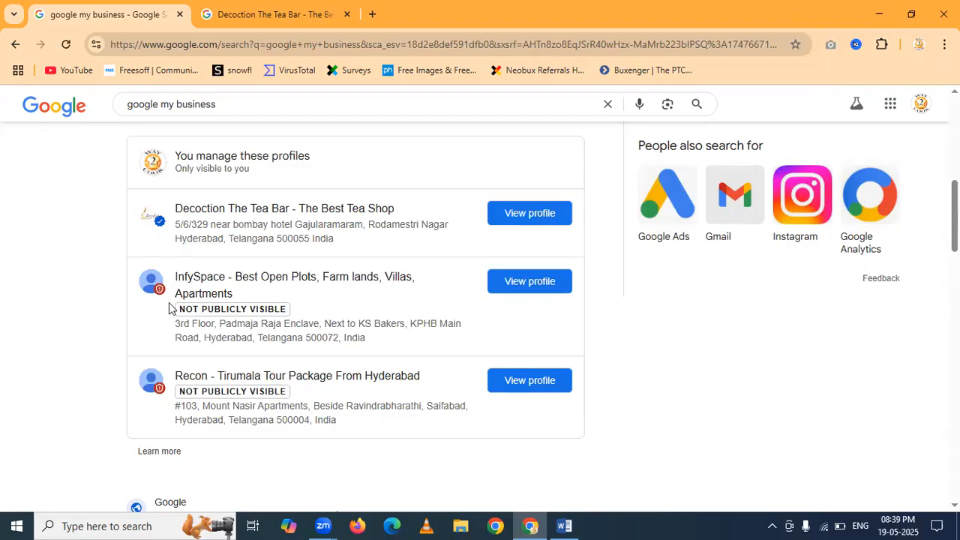
left_click_drag(175, 208, 396, 214)
left_click(30, 293)
scroll(30, 293, "up", 10)
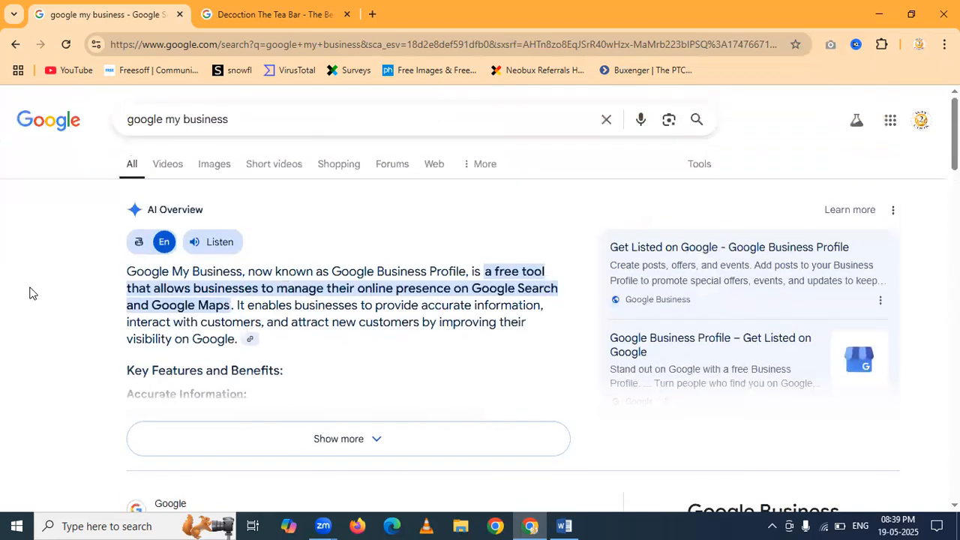
scroll(30, 293, "down", 5)
- Open the 'Get Listed on Google' page and begin a new Business Profile with Get started
left_click(257, 189)
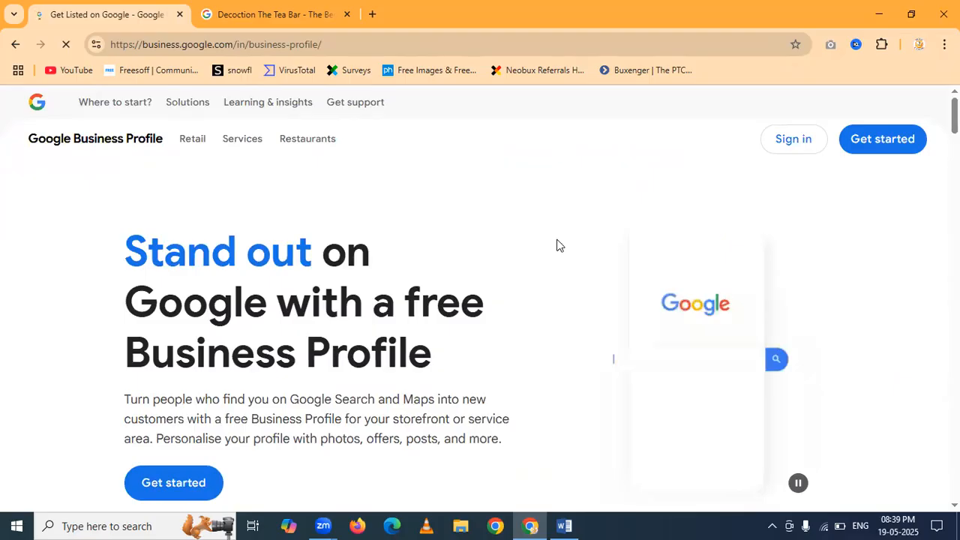
scroll(558, 246, "down", 7)
scroll(893, 148, "up", 7)
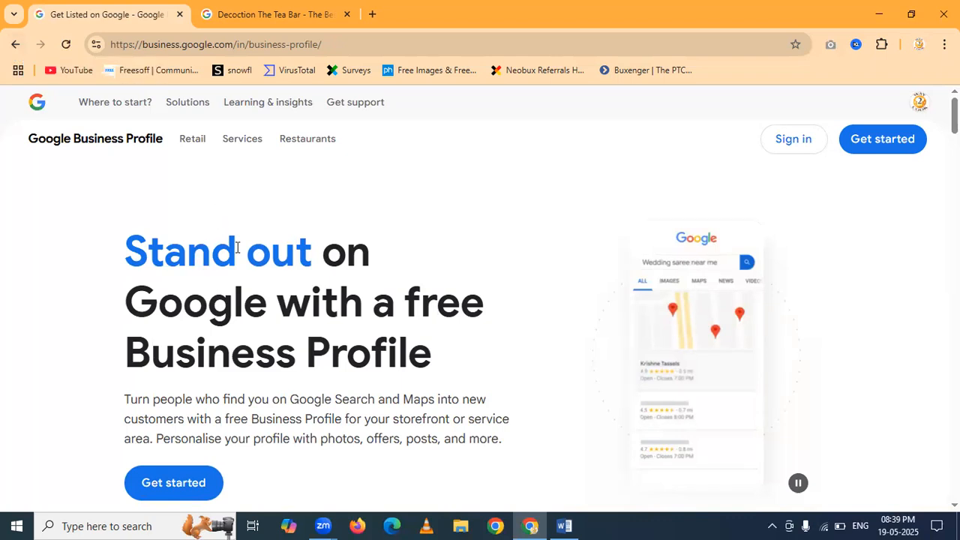
left_click(883, 139)
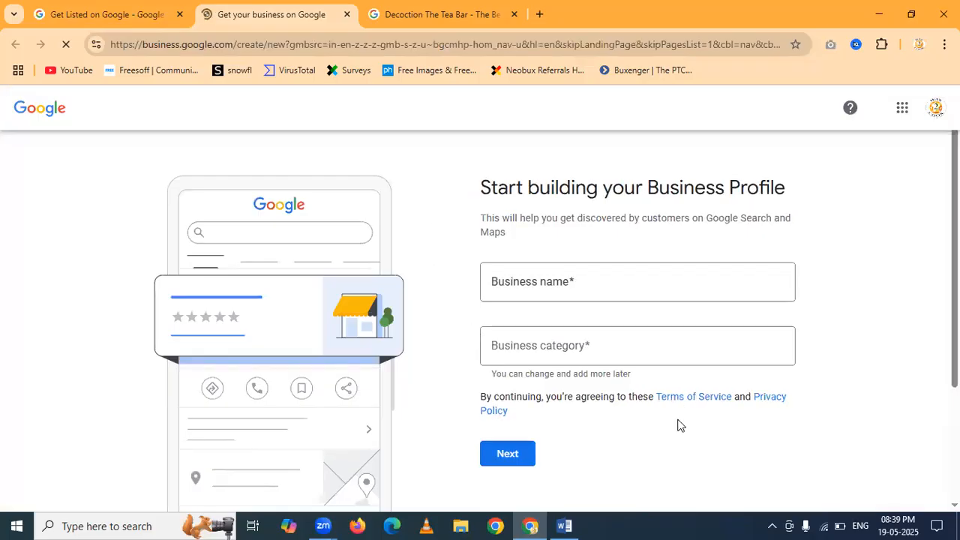
left_click(97, 13)
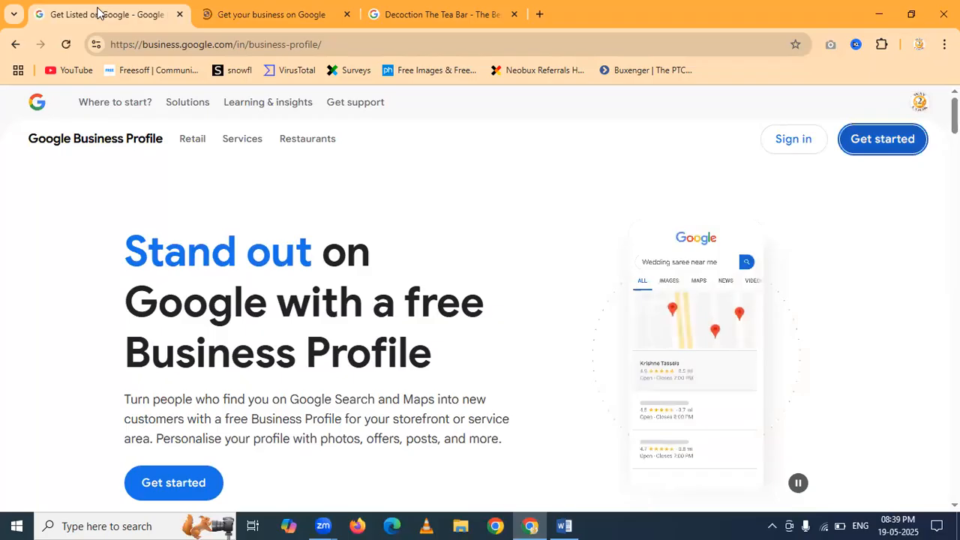
mouse_move(268, 102)
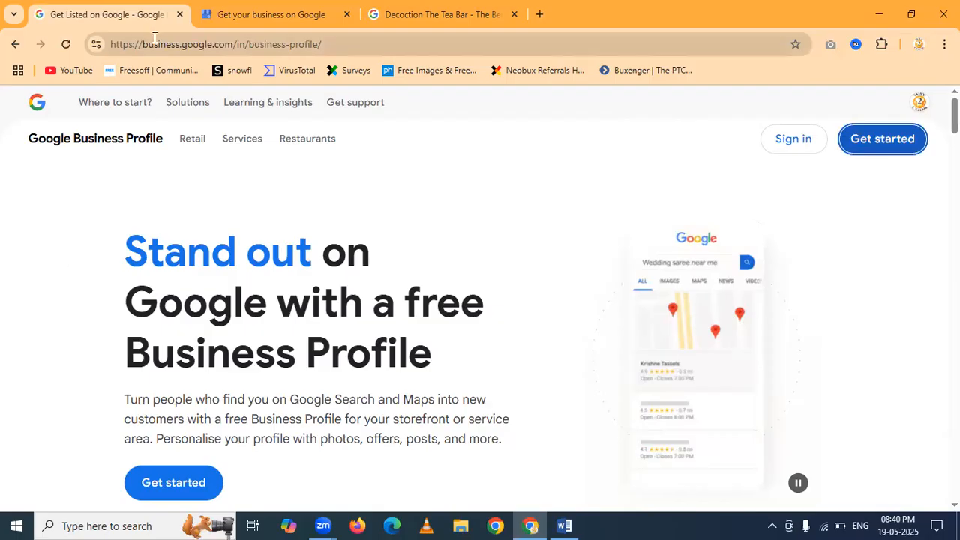
left_click_drag(144, 44, 237, 45)
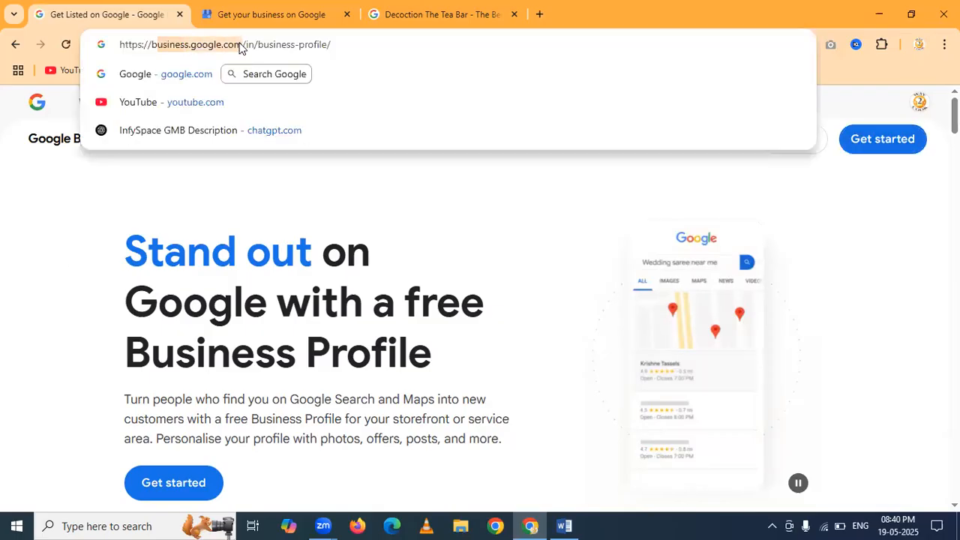
left_click(24, 295)
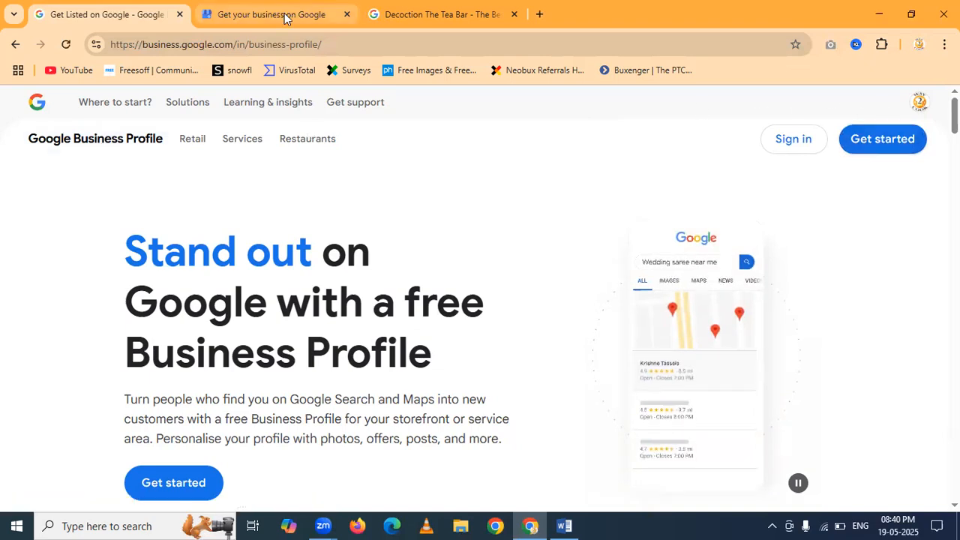
key("ctrl+Tab")
left_click_drag(480, 188, 845, 197)
left_click(859, 194)
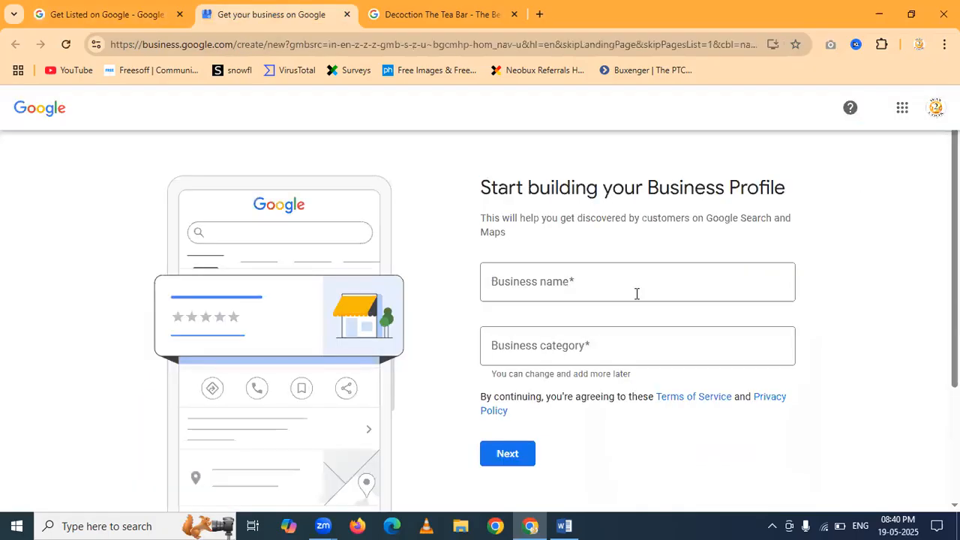
- Enter 'Anvi Media Private Limited' as the business name
left_click(587, 289)
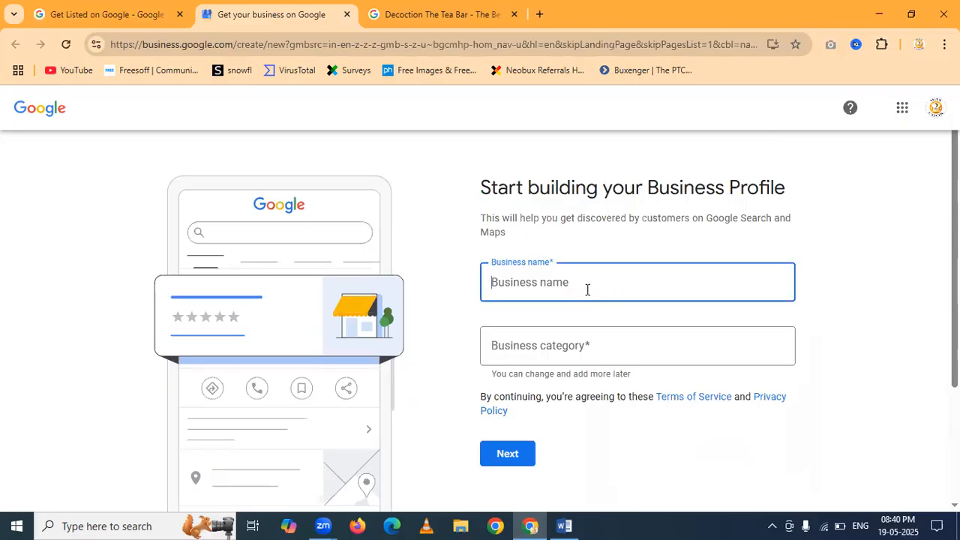
type("Anvi ")
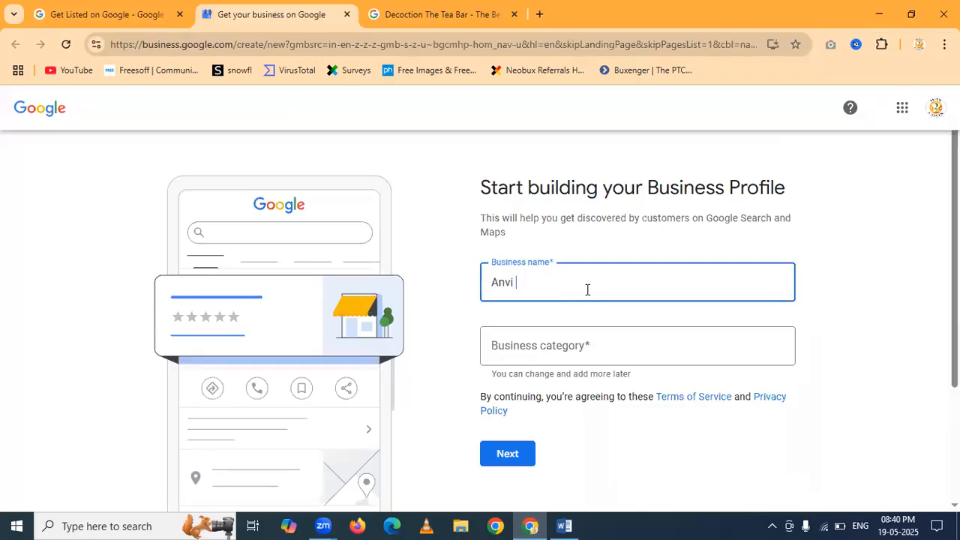
type("Media")
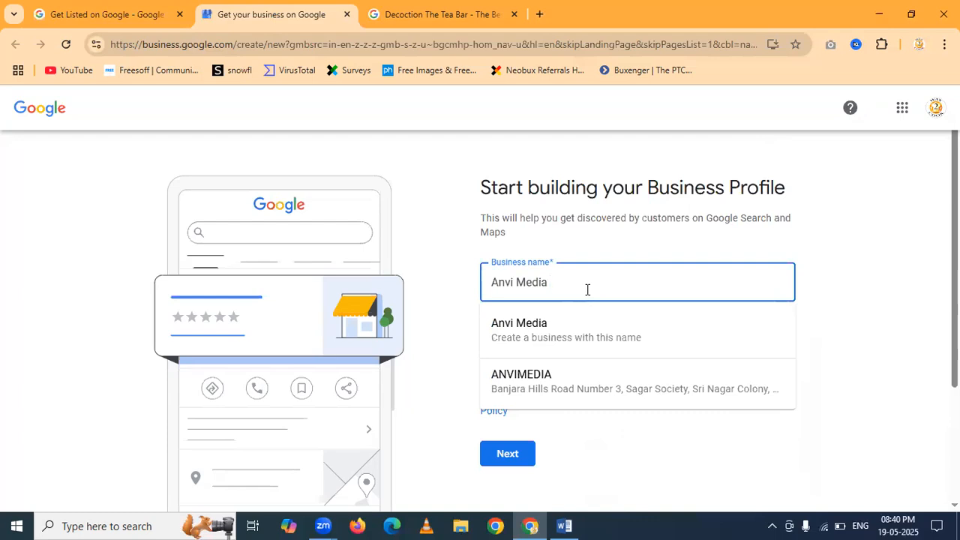
type("Private Limited")
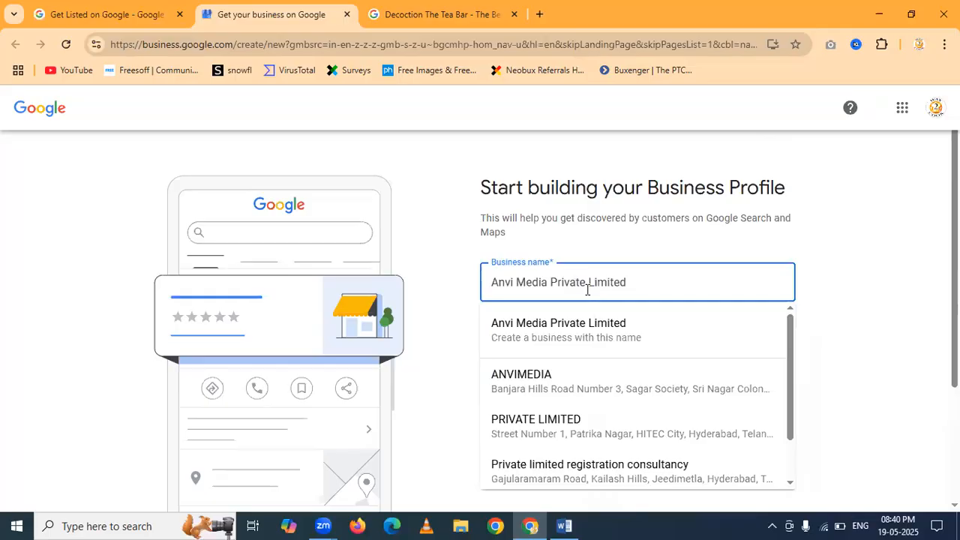
left_click_drag(652, 281, 457, 290)
left_click(860, 233)
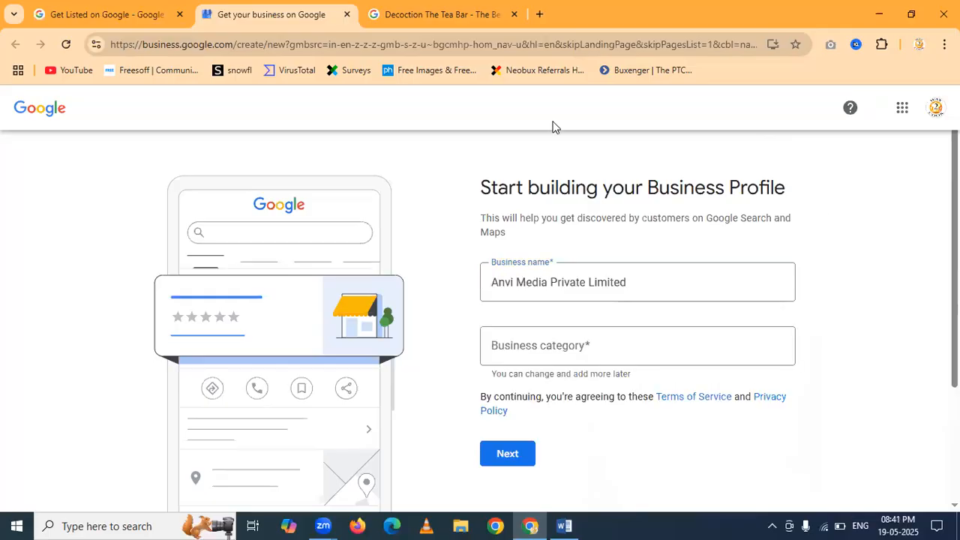
left_click_drag(668, 281, 438, 294)
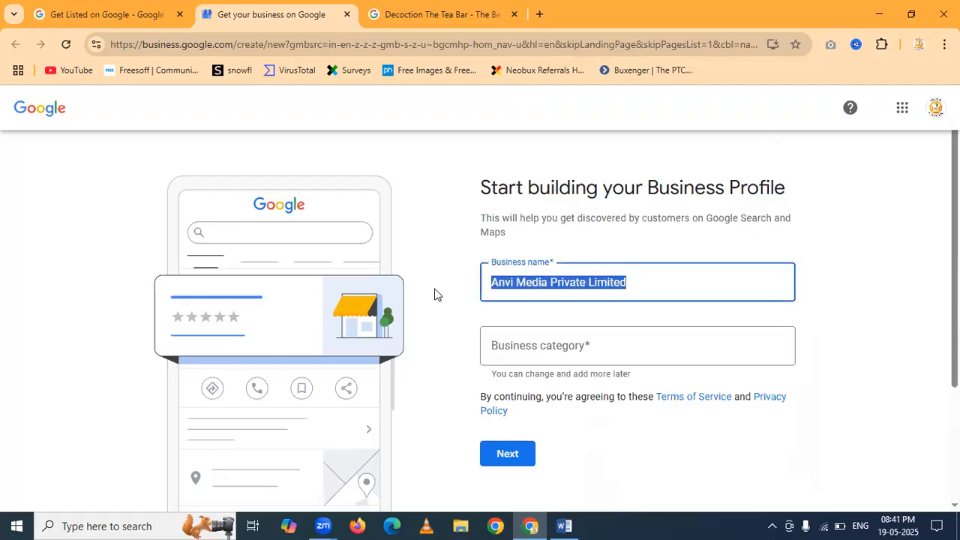
left_click(873, 286)
left_click(659, 272)
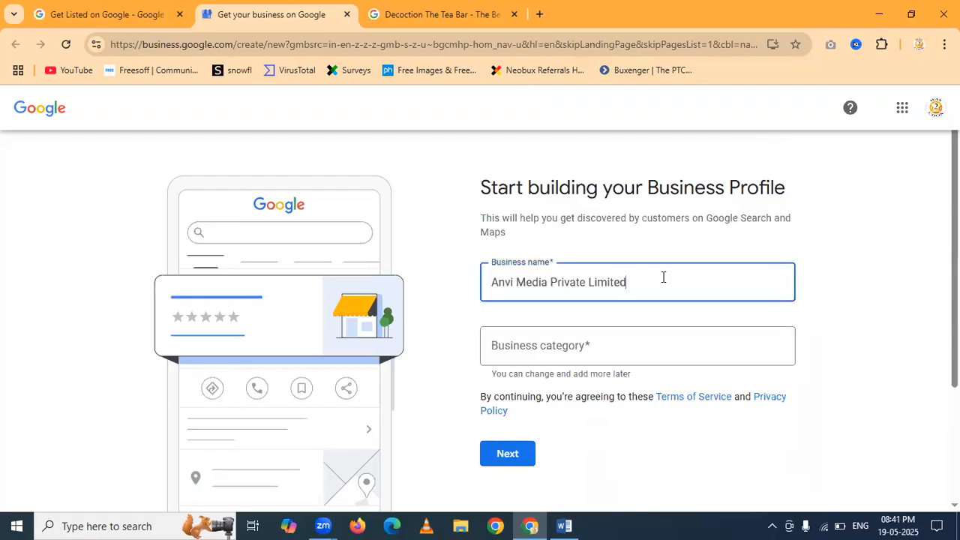
- Search 'media' and choose Media company as the business category
left_click(572, 349)
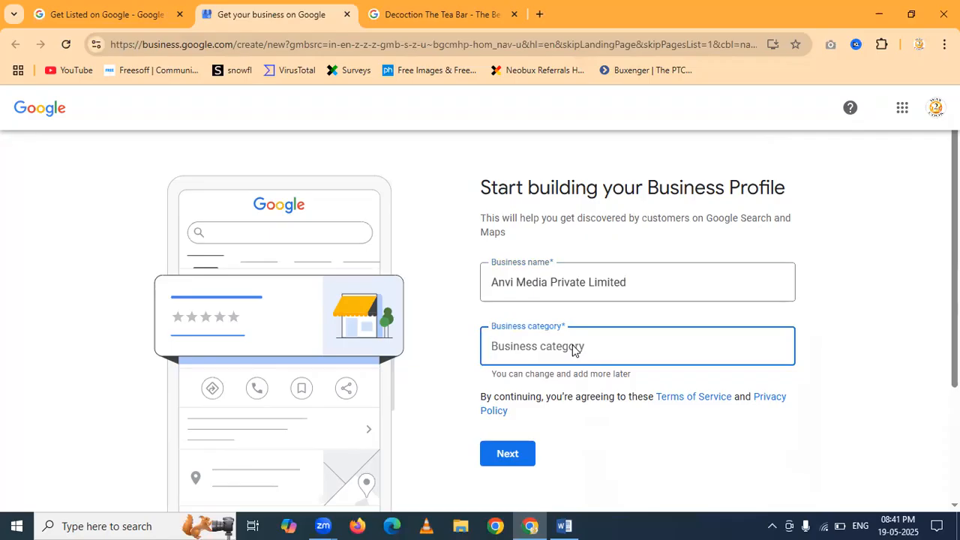
type("media")
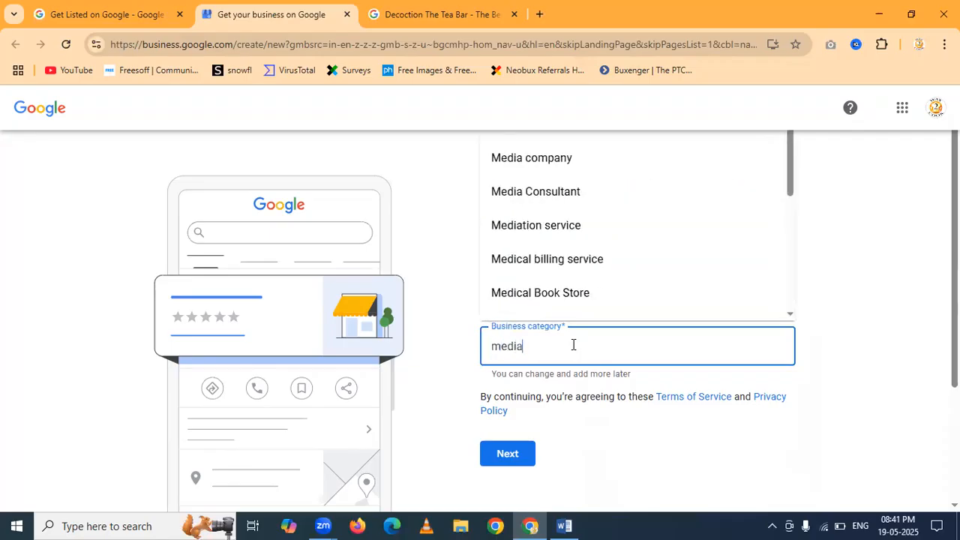
left_click(542, 159)
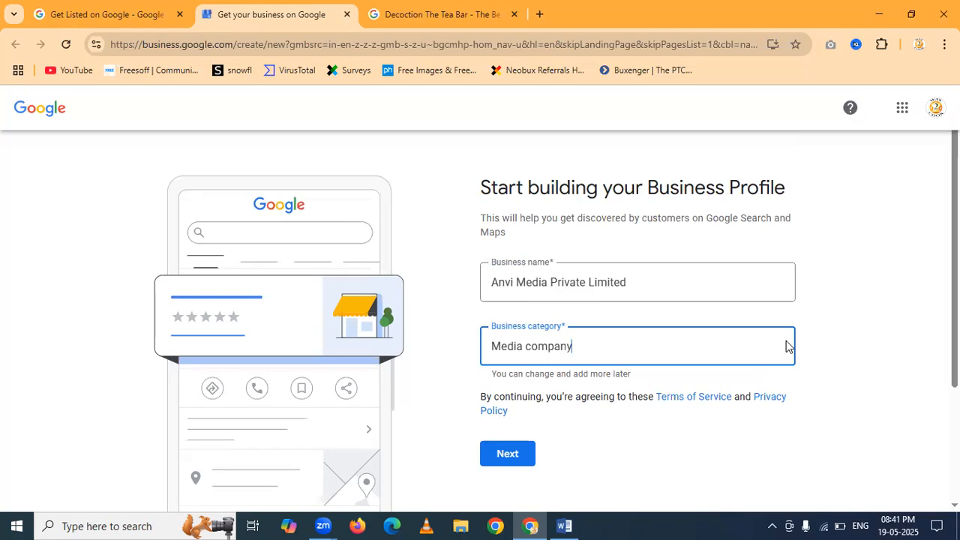
left_click_drag(667, 281, 464, 291)
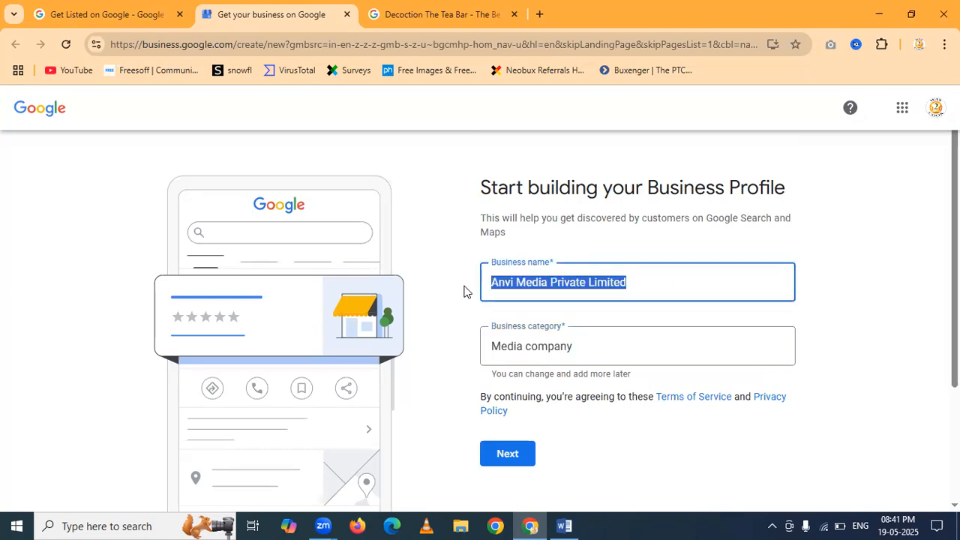
- Replace the business name with 'InfySpace Properties', fixing the typos
type("InfySpace")
key("BackSpace")
type("e Propoer")
key("BackSpace")
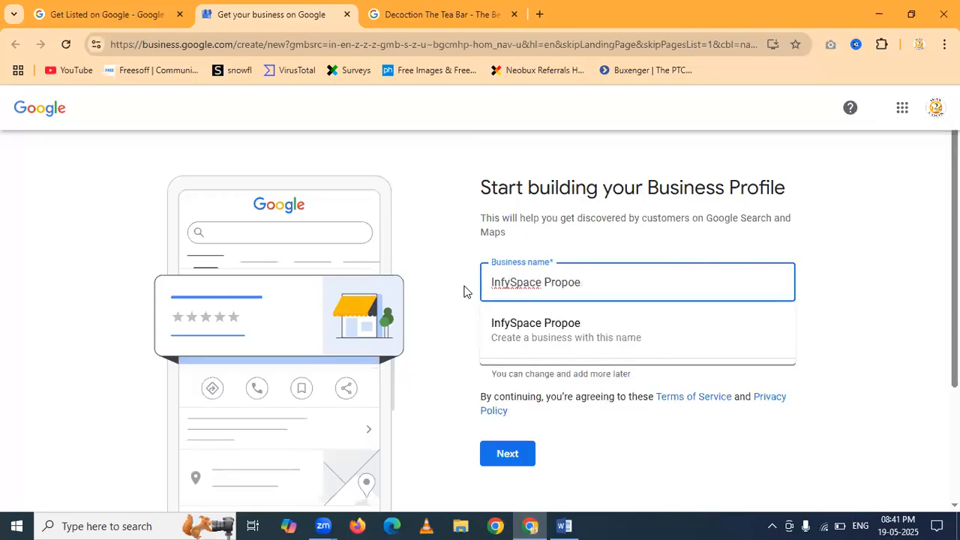
key("BackSpace")
key("BackSpace")
type("erties")
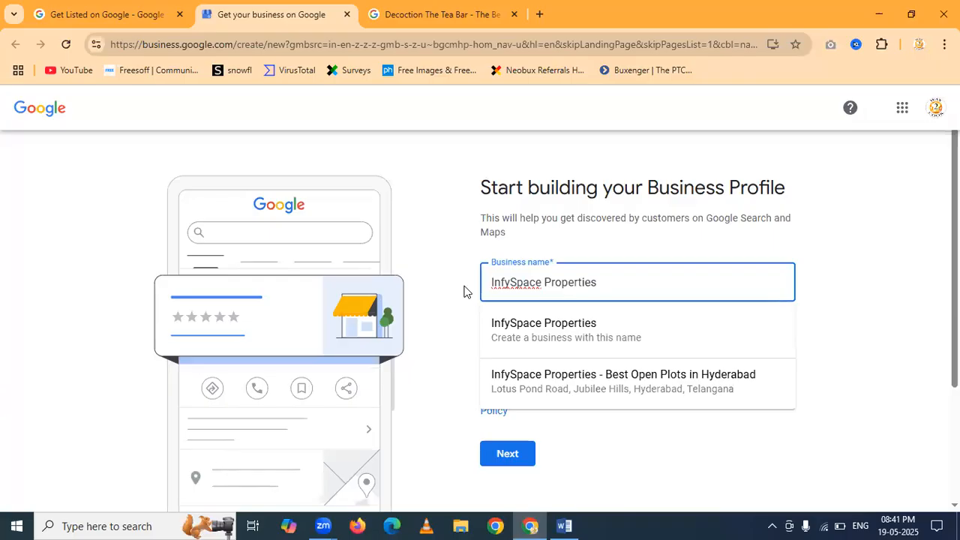
left_click(836, 279)
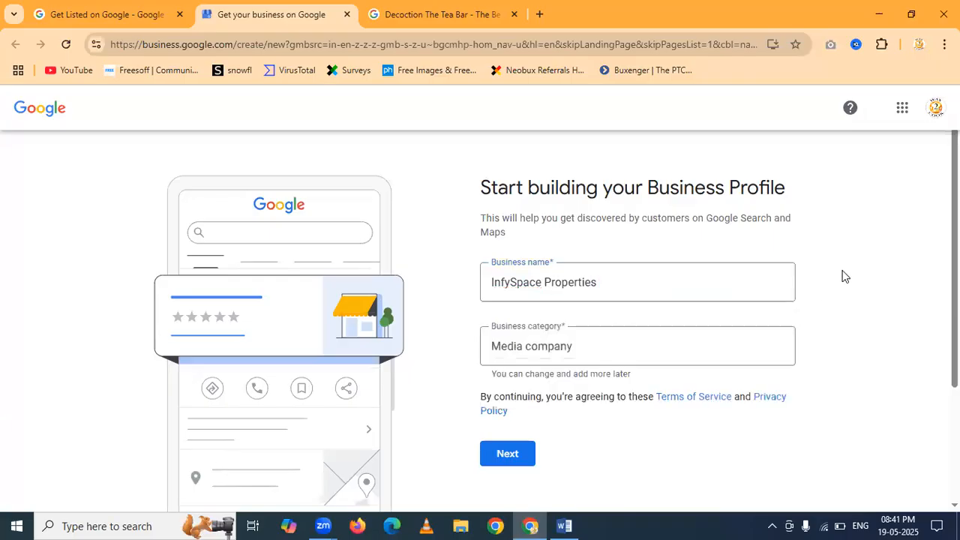
- Change the category to Real Estate Builders & Construction Company via a 'real estate' search
left_click(583, 345)
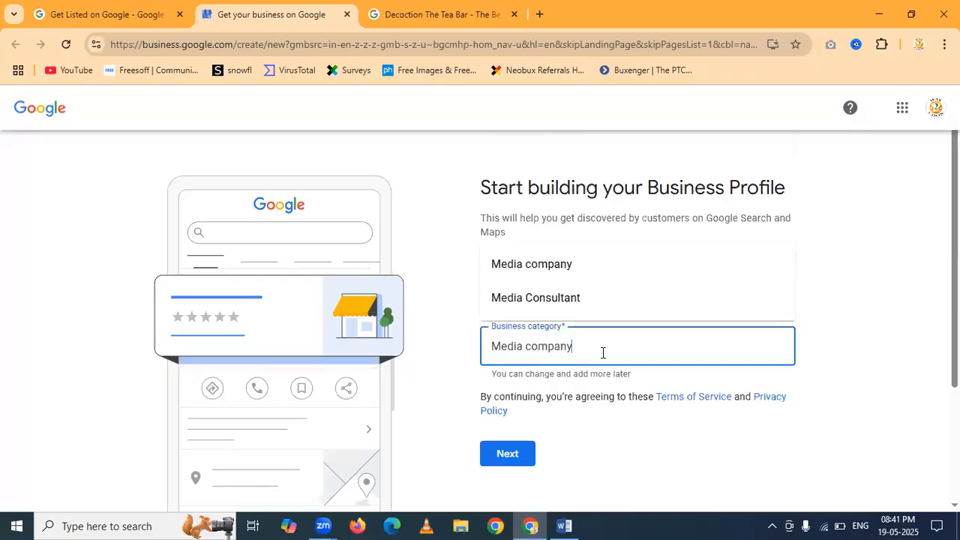
left_click_drag(602, 353, 491, 350)
type("real estate")
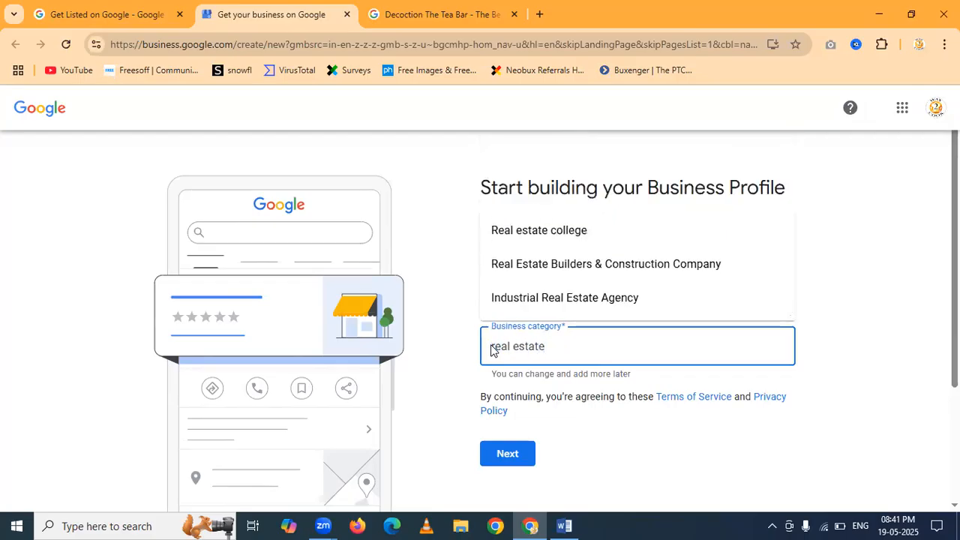
left_click(588, 275)
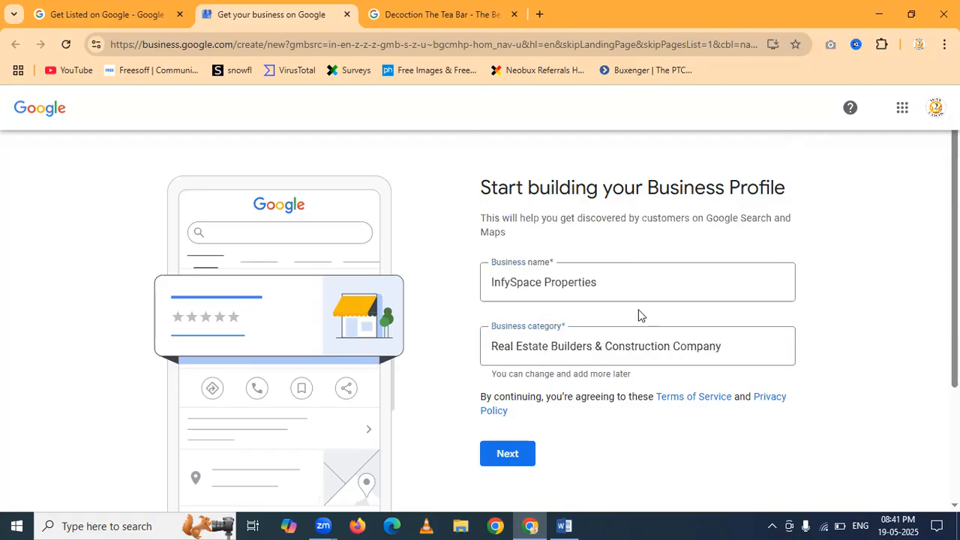
left_click(636, 283)
left_click_drag(636, 283, 486, 294)
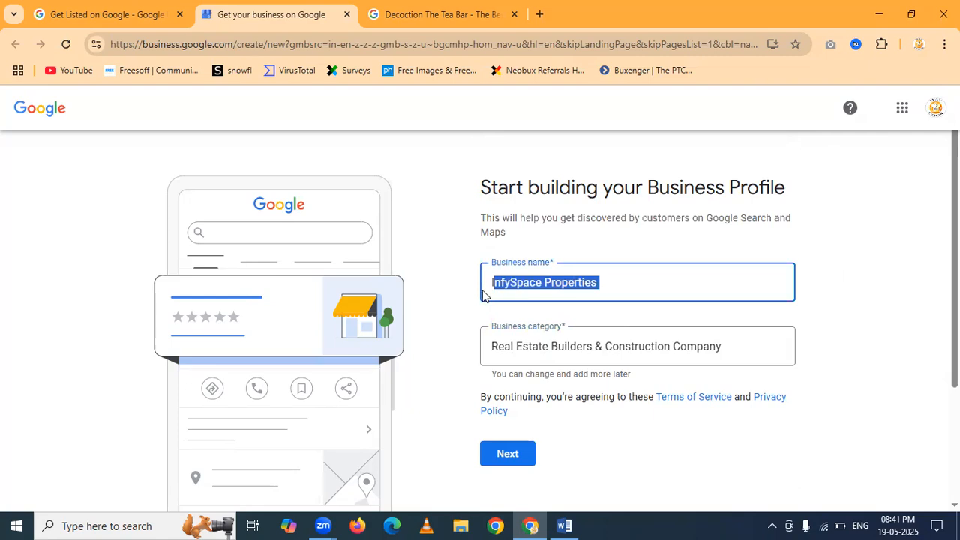
key("Tab")
left_click(850, 282)
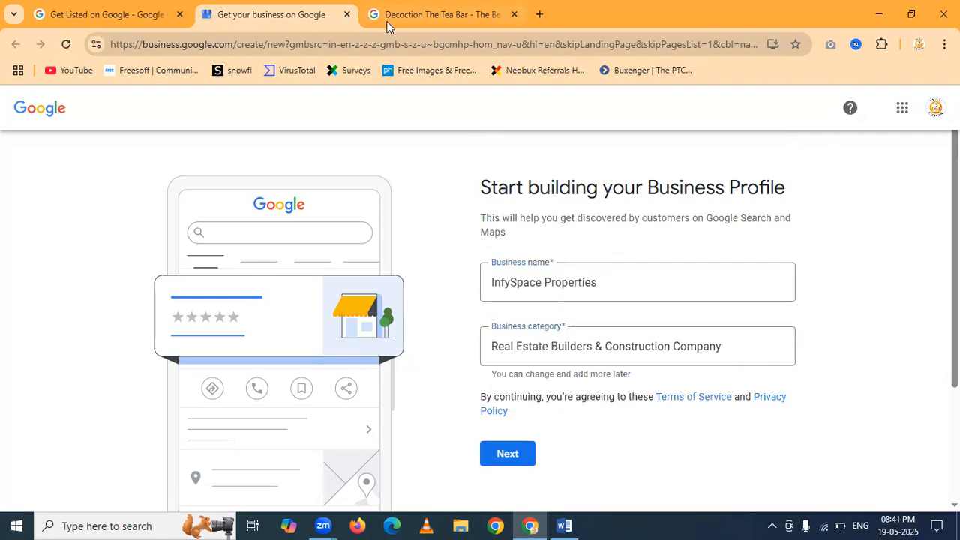
left_click(397, 20)
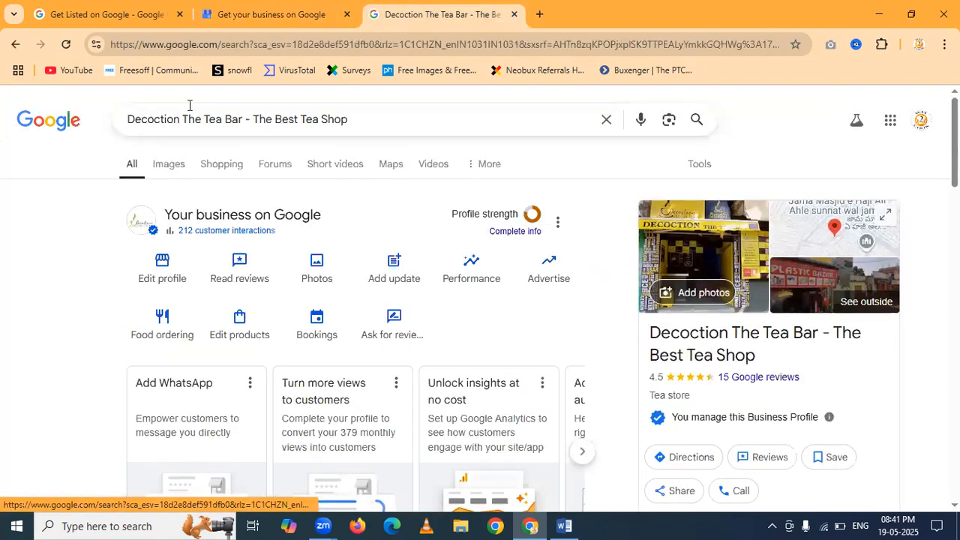
left_click_drag(350, 118, 87, 148)
left_click(519, 343)
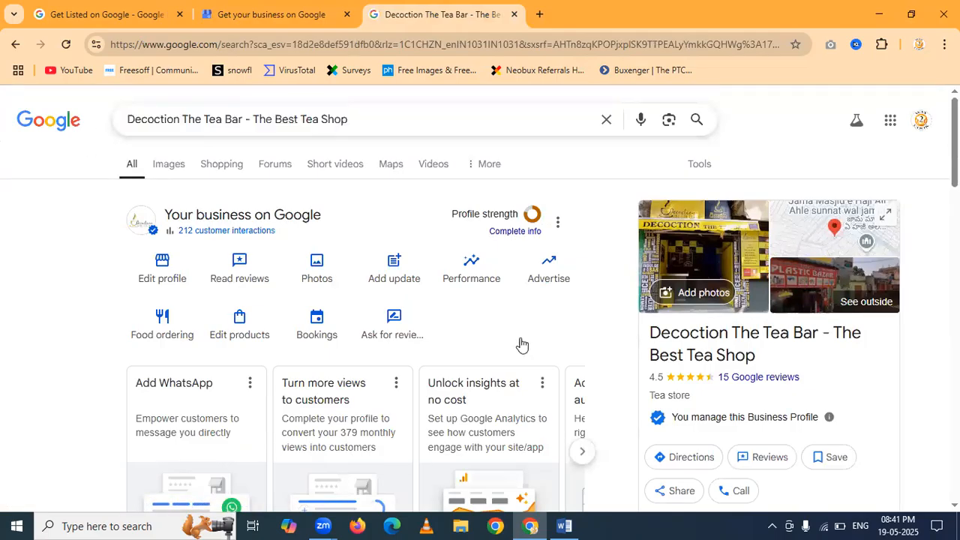
left_click_drag(648, 333, 755, 360)
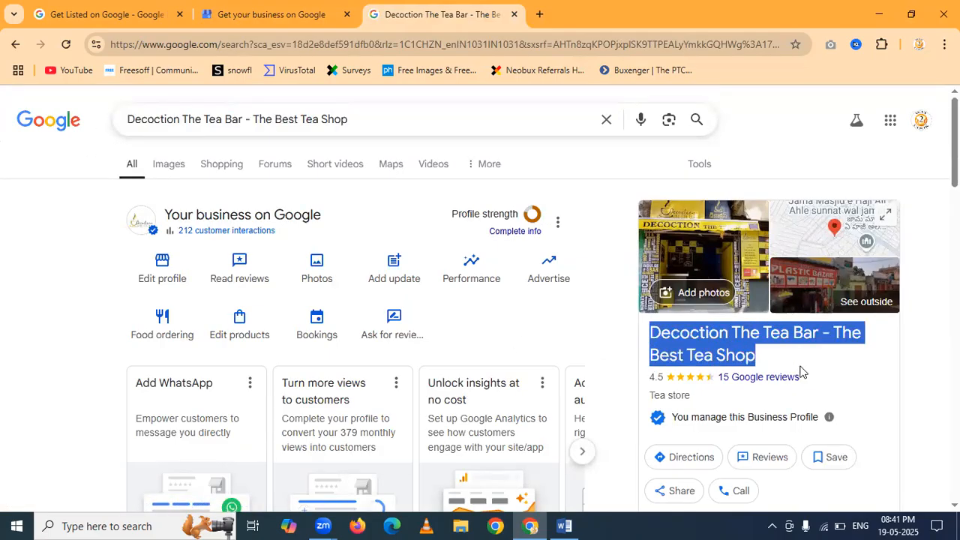
left_click(78, 342)
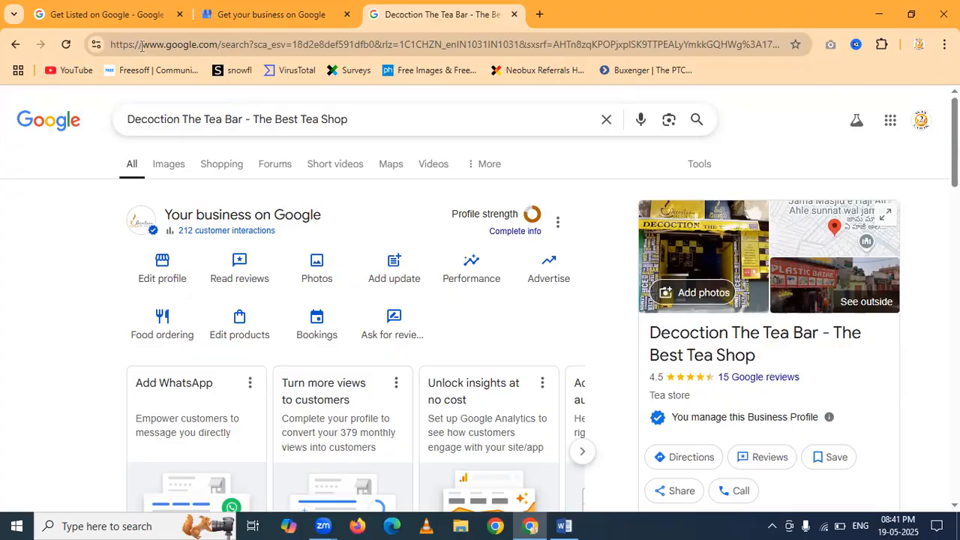
left_click(240, 15)
left_click_drag(632, 290, 455, 293)
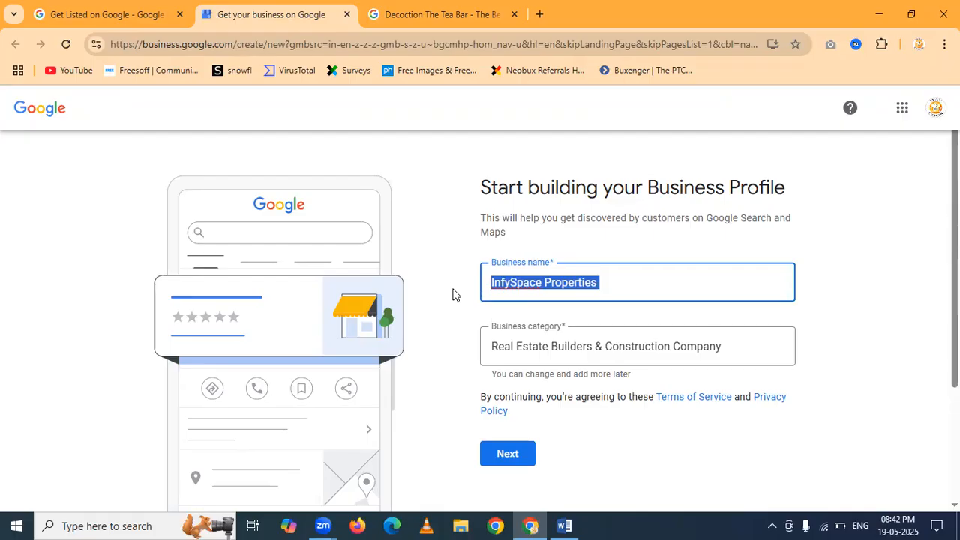
- Type the sample name 'Ashok Associates - Best Law Frirm in Kukatpally' as the business name
type("Asho")
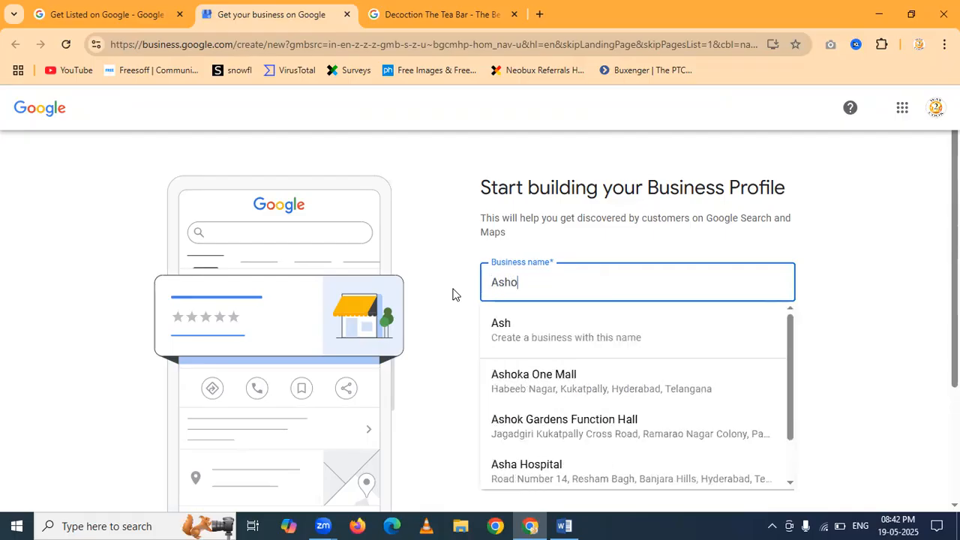
type("k Associ")
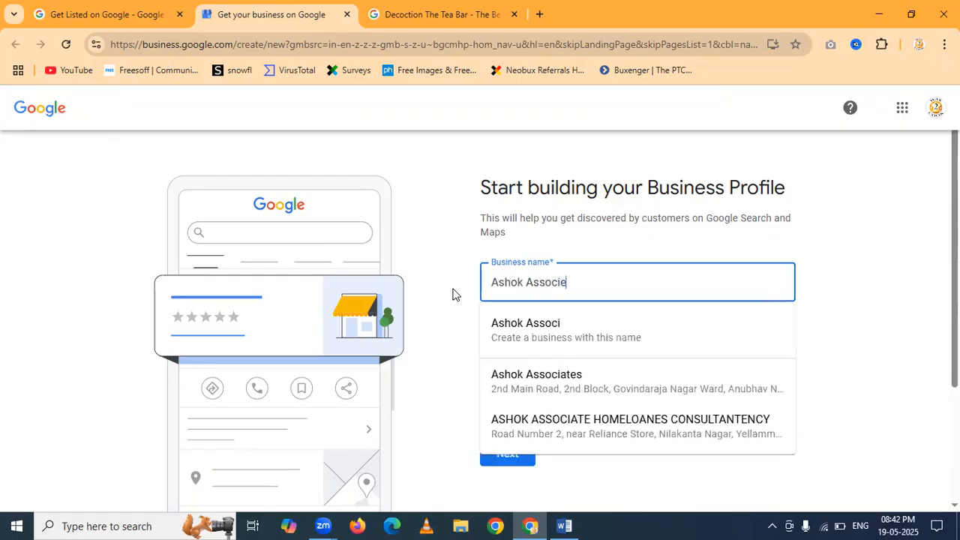
type("ates")
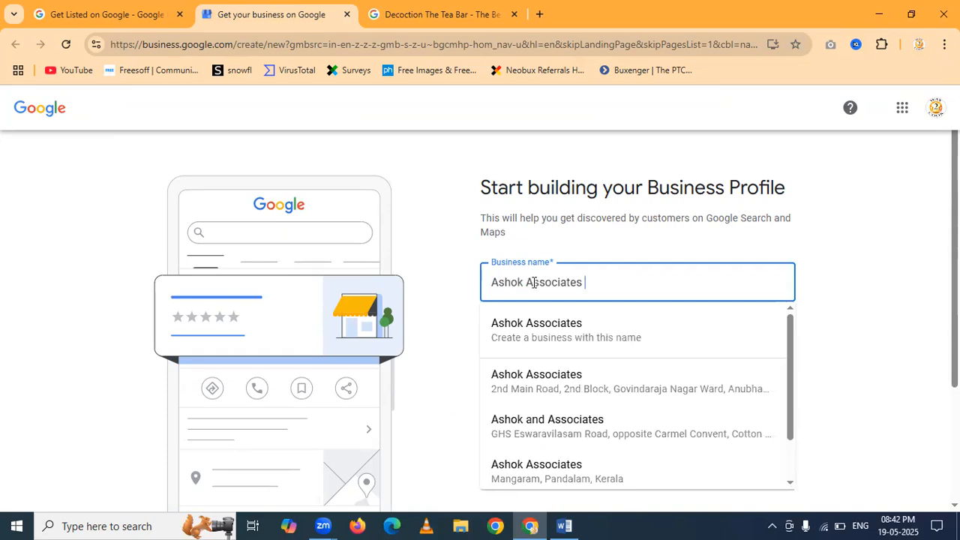
type(" -")
type("B")
type("est ")
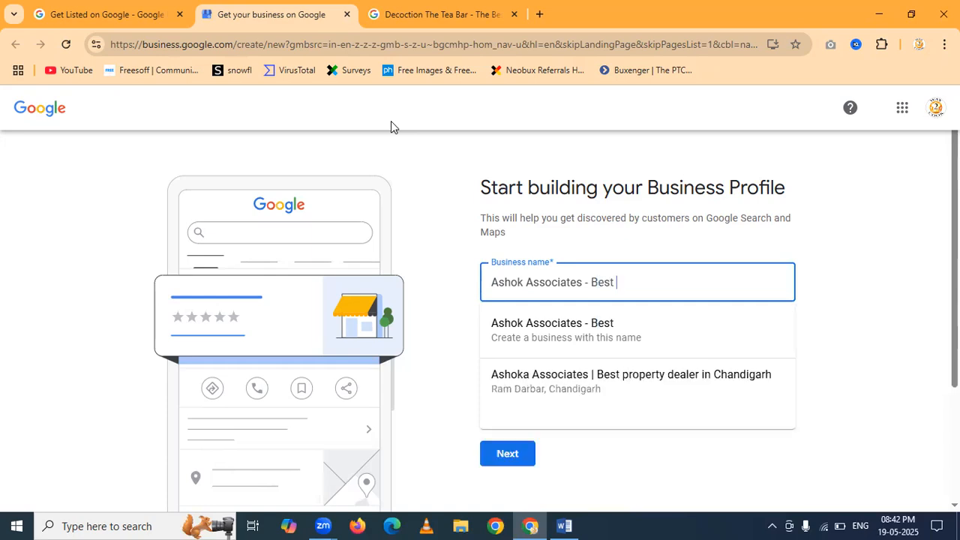
type("Law Fri")
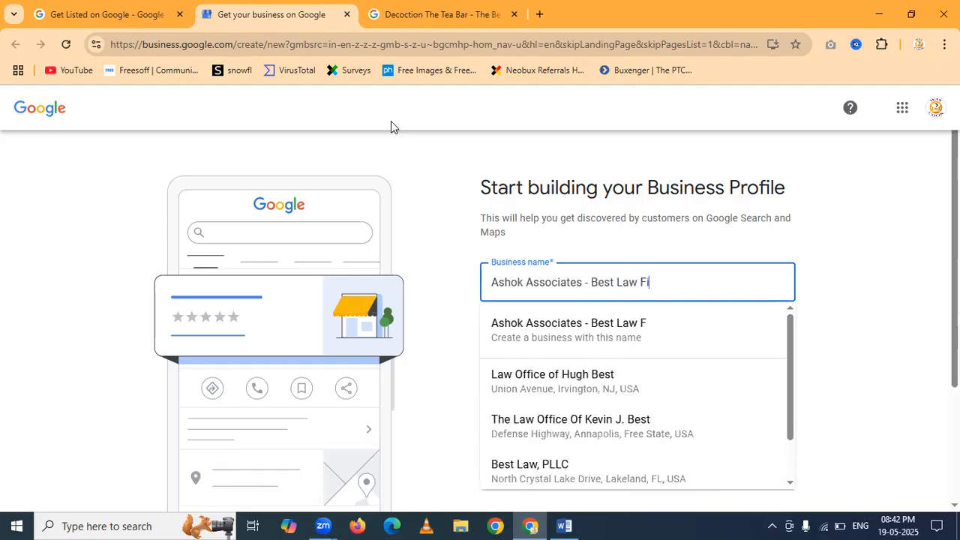
type("rm in Kukatpally")
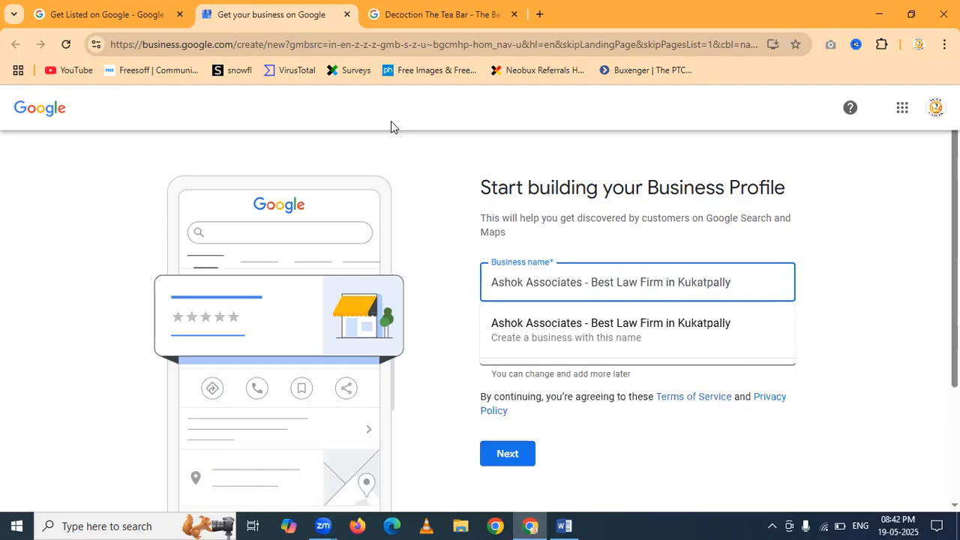
left_click(820, 220)
- Highlight the 'Ashok Associates' and 'Best Law Firm in Kukatpally' parts of the name
left_click_drag(587, 284, 750, 270)
left_click(852, 280)
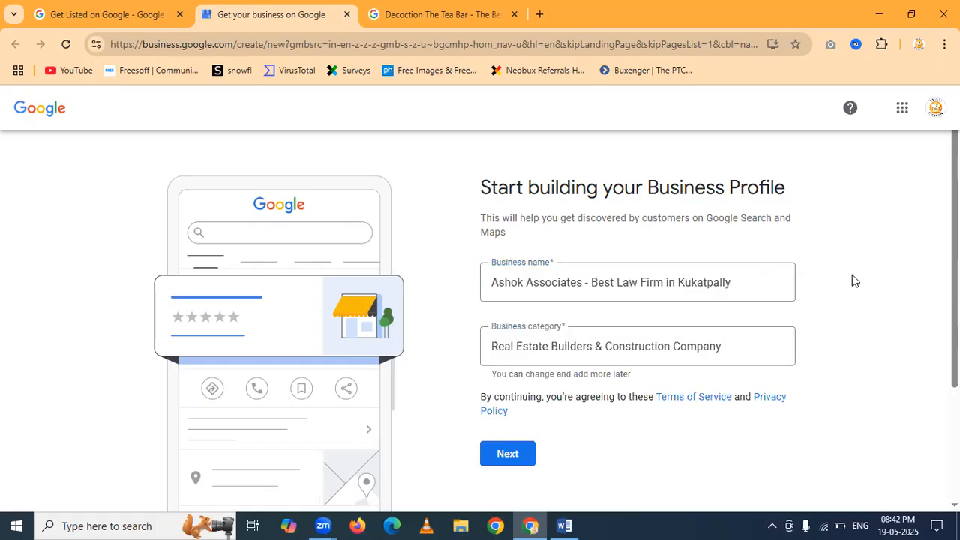
left_click_drag(582, 284, 450, 285)
left_click(857, 274)
left_click_drag(591, 285, 769, 281)
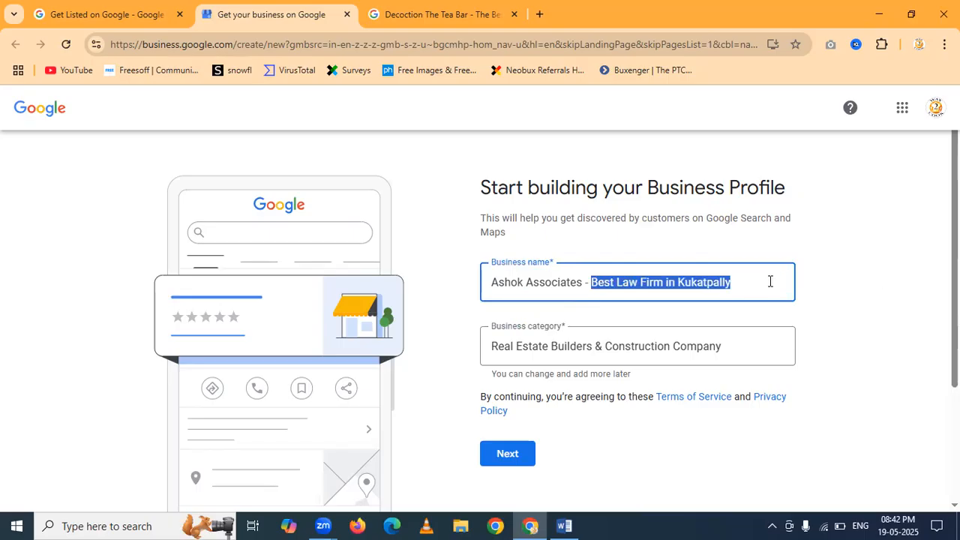
left_click(884, 294)
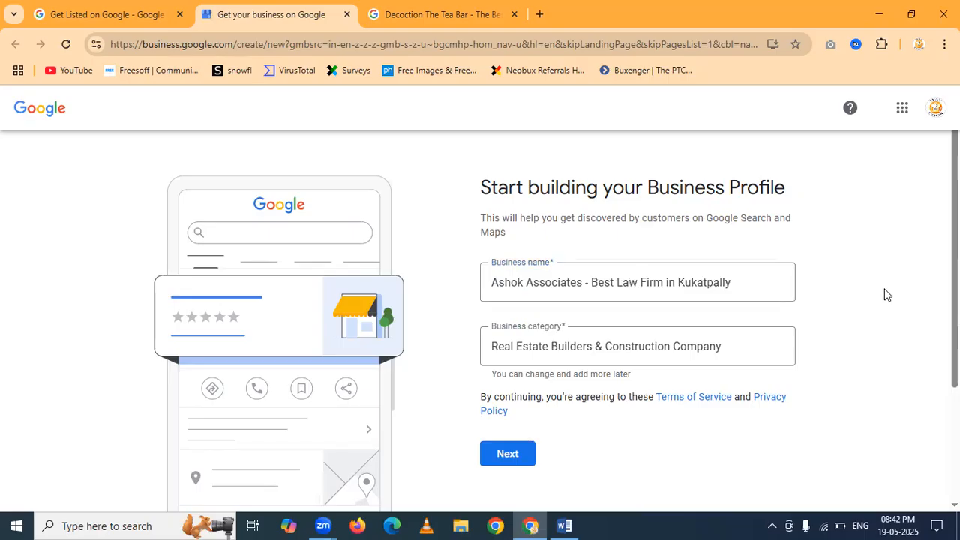
- Delete the old business name and category, then type 'Anvi Media Private Limited'
left_click(602, 289)
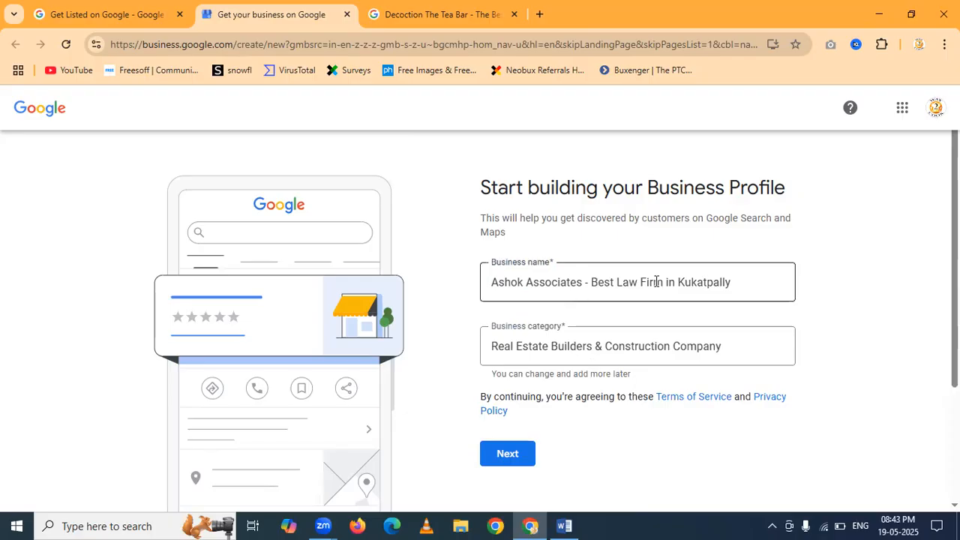
left_click_drag(758, 278, 442, 274)
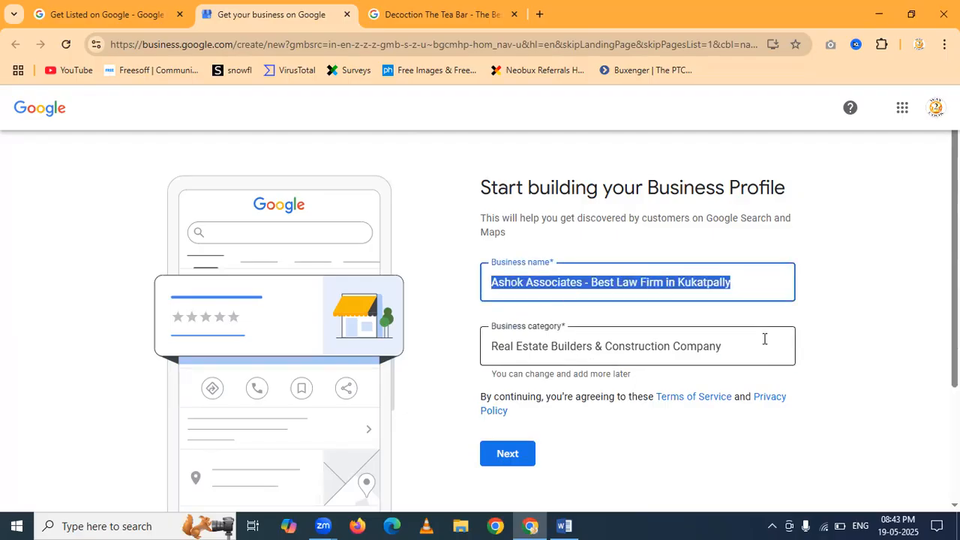
left_click_drag(753, 342, 485, 352)
key("BackSpace")
left_click_drag(736, 283, 468, 294)
key("BackSpace")
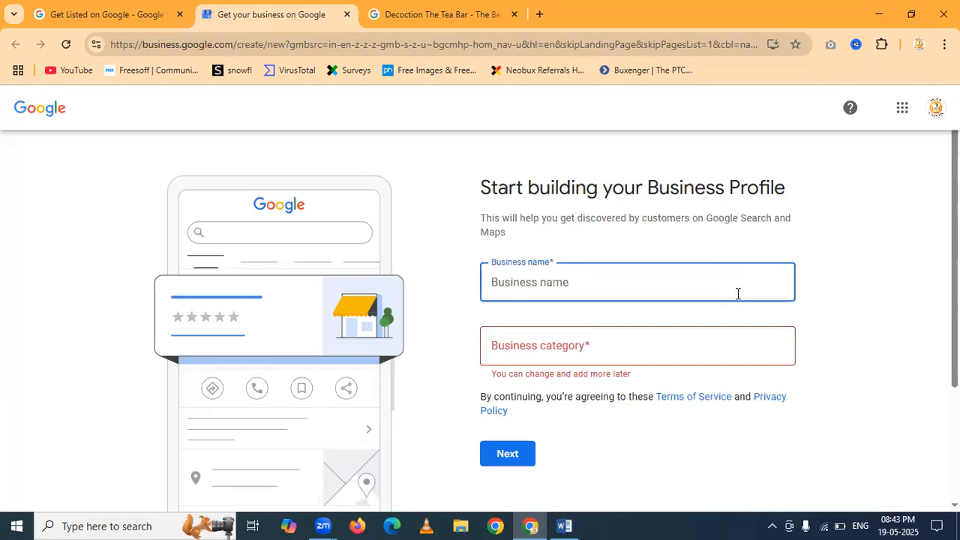
type("Anvi Me")
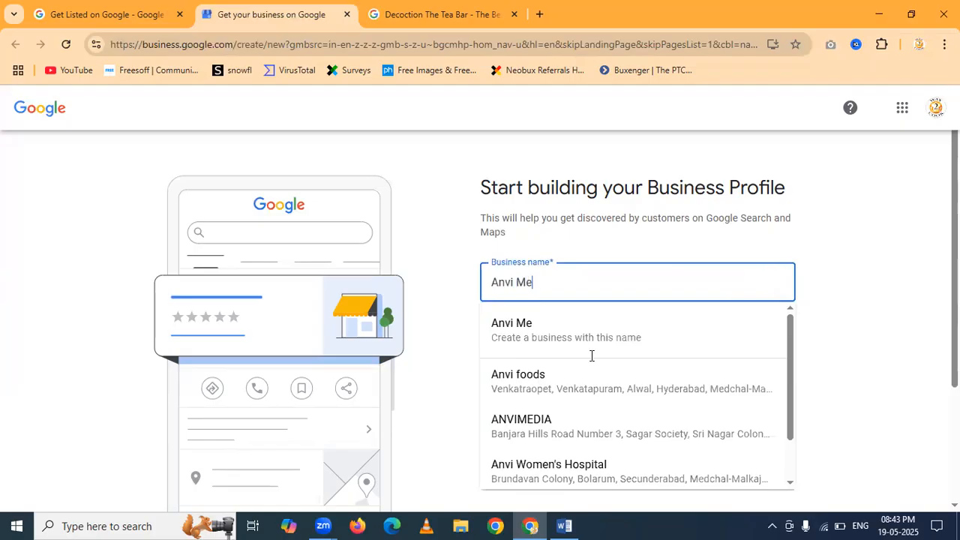
type("dia Private Limite")
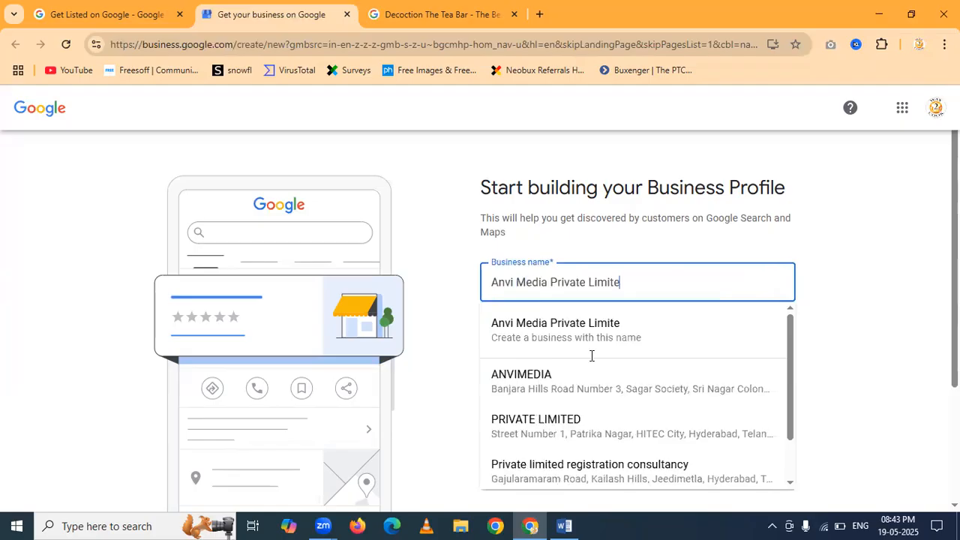
type("d")
- Pick Media company as the category for Anvi Media Private Limited and submit
key("Tab")
type("media")
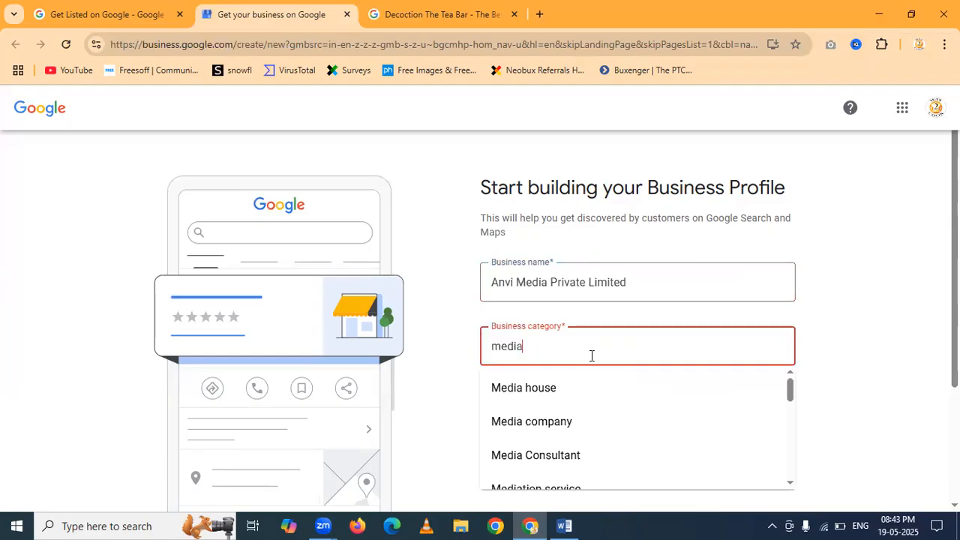
left_click(561, 421)
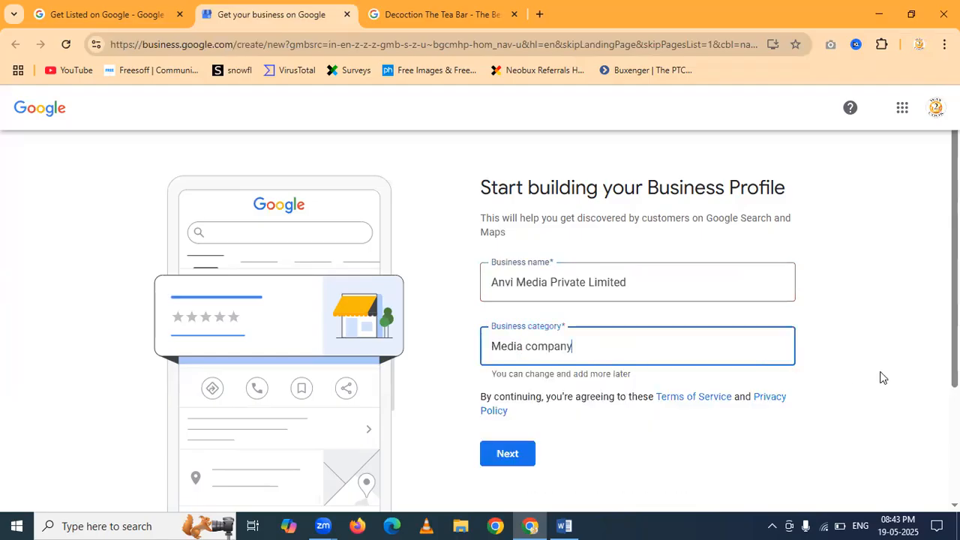
scroll(850, 353, "down", 2)
scroll(851, 353, "up", 2)
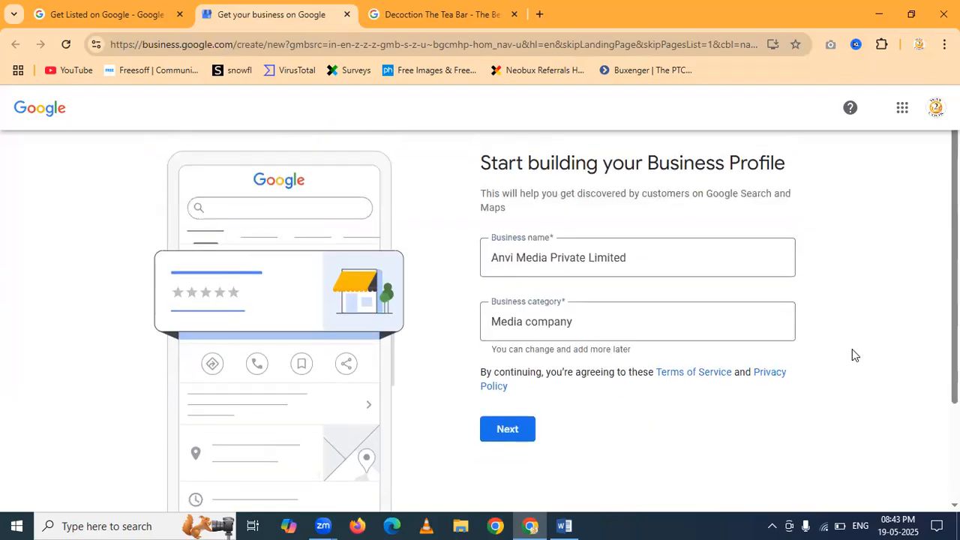
left_click(516, 441)
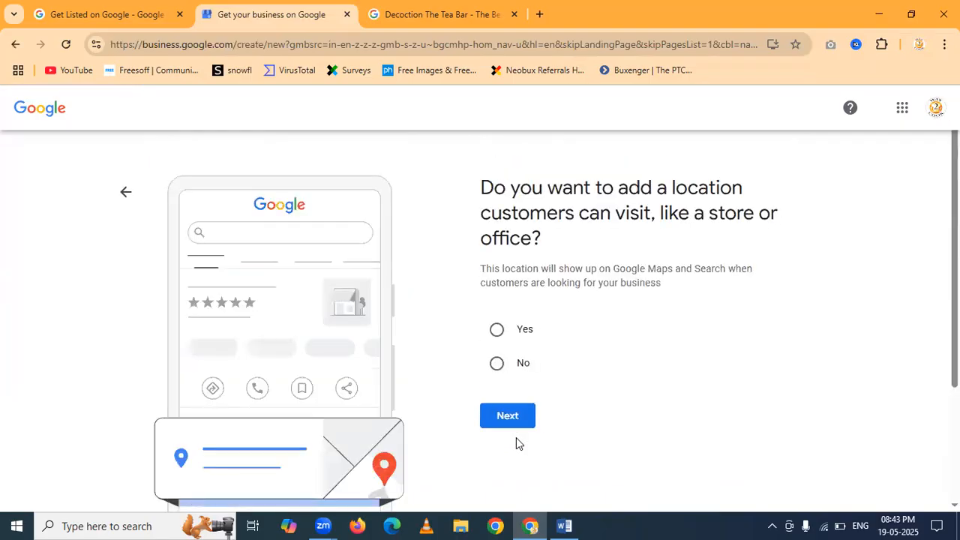
- Answer Yes to having a location customers can visit and continue
left_click_drag(527, 180, 705, 238)
left_click(641, 240)
left_click(498, 335)
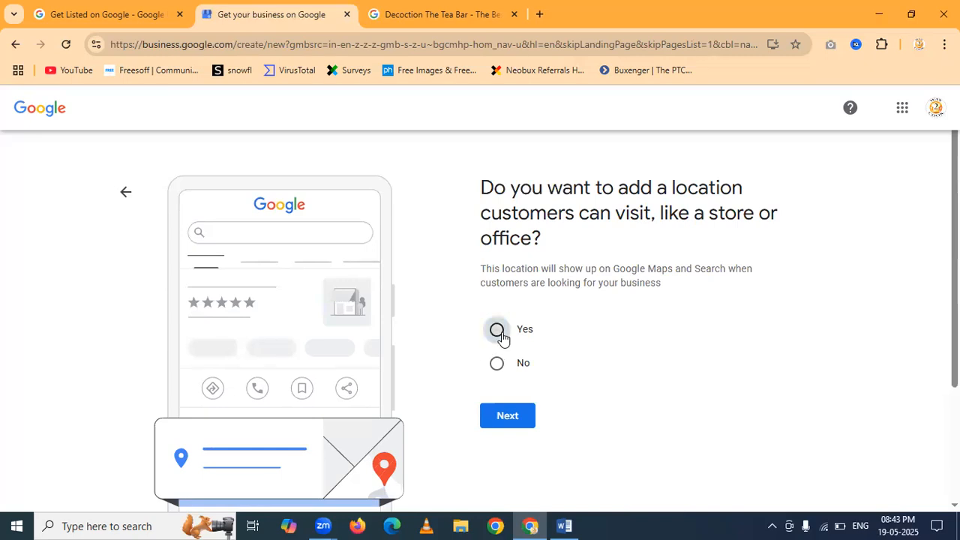
left_click(496, 375)
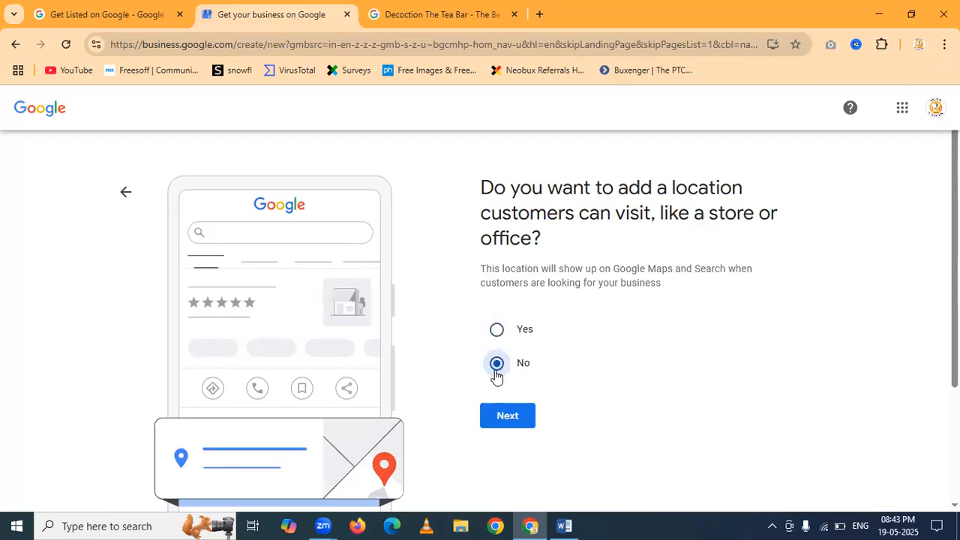
left_click(498, 332)
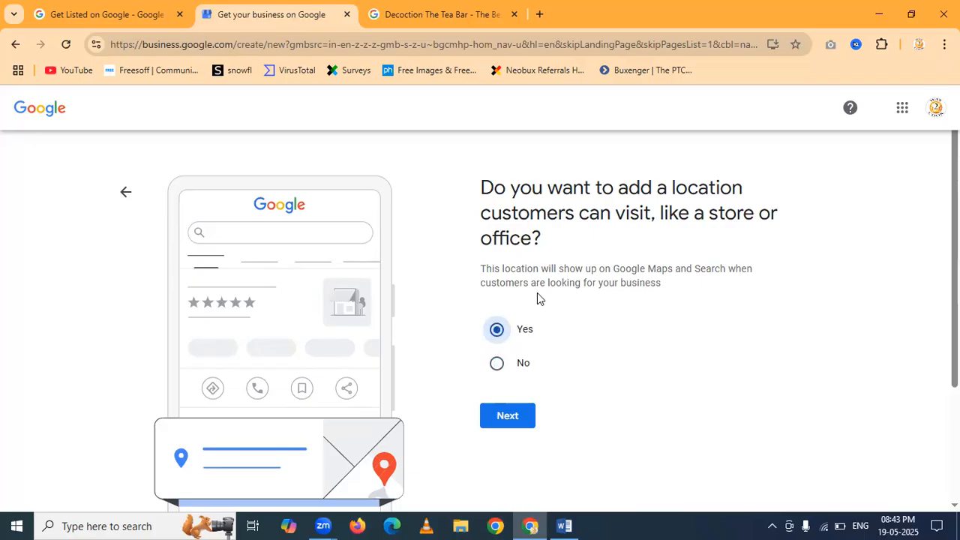
left_click(506, 425)
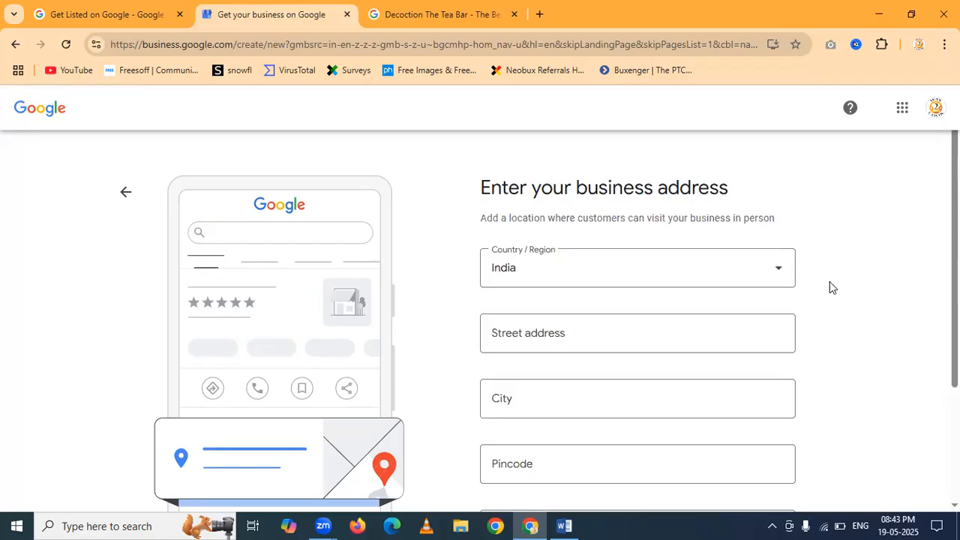
scroll(592, 223, "down", 2)
- Enter both street address lines of the business
left_click(592, 193)
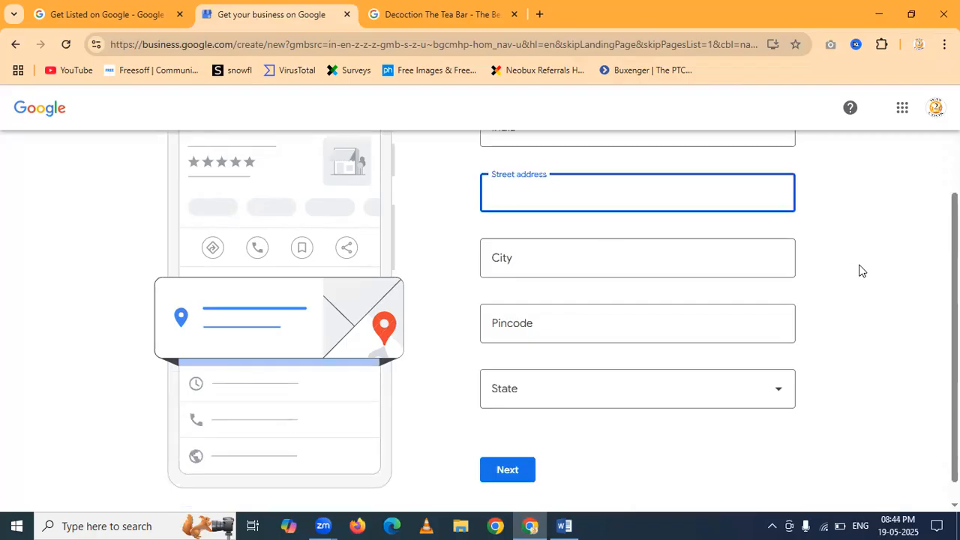
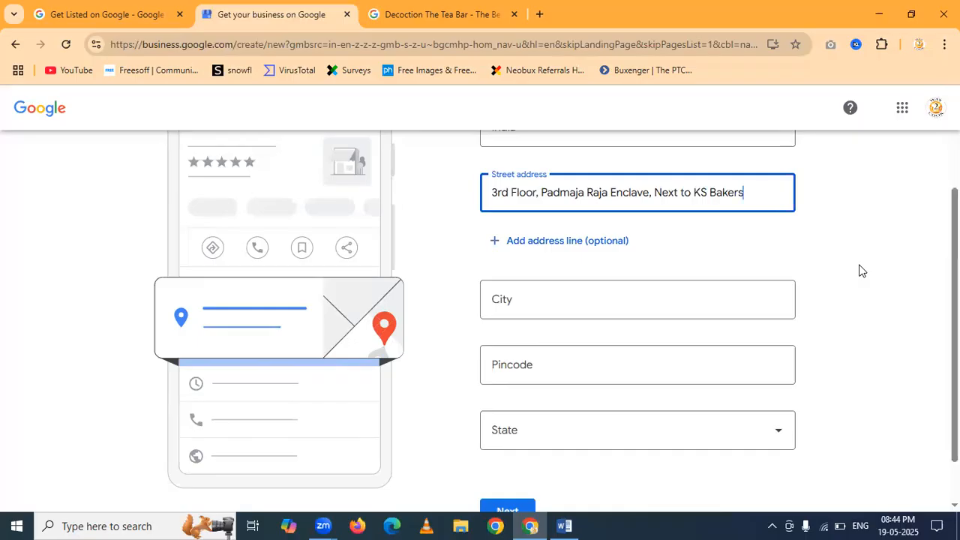
left_click(585, 243)
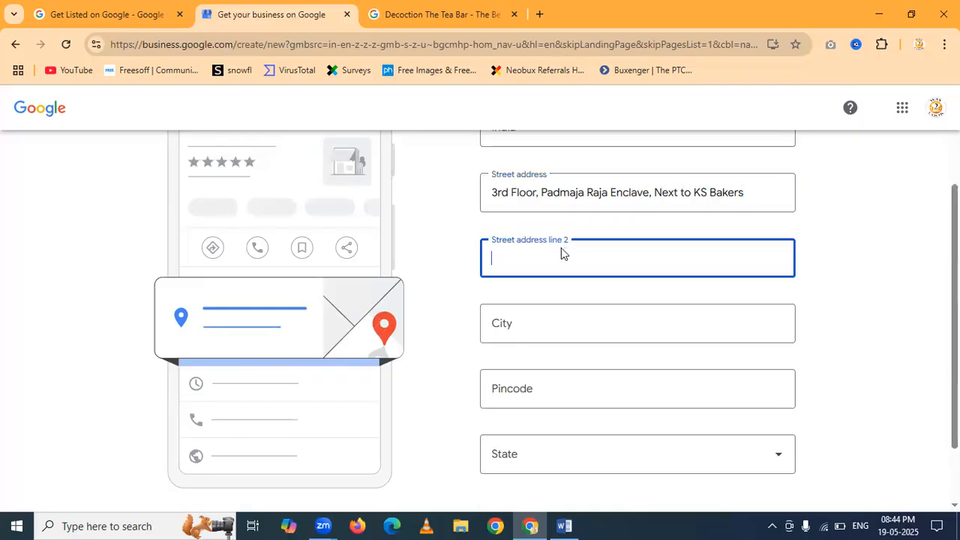
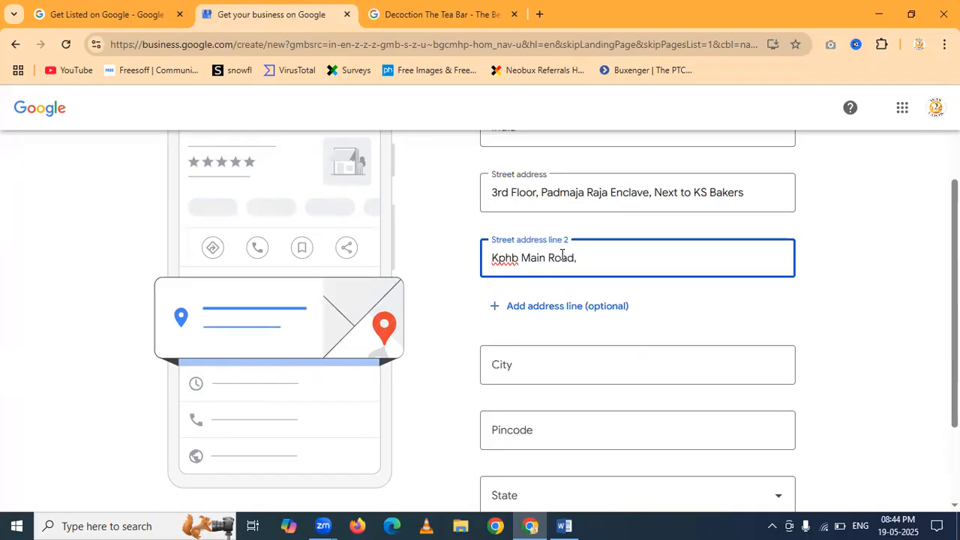
- Fill in city Hyderabad, the pincode and state Telangana, then submit the address
left_click(530, 360)
type("Hyderabad")
key("Tab")
type("500072")
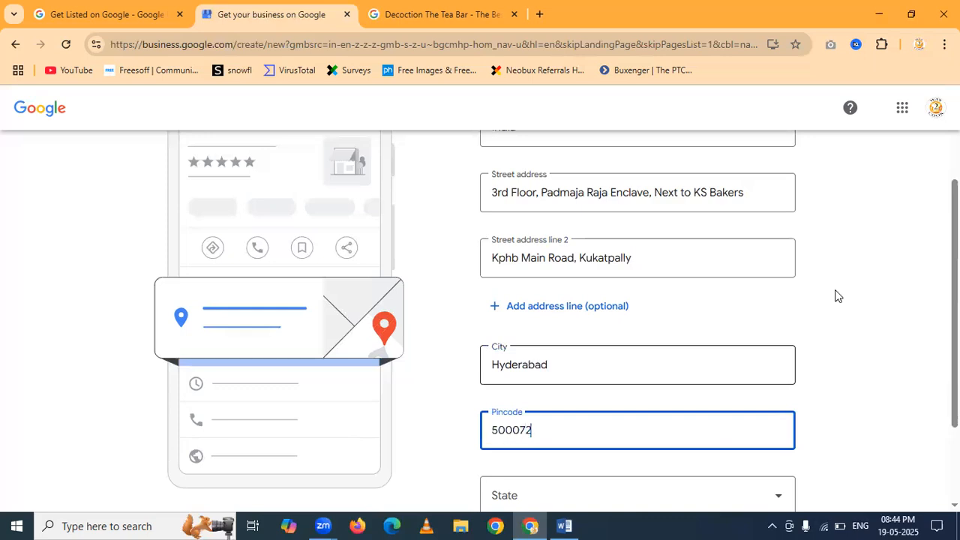
scroll(839, 298, "down", 2)
left_click(611, 389)
type("te")
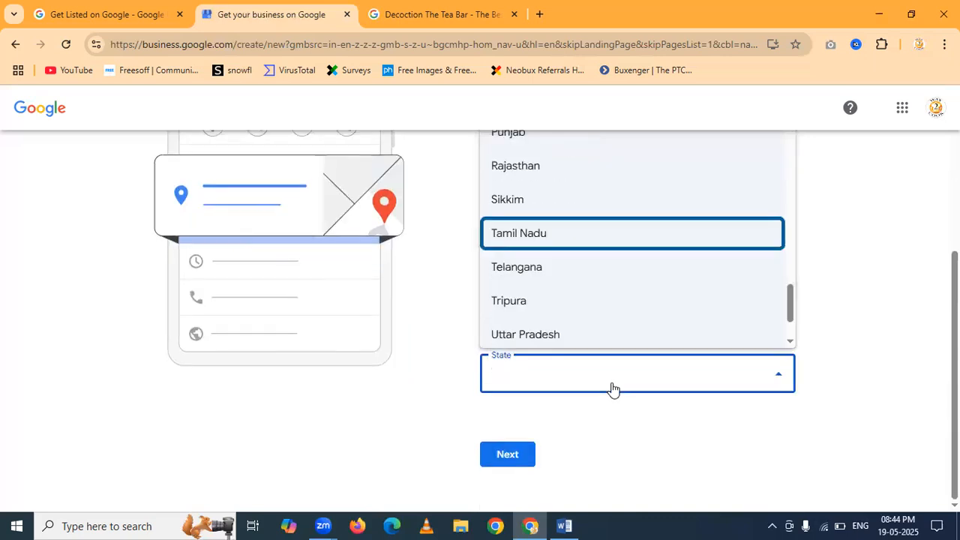
left_click(543, 273)
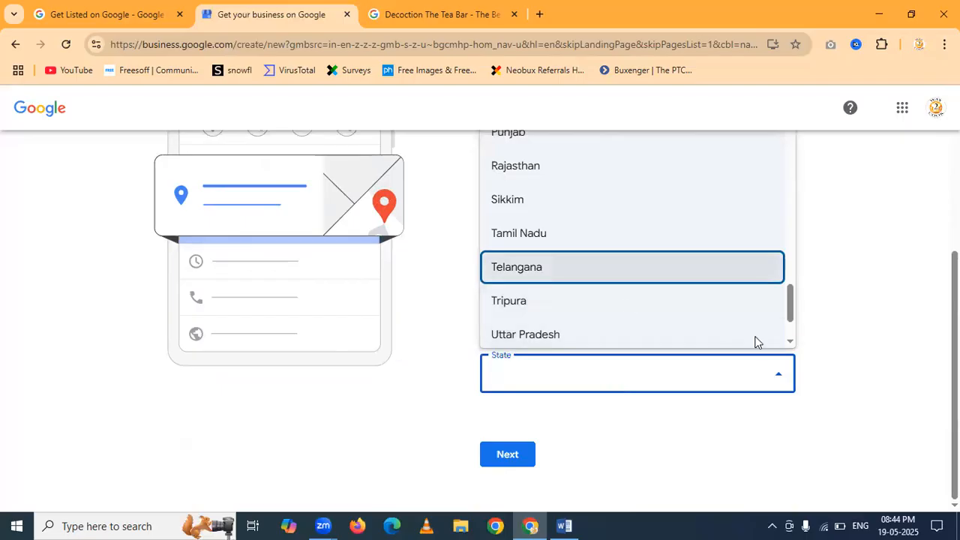
left_click(835, 354)
scroll(843, 358, "up", 4)
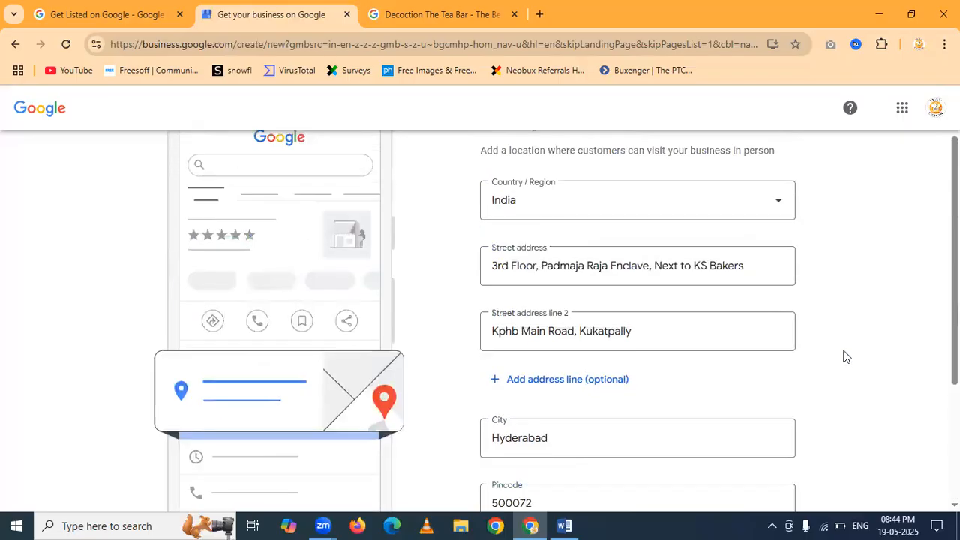
scroll(860, 374, "down", 1)
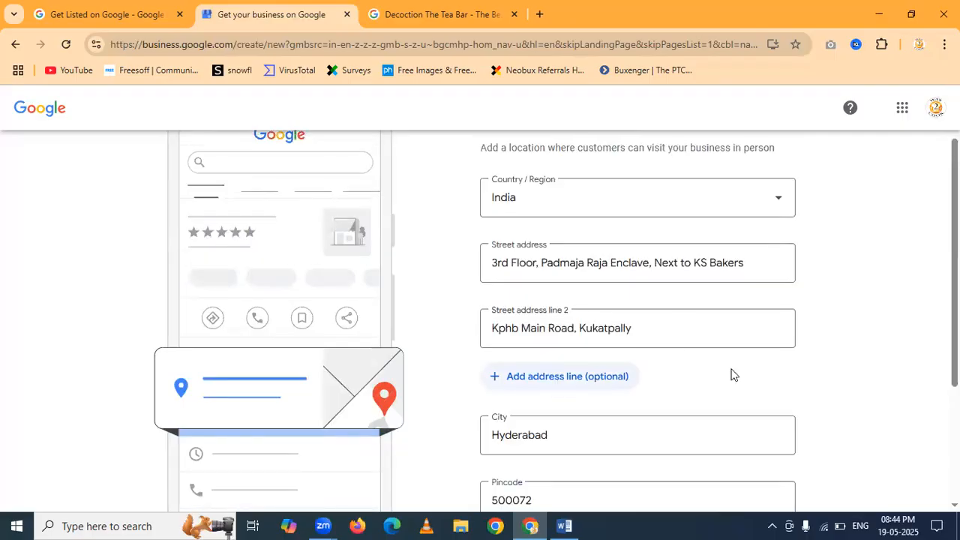
scroll(879, 341, "down", 3)
left_click(545, 445)
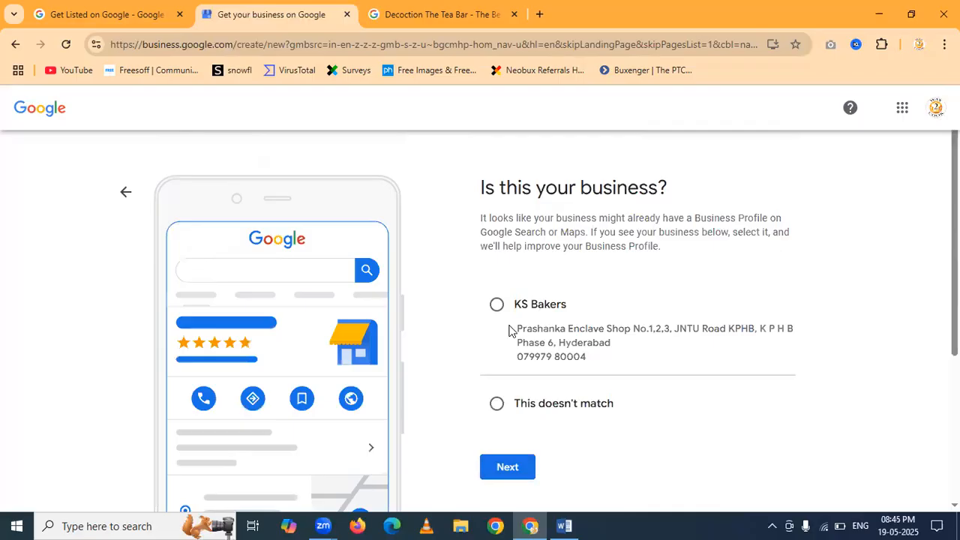
- Mark the suggested KS Bakers listing as not this business and continue
left_click(498, 407)
scroll(497, 407, "down", 2)
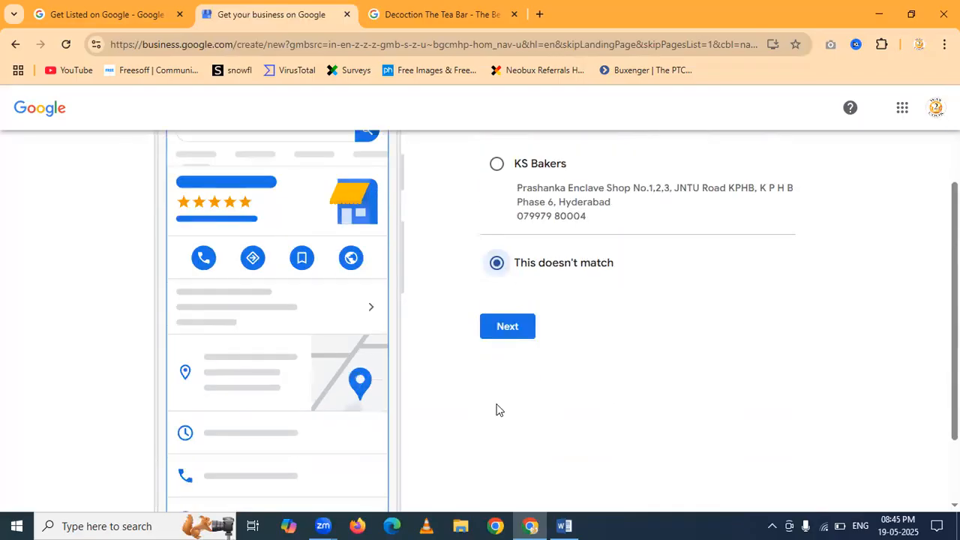
left_click(509, 338)
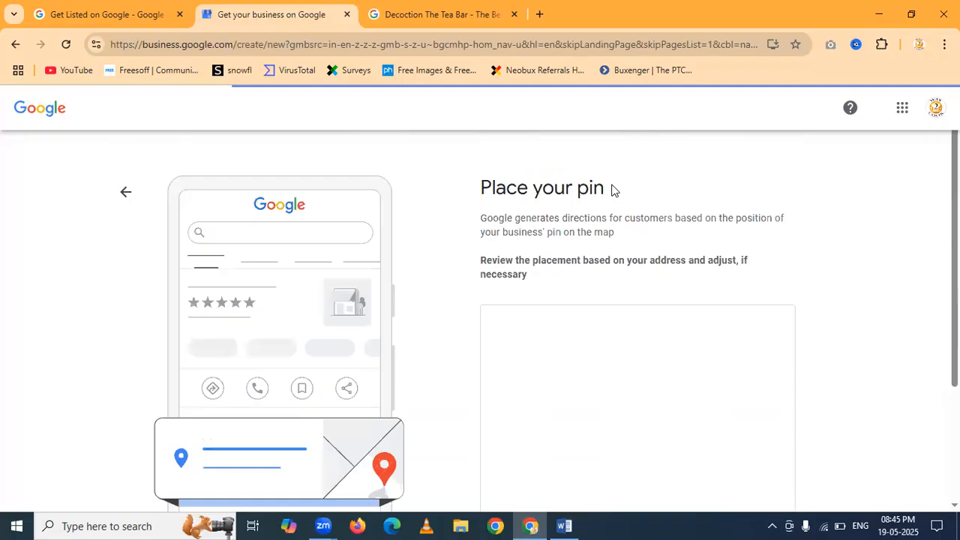
scroll(611, 190, "down", 2)
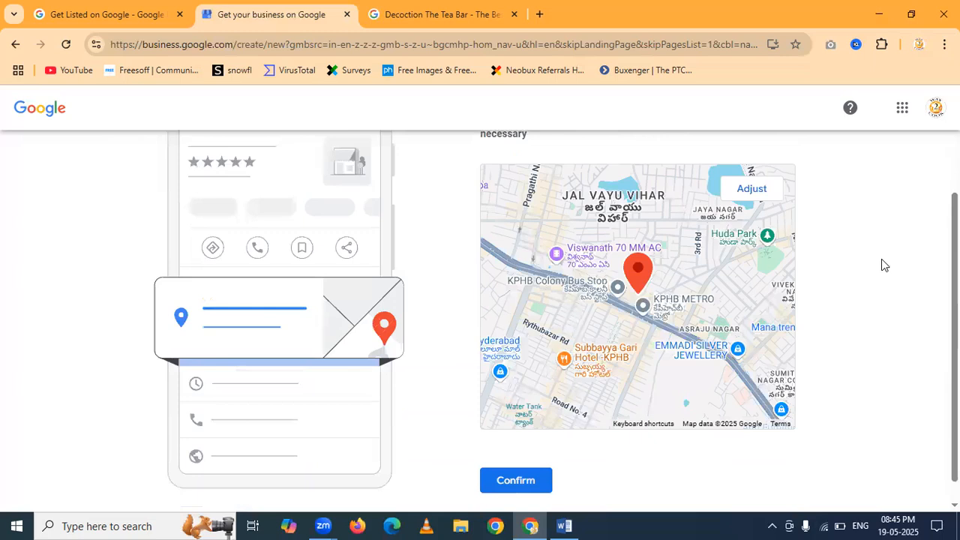
- Zoom in three levels, drag the map so the pin marks the exact building, and confirm
scroll(881, 259, "up", 1)
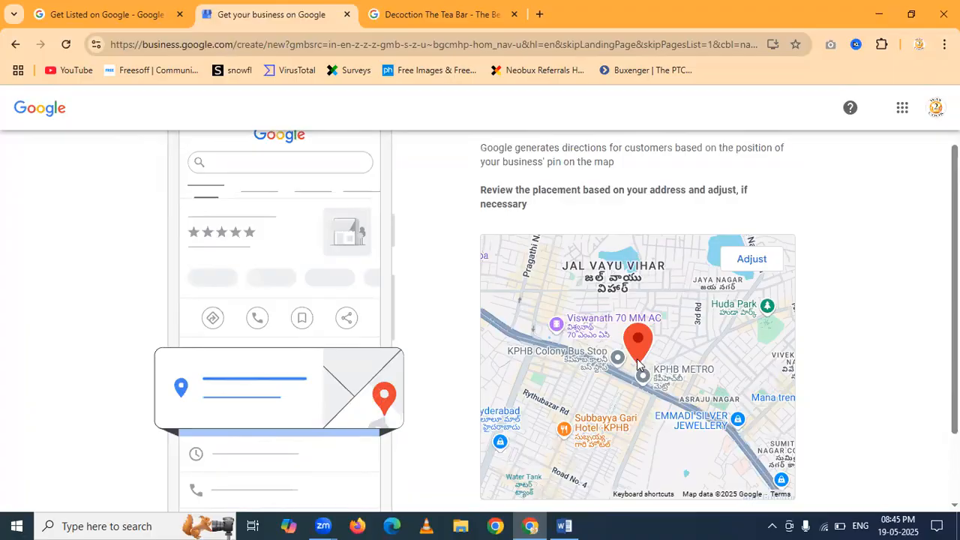
left_click(751, 260)
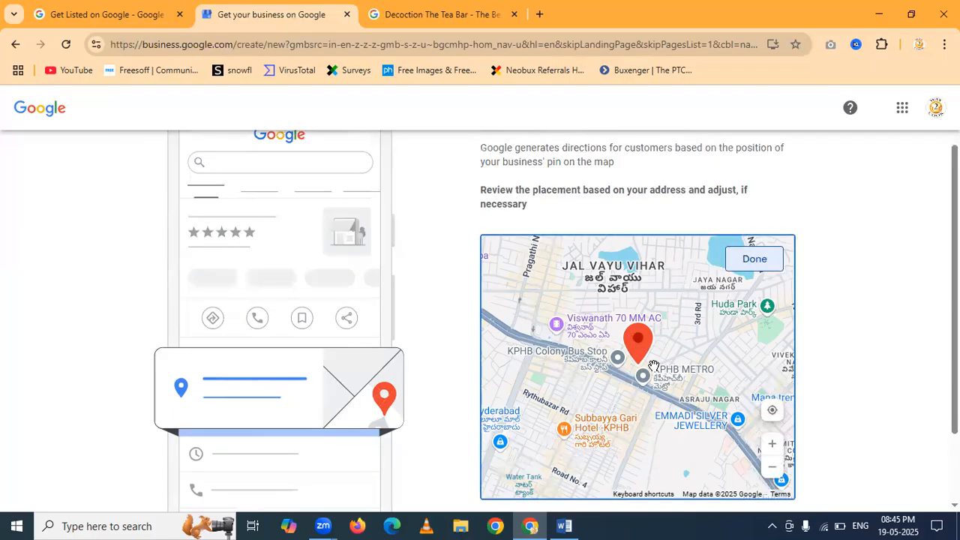
left_click(773, 447)
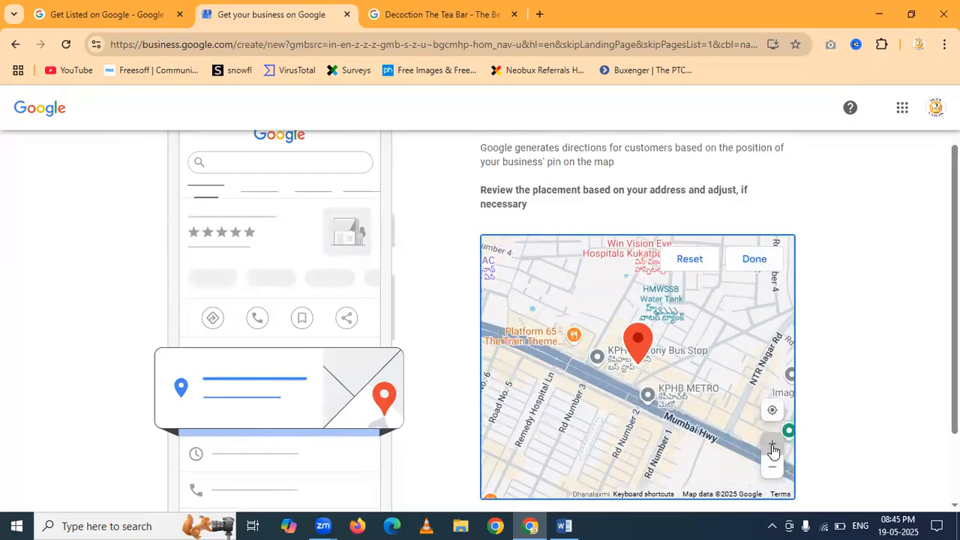
left_click(773, 448)
left_click(774, 448)
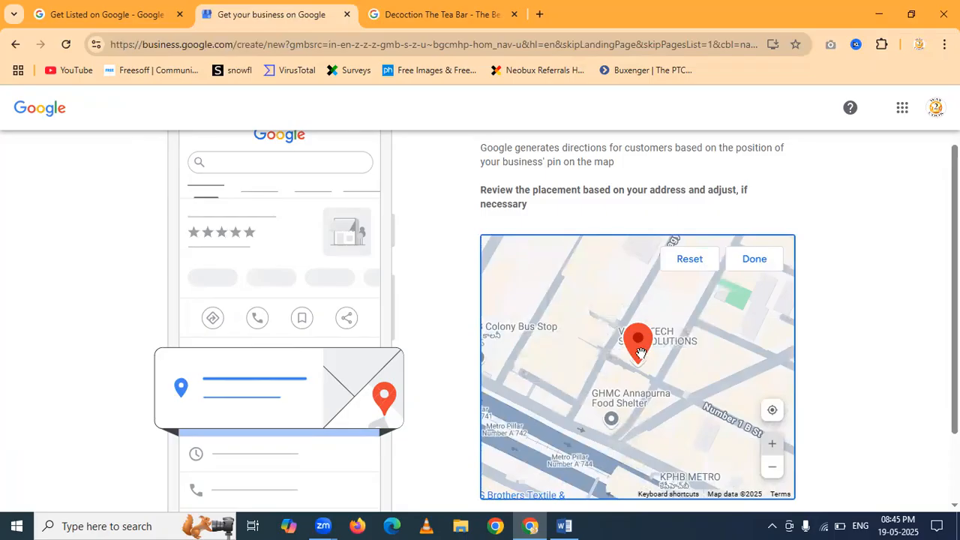
mouse_move(644, 345)
left_mouse_down()
mouse_move(671, 327)
mouse_move(647, 350)
left_mouse_up()
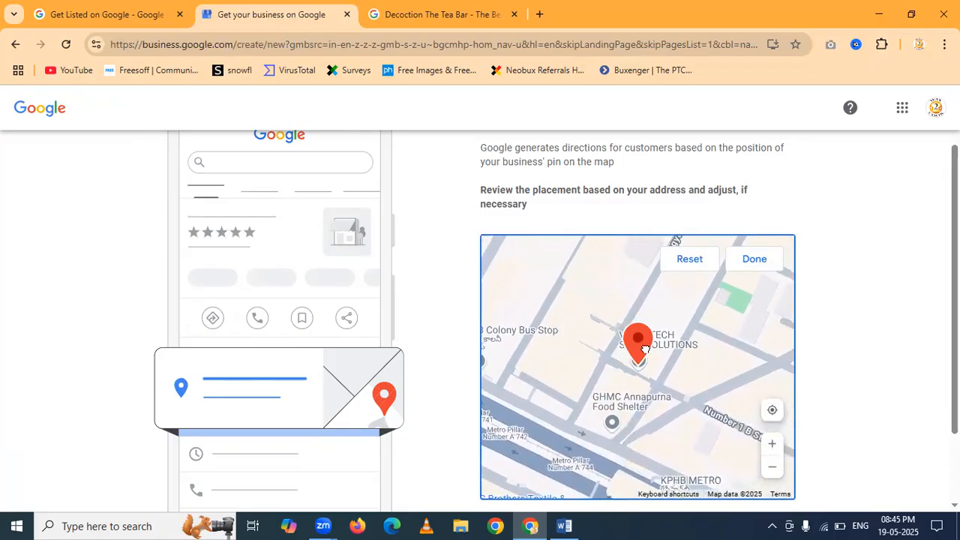
left_click_drag(677, 355, 662, 349)
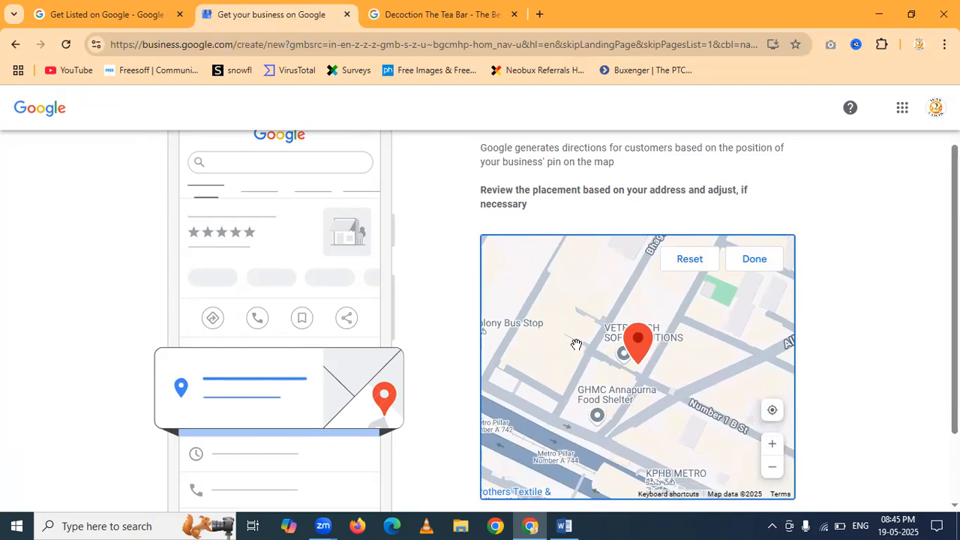
left_click(772, 266)
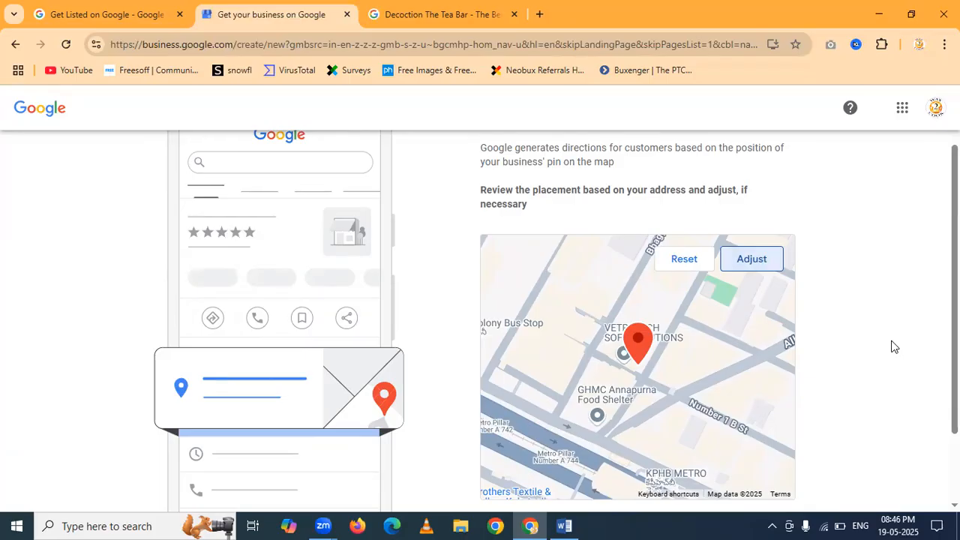
scroll(894, 347, "down", 2)
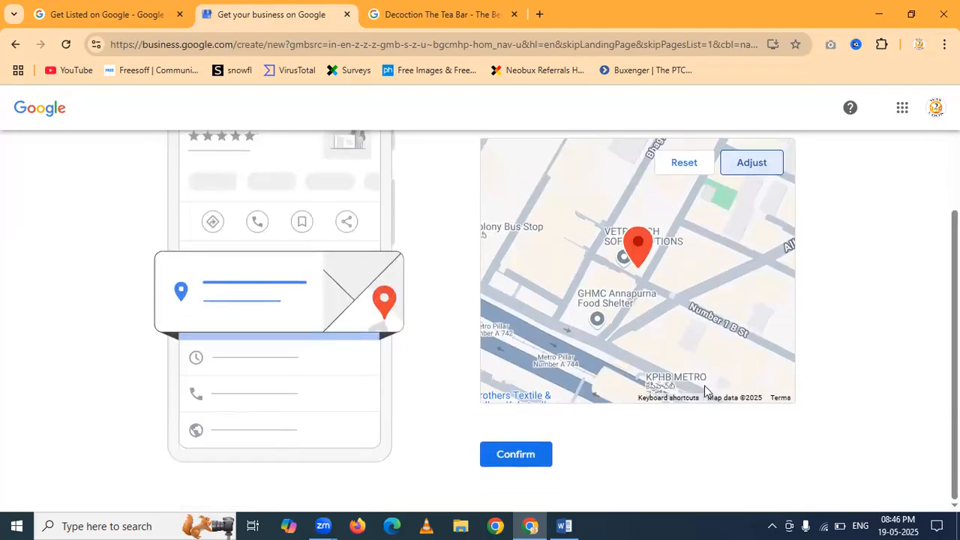
left_click(537, 450)
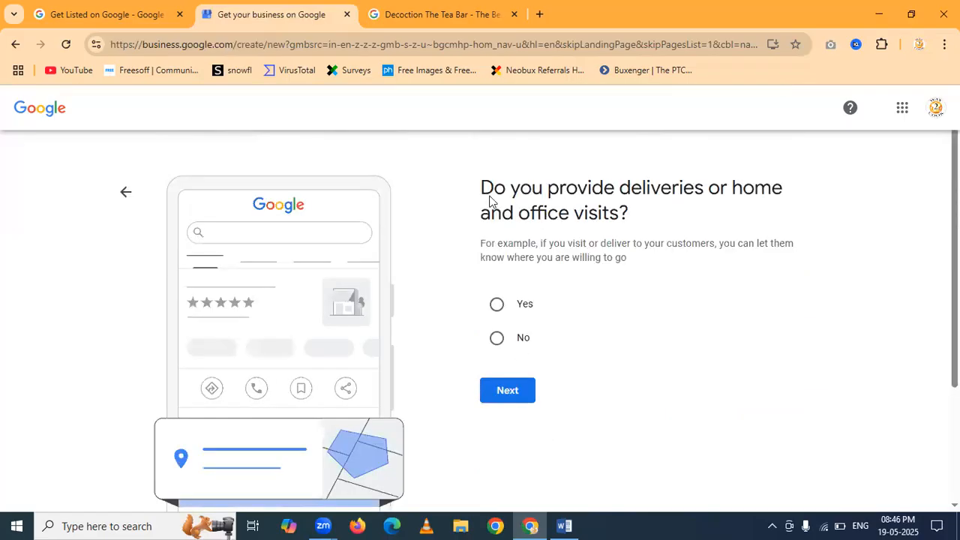
- Answer Yes to offering deliveries or home and office visits and continue
triple_click(634, 217)
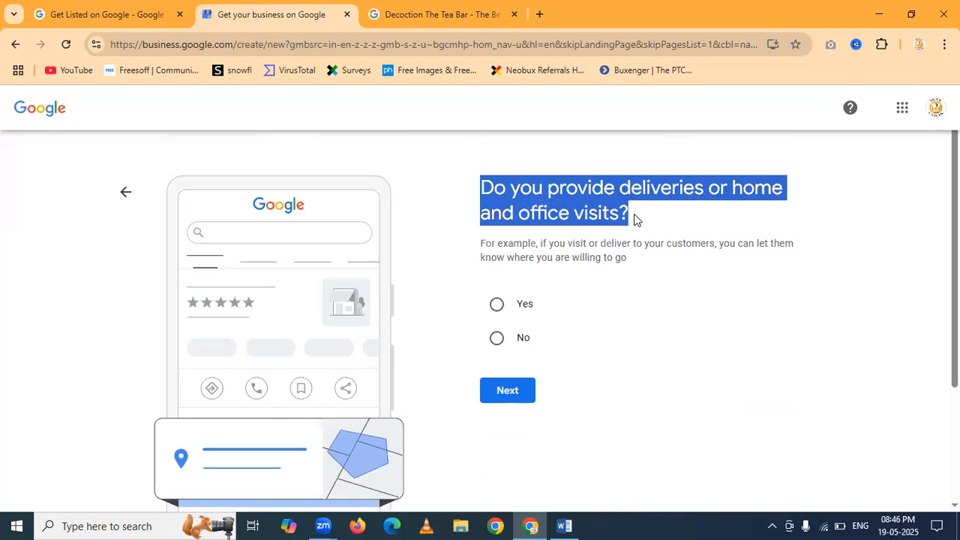
left_click(497, 305)
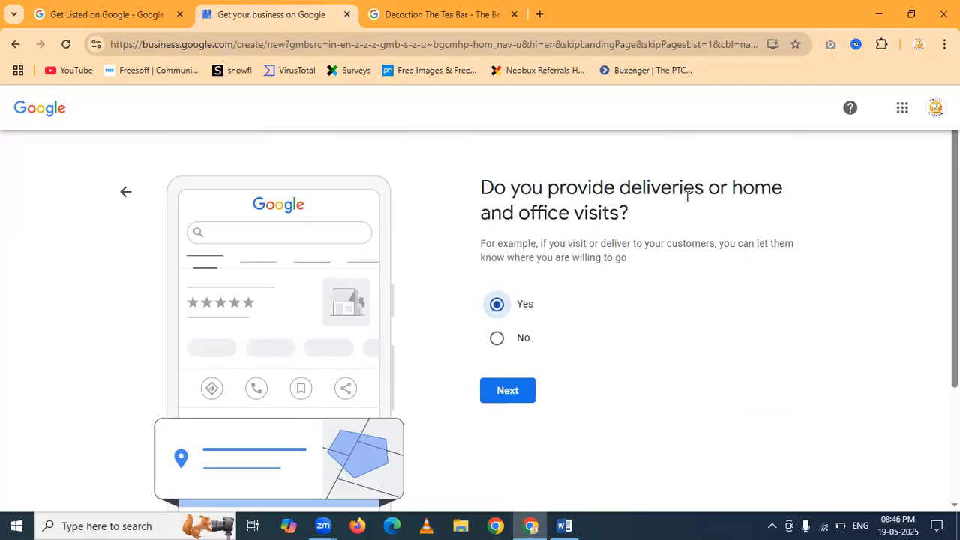
left_click(501, 396)
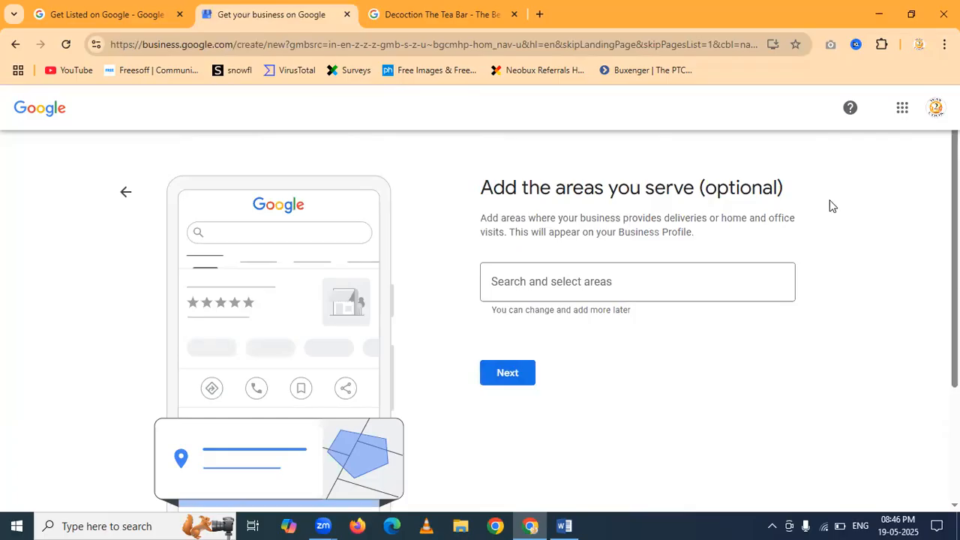
left_click(582, 283)
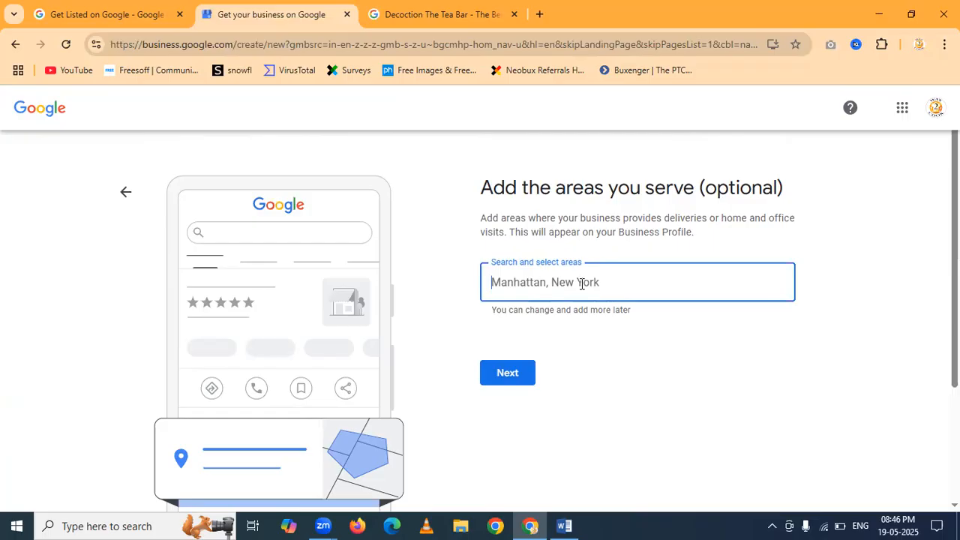
- Try 'ameerpet' in the served-areas search, then clear it
left_click_drag(700, 185, 804, 198)
left_click(804, 194)
left_click(637, 270)
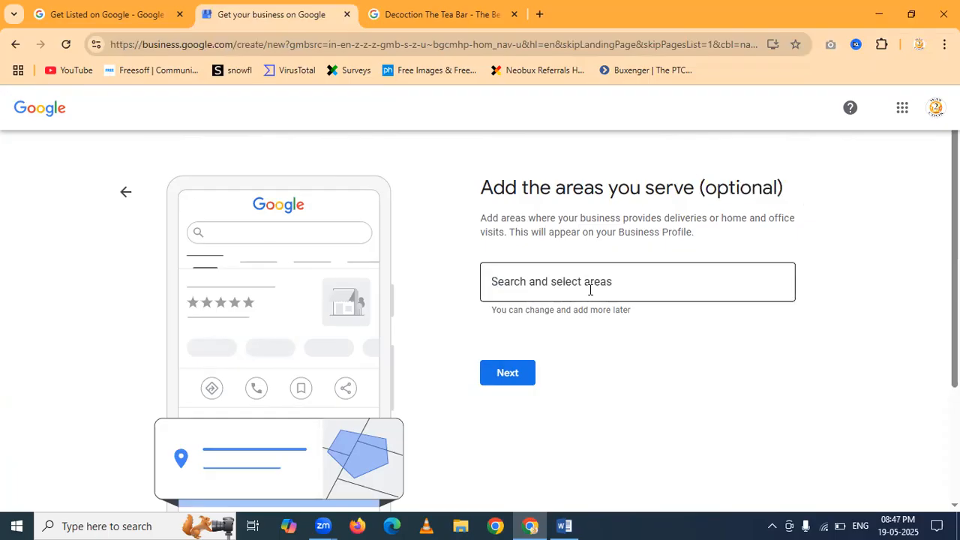
type("ameerpet")
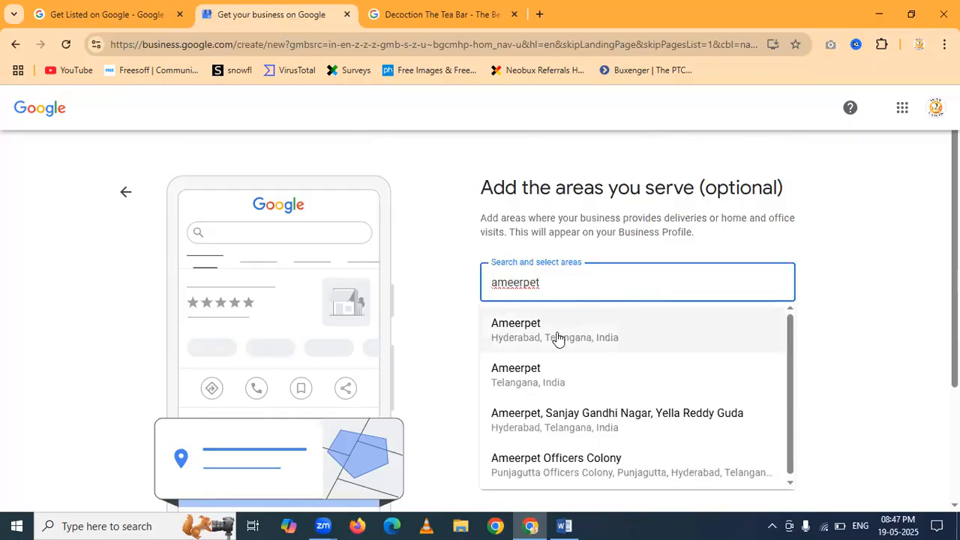
left_click_drag(563, 278, 473, 272)
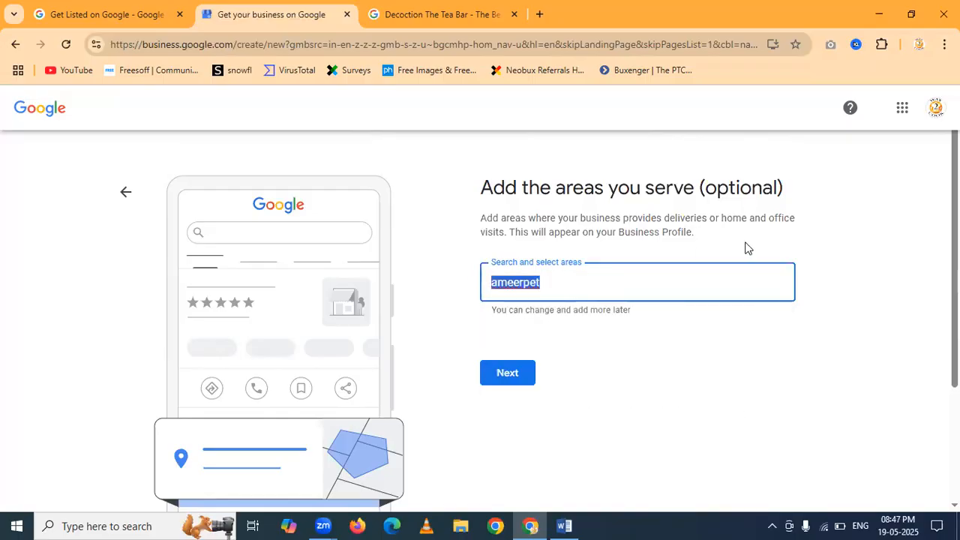
key("BackSpace")
left_click(772, 341)
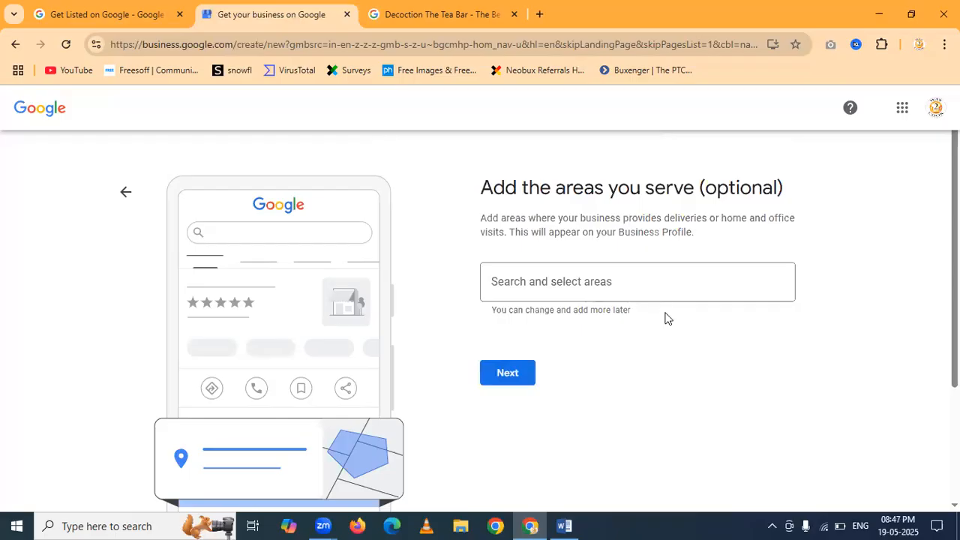
- Add Madhapur, Hyderabad as a served area and proceed to contact details
left_click(658, 291)
type("madhapur")
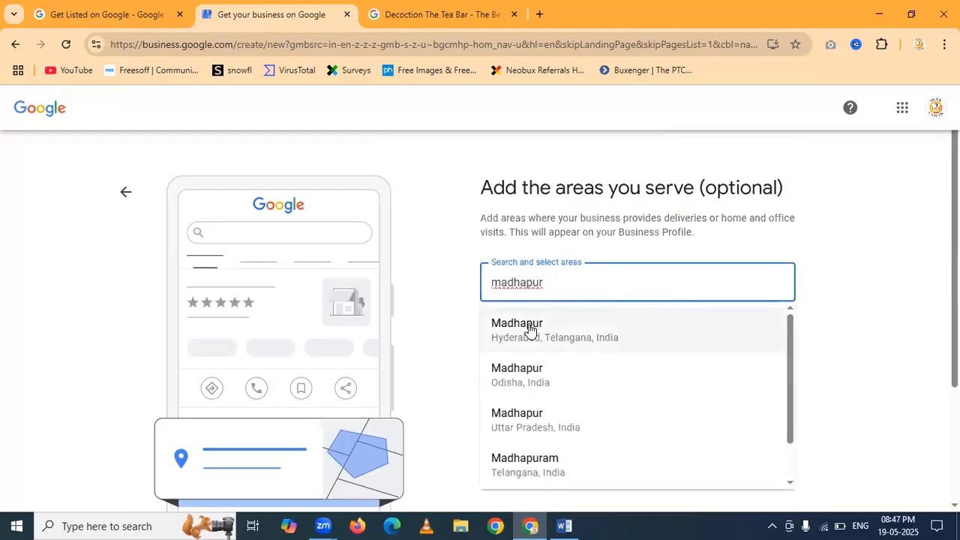
left_click(530, 330)
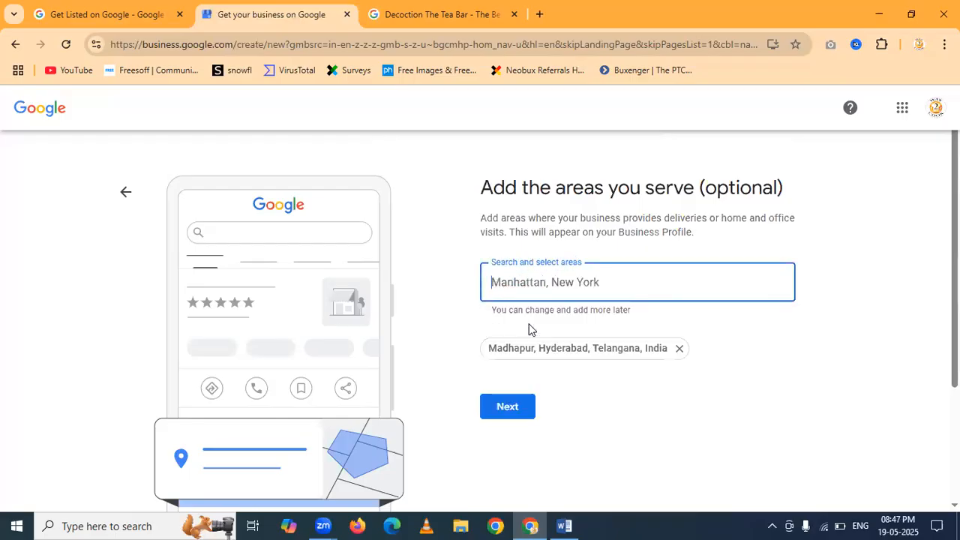
left_click(508, 409)
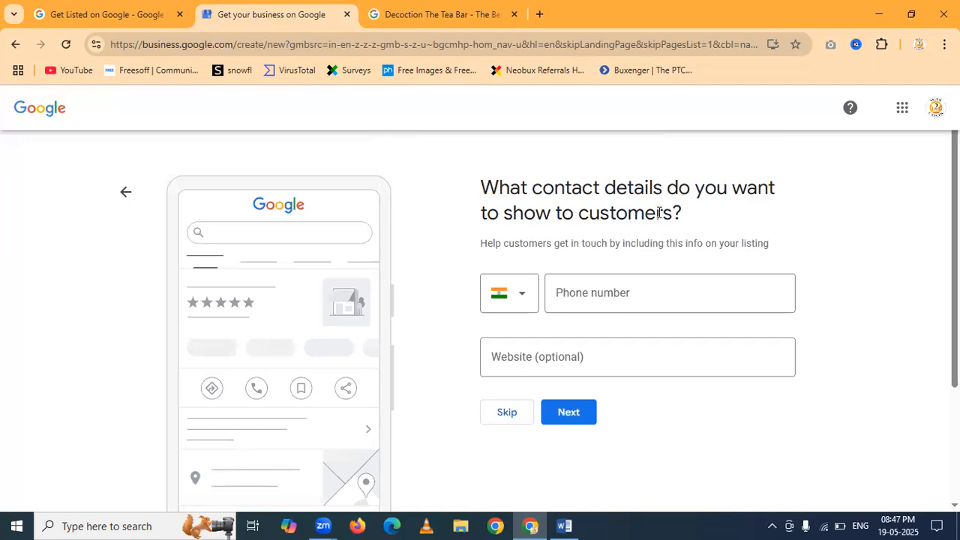
- Enter the business phone number, leave Website blank, and continue to the verification options
left_click(600, 296)
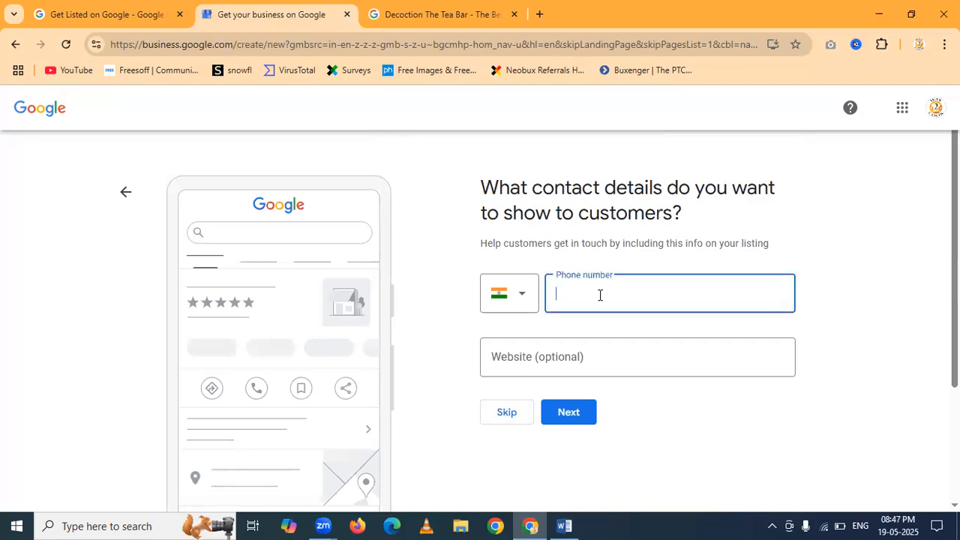
left_click(595, 360)
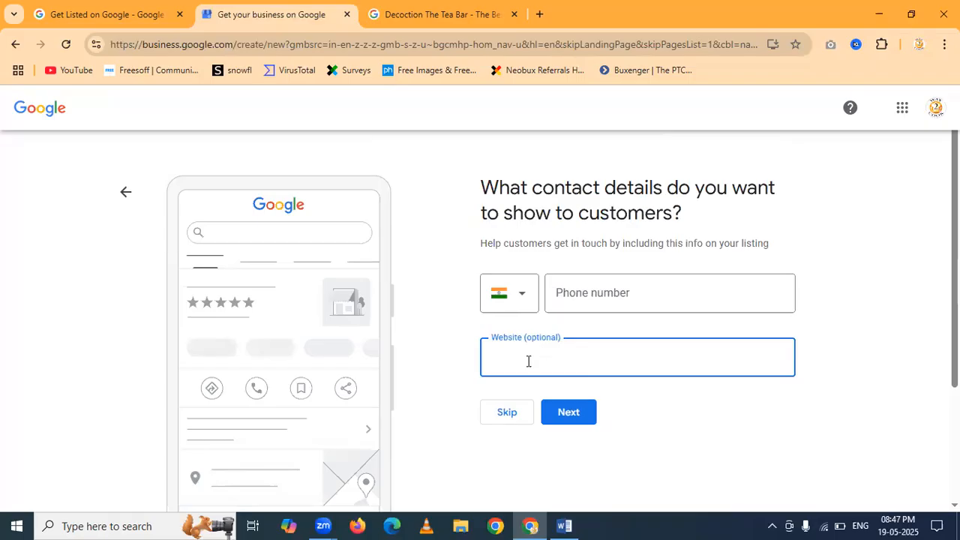
left_click(726, 416)
left_click(608, 292)
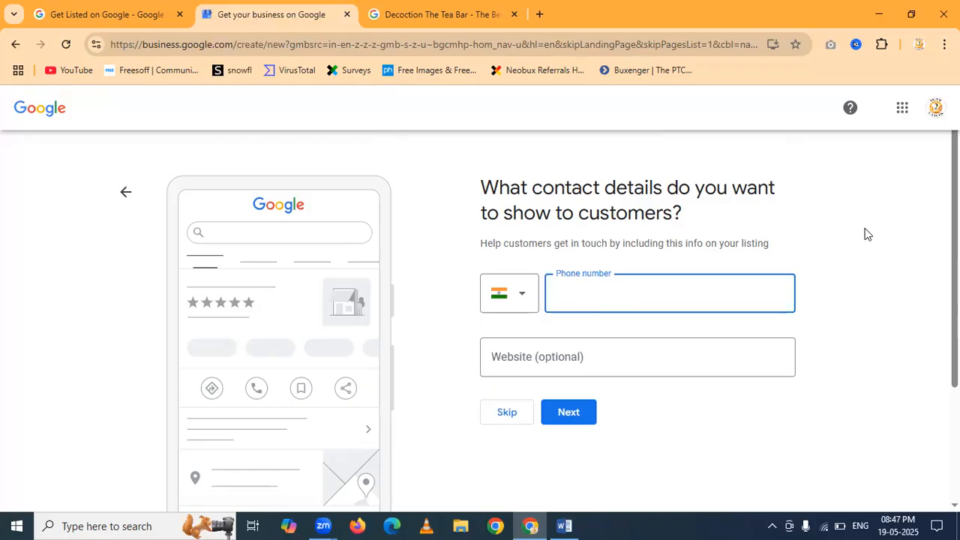
left_click(868, 324)
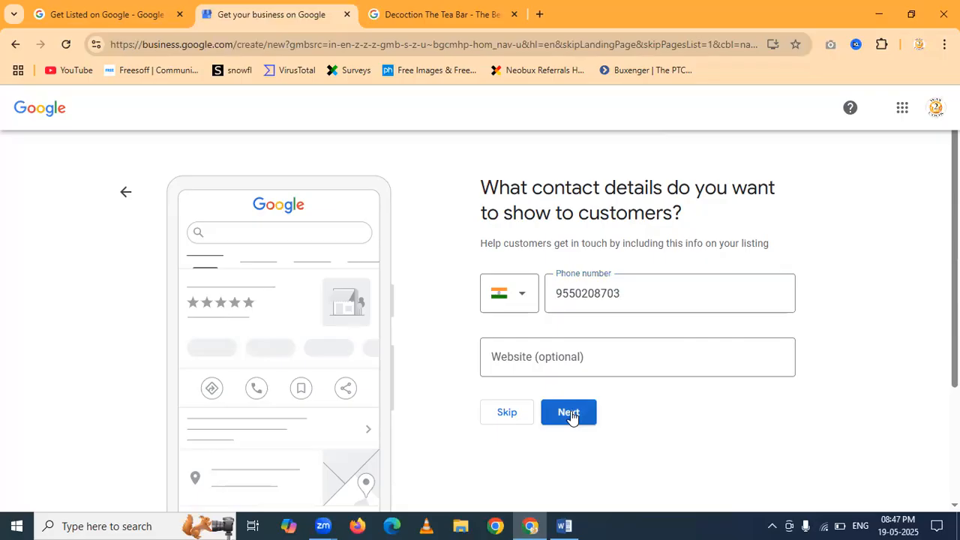
left_click(569, 357)
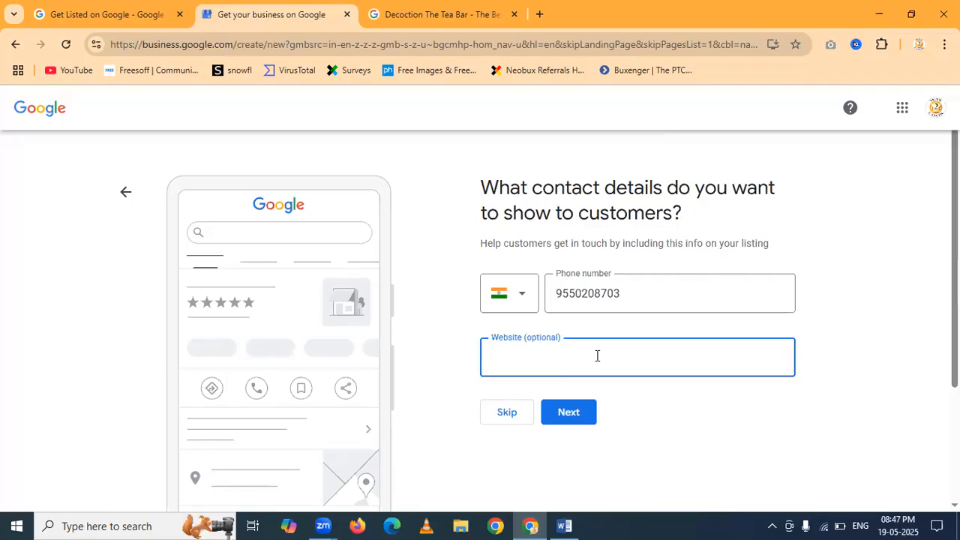
left_click(568, 414)
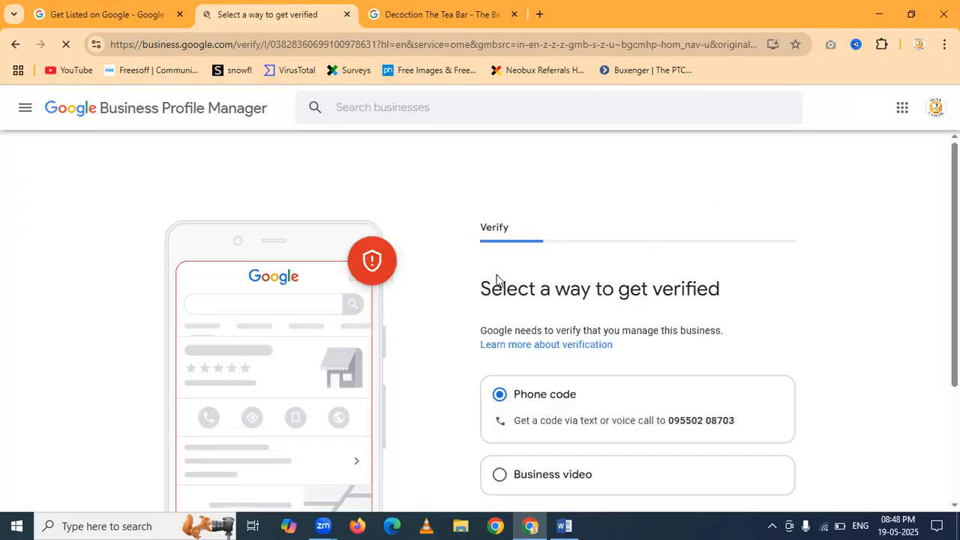
left_click_drag(479, 291, 760, 298)
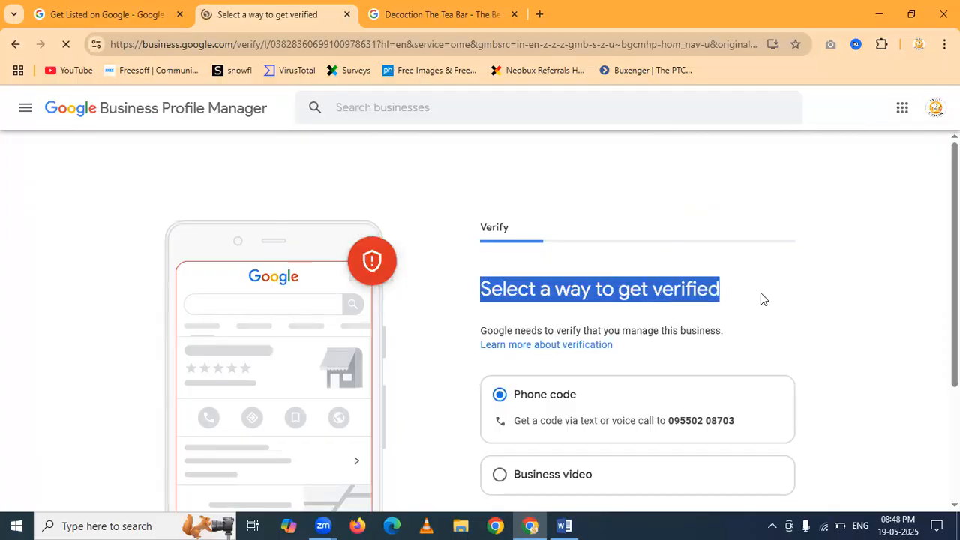
scroll(847, 263, "down", 3)
left_click(865, 266)
scroll(865, 266, "up", 2)
scroll(867, 271, "up", 1)
scroll(867, 272, "down", 3)
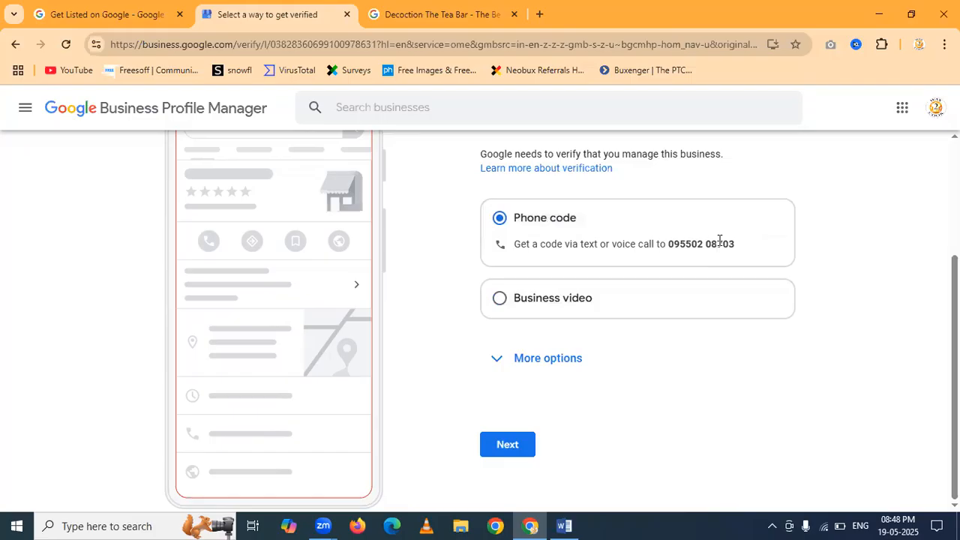
left_click(499, 301)
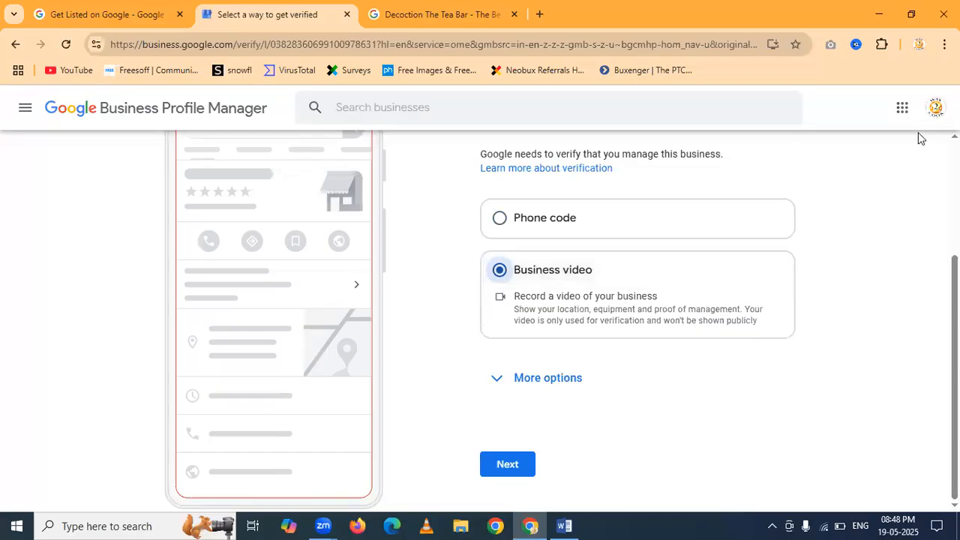
left_click(849, 421)
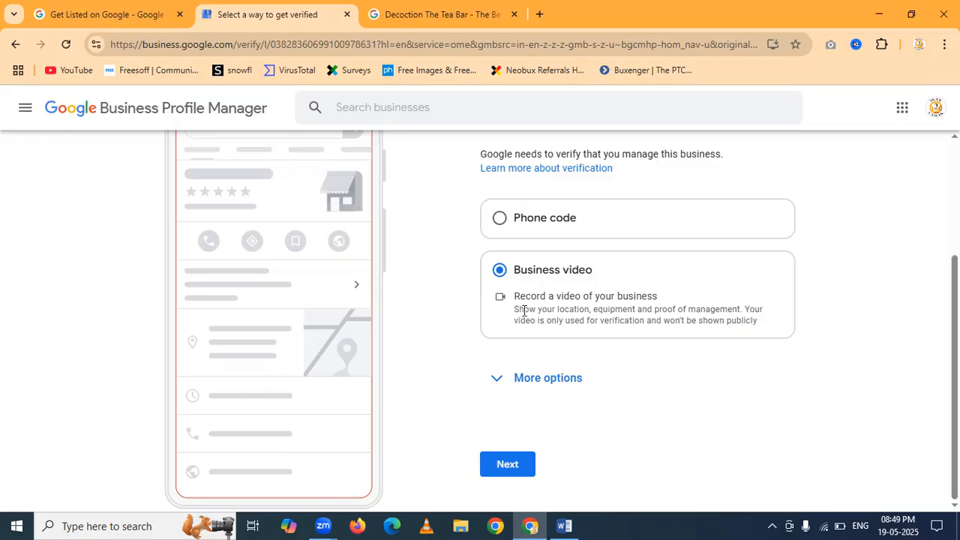
left_click_drag(516, 307, 702, 309)
left_click(743, 303)
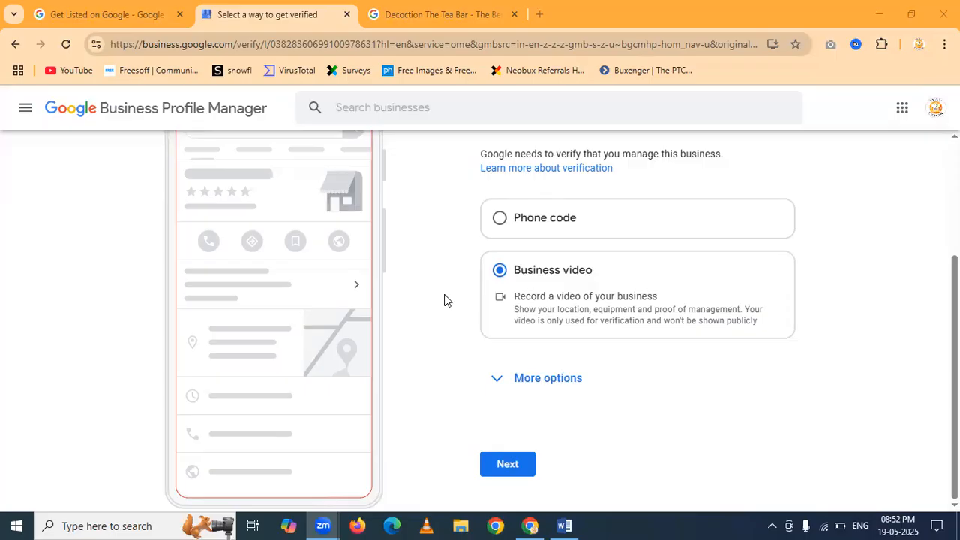
- Choose Phone code as the verification method instead of Business video
left_click(500, 219)
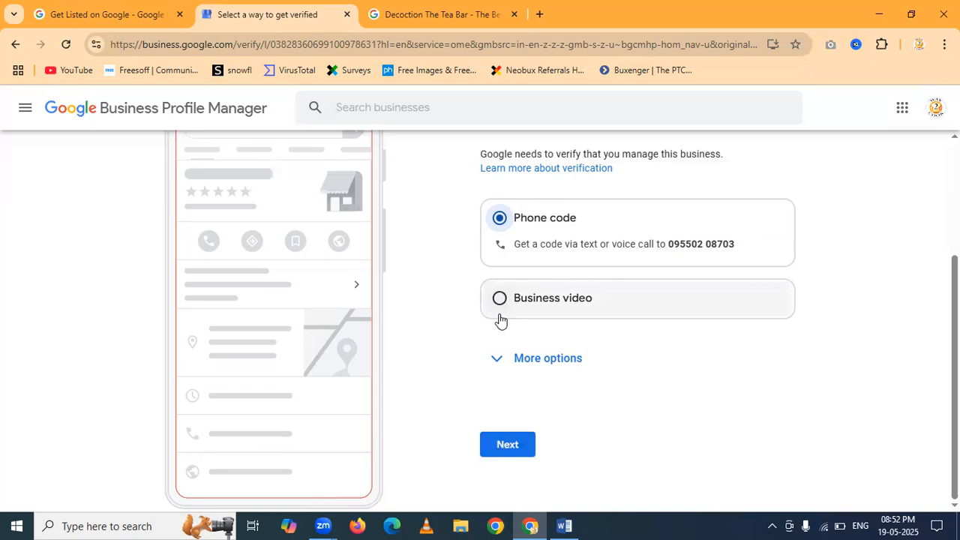
- Request the 6-digit verification code by voice call and place the cursor in the code field
left_click(504, 446)
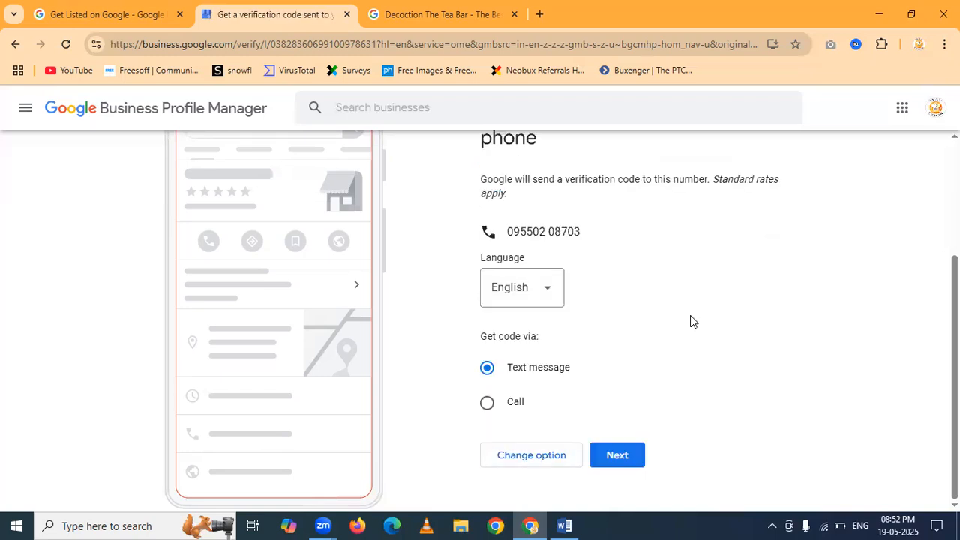
left_click(487, 402)
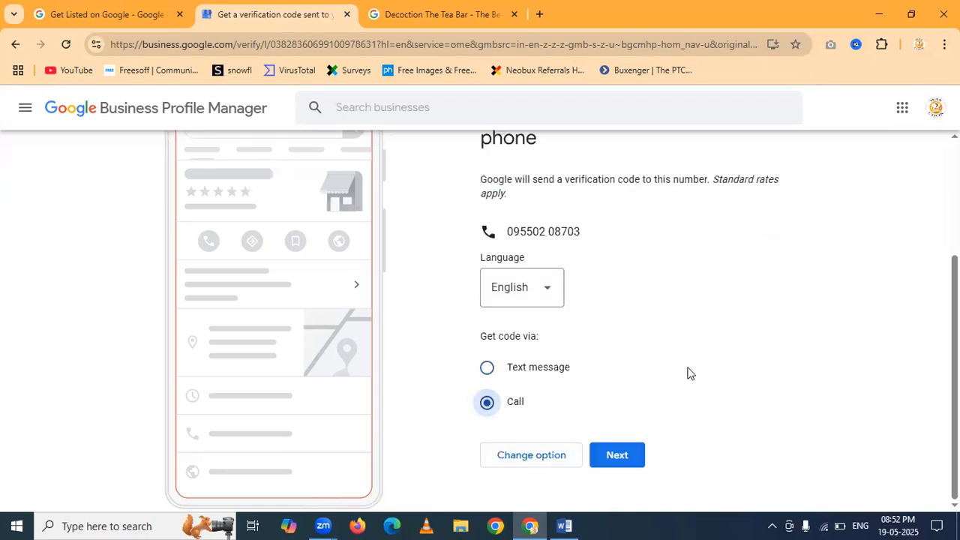
left_click(521, 447)
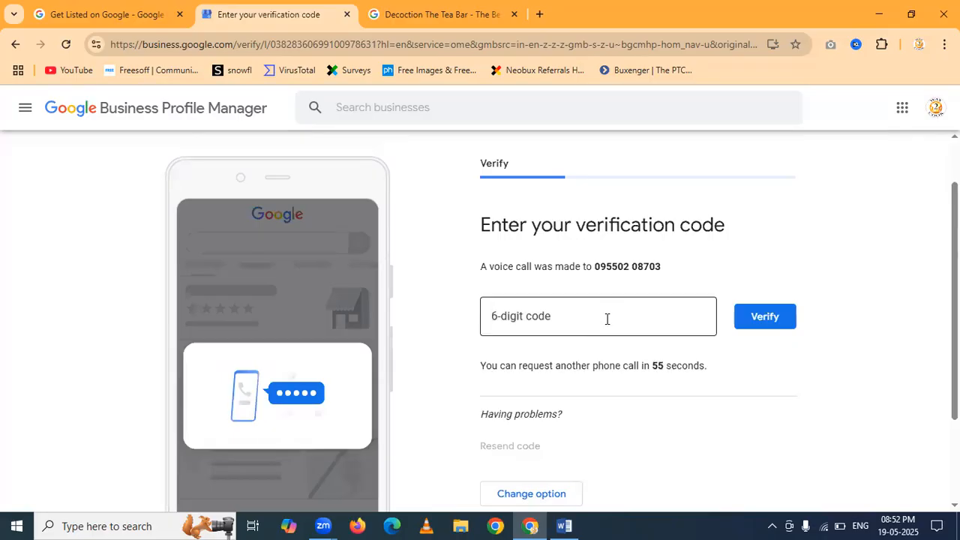
left_click(576, 317)
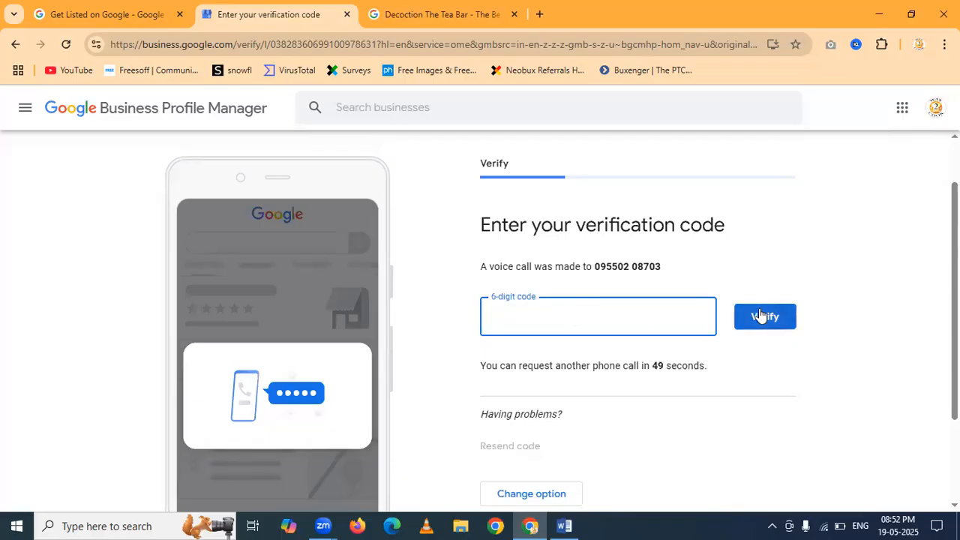
- Look over the code entry page, then switch to the Decoction The Tea Bar results tab
scroll(730, 366, "down", 2)
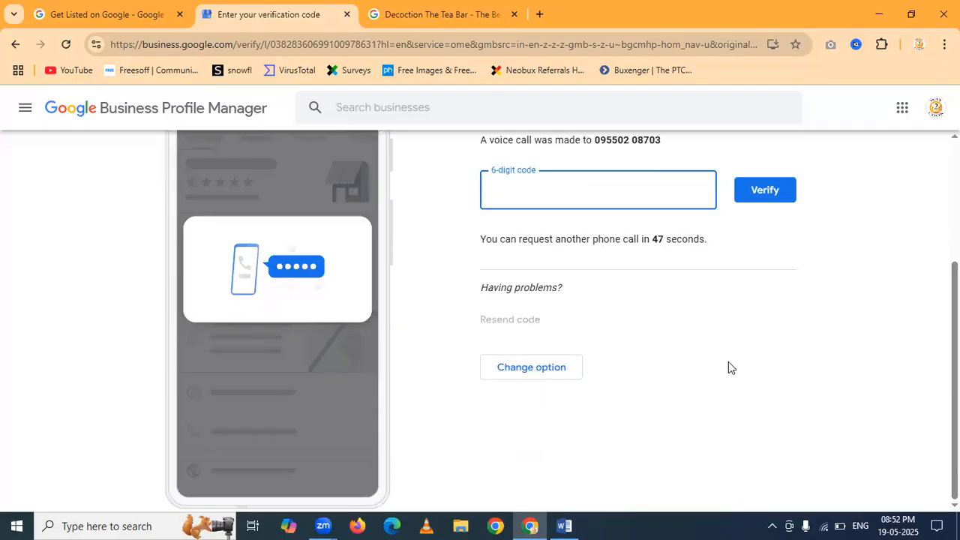
scroll(728, 367, "up", 3)
scroll(690, 315, "down", 3)
left_click(455, 14)
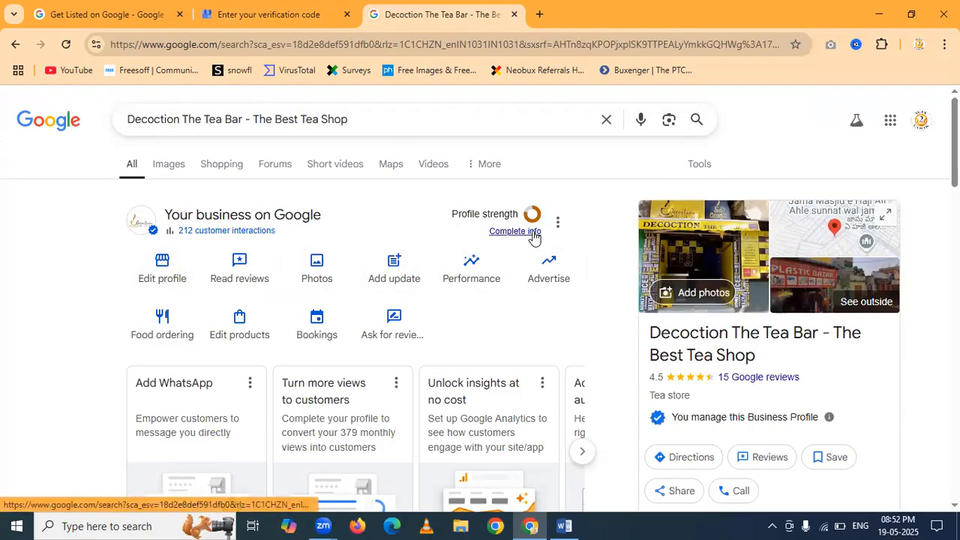
- View the unverified InfySpace profile from the 'my business' results, then return to Decoction The Tea Bar
scroll(568, 246, "down", 2)
scroll(568, 246, "up", 3)
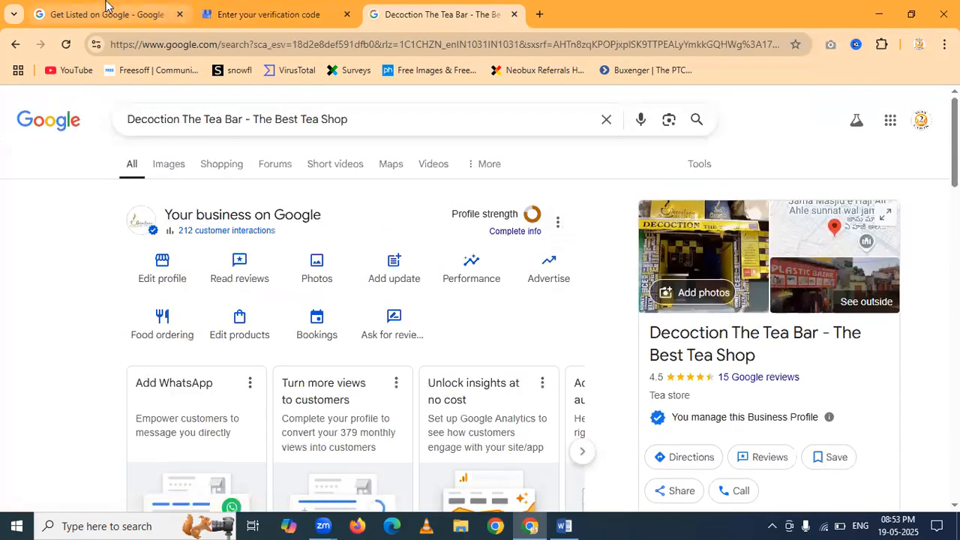
left_click(128, 8)
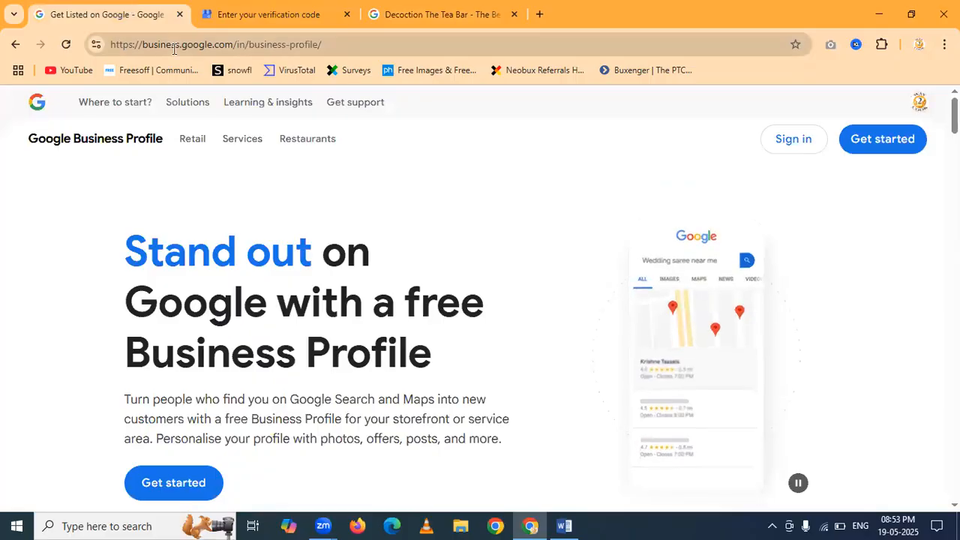
left_click(16, 45)
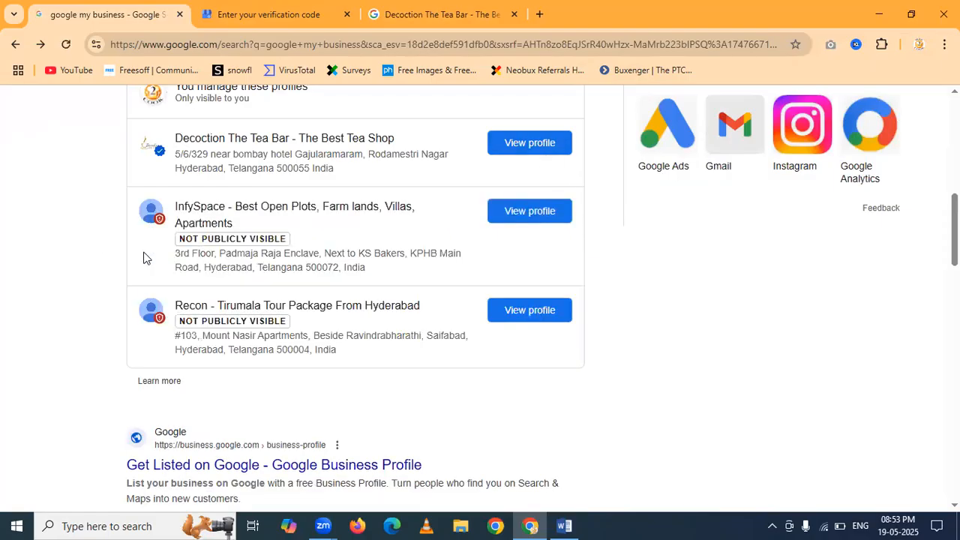
left_click(526, 212)
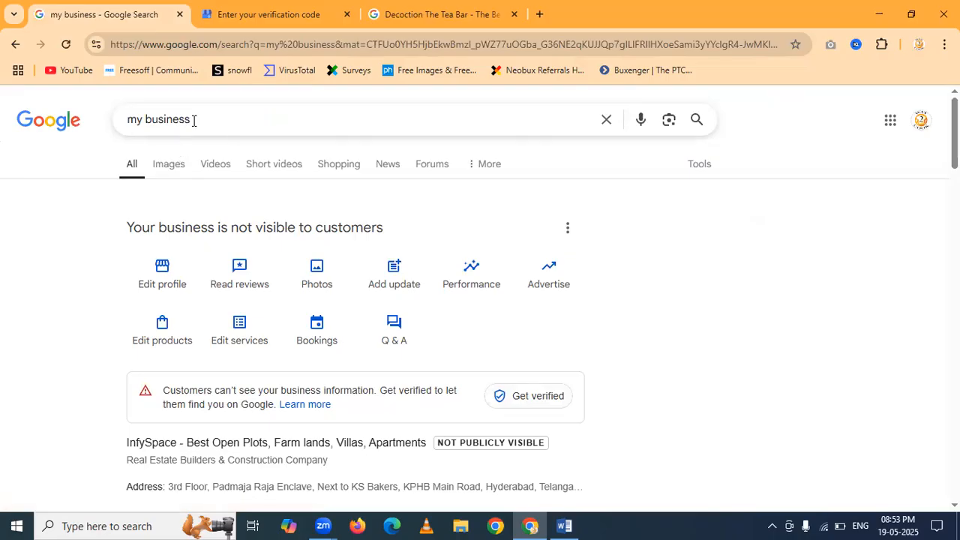
left_click(440, 16)
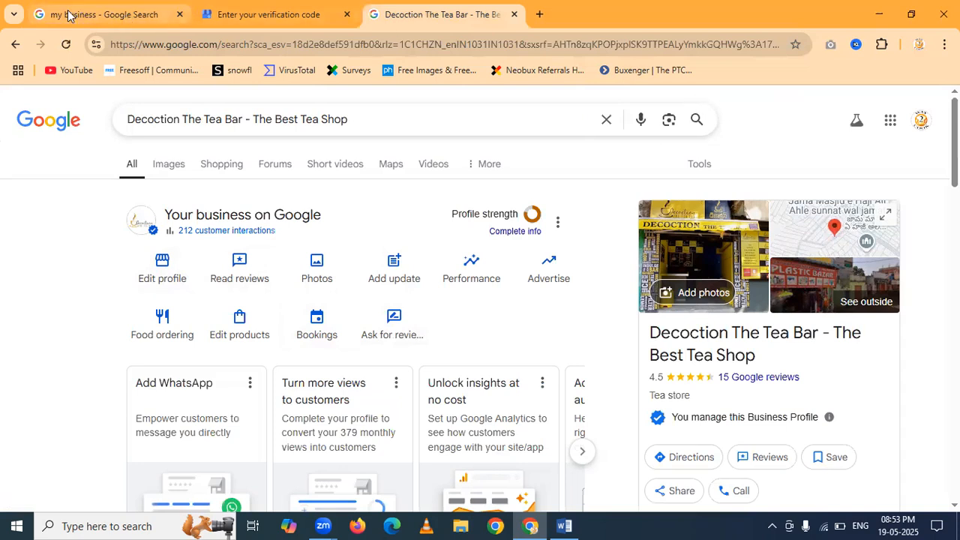
left_click(538, 15)
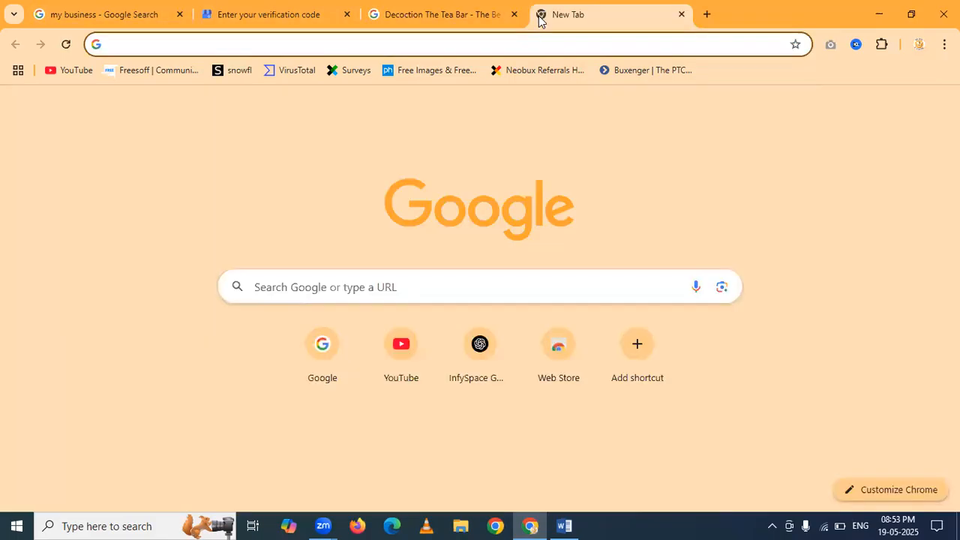
type("google")
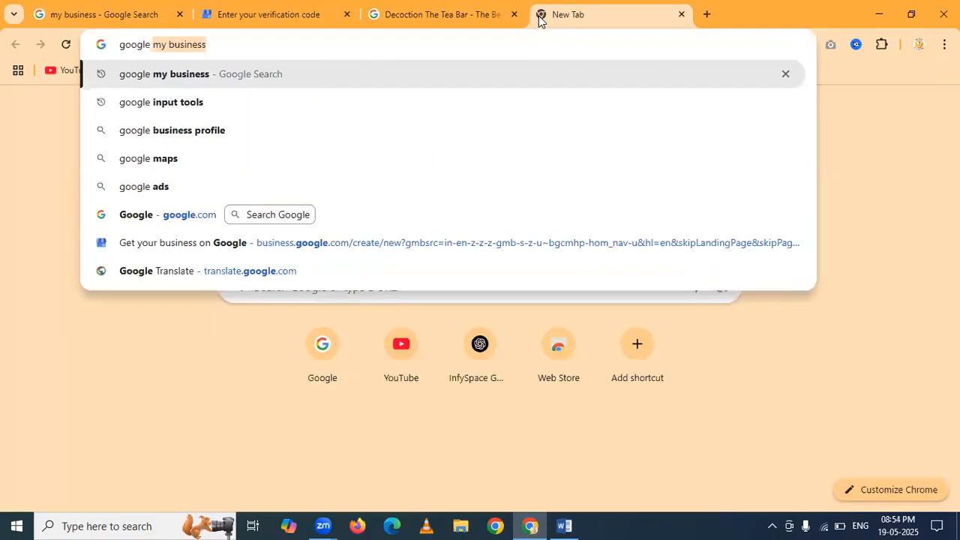
key("Return")
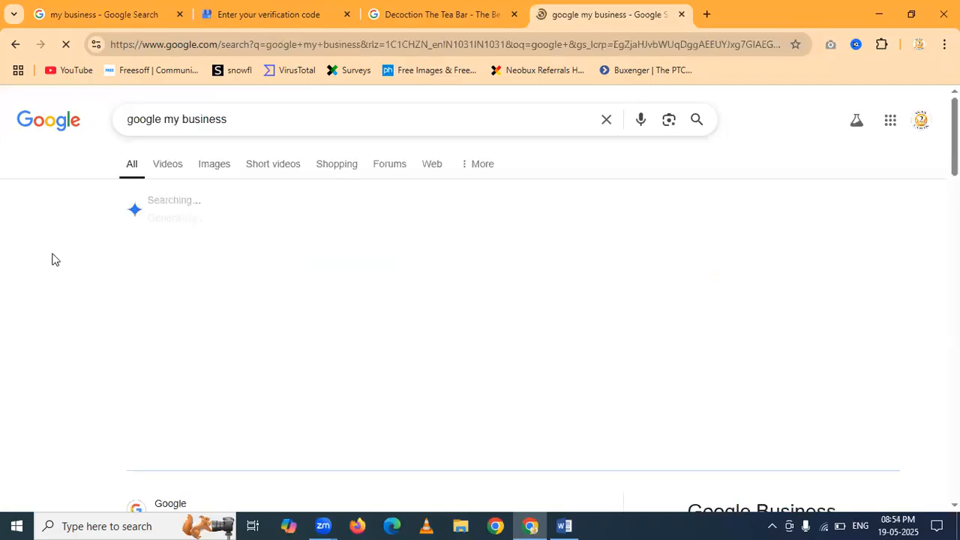
scroll(240, 322, "down", 3)
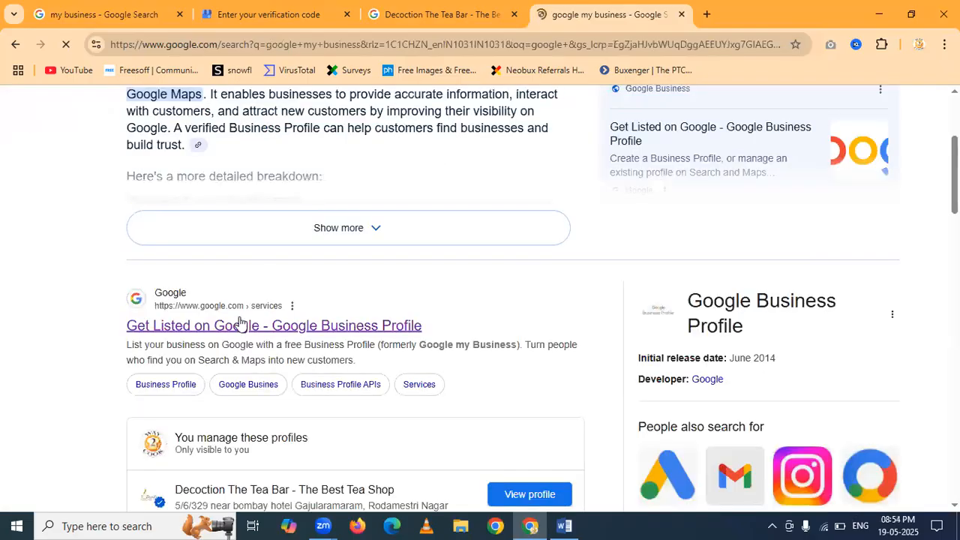
scroll(240, 323, "down", 3)
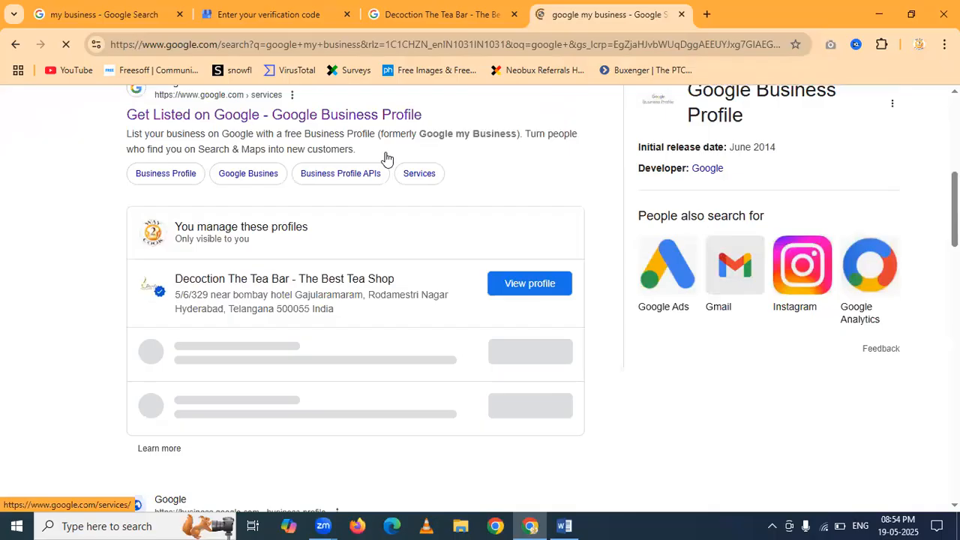
key("ctrl+w")
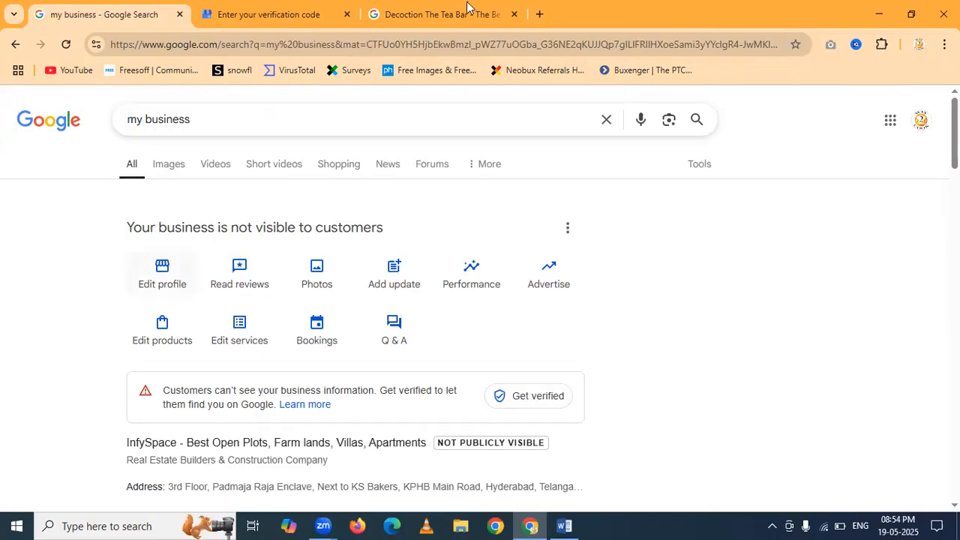
key("ctrl+3")
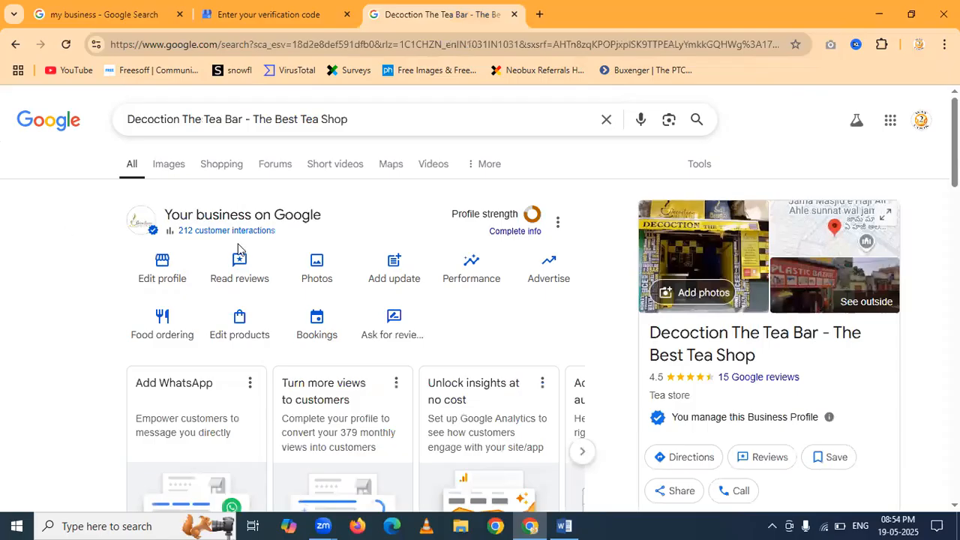
left_click(154, 282)
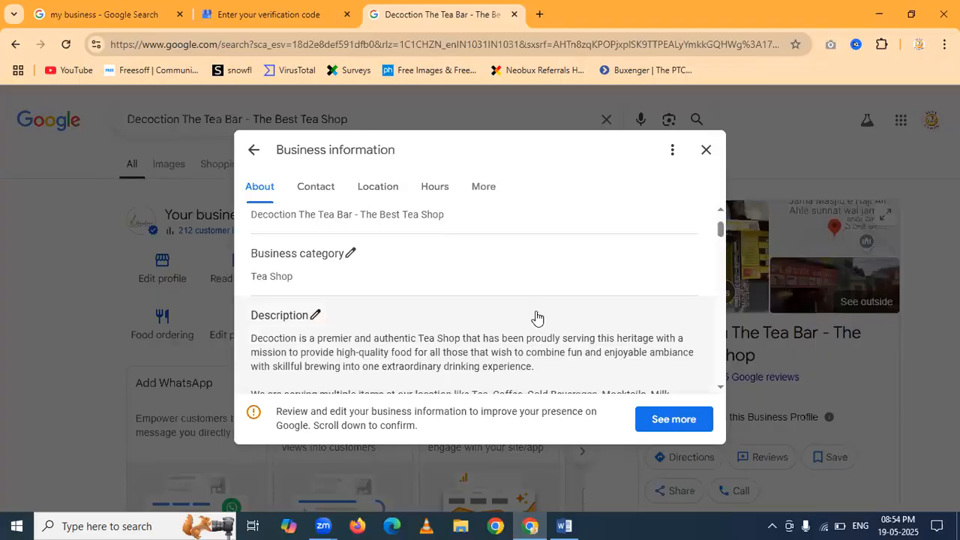
- Scroll through the Hours section and look at the chat app choices for the chat contact option
scroll(537, 318, "down", 2)
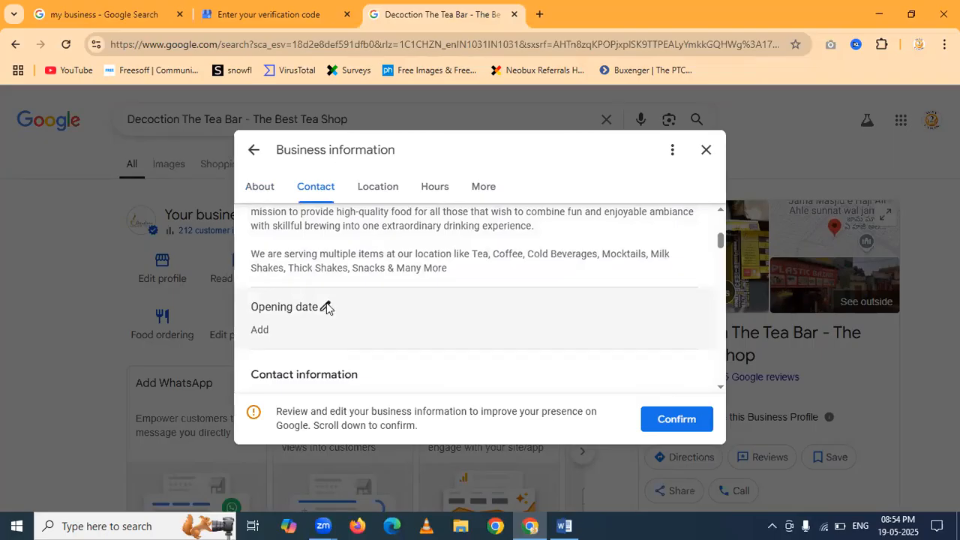
scroll(359, 297, "down", 2)
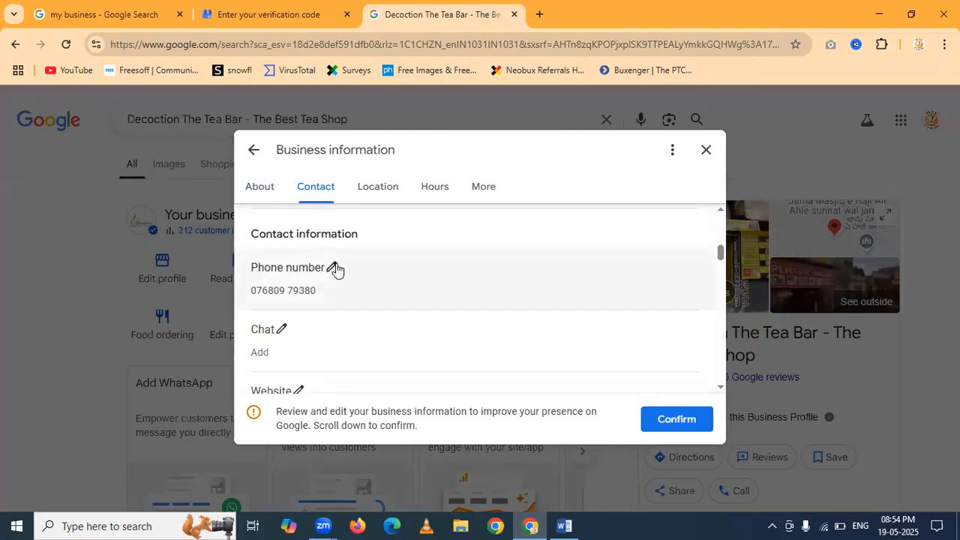
scroll(334, 270, "down", 1)
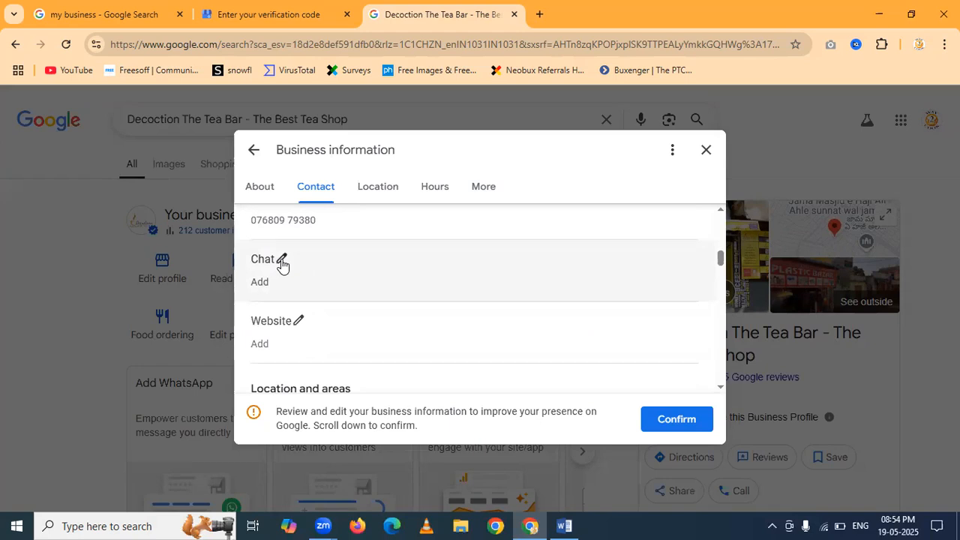
left_click(282, 261)
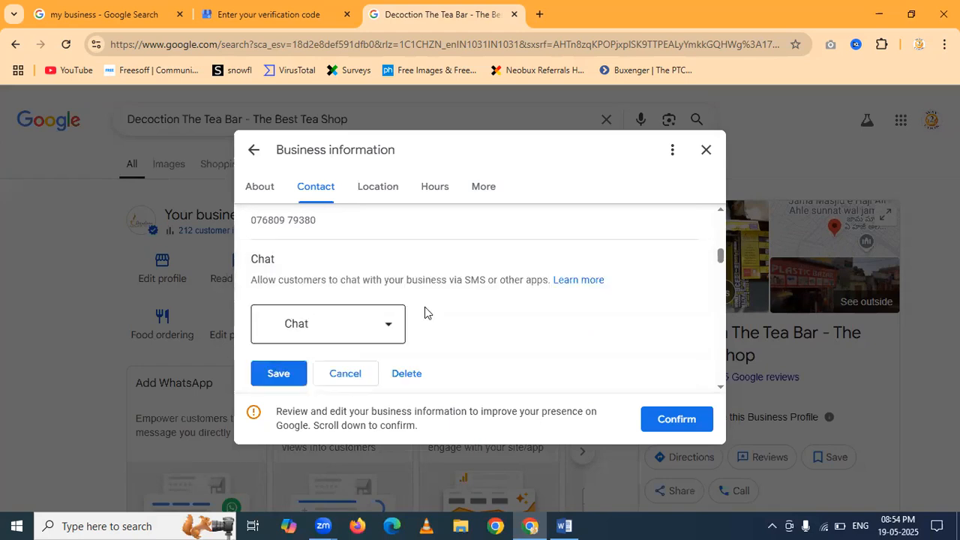
left_click(349, 376)
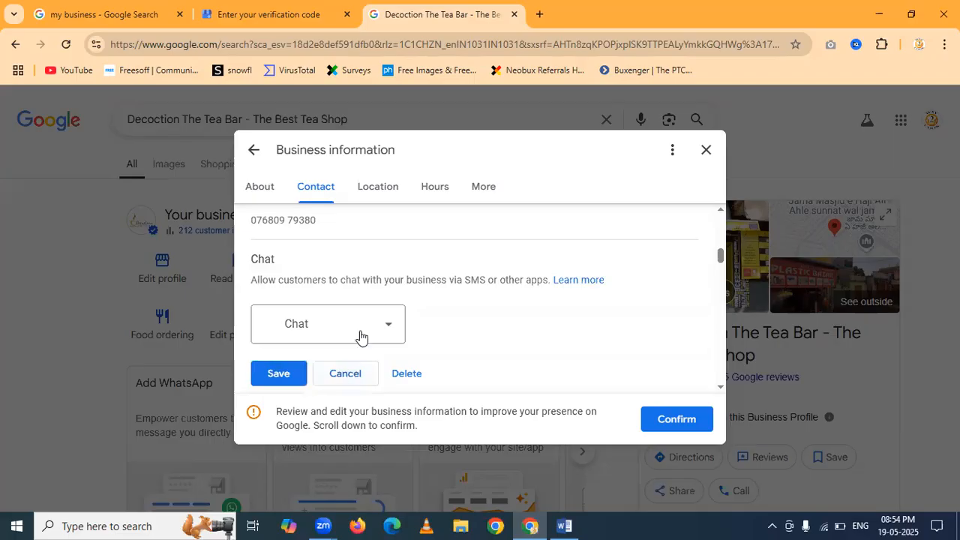
left_click(361, 336)
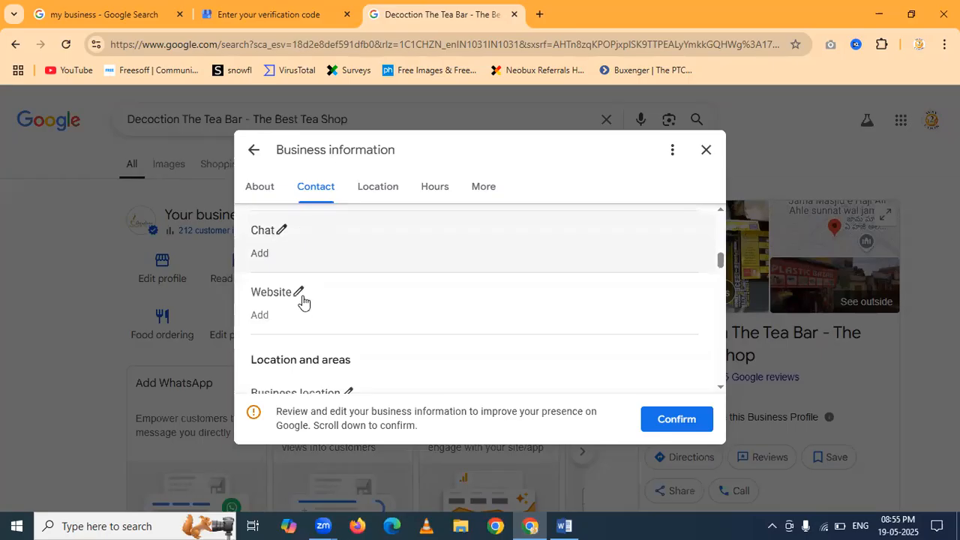
- Scroll through the More attributes section, then close the Business information dialog
scroll(309, 260, "down", 1)
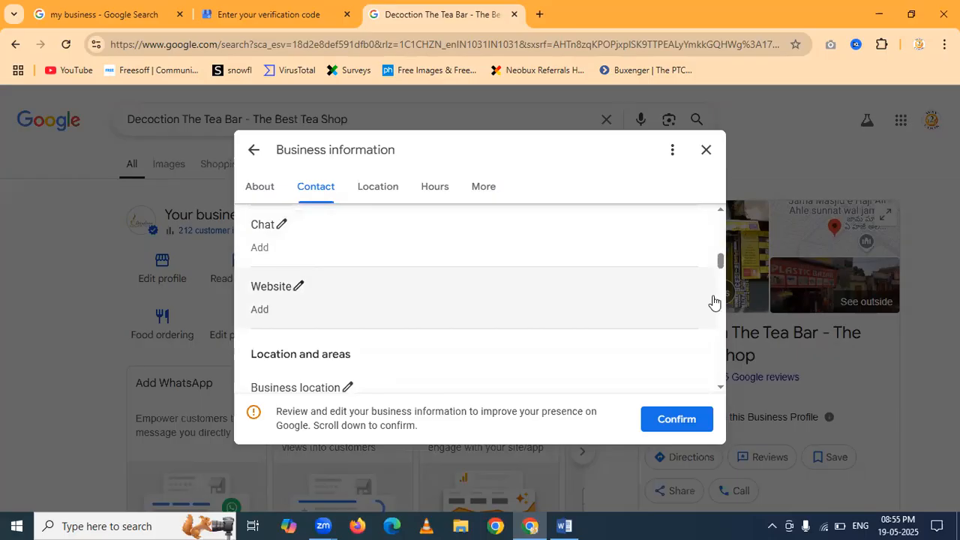
scroll(714, 302, "down", 1)
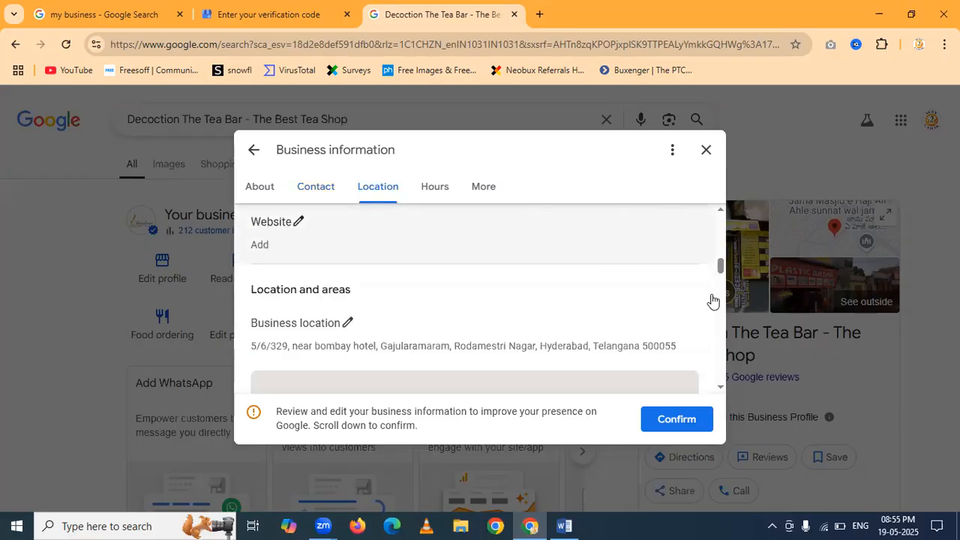
scroll(713, 303, "down", 3)
scroll(530, 307, "down", 4)
scroll(324, 232, "up", 2)
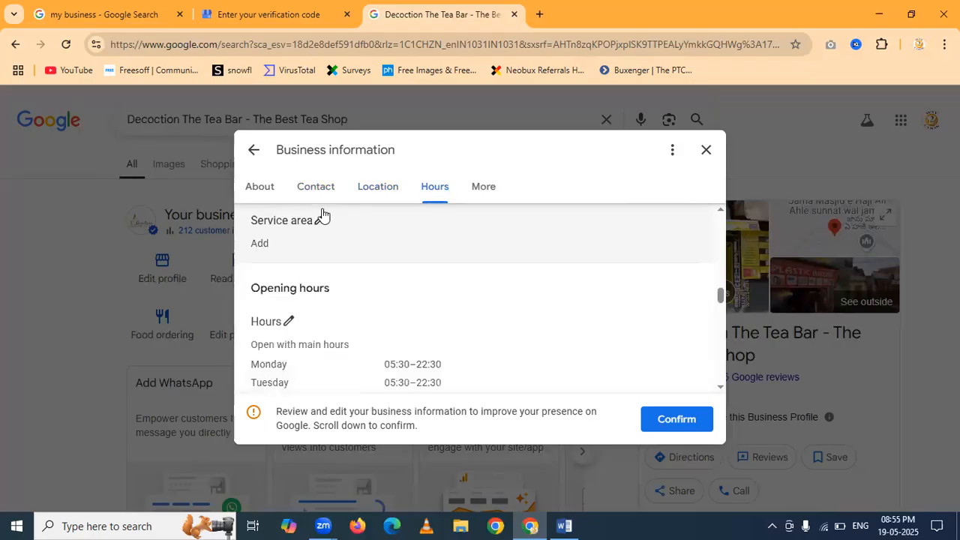
scroll(322, 315, "down", 1)
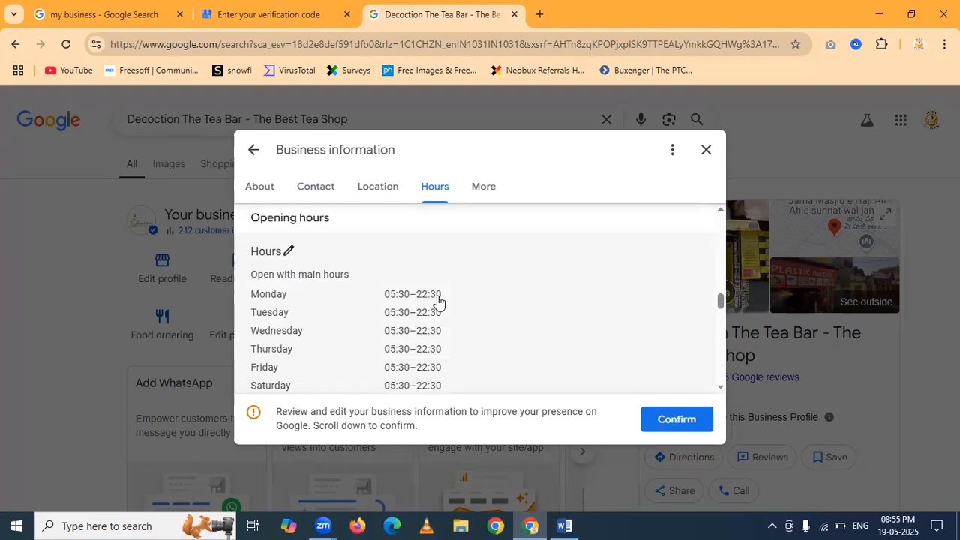
scroll(443, 300, "down", 1)
scroll(326, 239, "down", 2)
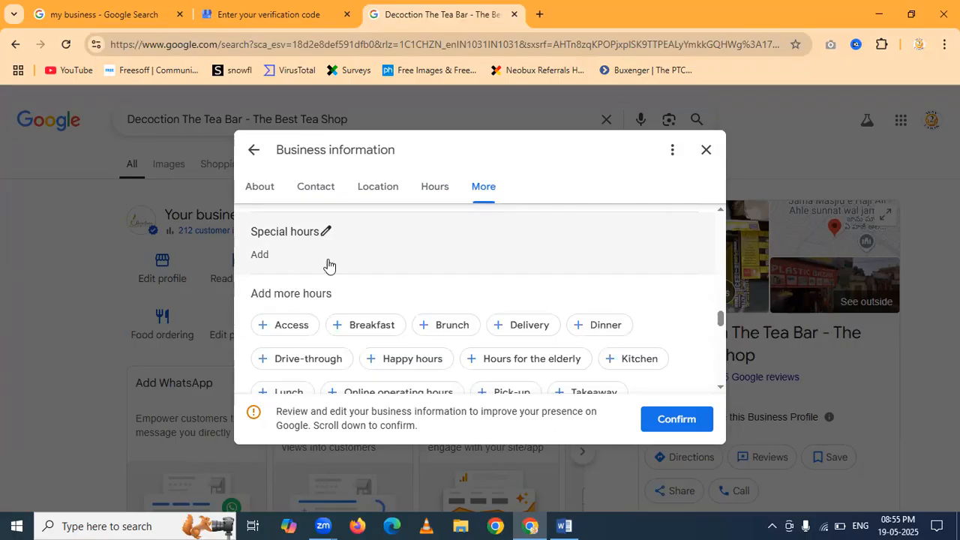
scroll(428, 257, "down", 3)
scroll(334, 372, "down", 2)
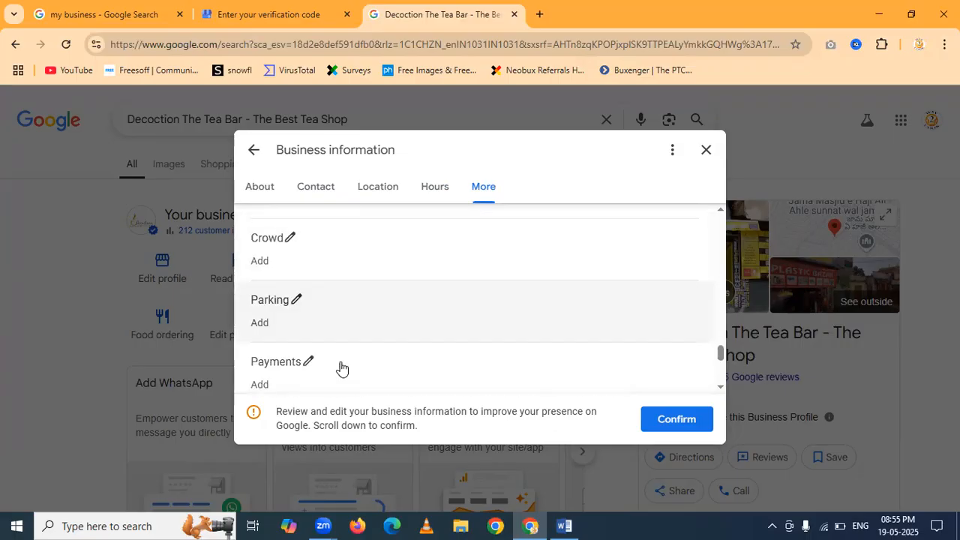
scroll(296, 184, "down", 2)
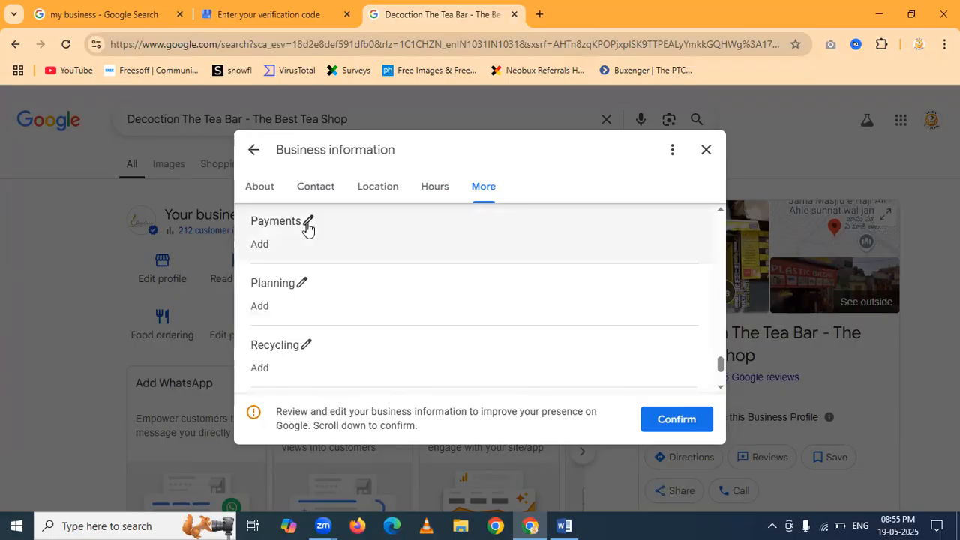
scroll(351, 318, "down", 1)
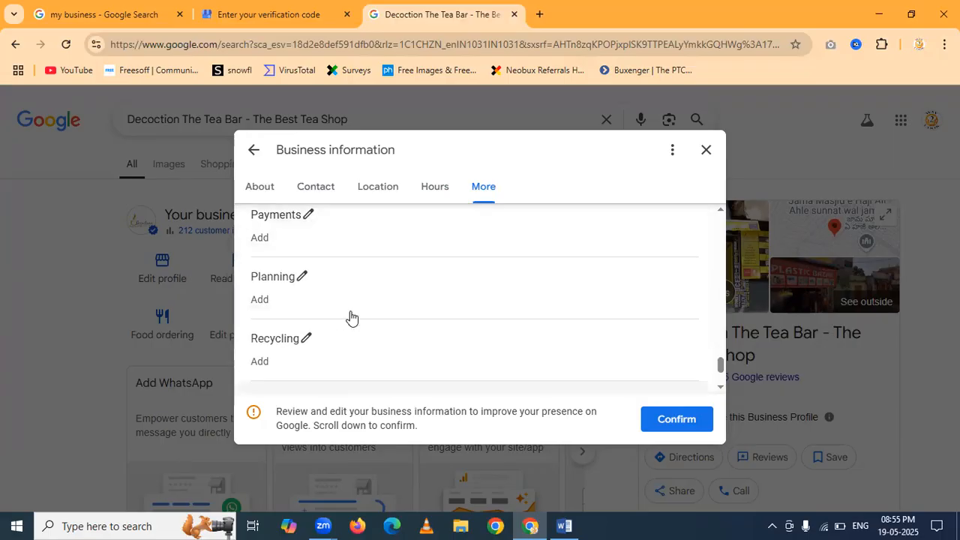
scroll(351, 318, "up", 20)
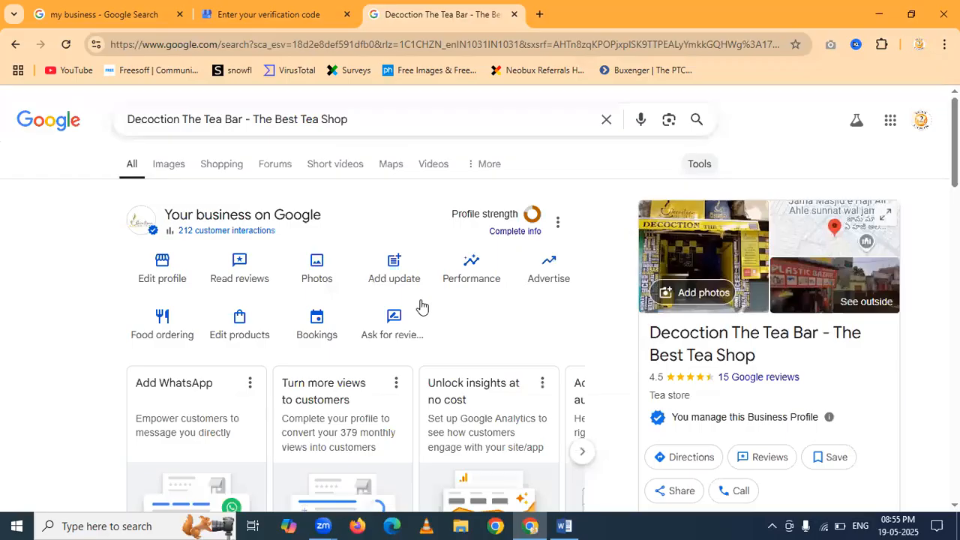
left_click(705, 151)
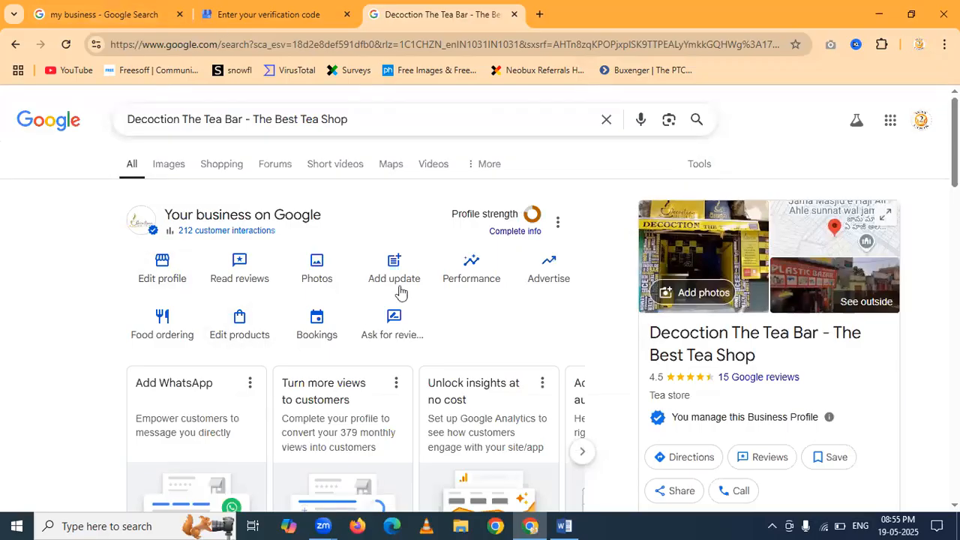
key("ctrl+1")
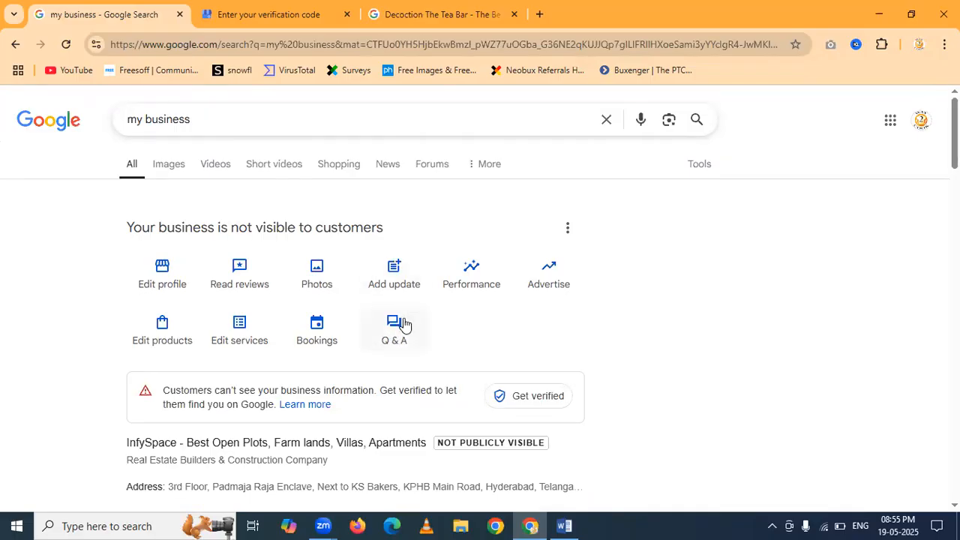
left_click(420, 20)
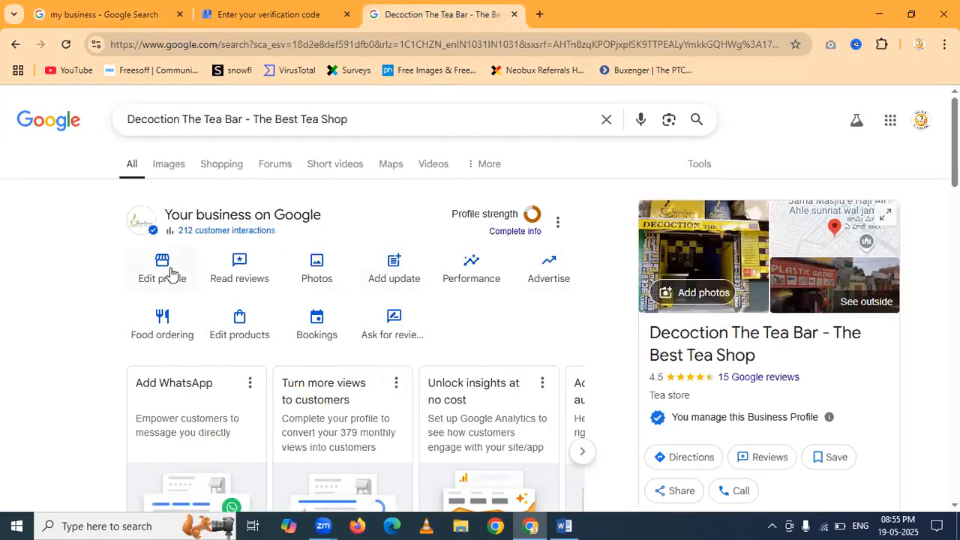
left_click(239, 267)
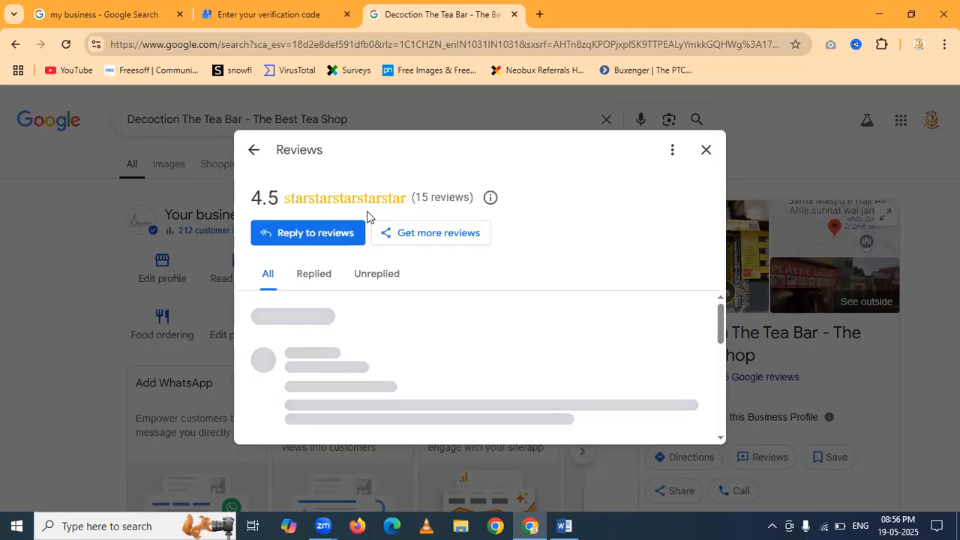
scroll(381, 375, "down", 2)
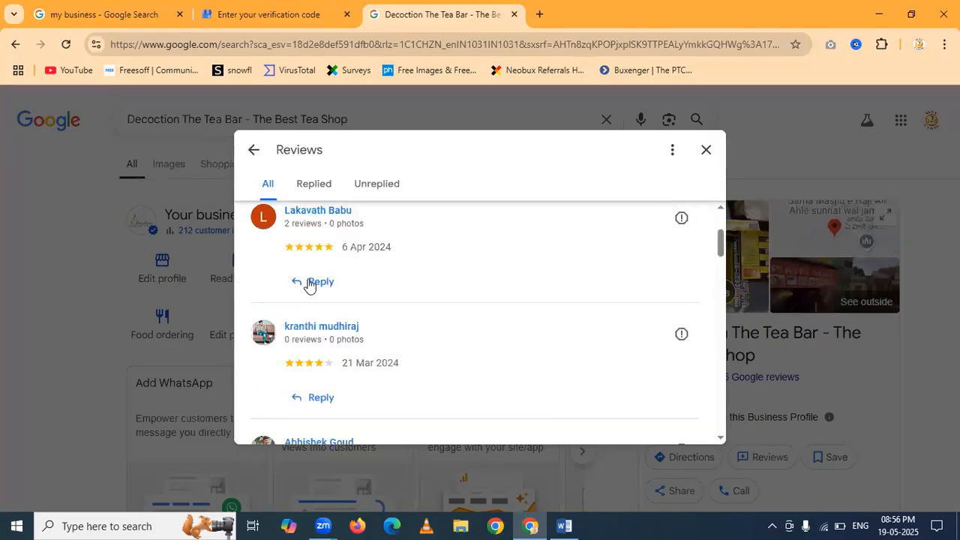
left_click(705, 151)
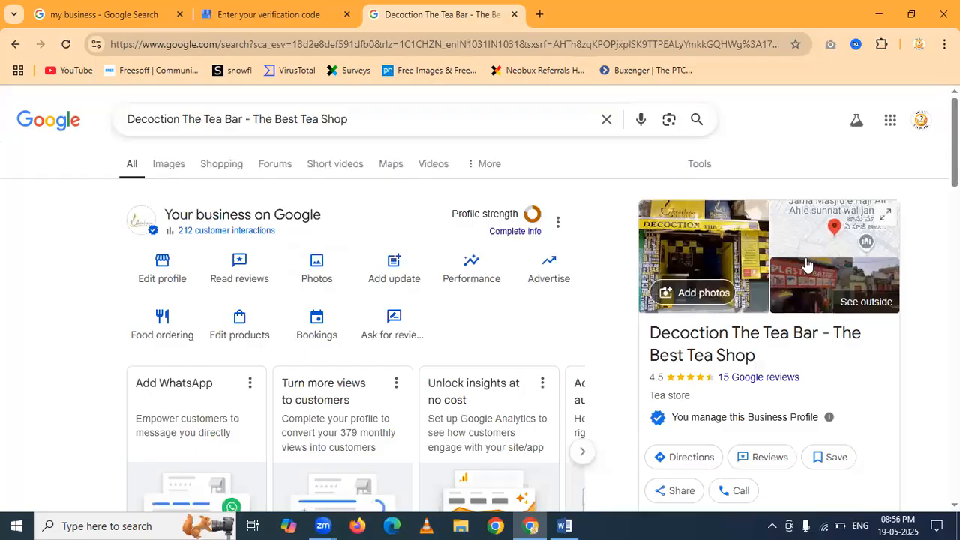
left_click(322, 268)
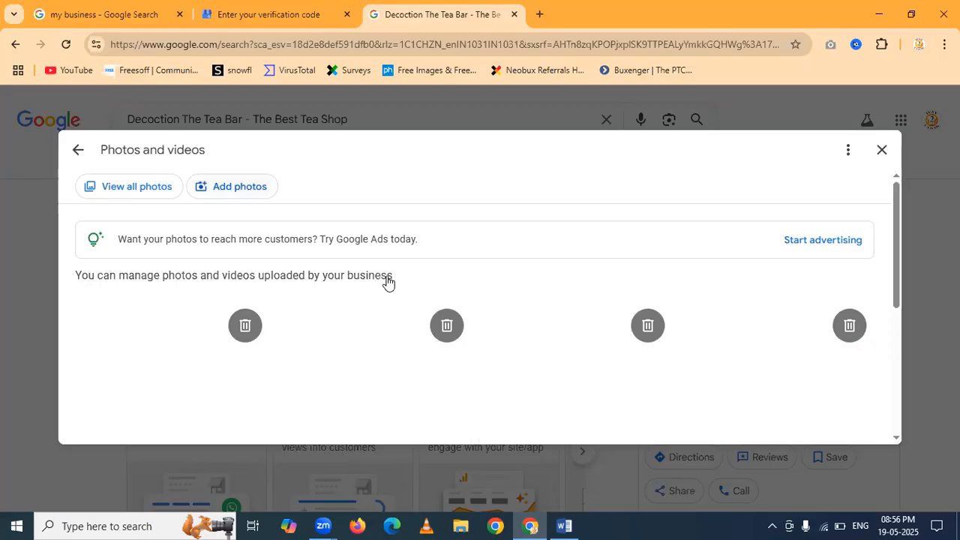
key("Escape")
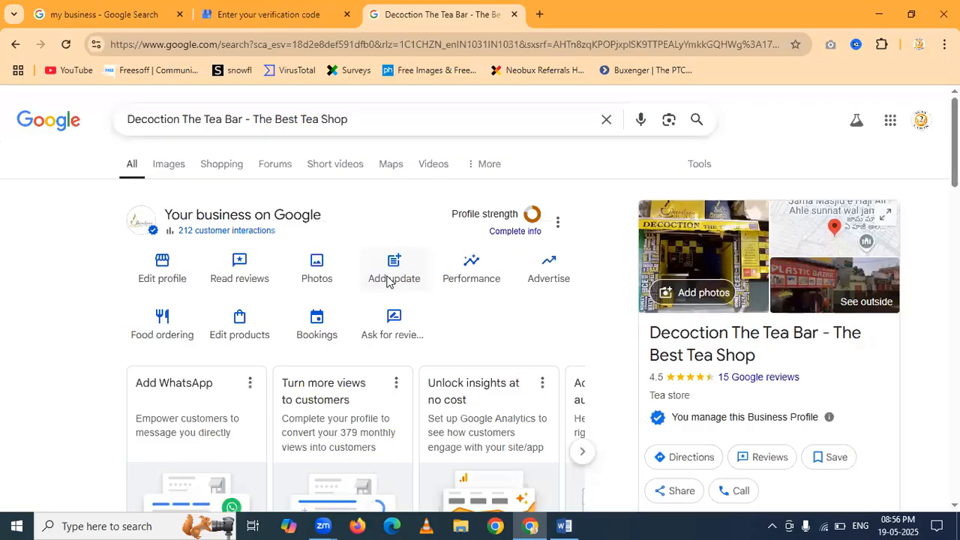
left_click(390, 274)
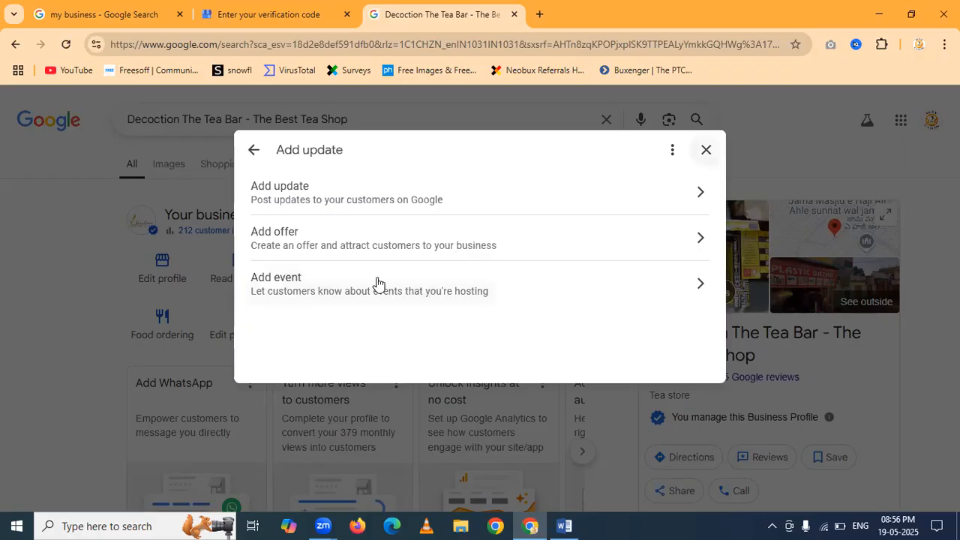
key("Escape")
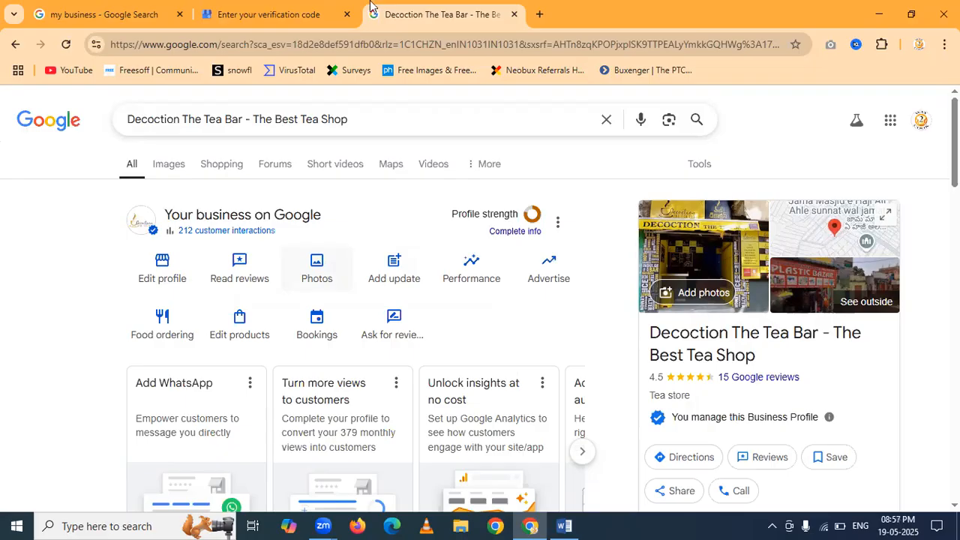
- Replace the first tab's search with 'tea shop near me' and run it
left_click(103, 11)
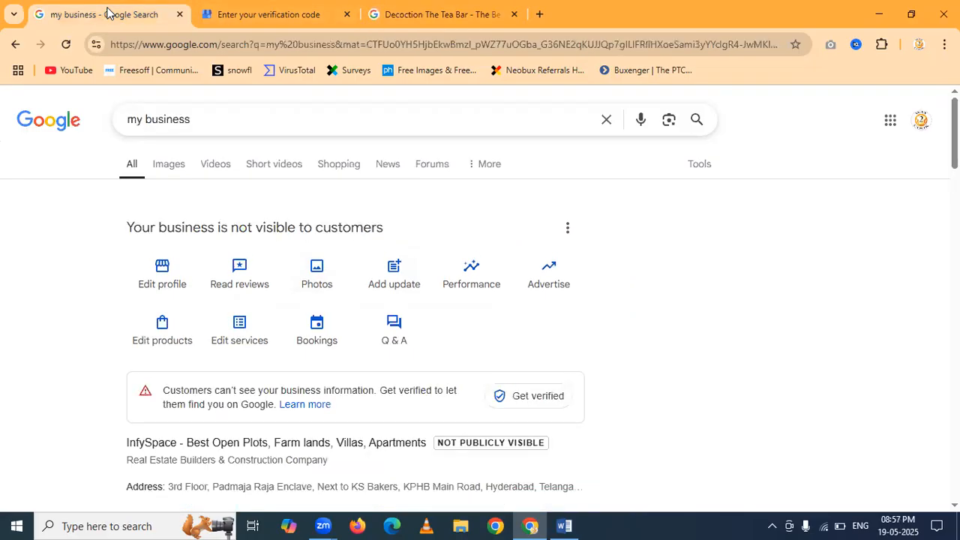
left_click(113, 120)
type("tea sho")
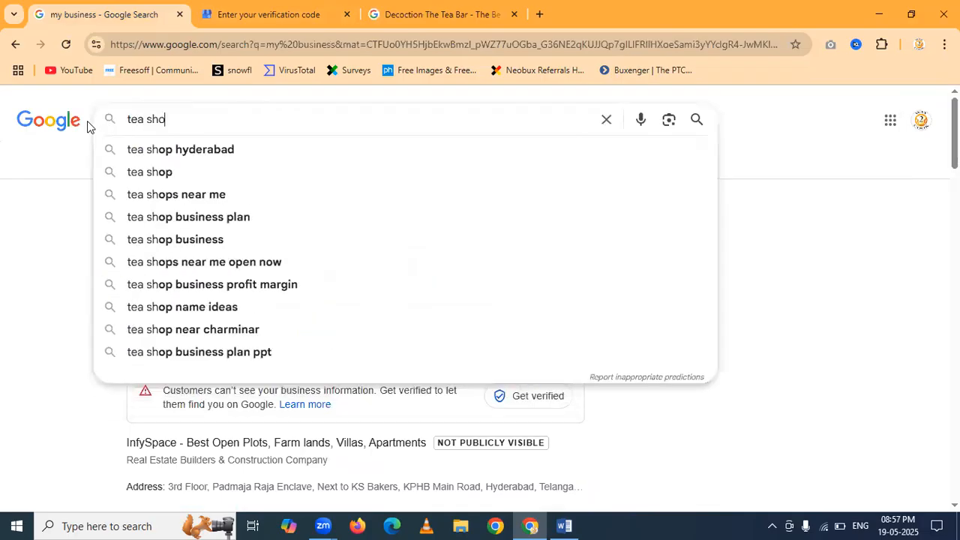
type("p near me")
key("Return")
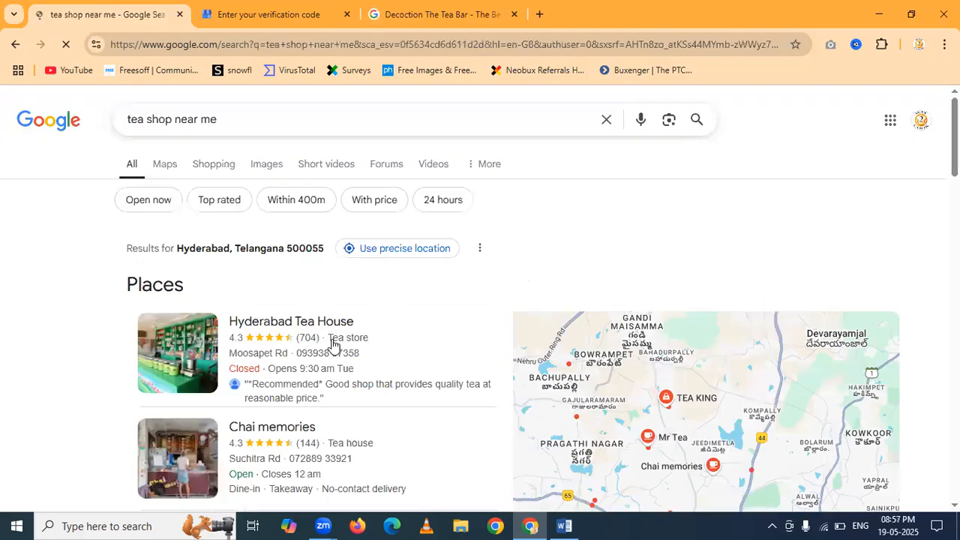
- Browse the local Places results, then return to the Decoction The Tea Bar tab
scroll(308, 426, "down", 3)
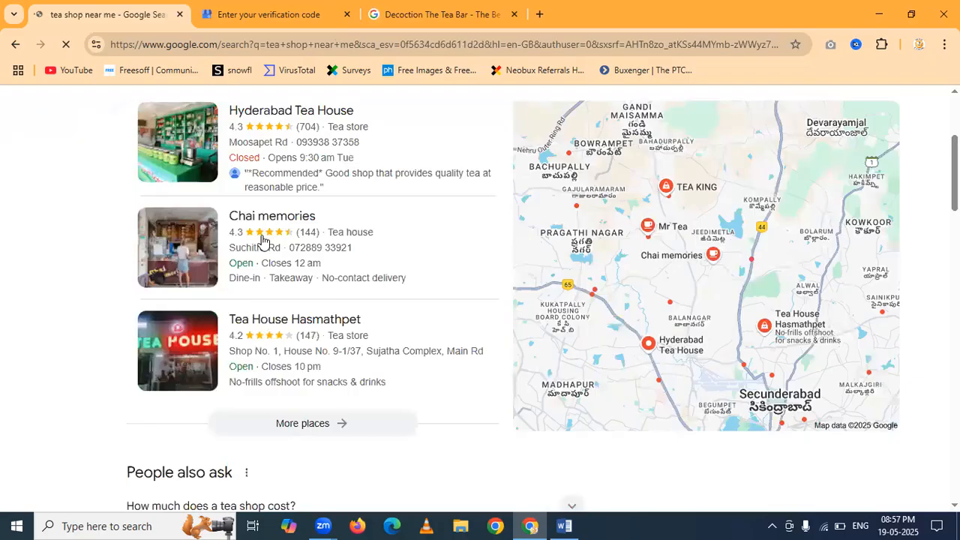
scroll(261, 240, "up", 1)
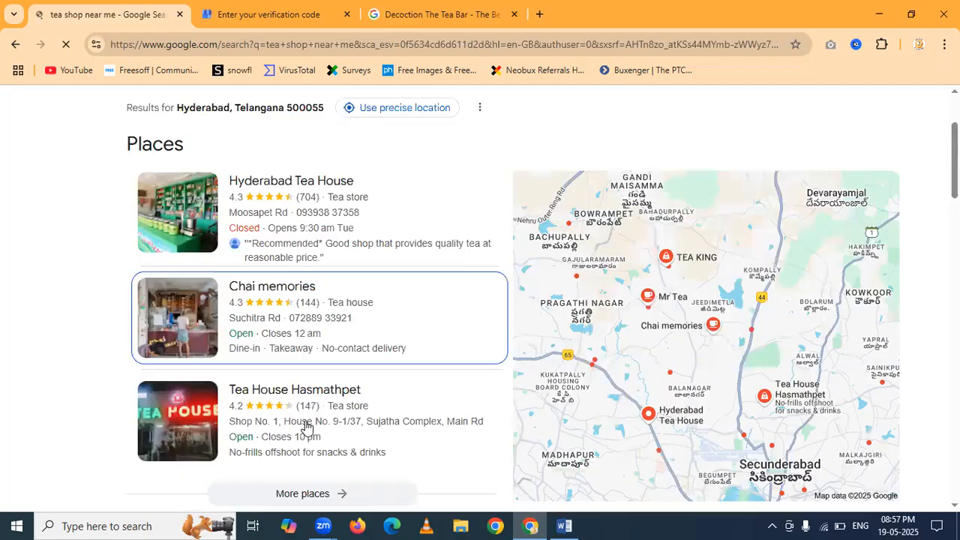
scroll(306, 426, "down", 1)
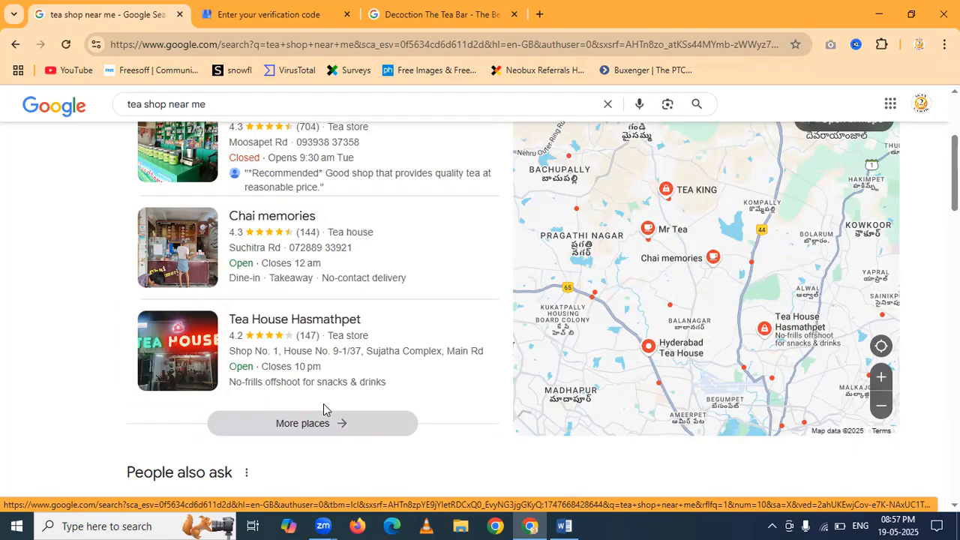
left_click(439, 8)
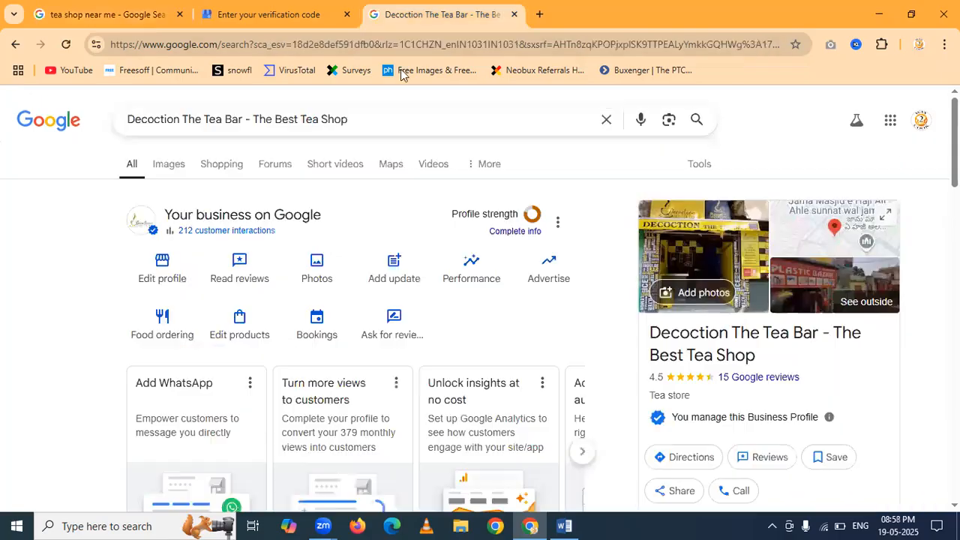
left_click(229, 231)
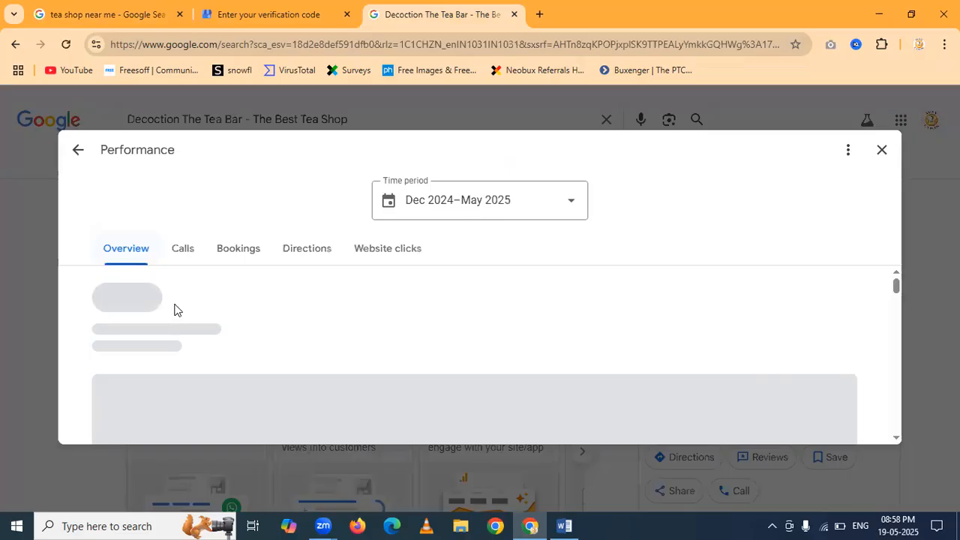
left_click(378, 254)
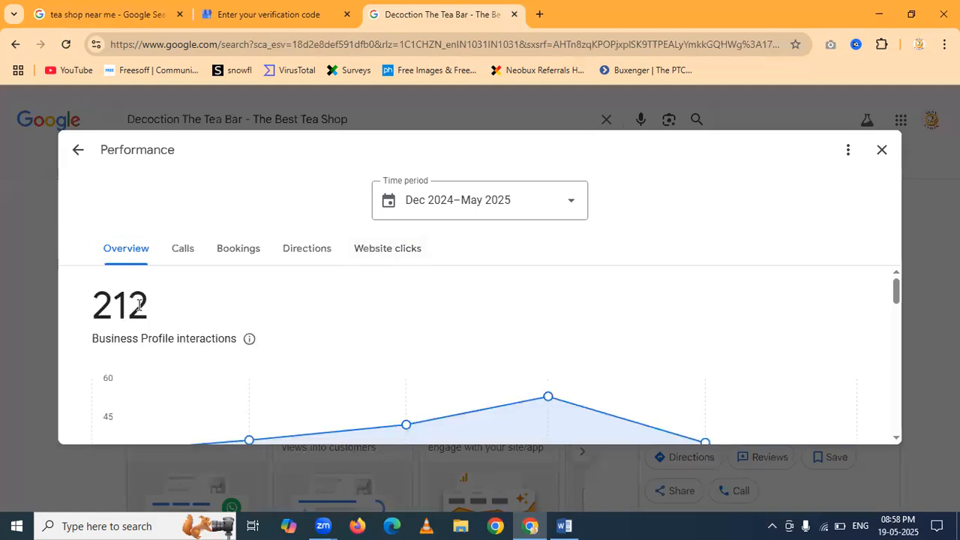
left_click(314, 251)
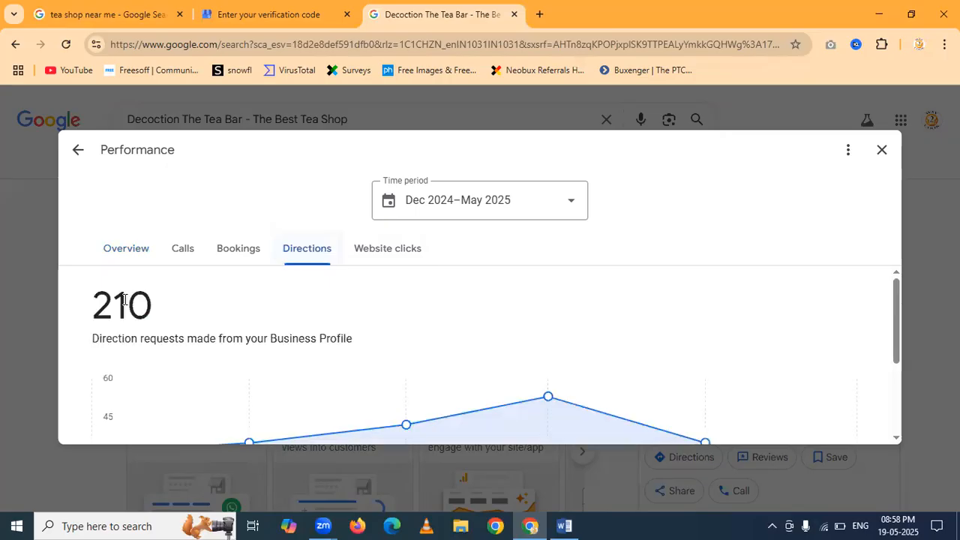
left_click(186, 255)
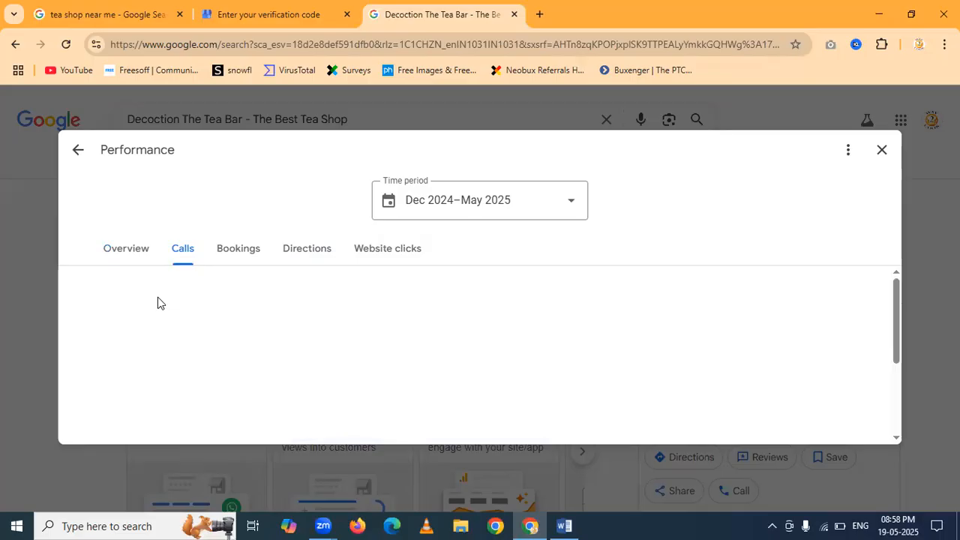
left_click(882, 153)
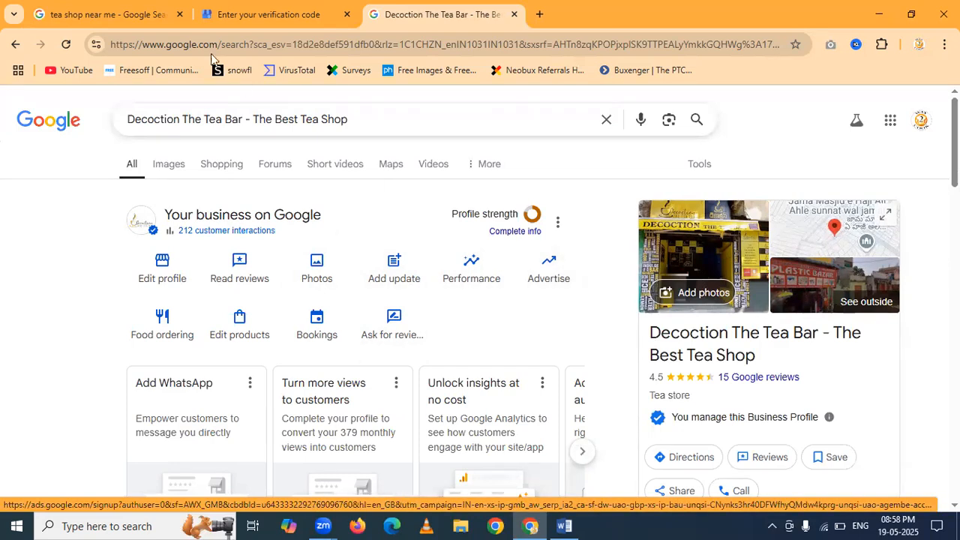
- Step back through history to the 'beauty parlour near me' results, then switch to the Decoction The Tea Bar tab
left_click(125, 23)
left_click(15, 45)
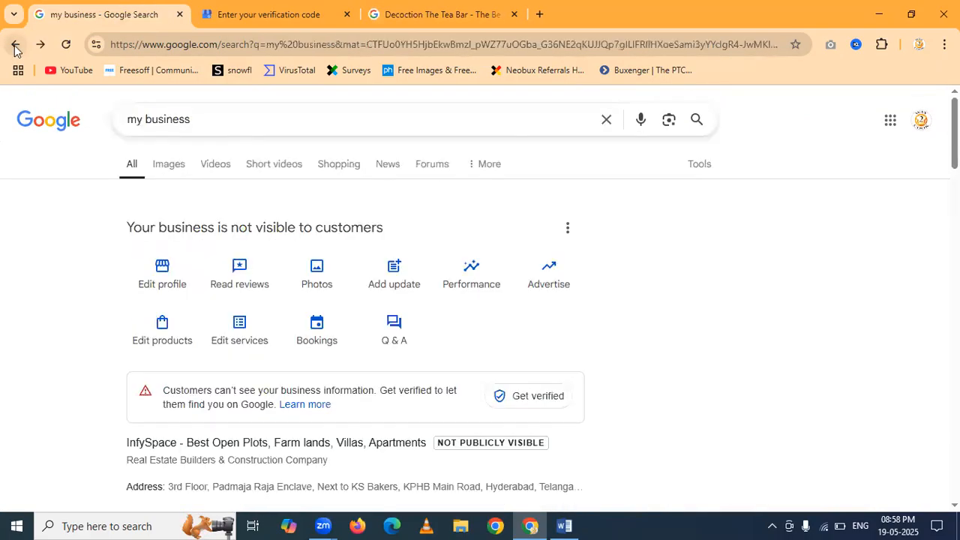
left_click(15, 45)
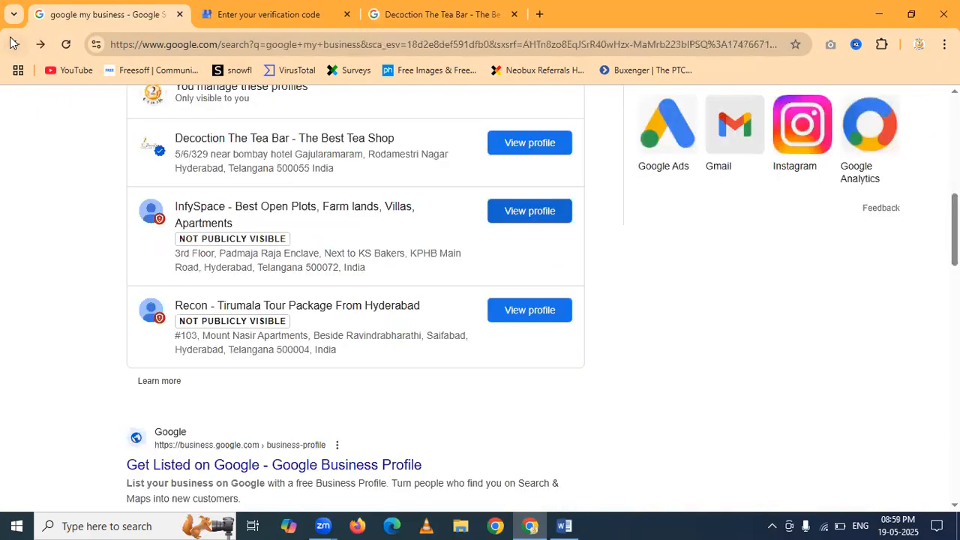
left_click(11, 44)
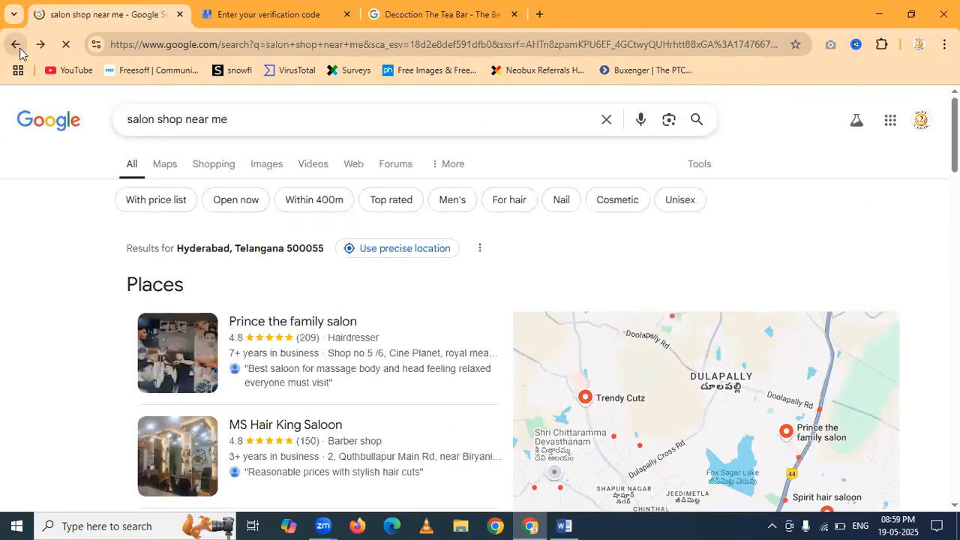
left_click(18, 48)
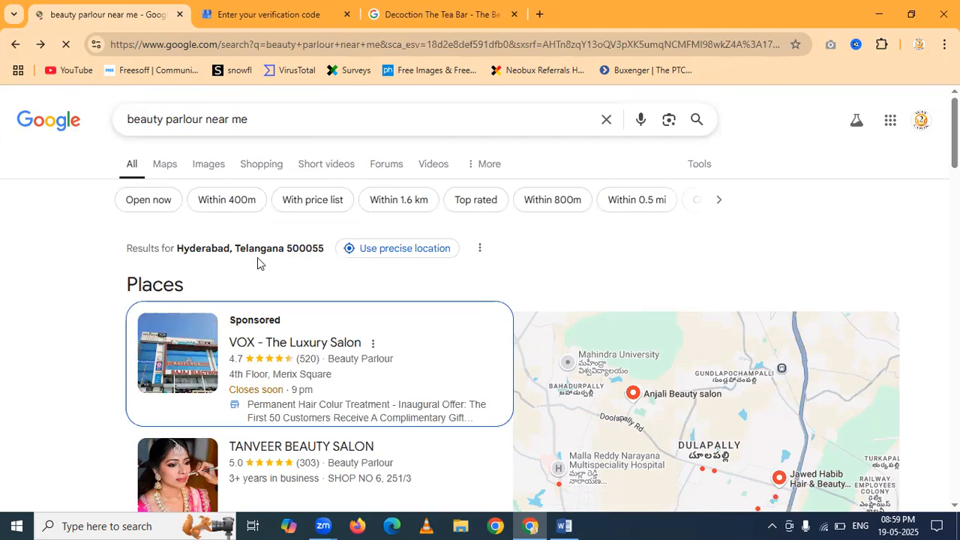
scroll(259, 263, "down", 1)
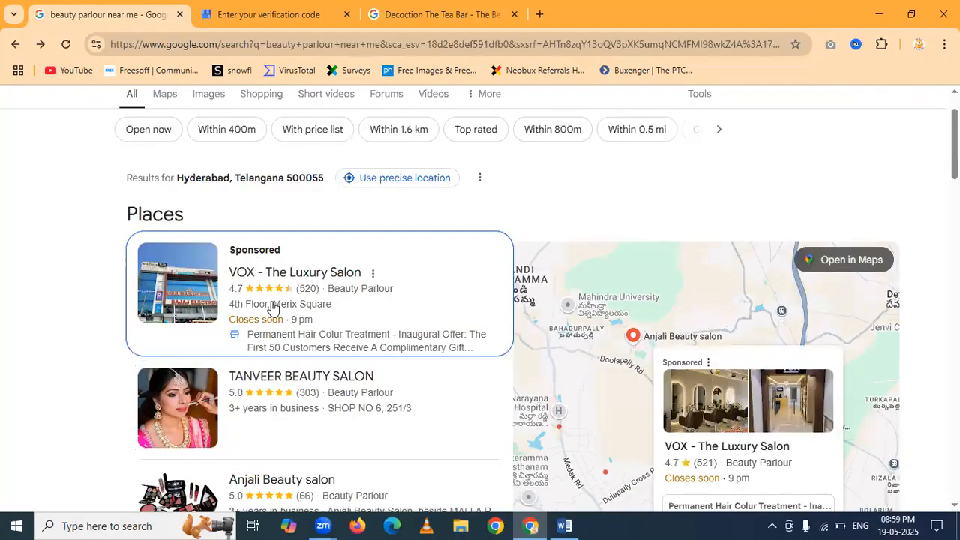
left_click(425, 22)
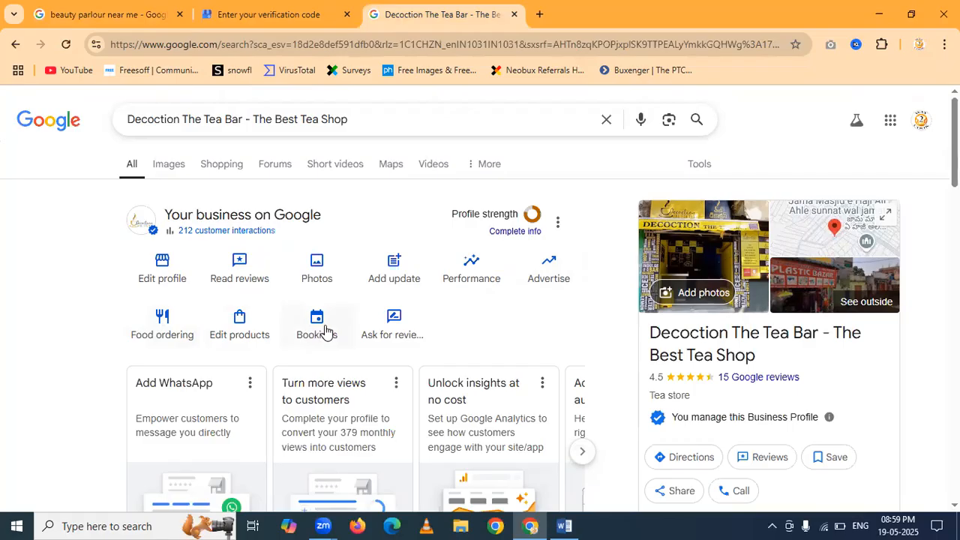
left_click(159, 325)
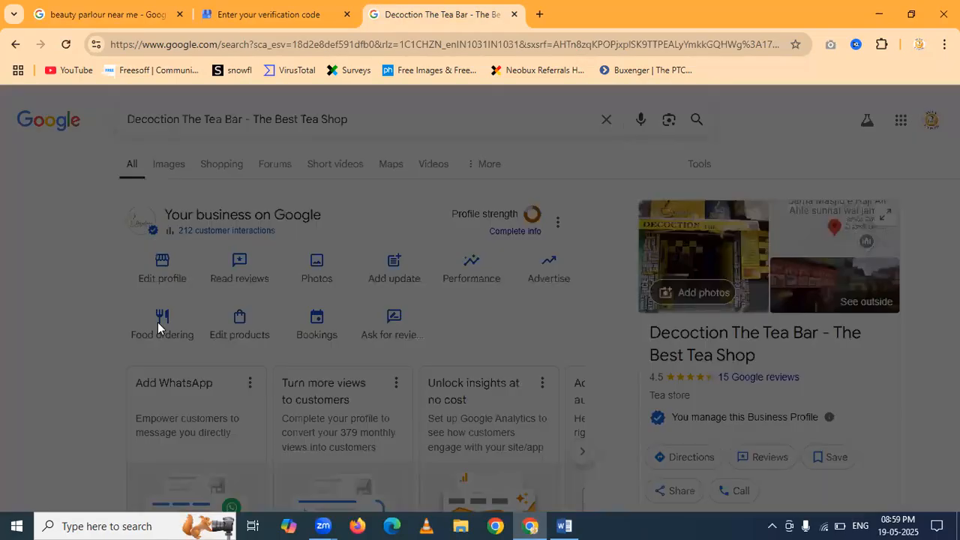
scroll(697, 271, "down", 1)
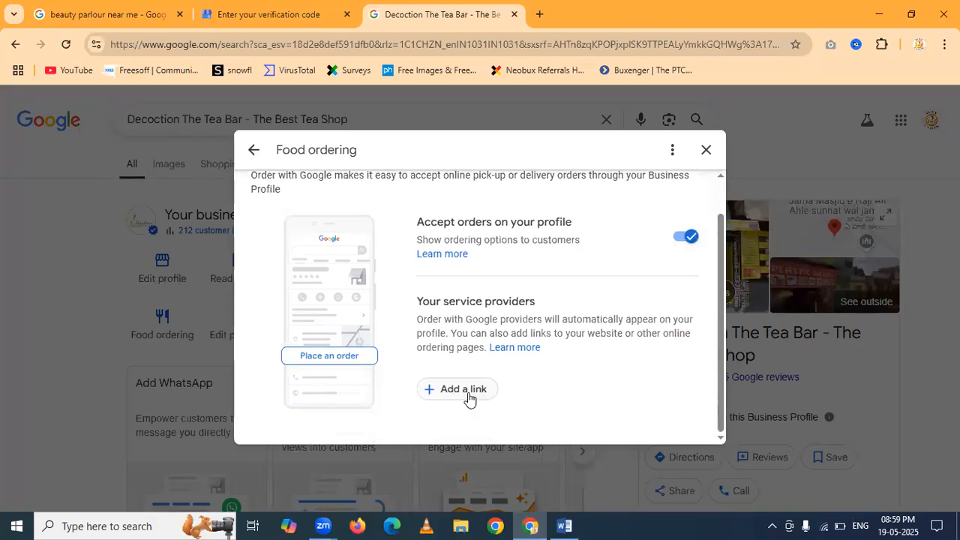
left_click(704, 152)
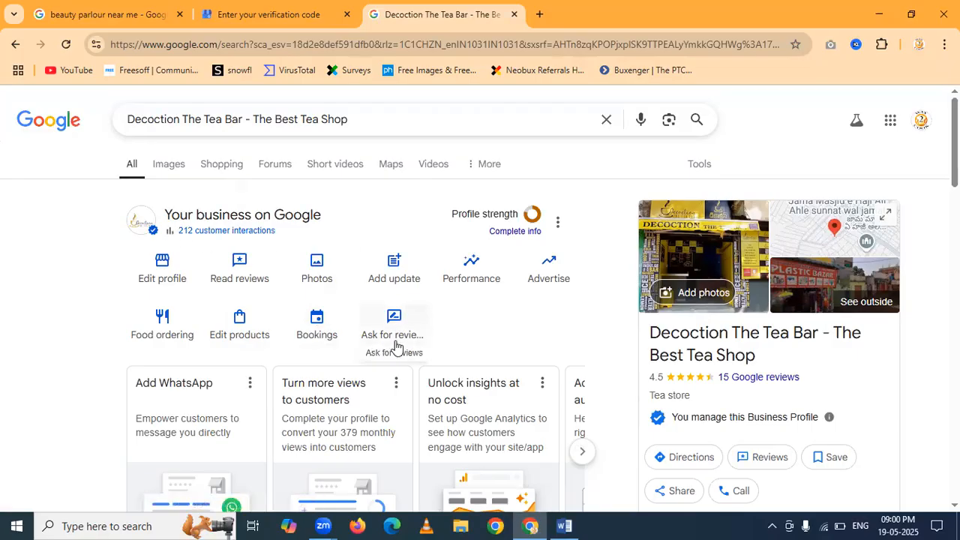
left_click(126, 16)
- Replace the search text and run a 'google my business' search from the suggestions
scroll(171, 216, "up", 1)
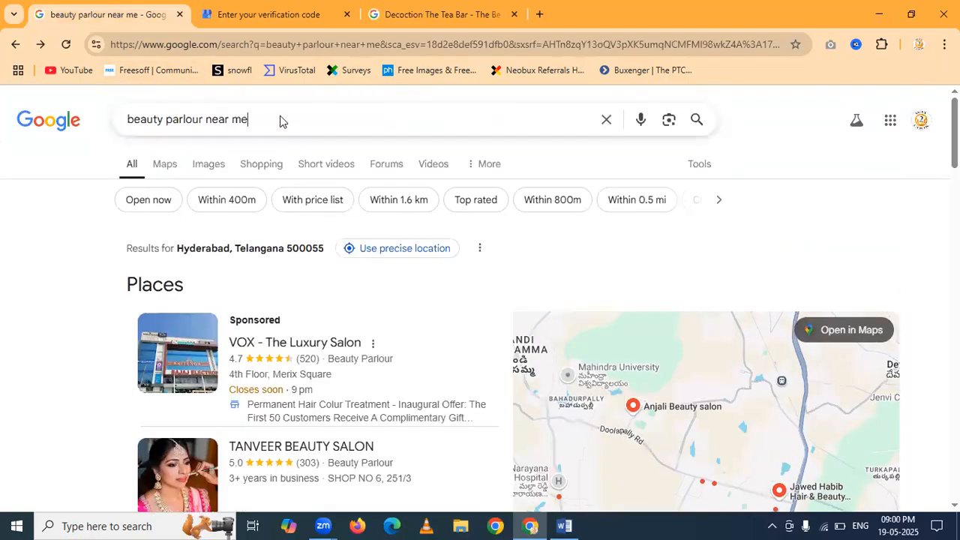
key("ctrl+a")
type("googe")
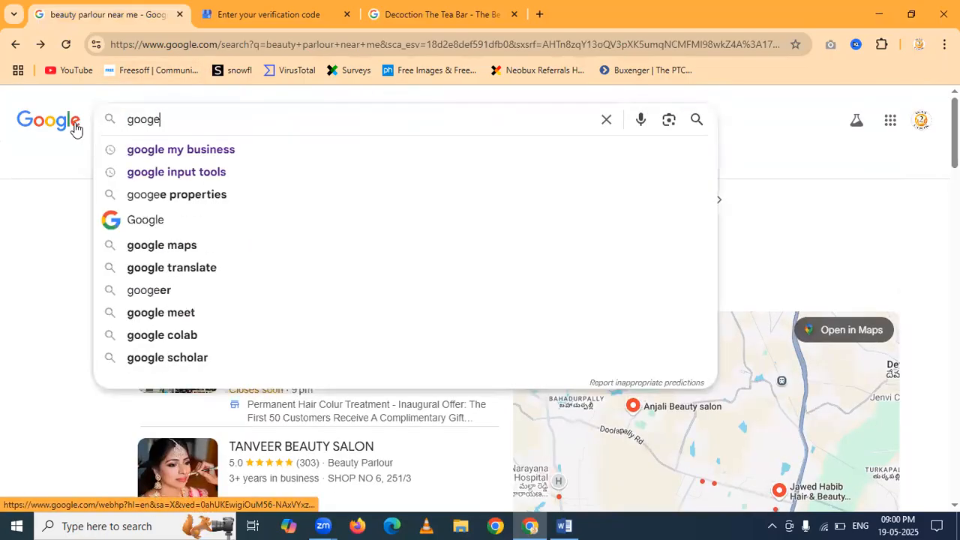
key("Down")
key("Return")
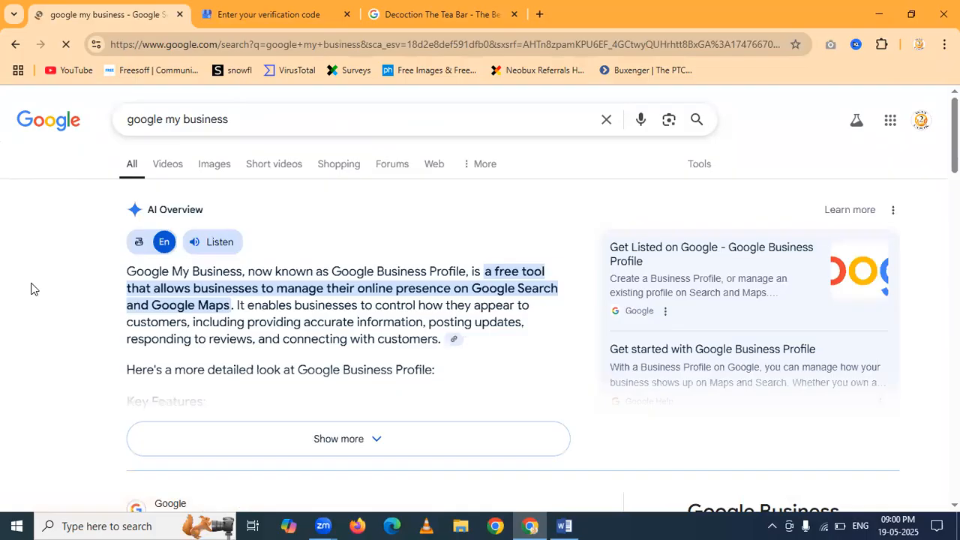
- Scroll to 'You manage these profiles' and open the InfySpace business profile
scroll(31, 288, "down", 1)
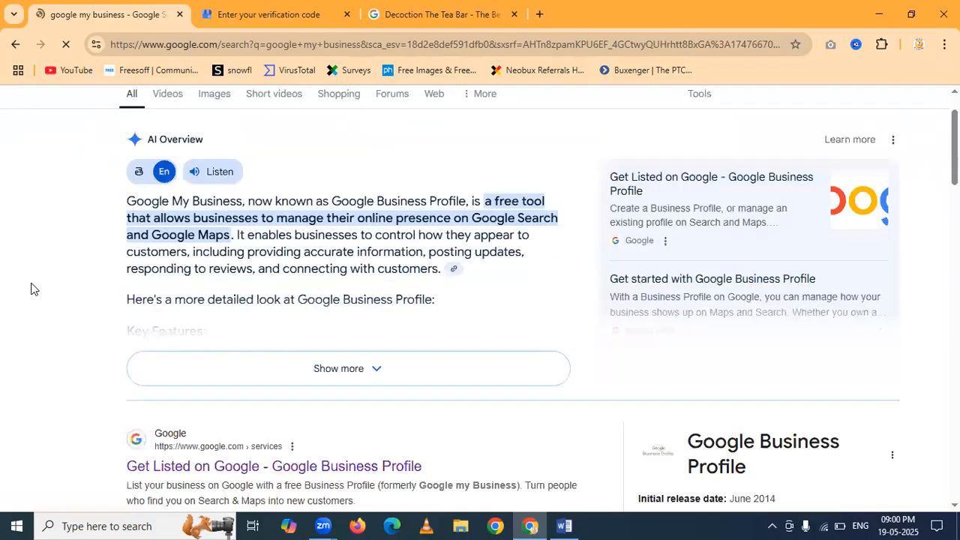
scroll(31, 288, "down", 6)
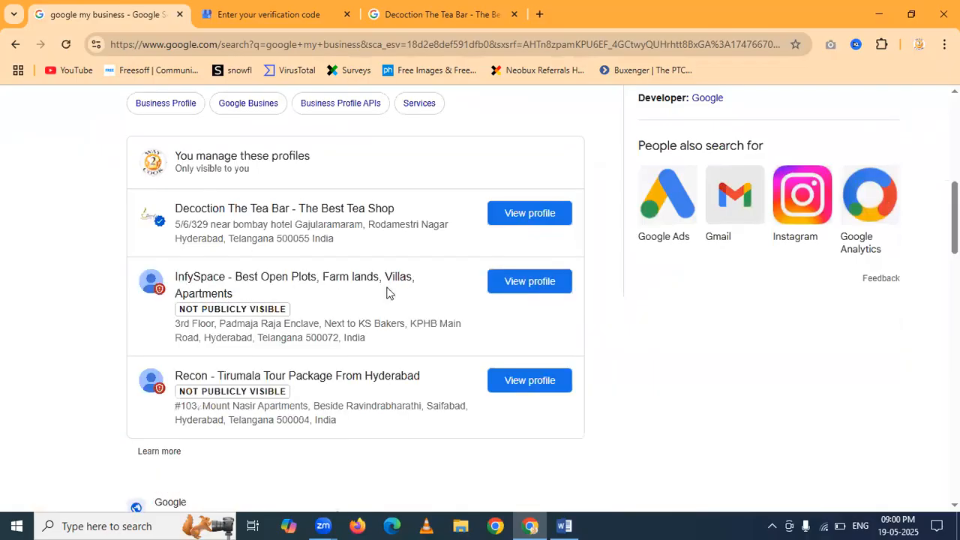
left_click(532, 293)
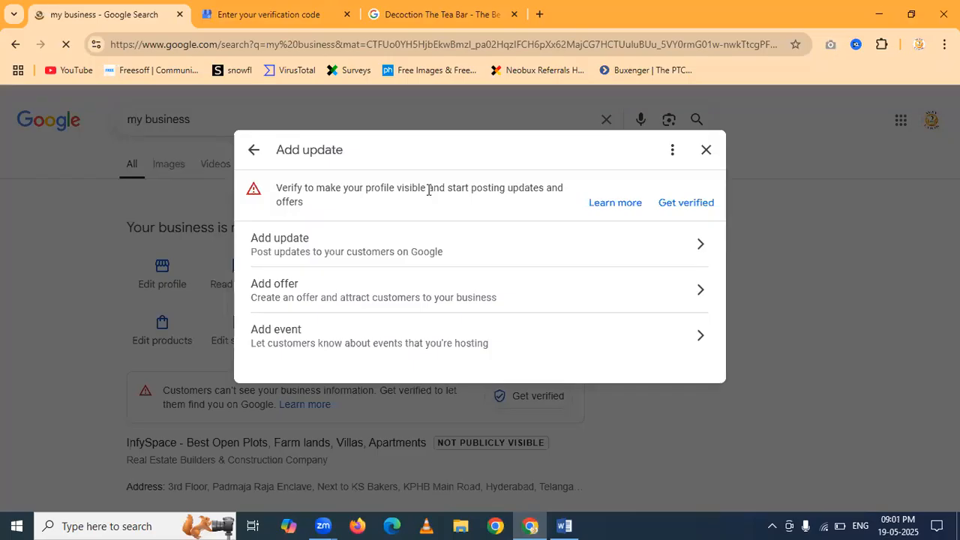
- Try Add update on InfySpace, then open Decoction The Tea Bar's update options
left_click(359, 244)
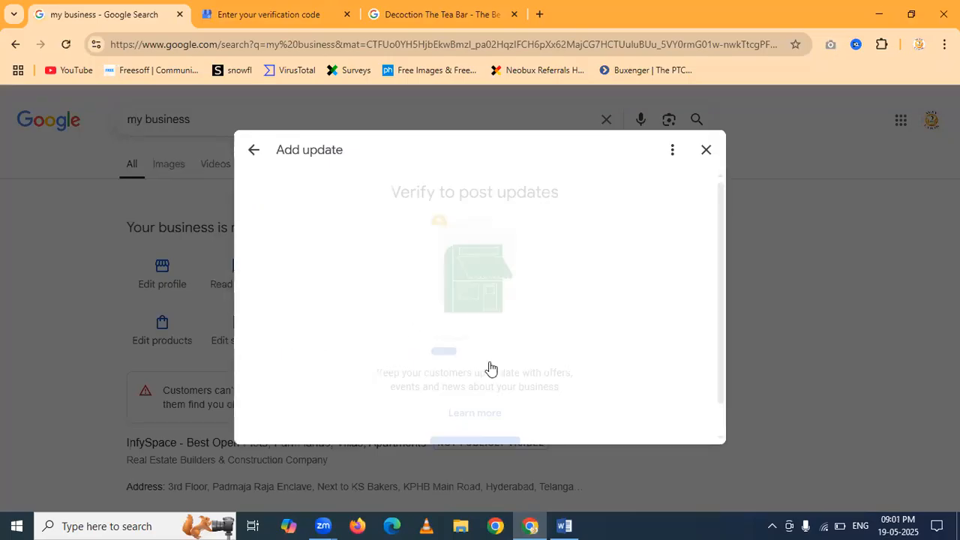
left_click(438, 16)
left_click(397, 271)
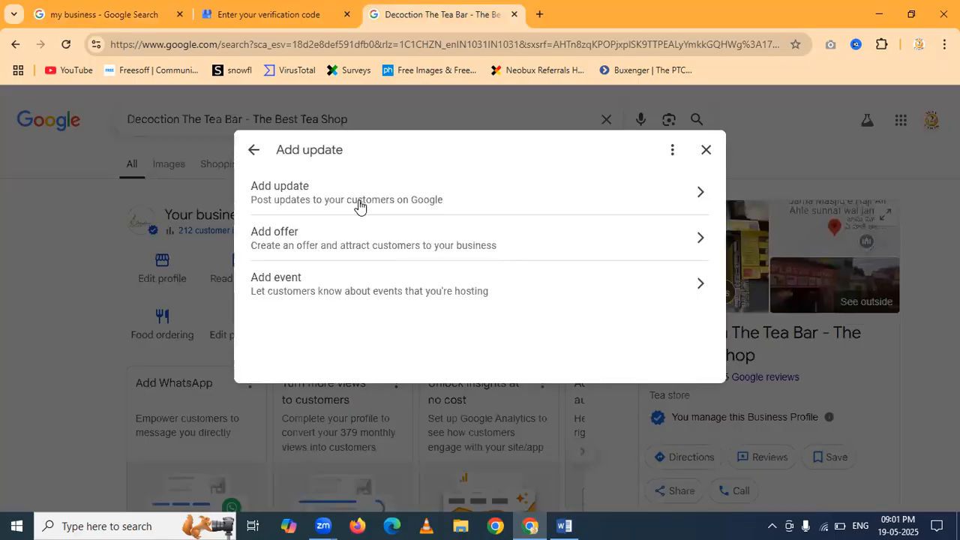
- Open the new update post form, browse its action button choices, and close it without posting
left_click(358, 201)
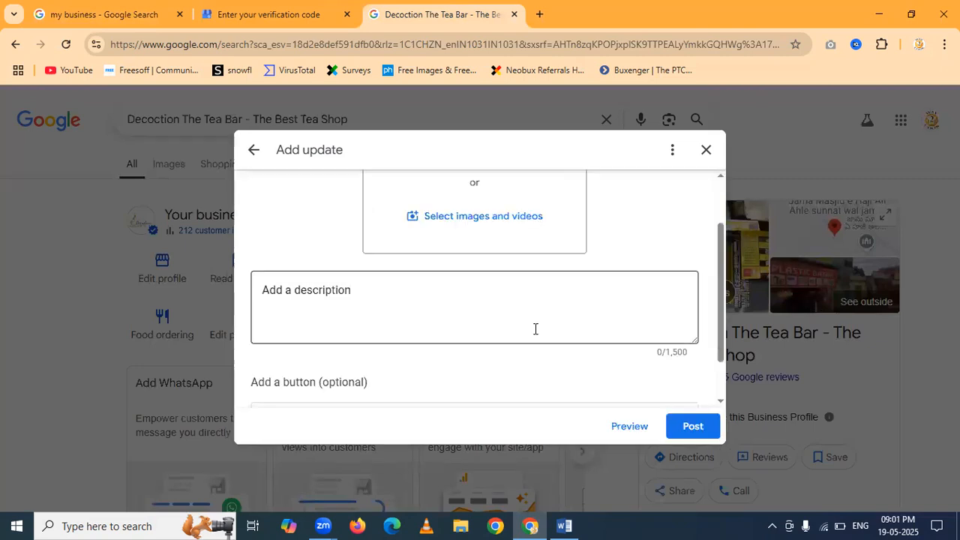
scroll(425, 291, "down", 1)
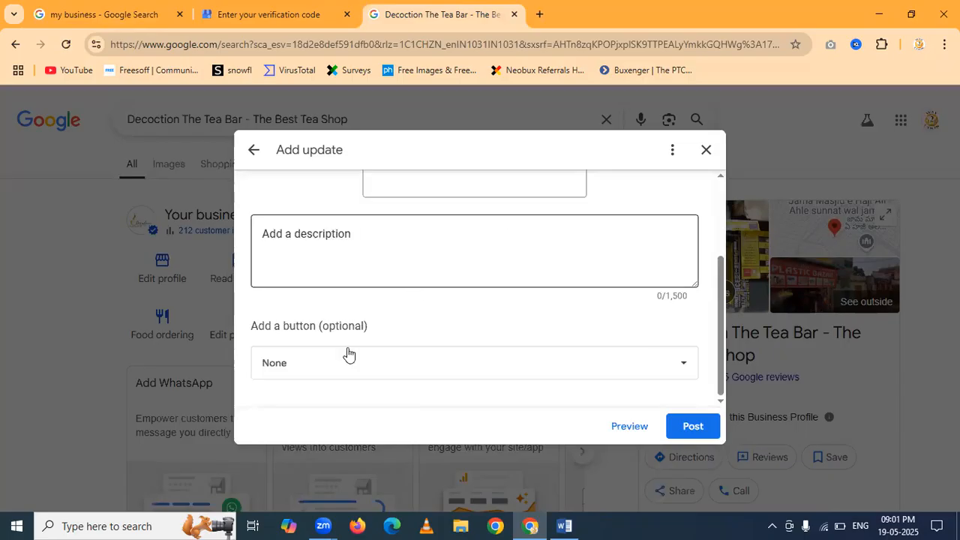
left_click(350, 362)
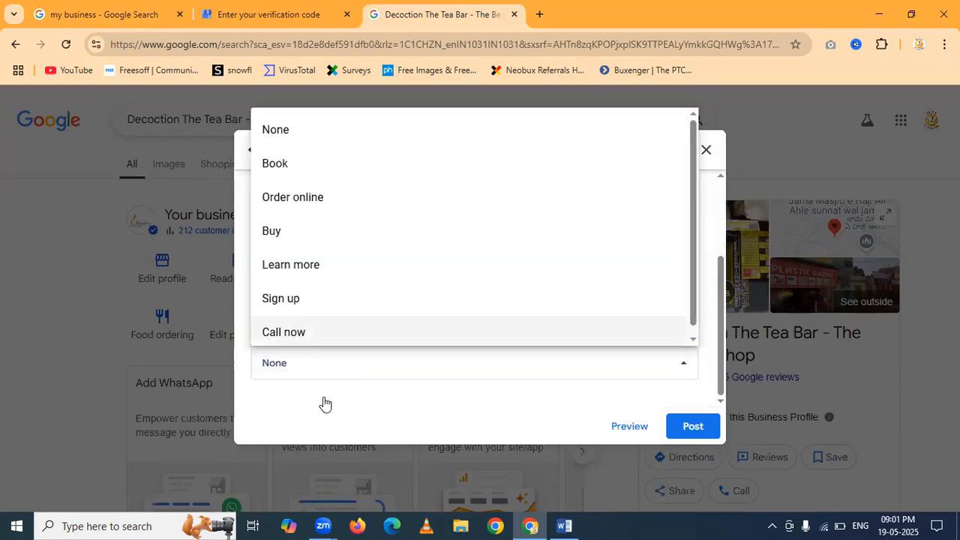
left_click(422, 402)
left_click(705, 150)
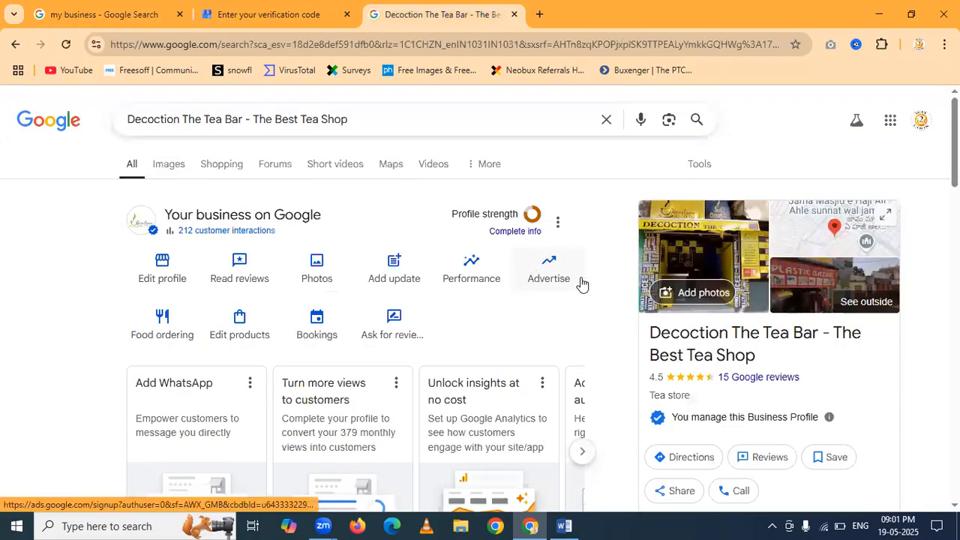
- Copy Decoction The Tea Bar's review link from the Get more reviews dialog and close it
left_click(392, 327)
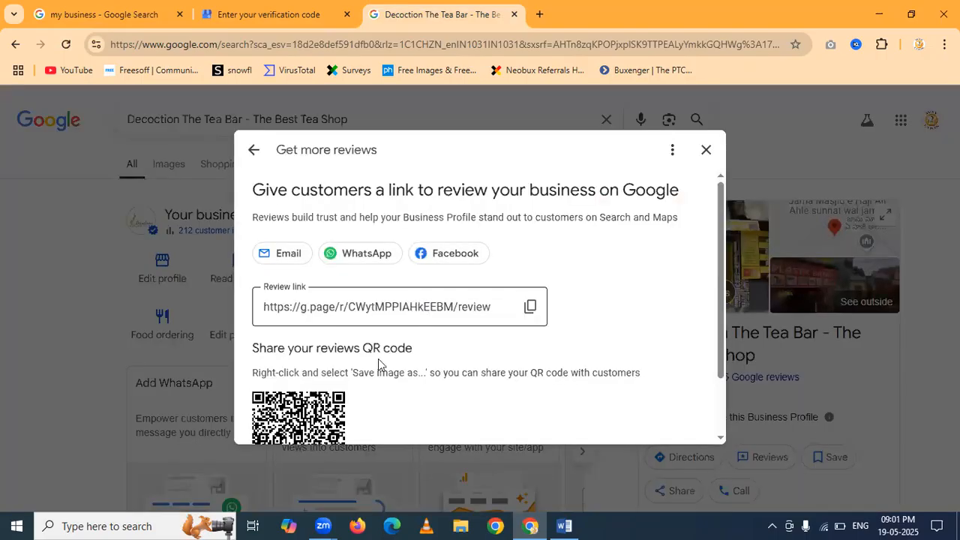
scroll(308, 424, "down", 2)
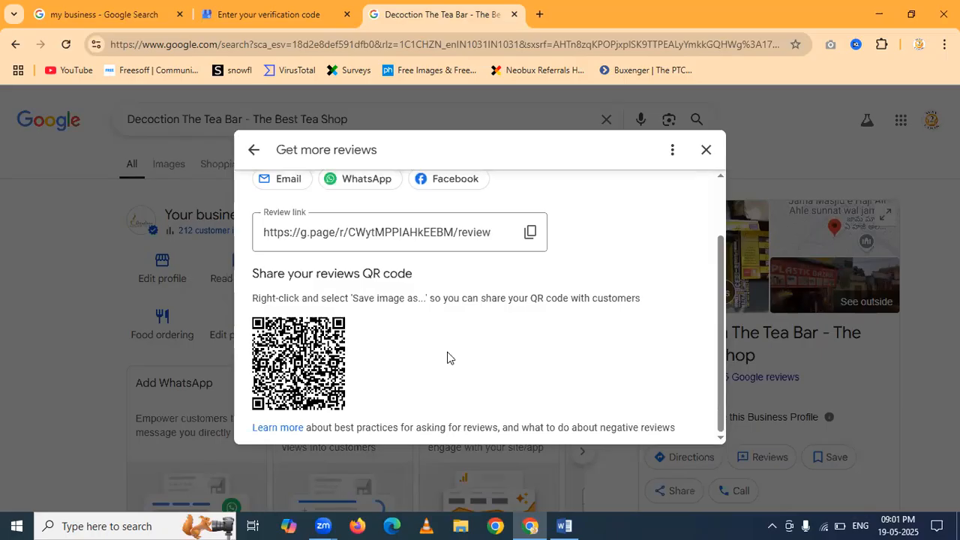
scroll(525, 307, "up", 1)
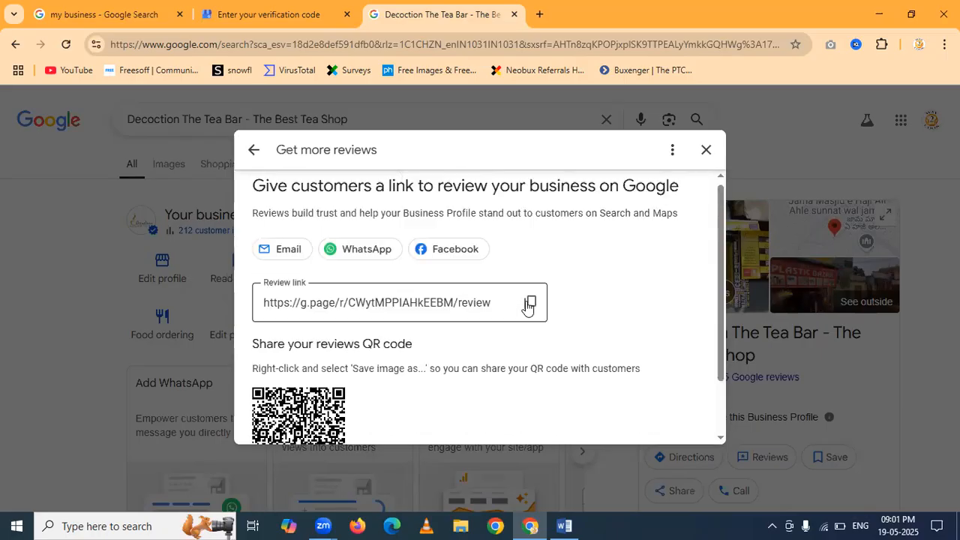
left_click(530, 303)
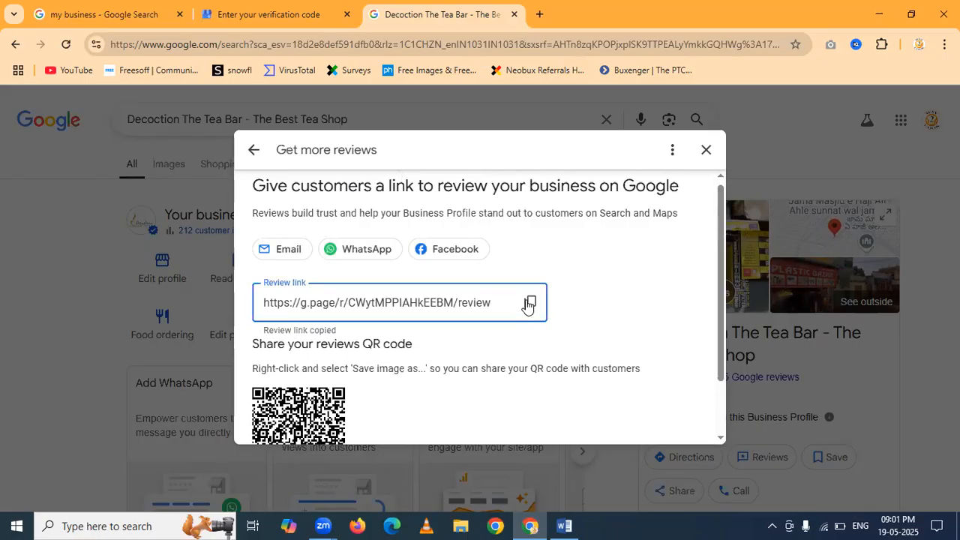
left_click(706, 149)
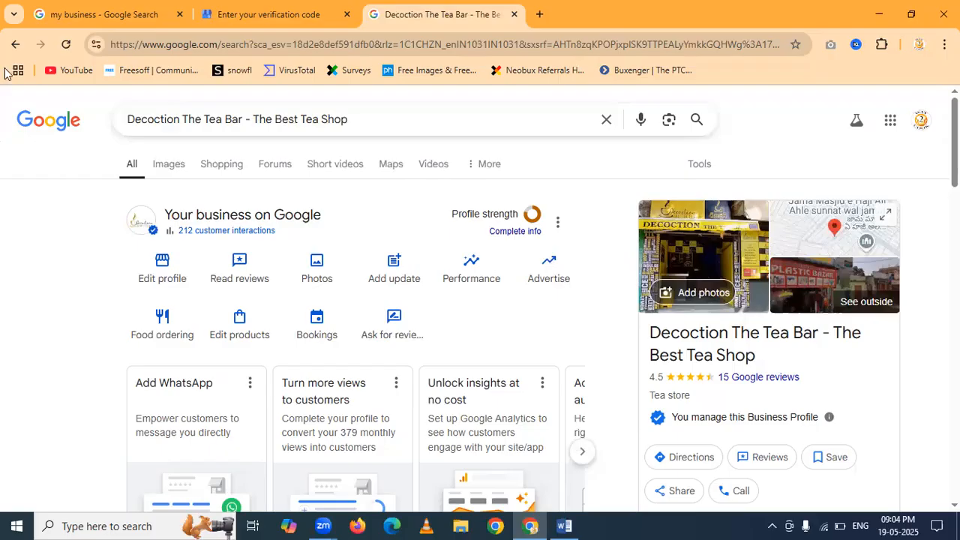
- Load fiverr.com in a new Chrome tab and dismiss the Google sign-in prompt
left_click(540, 14)
type("fiverr.co")
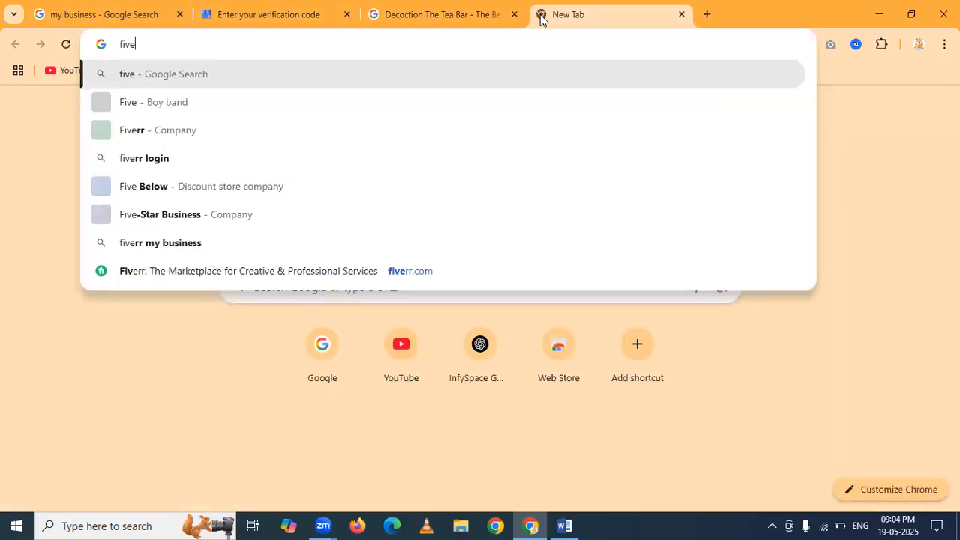
type("m")
key("Return")
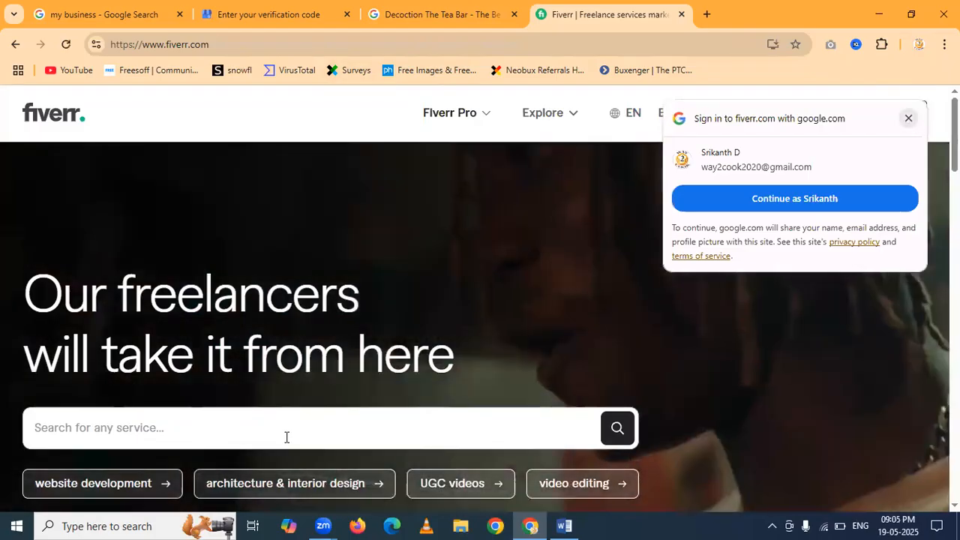
left_click(282, 428)
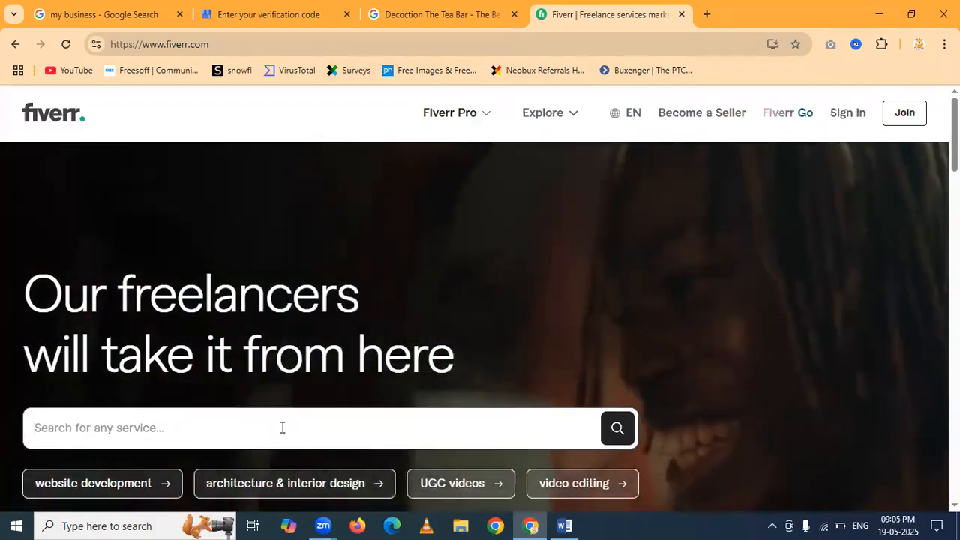
- Search Fiverr for 'gmb' and pick the 'gmb setup' suggestion to list 465 gigs
type("gmb")
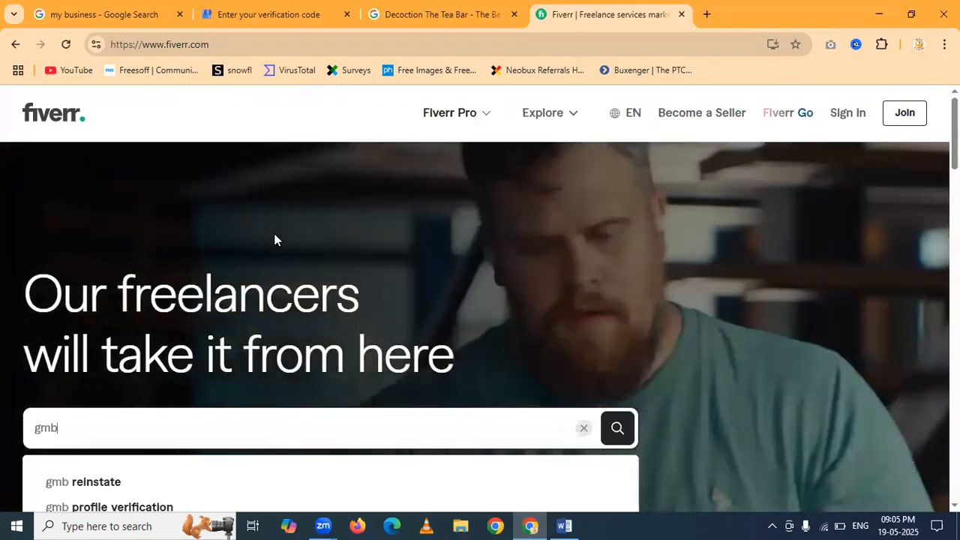
scroll(275, 239, "down", 1)
scroll(273, 225, "down", 2)
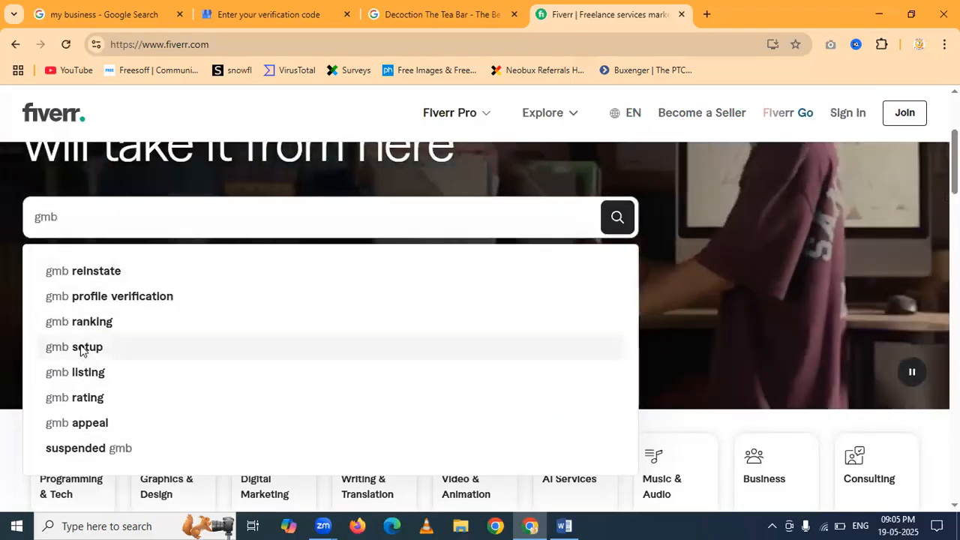
left_click(83, 349)
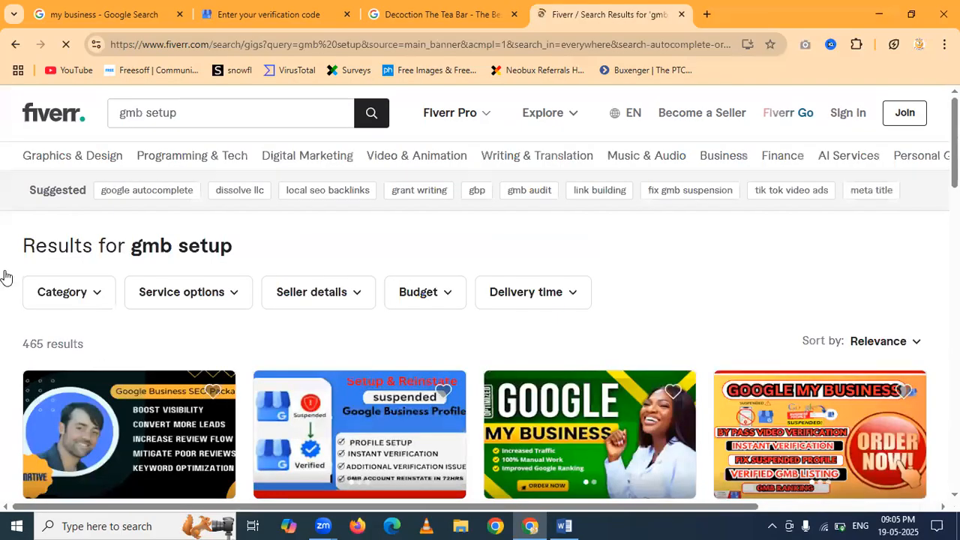
scroll(58, 324, "down", 3)
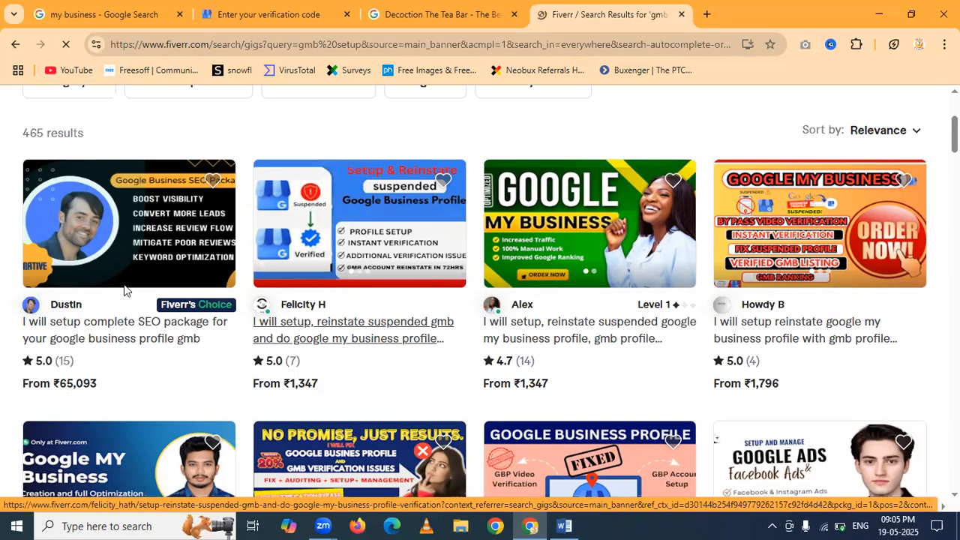
scroll(75, 248, "down", 2)
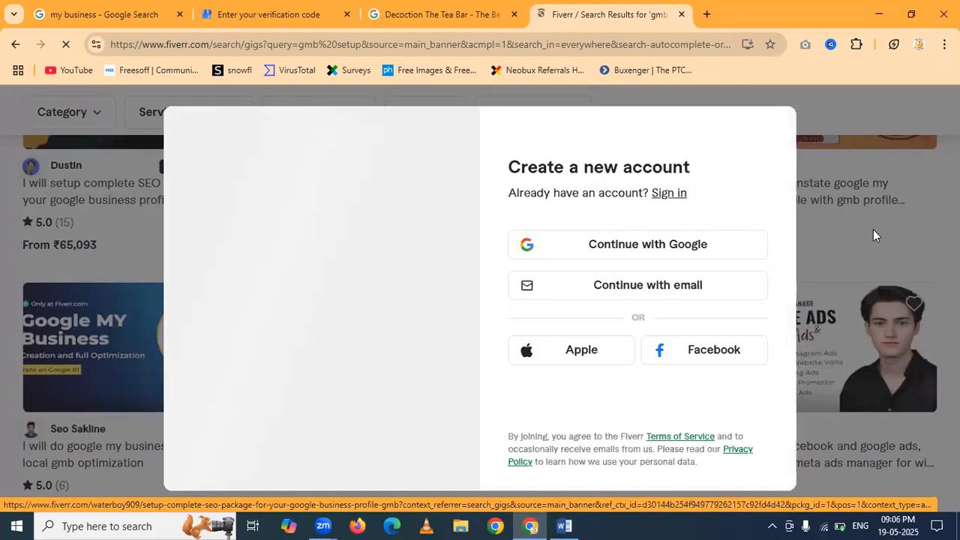
left_click(875, 234)
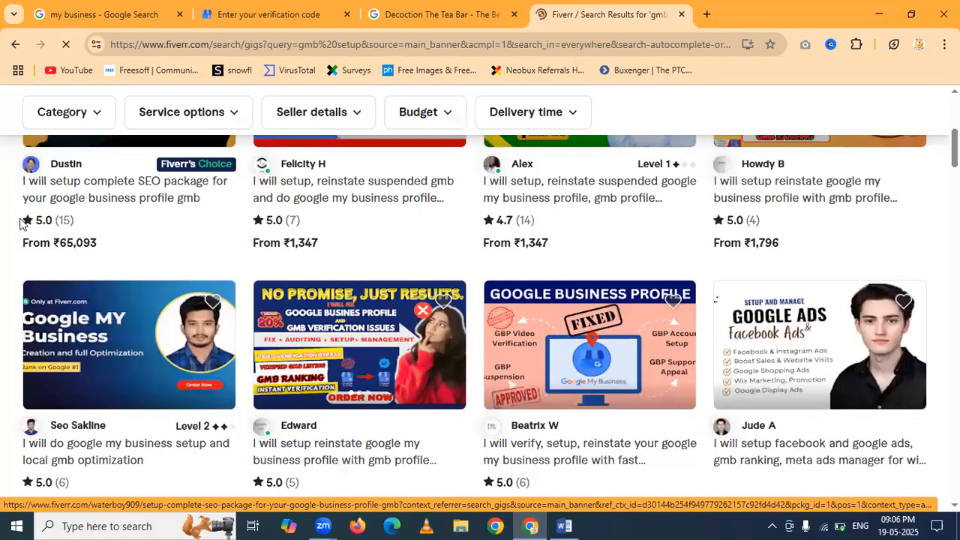
scroll(7, 247, "down", 2)
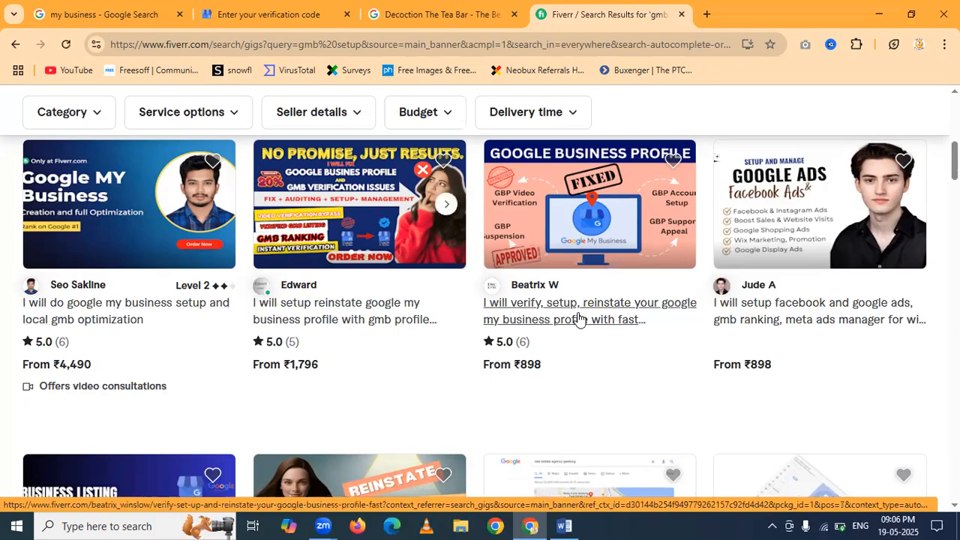
scroll(579, 319, "up", 6)
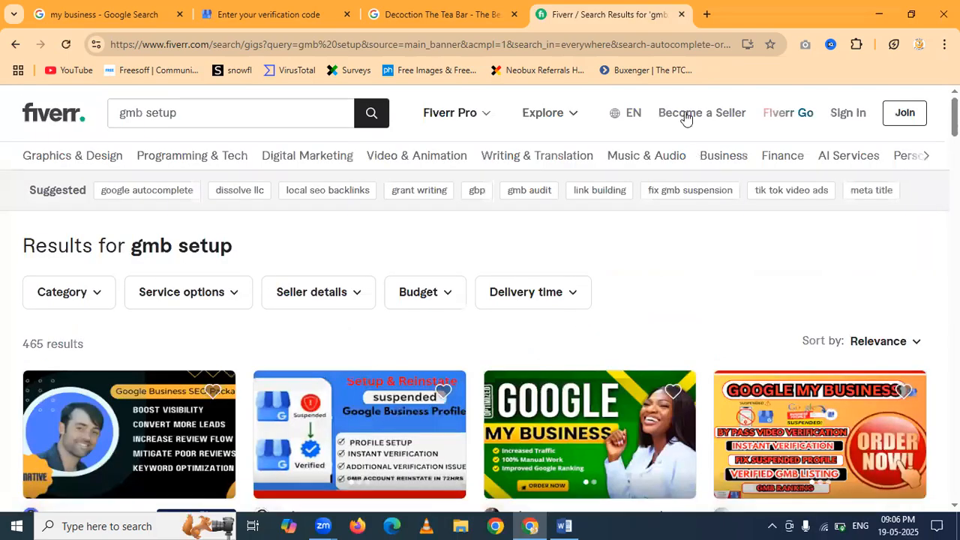
triple_click(748, 111)
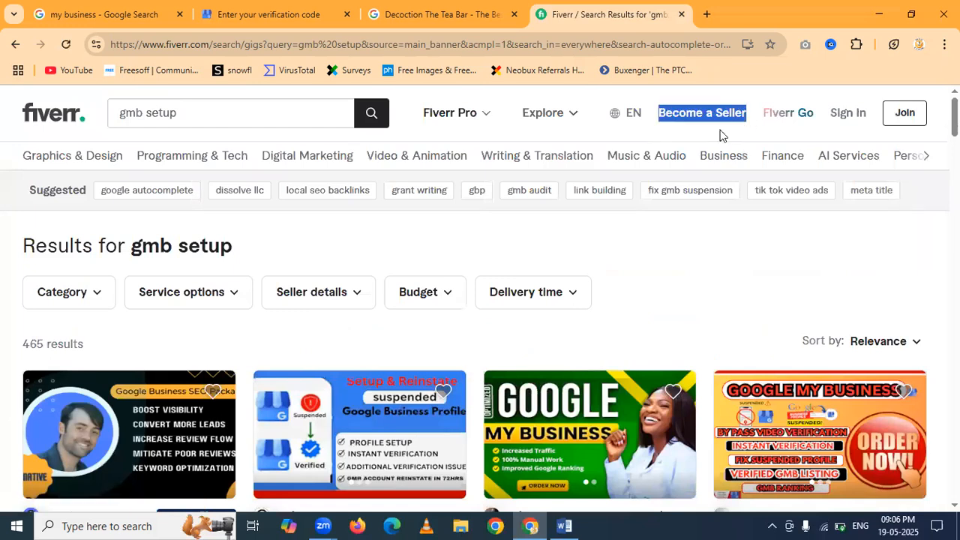
left_click(720, 135)
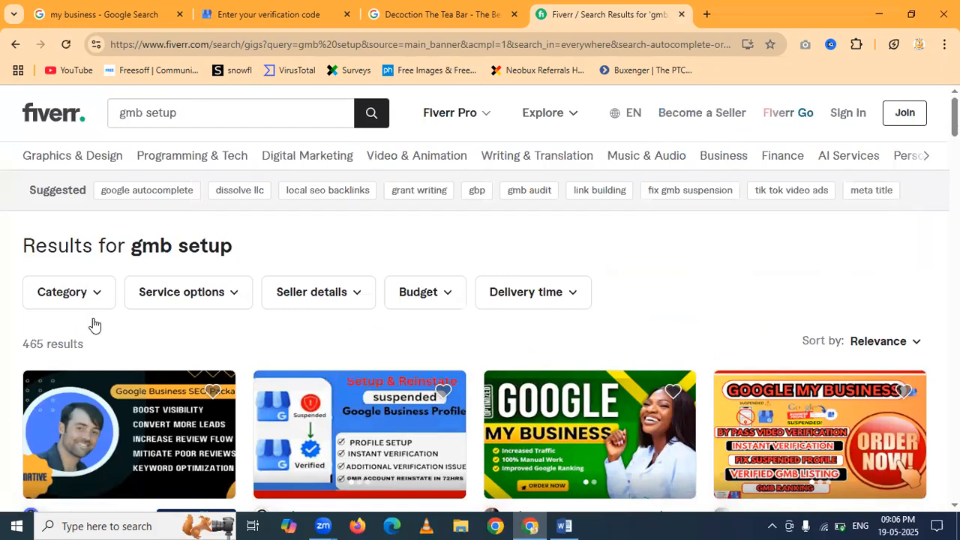
scroll(480, 302, "down", 2)
scroll(666, 270, "down", 3)
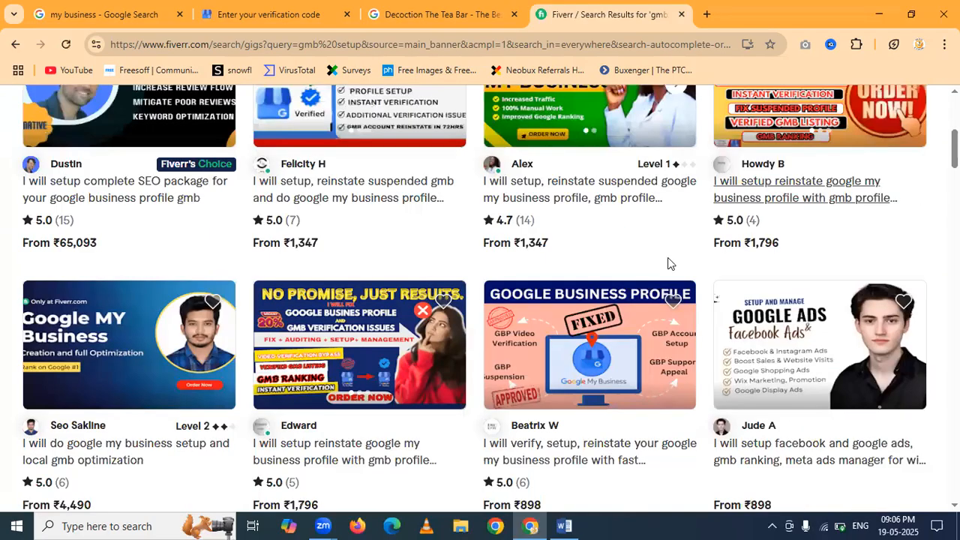
scroll(670, 262, "down", 3)
scroll(679, 261, "down", 3)
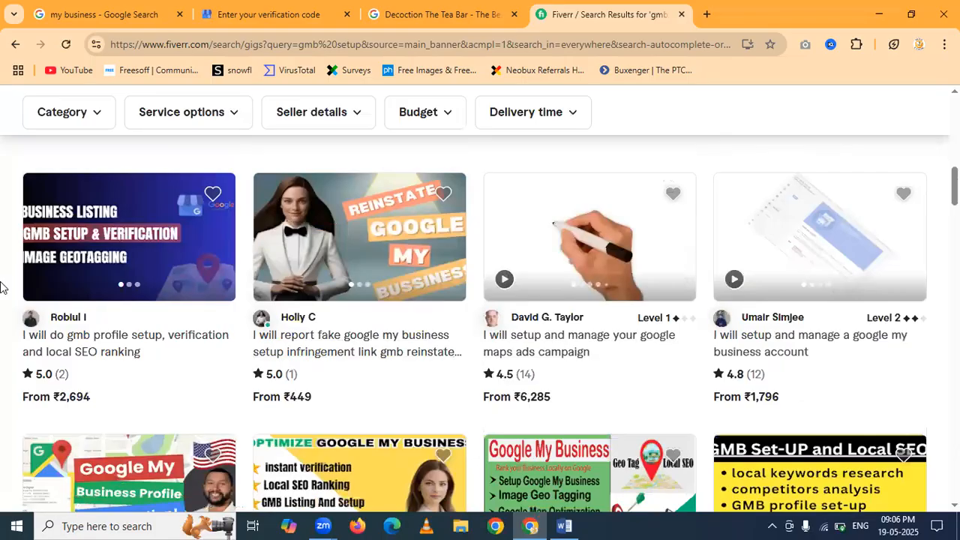
scroll(0, 287, "up", 4)
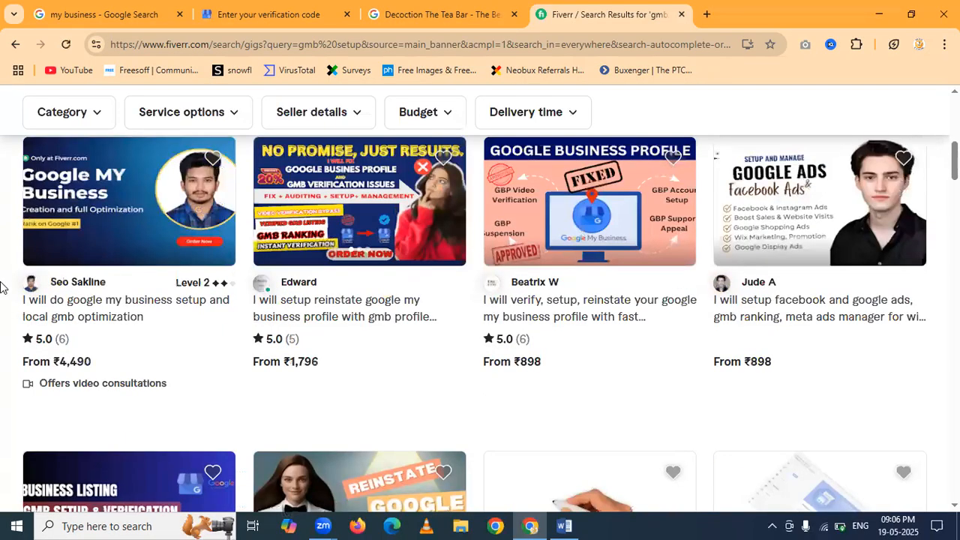
scroll(0, 287, "up", 5)
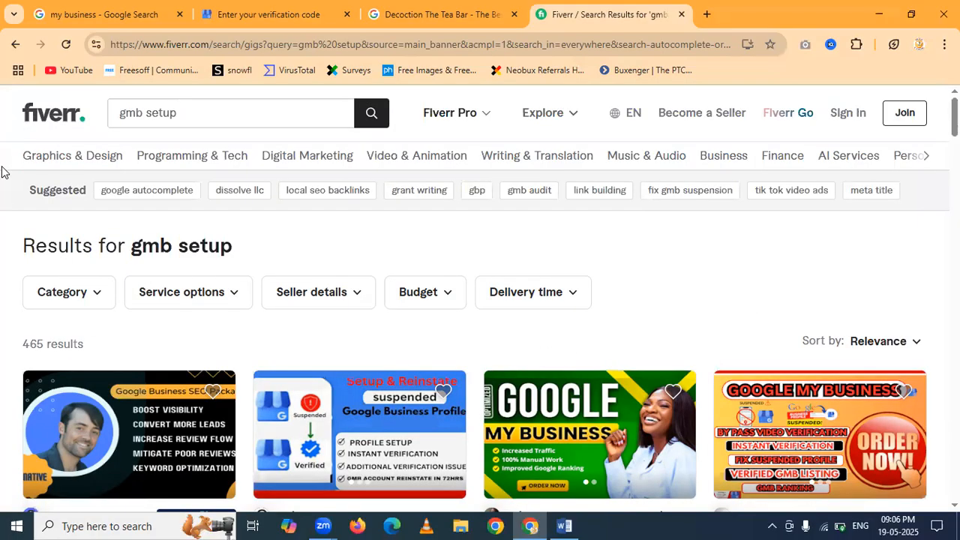
- Return to the Manvi Digital Marketing Course in Kphb Hyderabad panel and choose Edit profile
scroll(2, 195, "down", 2)
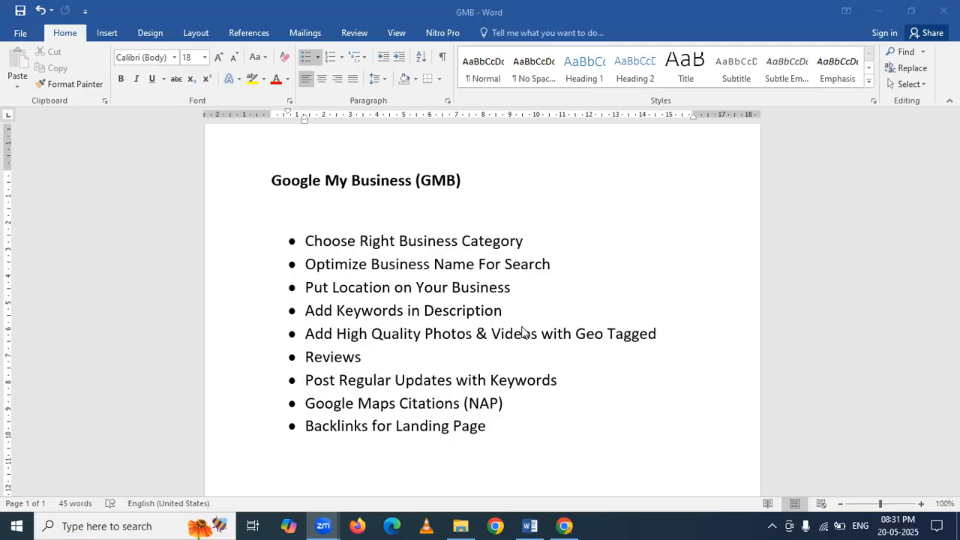
left_click(564, 526)
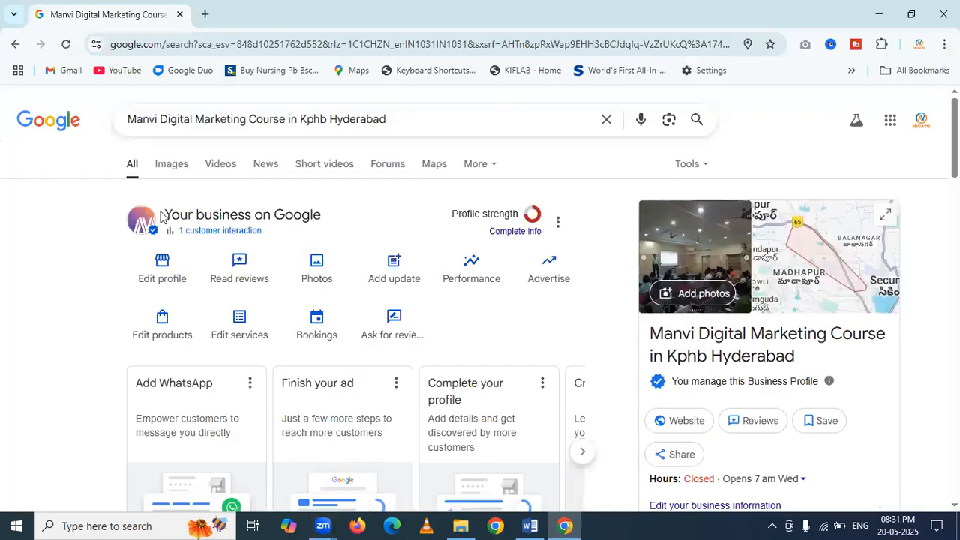
left_click(166, 275)
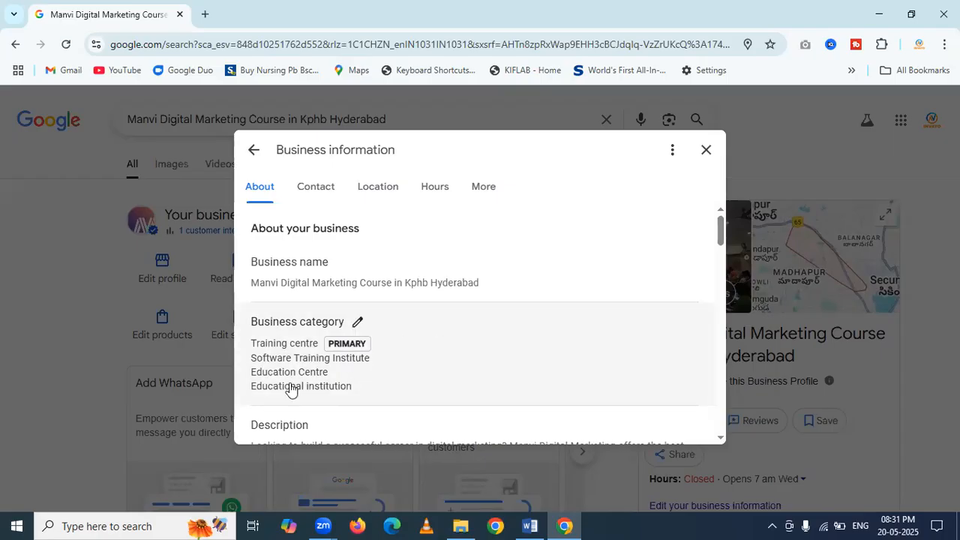
- Open the business category editor, showing Training centre as the primary category
left_click(357, 324)
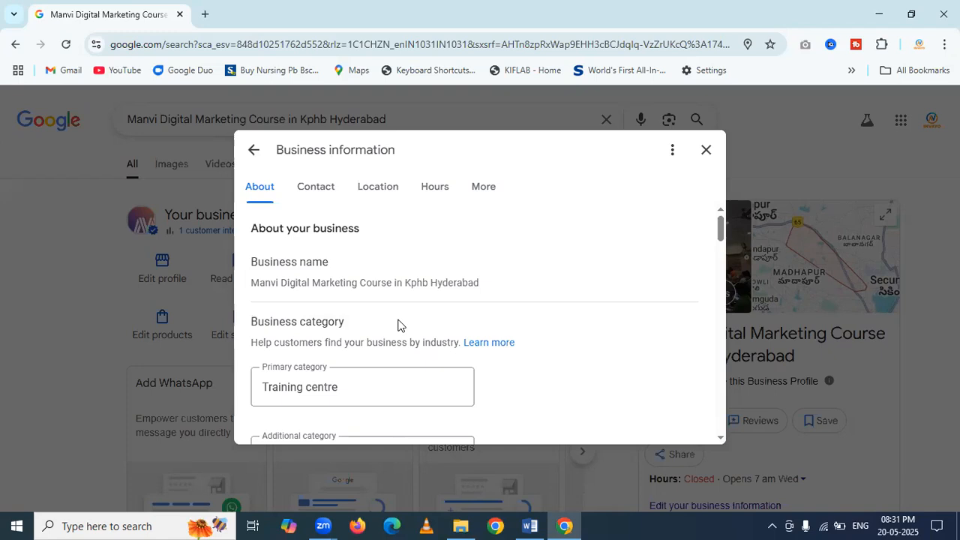
scroll(398, 325, "down", 2)
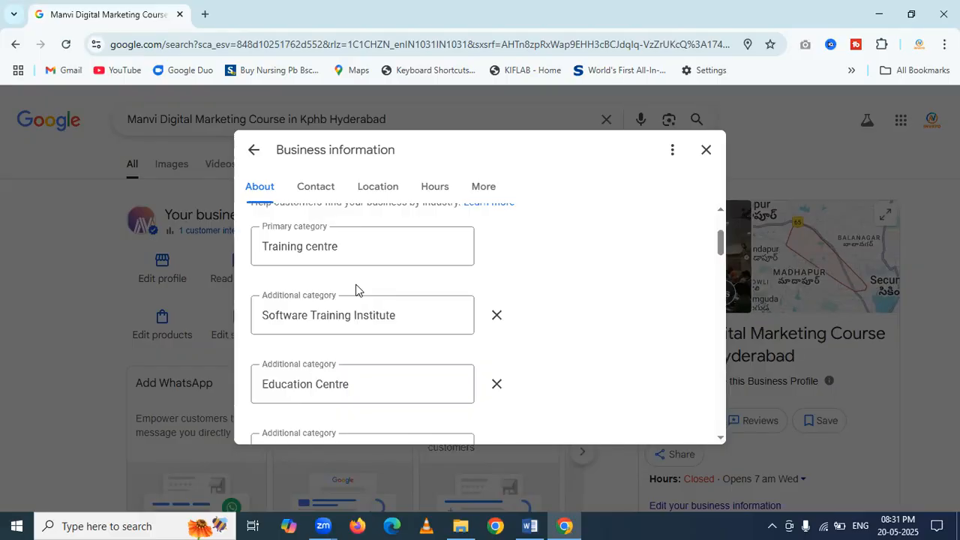
scroll(356, 290, "down", 3)
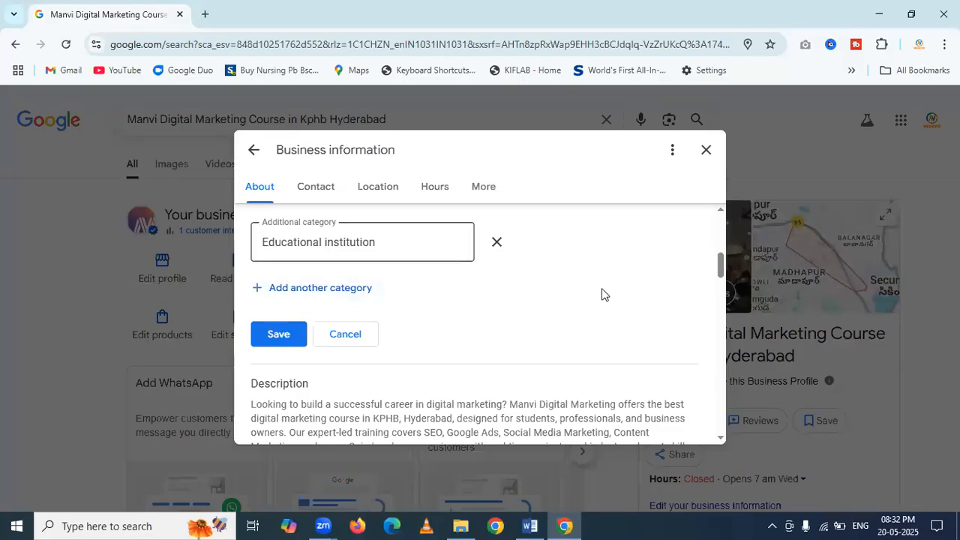
left_click(530, 523)
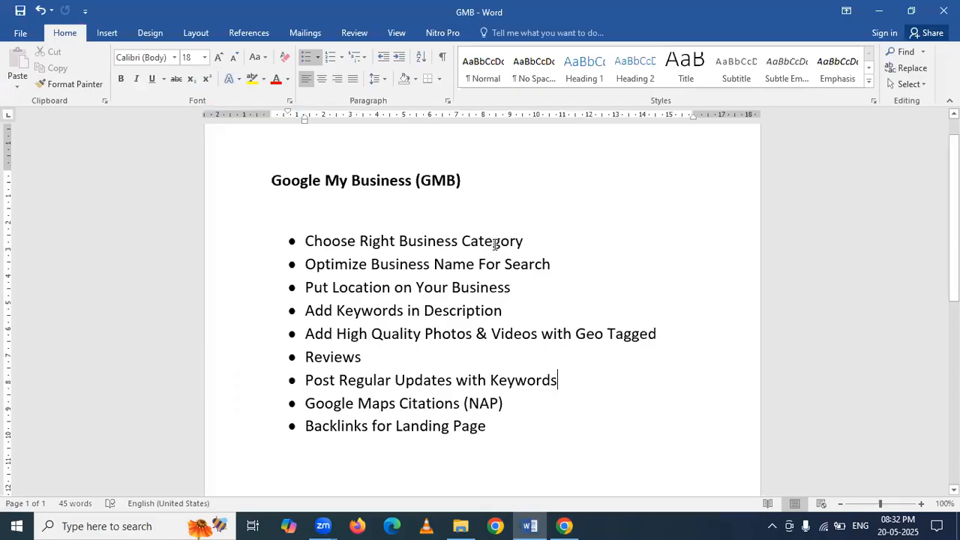
left_click(524, 240)
key("shift+Home")
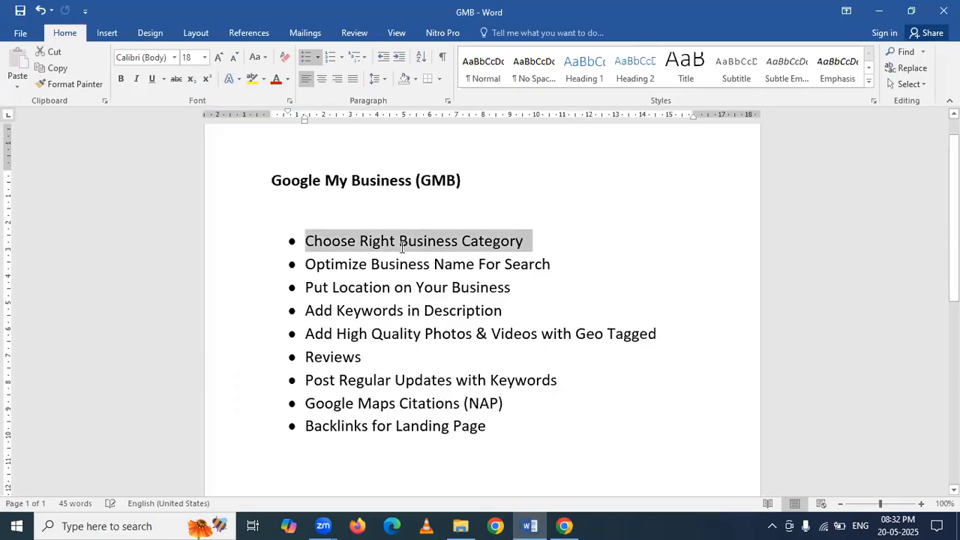
key("alt+Tab")
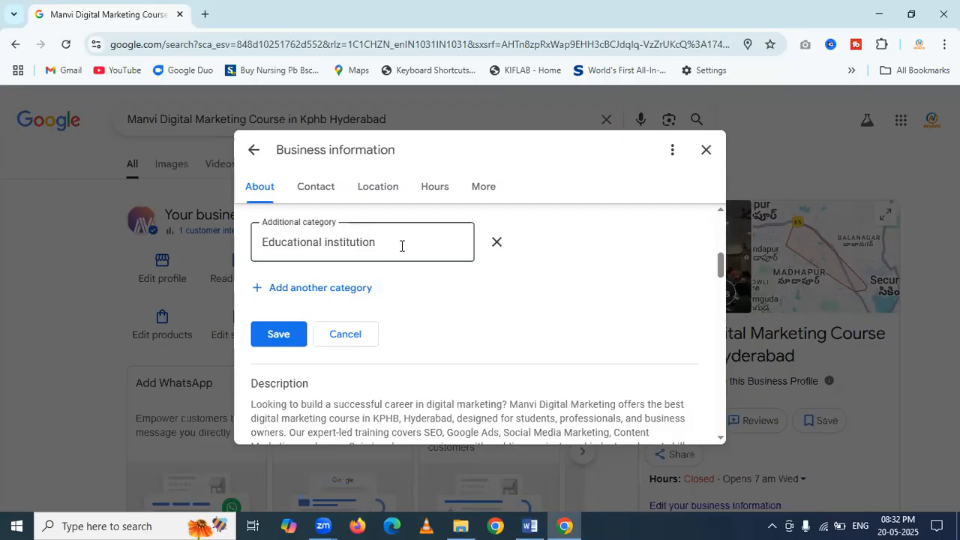
scroll(582, 271, "up", 2)
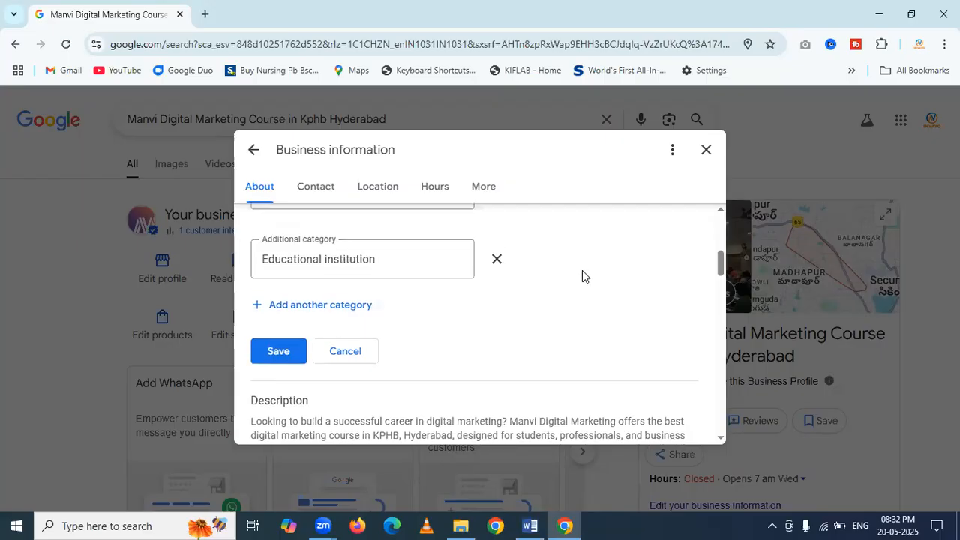
scroll(609, 353, "up", 1)
scroll(608, 353, "down", 1)
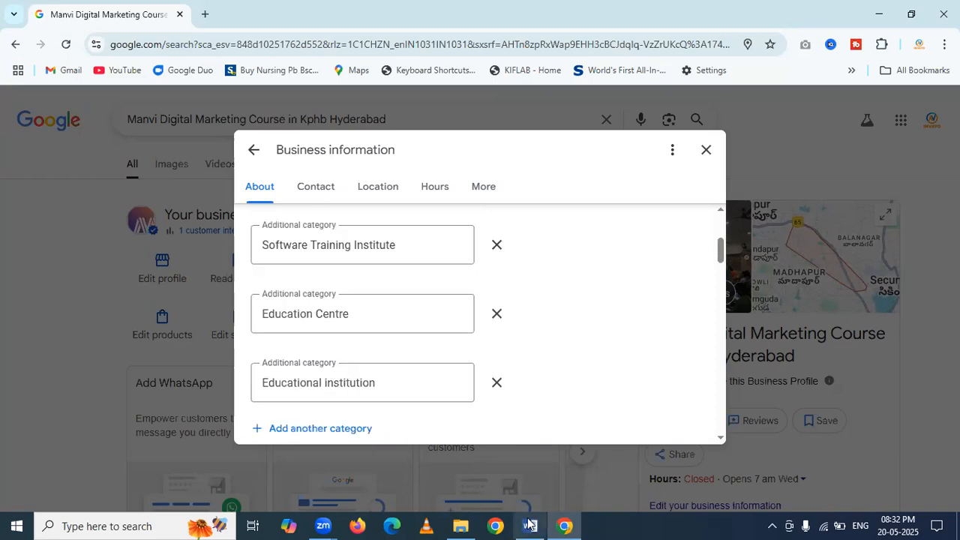
left_click(529, 526)
left_click(405, 288)
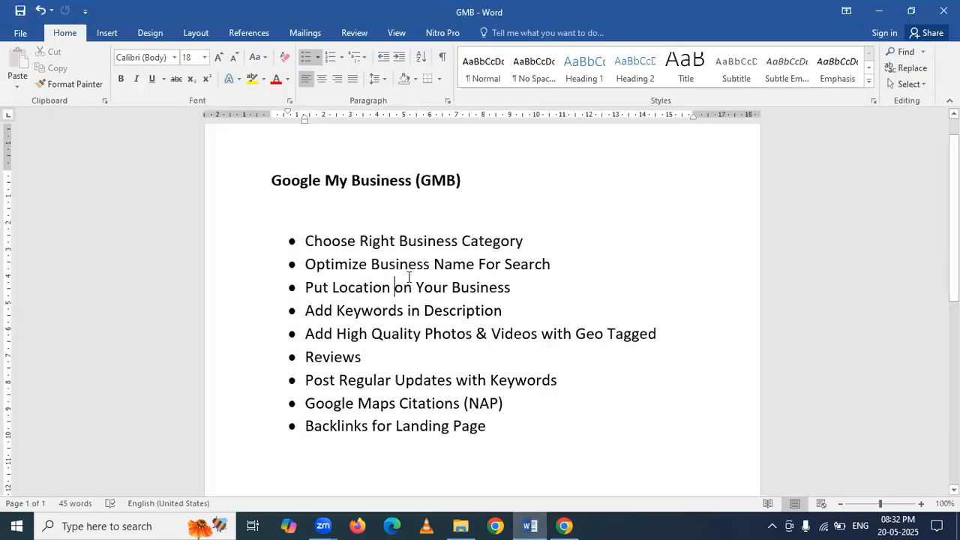
left_click_drag(560, 265, 305, 264)
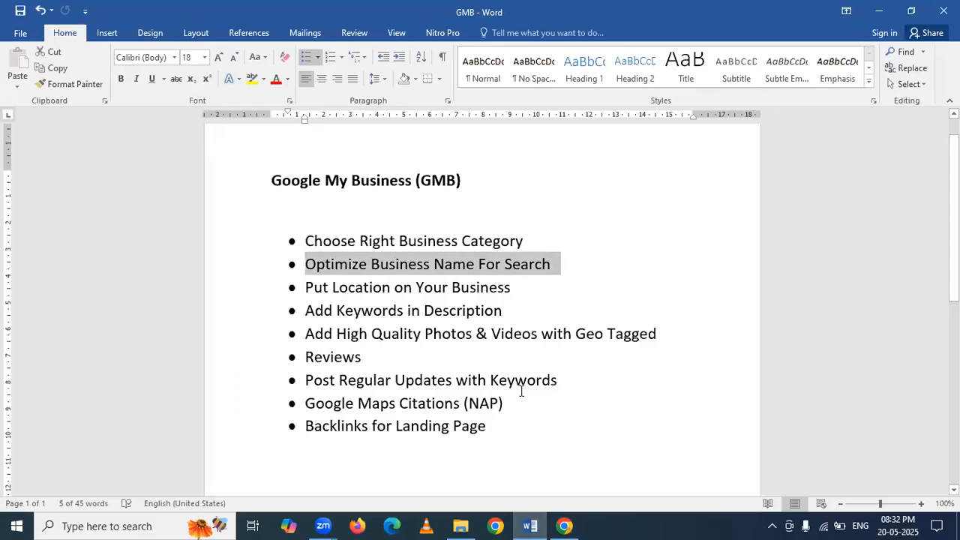
left_click(565, 526)
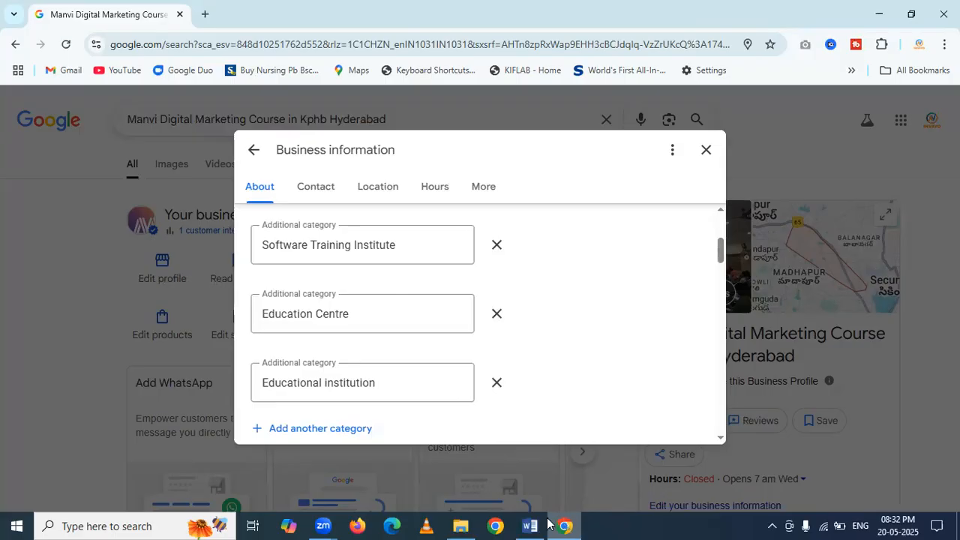
left_click(530, 525)
left_click(507, 293)
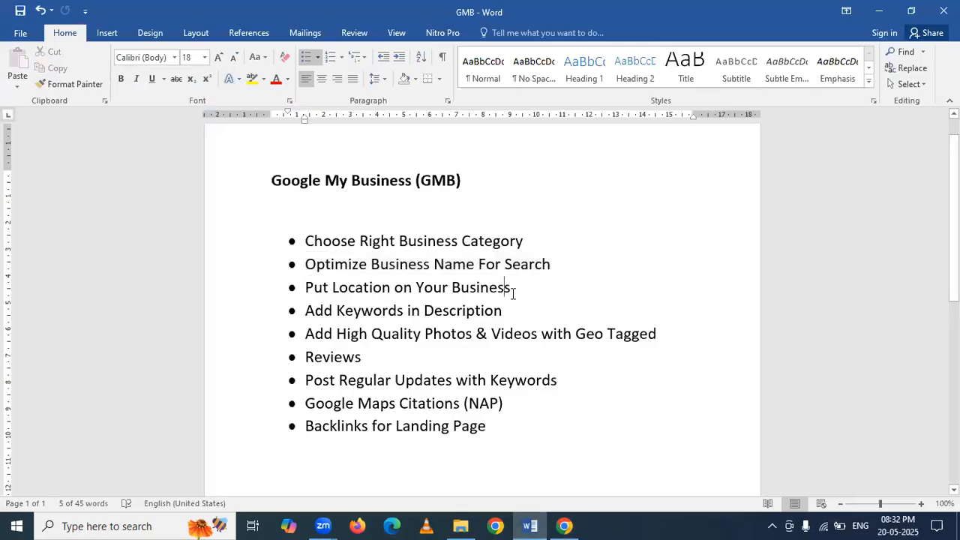
- In the Word checklist, move from 'Put Location on Your Business' to 'Add Keywords in Description'
left_click_drag(544, 290, 307, 288)
left_click(558, 293)
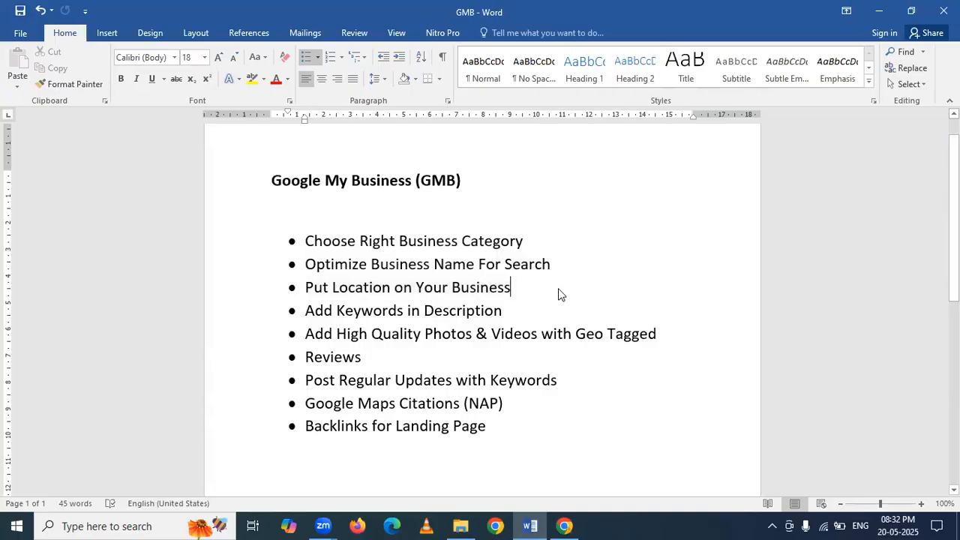
left_click(512, 307)
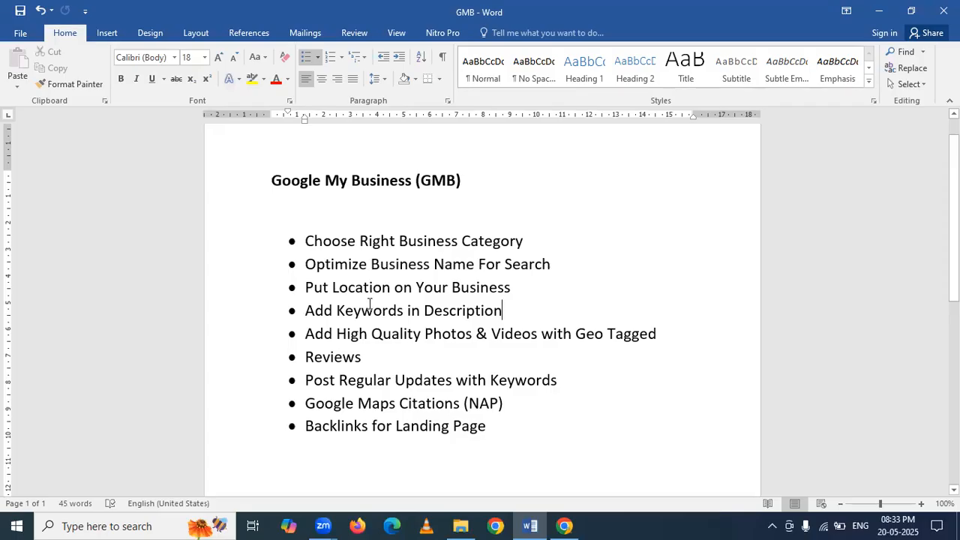
- Switch to Chrome and scroll the Business information dialog to the profile's description
key("alt+Tab")
scroll(550, 293, "down", 4)
scroll(550, 296, "down", 1)
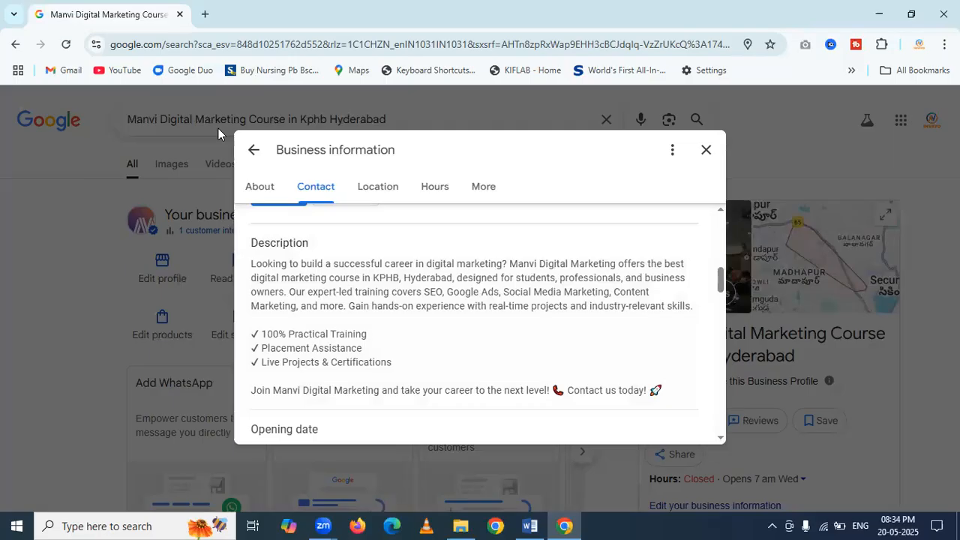
left_click(204, 15)
- Load google.com in a new tab, type 'digital marketing' as a query, and return to the profile tab
type("goo")
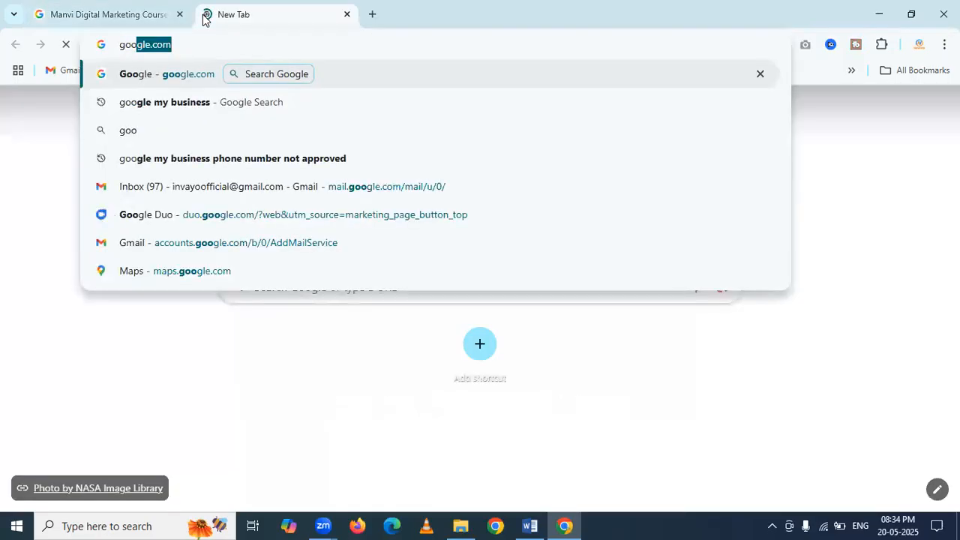
key("Return")
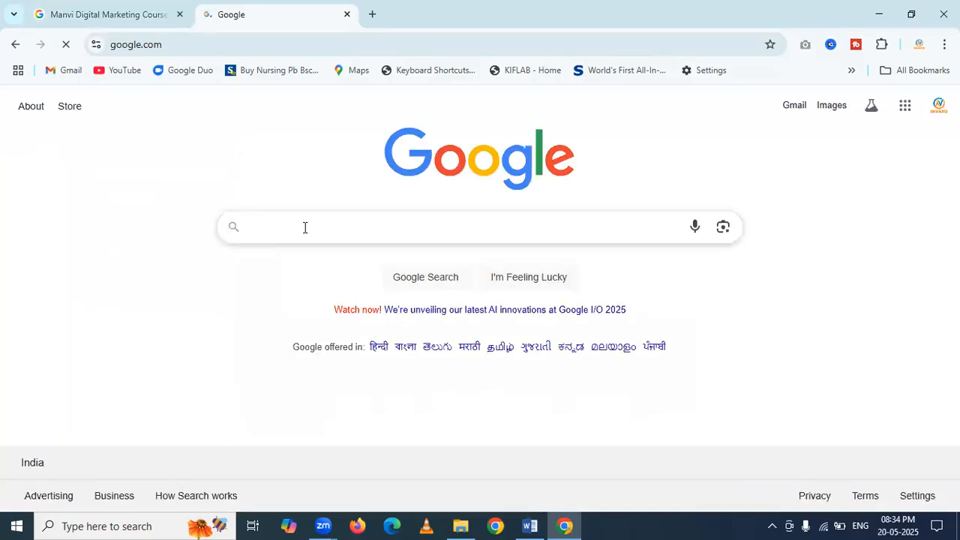
left_click(305, 228)
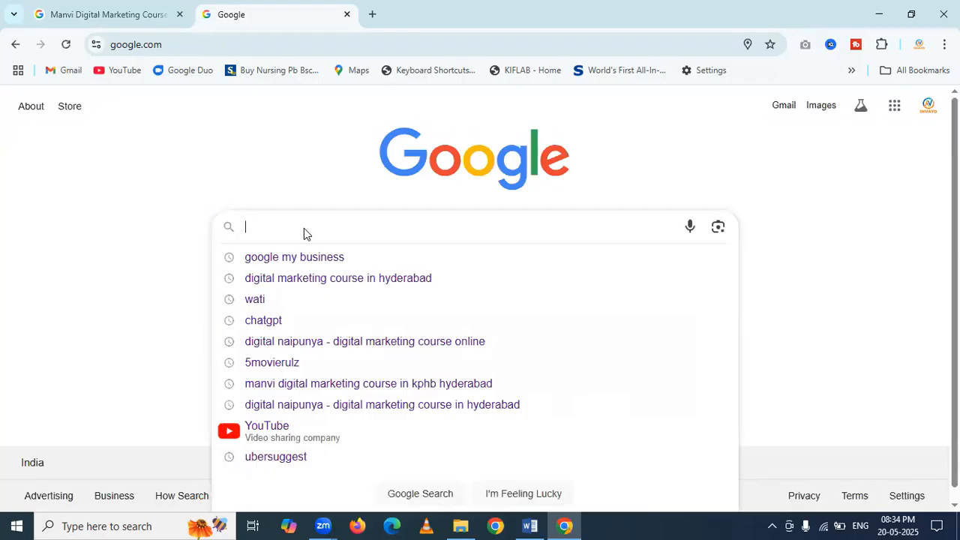
type("digital marketing")
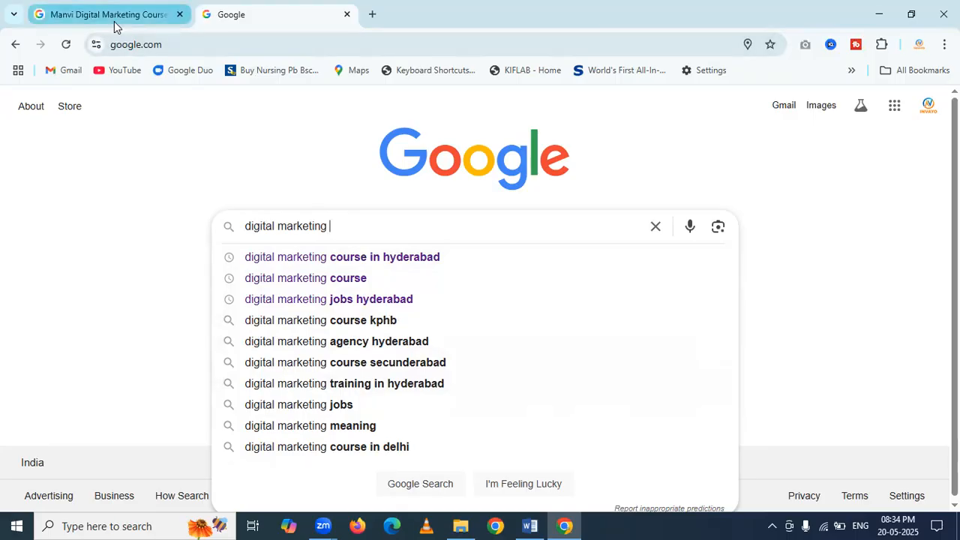
mouse_move(115, 26)
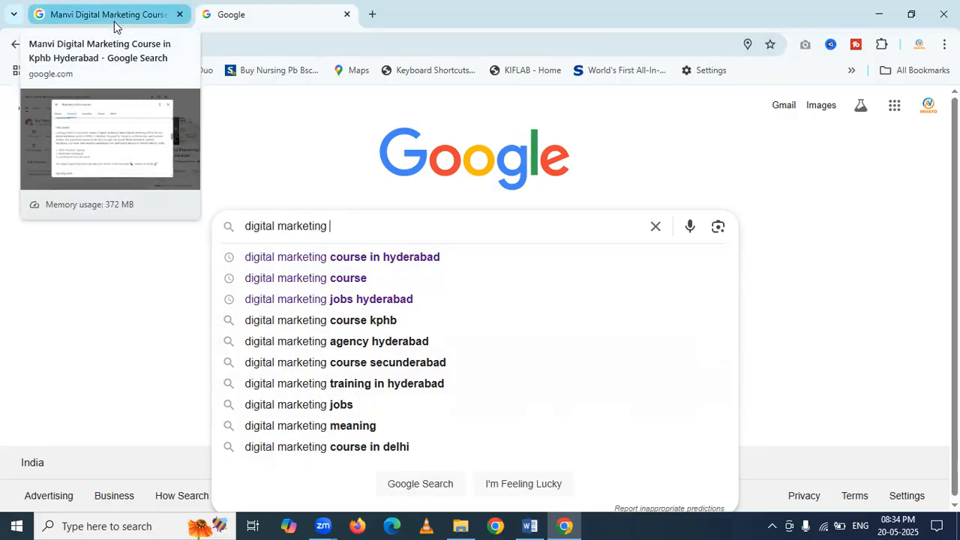
left_click(114, 26)
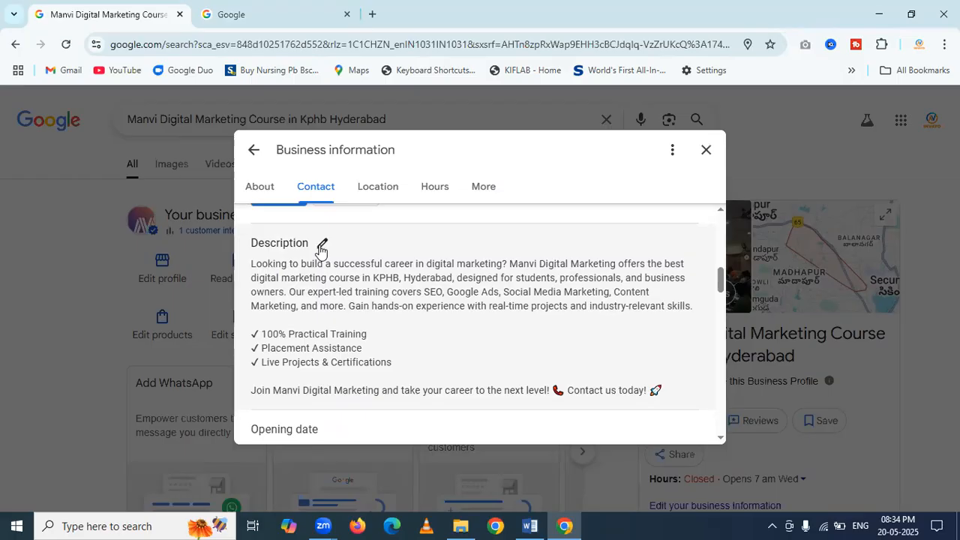
left_click(371, 12)
- Search Google for 'chatgpt' and launch ChatGPT from OpenAI's Introducing ChatGPT page
type("chatgpt")
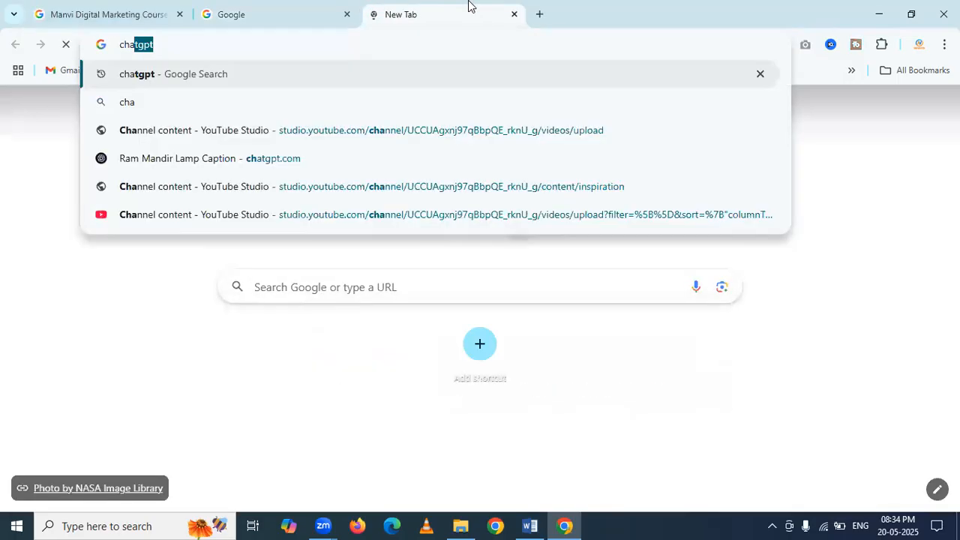
key("Return")
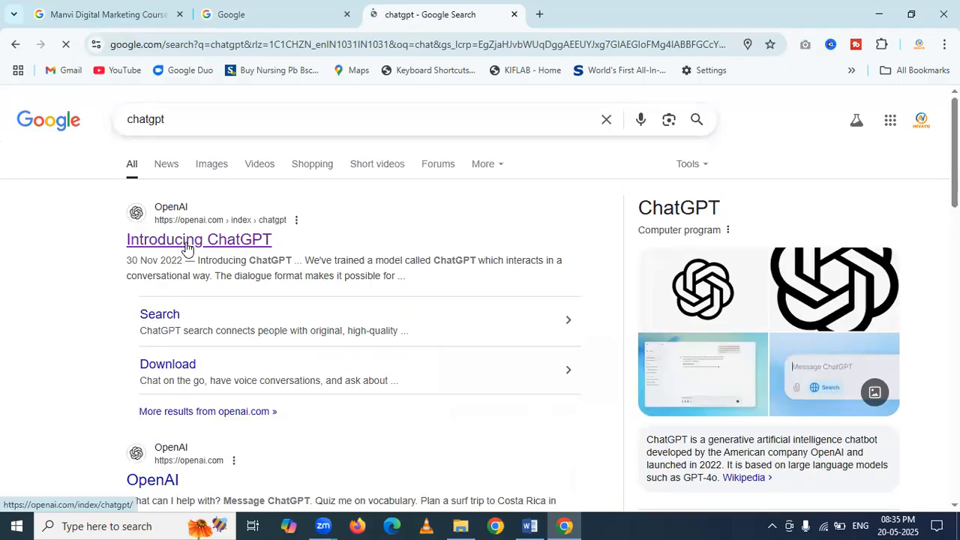
left_click(187, 248)
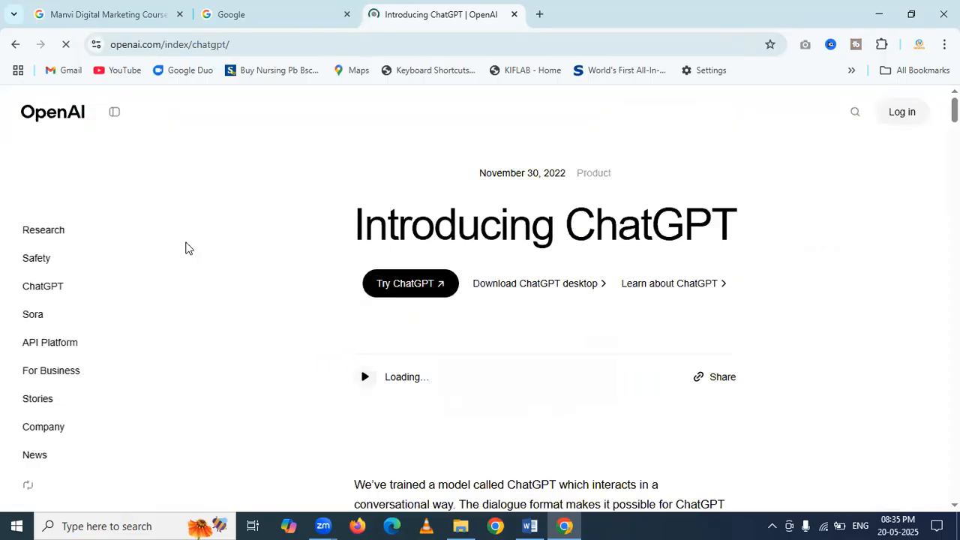
left_click(411, 290)
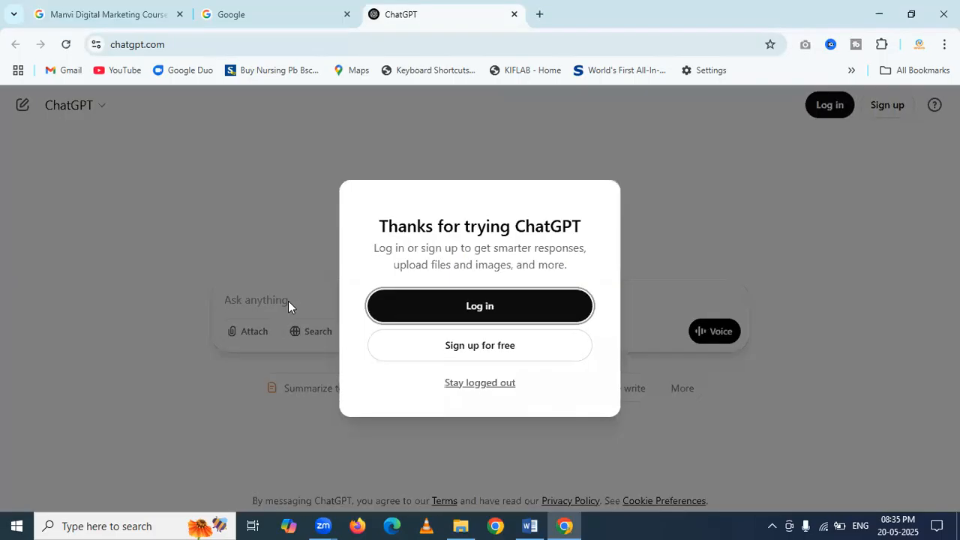
- Stay logged out and request an SEO-friendly GMB description for 'Manvi Digital Marketing' targeting both Hyderabad course keywords
left_click(488, 384)
left_click(334, 303)
type("write ")
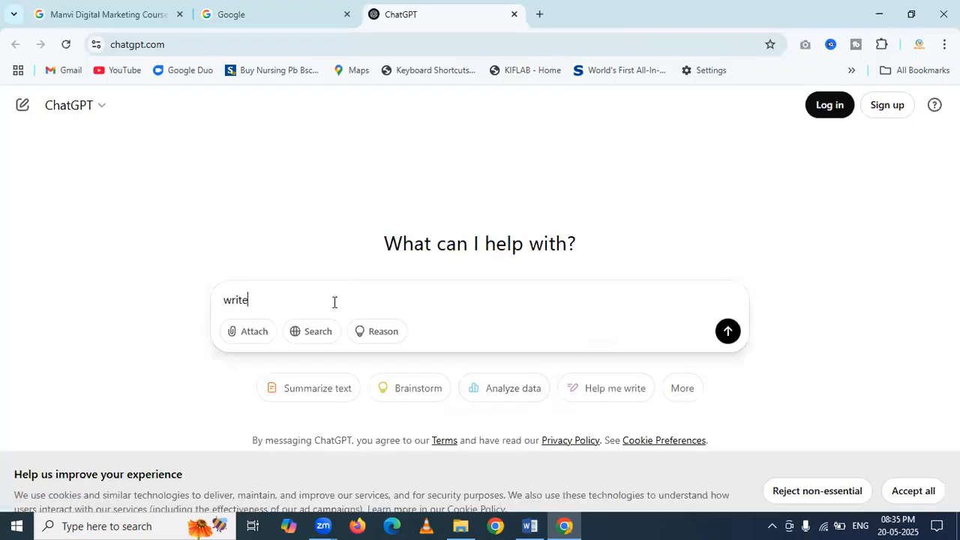
type("gmb")
key("BackSpace")
key("BackSpace")
key("BackSpace")
key("BackSpace")
type("seo friendly gmb description ")
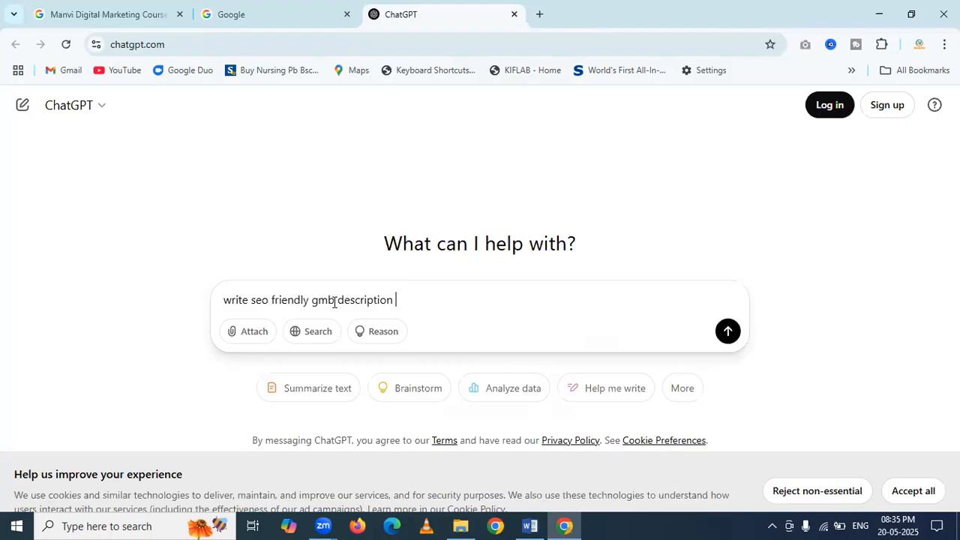
type("on \"Manvi Digital Marketig")
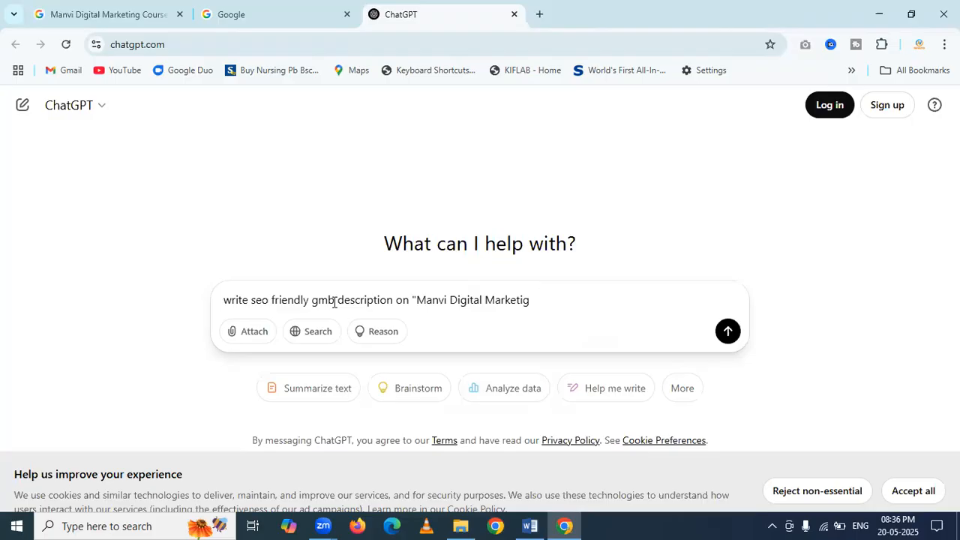
key("BackSpace")
type("ng\" \"Digital Marketing Cou")
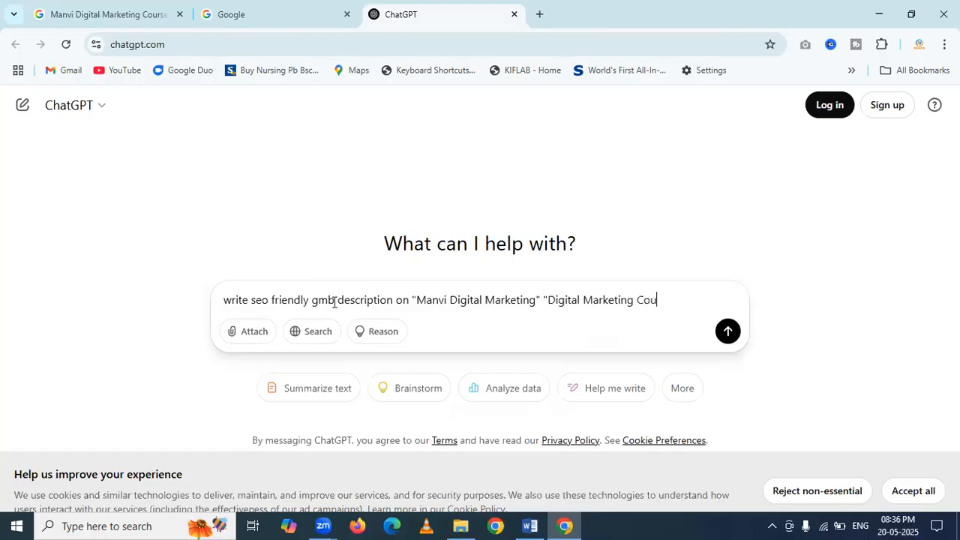
type("rse in Hyderaba")
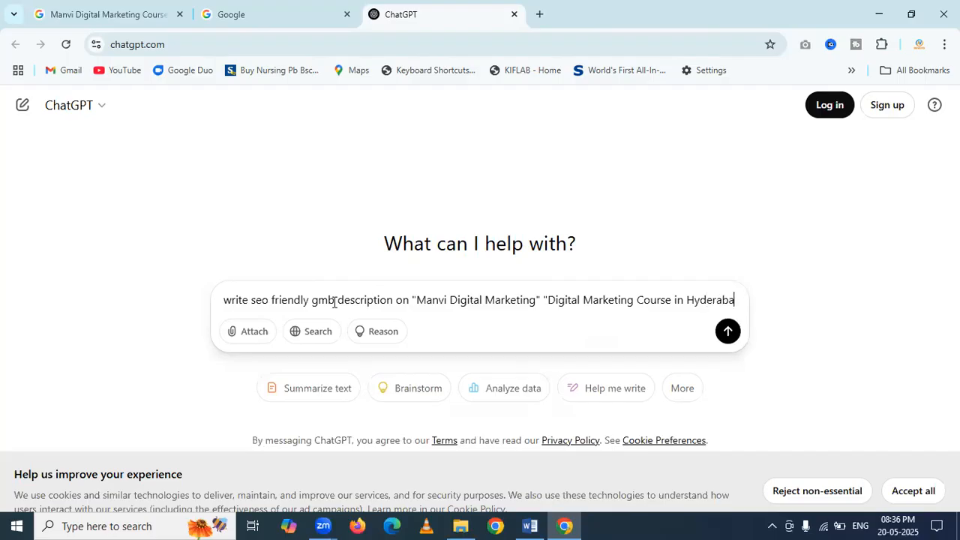
type("d\" \"Se")
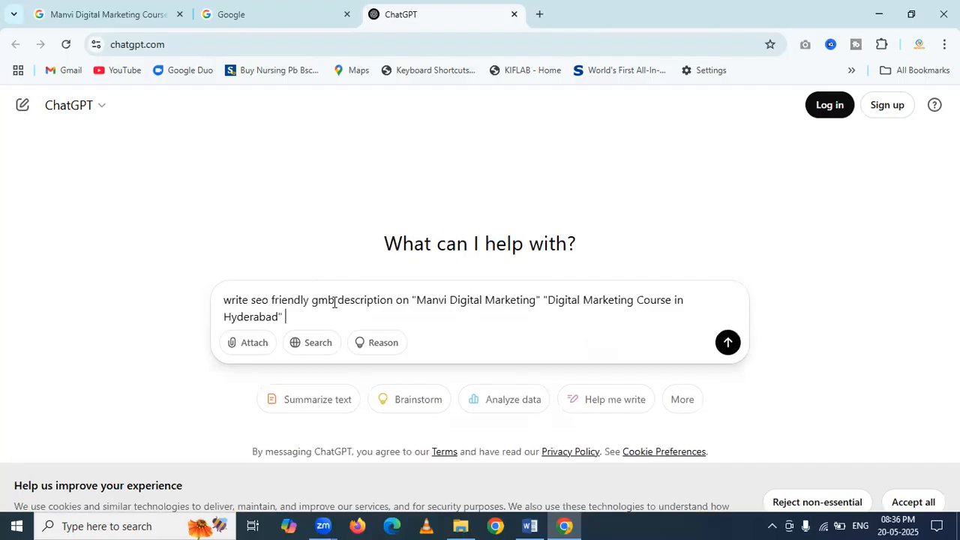
key("BackSpace")
type("EO Course in Hyderabad")
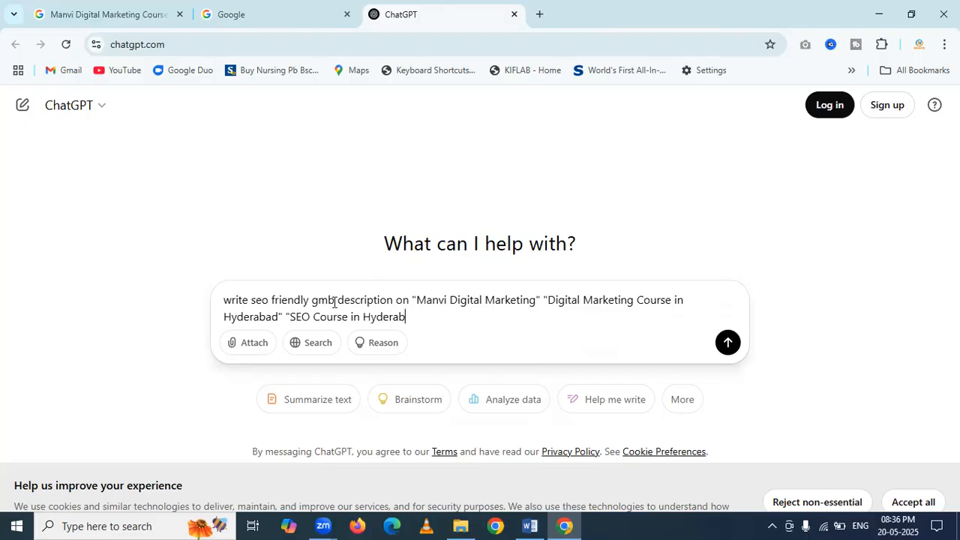
type("\"")
left_click(310, 300)
left_click(453, 317)
key("Return")
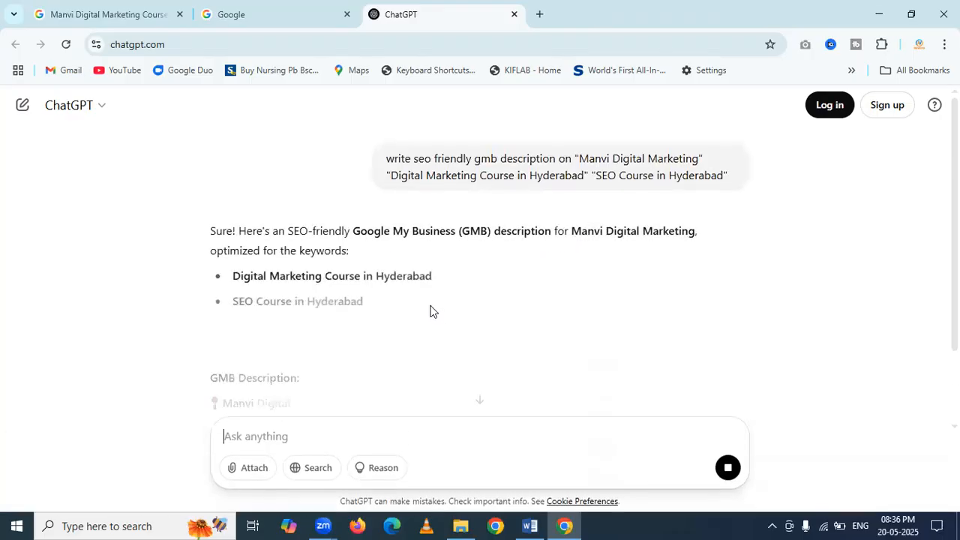
- Read through ChatGPT's generated description and its four highlighted benefits
scroll(460, 304, "down", 2)
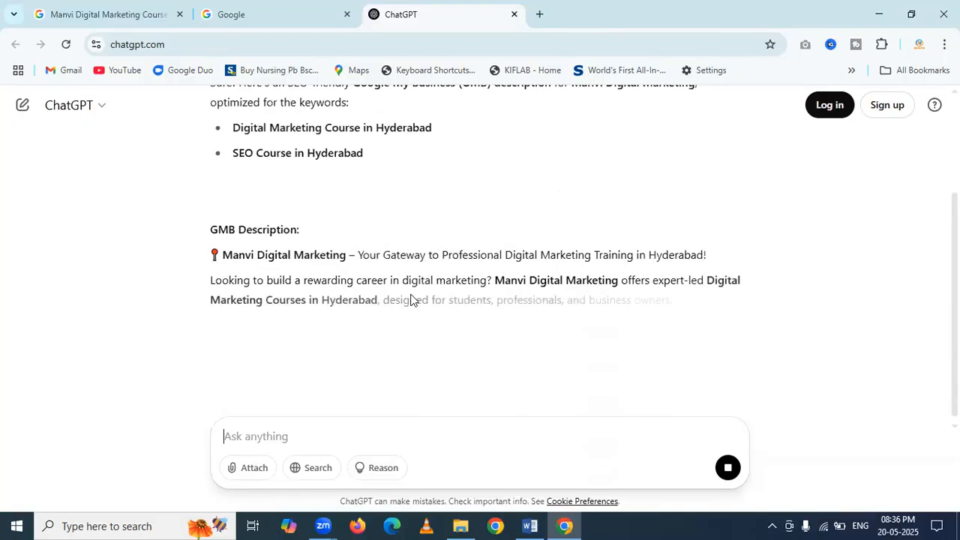
scroll(404, 291, "down", 1)
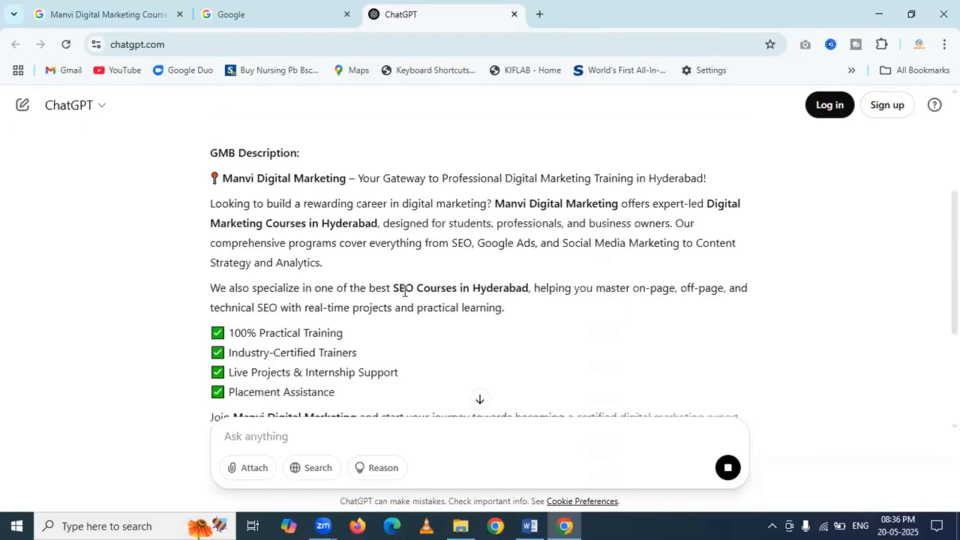
scroll(405, 294, "down", 1)
scroll(405, 296, "up", 1)
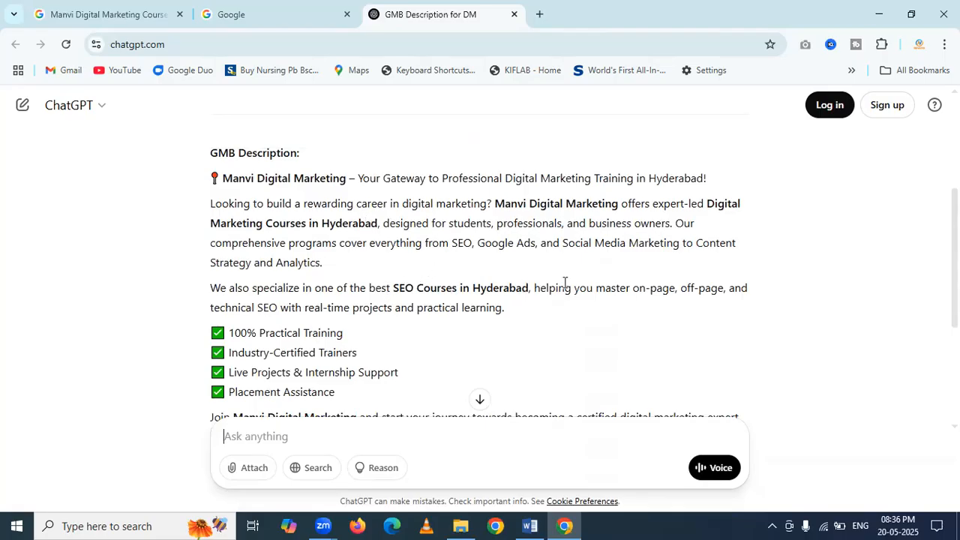
scroll(284, 238, "down", 1)
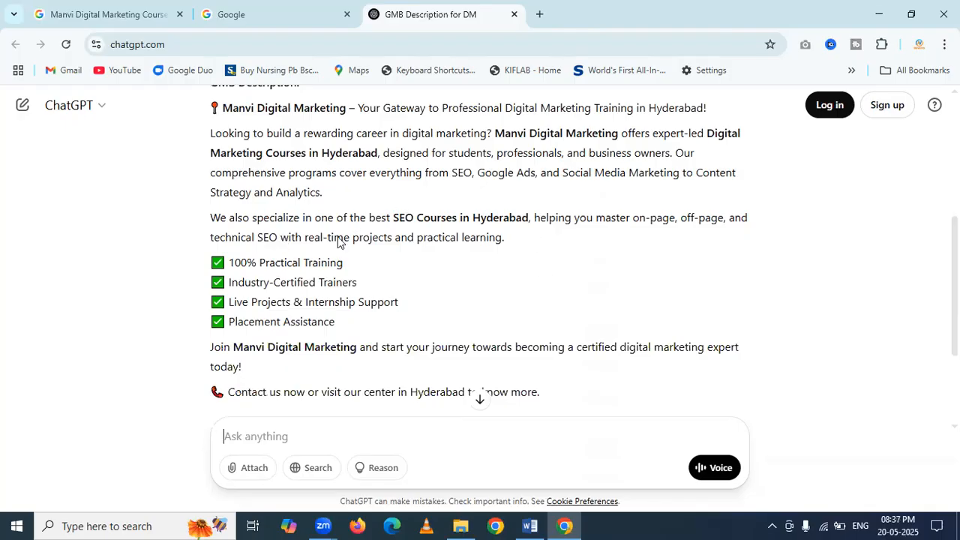
scroll(476, 300, "down", 2)
scroll(475, 300, "up", 1)
scroll(475, 300, "up", 2)
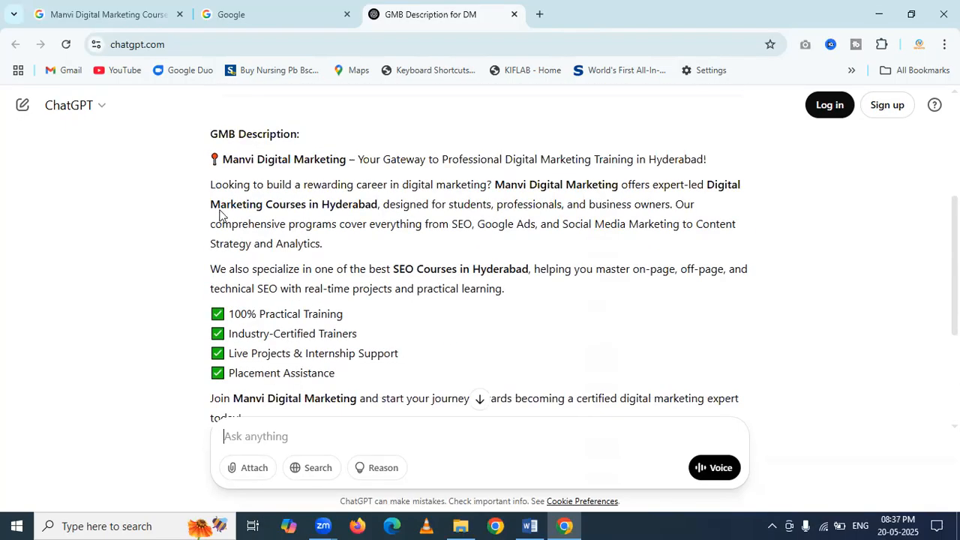
left_click(129, 16)
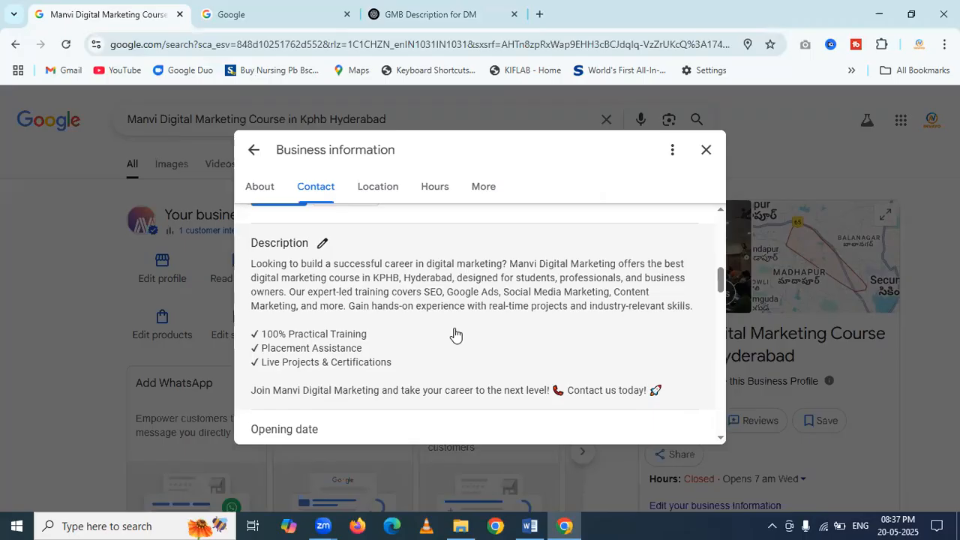
left_click(414, 15)
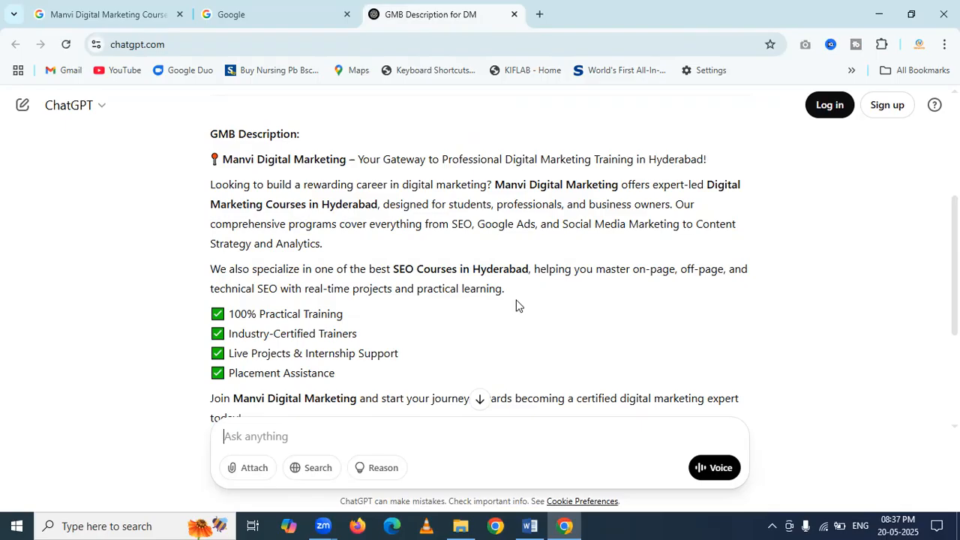
- Highlight 'Digital Marketing Training in Hyderabad' in ChatGPT's reply, then clear the selection
left_click(506, 159)
left_click_drag(505, 159, 706, 160)
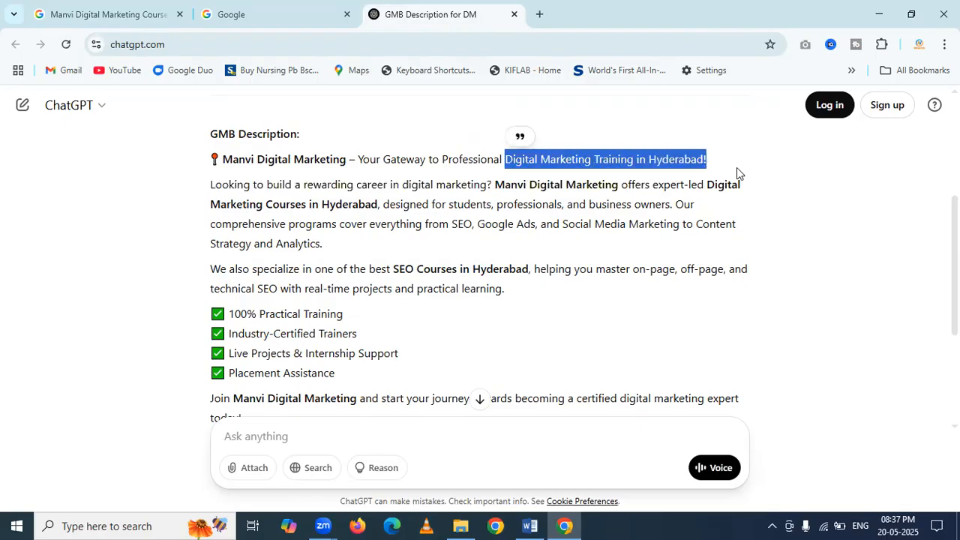
left_click(737, 167)
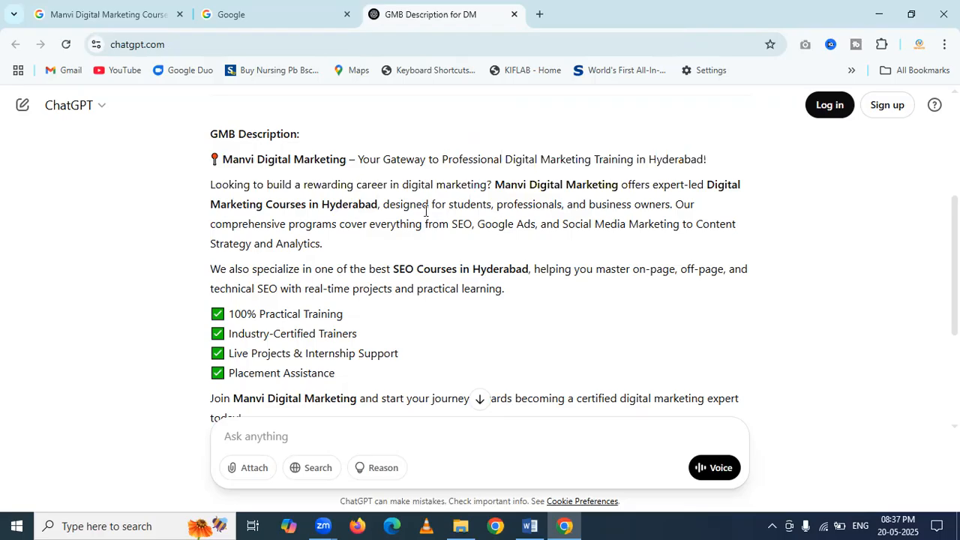
- Compare the profile's current description against the Word GMB checklist
left_click(142, 15)
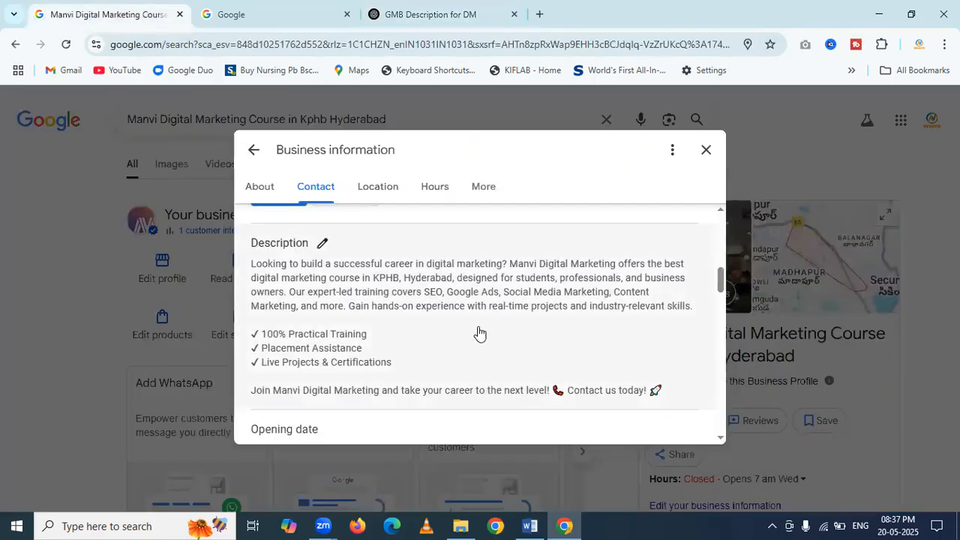
key("alt+Tab")
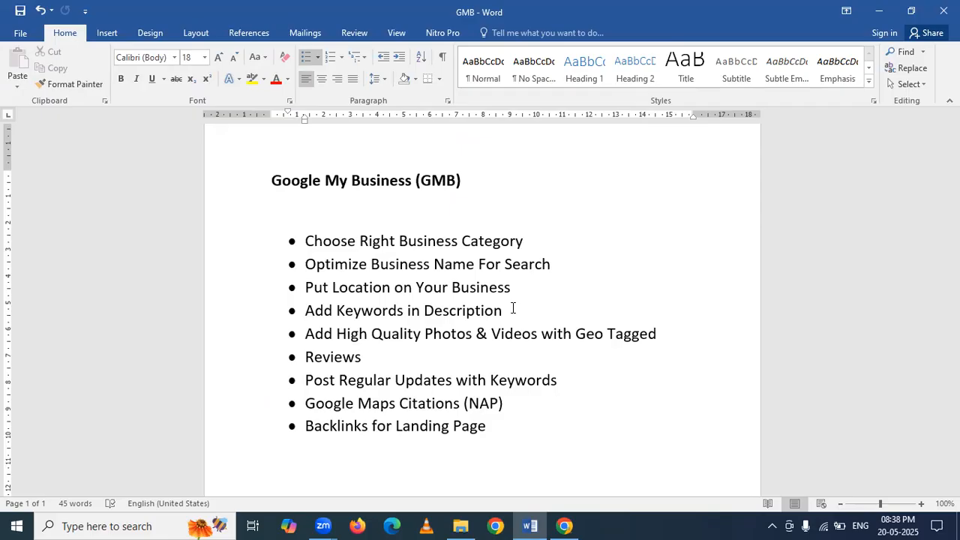
key("alt+Tab")
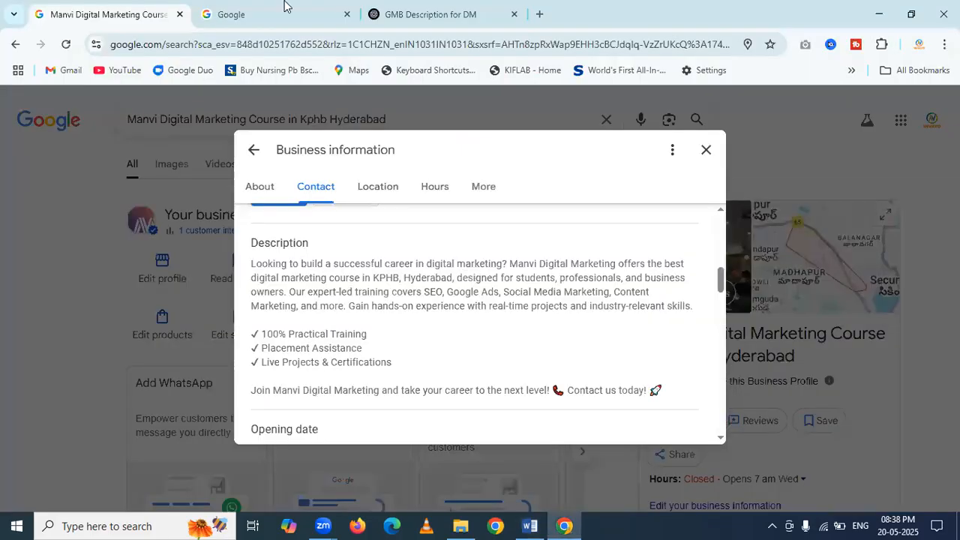
left_click(283, 6)
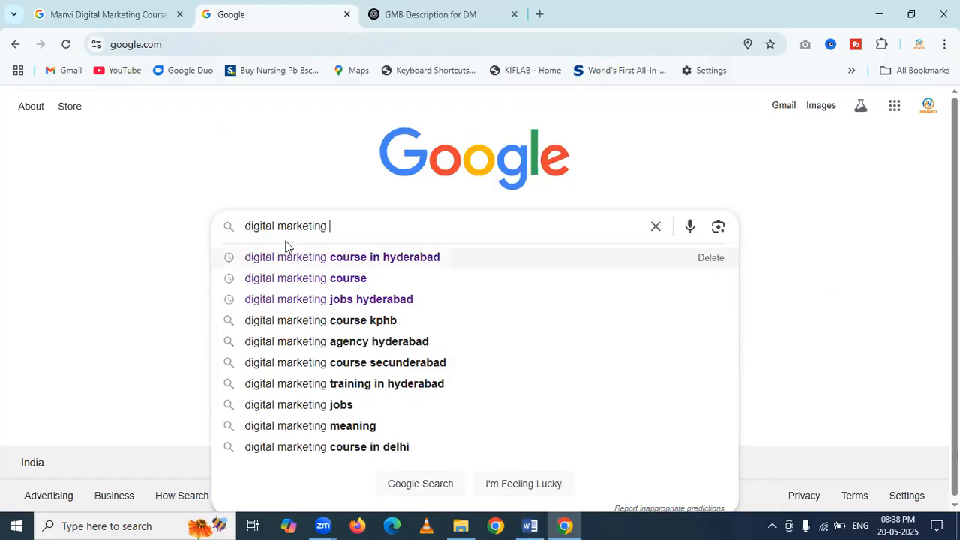
- Complete the Google query to read 'digital marketing course'
type("course")
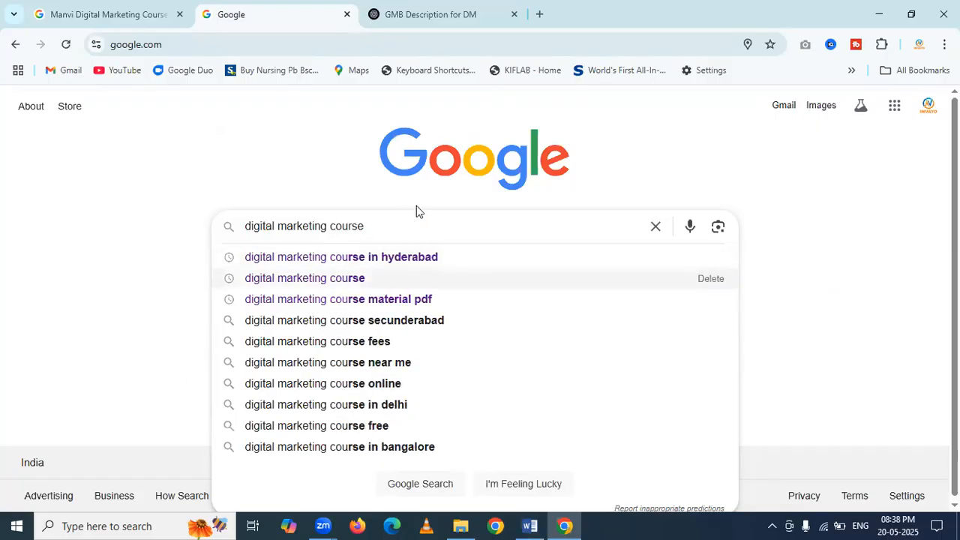
key("ctrl+a")
key("ctrl+c")
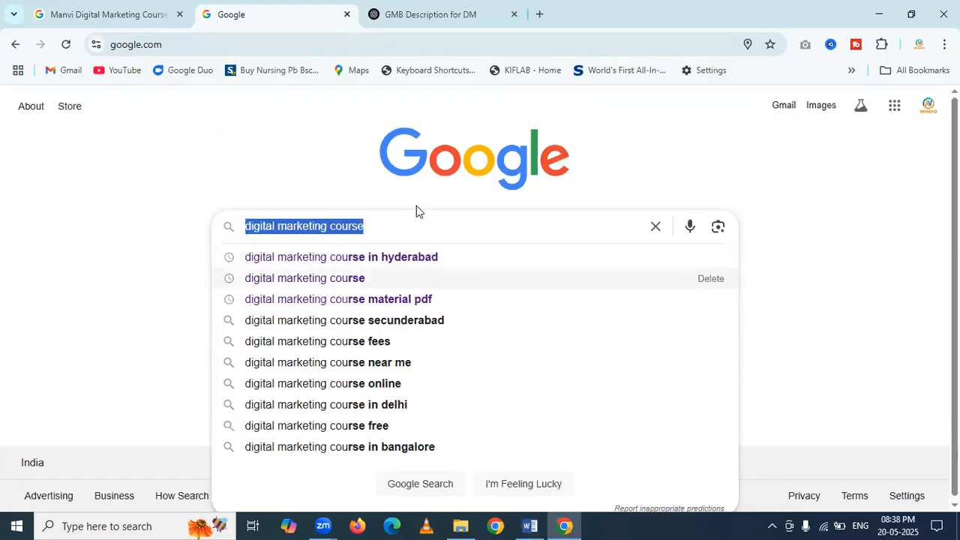
left_click(764, 228)
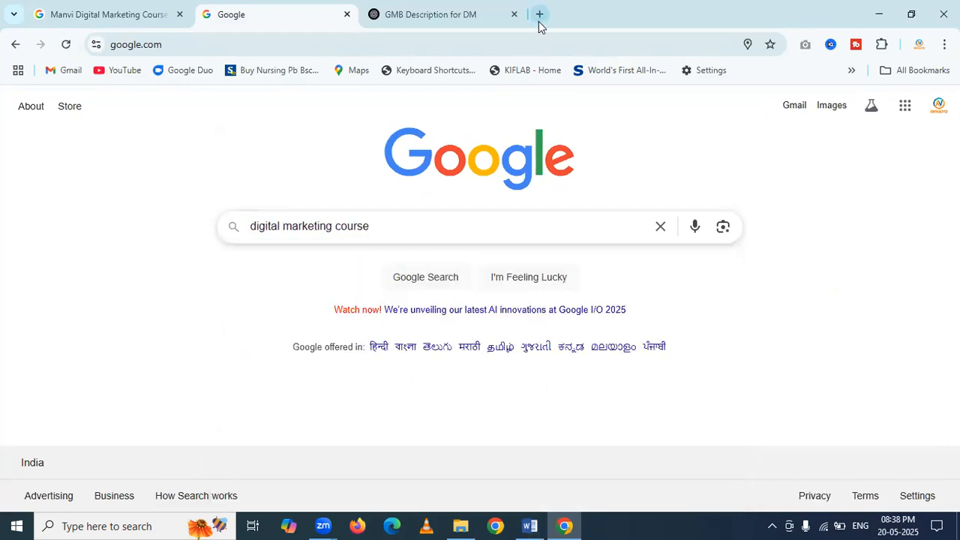
- Search 'ubersuggest' in a new tab and open Neil Patel's Ubersuggest keyword tool page
left_click(537, 23)
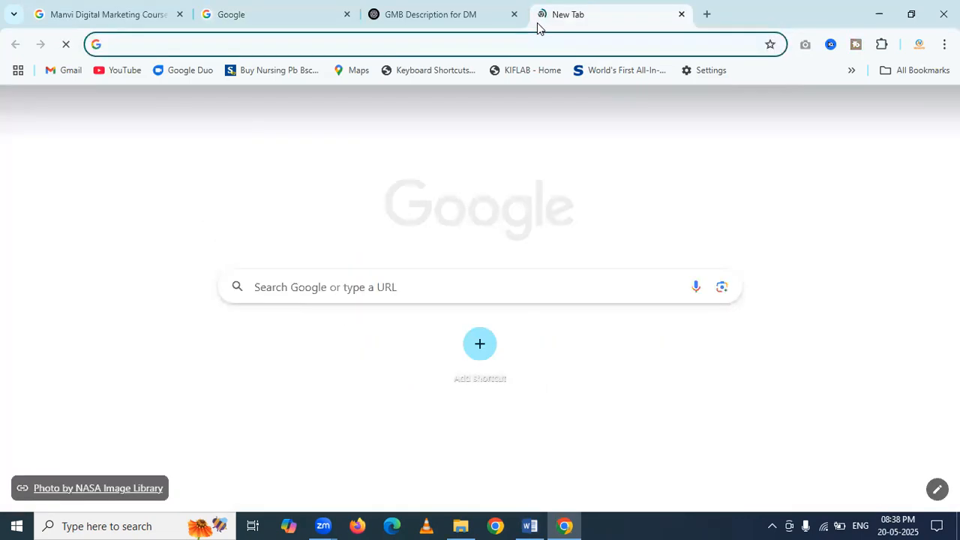
type("ubersuggest")
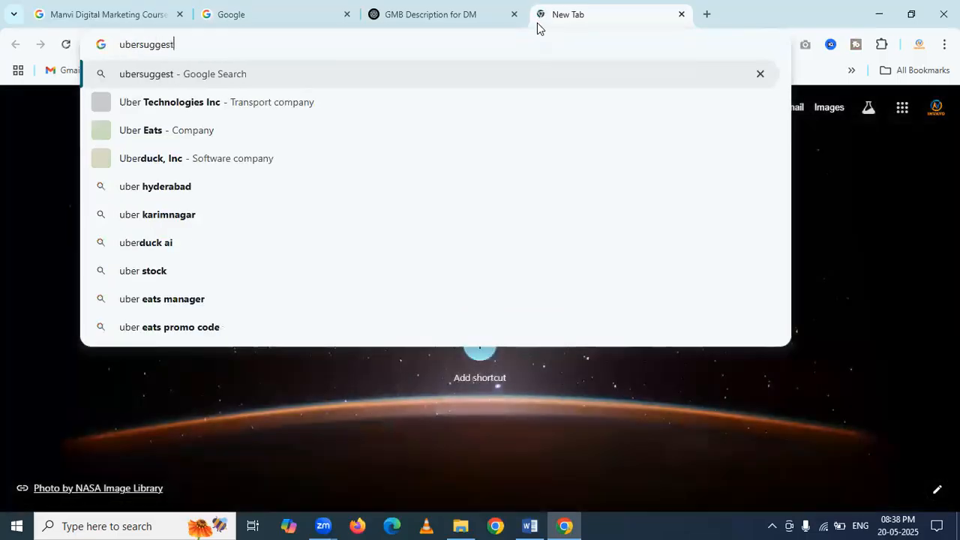
key("Return")
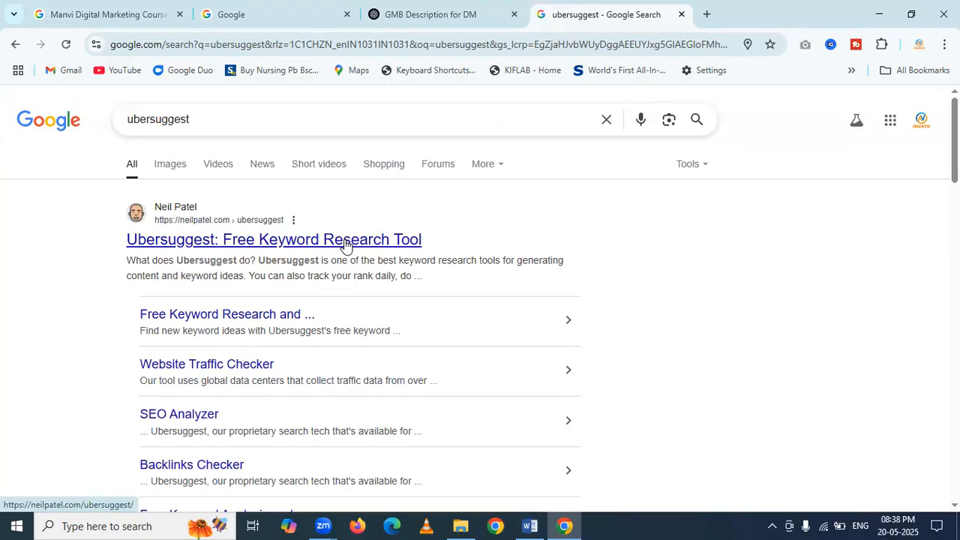
left_click_drag(199, 120, 92, 124)
left_click(69, 237)
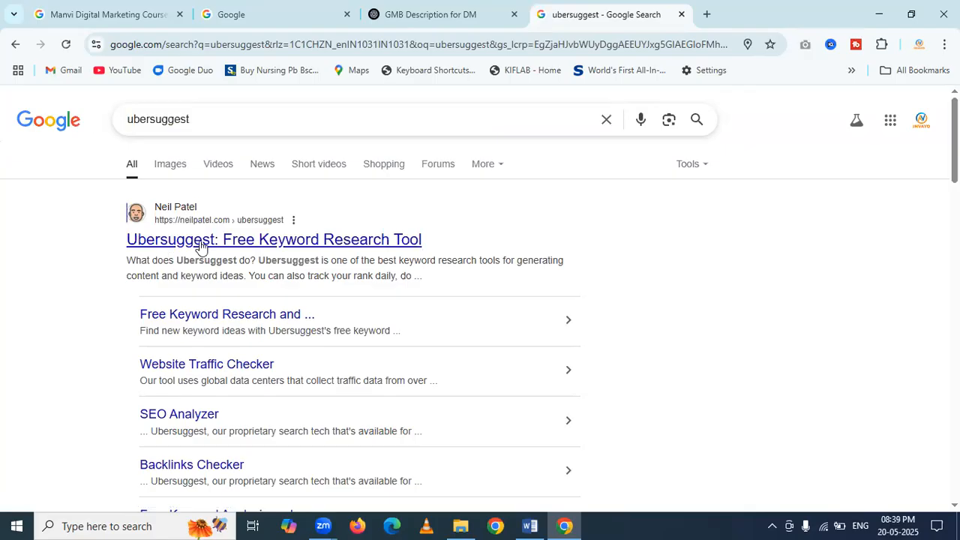
left_click(321, 240)
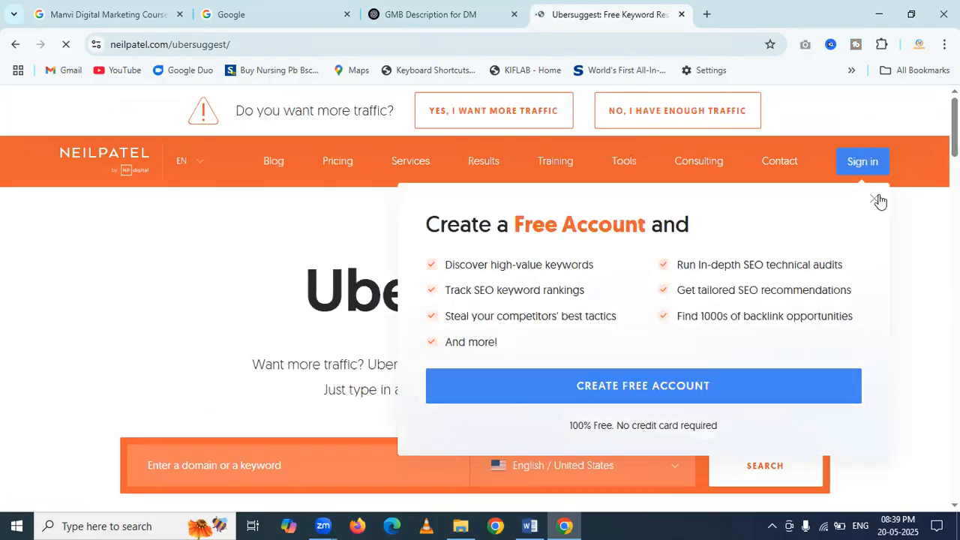
- Dismiss the sign-up and cookie popups and paste 'digital marketing course' into the keyword field
left_click(876, 200)
scroll(155, 249, "down", 1)
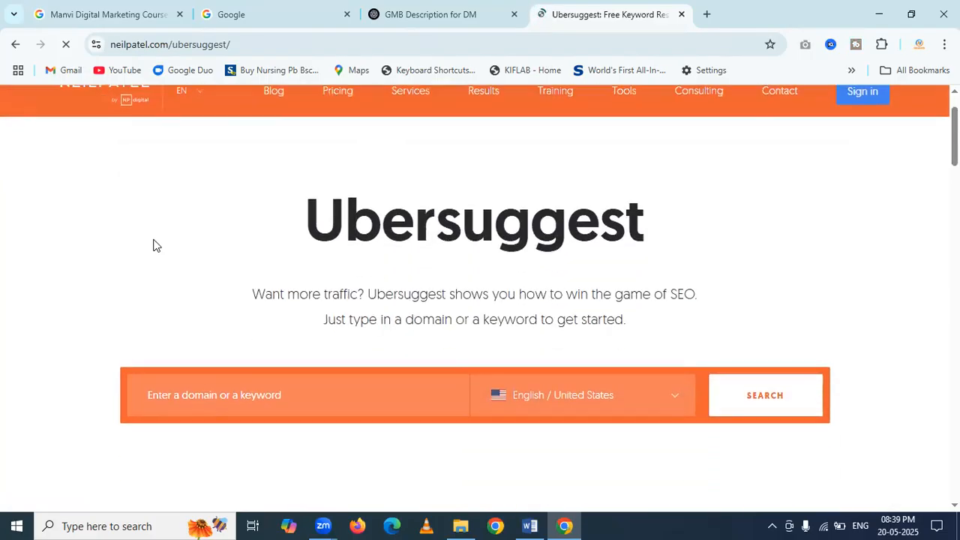
left_click(211, 391)
key("ctrl+v")
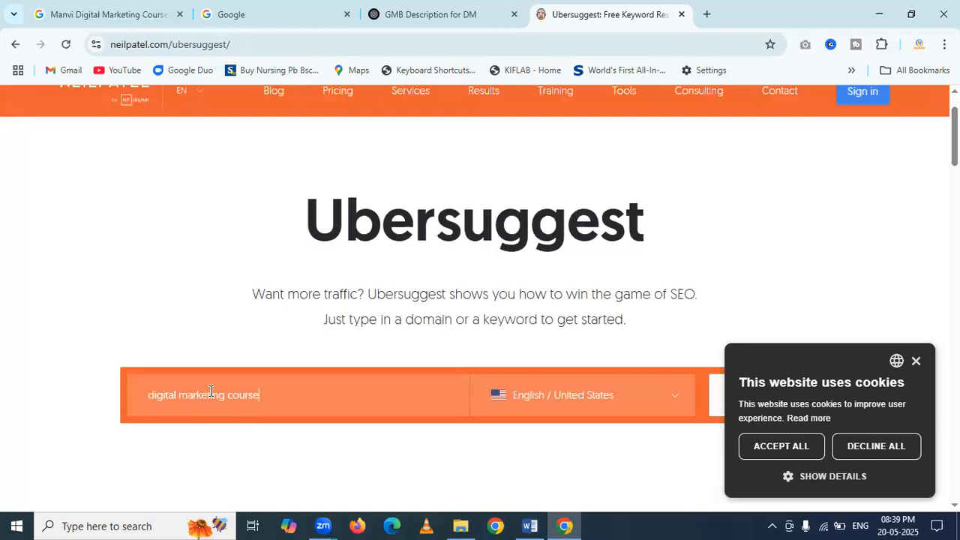
left_click(916, 361)
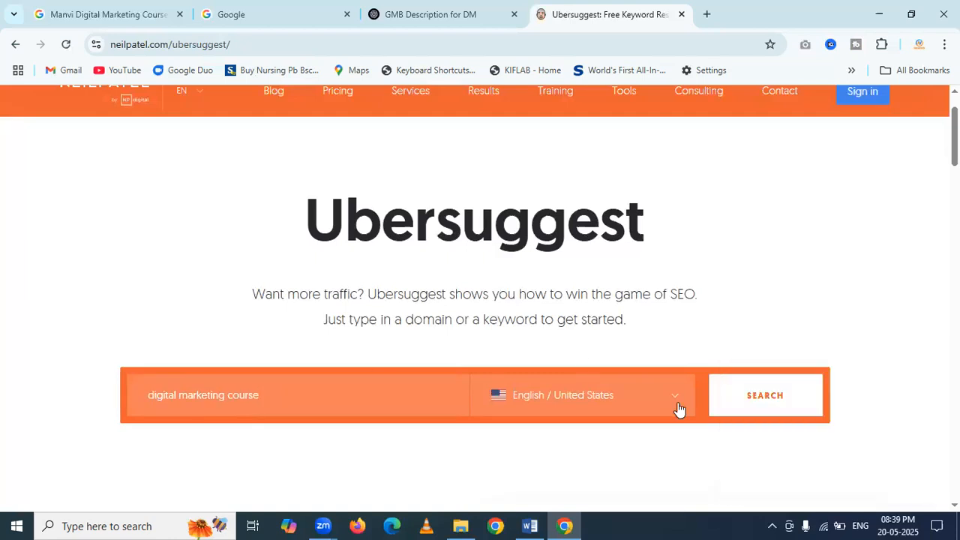
- Set the market to English / India and run the keyword search
left_click(664, 405)
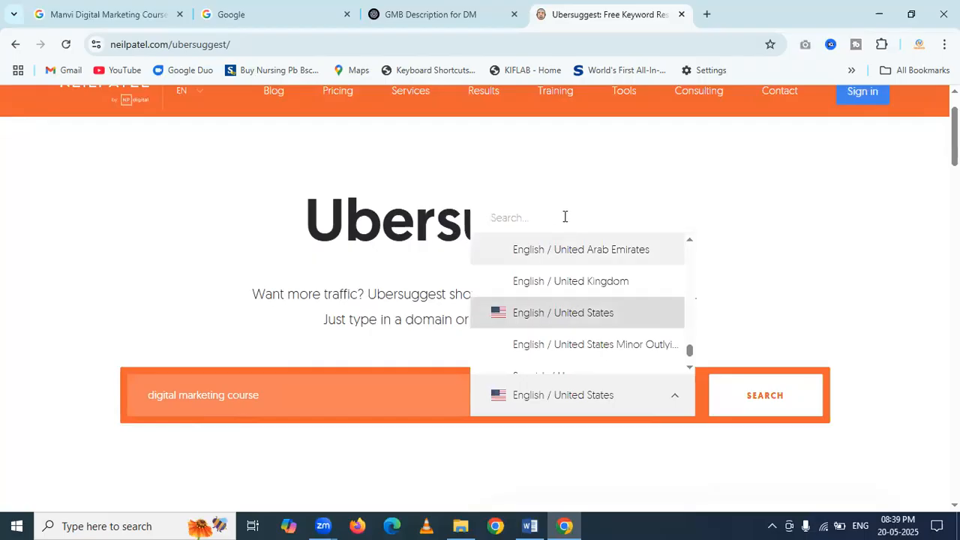
type("india")
left_click(568, 362)
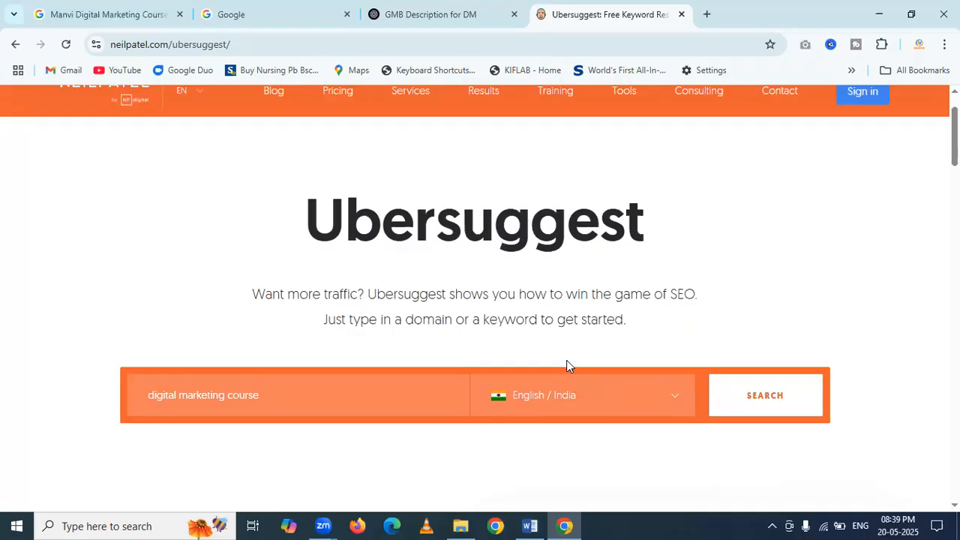
left_click(764, 402)
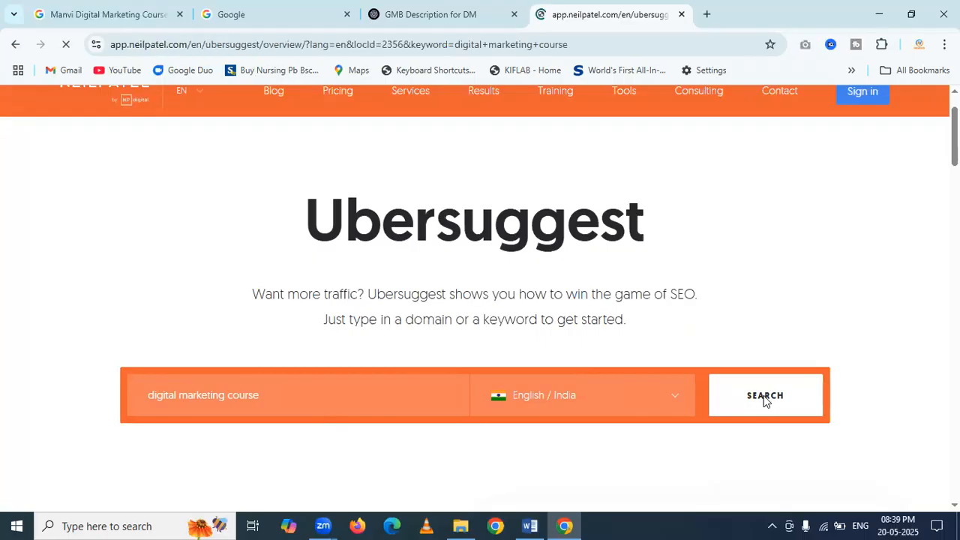
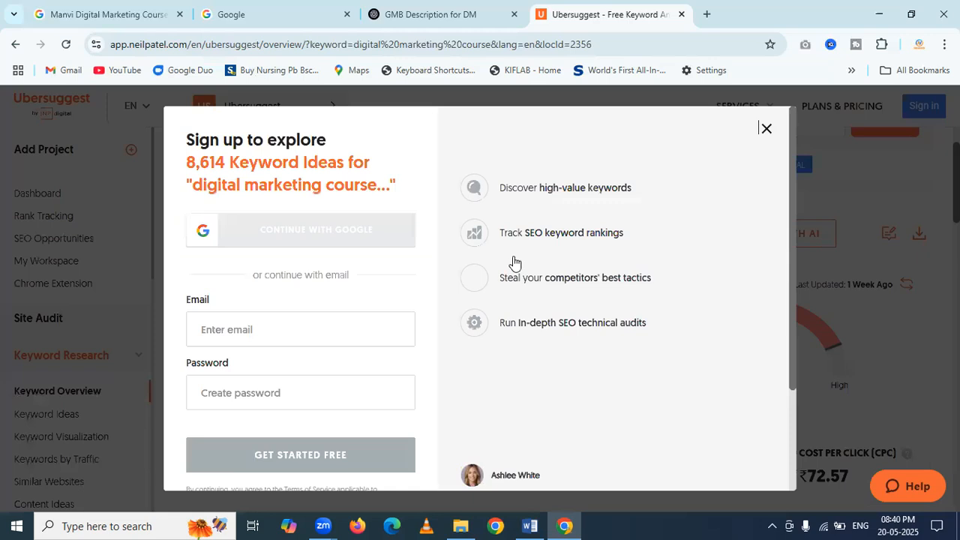
- Scroll through the 'digital marketing course' overview and Keyword Ideas (414 suggestions, 72 questions), then back up
scroll(531, 300, "down", 1)
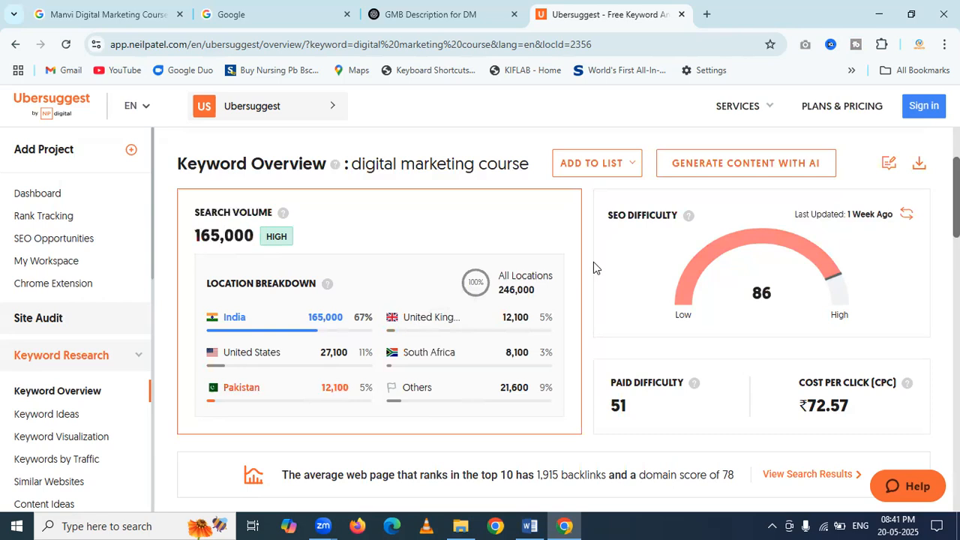
scroll(324, 294, "down", 6)
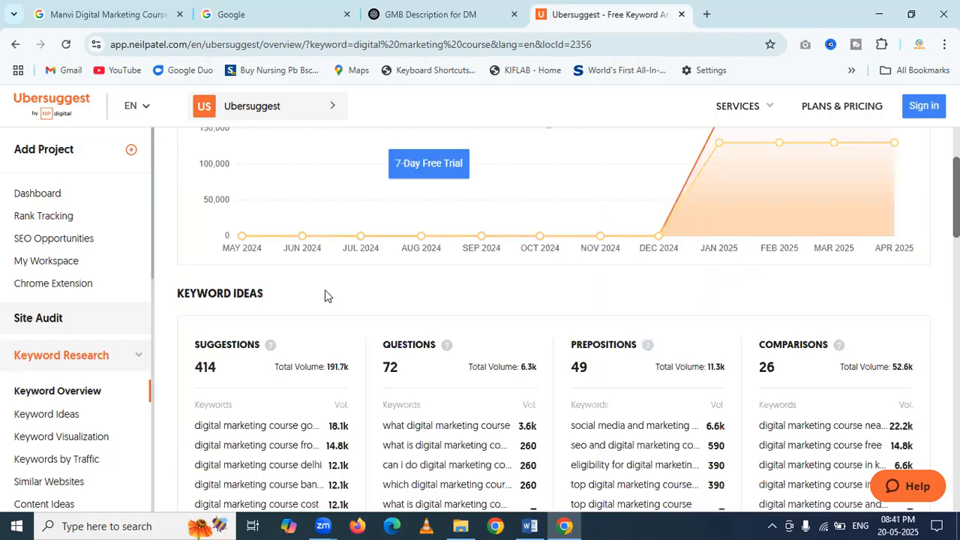
scroll(325, 294, "down", 2)
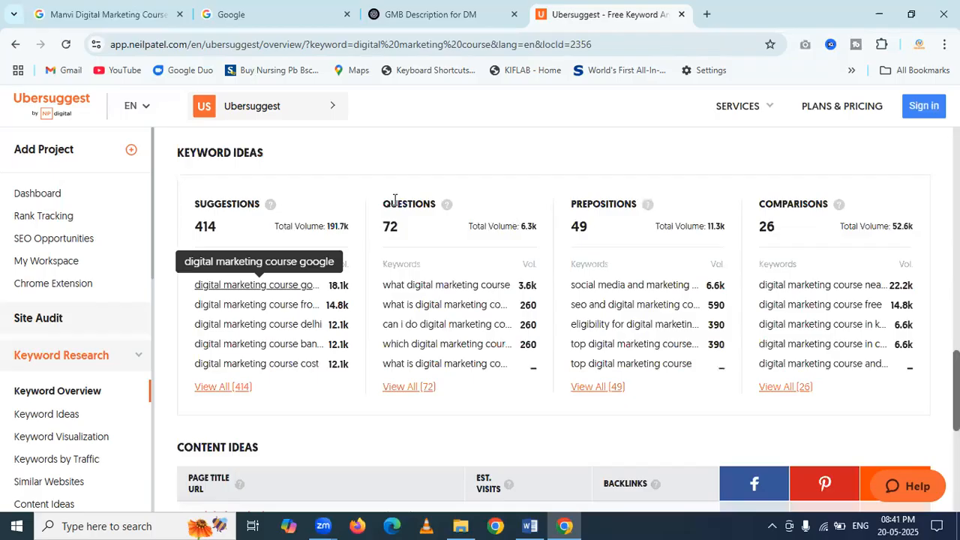
scroll(394, 199, "up", 15)
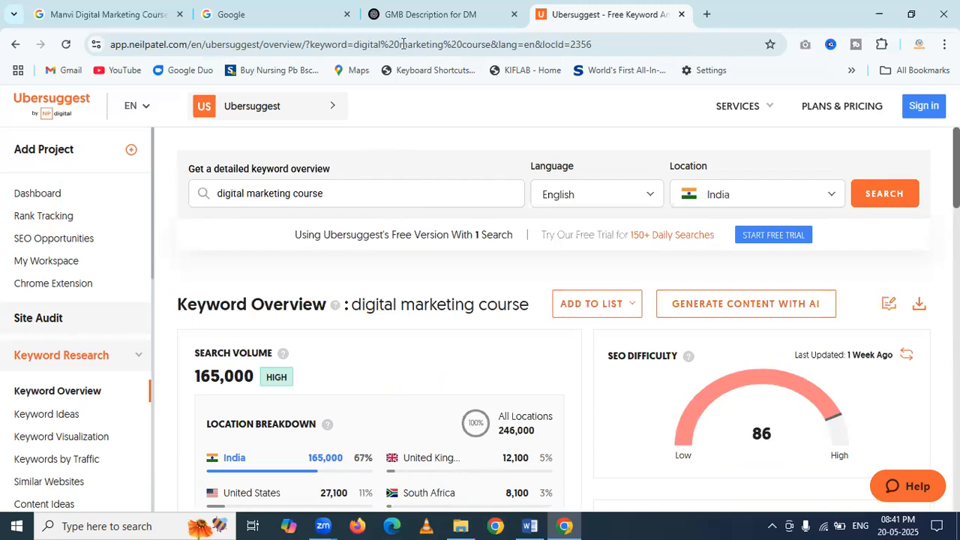
- Search Google for 'google trends' and open the Google Trends website
left_click(404, 43)
type("g")
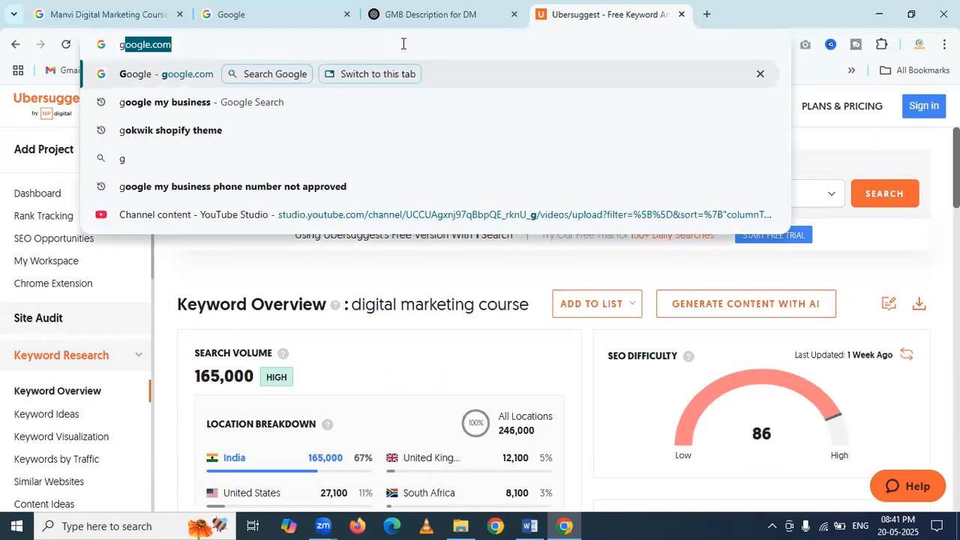
type("oogle tr")
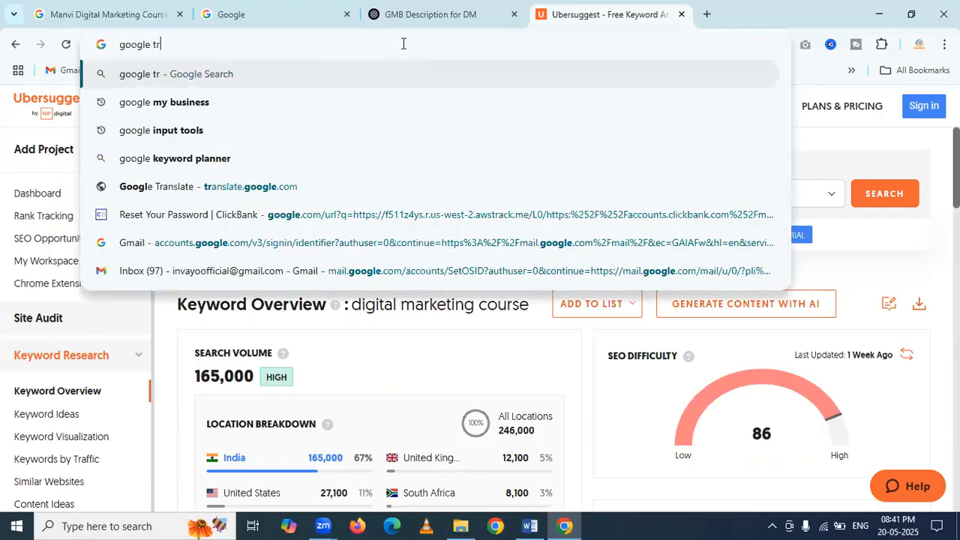
type("ends")
key("Return")
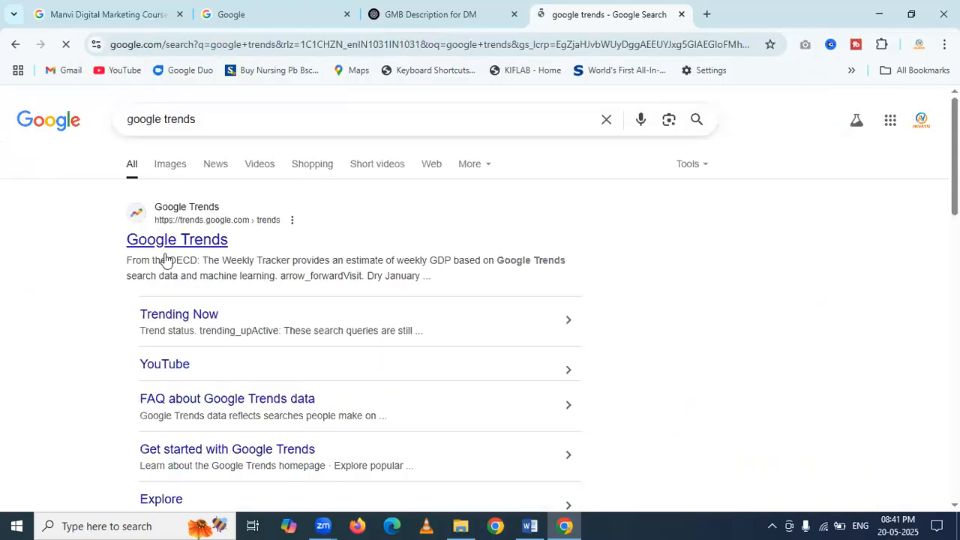
left_click(206, 243)
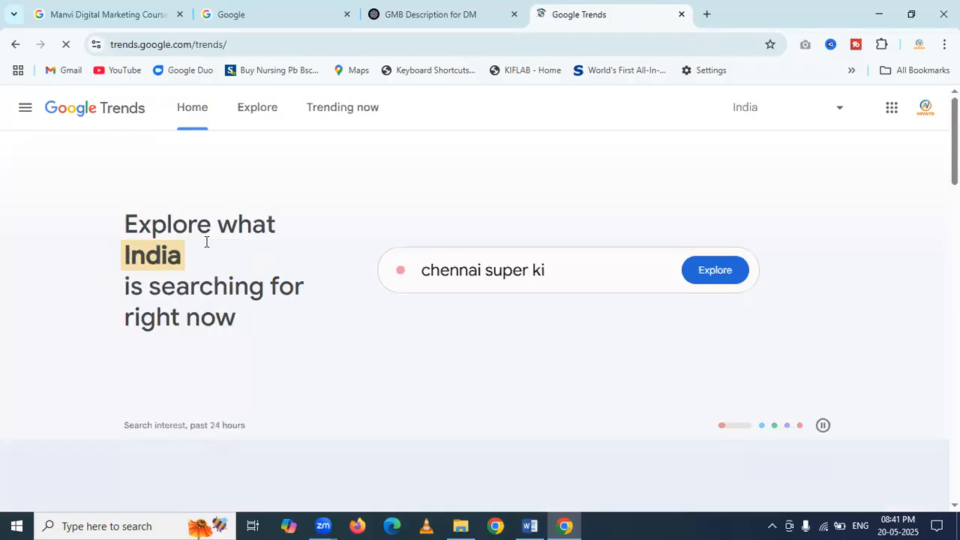
- Explore 'digital marketing course' in Google Trends over the past 12 months
left_click(457, 272)
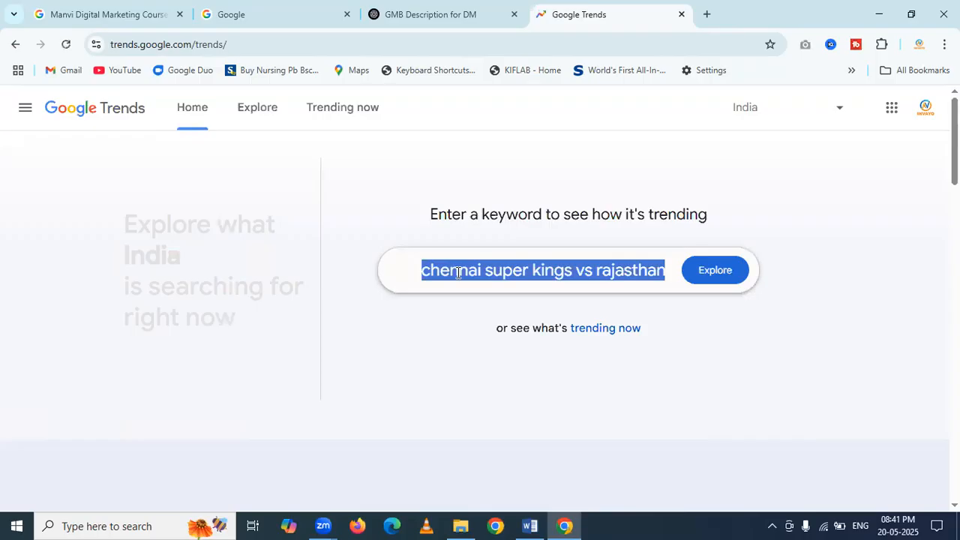
type("digital marketing course")
key("Return")
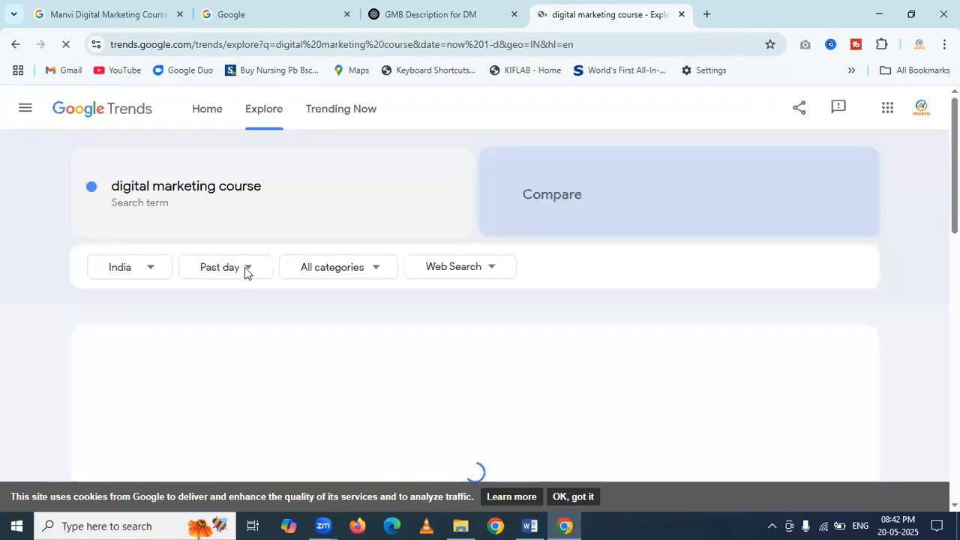
left_click(246, 273)
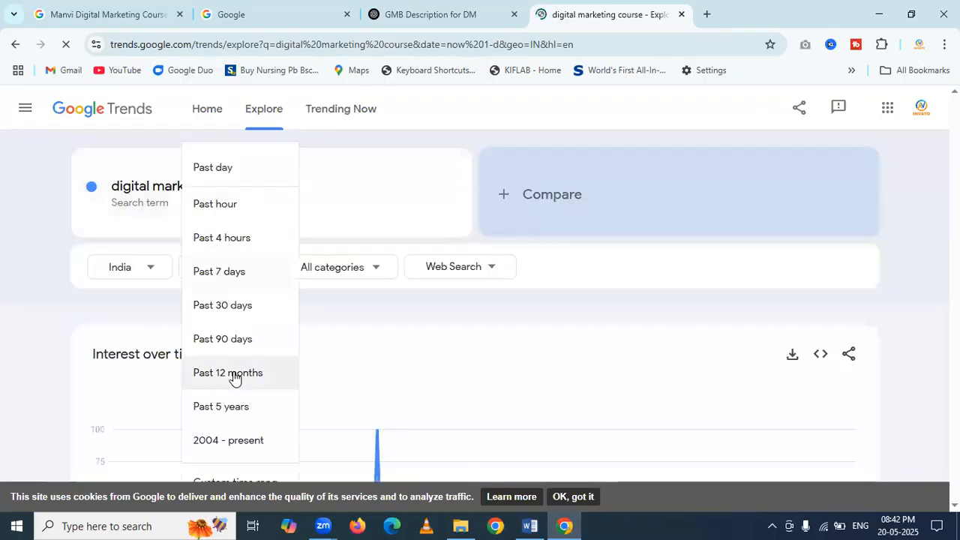
left_click(236, 373)
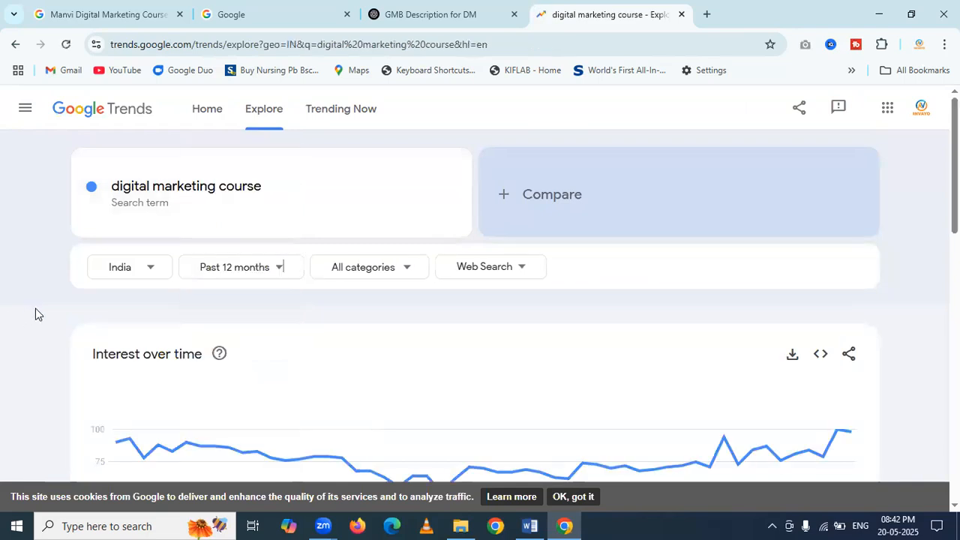
scroll(37, 310, "down", 2)
scroll(105, 237, "down", 1)
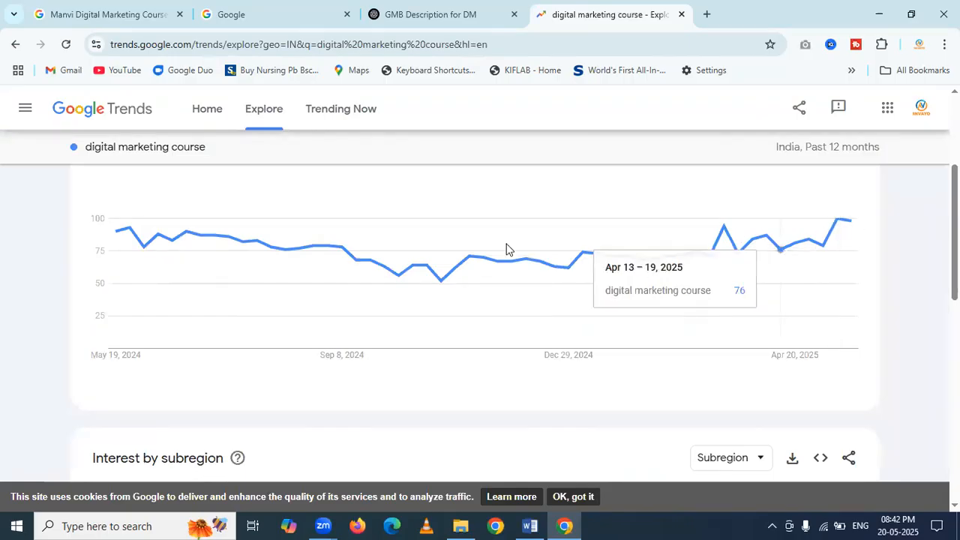
scroll(71, 245, "down", 2)
scroll(71, 240, "down", 1)
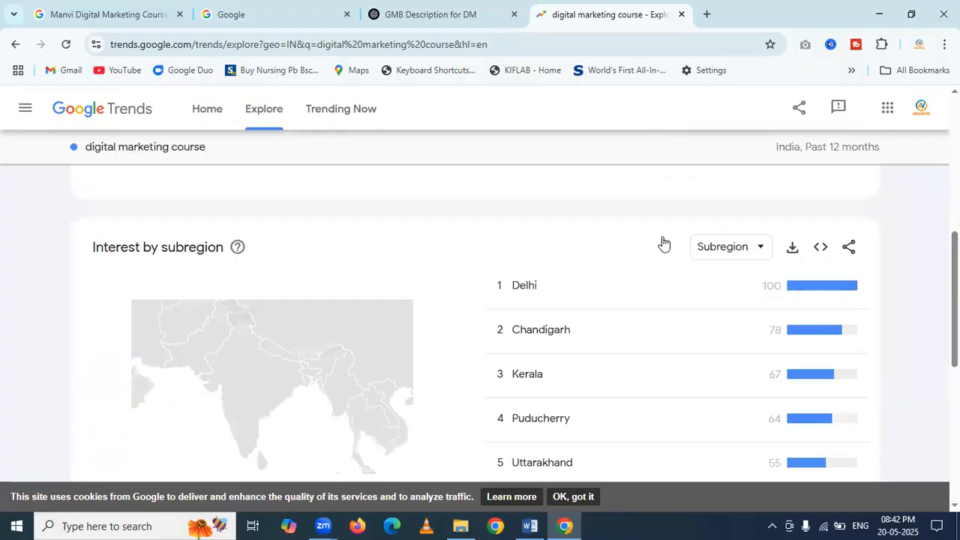
scroll(662, 242, "down", 1)
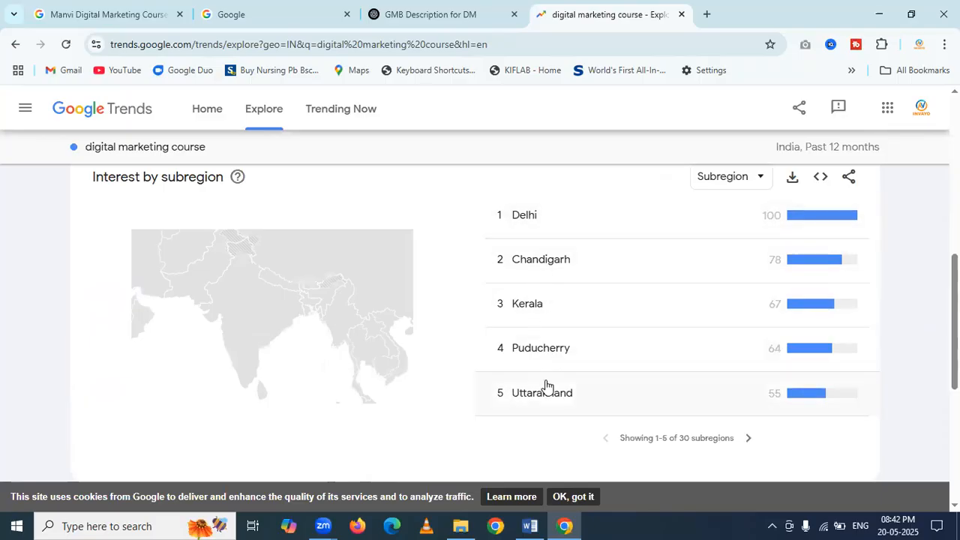
left_click(747, 438)
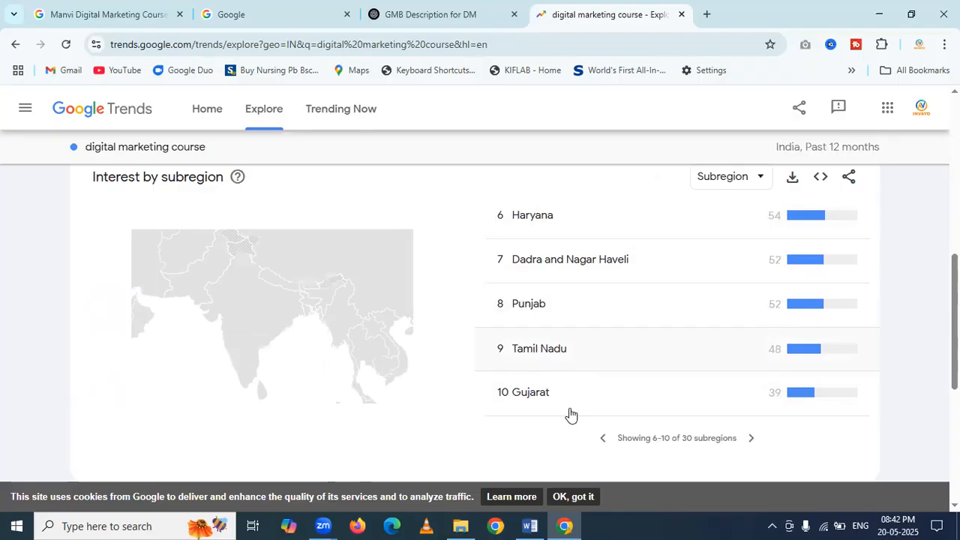
left_click(752, 439)
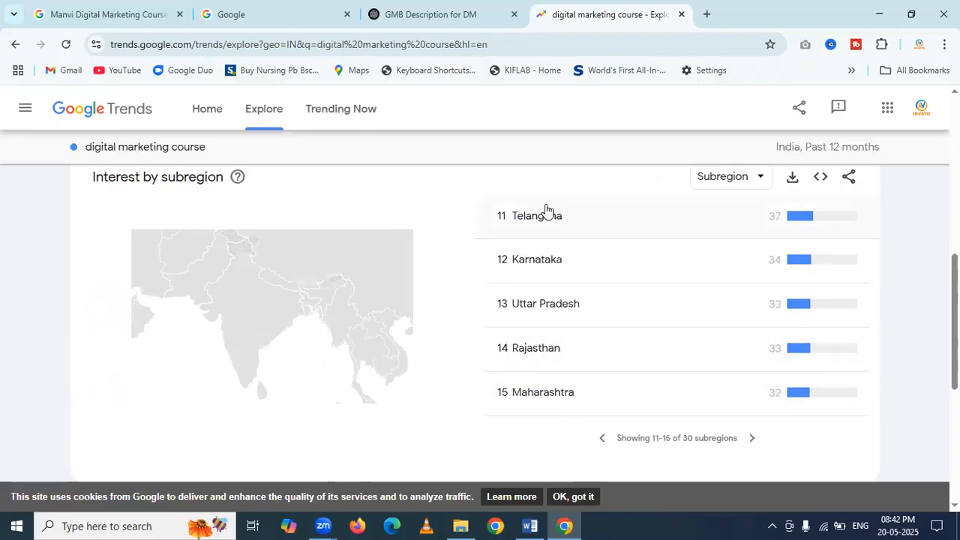
left_click(602, 438)
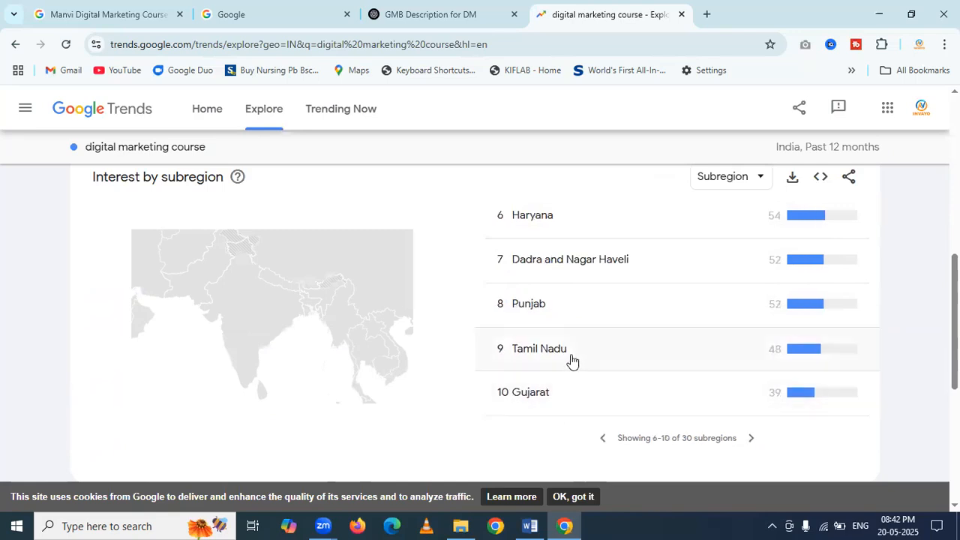
left_click(603, 438)
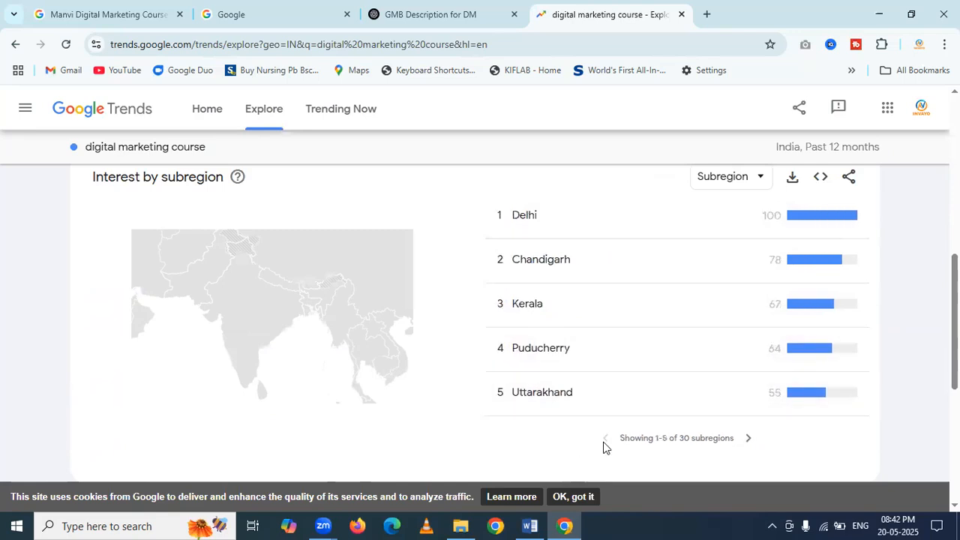
scroll(36, 240, "up", 6)
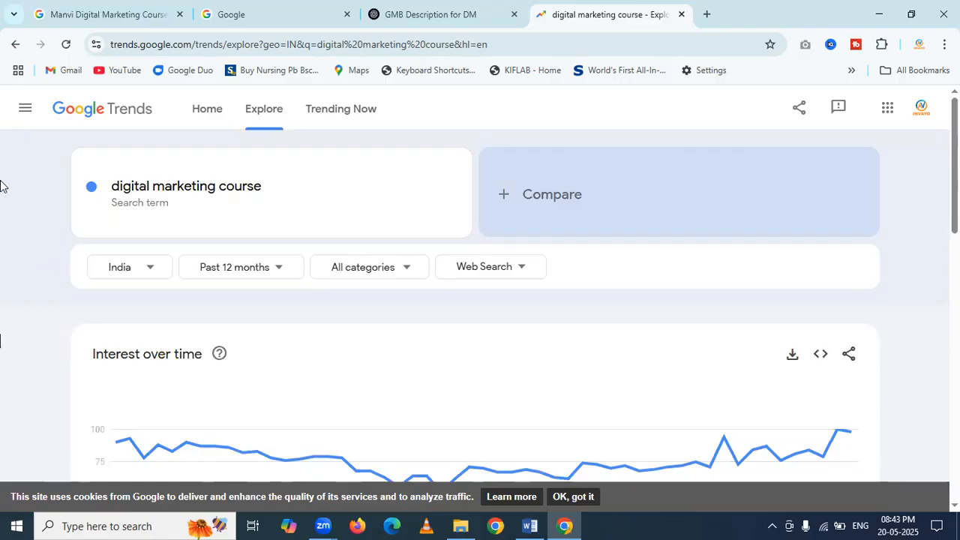
scroll(2, 217, "down", 1)
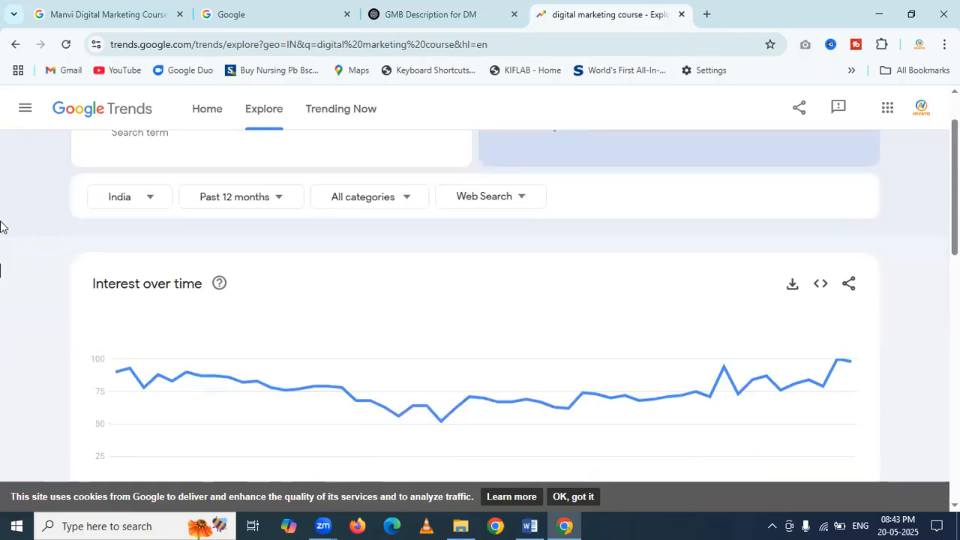
scroll(652, 360, "down", 2)
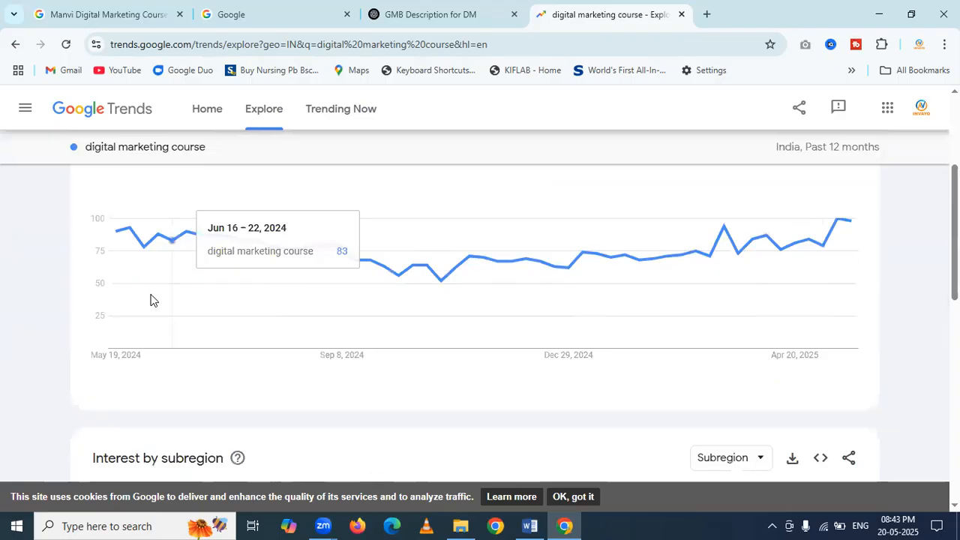
scroll(150, 300, "up", 3)
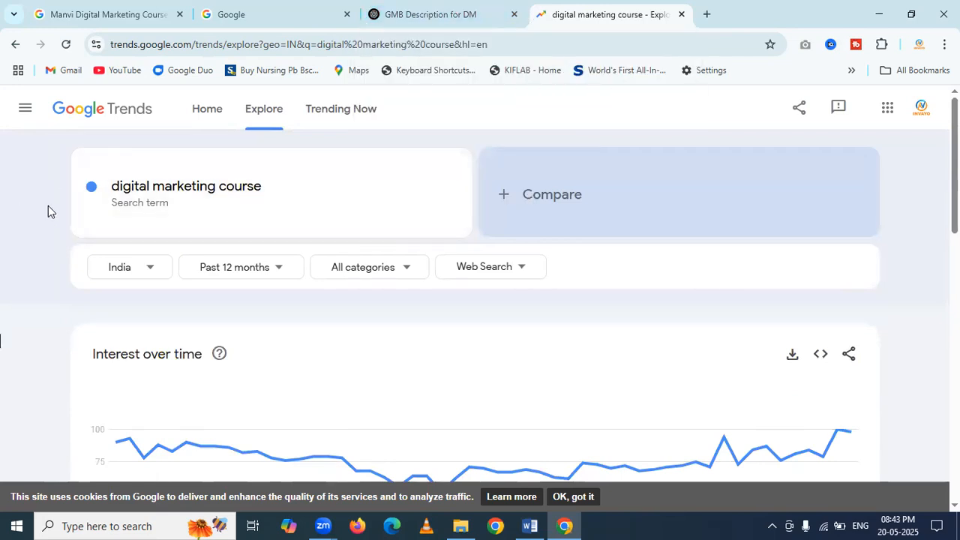
scroll(26, 212, "down", 2)
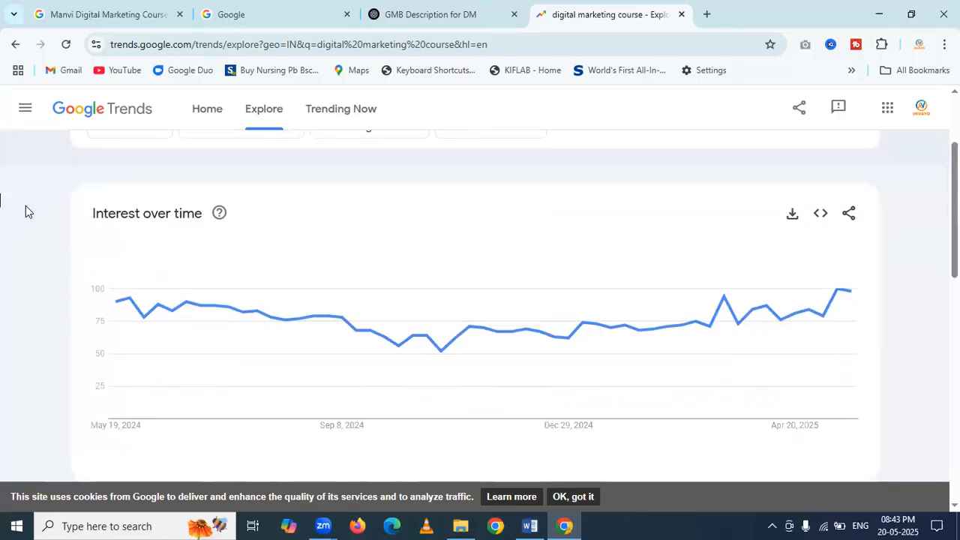
scroll(26, 207, "up", 2)
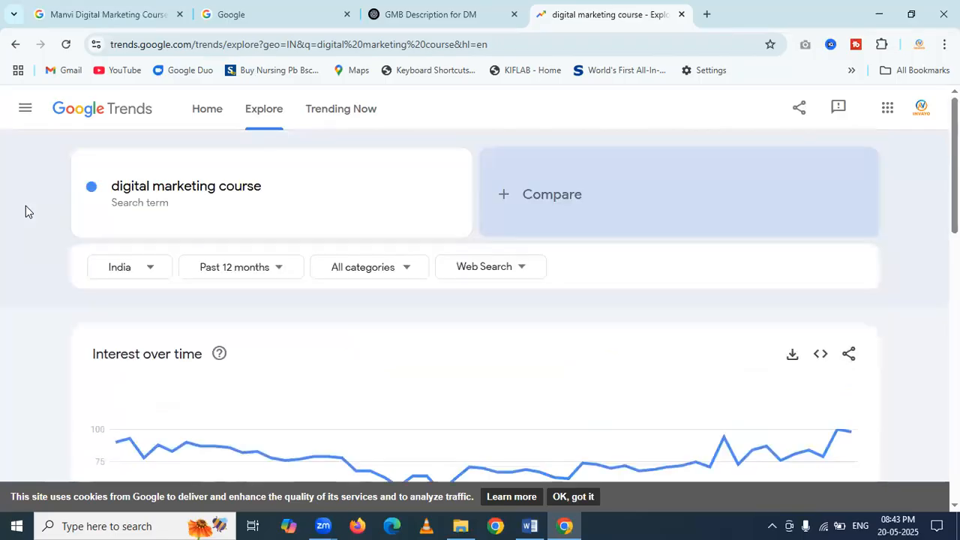
- Check the Geo Tagged item in the GMB checklist, then close the browser's Business information dialog
left_click(110, 17)
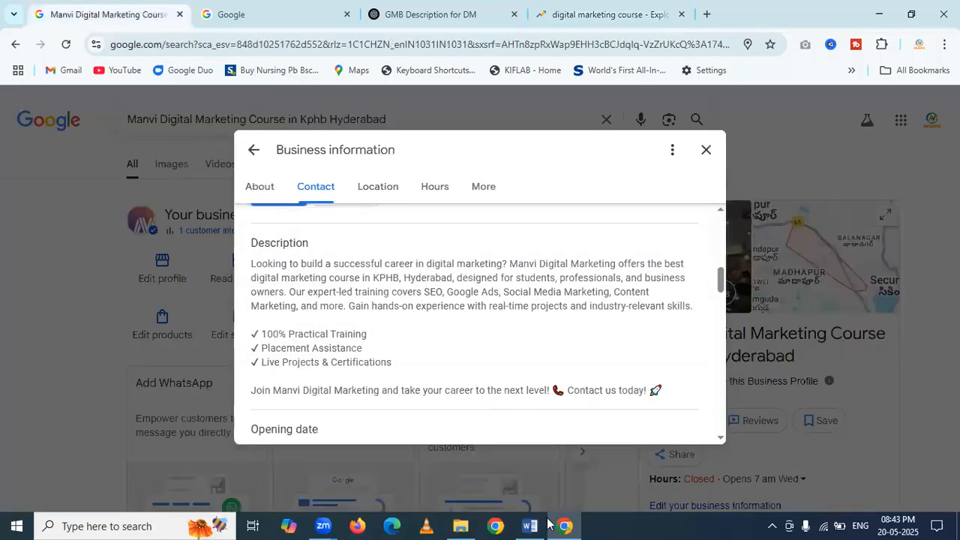
key("alt+Tab")
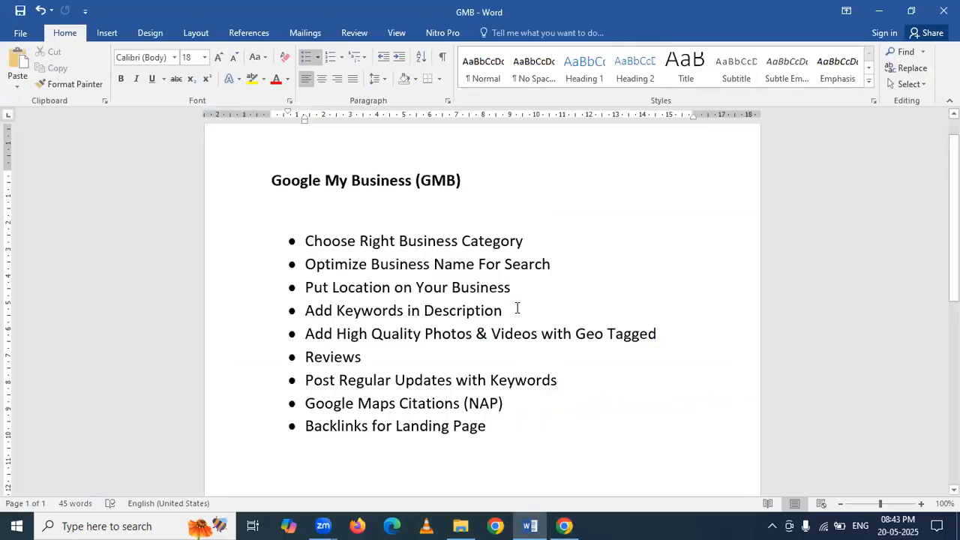
key("alt+Tab")
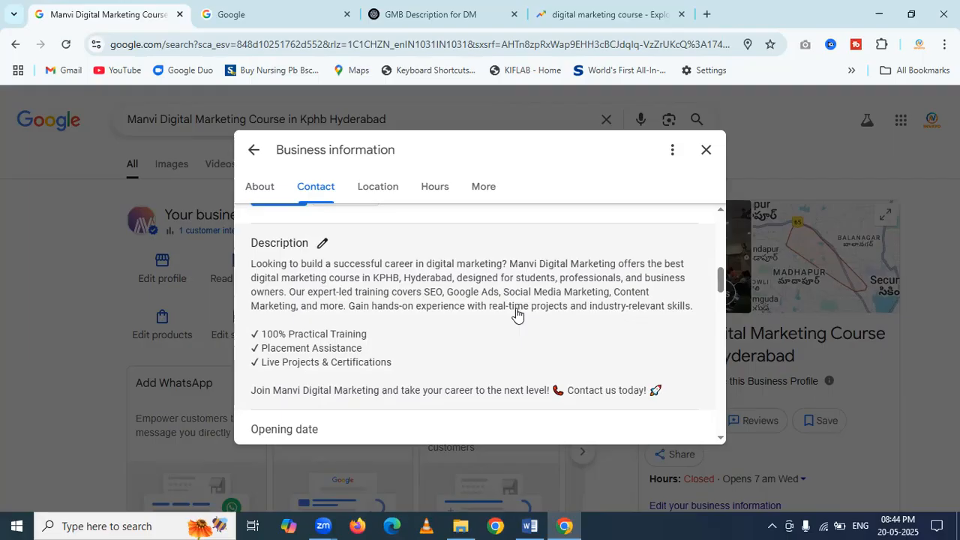
left_click(529, 525)
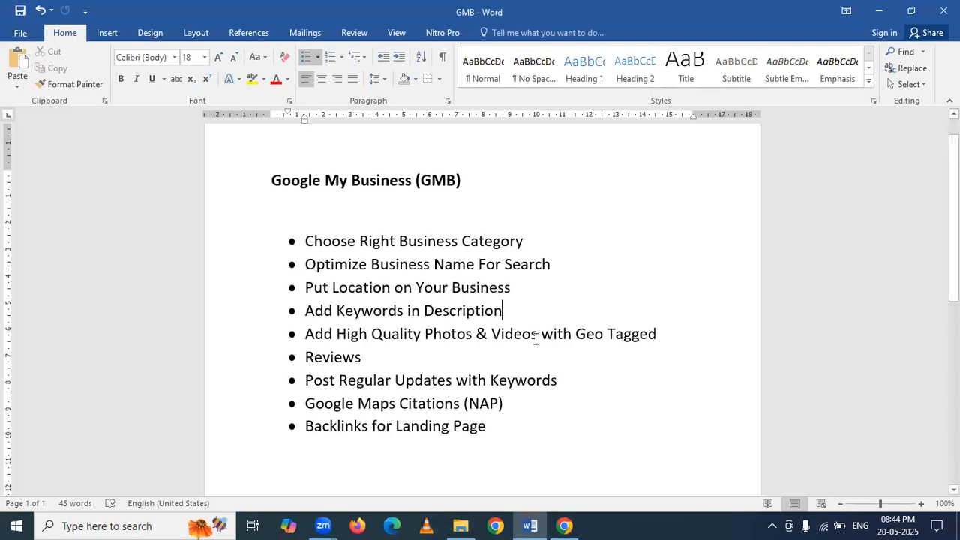
left_click(668, 333)
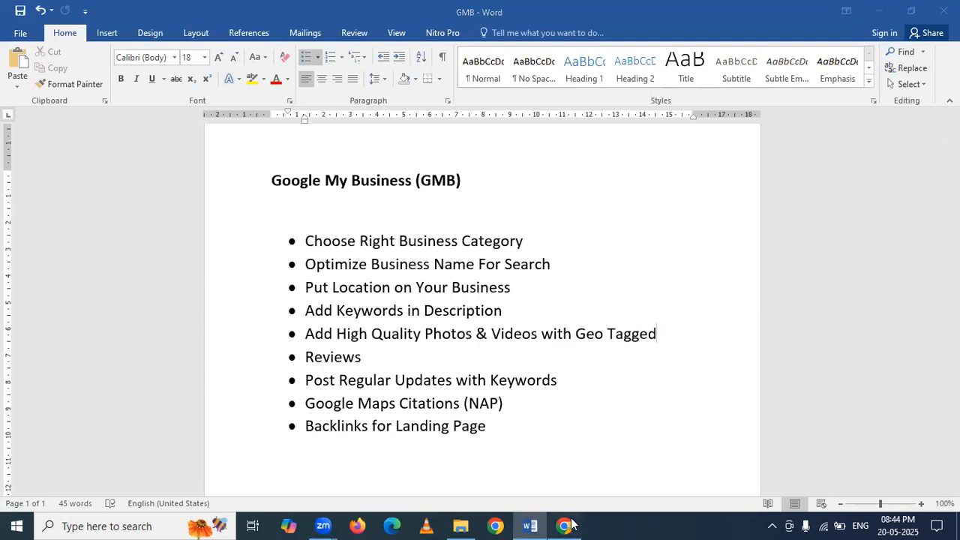
left_click(564, 526)
left_click(705, 151)
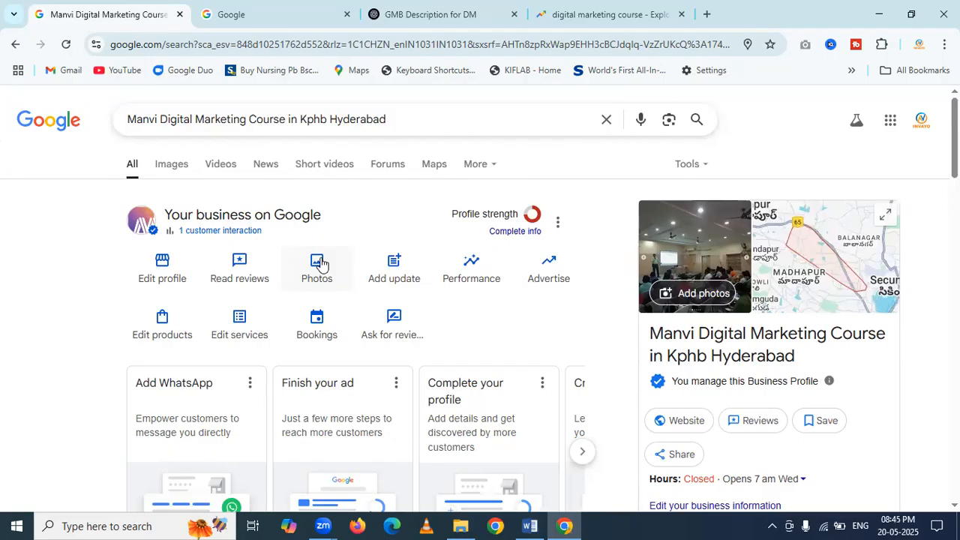
- Close the GMB Description for DM and digital marketing course tabs
left_click(278, 17)
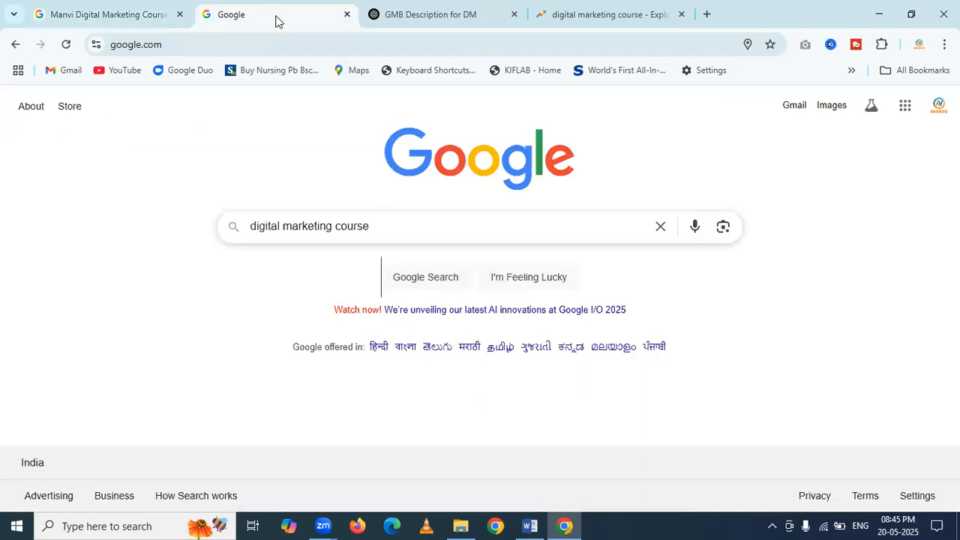
left_click(513, 15)
left_click(513, 15)
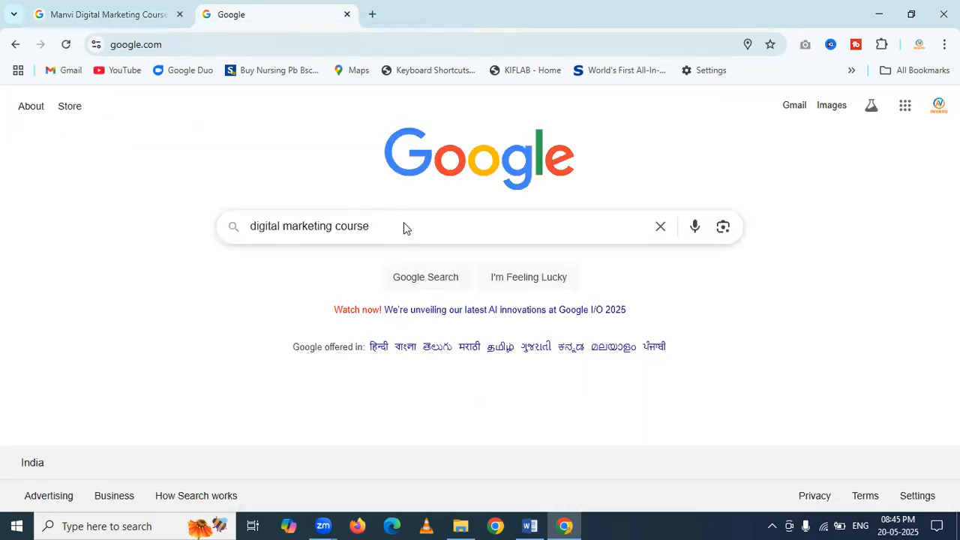
- Search Google for 'geo tagging'
left_click_drag(403, 222, 210, 232)
type("go")
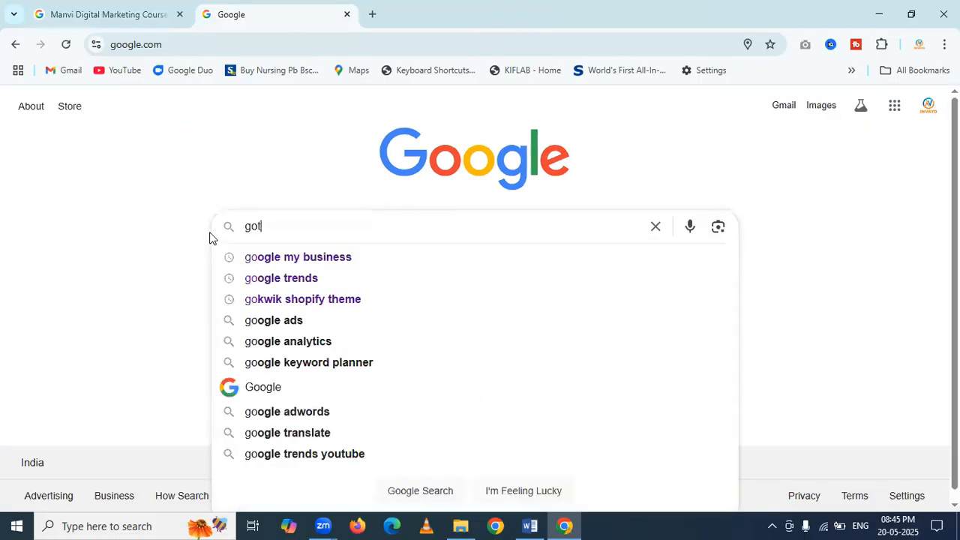
key("BackSpace")
type("eotag")
key("BackSpace")
key("BackSpace")
key("BackSpace")
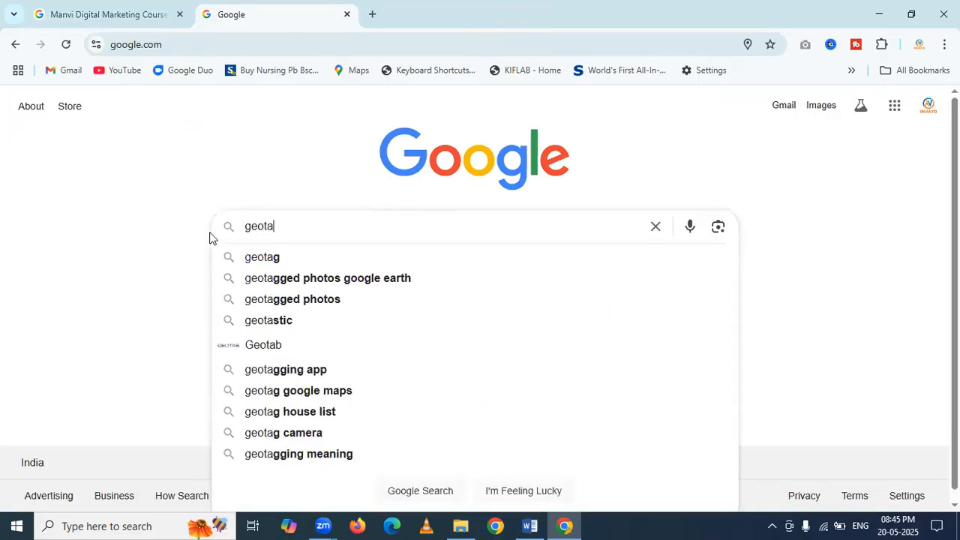
key("Down")
key("Return")
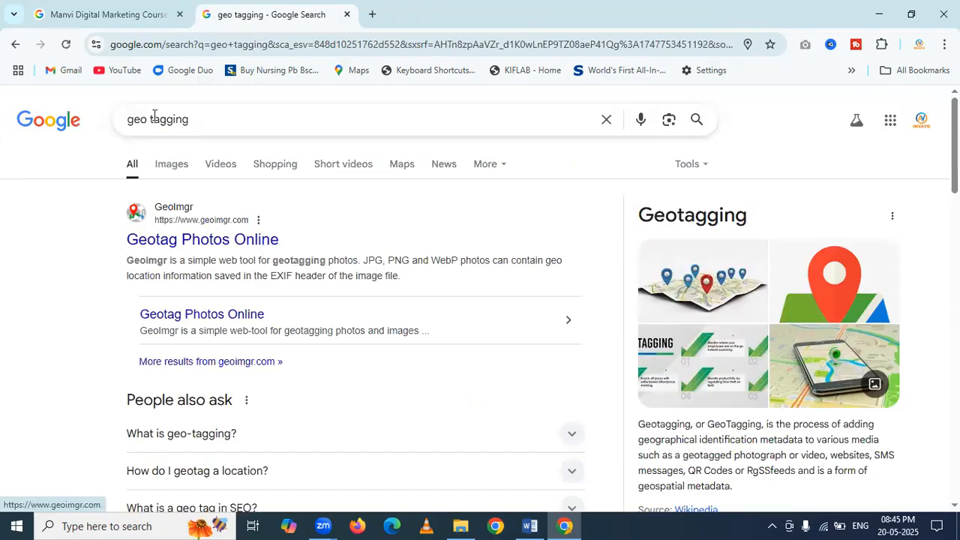
left_click_drag(213, 111, 34, 221)
left_click(30, 255)
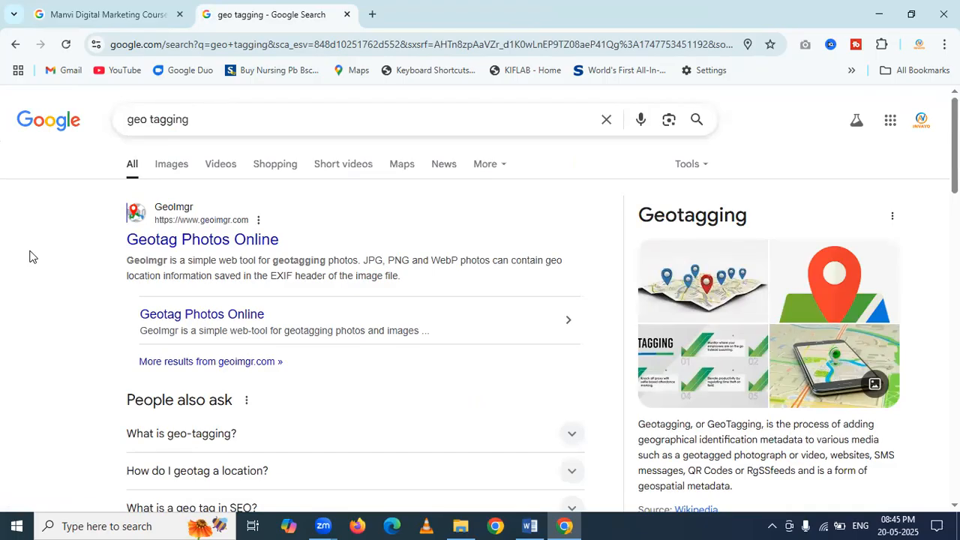
- Open the GeoImgr 'Geotag Photos Online' result from the geo tagging search
left_click(105, 21)
left_click(225, 12)
left_click(139, 8)
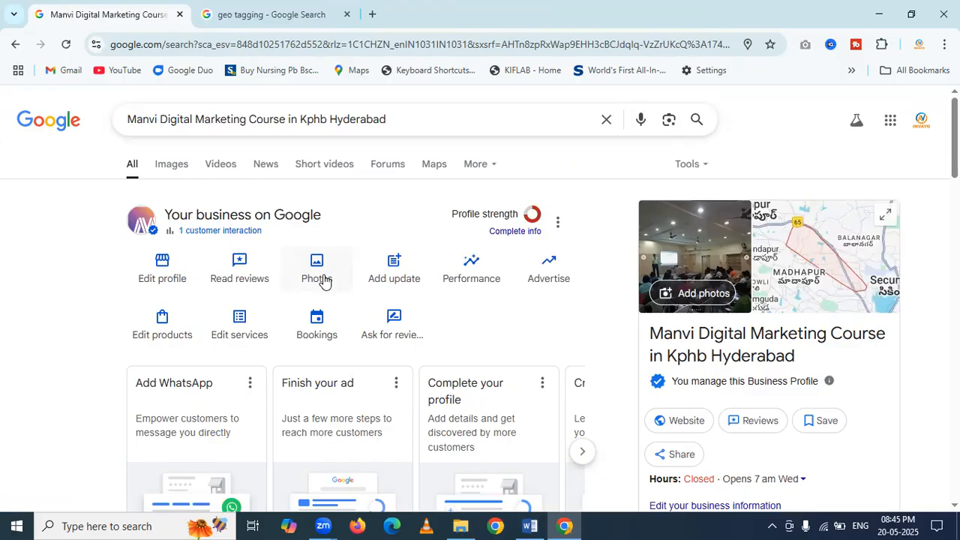
left_click(258, 12)
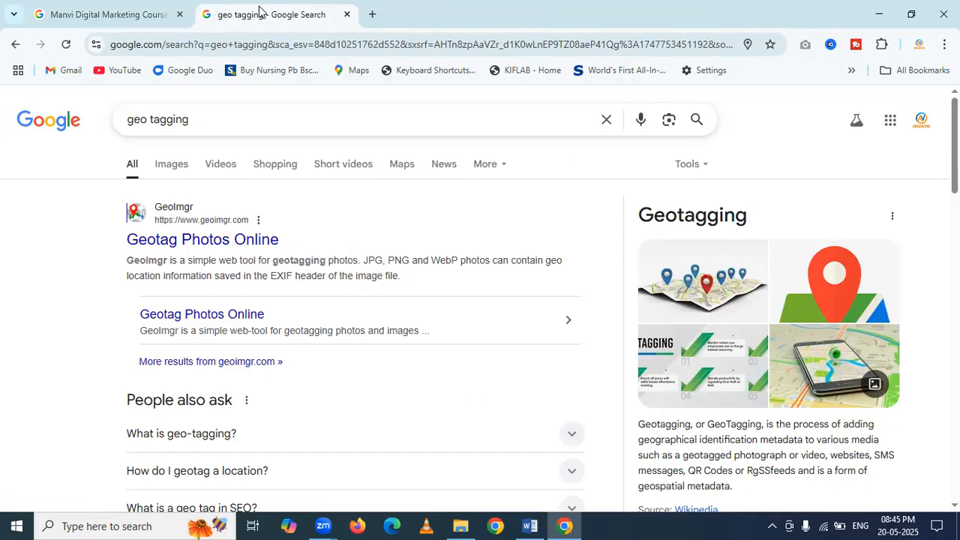
left_click(207, 238)
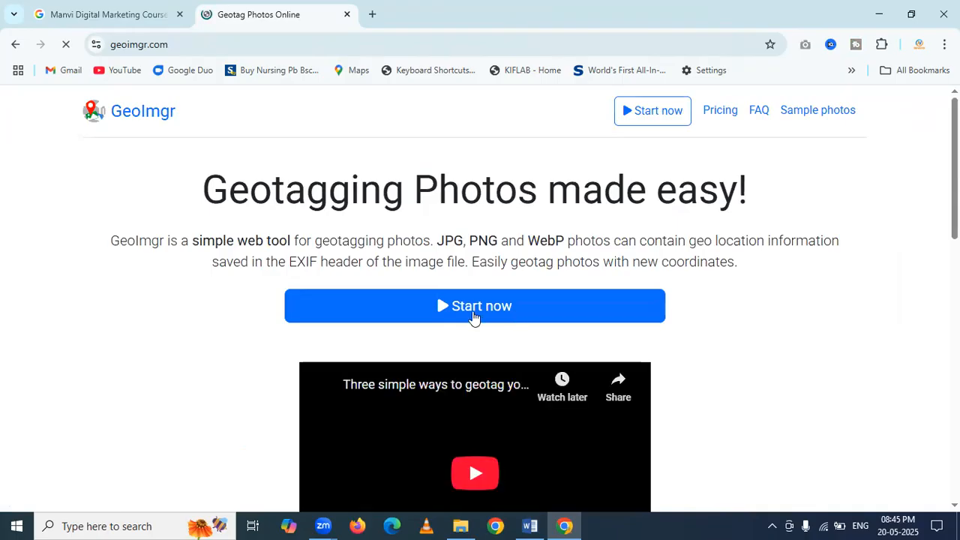
- Start the GeoImgr geotagging tool from its homepage
left_click(473, 317)
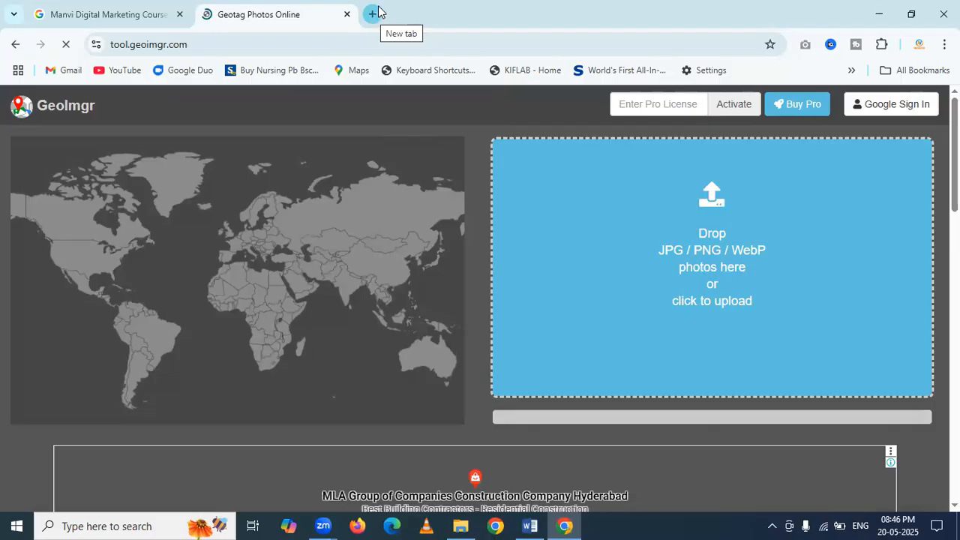
- Look up Kukatpally's coordinates (17.4875° N, 78.3953° E) on Google, then return to GeoImgr
left_click(882, 10)
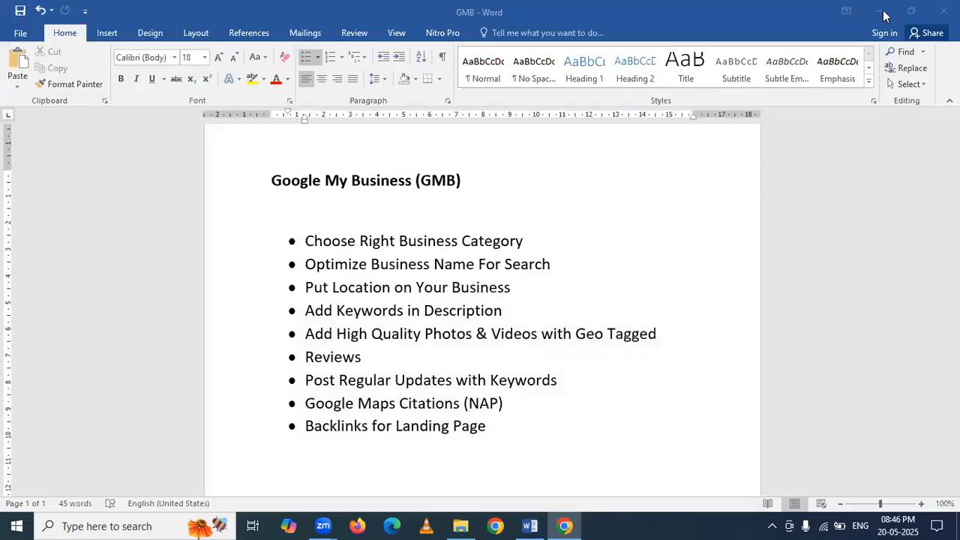
left_click(883, 10)
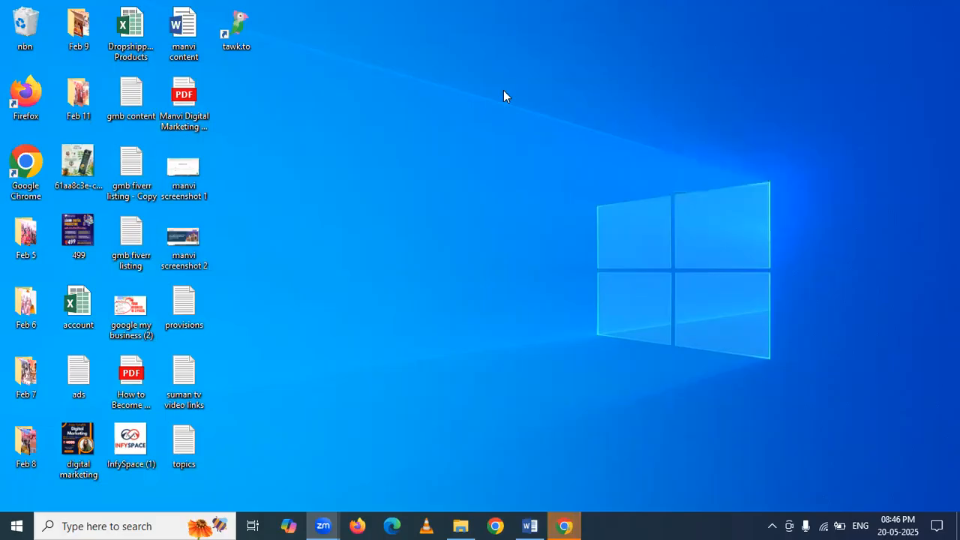
type("la")
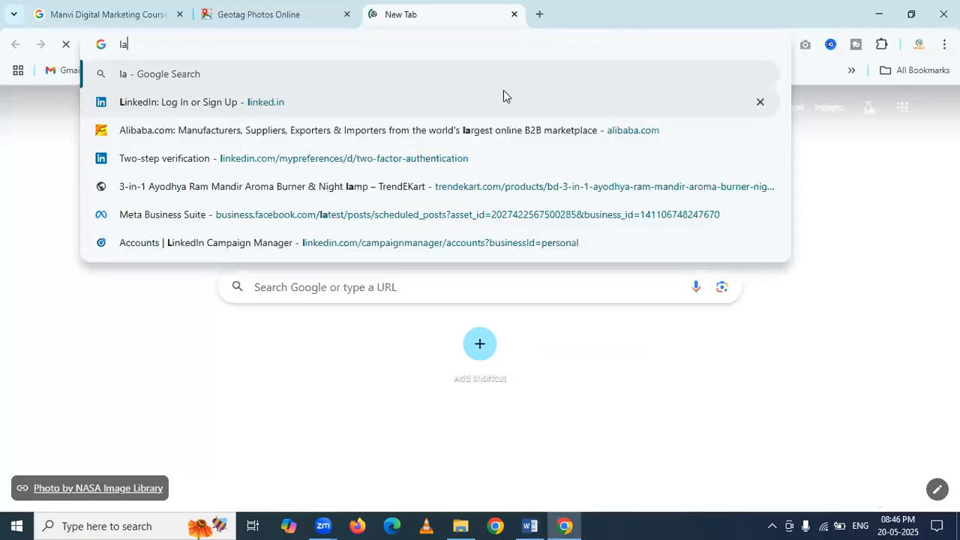
type("tit")
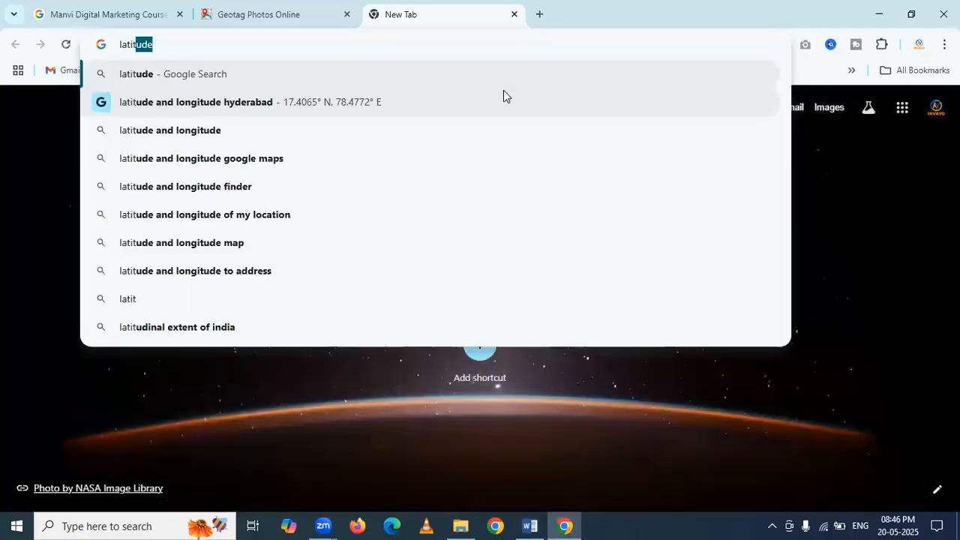
type("ude ")
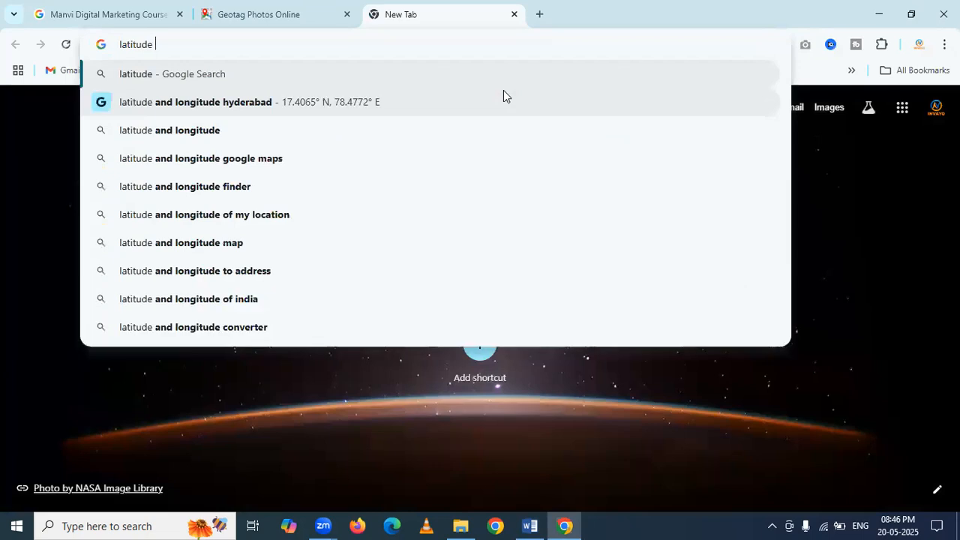
type("and longitude ku")
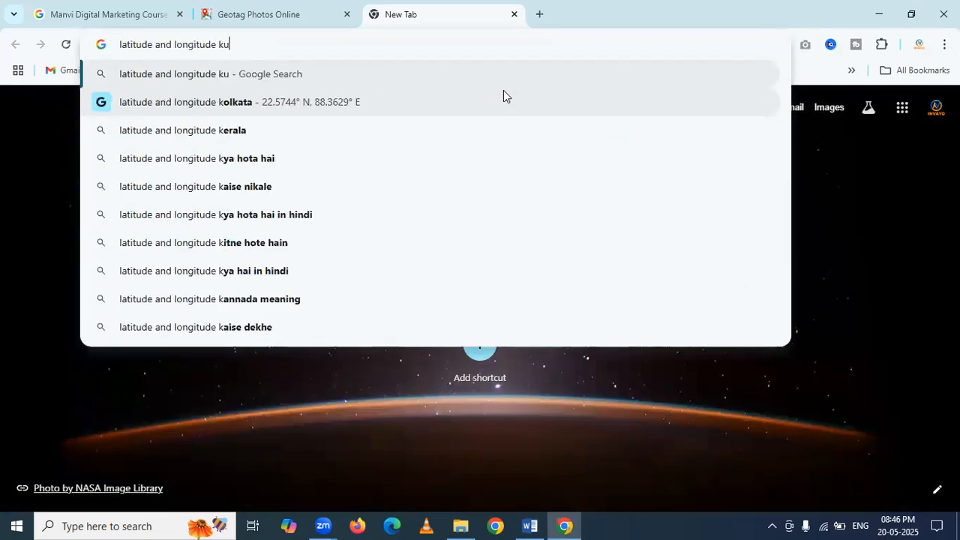
type("katpally&rlz=1C1CHZN_enIN1031IN1031&oq=latitude+and+longitude+kukatpally&gs_lcrp")
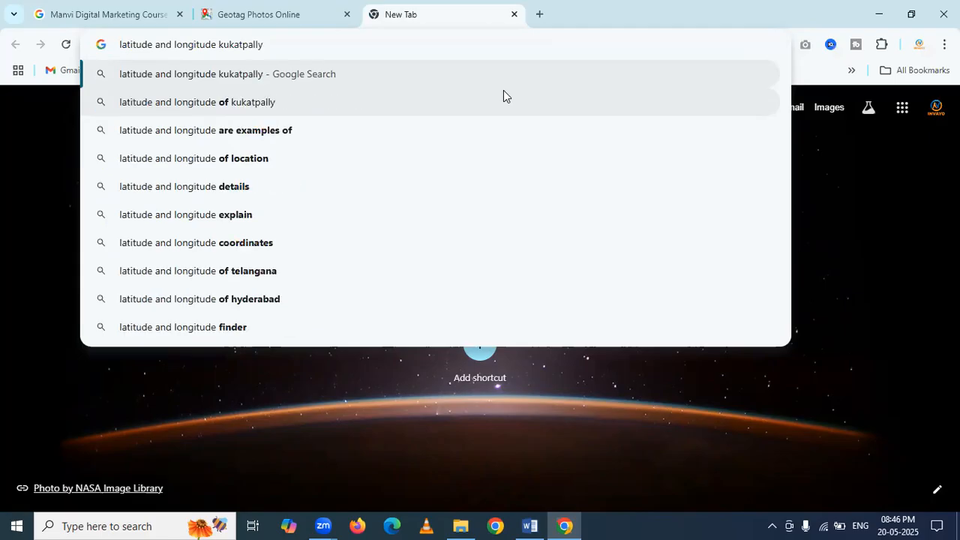
left_click(199, 105)
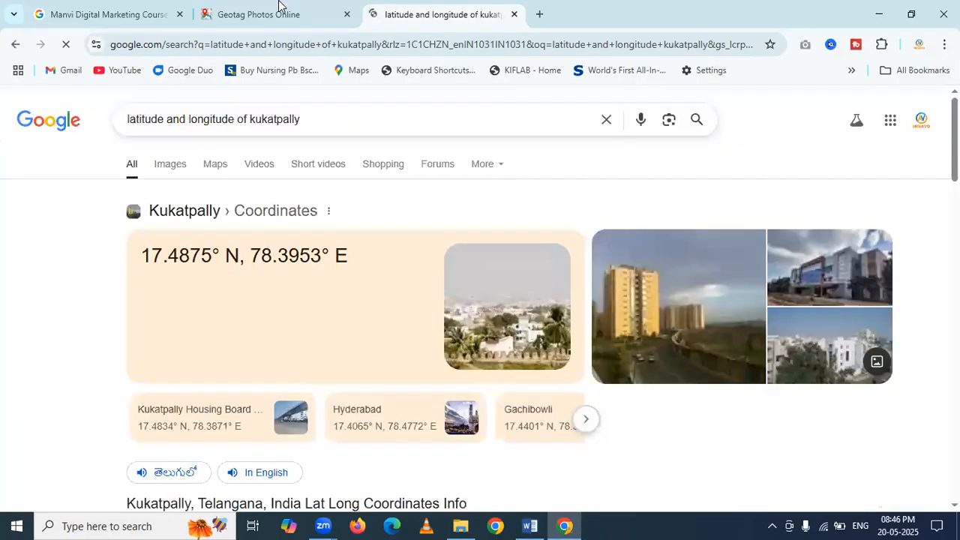
left_click(279, 6)
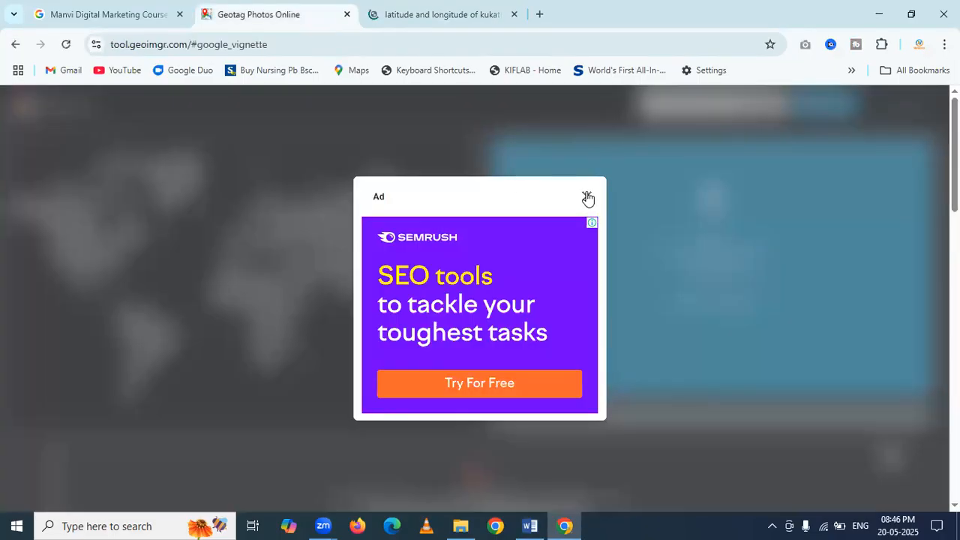
- Dismiss the ad and upload 'Copy of DM Banner' from Downloads to GeoImgr
left_click(587, 197)
left_click(684, 261)
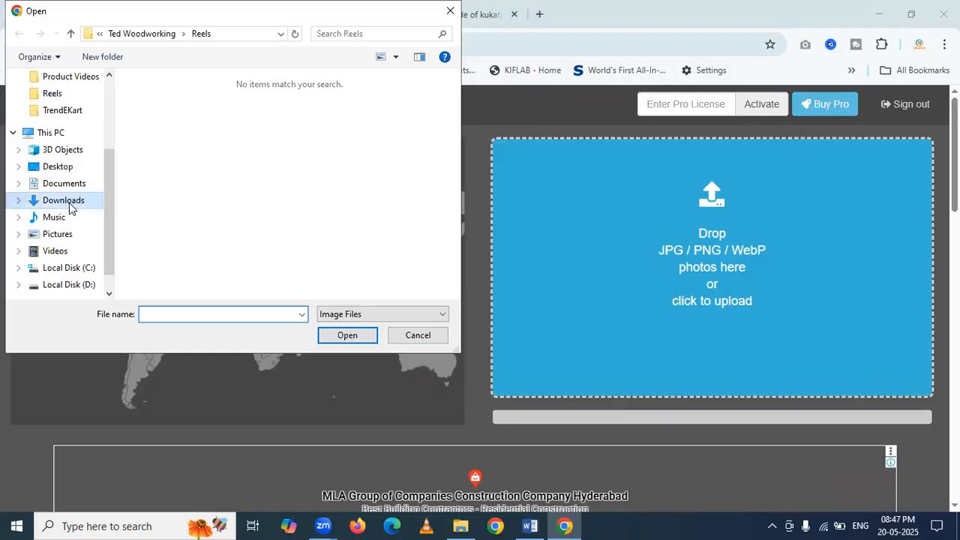
left_click(68, 207)
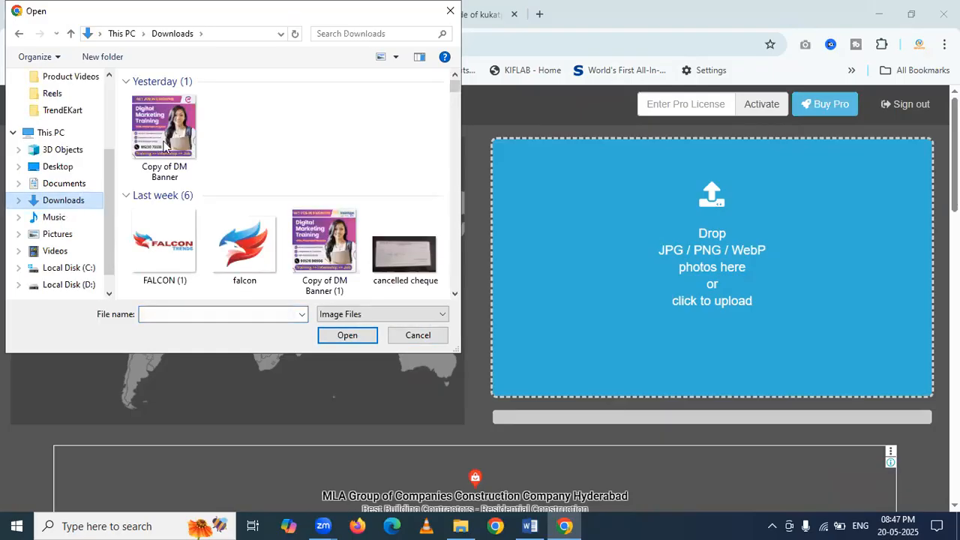
left_click(169, 142)
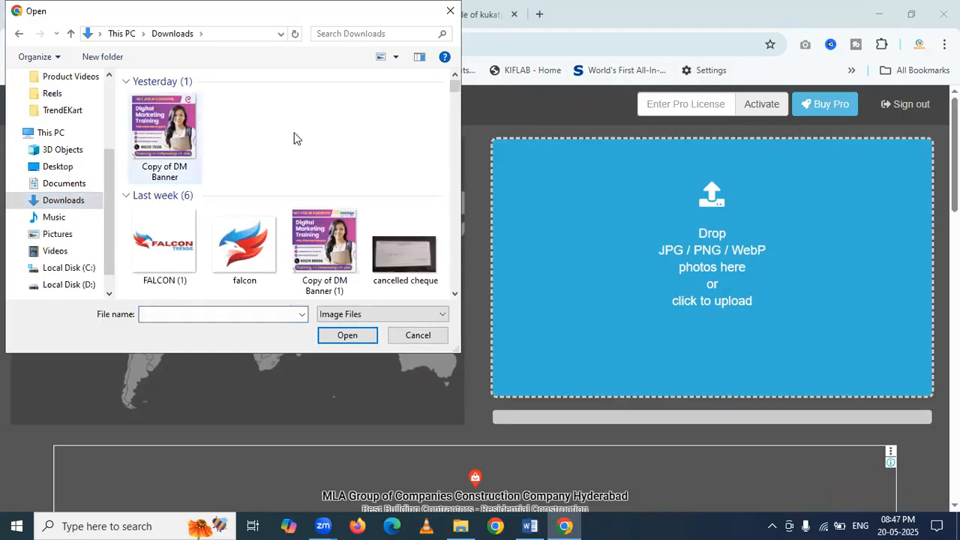
left_click(347, 336)
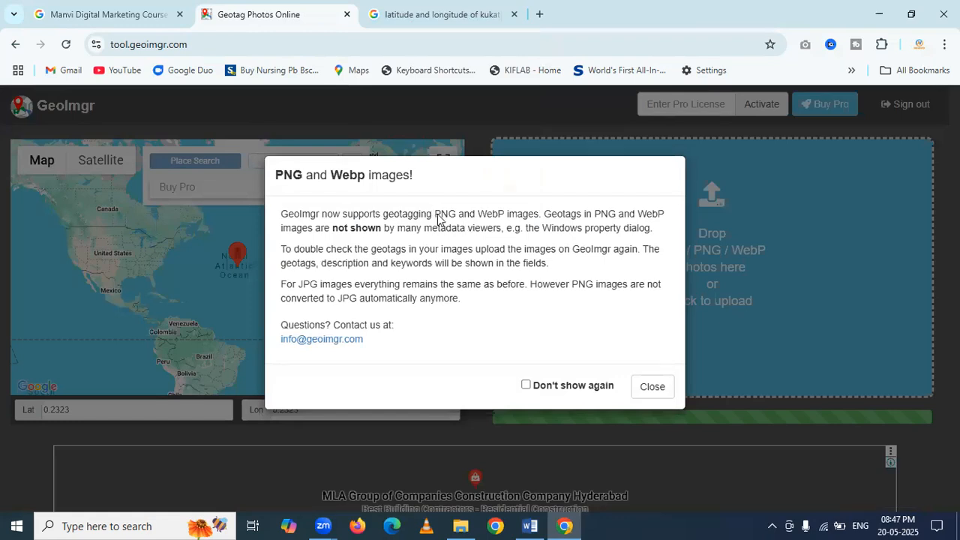
- Close the PNG and WebP notice and scroll over the geotag fields
left_click_drag(436, 215, 543, 215)
left_click(650, 396)
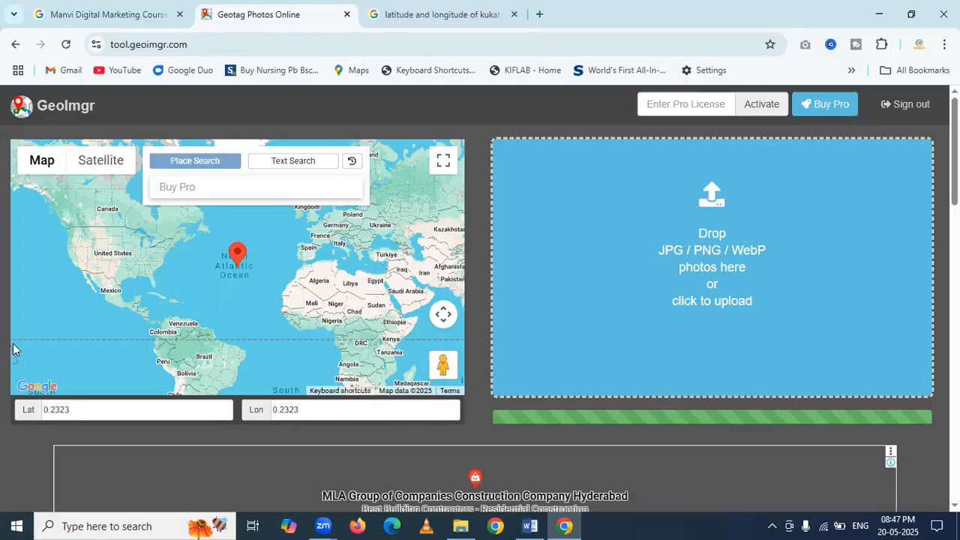
scroll(12, 344, "down", 2)
scroll(13, 343, "down", 5)
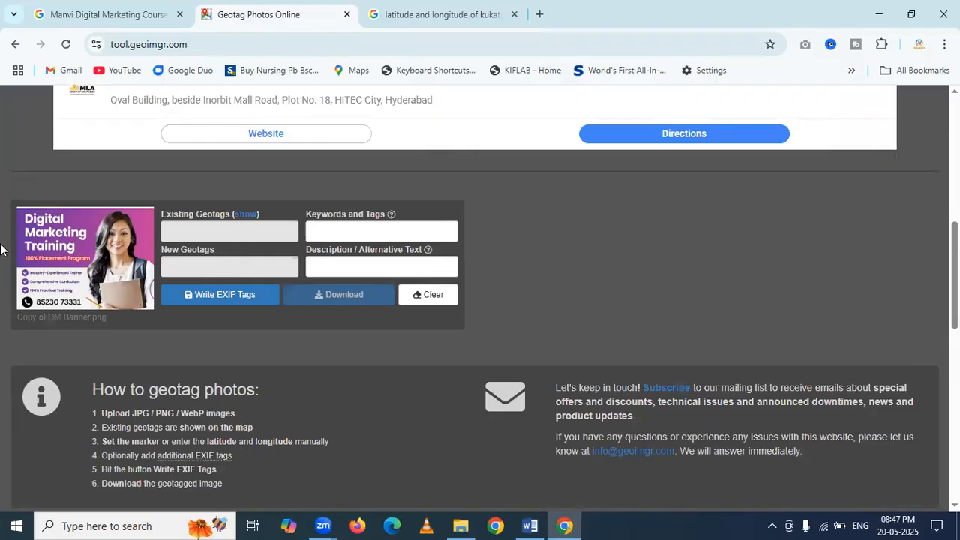
scroll(0, 249, "up", 3)
scroll(1, 248, "up", 4)
- Copy 17.4875 from the Kukatpally search results into GeoImgr's latitude field
left_click(426, 5)
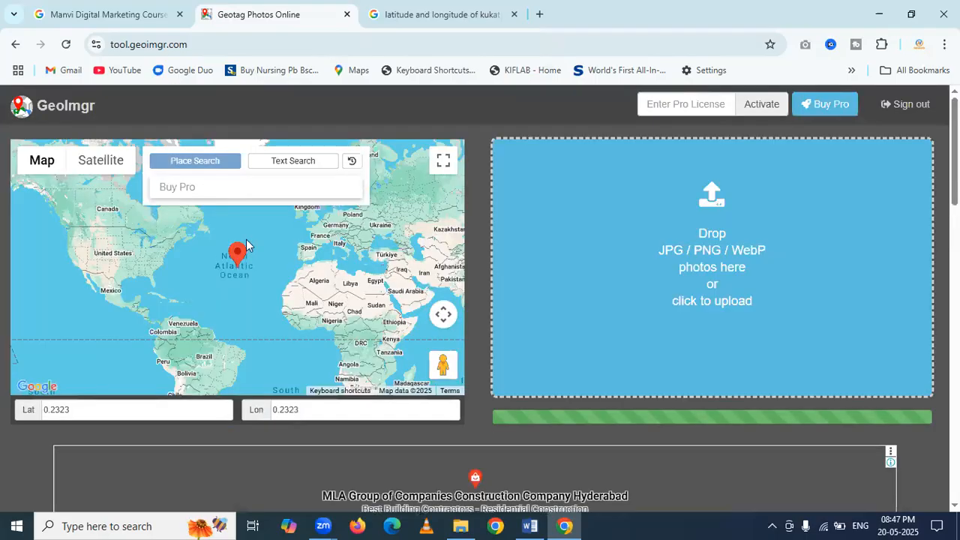
left_click_drag(145, 254, 213, 252)
key("ctrl+c")
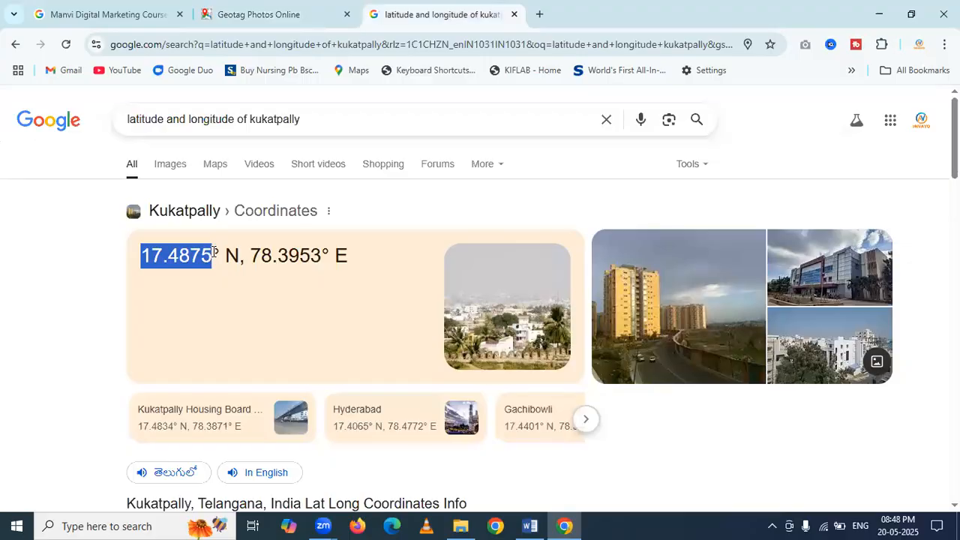
left_click(259, 14)
left_click(100, 413)
key("ctrl+a")
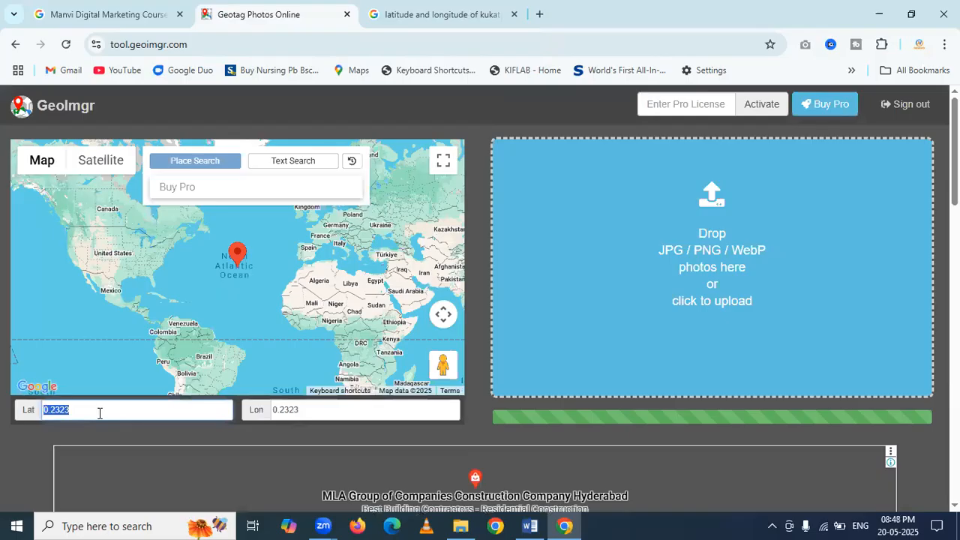
key("ctrl+v")
- Copy 78.3953 from the search results into GeoImgr's longitude field
left_click(435, 14)
left_click_drag(251, 256, 321, 256)
key("ctrl+c")
left_click(263, 5)
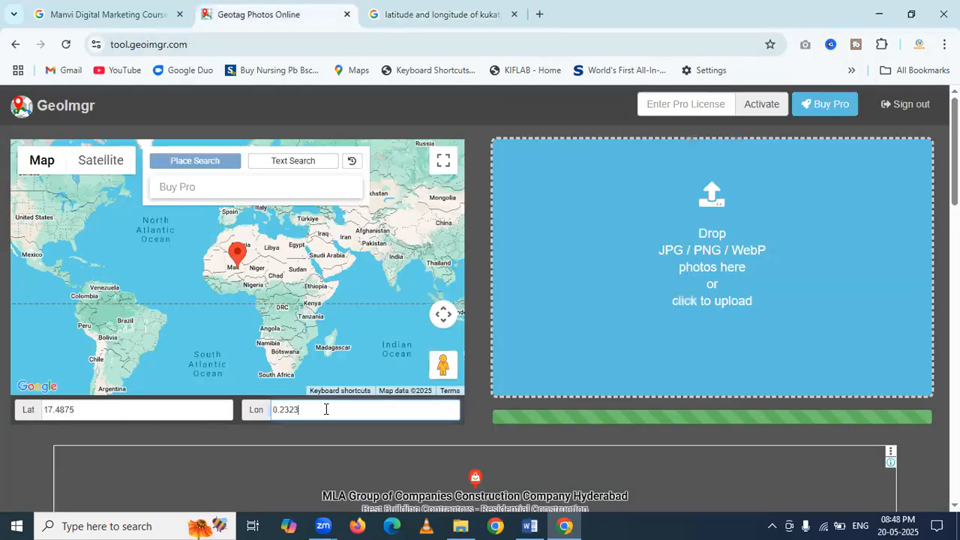
key("ctrl+a")
key("ctrl+v")
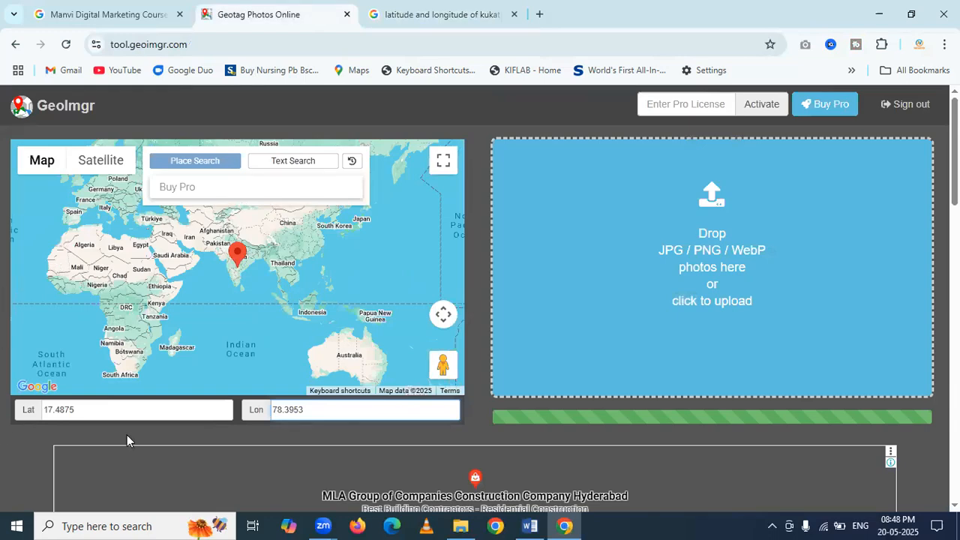
scroll(2, 405, "down", 6)
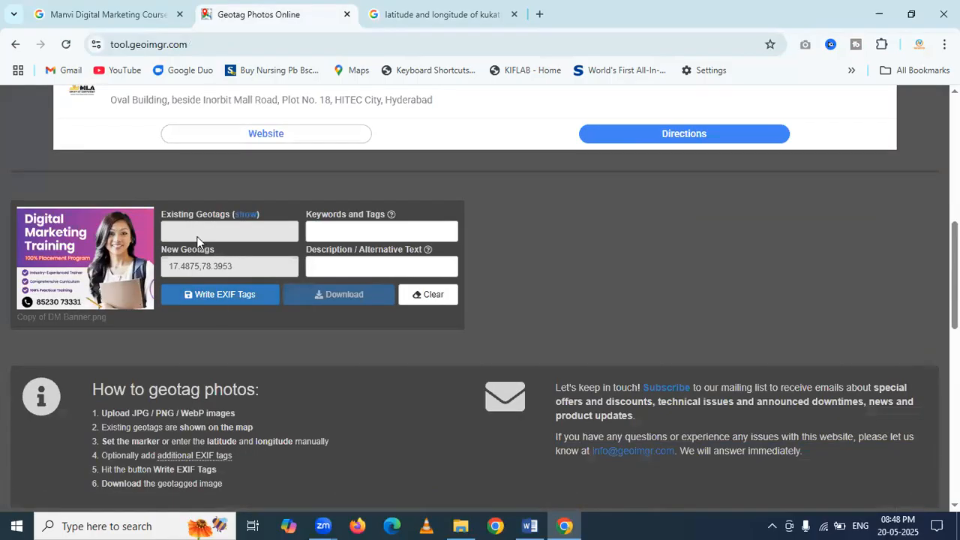
- Write the 17.4875,78.3953 geotag into the banner image and download the tagged copy
left_click(219, 303)
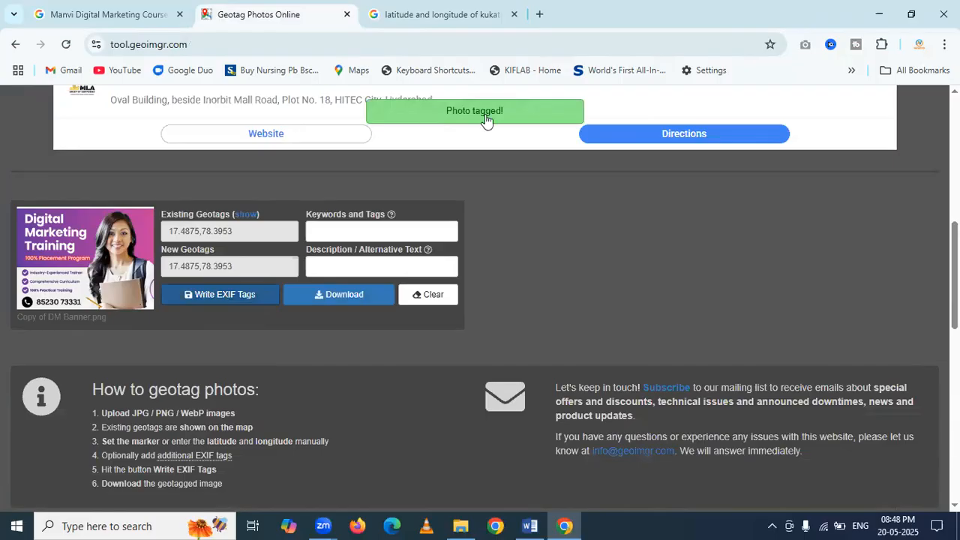
left_click_drag(251, 231, 158, 228)
left_click(3, 275)
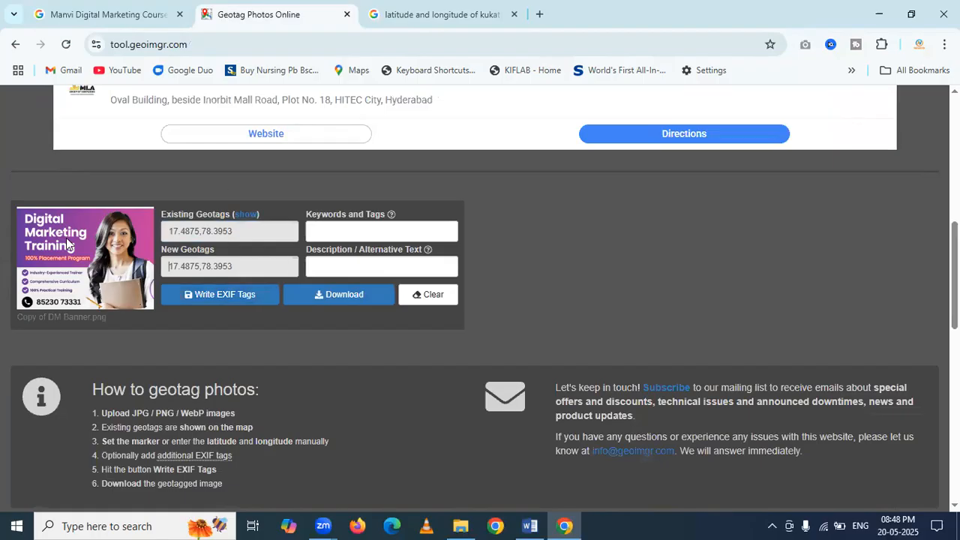
left_click(339, 297)
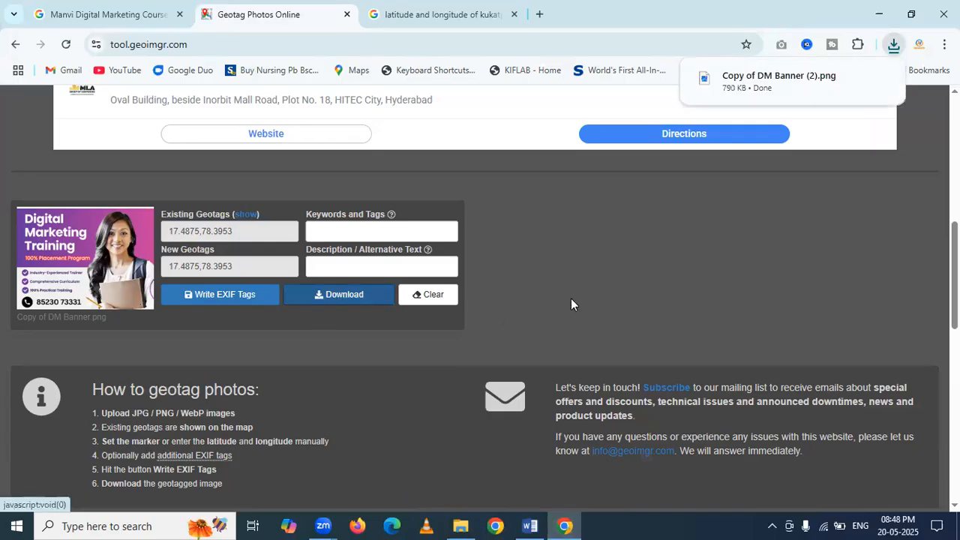
left_click(143, 15)
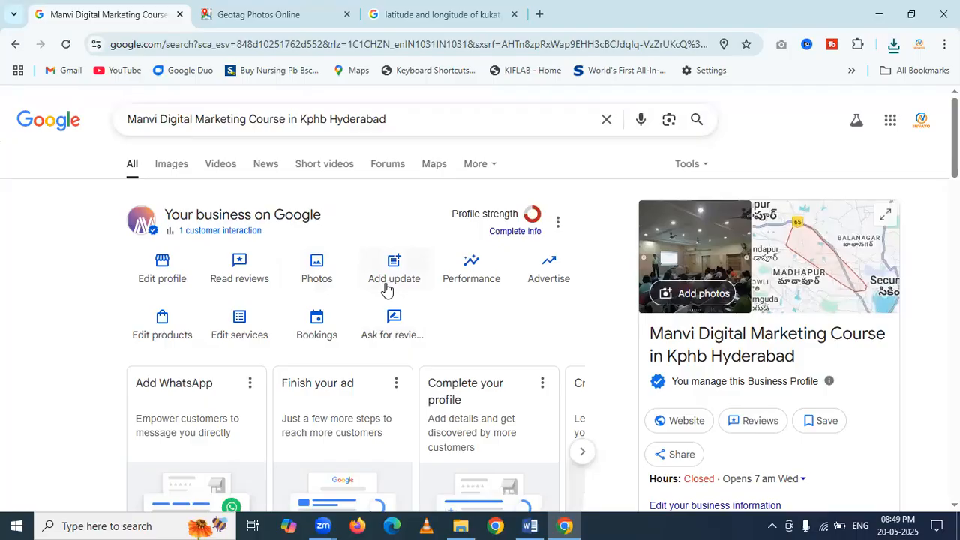
- Browse the business profile's Photos and videos, then return to the GeoImgr tab
left_click(315, 275)
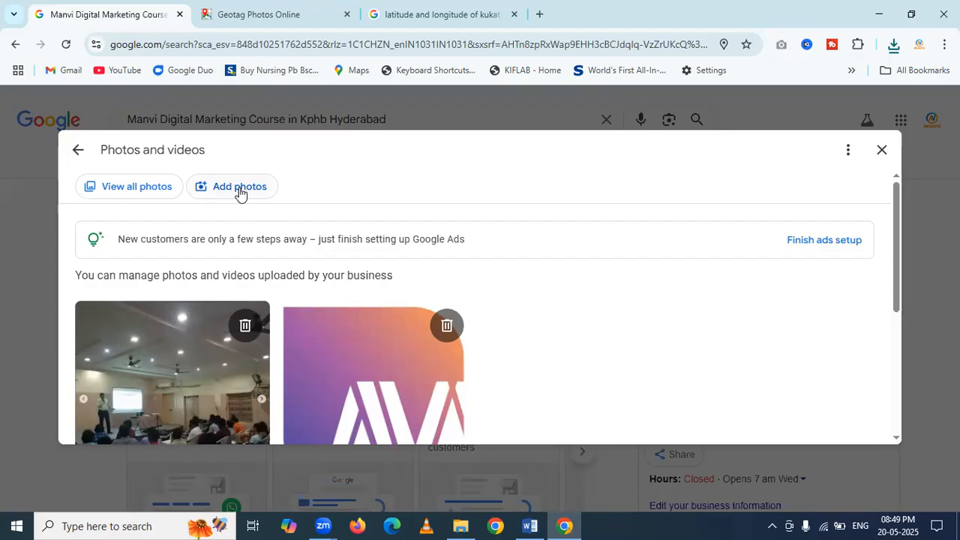
left_click(882, 151)
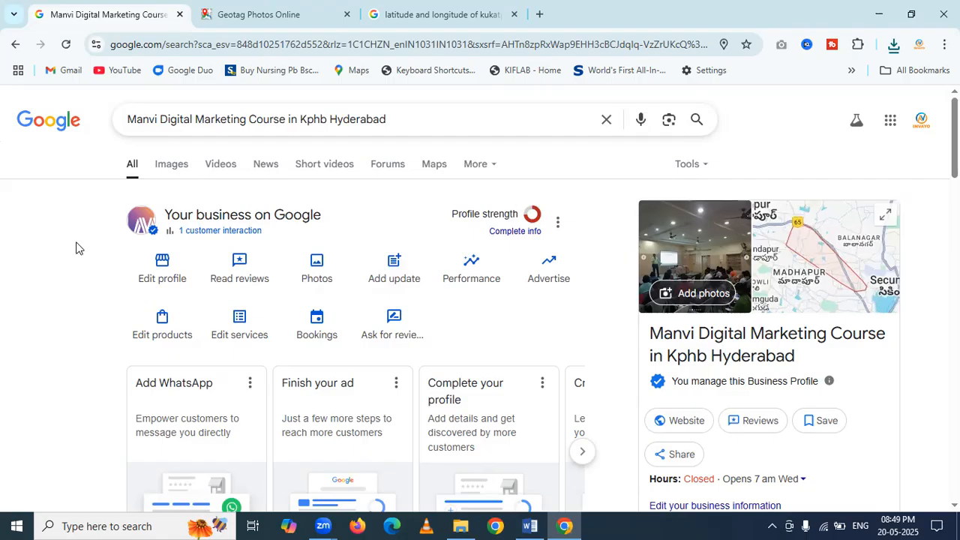
left_click(284, 9)
scroll(87, 267, "up", 6)
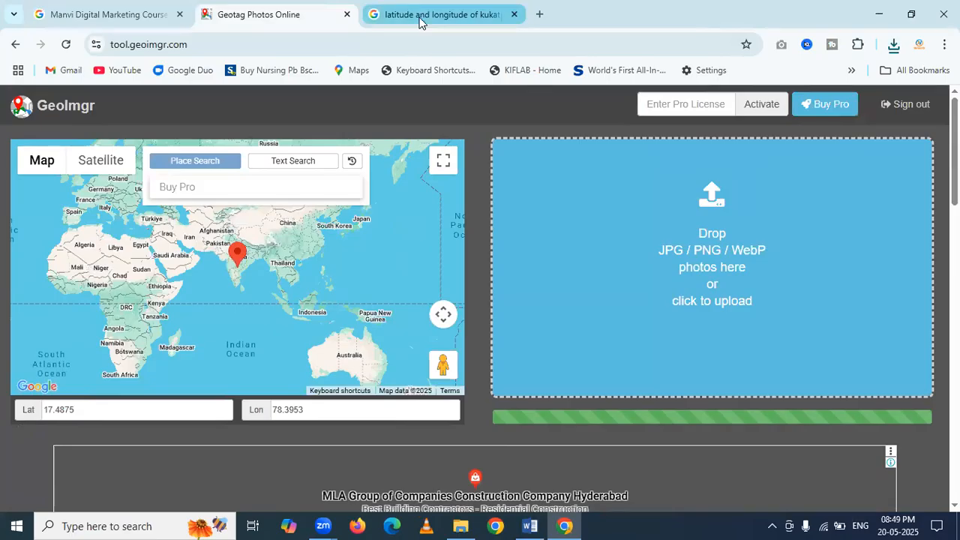
- Reload GeoImgr and upload Copy of DM Banner (2).png
mouse_move(419, 21)
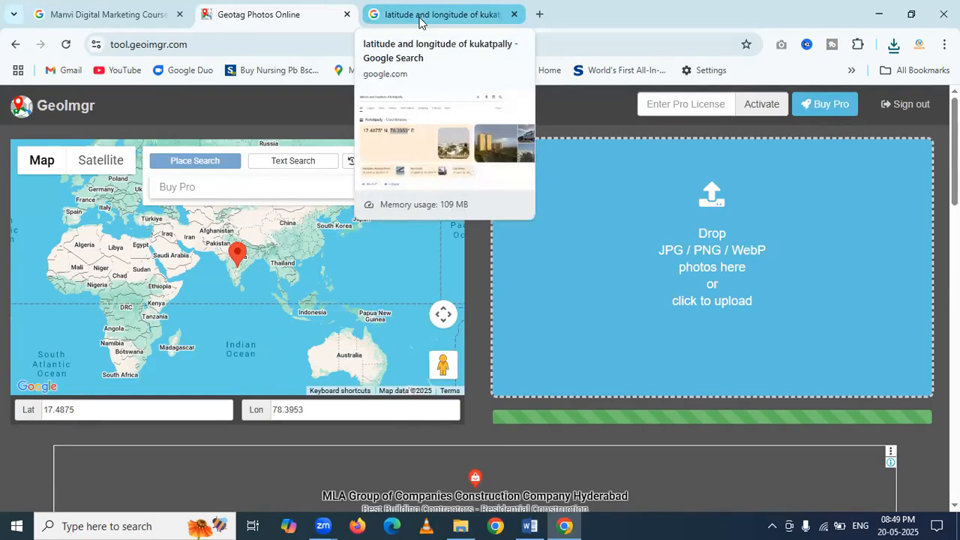
left_click(66, 46)
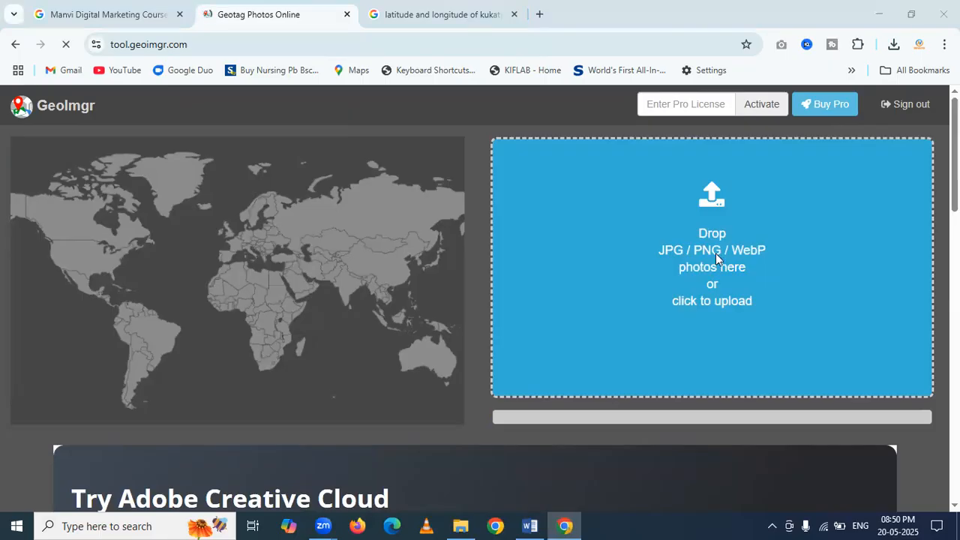
left_click(644, 264)
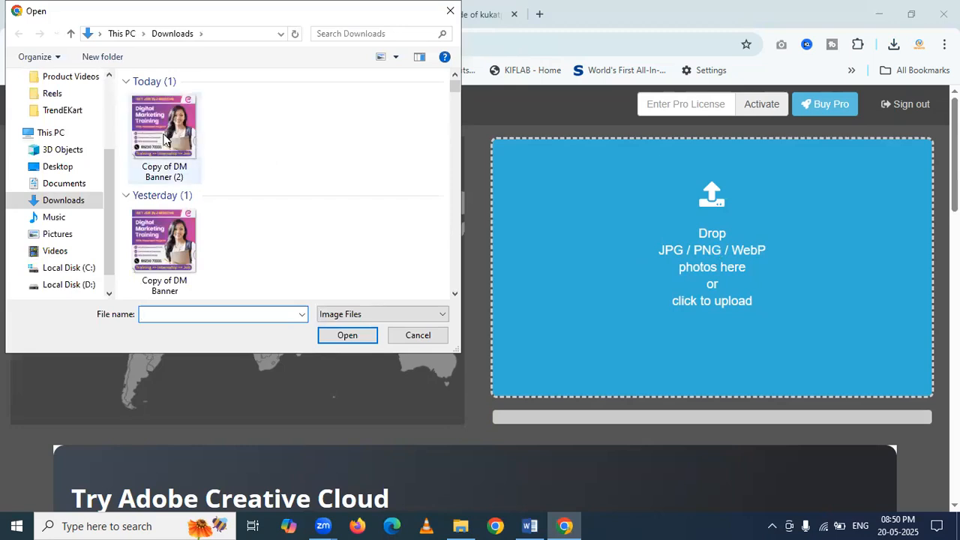
left_click(193, 143)
left_click(368, 337)
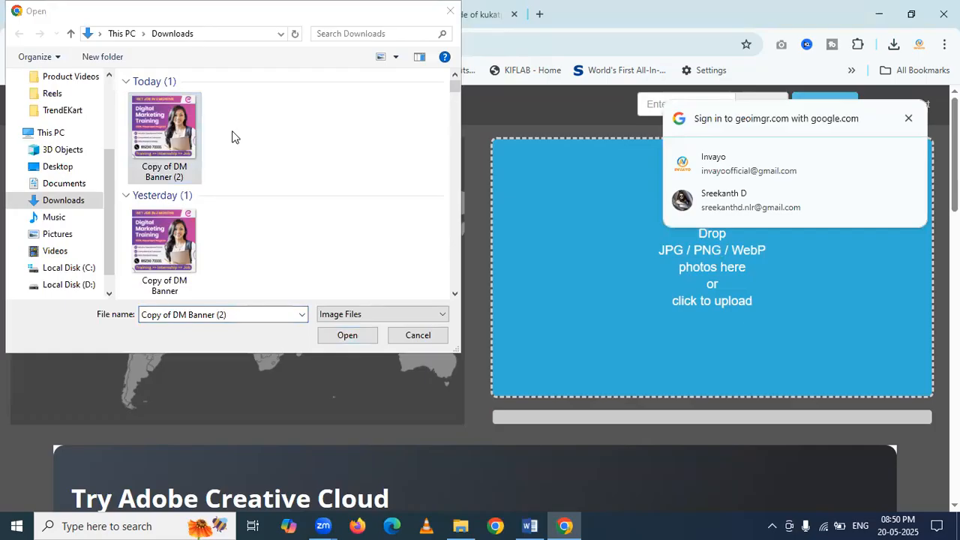
left_click(349, 336)
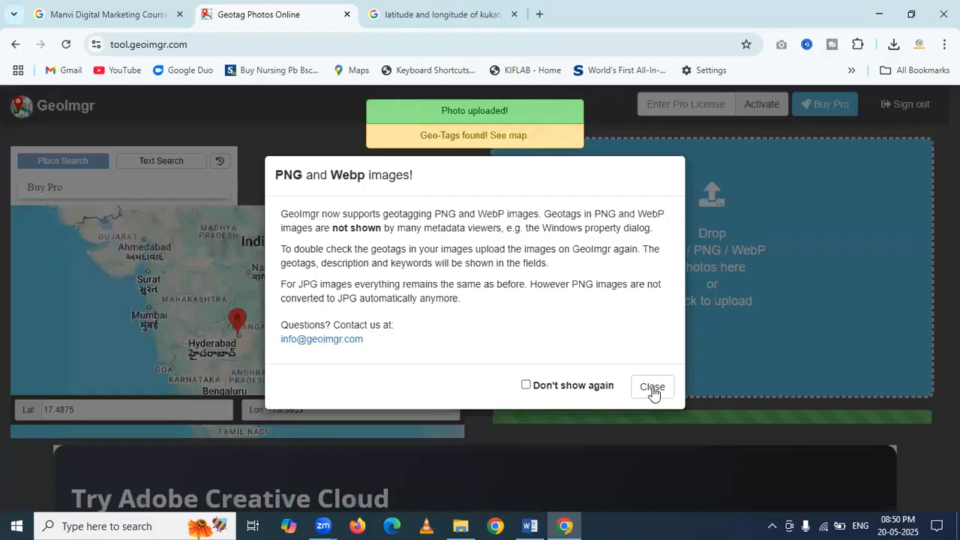
- Confirm the banner's existing geotag reads 17.4875,78.3953, then return to the Kukatpally search
left_click(652, 387)
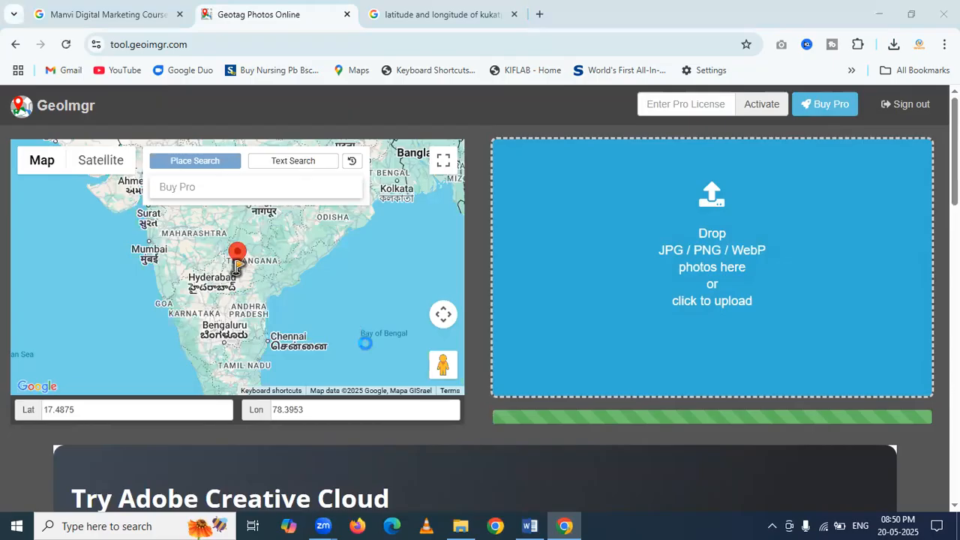
scroll(420, 339, "down", 3)
left_click(418, 335)
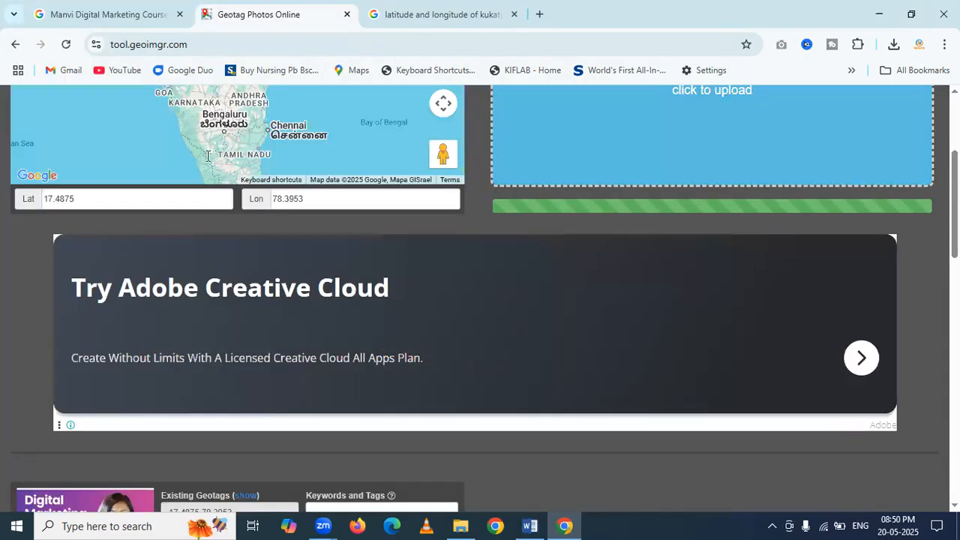
scroll(2, 260, "down", 3)
scroll(2, 261, "down", 2)
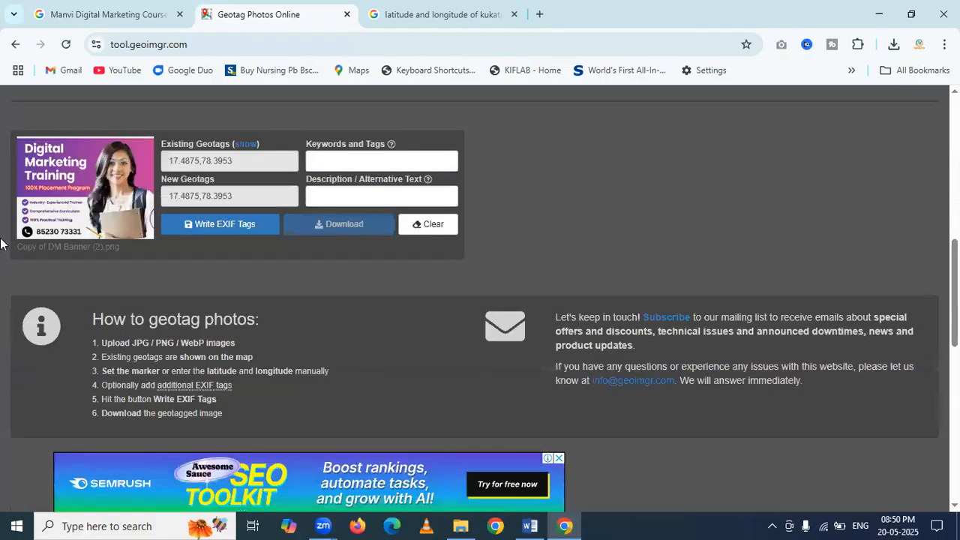
scroll(2, 255, "up", 8)
key("ctrl+Tab")
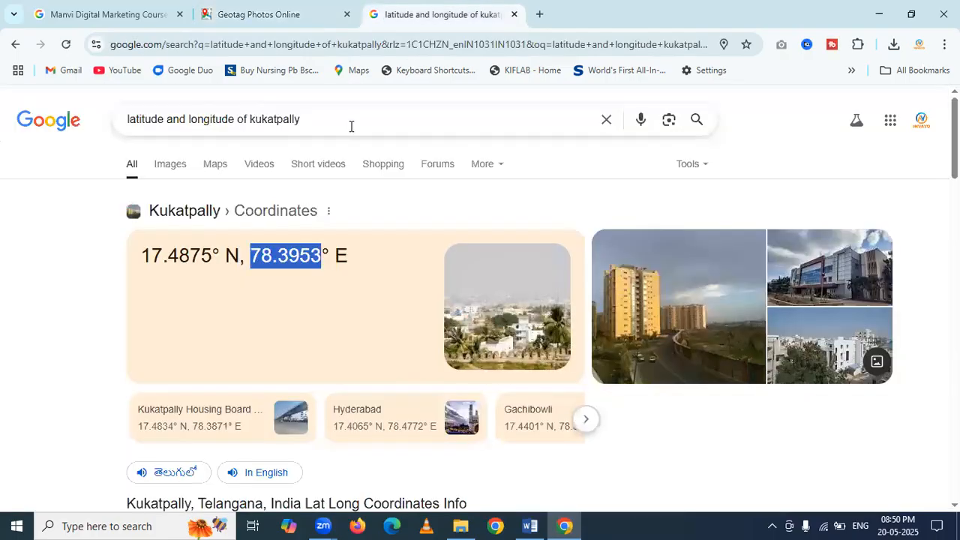
- Change the Google query to search Madhapur's latitude and longitude
double_click(351, 126)
type("madhau")
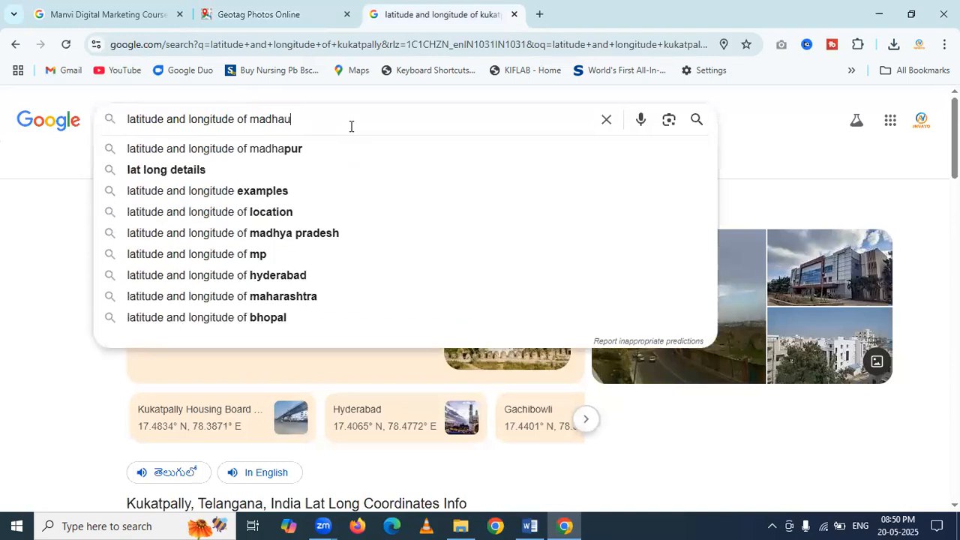
key("BackSpace")
left_click(262, 148)
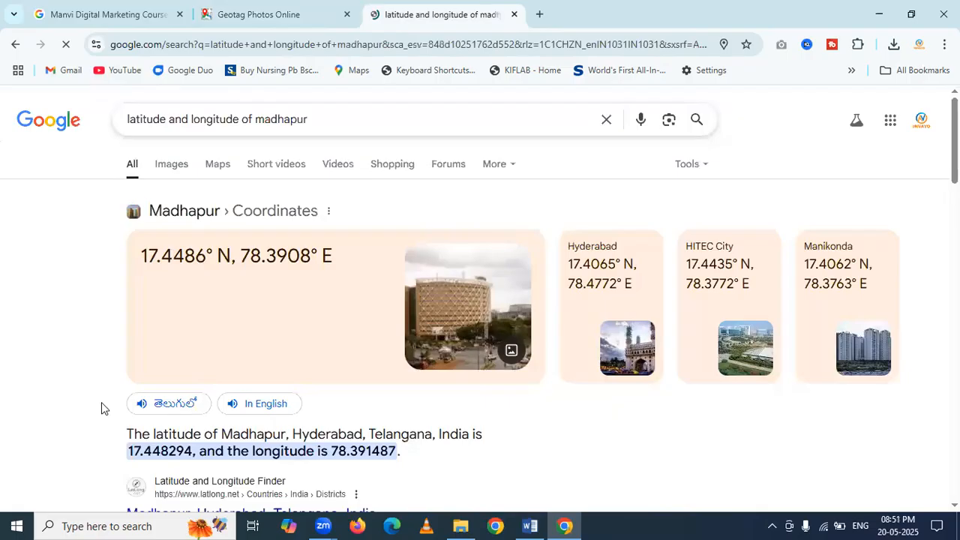
- Copy latitude 17.4486 into GeoImgr's Lat field
left_click_drag(141, 257, 196, 256)
left_click(259, 14)
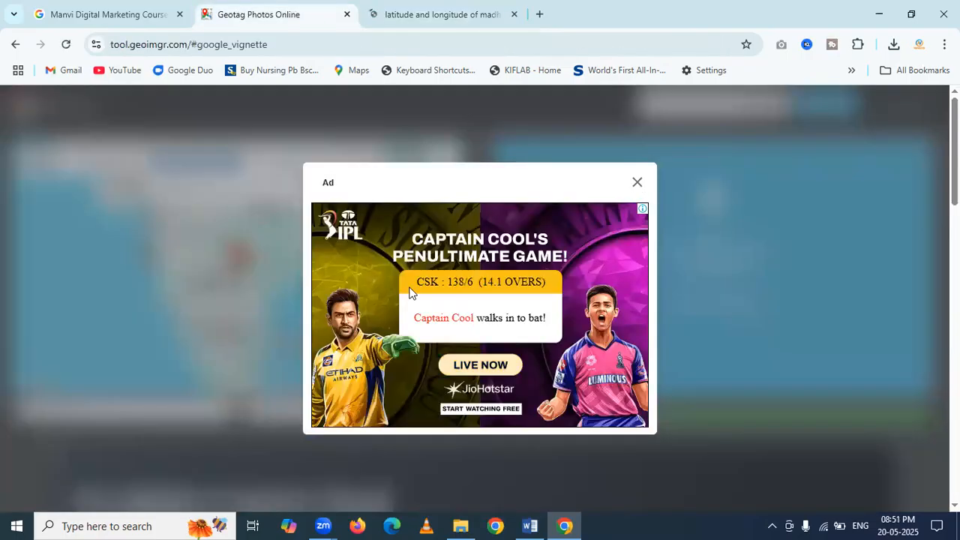
left_click(637, 184)
left_click(113, 408)
key("ctrl+a")
type("17.4486")
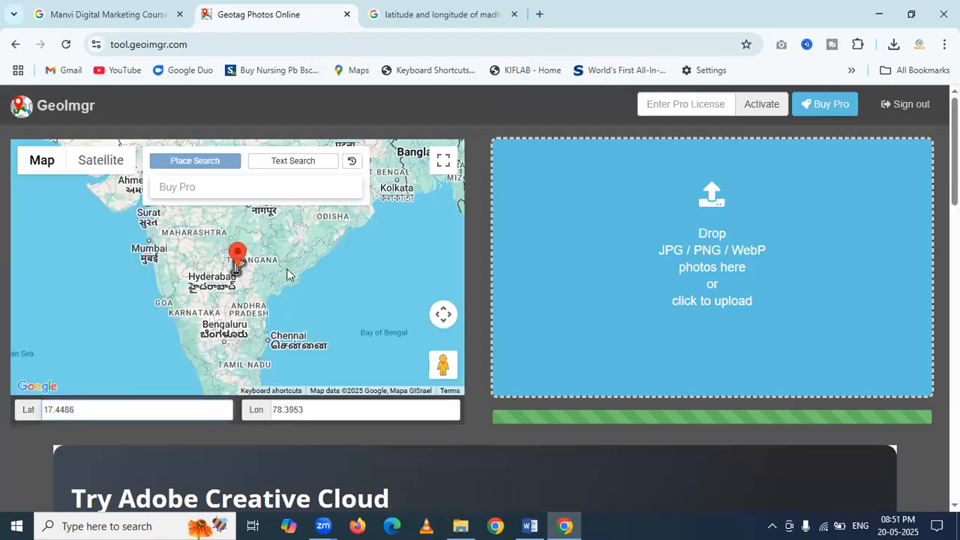
- Copy longitude 78.3908 into the Lon field, replacing 78.3953
left_click(466, 15)
left_click_drag(240, 257, 310, 257)
key("ctrl+c")
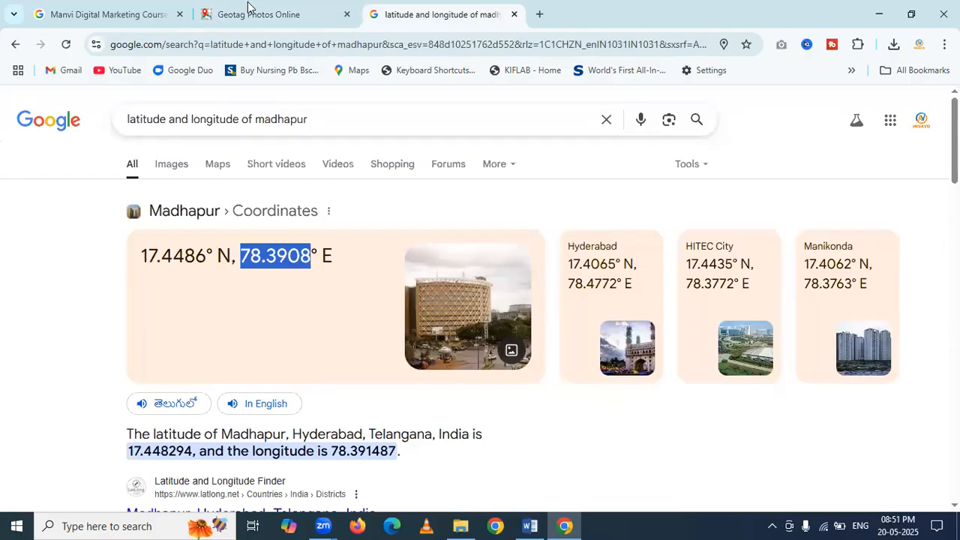
key("ctrl+shift+Tab")
triple_click(372, 408)
key("ctrl+v")
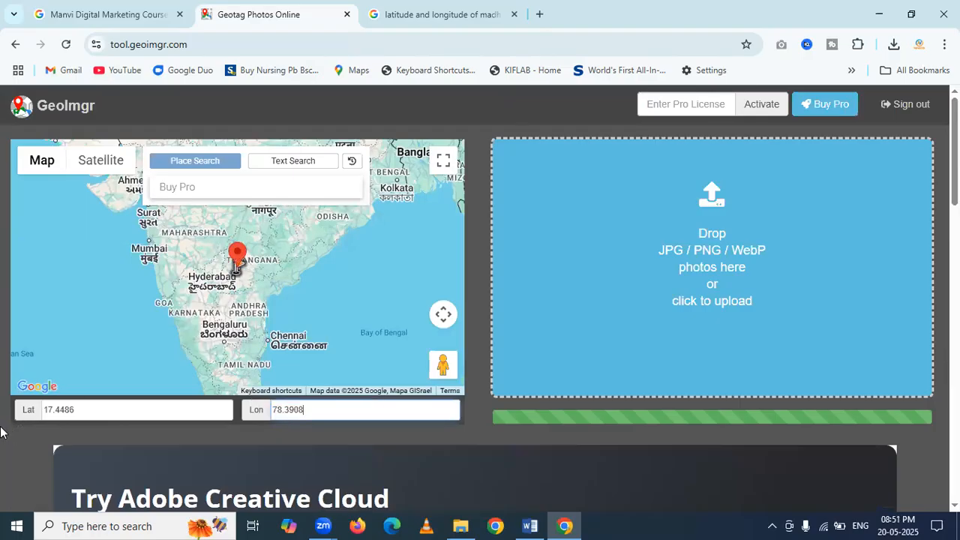
- Write the 17.4486,78.3908 geotags into Copy of DM Banner (2).png with Write EXIF Tags
scroll(13, 416, "down", 2)
scroll(189, 361, "down", 4)
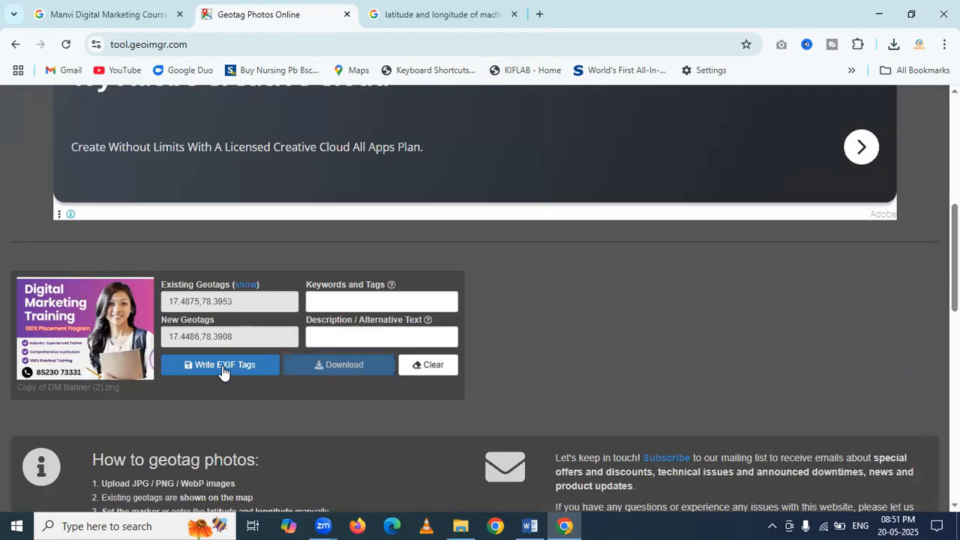
left_click(222, 368)
left_click(217, 364)
left_click(220, 373)
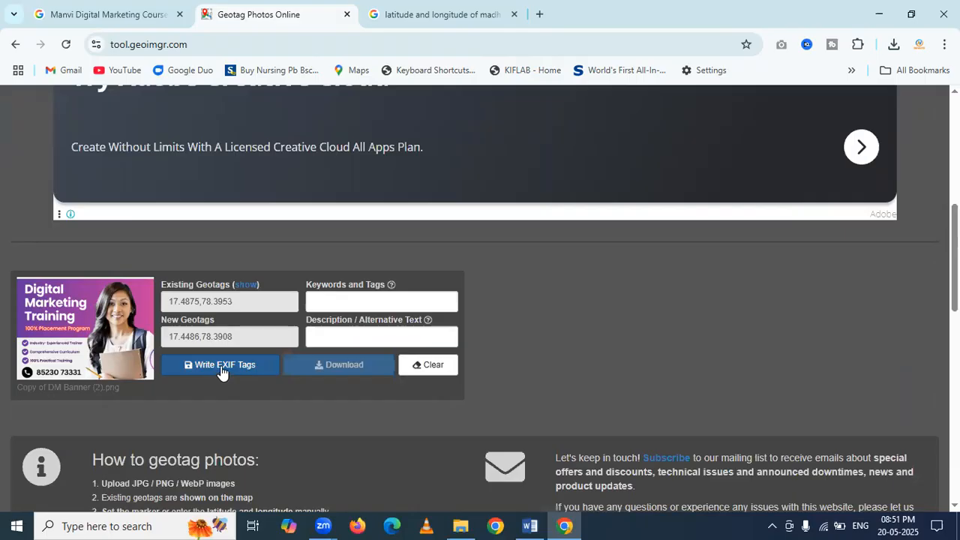
left_click(221, 373)
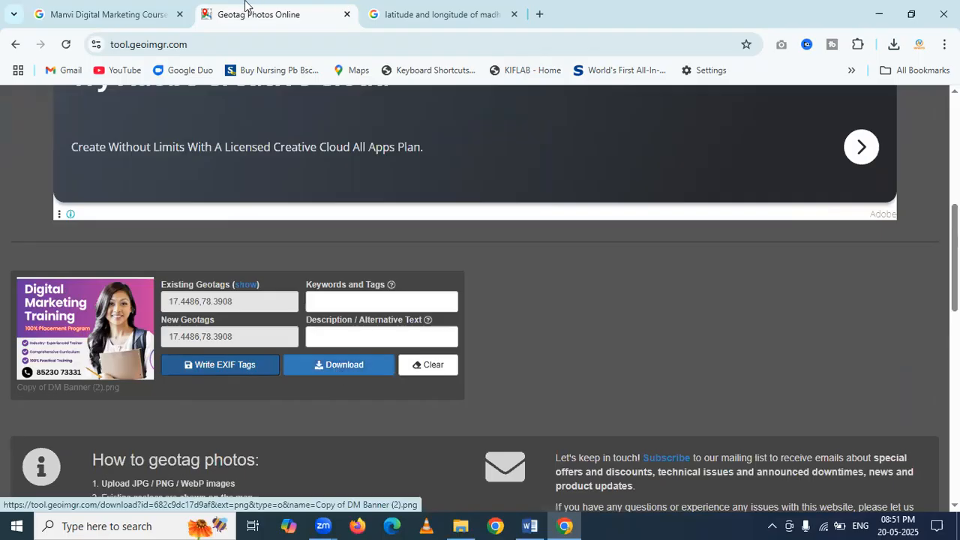
- View Google Images results for 'Manvi Digital Marketing Course in Kphb Hyderabad', then return to GeoImgr
left_click(137, 6)
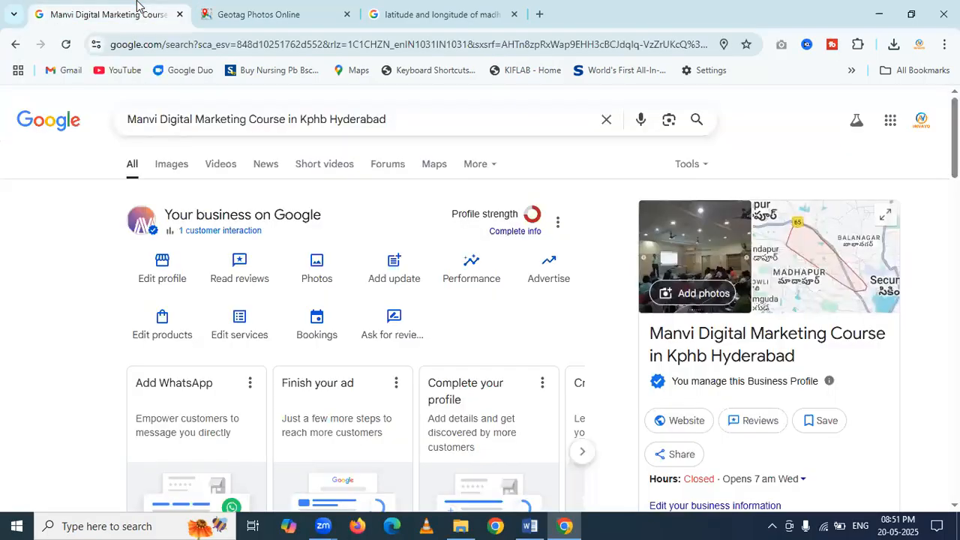
left_click(174, 170)
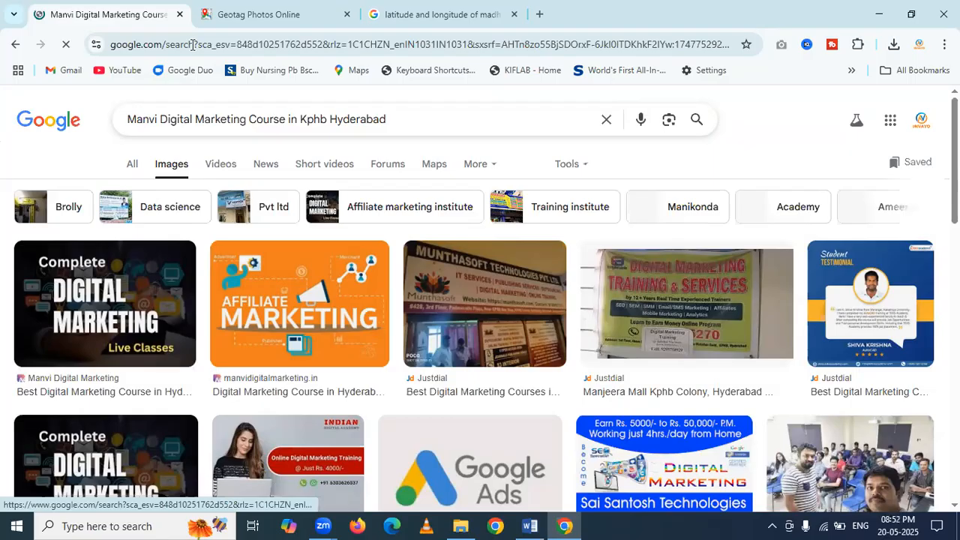
key("ctrl+Tab")
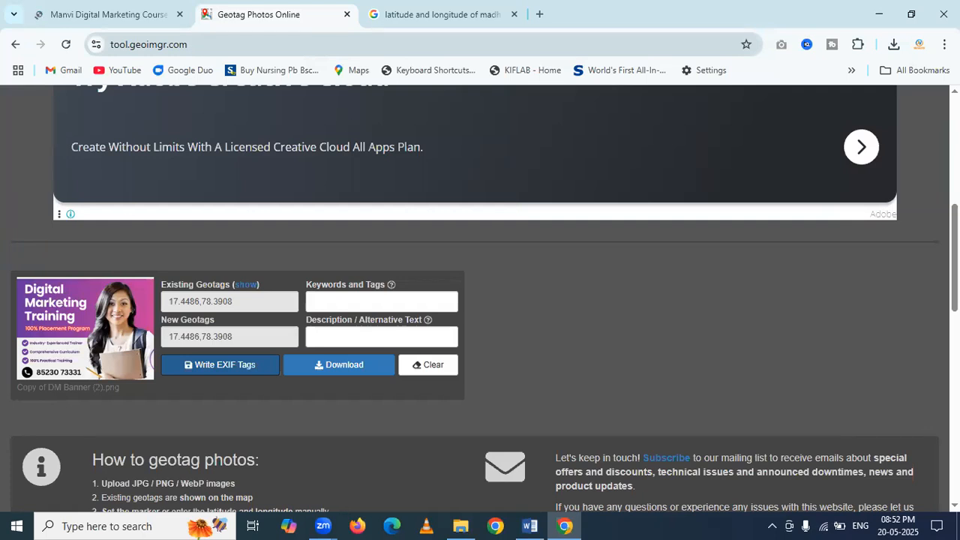
- Check GeoImgr's Lat/Lon fields and tagged photo, then return to the business search results
scroll(731, 278, "up", 5)
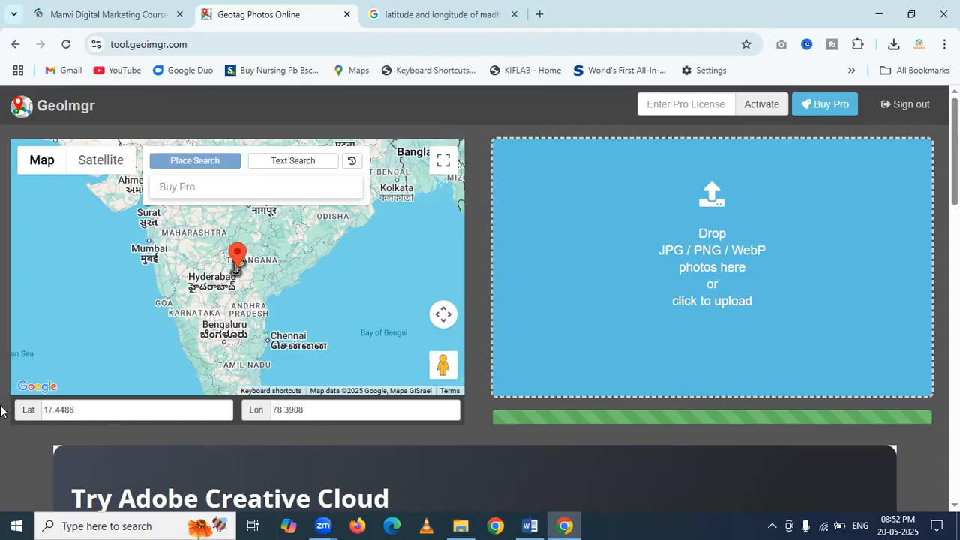
scroll(235, 331, "down", 5)
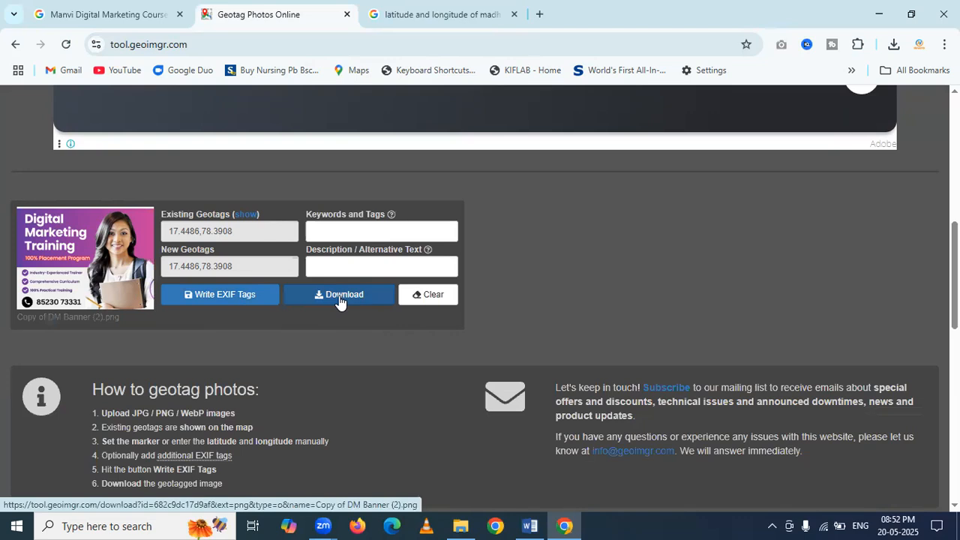
left_click(108, 9)
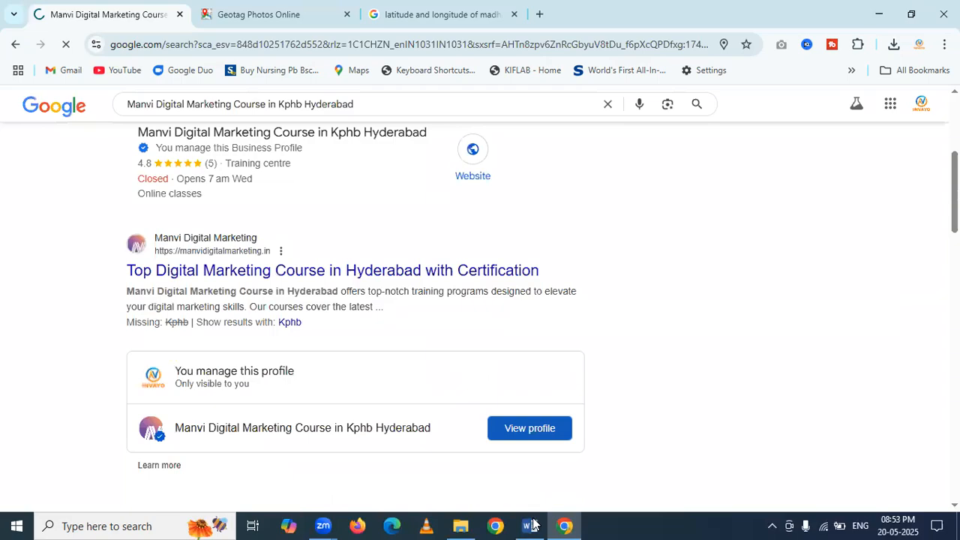
- Switch to the GMB checklist document in Word from the taskbar
left_click(530, 525)
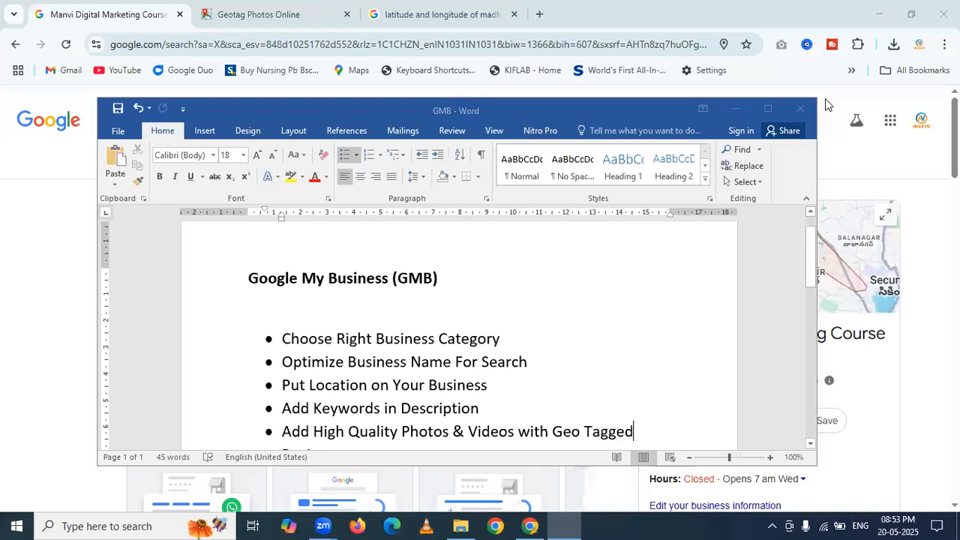
- Maximize Word and step through the Business Name, Location and Keywords in Description items
left_click(766, 110)
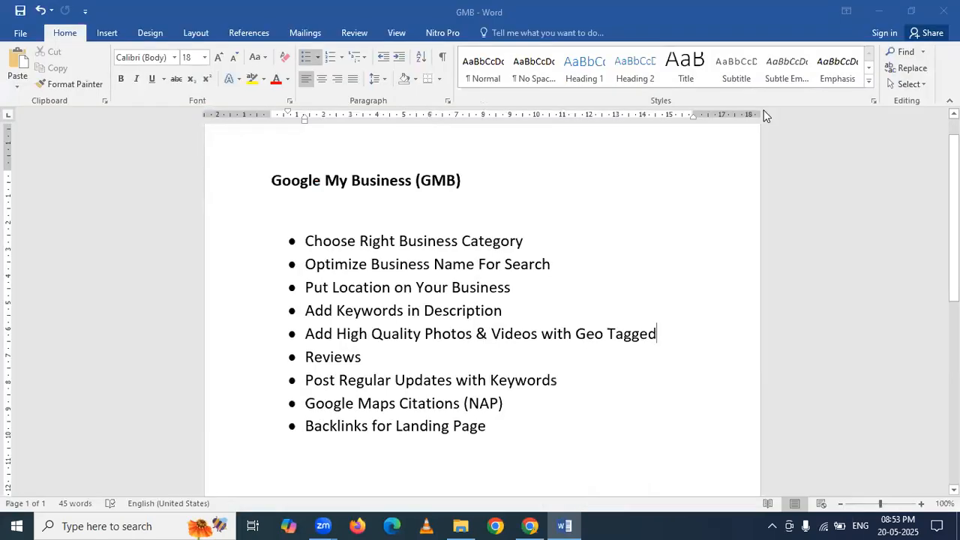
left_click(561, 263)
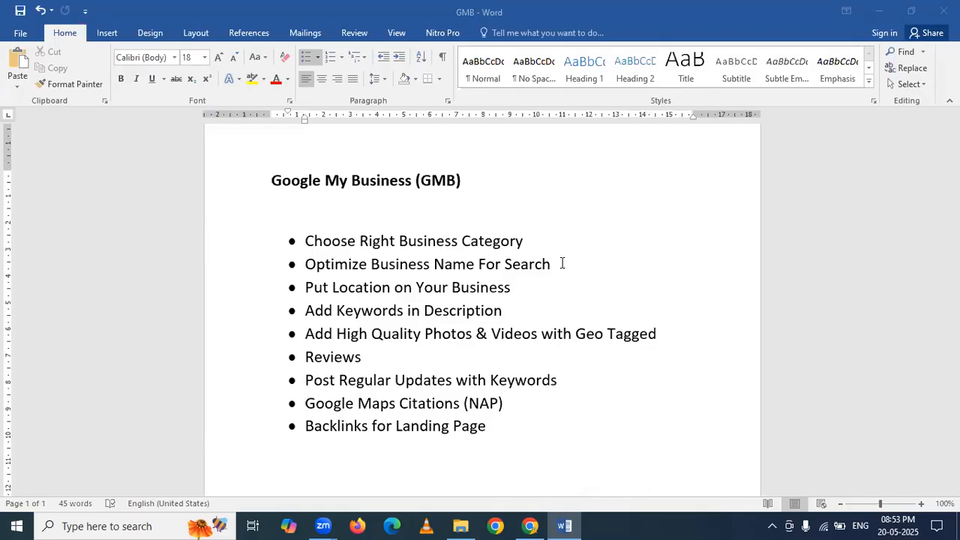
scroll(526, 258, "down", 1)
left_click(527, 258)
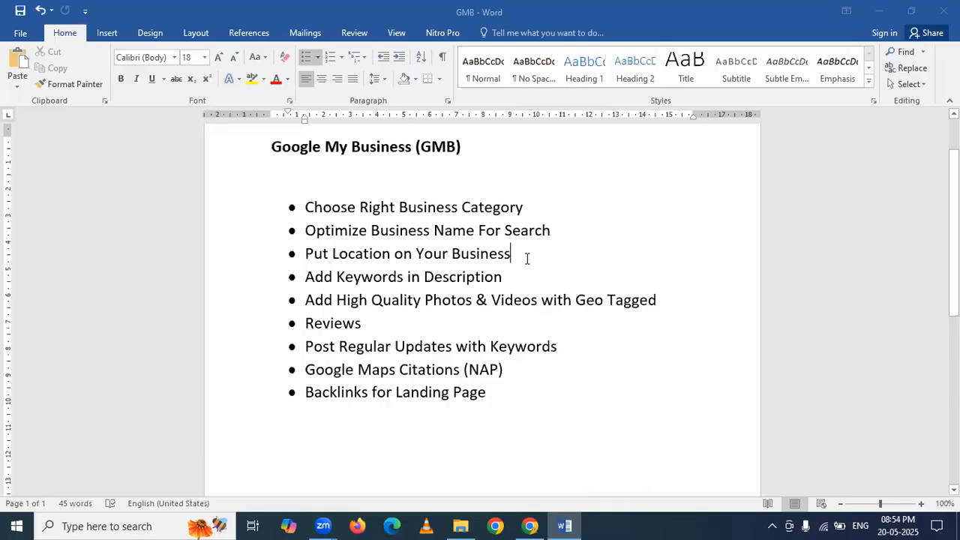
left_click(519, 277)
- Move to the Reviews item, then switch back to Chrome's business search results
left_click(430, 324)
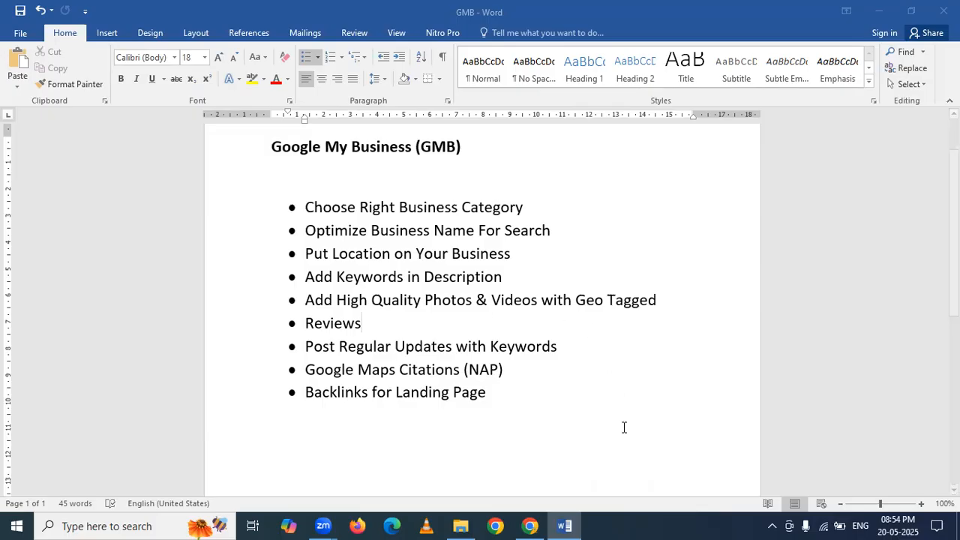
left_click(530, 526)
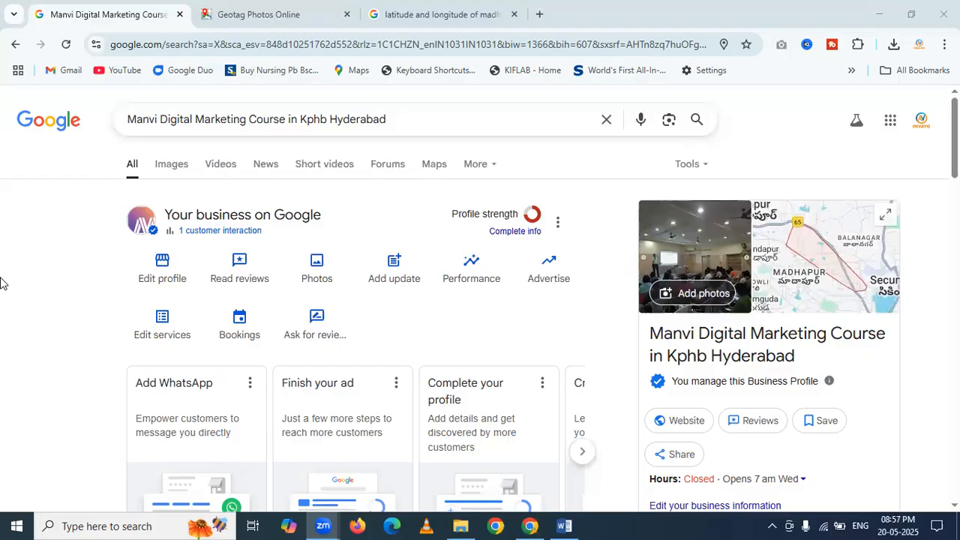
- Search Google for 'tv installation service near me' and scroll through the local results
left_click(431, 15)
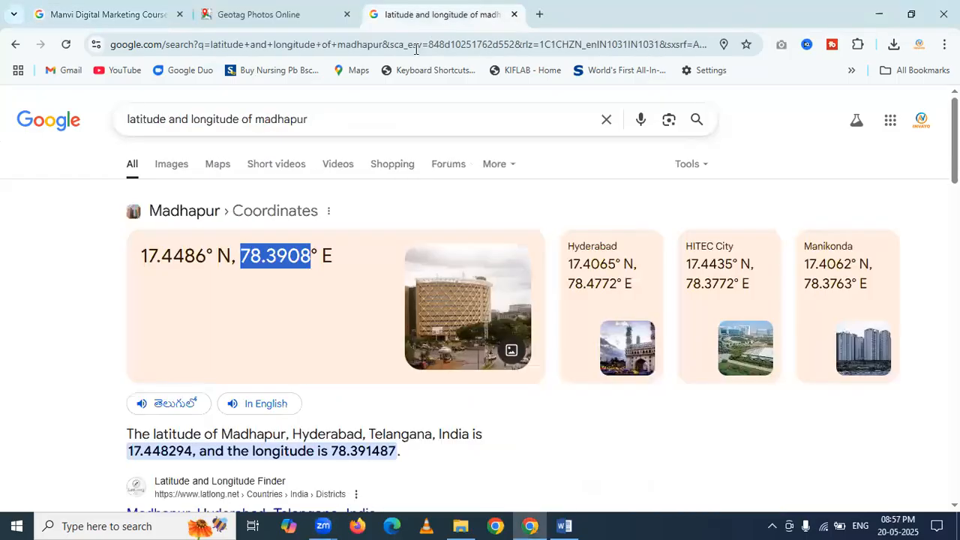
left_click_drag(404, 117, 92, 126)
type("tv ui")
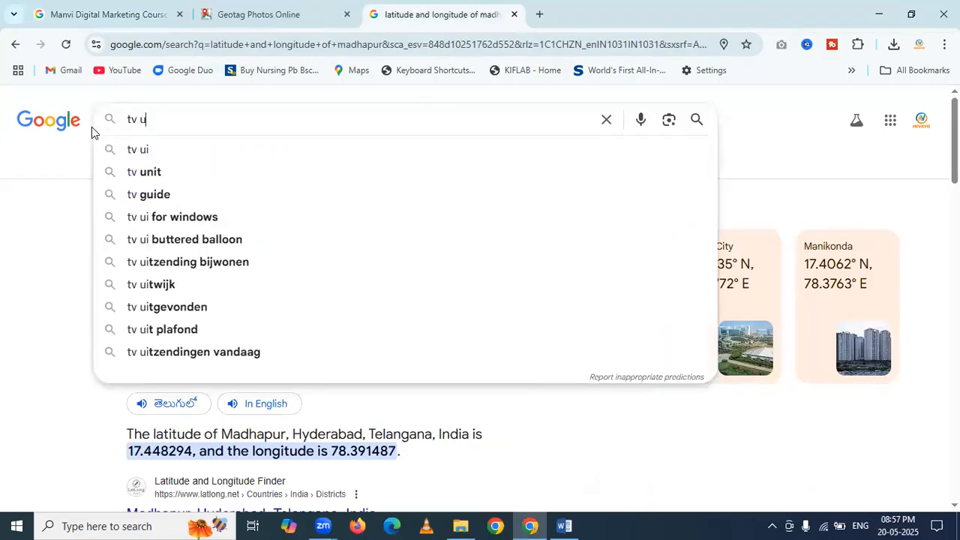
key("BackSpace")
key("BackSpace")
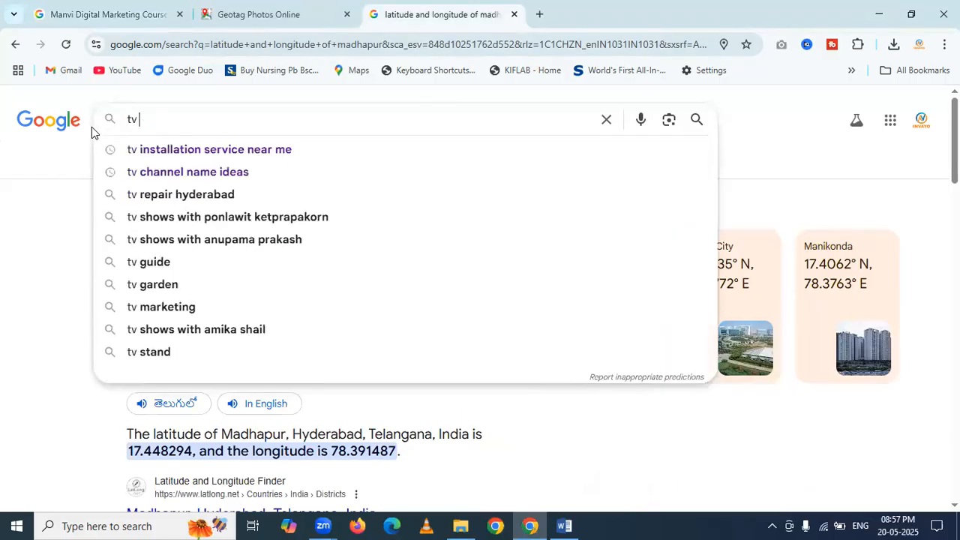
key("Down")
key("Return")
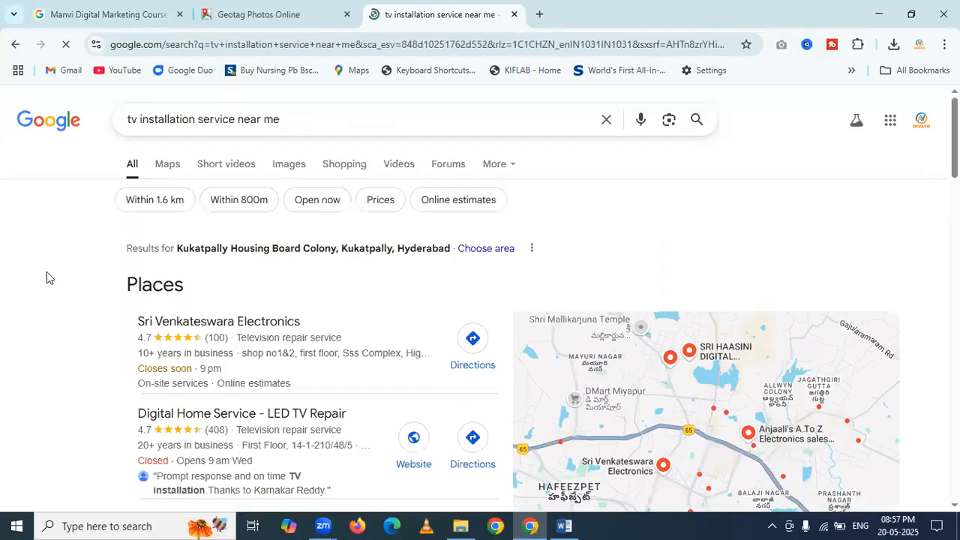
scroll(46, 276, "down", 3)
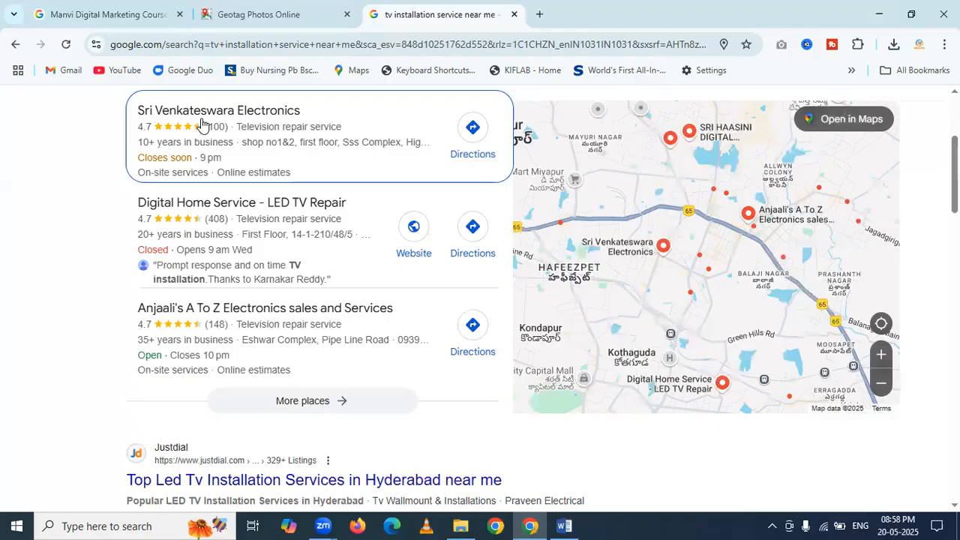
scroll(201, 124, "up", 3)
left_click_drag(309, 113, 65, 149)
left_click(45, 247)
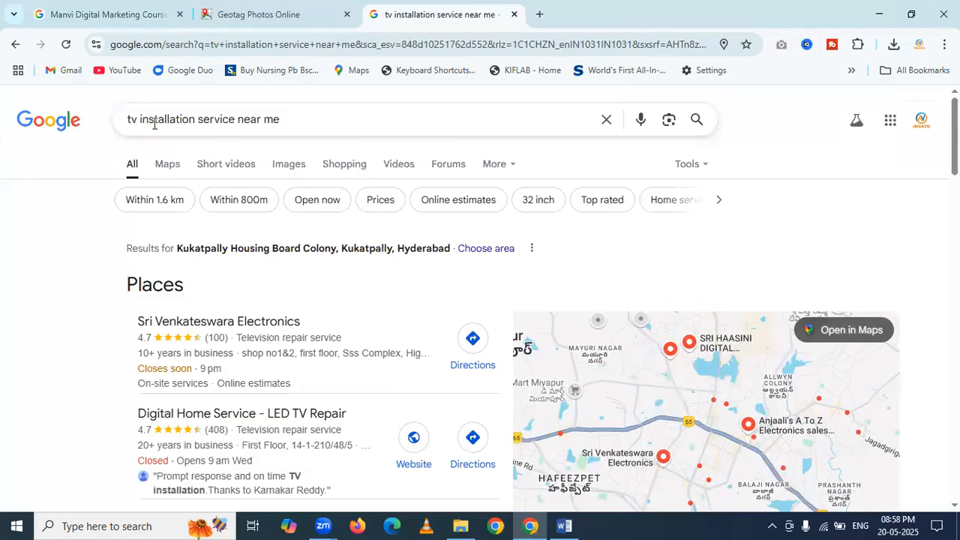
left_click_drag(321, 117, 65, 144)
left_click(64, 210)
scroll(64, 210, "down", 1)
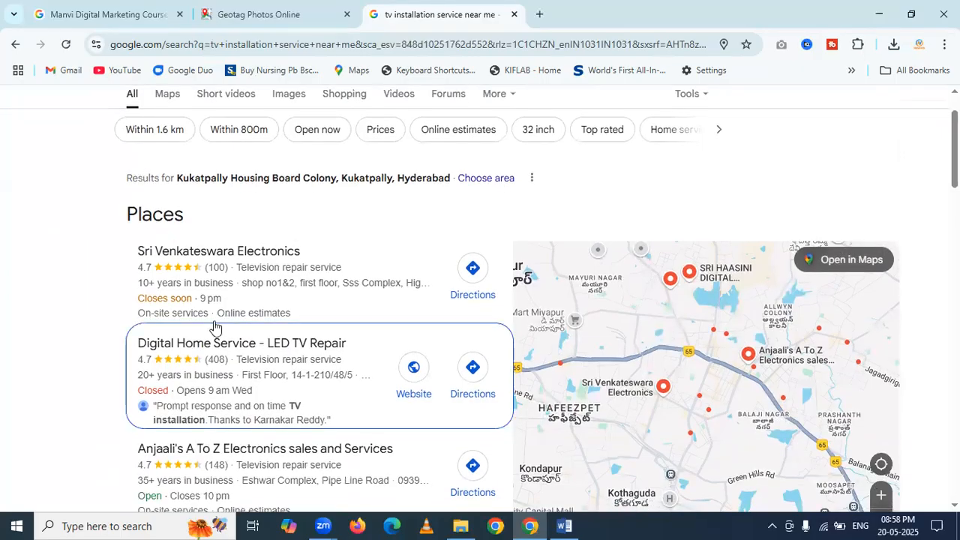
mouse_move(228, 355)
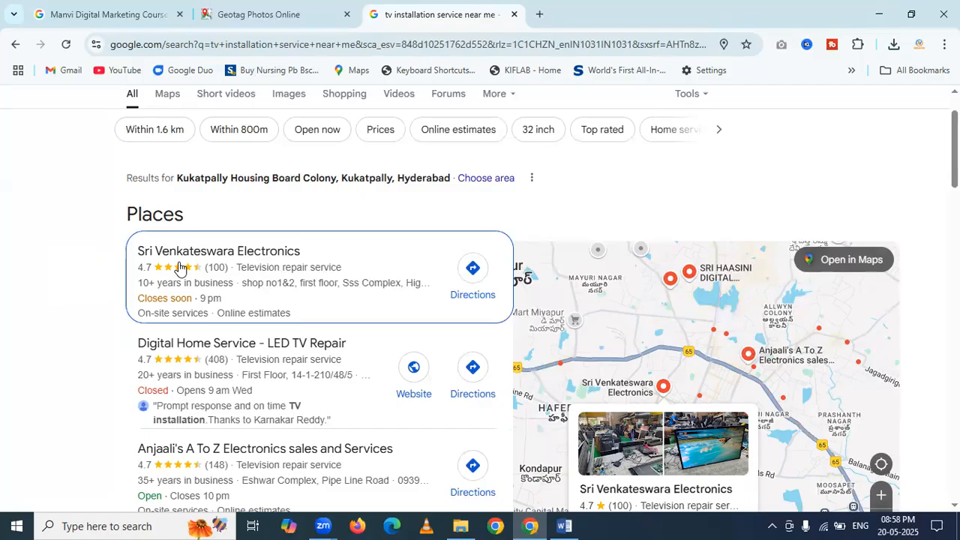
scroll(54, 215, "up", 1)
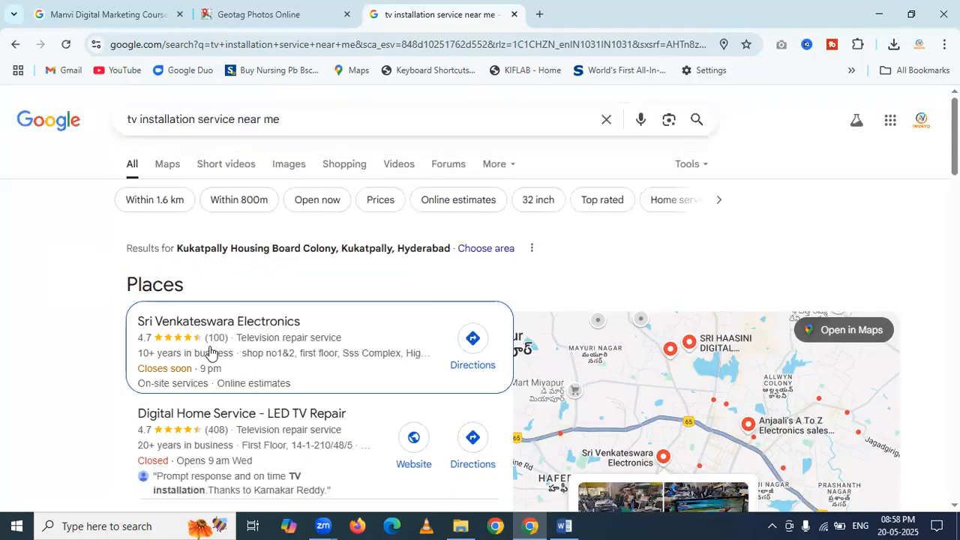
left_click(304, 127)
left_click_drag(36, 114, 34, 115)
left_click(10, 361)
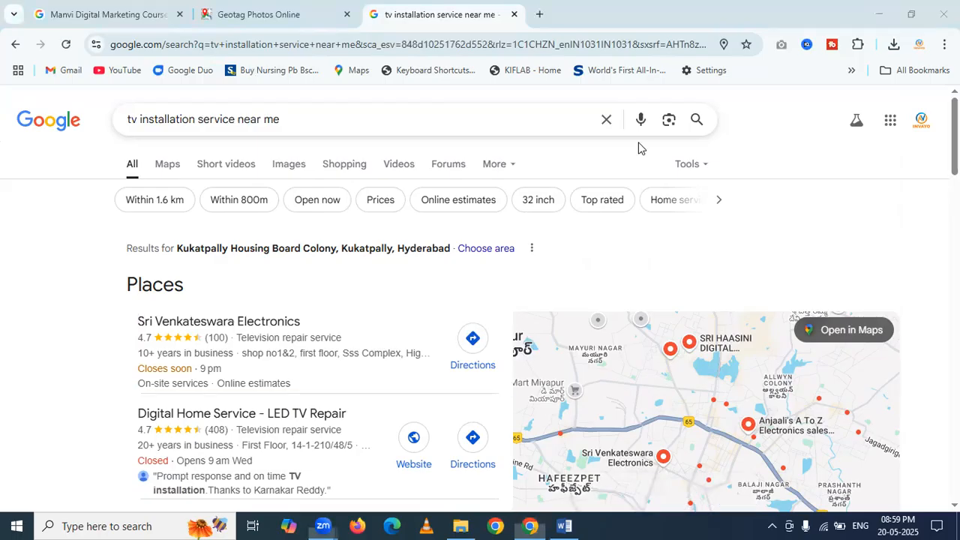
- Open the Manvi Digital Marketing Course profile's Add update choices: update, offer or event
left_click(112, 13)
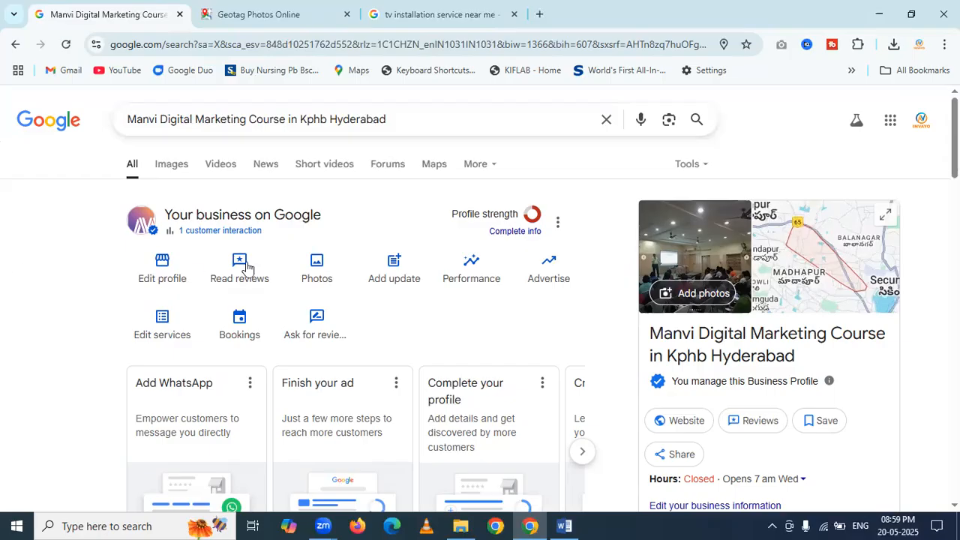
left_click(396, 272)
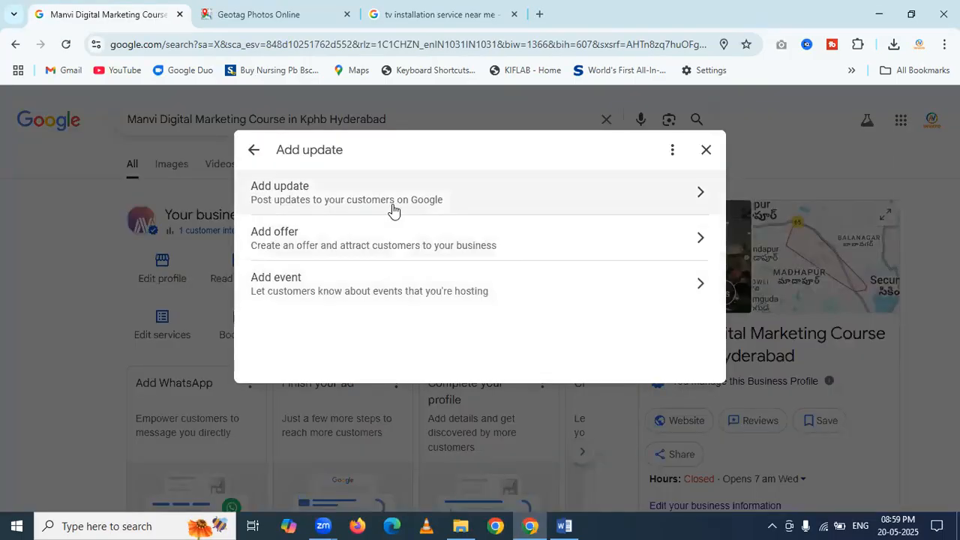
left_click(339, 196)
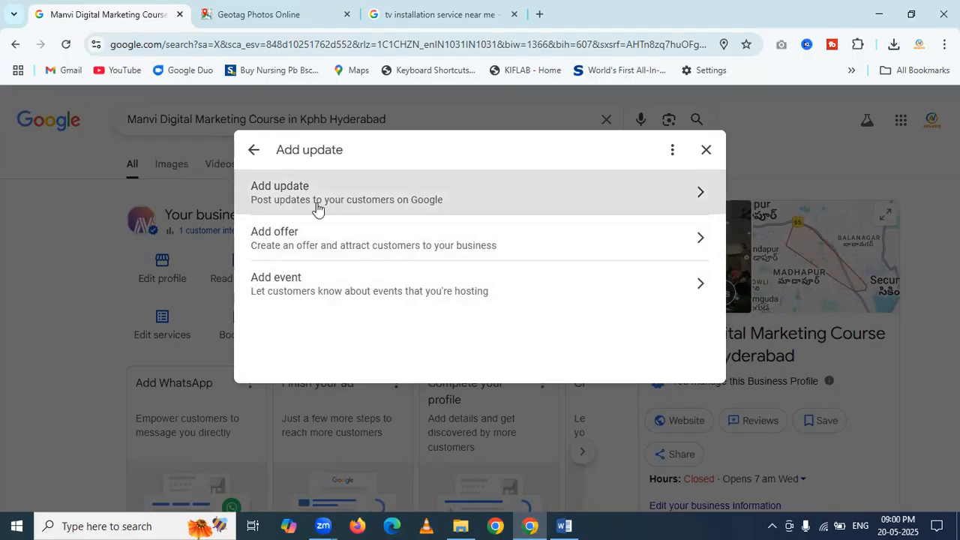
- On the TV installation tab, search Google for 'google post image size'
left_click(429, 21)
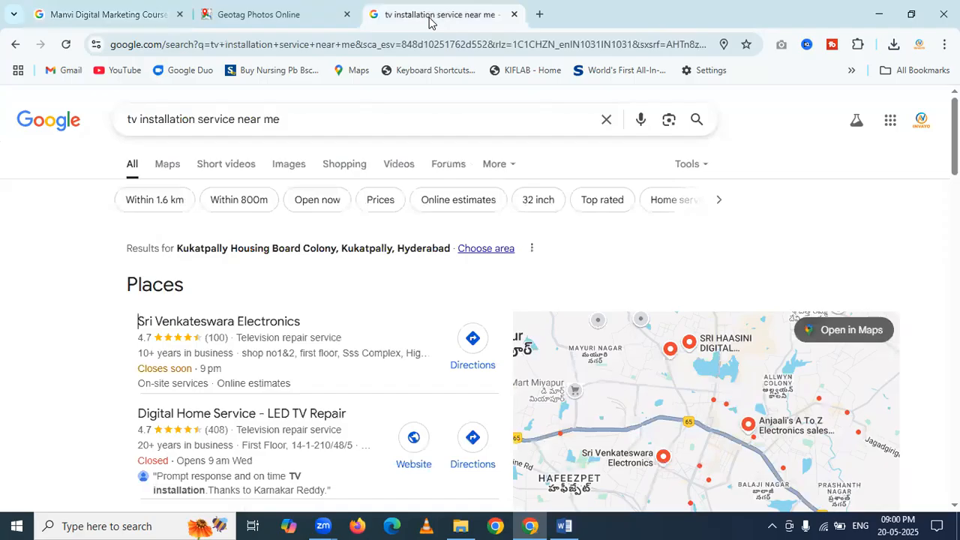
left_click_drag(315, 122, 63, 135)
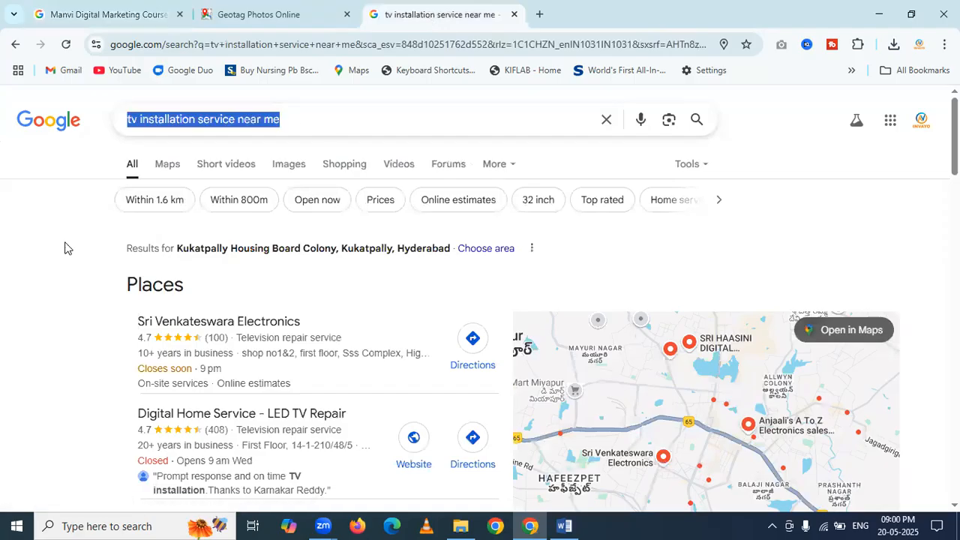
type("google post ")
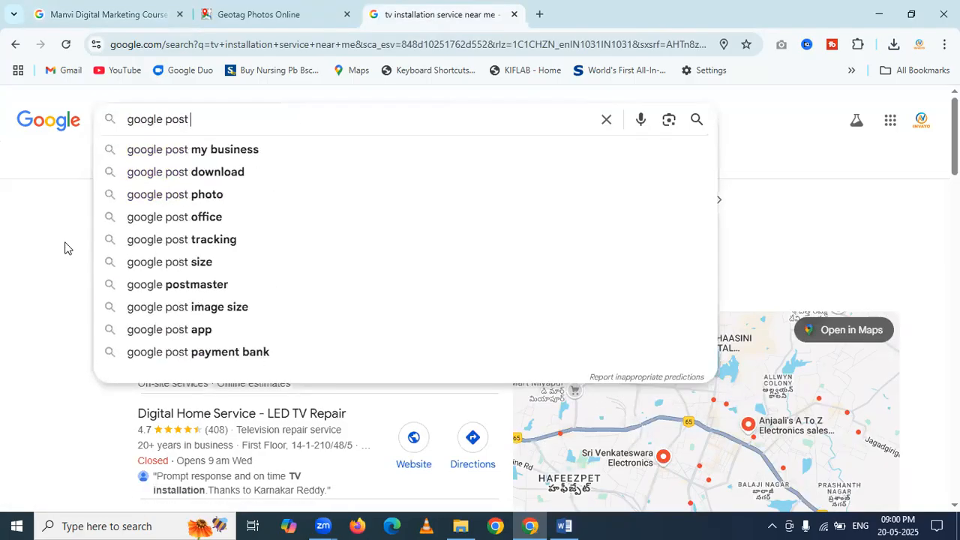
type("imag")
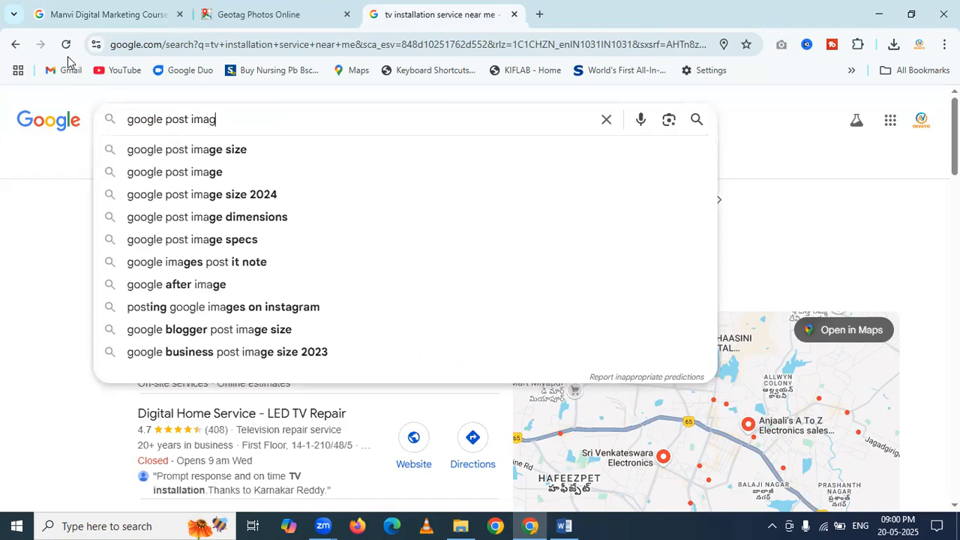
key("Down")
key("Return")
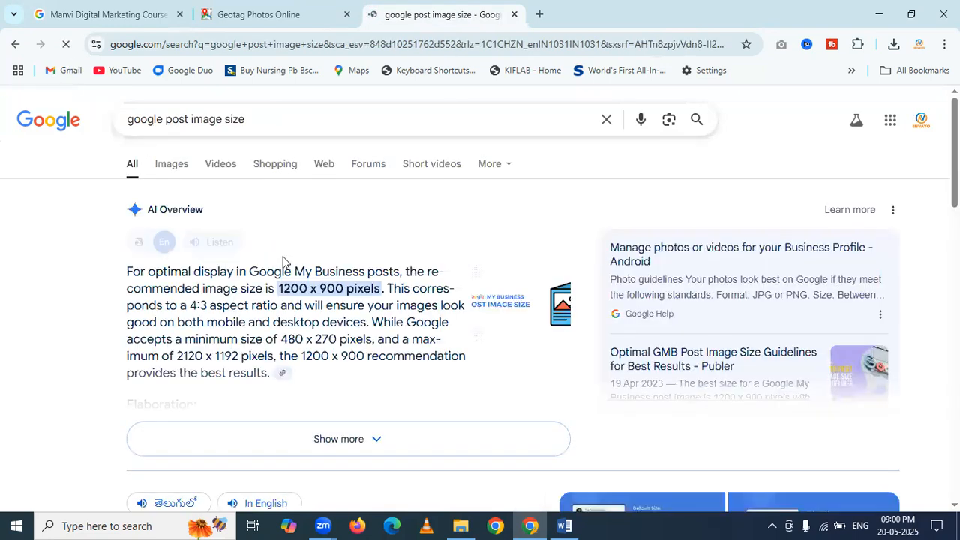
- Read the results, noting the recommended 1200 x 900 pixel (4:3) post image size
left_click_drag(277, 288, 344, 289)
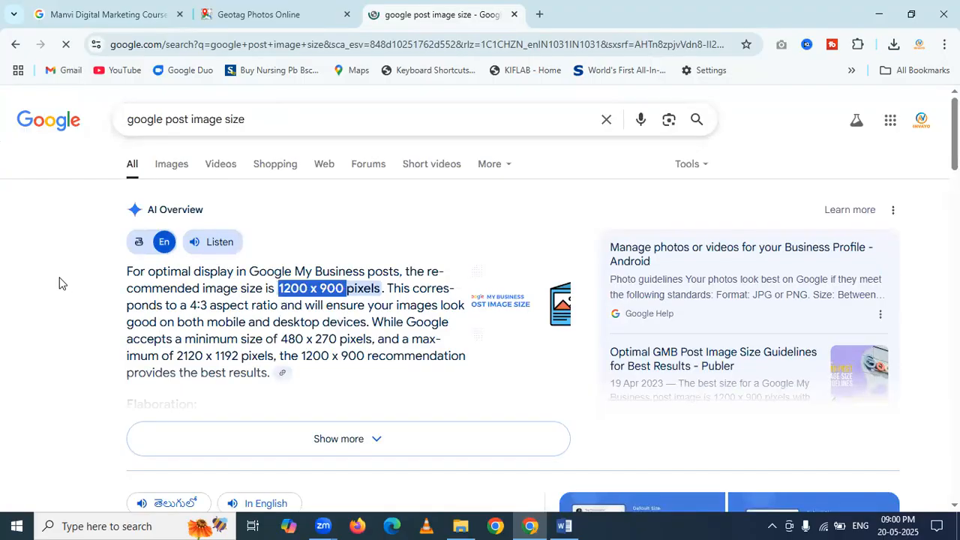
left_click(256, 323)
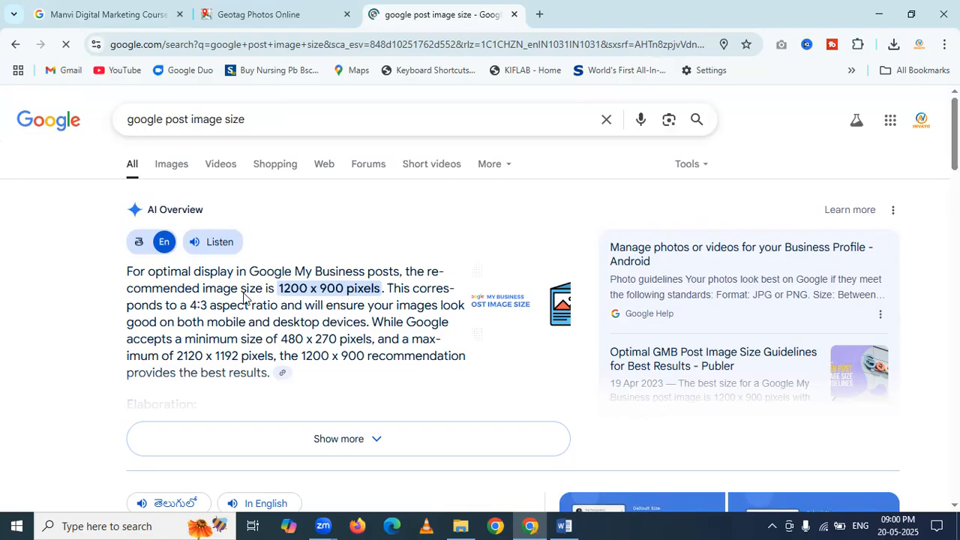
scroll(247, 304, "down", 2)
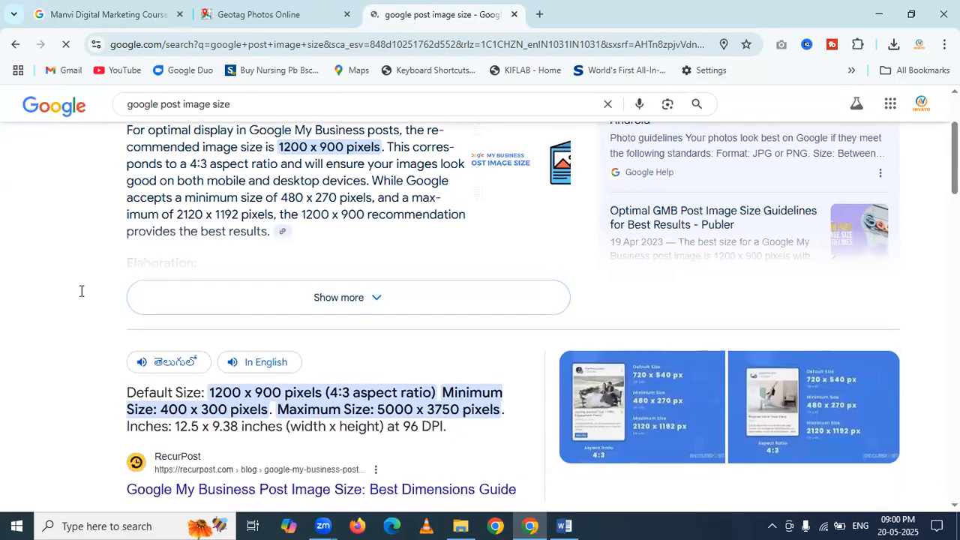
scroll(296, 350, "down", 1)
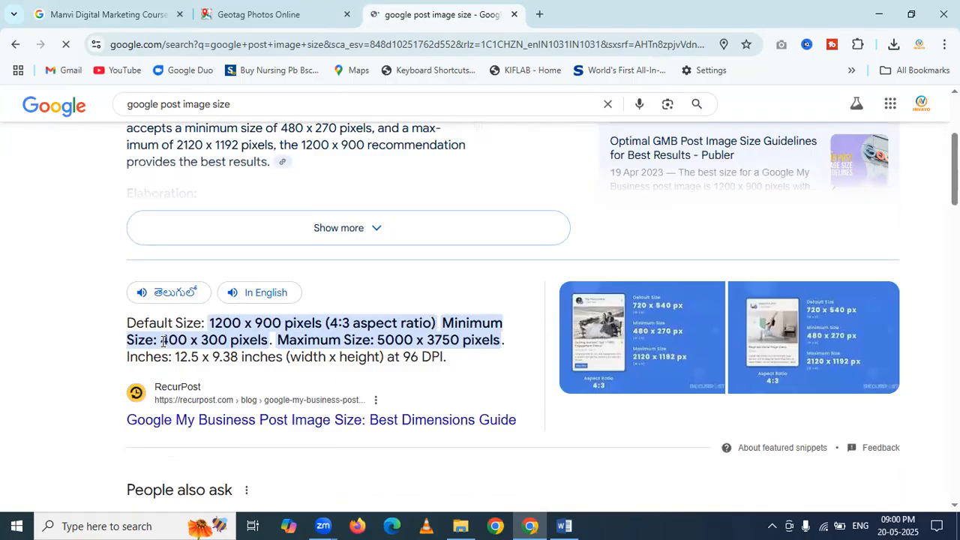
left_click_drag(231, 339, 264, 323)
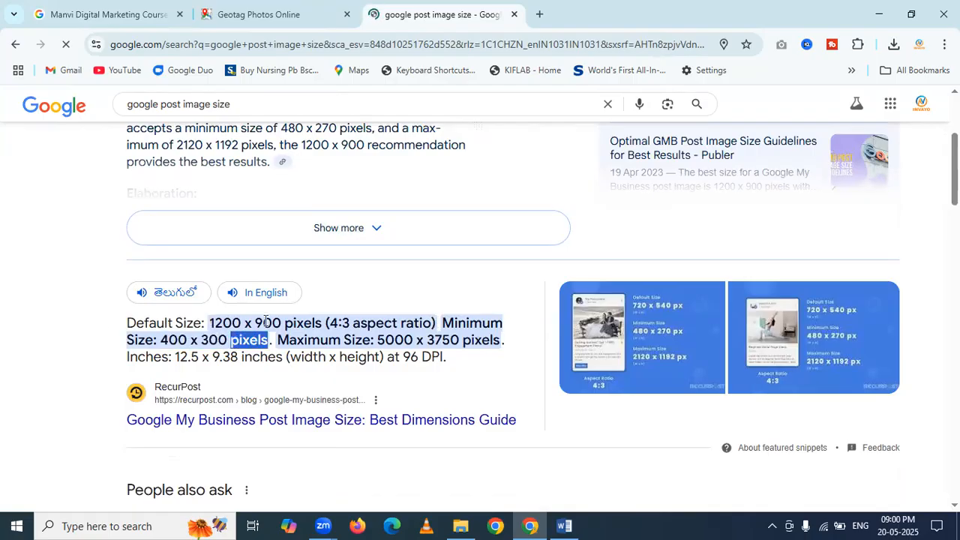
left_click(43, 336)
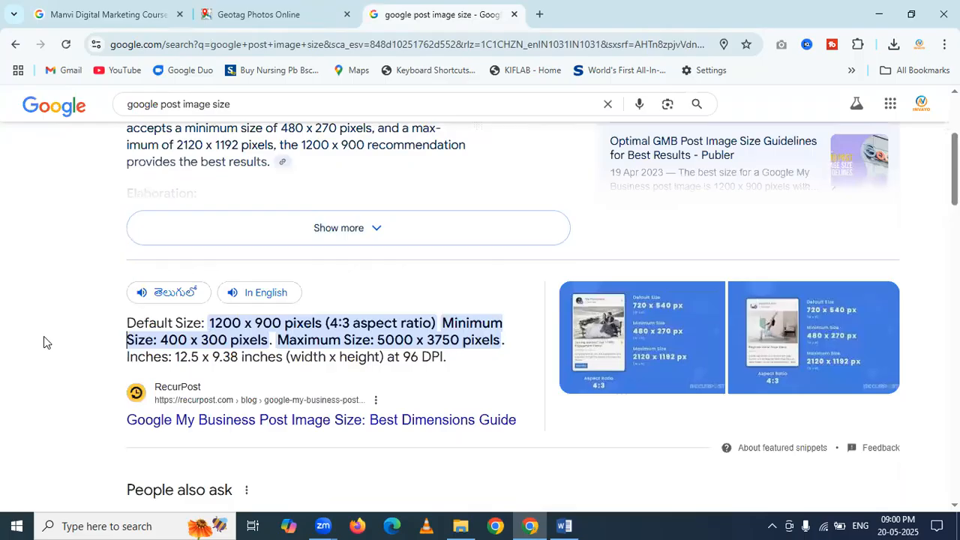
scroll(43, 336, "up", 3)
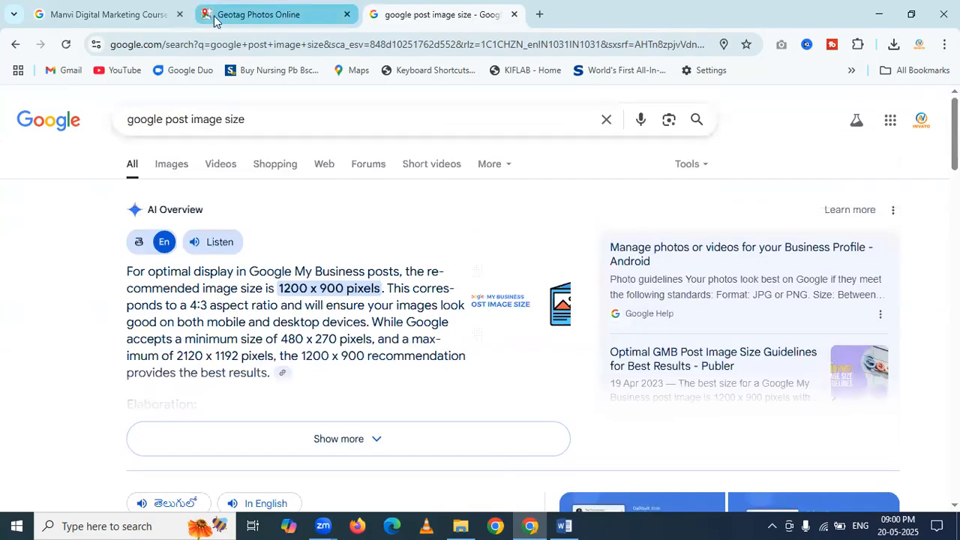
- Return to the Add update form and check the description box's 1,500-character limit
left_click(113, 15)
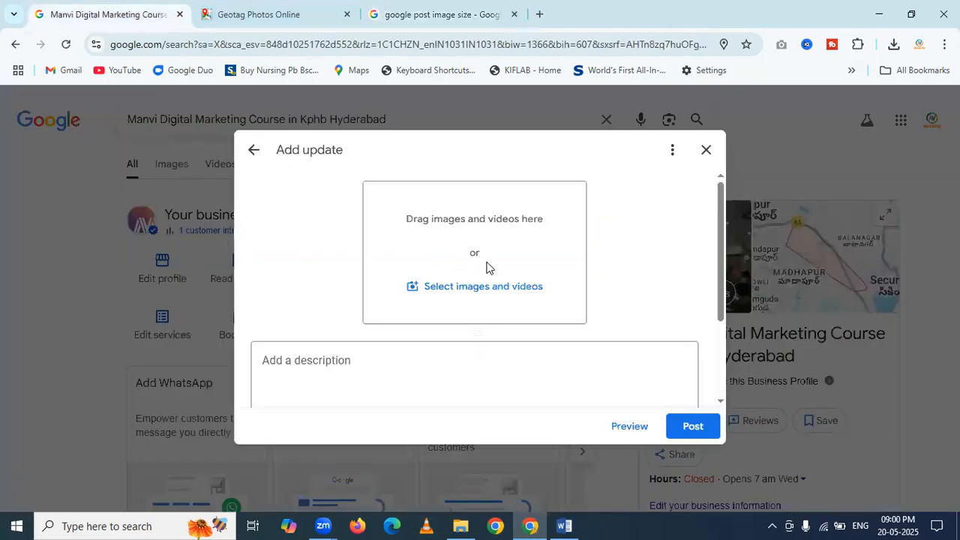
scroll(484, 295, "down", 1)
scroll(482, 295, "down", 2)
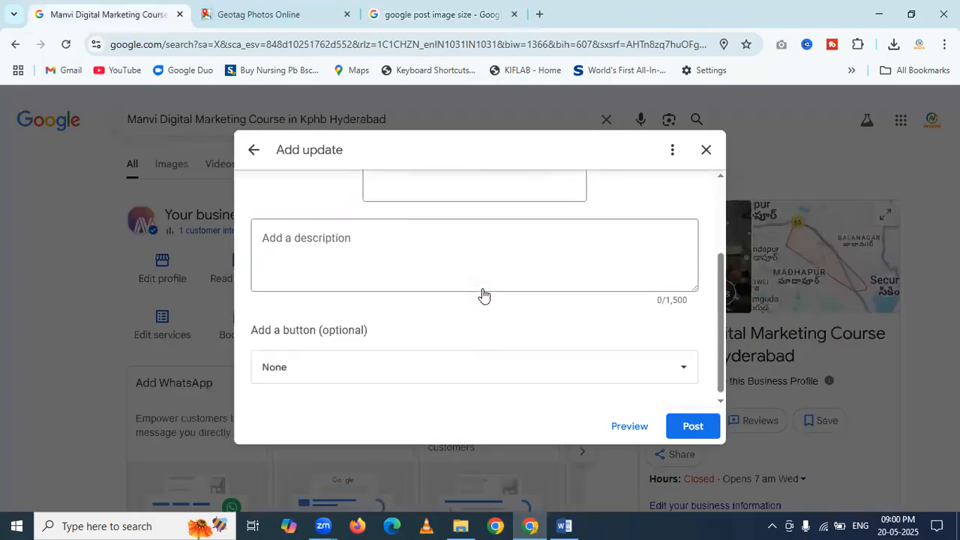
scroll(483, 296, "up", 3)
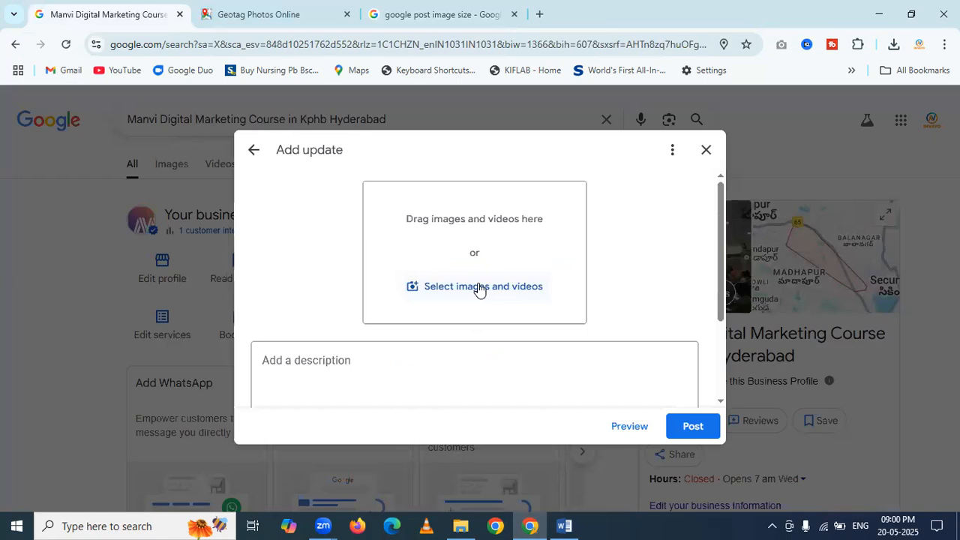
scroll(433, 288, "down", 3)
left_click(356, 238)
left_click_drag(664, 297, 693, 303)
left_click(396, 245)
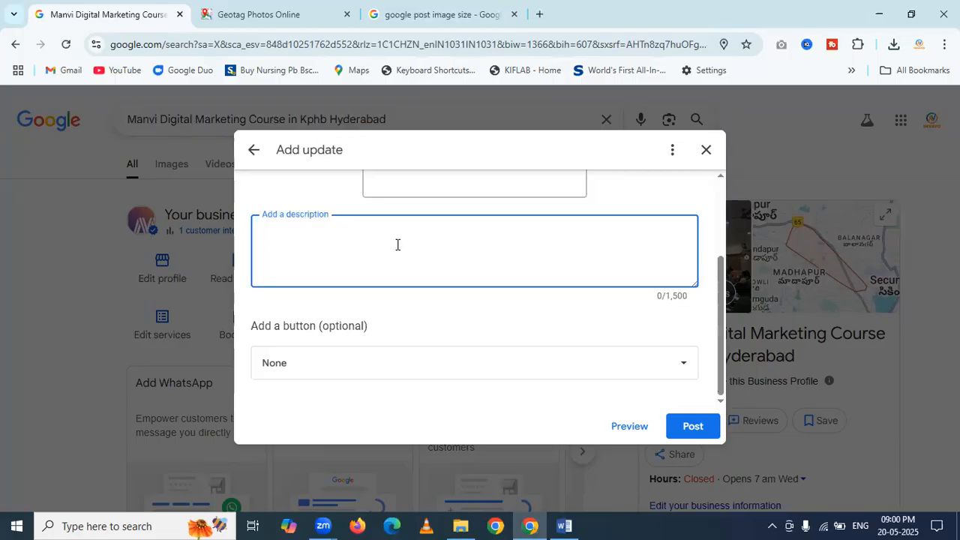
- Set the update's optional action button to Learn more
left_click(338, 368)
left_click(338, 369)
left_click(335, 361)
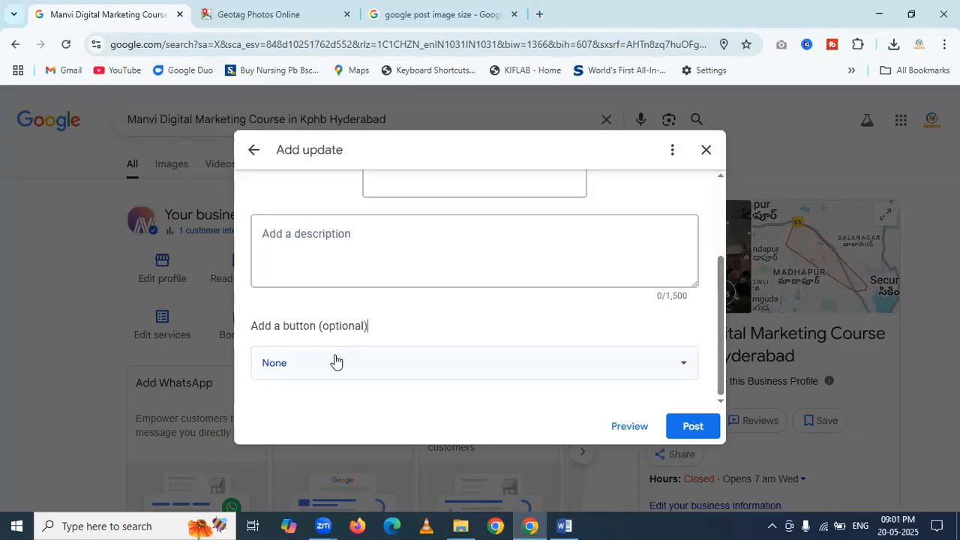
double_click(351, 326)
left_click(322, 364)
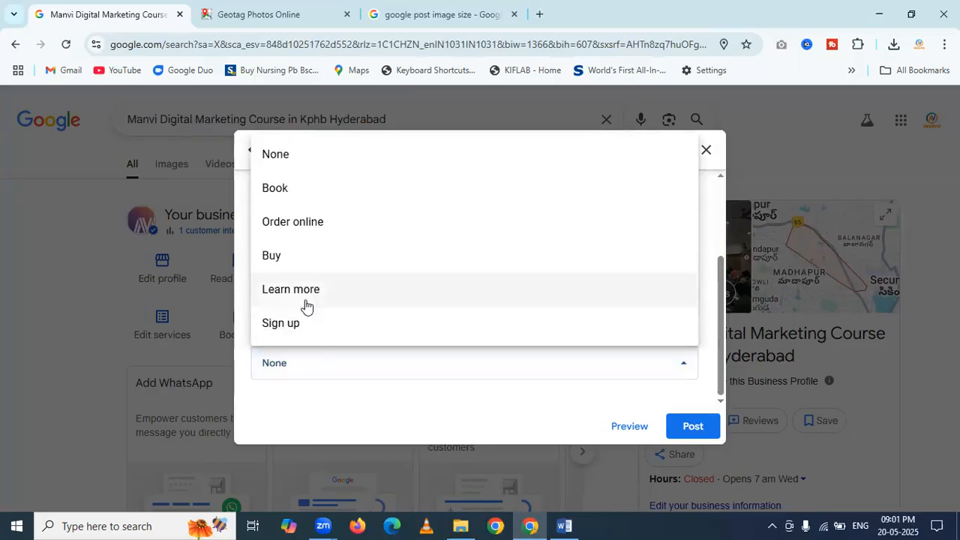
left_click(348, 388)
left_click(349, 377)
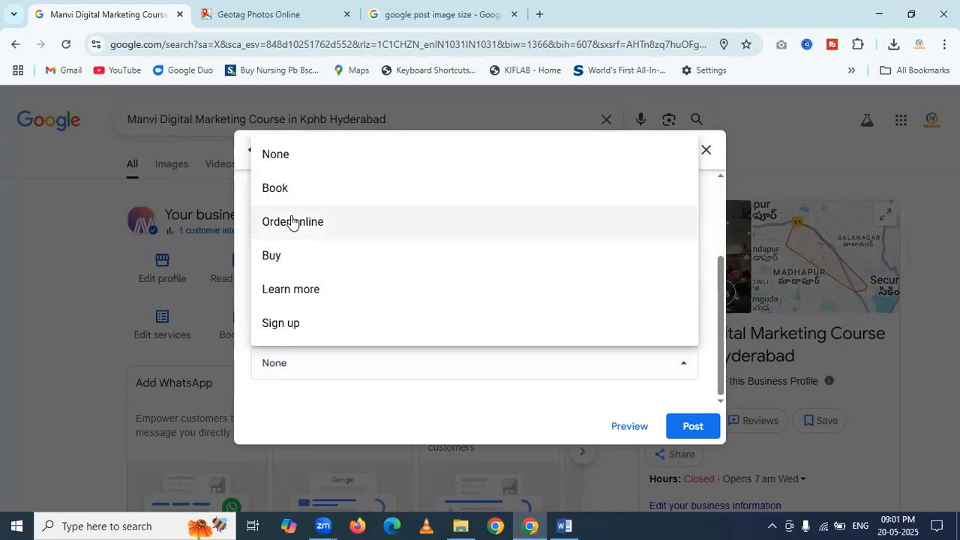
left_click(298, 302)
scroll(341, 315, "down", 1)
- Check the button link and description fields, leaving the description empty
left_click(357, 368)
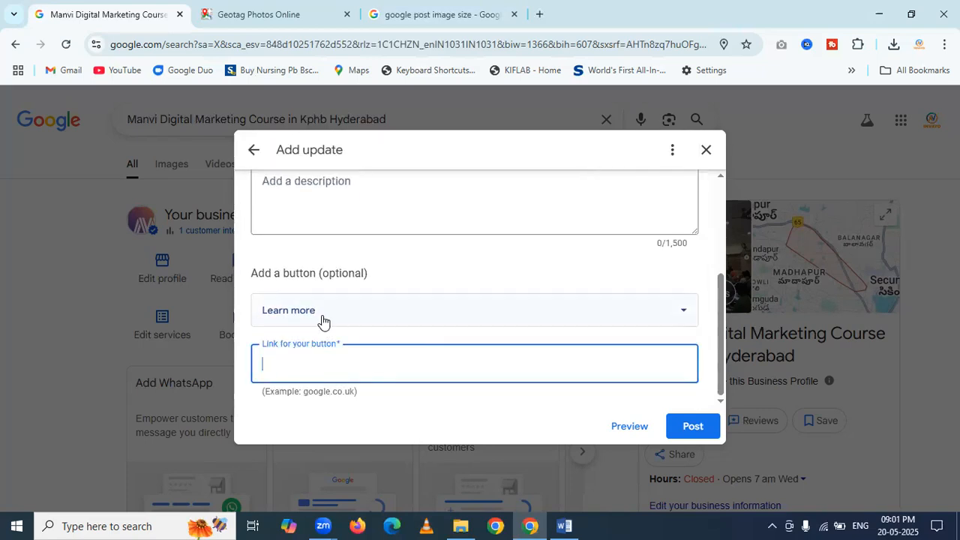
scroll(449, 345, "up", 3)
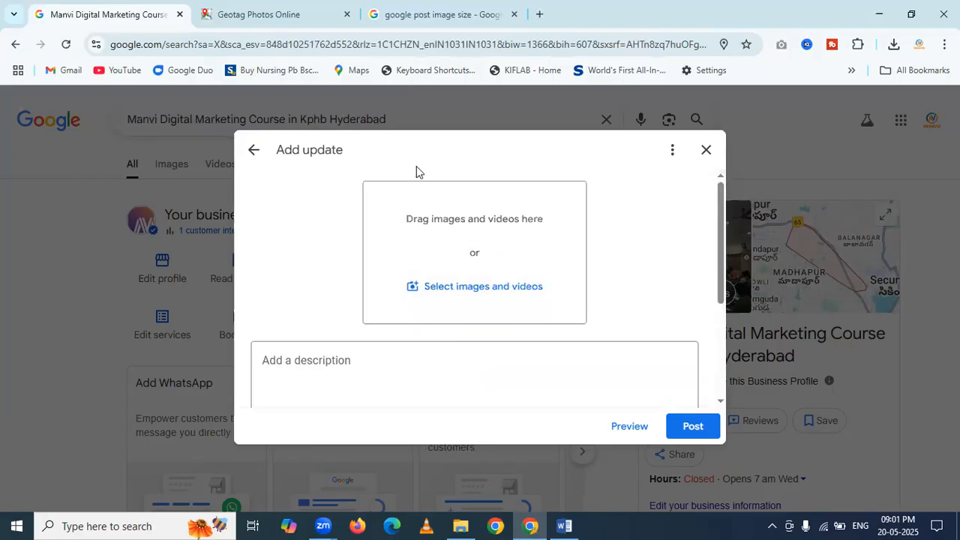
scroll(523, 291, "down", 2)
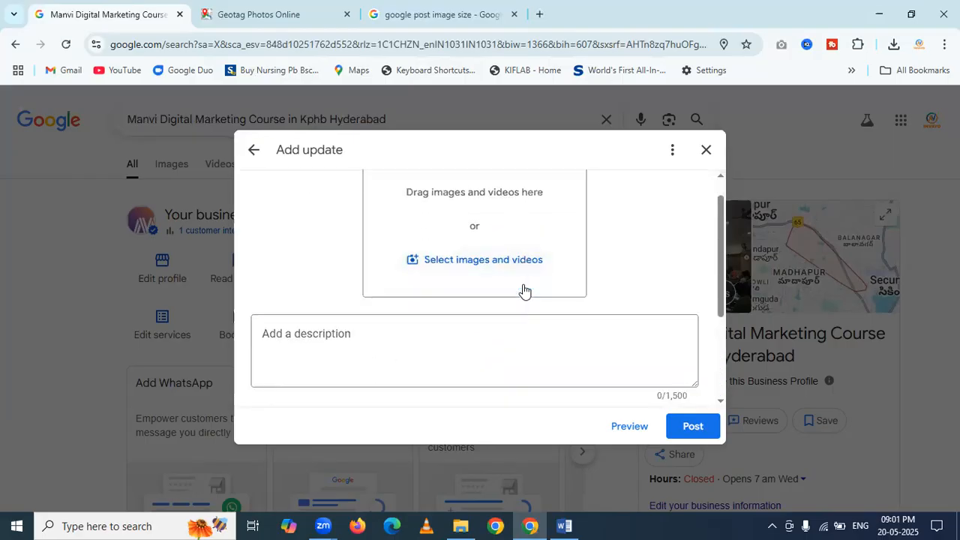
left_click(324, 289)
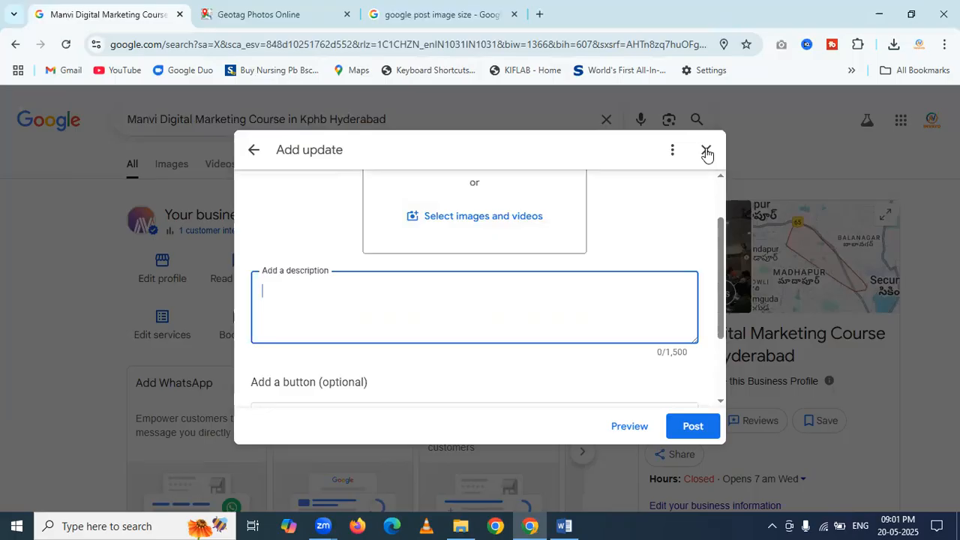
left_click(706, 154)
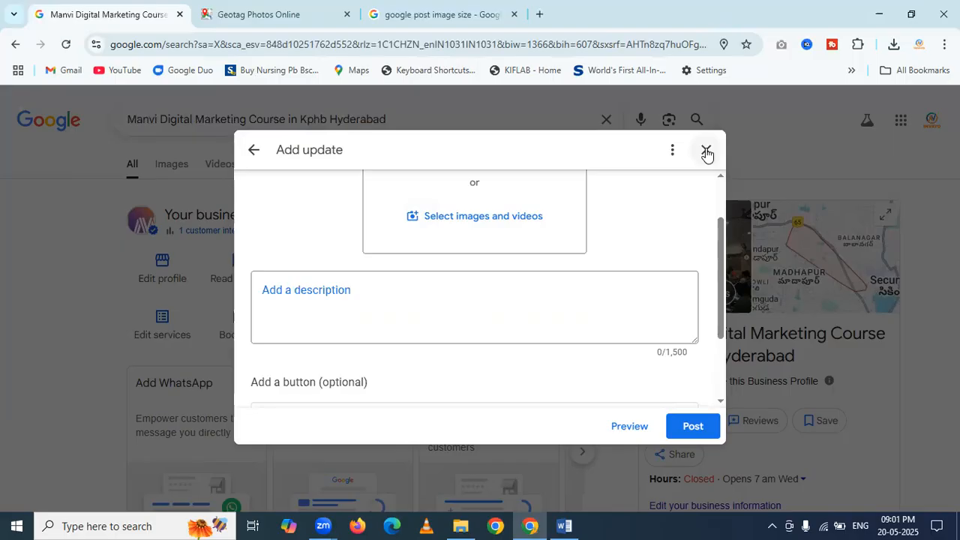
left_click(576, 523)
left_click(583, 348)
left_click_drag(559, 347, 296, 208)
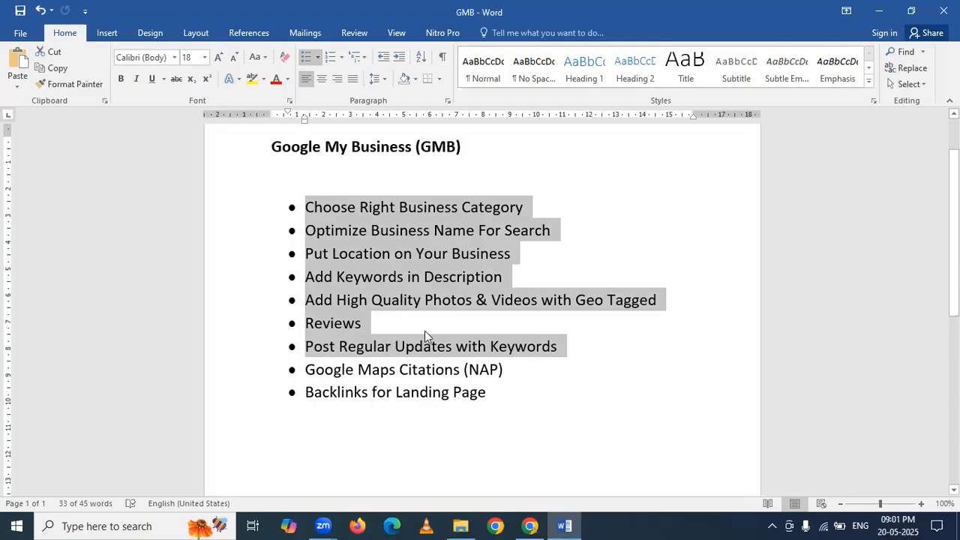
left_click(406, 209)
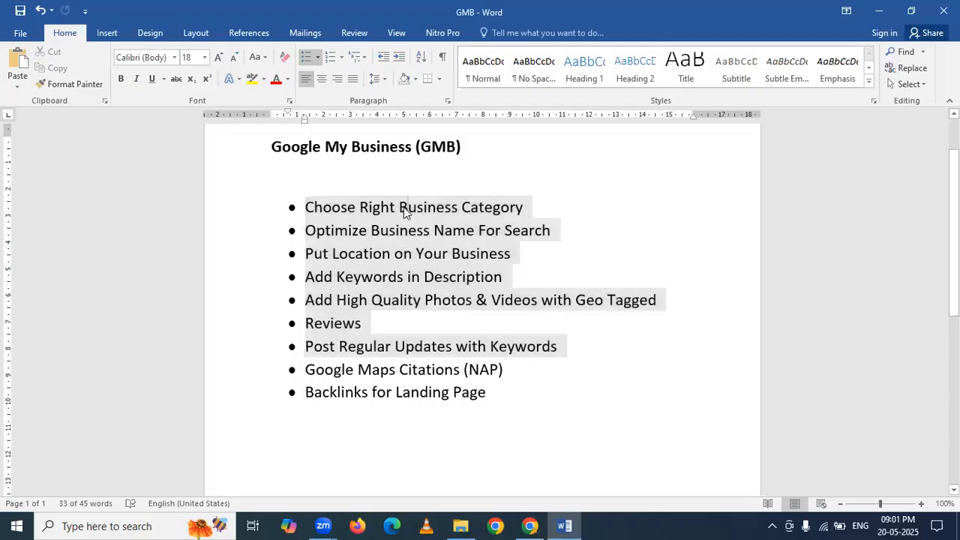
left_click(480, 205)
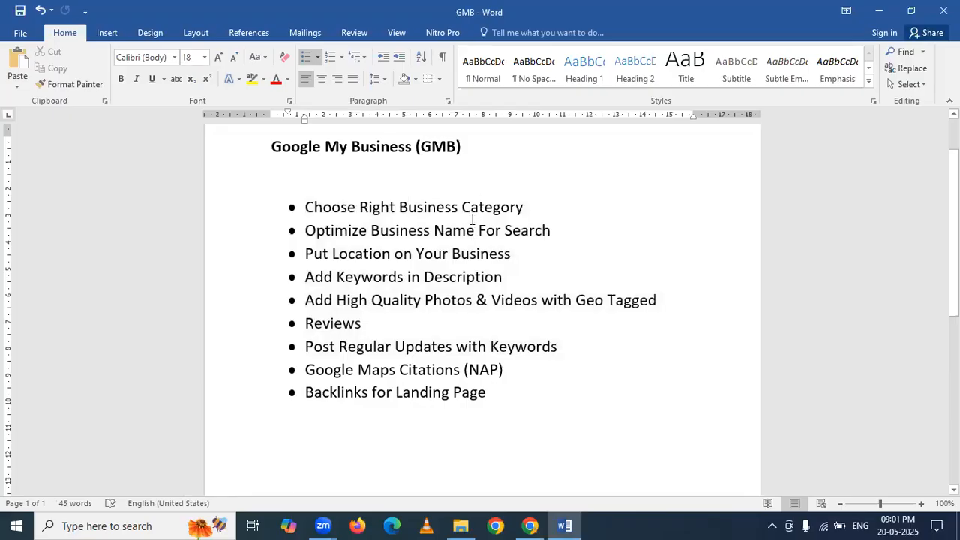
left_click(411, 255)
left_click_drag(545, 278, 304, 207)
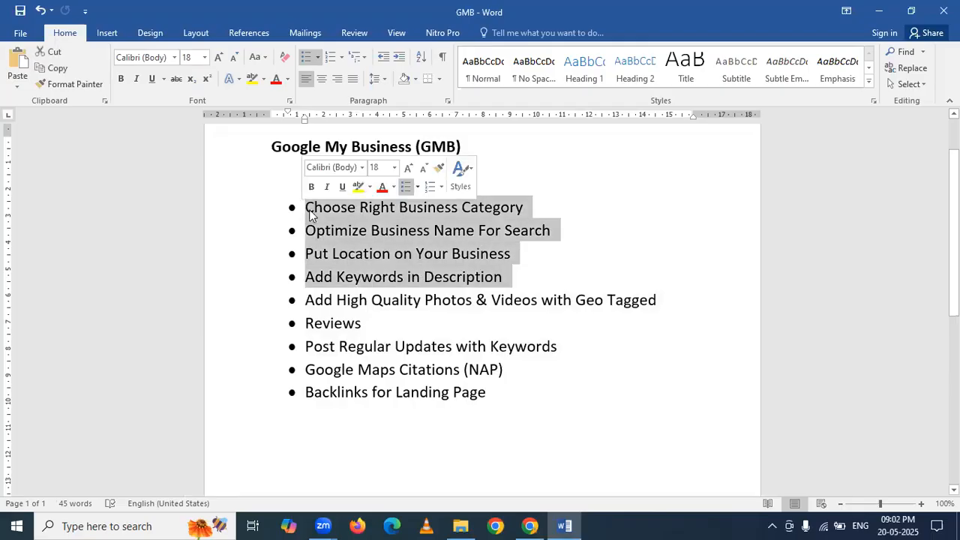
left_click(540, 285)
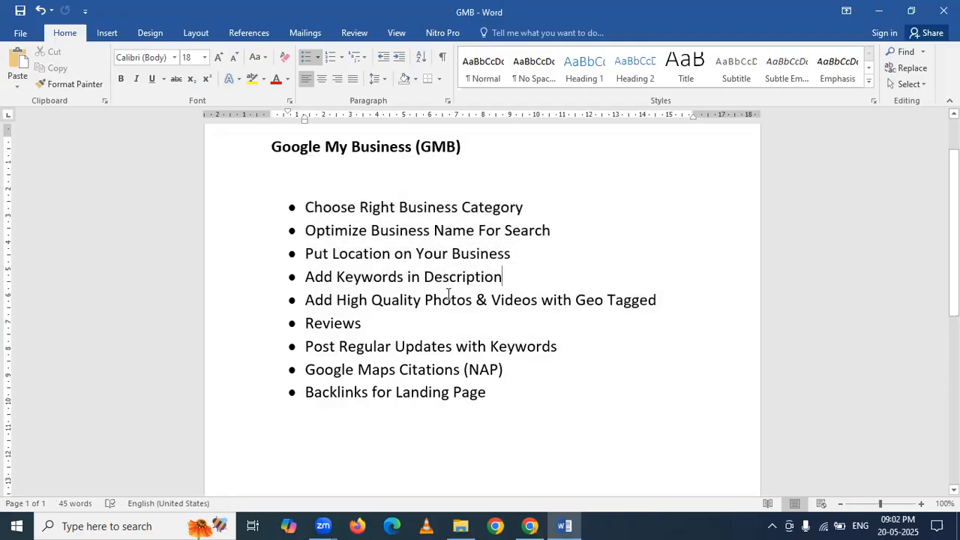
left_click_drag(467, 302, 536, 301)
left_click(553, 318)
left_click_drag(558, 347, 305, 346)
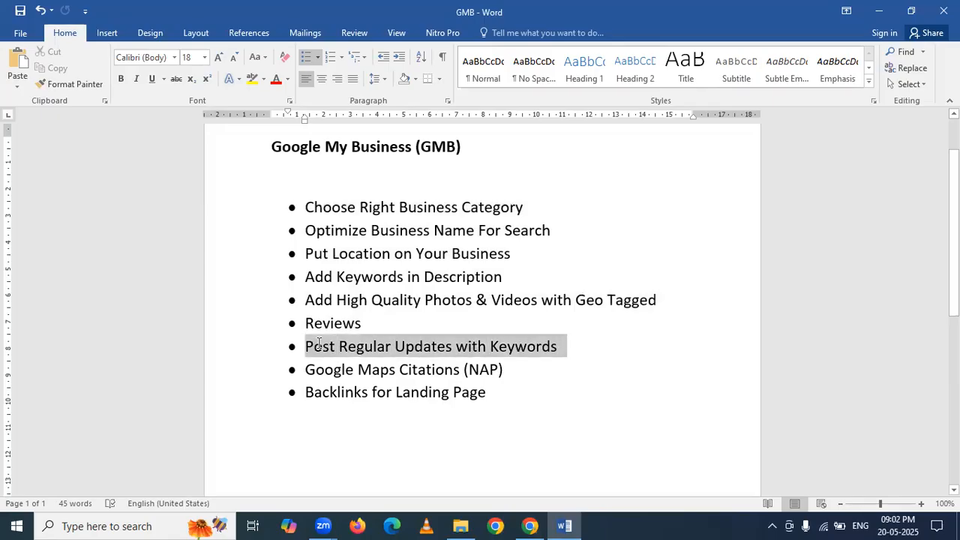
left_click(606, 351)
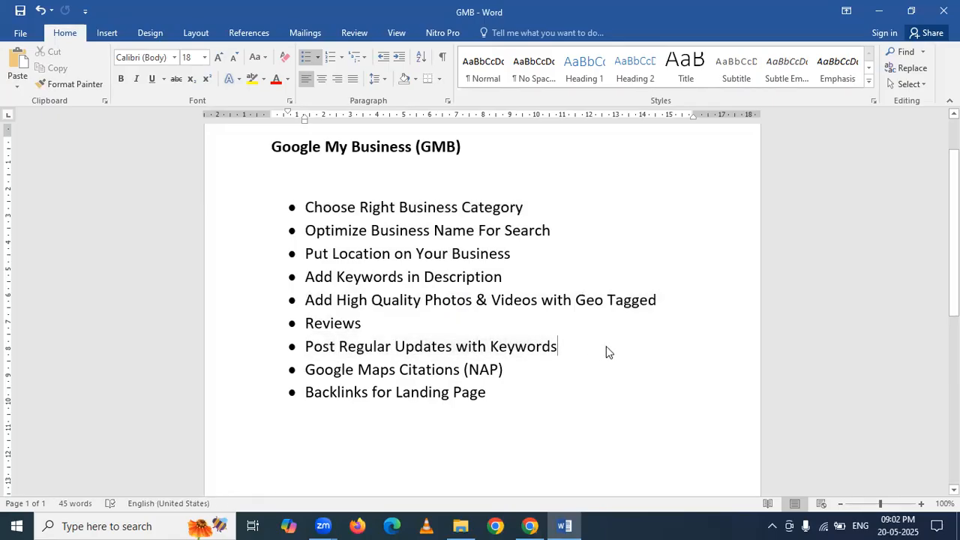
left_click_drag(561, 348, 302, 207)
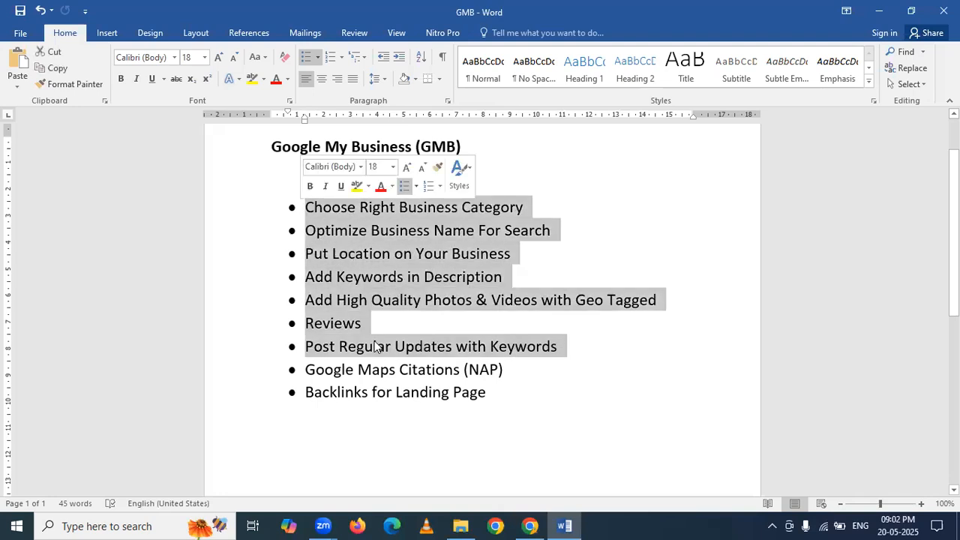
left_click(393, 373)
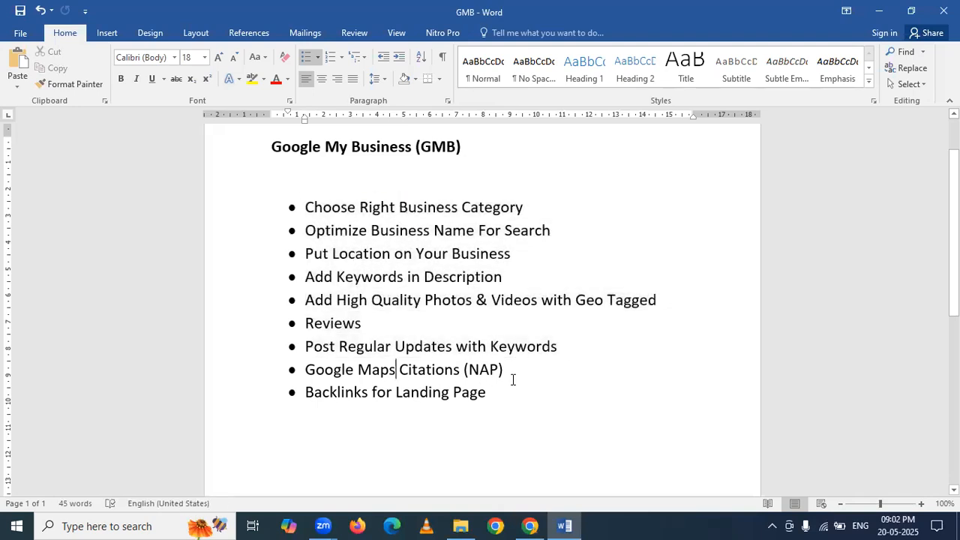
left_click(471, 367)
double_click(480, 368)
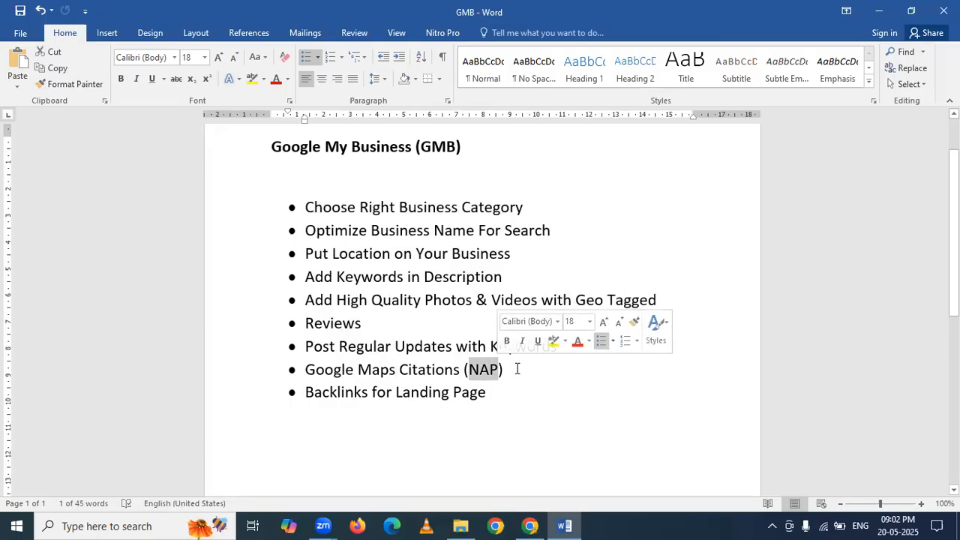
left_click(517, 369)
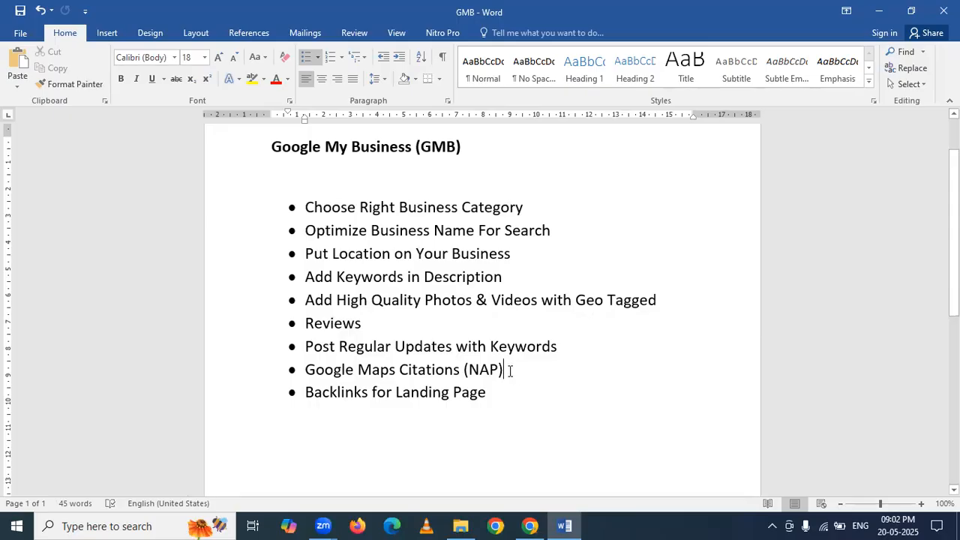
left_click(499, 391)
left_click_drag(505, 393, 318, 367)
left_click_drag(506, 393, 332, 371)
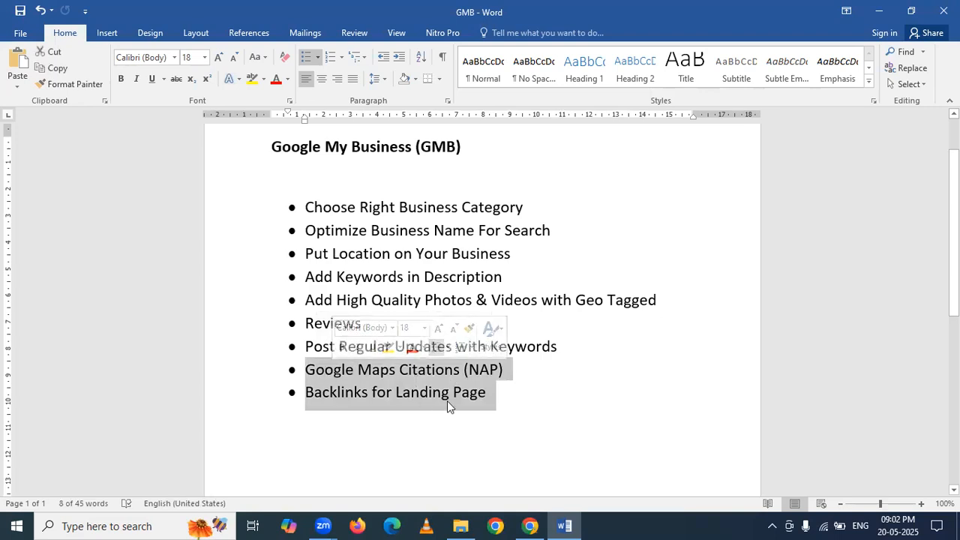
left_click(517, 399)
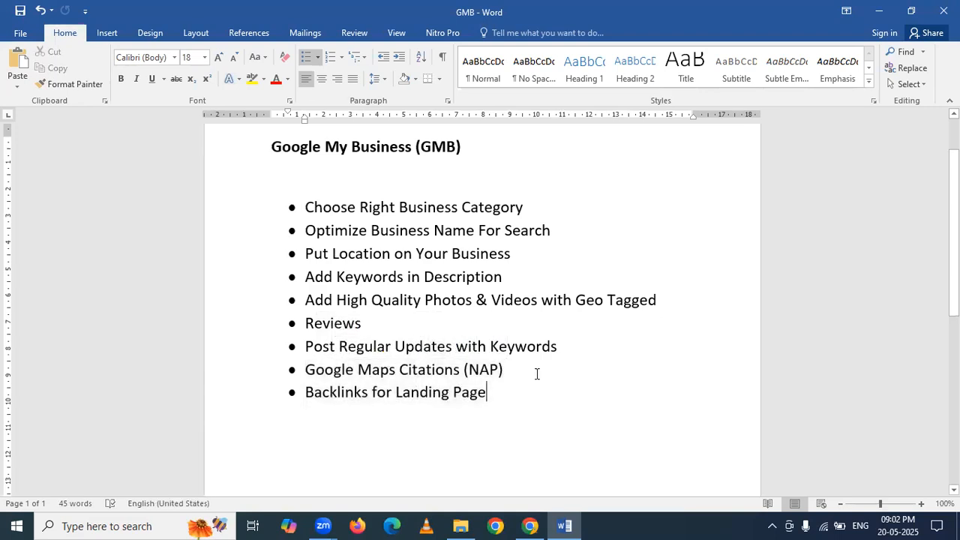
left_click_drag(558, 346, 300, 211)
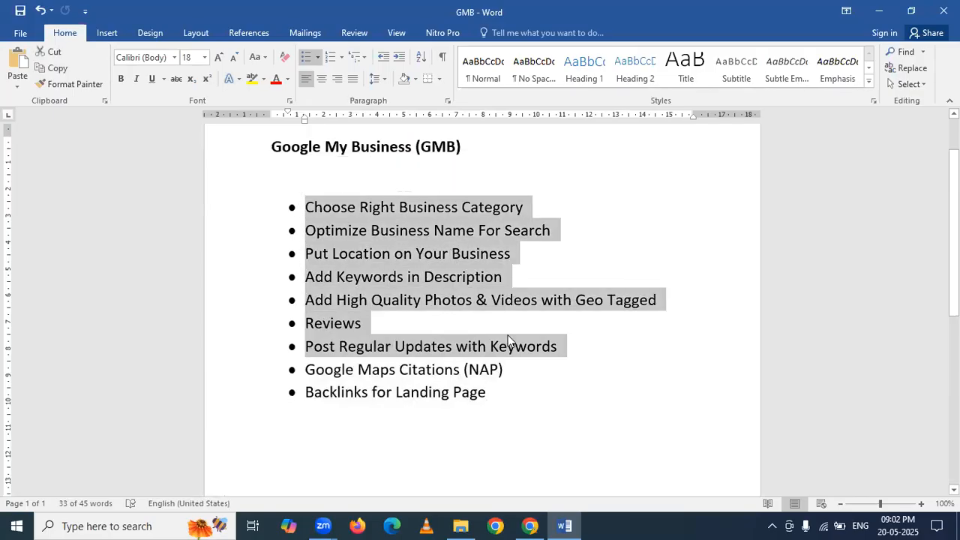
left_click(593, 360)
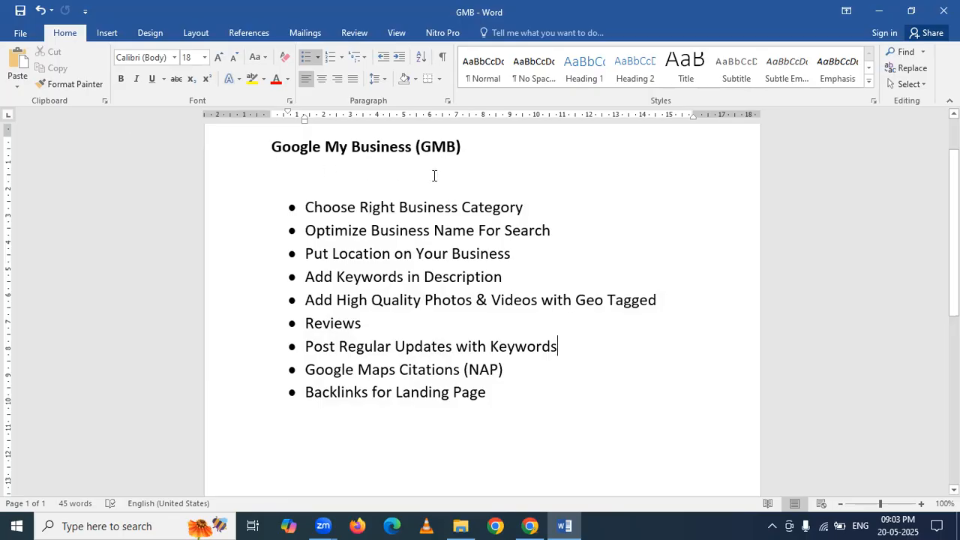
left_click(541, 212)
left_click(575, 232)
left_click(533, 255)
left_click(507, 279)
double_click(595, 299)
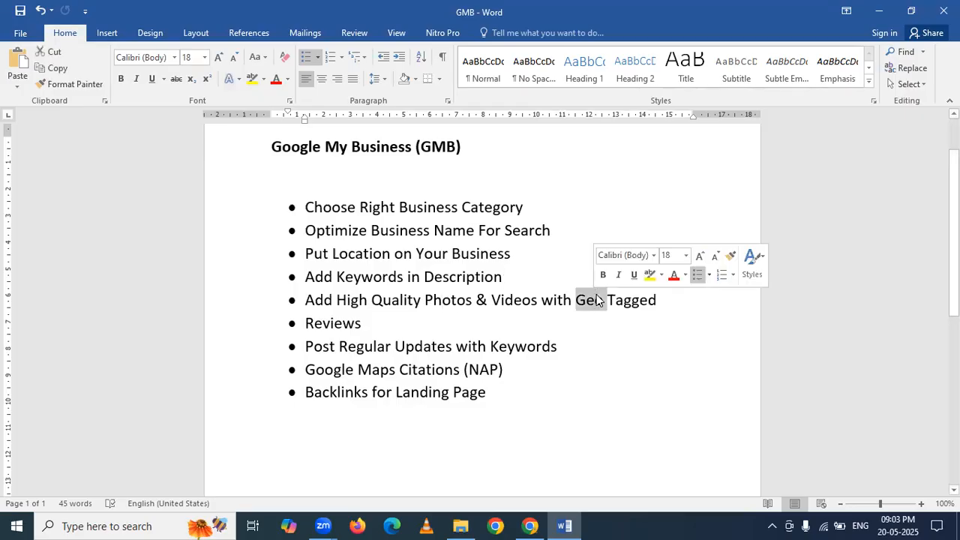
left_click(666, 300)
double_click(621, 307)
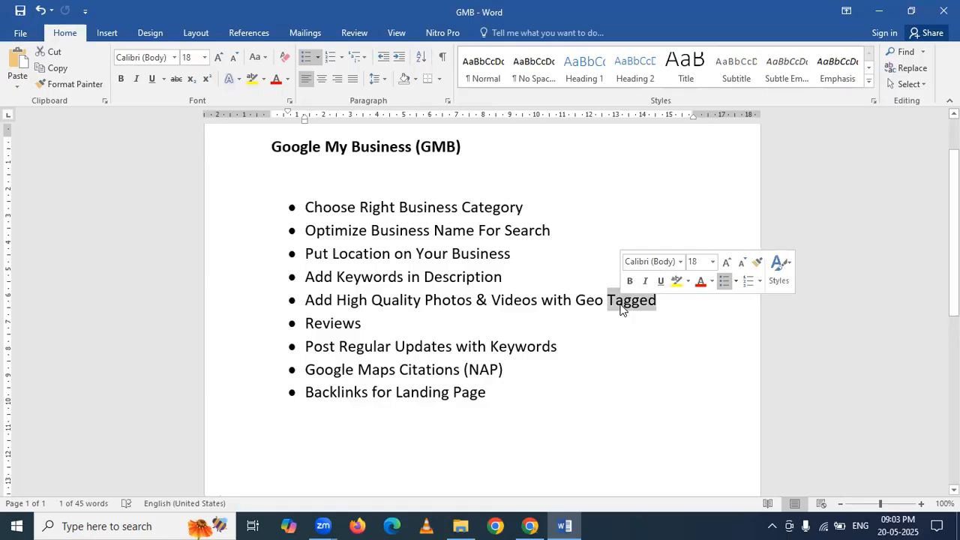
left_click(424, 323)
left_click_drag(659, 301, 306, 206)
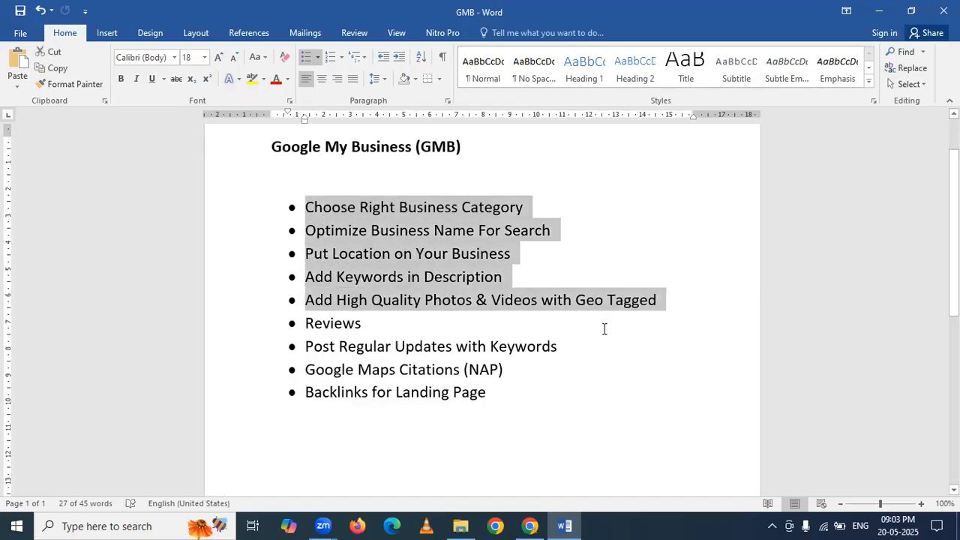
left_click(605, 328)
left_click_drag(504, 395, 356, 376)
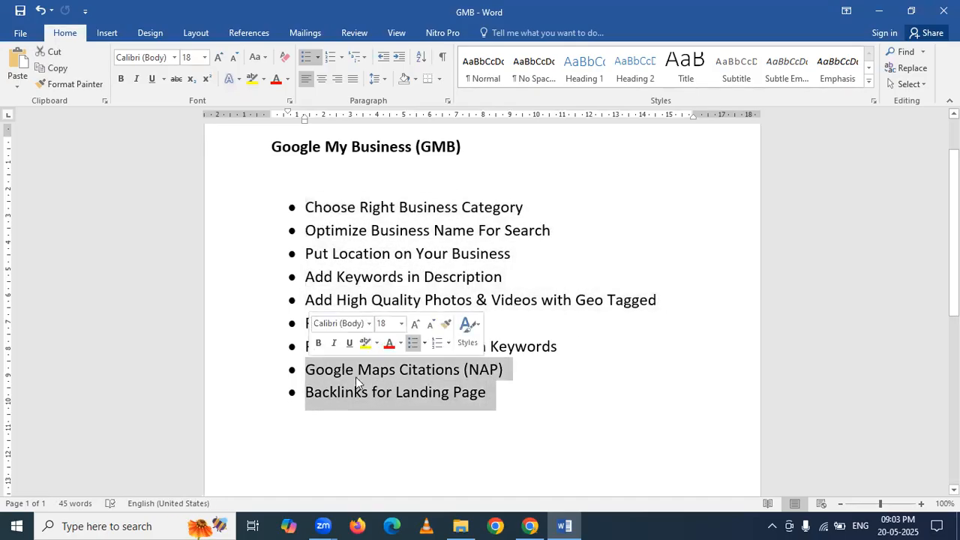
left_click(549, 402)
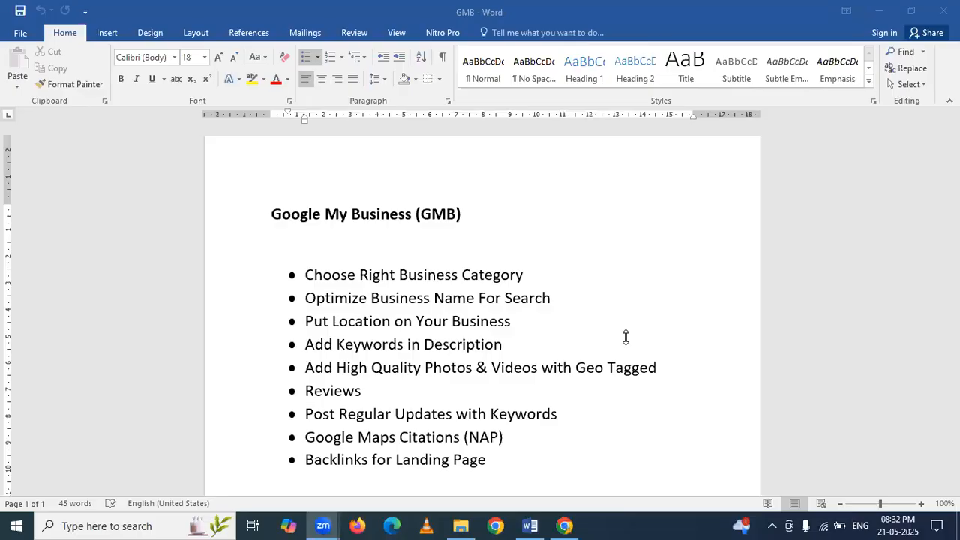
- Scroll down the GMB checklist and click into the document to focus it
scroll(625, 338, "down", 1)
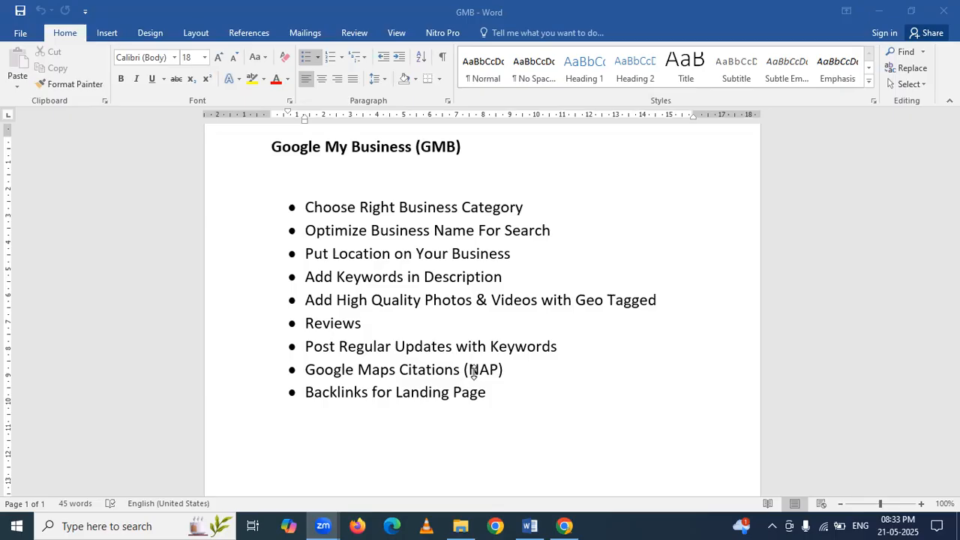
left_click(514, 365)
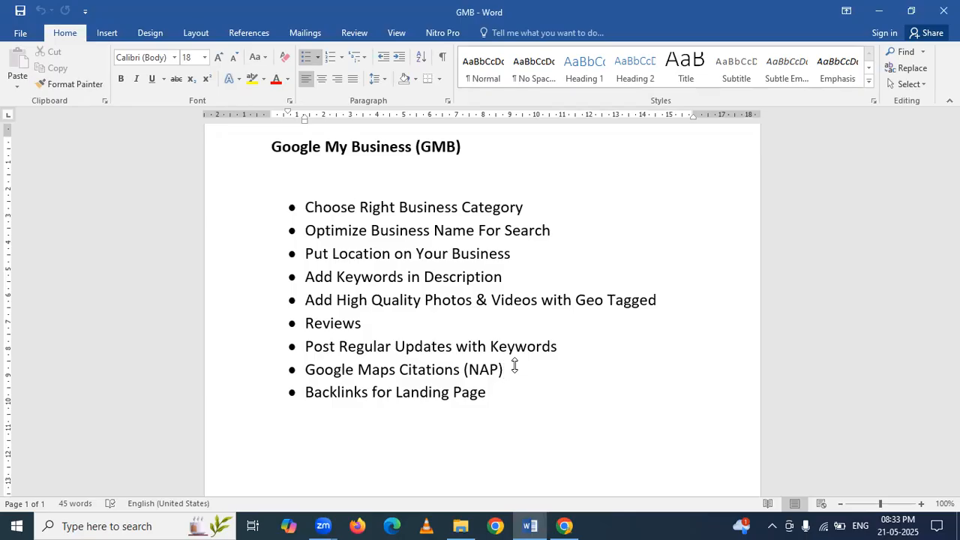
left_click(564, 525)
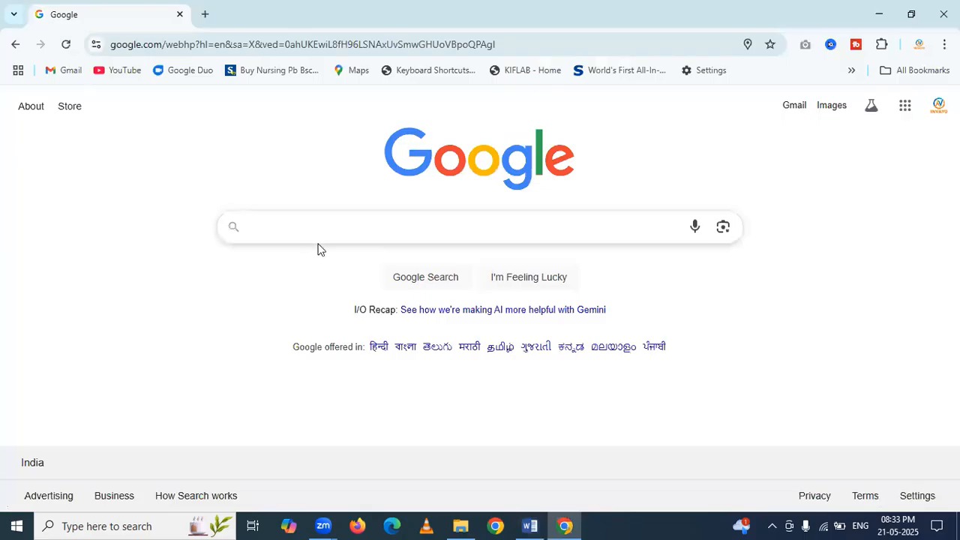
left_click(320, 230)
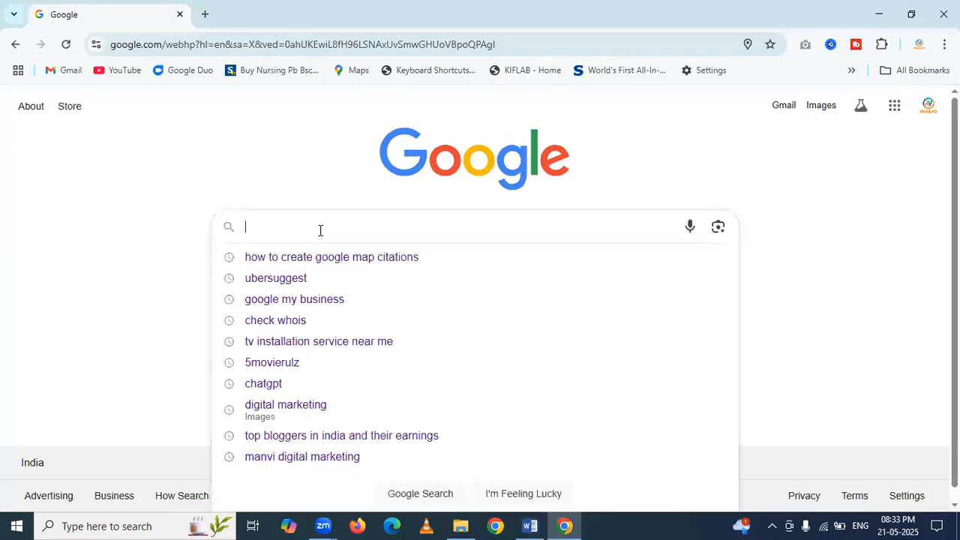
type("local")
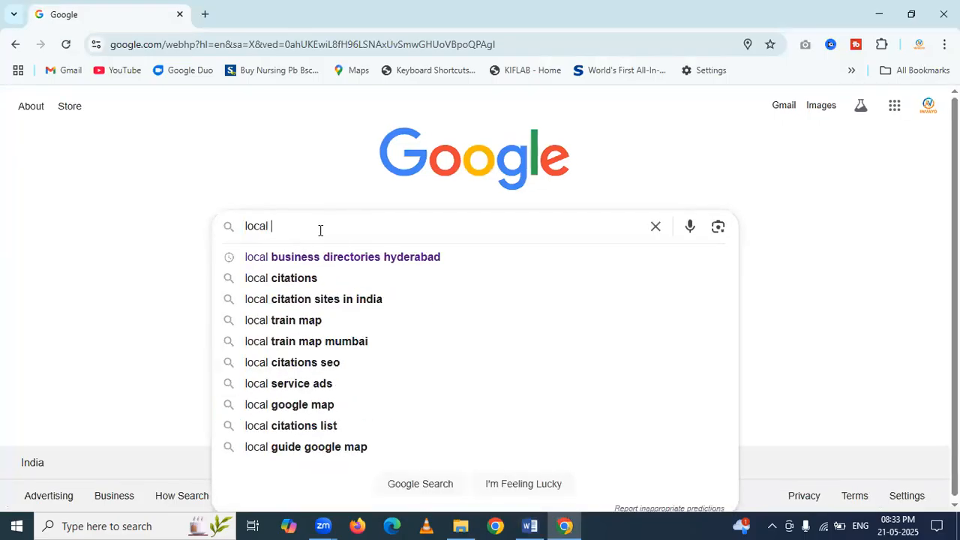
key("Down")
key("Return")
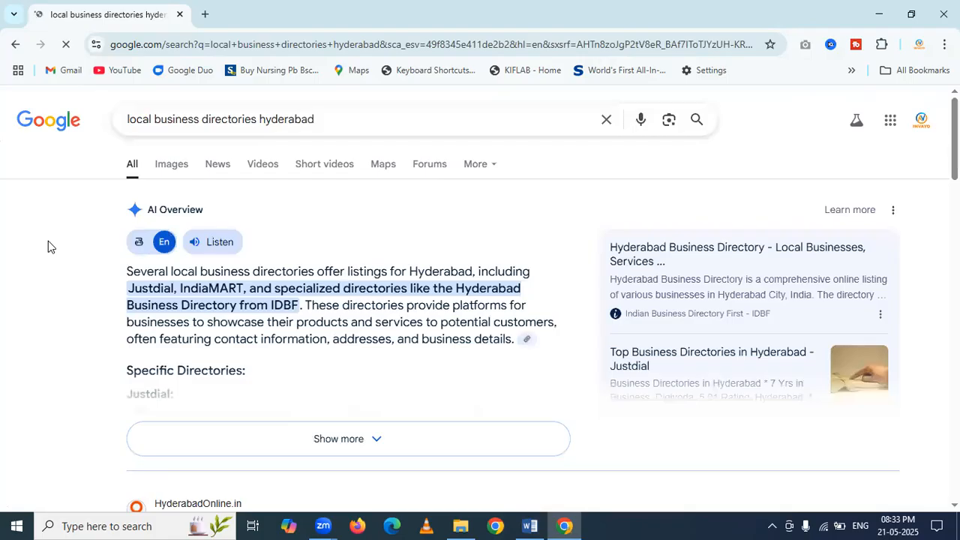
scroll(267, 224, "down", 3)
left_click(269, 227)
scroll(187, 242, "down", 1)
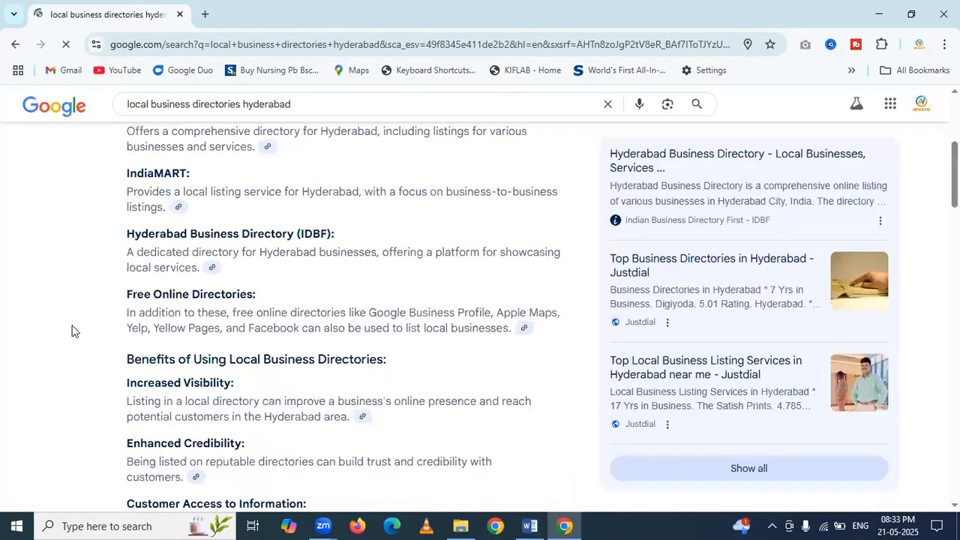
scroll(60, 303, "down", 2)
scroll(189, 242, "down", 3)
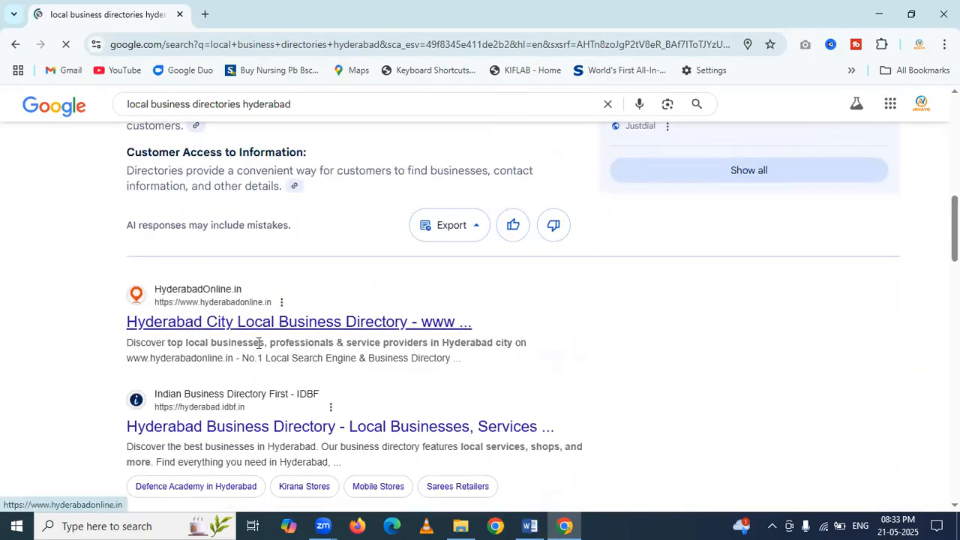
scroll(57, 337, "down", 2)
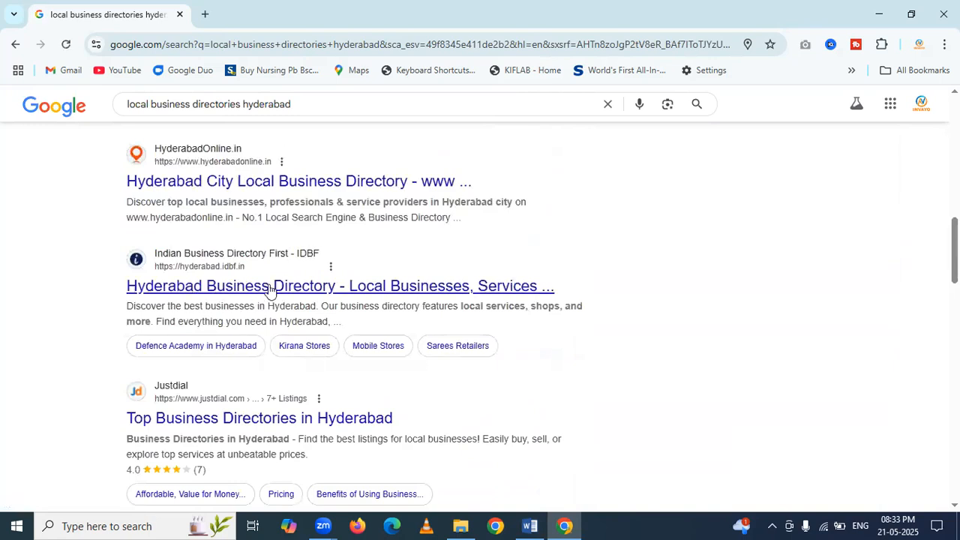
scroll(64, 289, "down", 1)
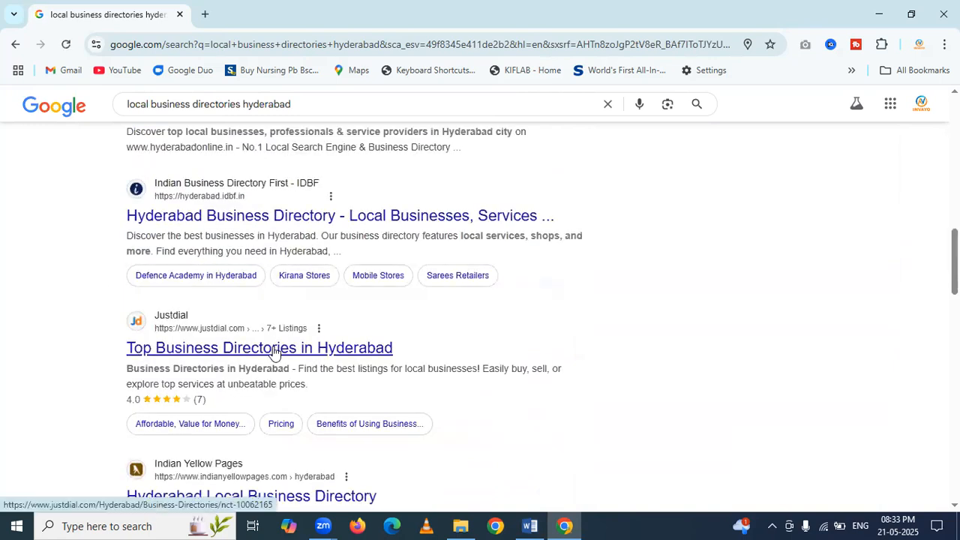
scroll(103, 283, "down", 3)
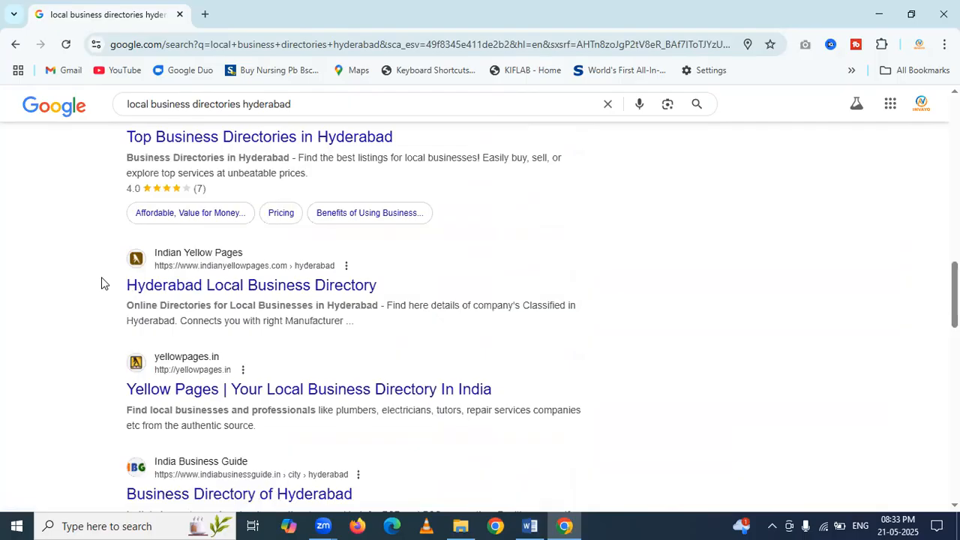
scroll(215, 287, "down", 1)
scroll(81, 253, "down", 2)
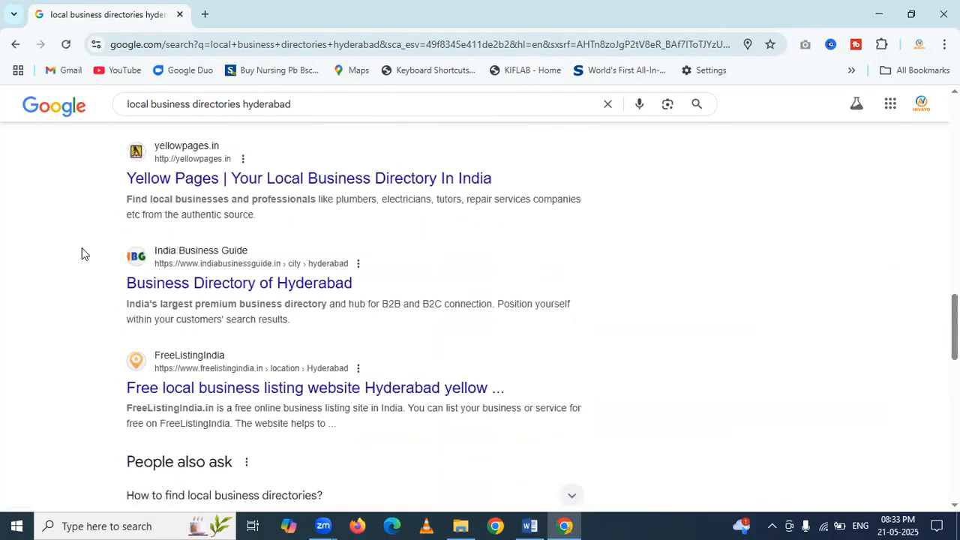
scroll(82, 253, "down", 1)
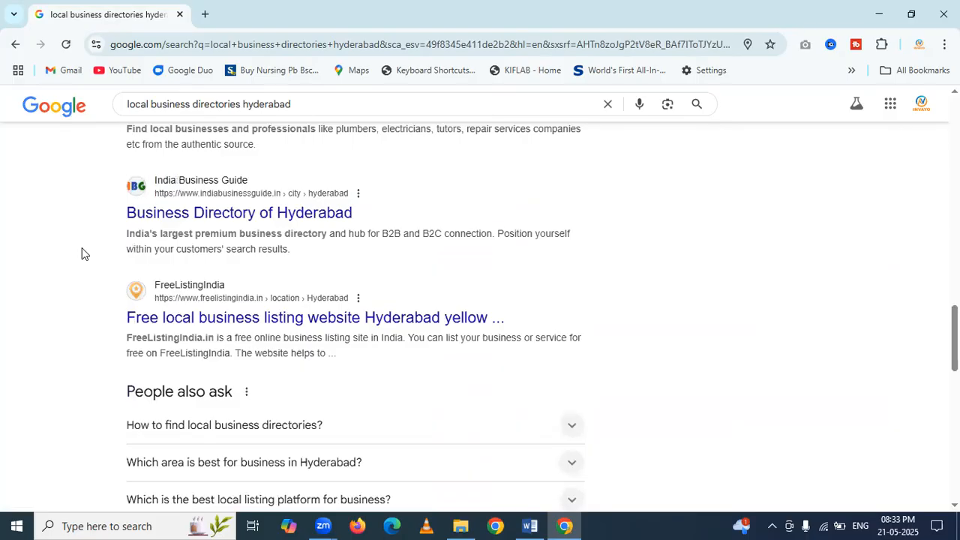
scroll(82, 254, "up", 8)
scroll(82, 253, "up", 1)
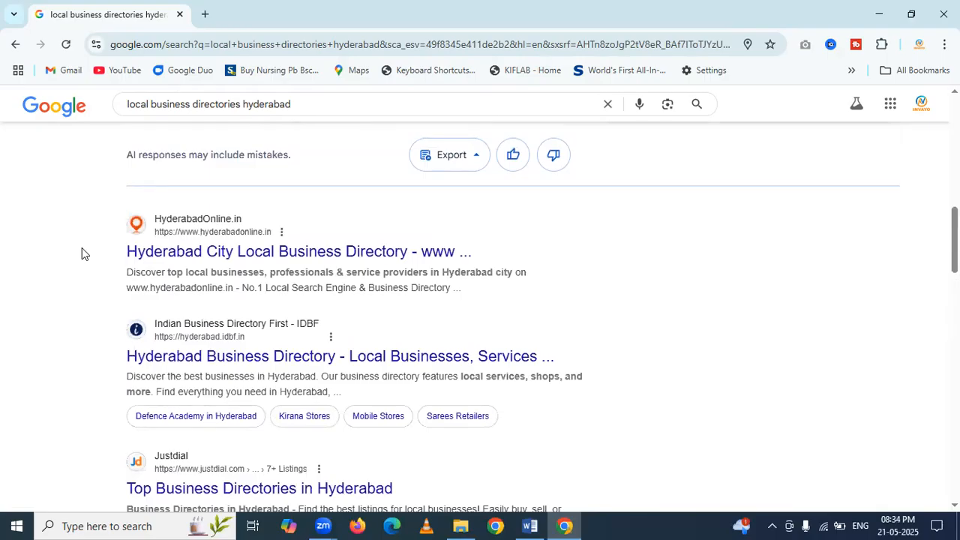
scroll(82, 247, "up", 11)
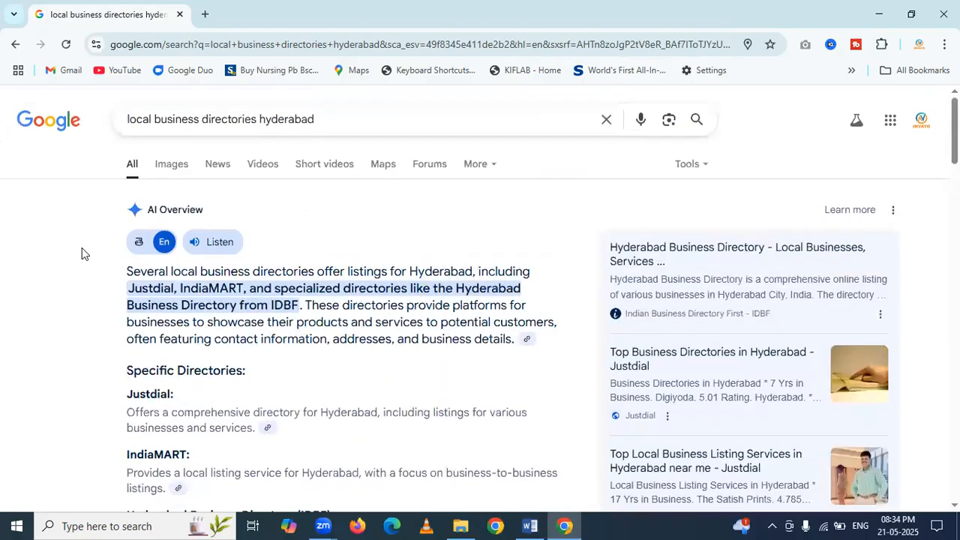
scroll(82, 247, "down", 2)
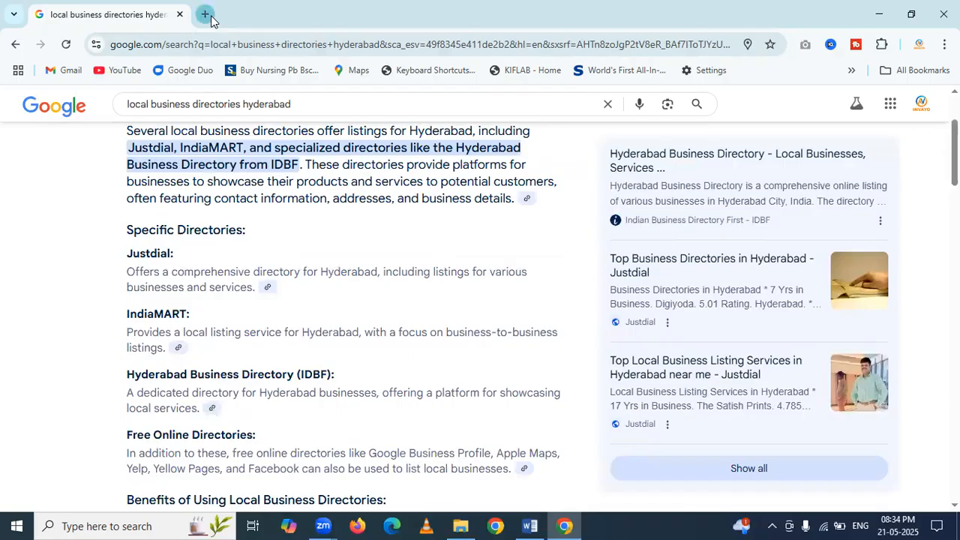
- Open new browser tabs and search for 'sulekha'
left_click(208, 16)
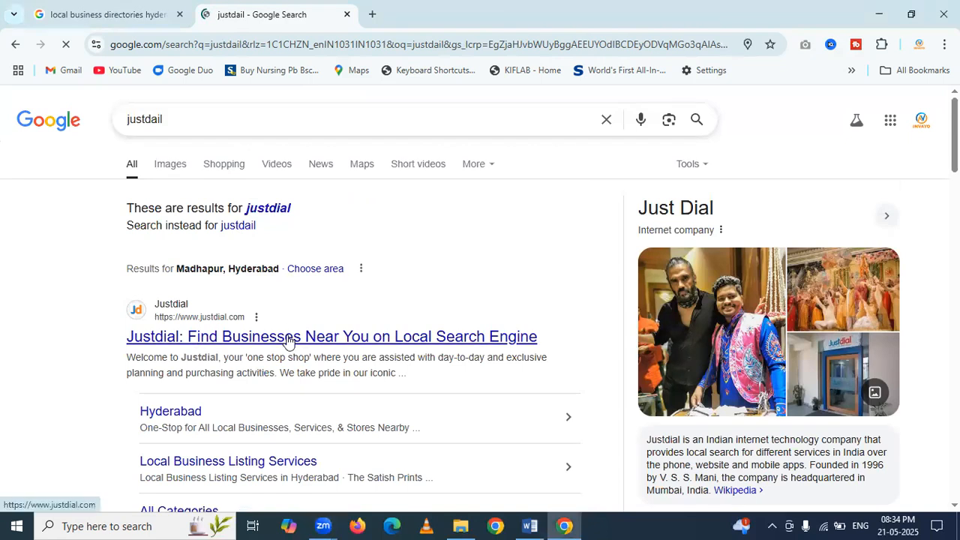
left_click(373, 15)
type("sulekha")
key("Return")
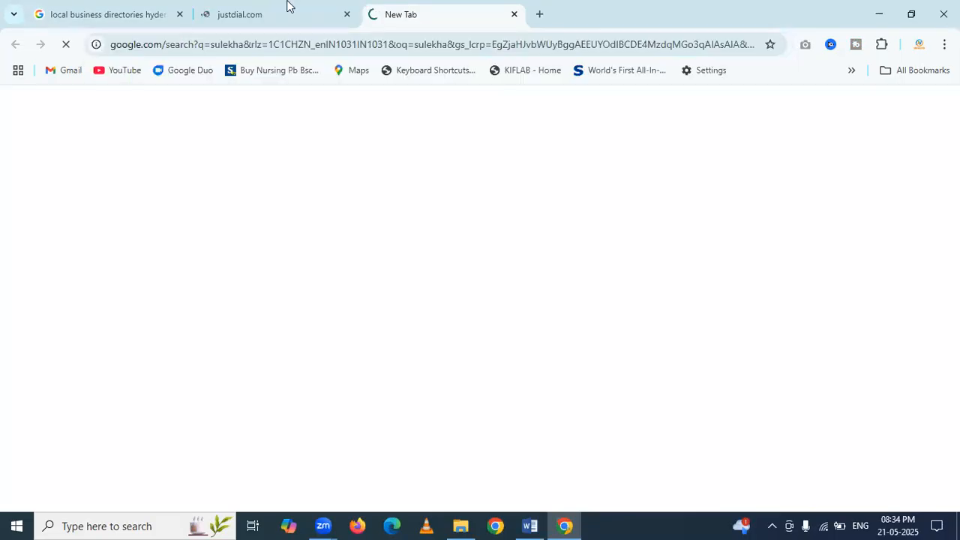
- Open the Sulekha website from the results, checking the Justdial tab along the way
left_click(286, 5)
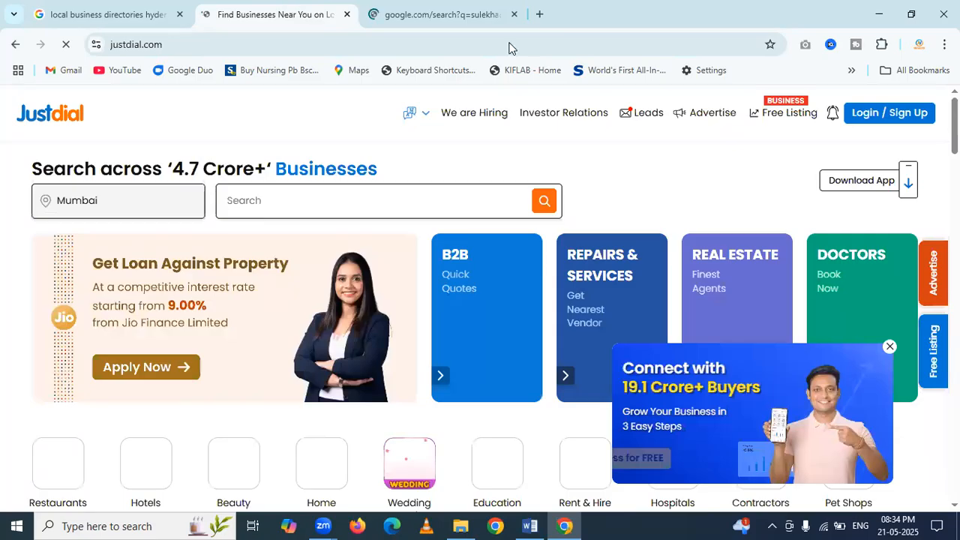
left_click(499, 19)
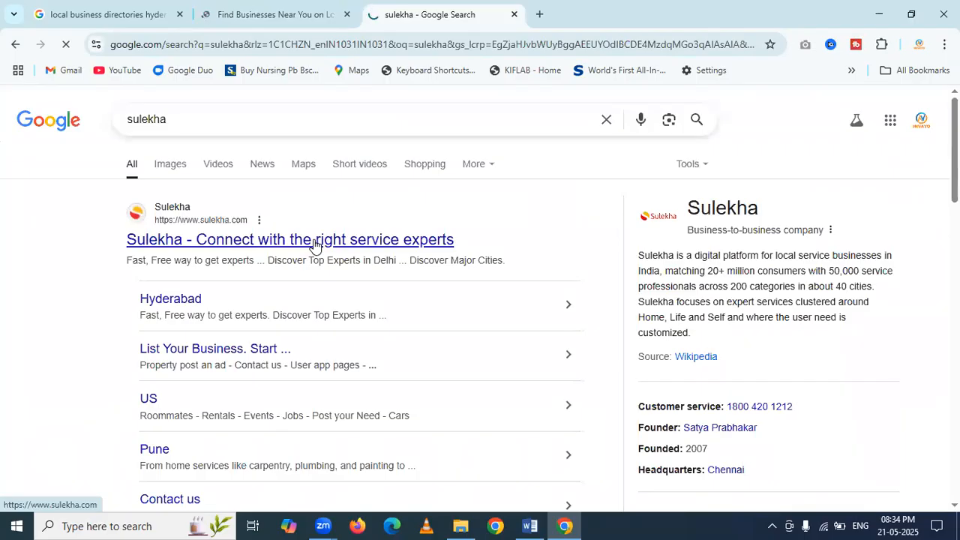
left_click(314, 240)
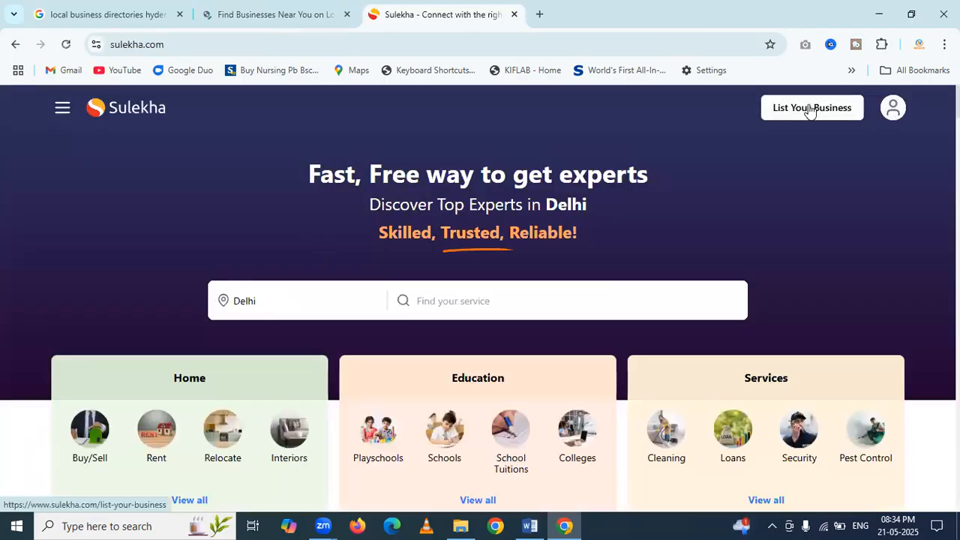
left_click(271, 6)
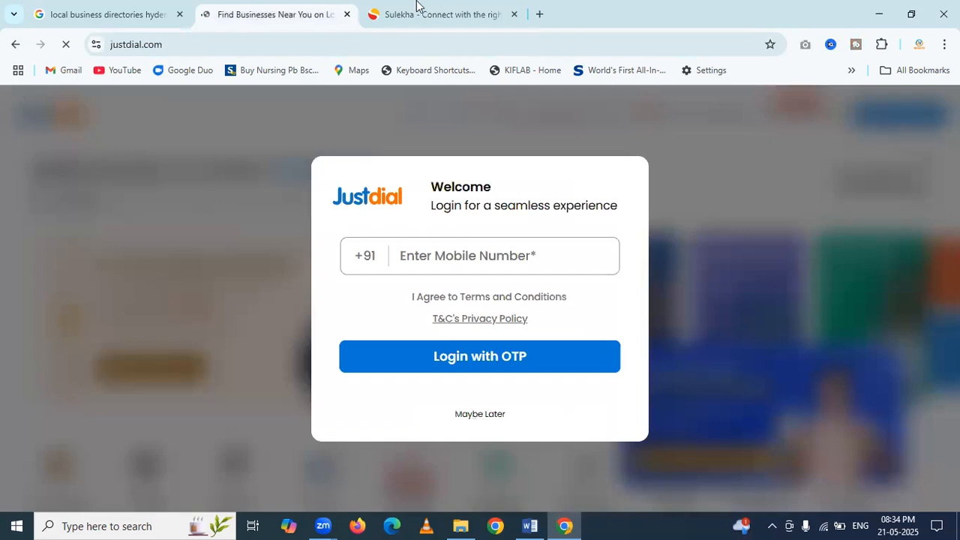
left_click(417, 7)
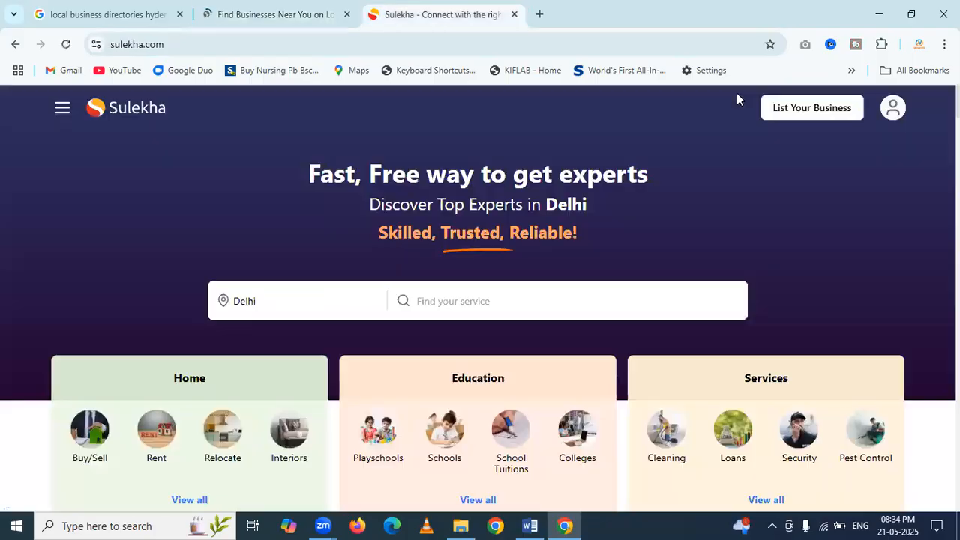
- Start a Sulekha business listing with the mobile number and enter the six-digit OTP
left_click(808, 111)
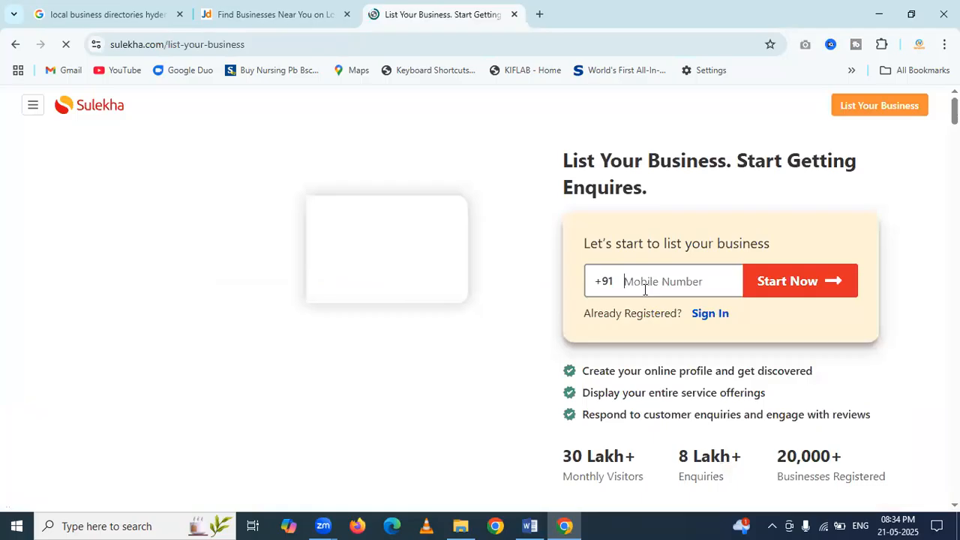
left_click(644, 290)
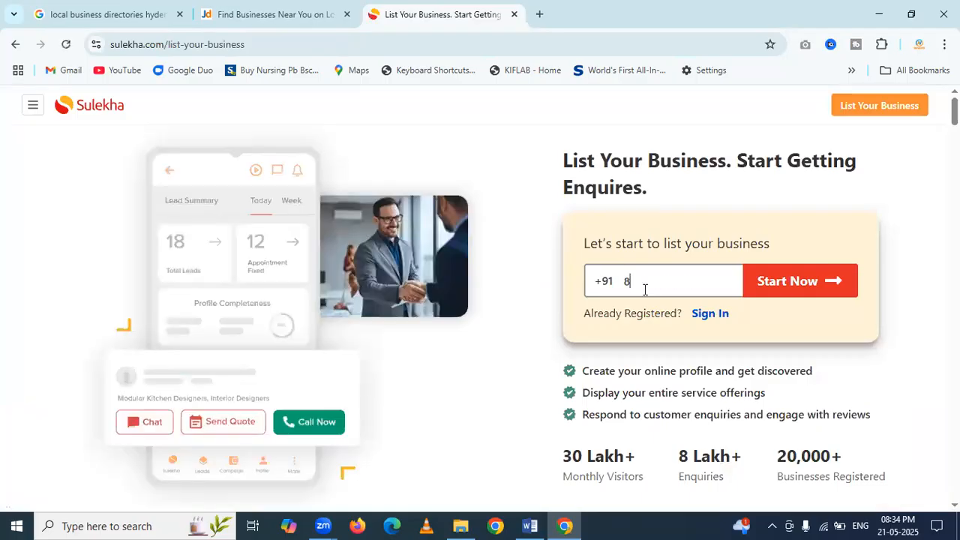
left_click(792, 282)
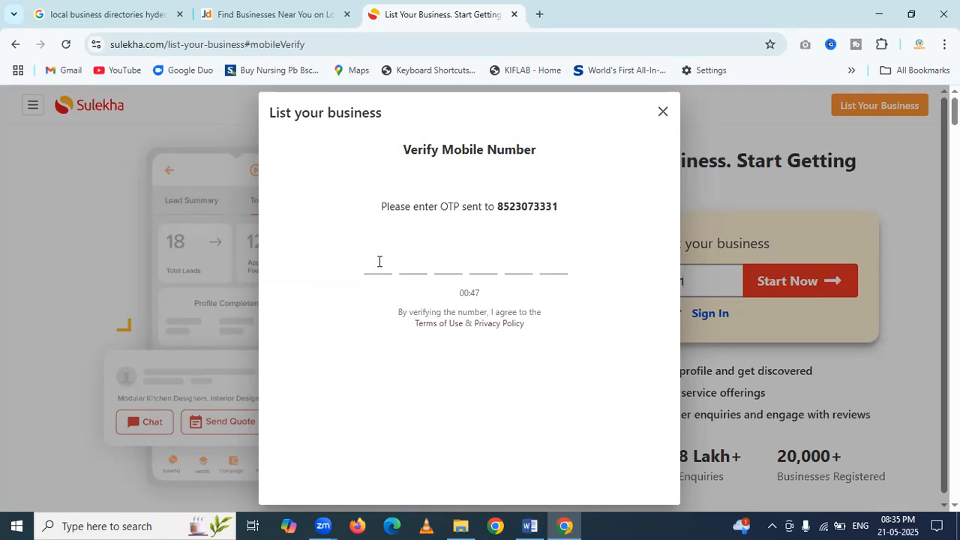
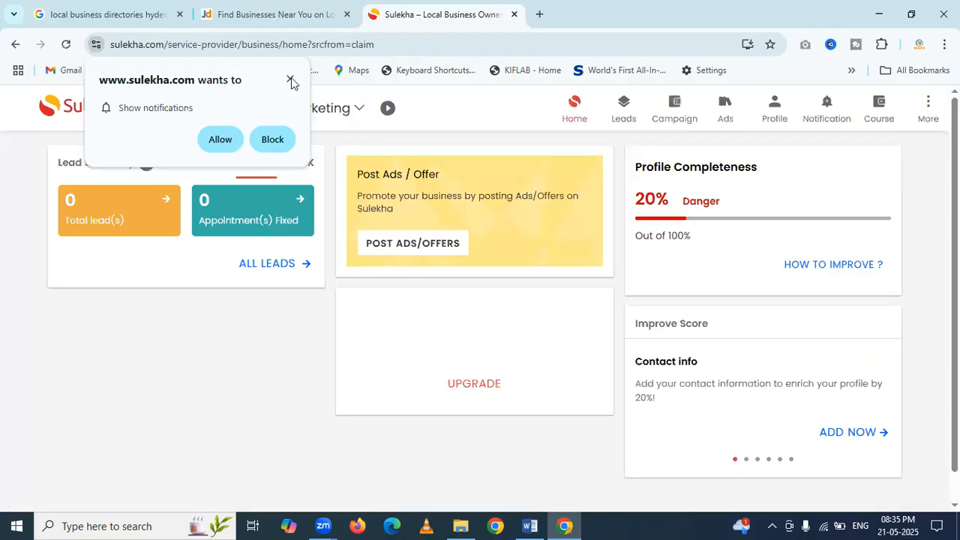
- Dismiss the notification prompt and look over the 20% Profile Completeness section
left_click(395, 228)
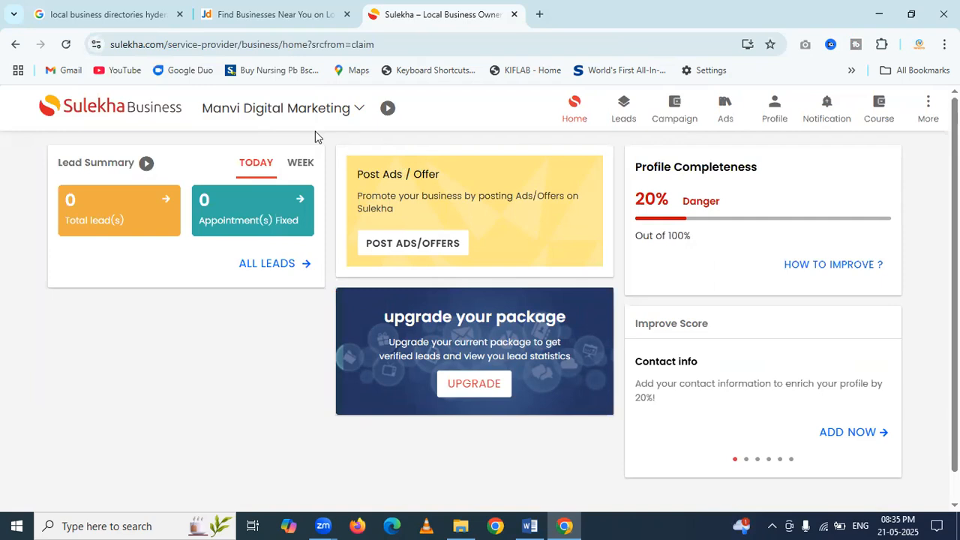
left_click_drag(634, 167, 774, 160)
left_click(644, 202)
scroll(680, 249, "down", 1)
scroll(690, 248, "up", 1)
- Review the missing profile items under HOW TO IMPROVE, then close the checklist
left_click(846, 265)
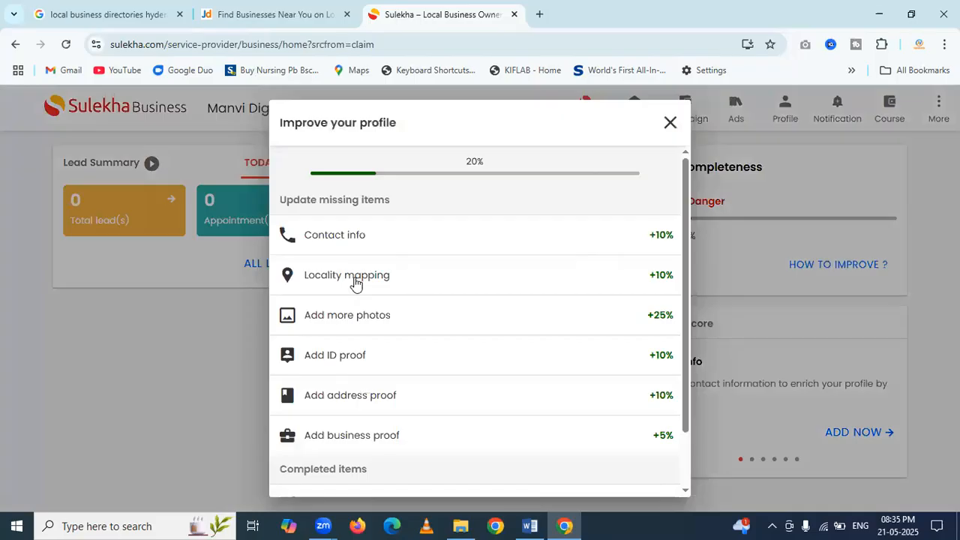
scroll(356, 283, "down", 1)
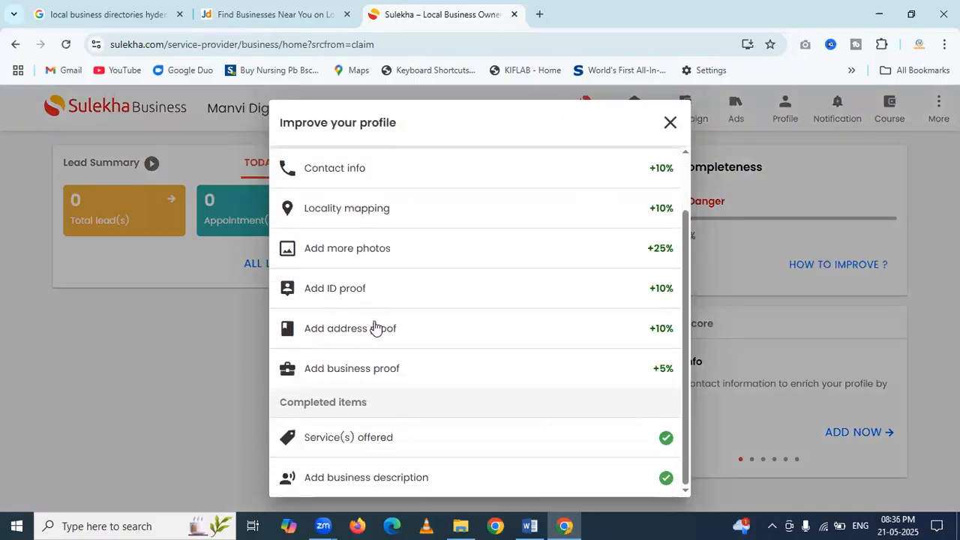
scroll(515, 363, "up", 1)
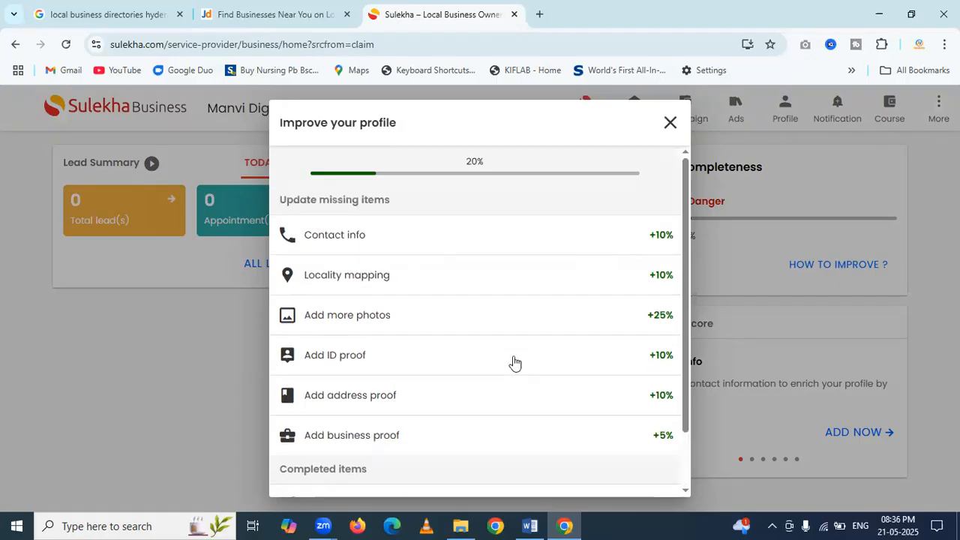
left_click(344, 237)
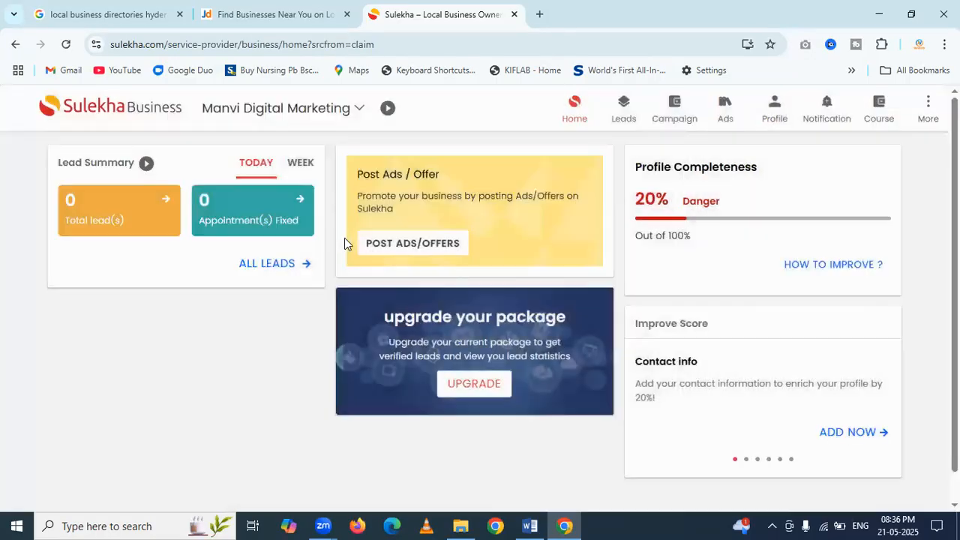
scroll(495, 263, "down", 4)
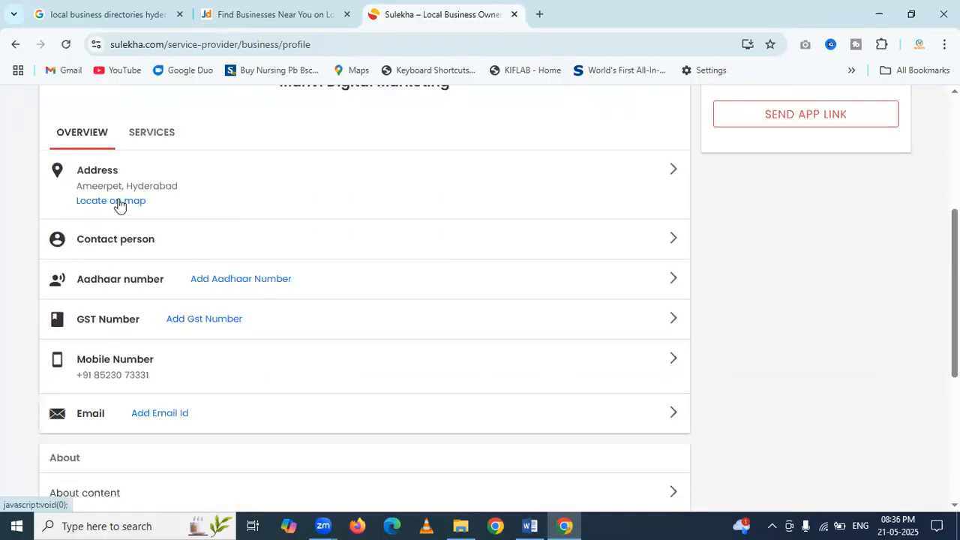
- Open the Address row and type the business's street address with a nearby landmark
left_click(642, 169)
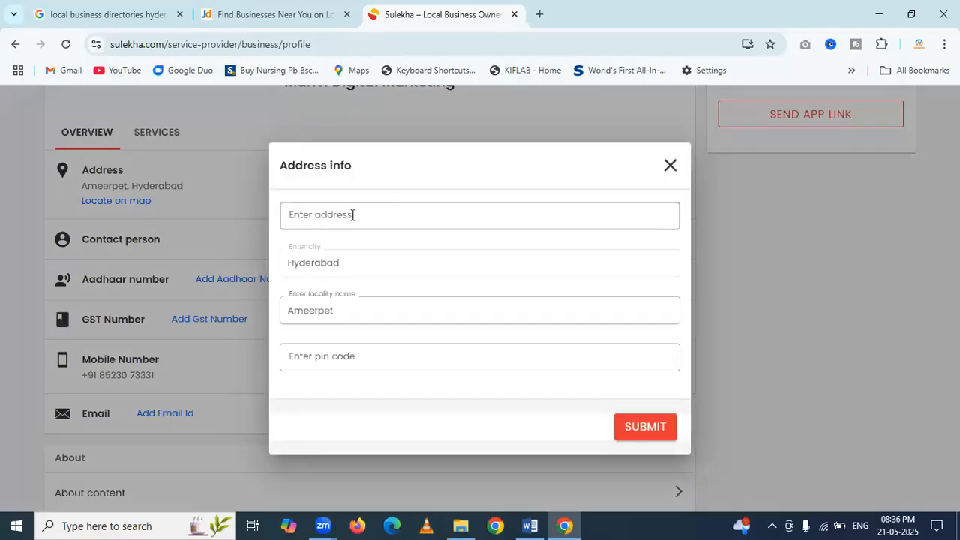
left_click(363, 213)
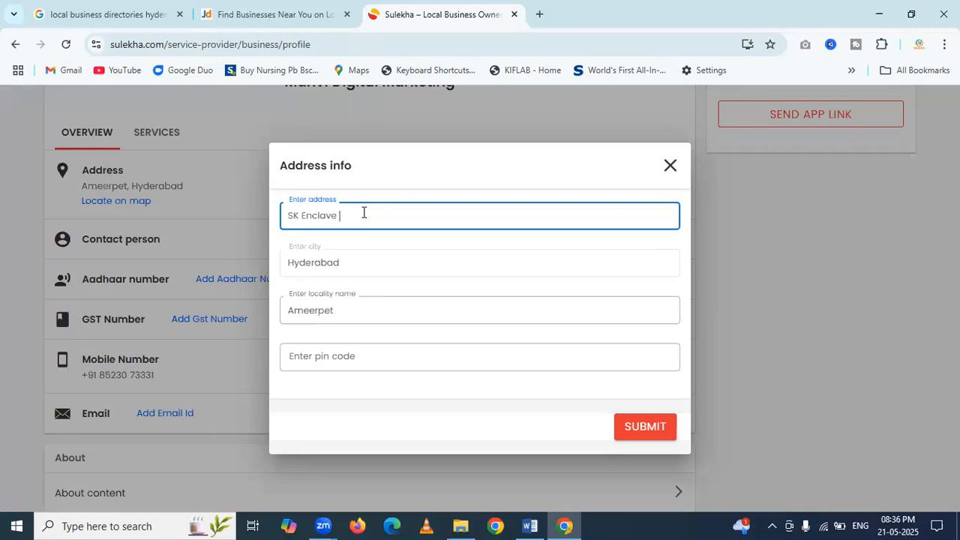
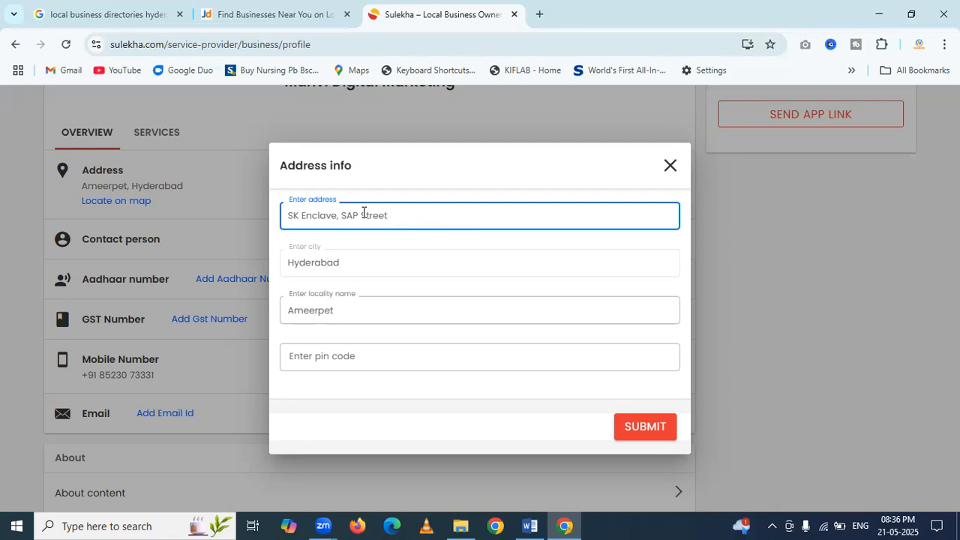
- Add the pin code, submit the address and acknowledge the update confirmation
left_click(390, 355)
type("5000")
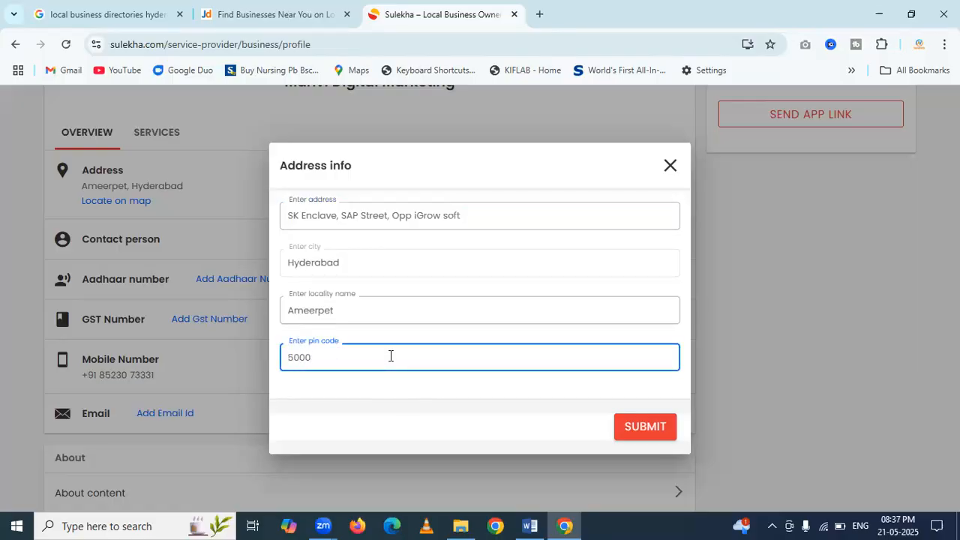
type("33")
left_click(420, 409)
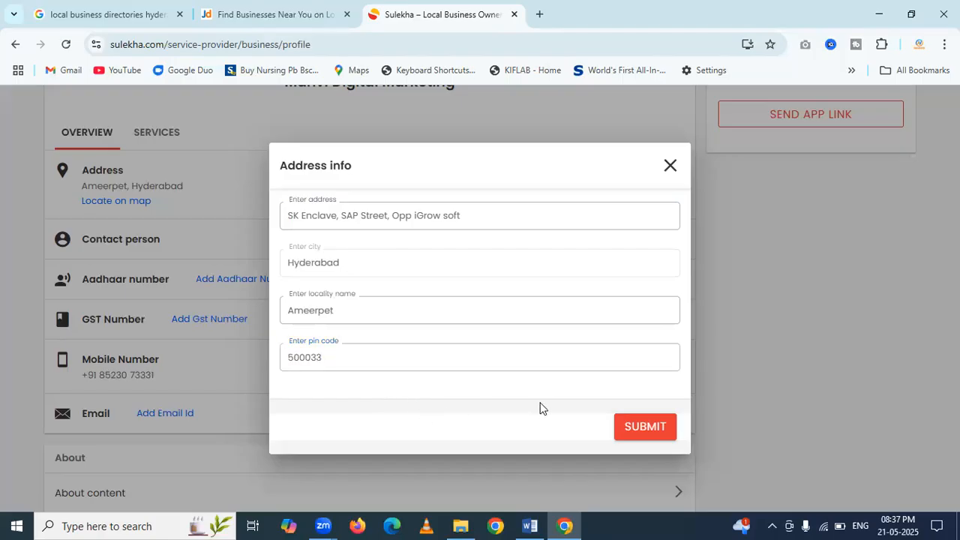
left_click(636, 427)
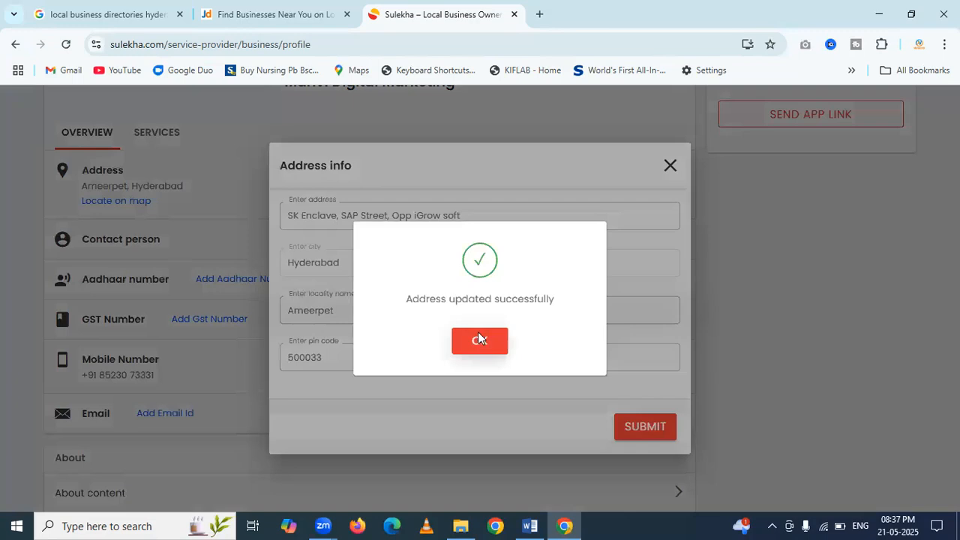
left_click(479, 338)
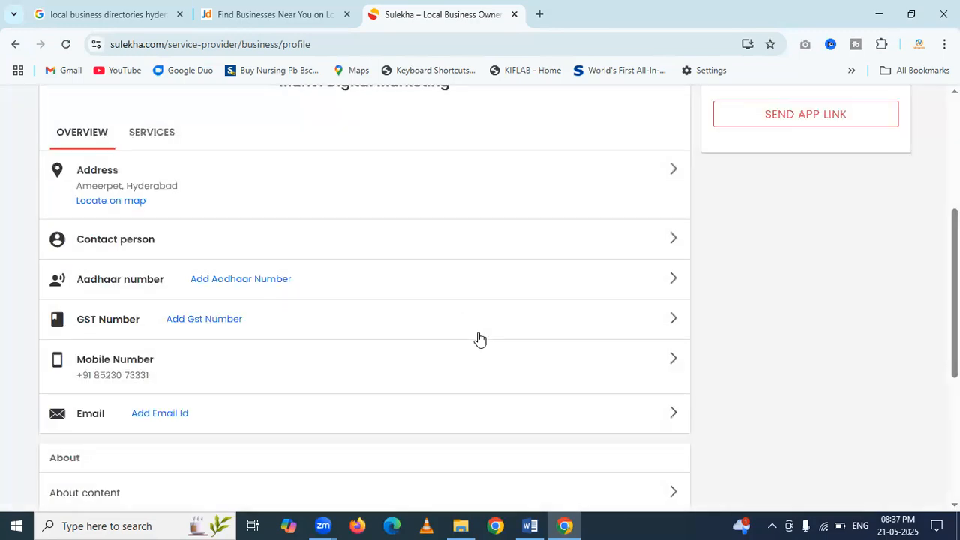
- Enter the contact person's full name and save it
left_click(204, 244)
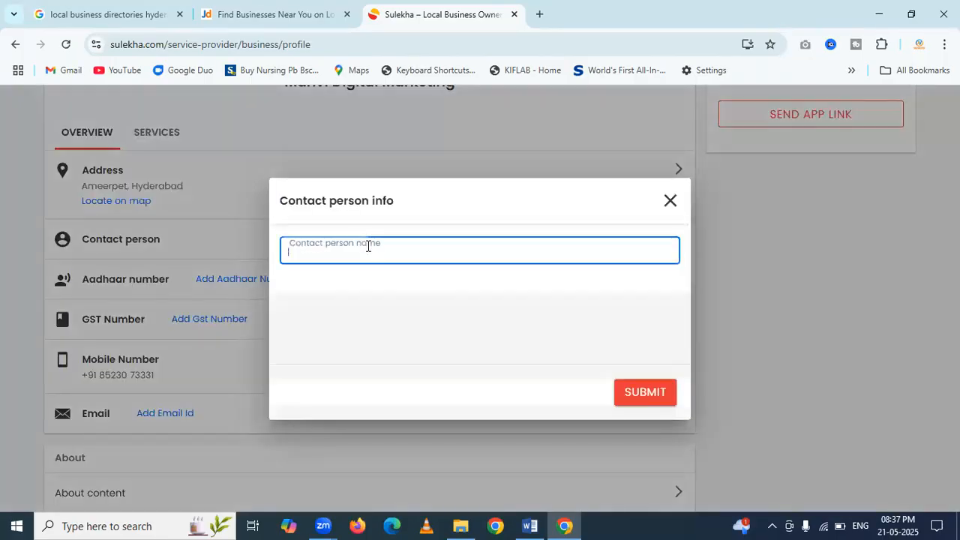
left_click(642, 390)
left_click(473, 343)
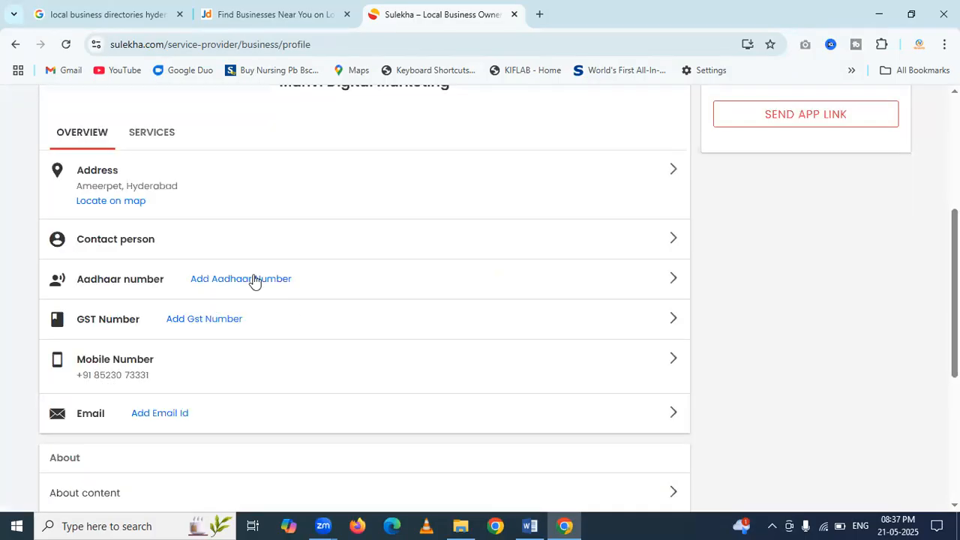
- Delete the blank lines above the About description, save it, and open Working hours
scroll(203, 274, "down", 3)
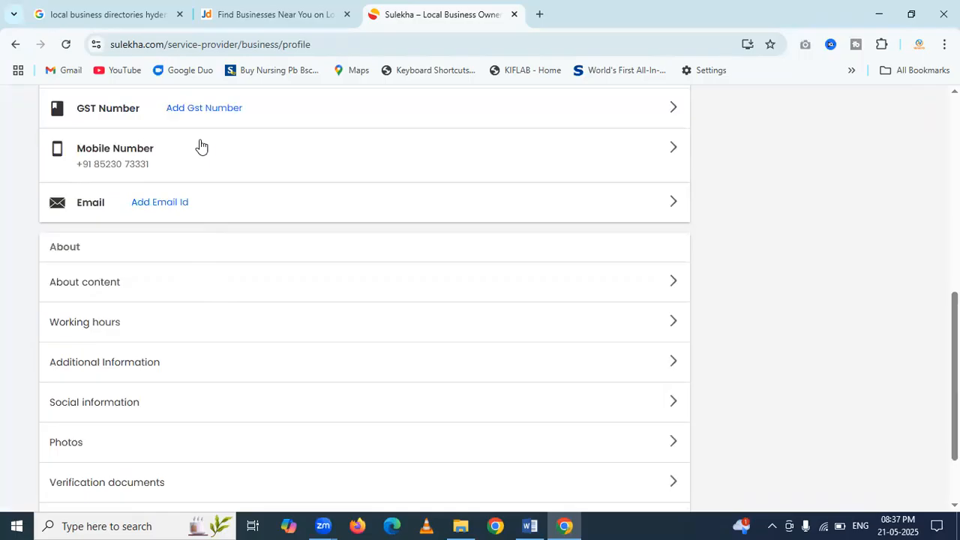
scroll(225, 180, "up", 1)
scroll(217, 210, "down", 1)
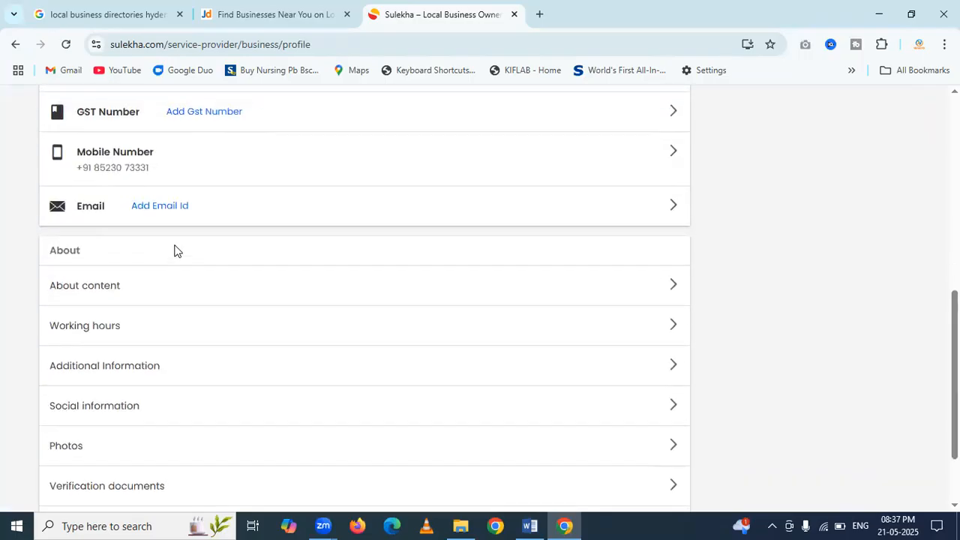
scroll(120, 225, "down", 1)
scroll(120, 221, "down", 1)
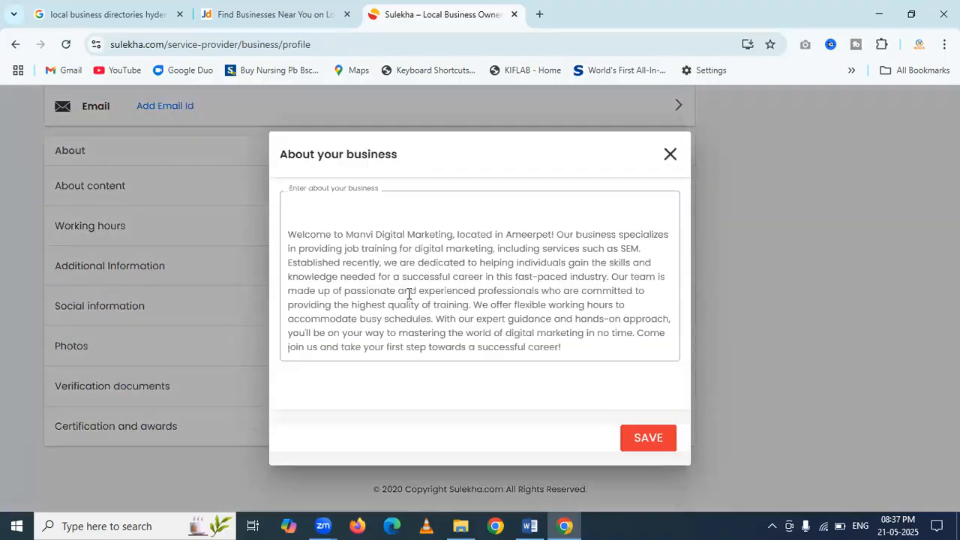
left_click(314, 211)
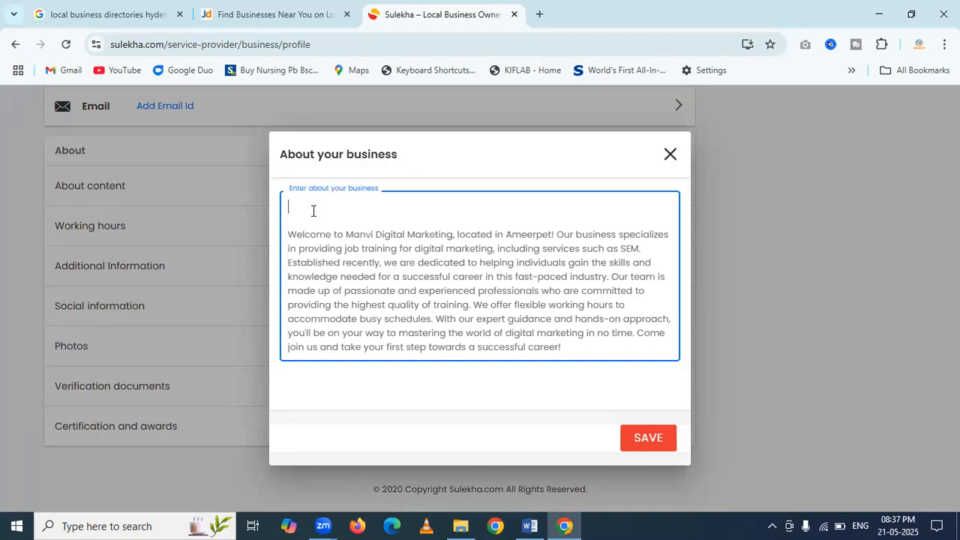
key("Delete")
key("Delete")
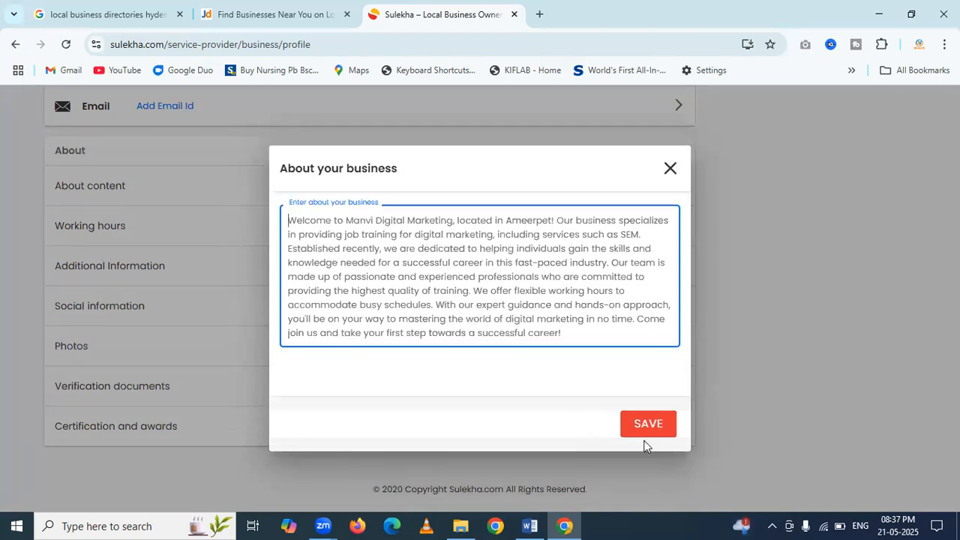
left_click(649, 424)
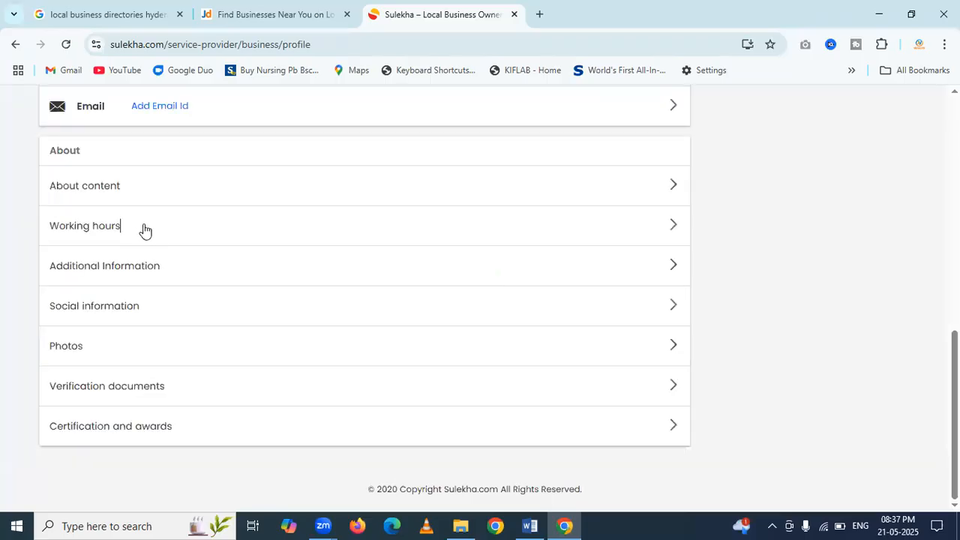
left_click(143, 227)
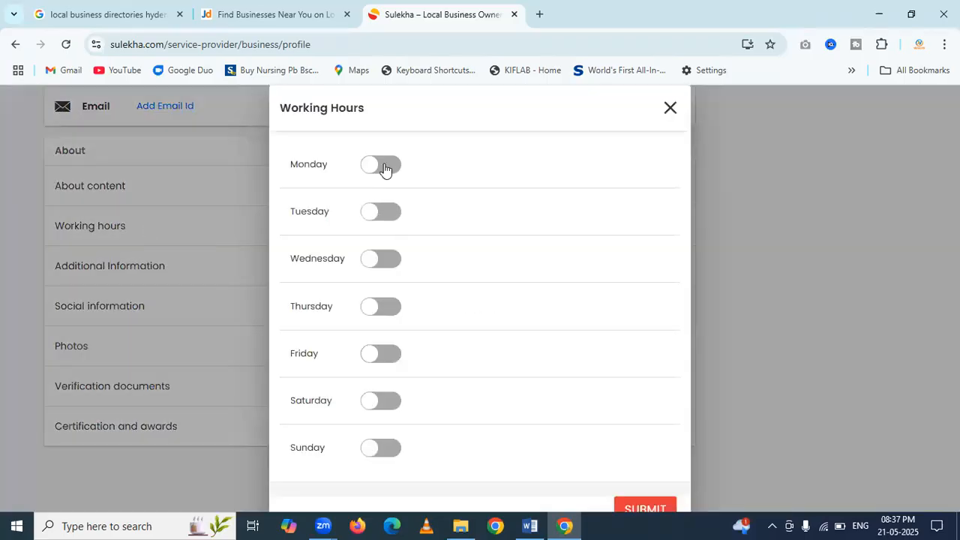
- Mark Monday as open with a 10:00 AM opening time
left_click(383, 165)
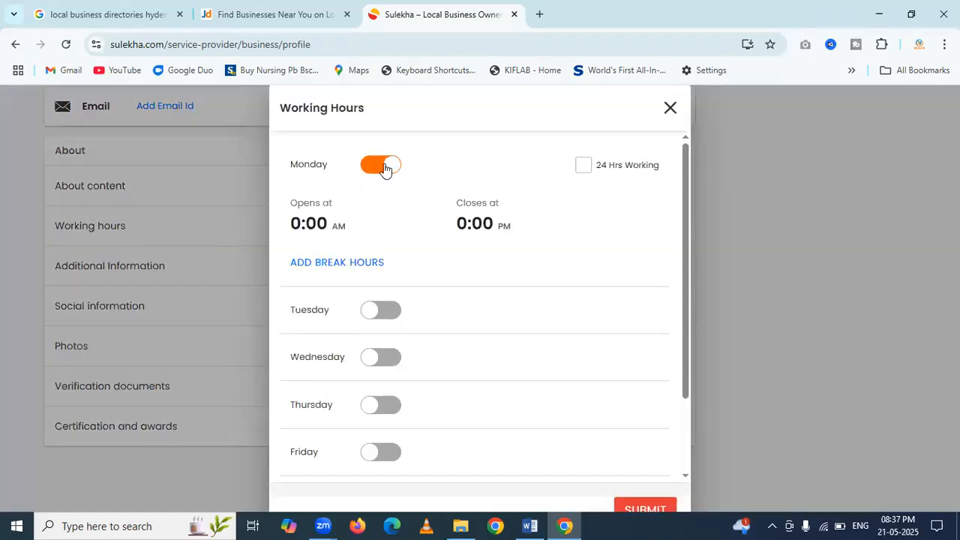
left_click(305, 223)
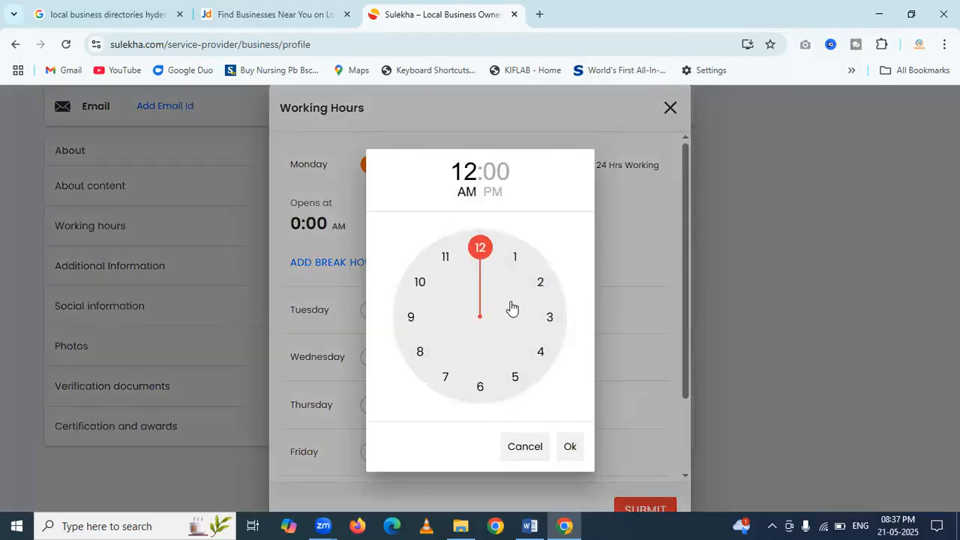
left_click(420, 282)
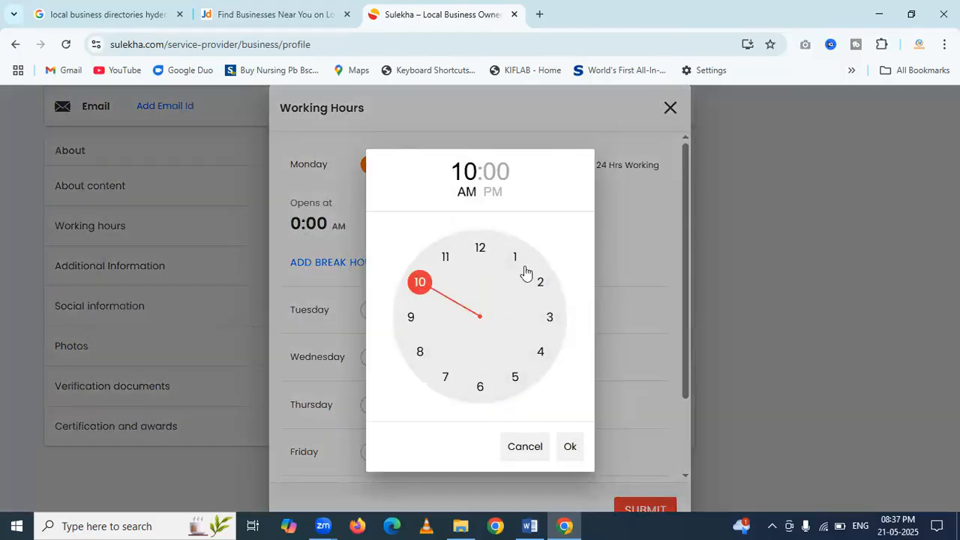
left_click(568, 447)
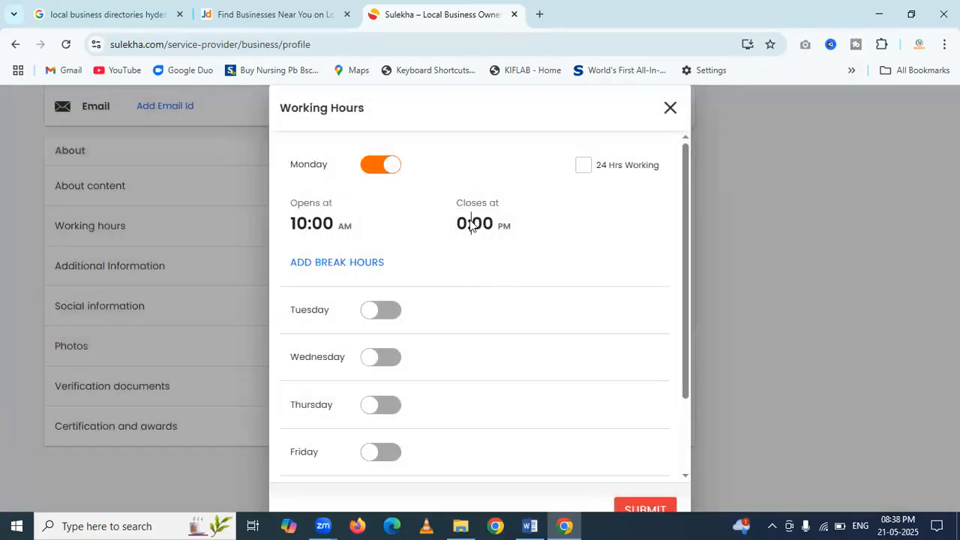
- Set Monday's closing time to 6:00 PM in the time picker
left_click(469, 223)
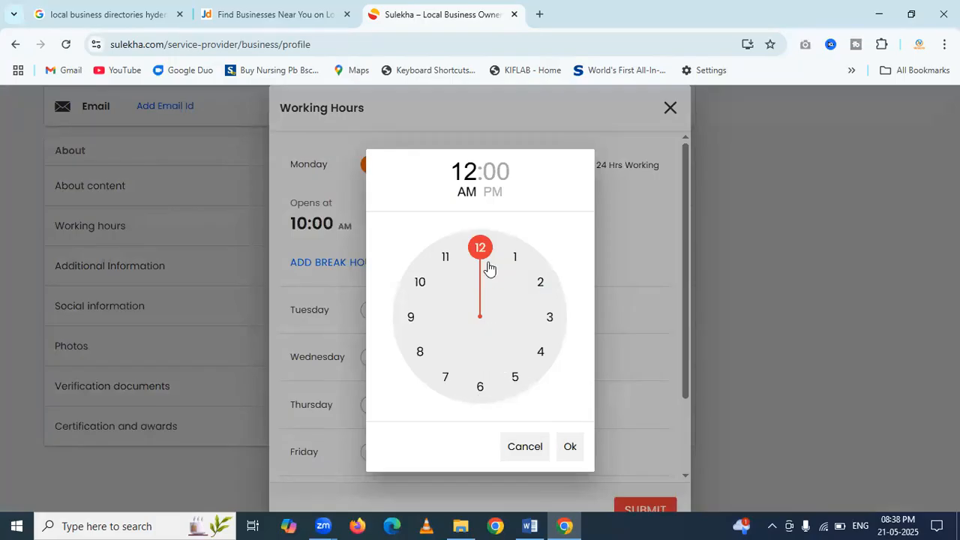
left_click(525, 447)
left_click(481, 222)
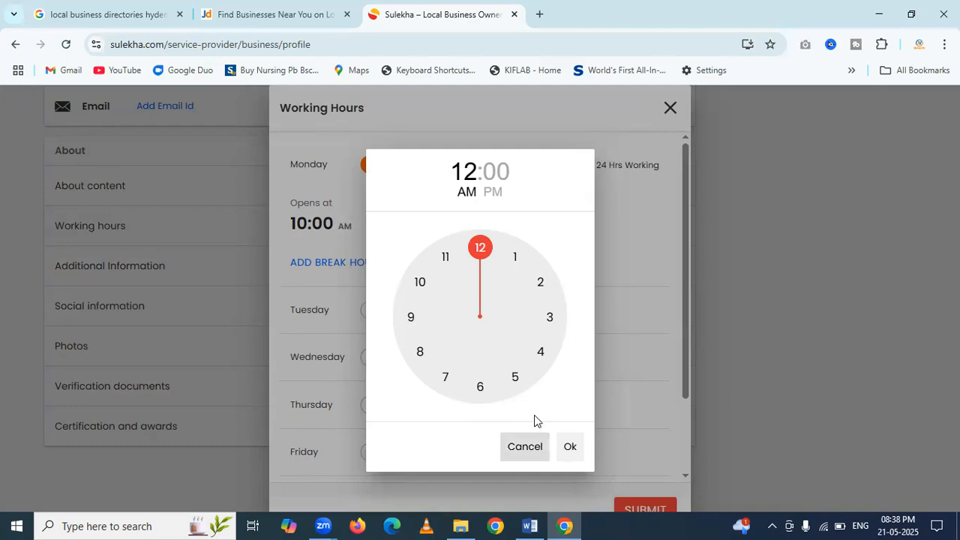
left_click(528, 447)
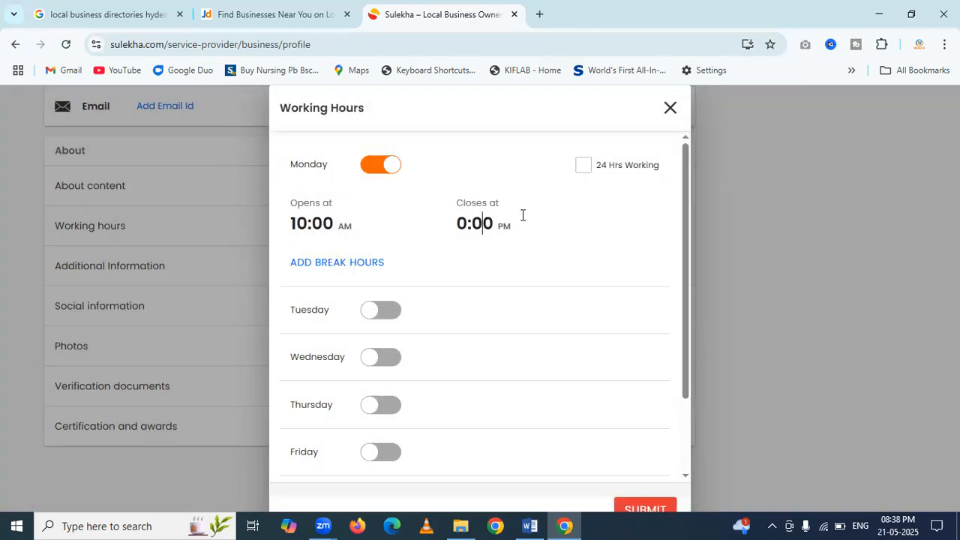
left_click(461, 223)
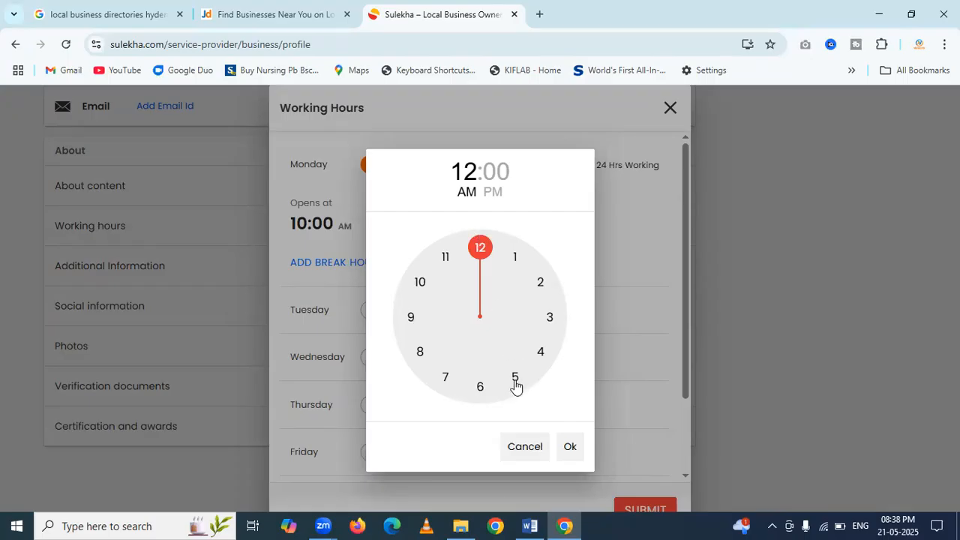
left_click(488, 195)
left_click(492, 172)
left_click(467, 191)
left_click(464, 173)
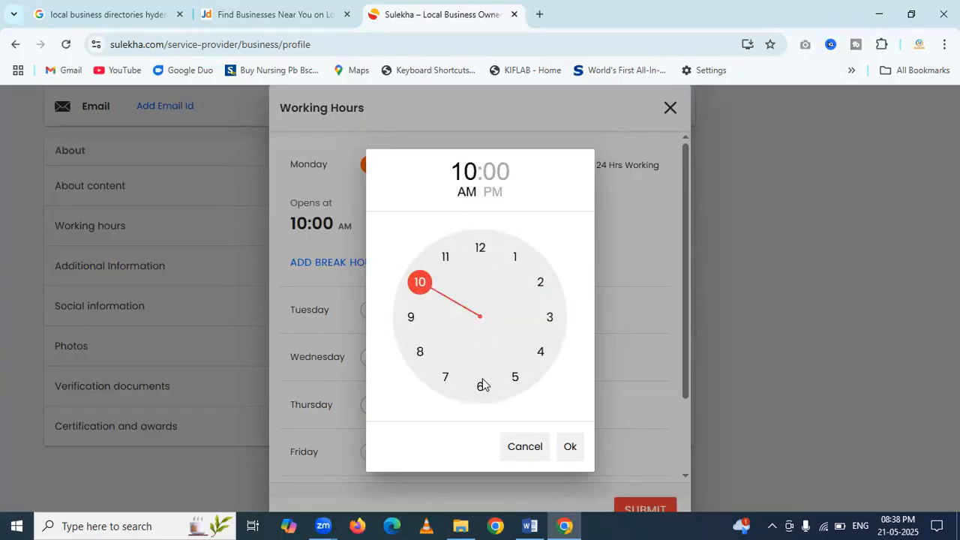
double_click(466, 174)
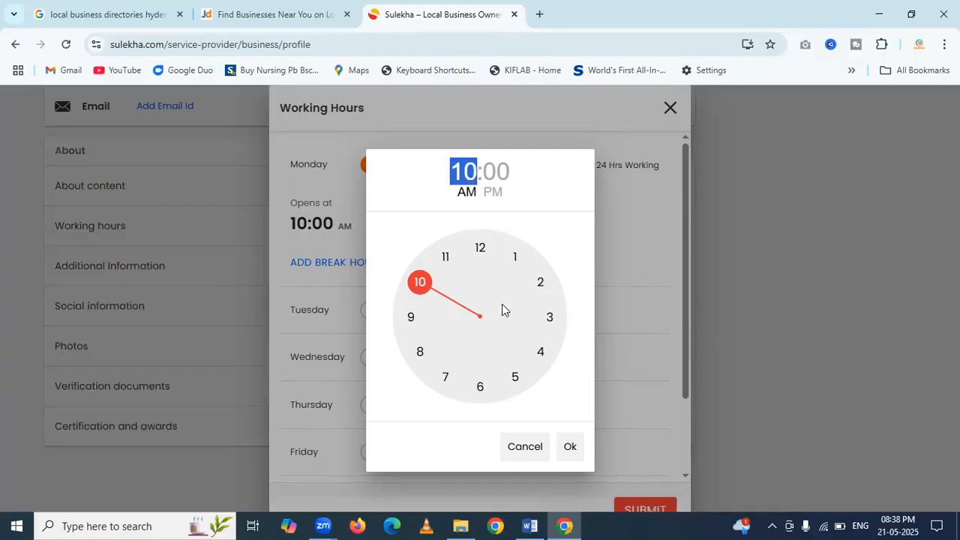
left_click(495, 171)
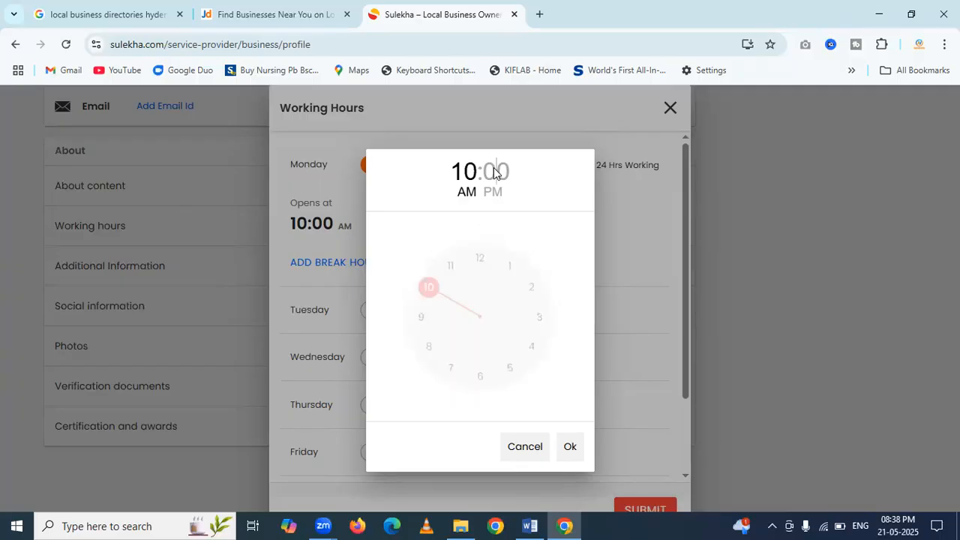
left_click_drag(497, 275, 480, 386)
left_click(492, 192)
left_click(471, 175)
left_click(569, 447)
- Submit Monday's 10:00 AM–6:00 PM working hours and dismiss the success message
scroll(425, 264, "down", 2)
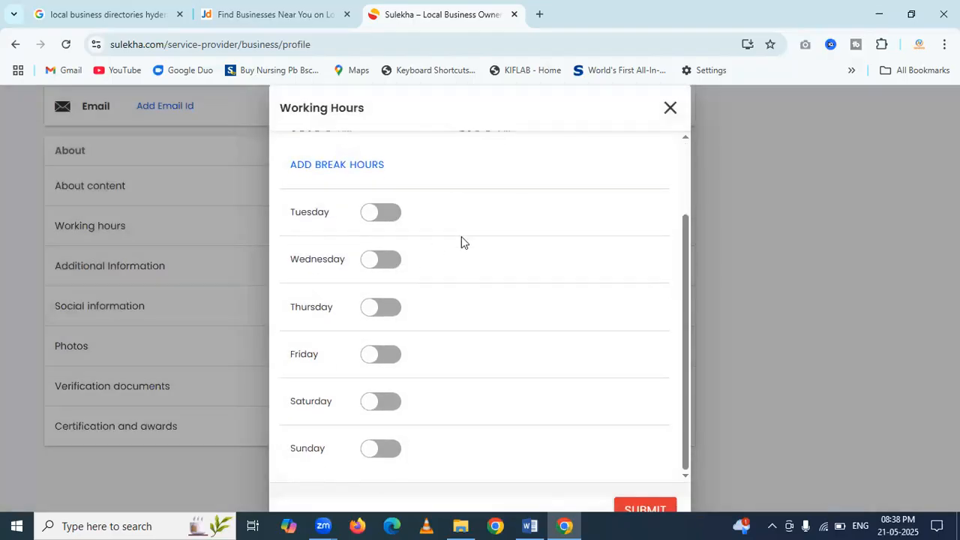
scroll(450, 240, "up", 2)
scroll(382, 288, "down", 1)
scroll(382, 288, "down", 1)
left_click(659, 510)
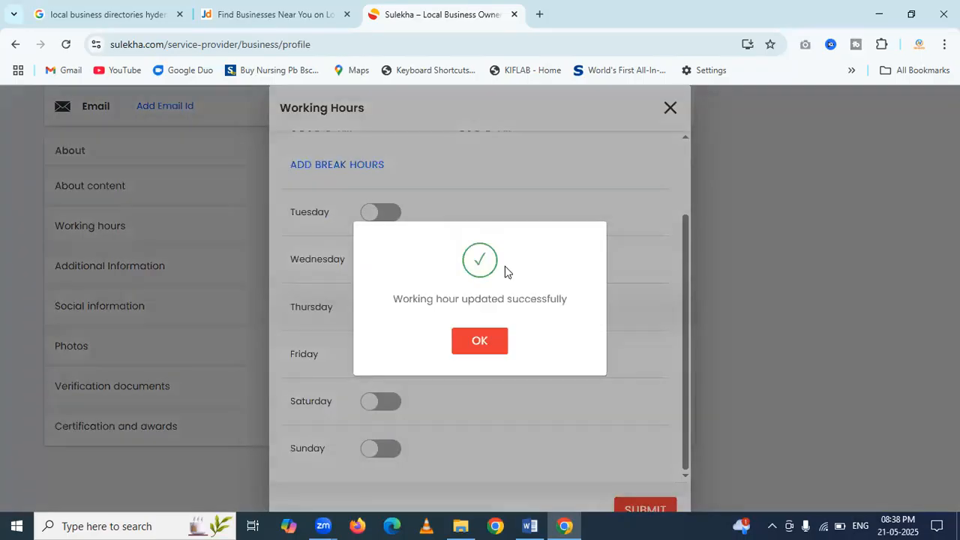
left_click(479, 345)
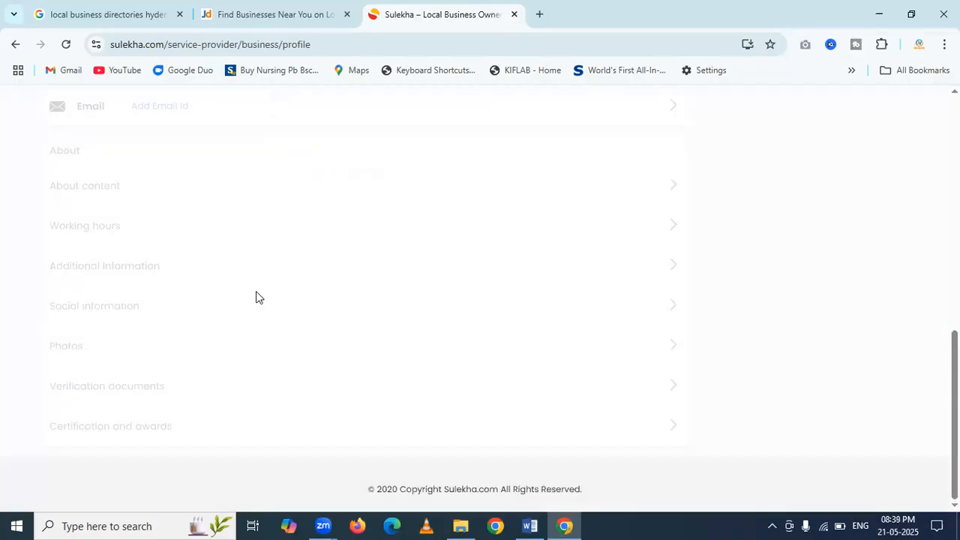
- Review the Additional Information panel, then open the Social Information form
left_click(89, 267)
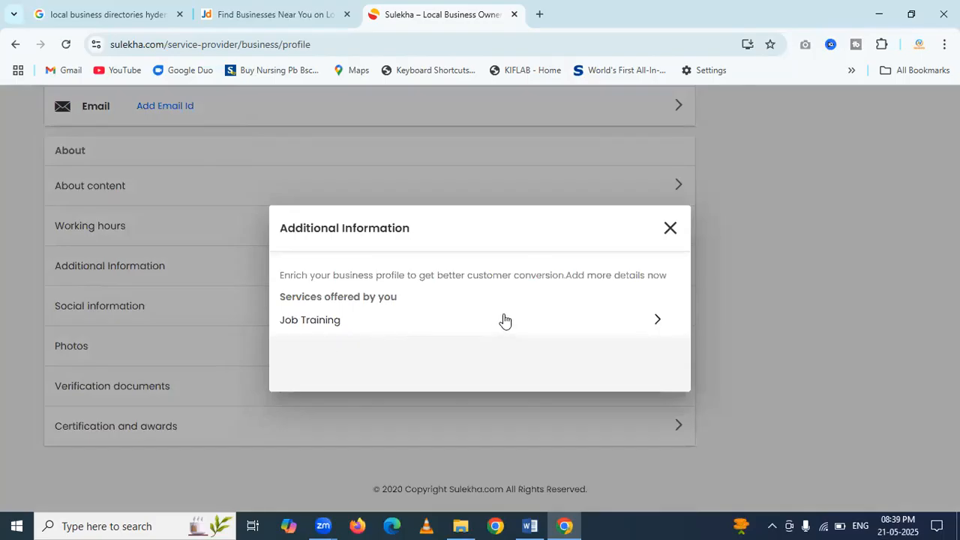
left_click(668, 229)
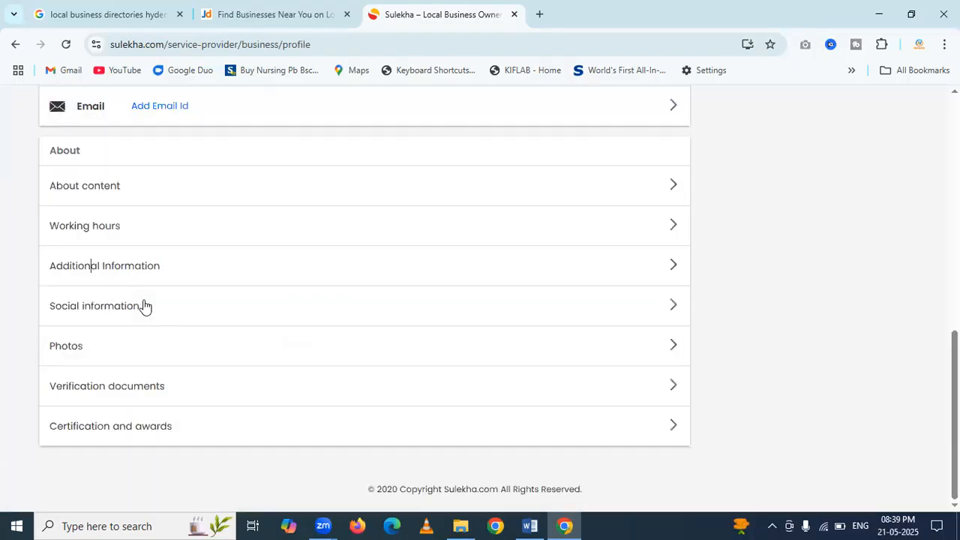
left_click(127, 313)
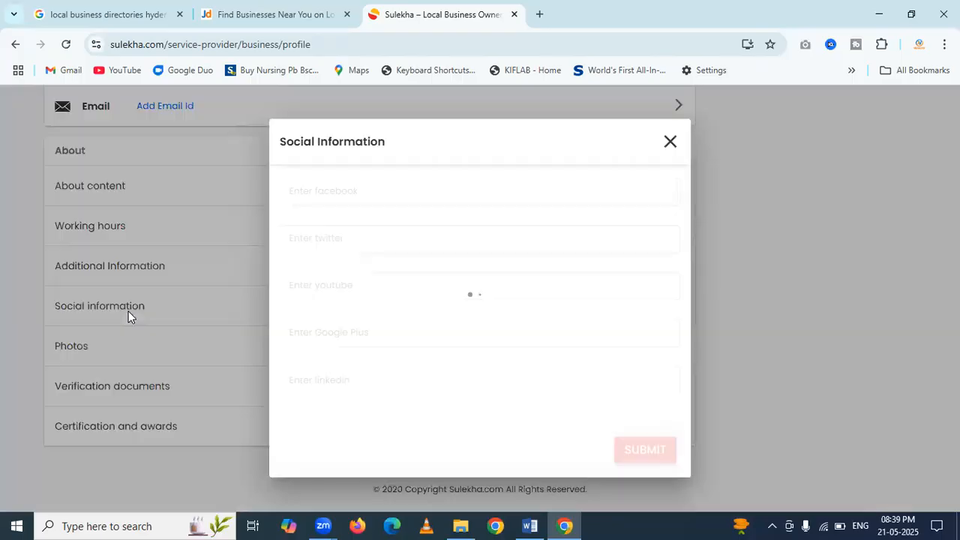
- Step through the empty Facebook, Twitter and YouTube link fields
left_click(359, 191)
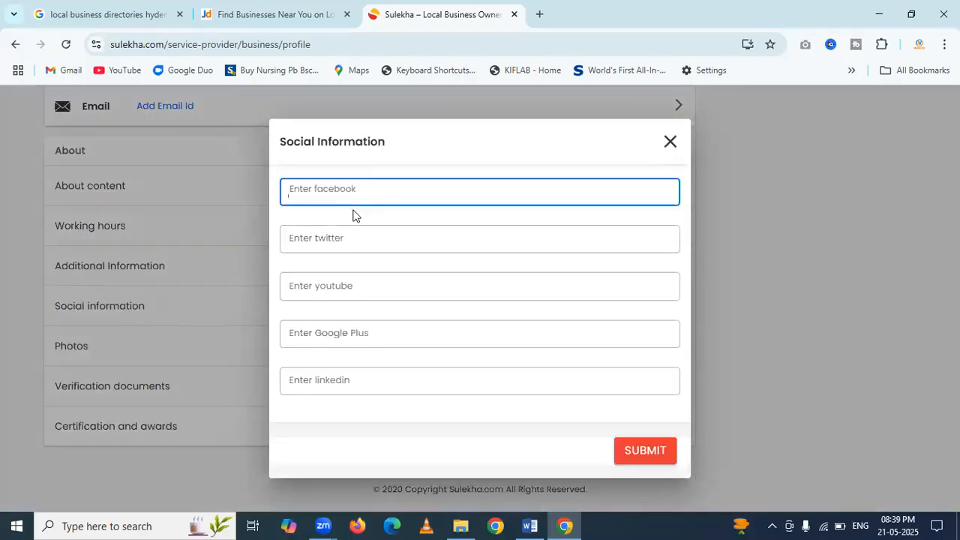
left_click(343, 238)
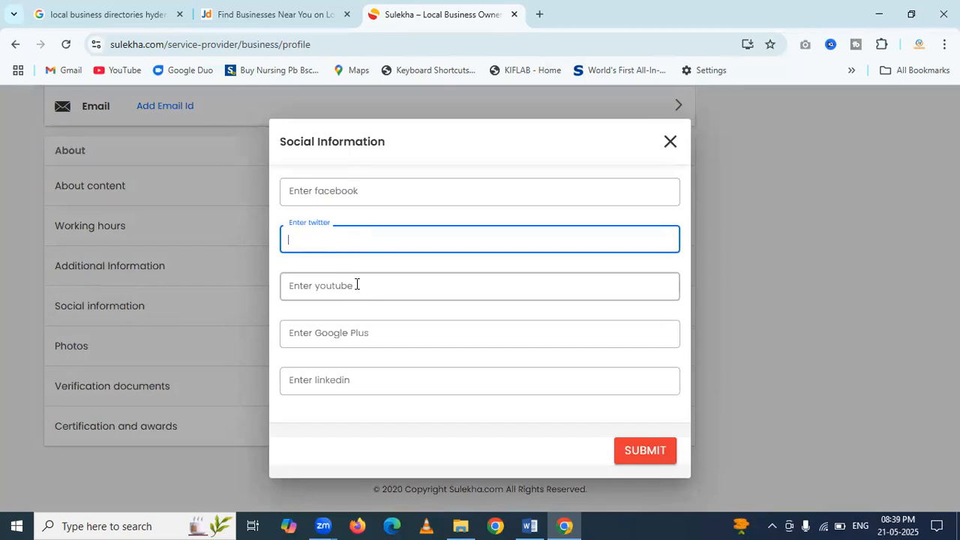
left_click(357, 284)
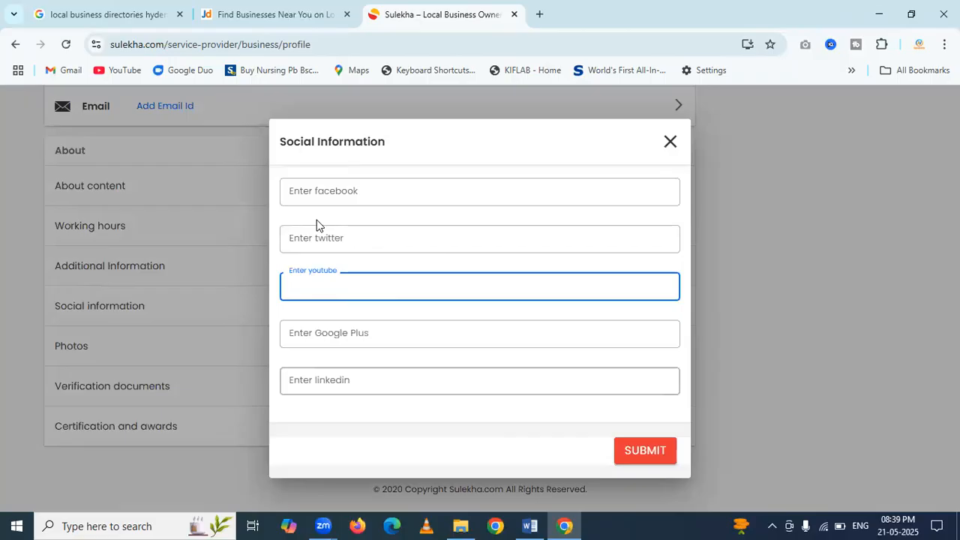
key("ctrl+1")
- Open HyderabadOnline, IDBF and Indian Yellow Pages in new tabs, then reach Yellow Pages' Post Free Ad form
scroll(86, 257, "down", 7)
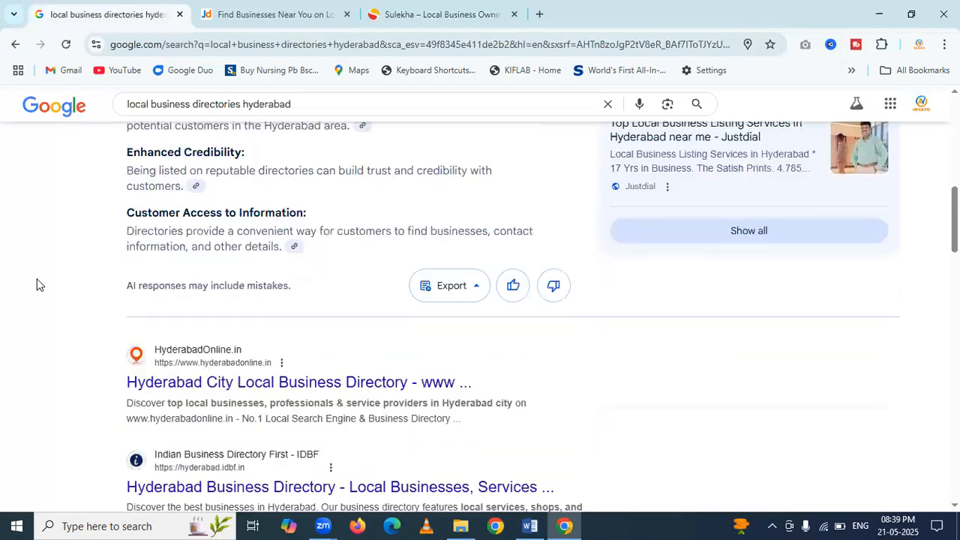
scroll(237, 259, "down", 2)
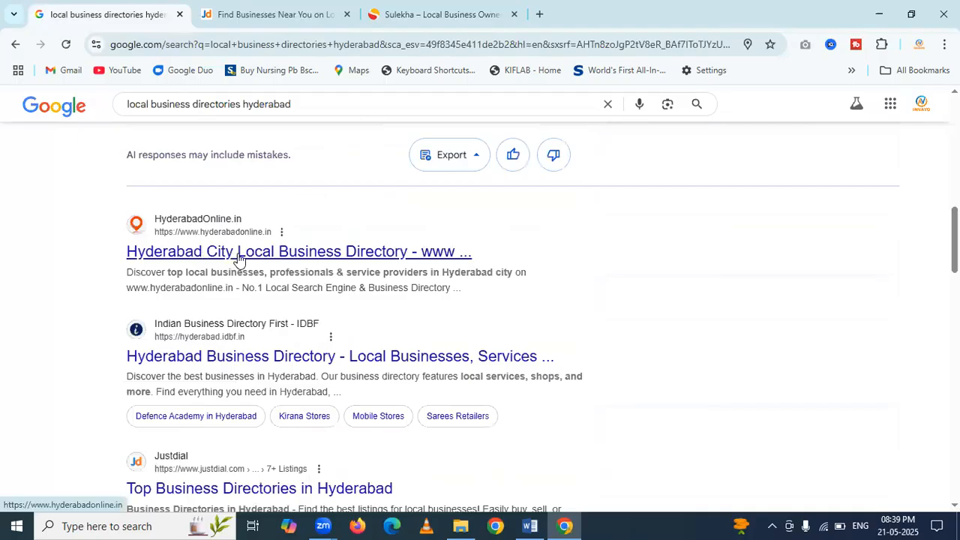
right_click(255, 271)
left_click(255, 272)
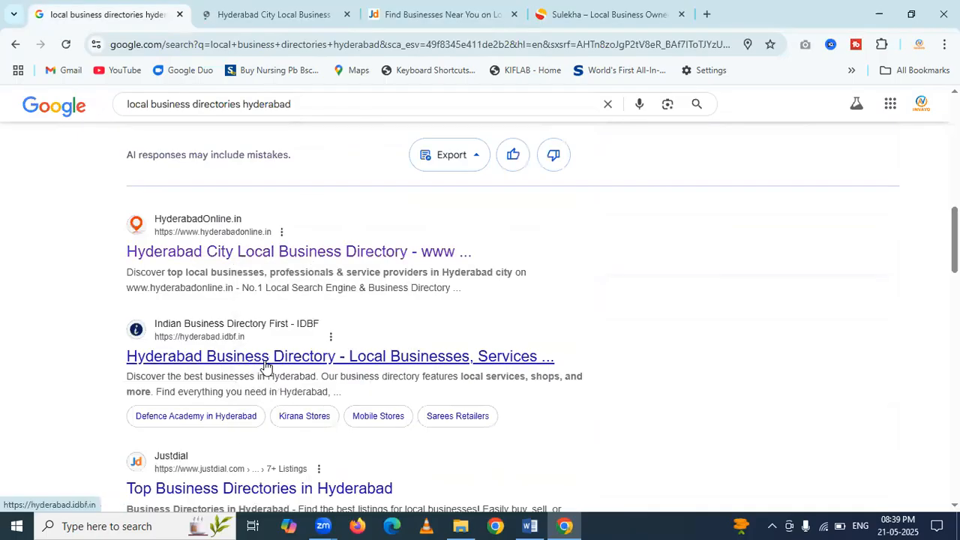
right_click(266, 366)
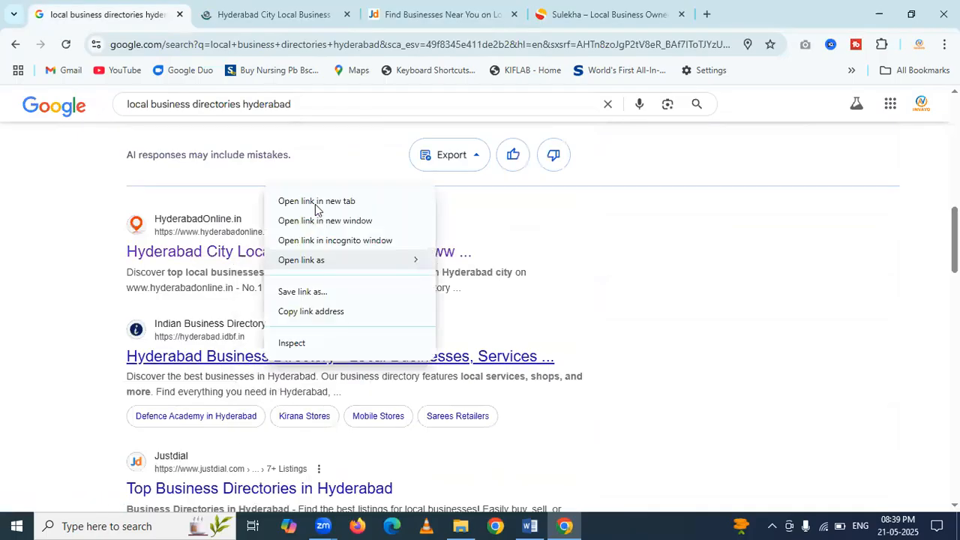
left_click(315, 201)
scroll(255, 294, "down", 5)
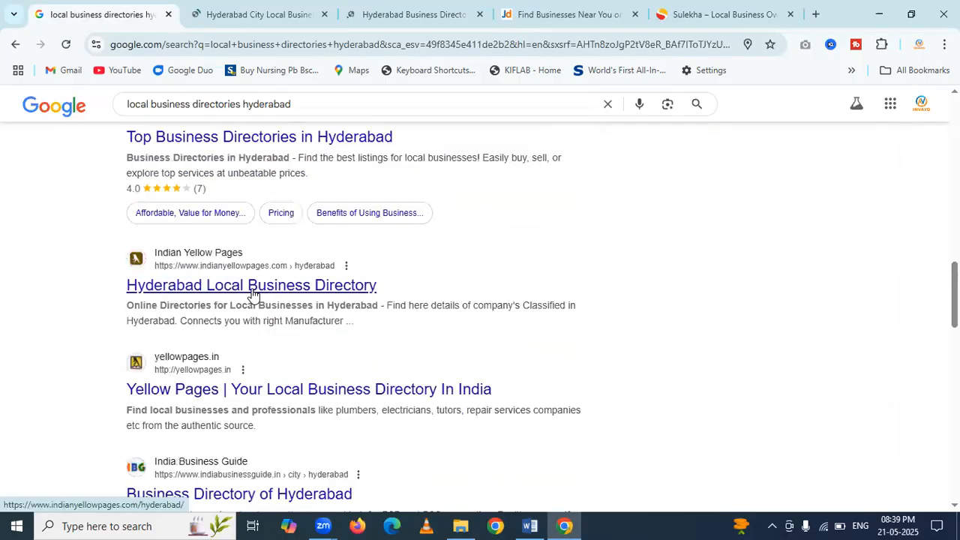
scroll(255, 294, "up", 1)
right_click(242, 356)
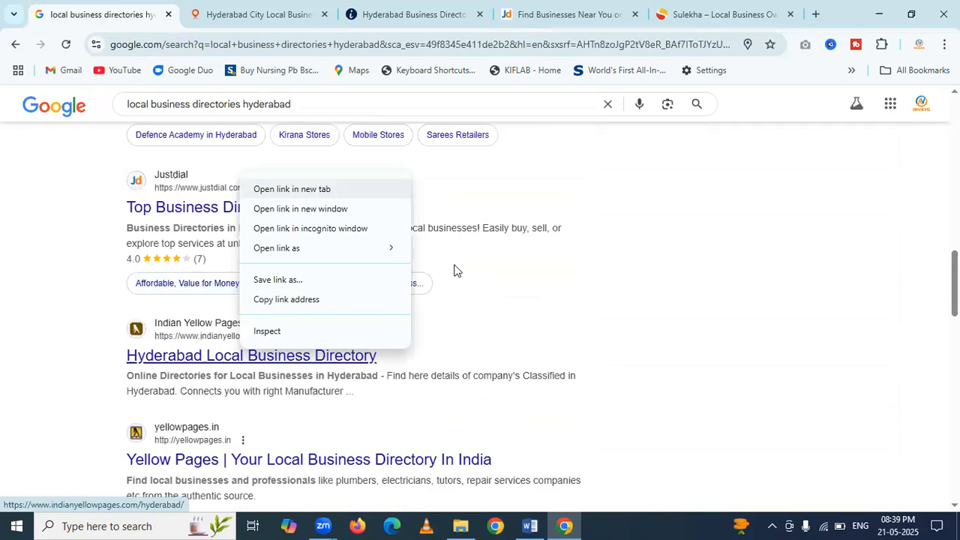
key("t")
scroll(390, 285, "down", 6)
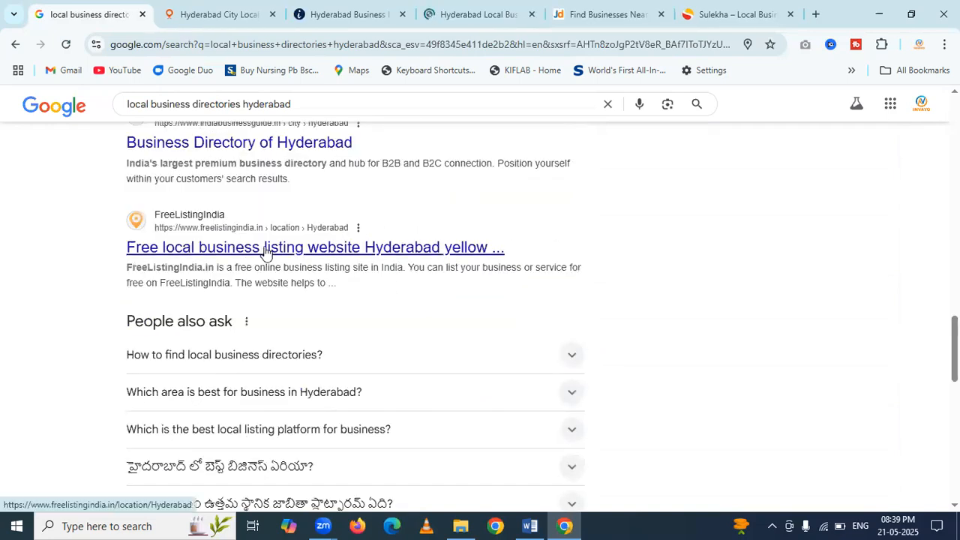
left_click(473, 10)
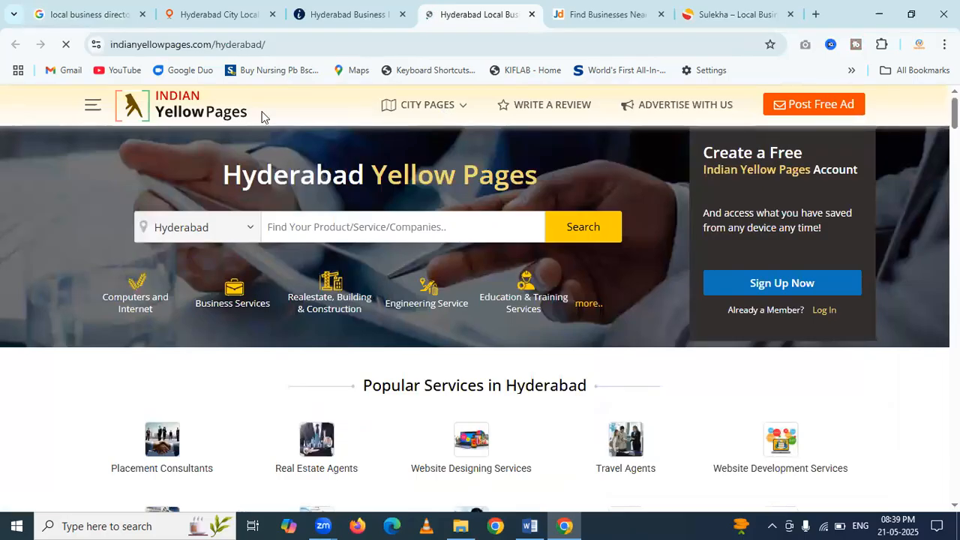
left_click(816, 109)
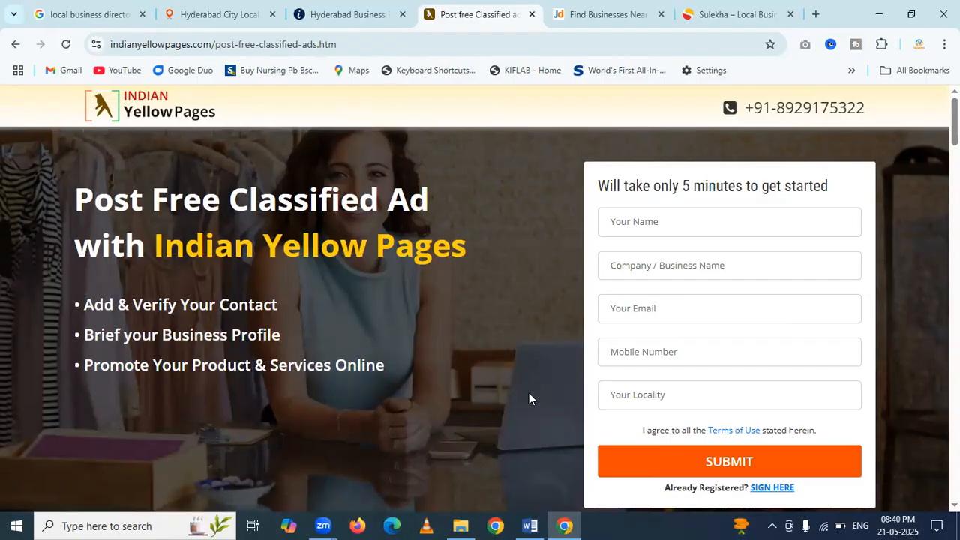
- Select the word NAP in the citations item of the GMB checklist in Word
key("alt+Tab")
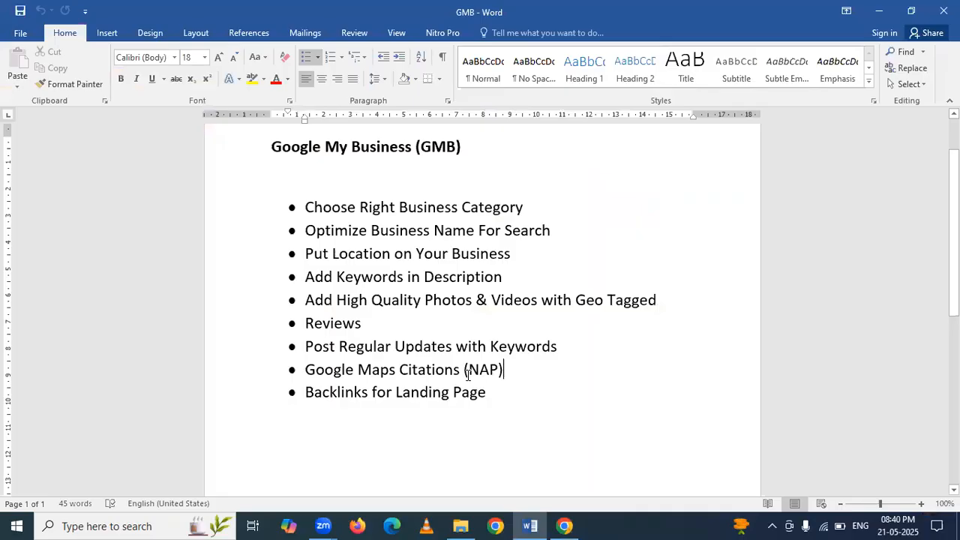
left_click_drag(469, 370, 495, 372)
key("shift+Right")
key("shift+Right")
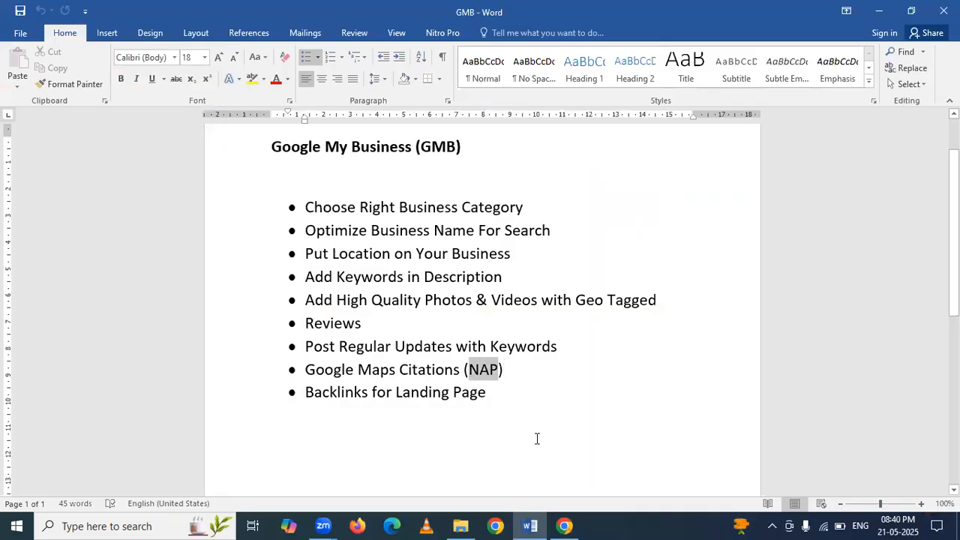
key("alt+Tab")
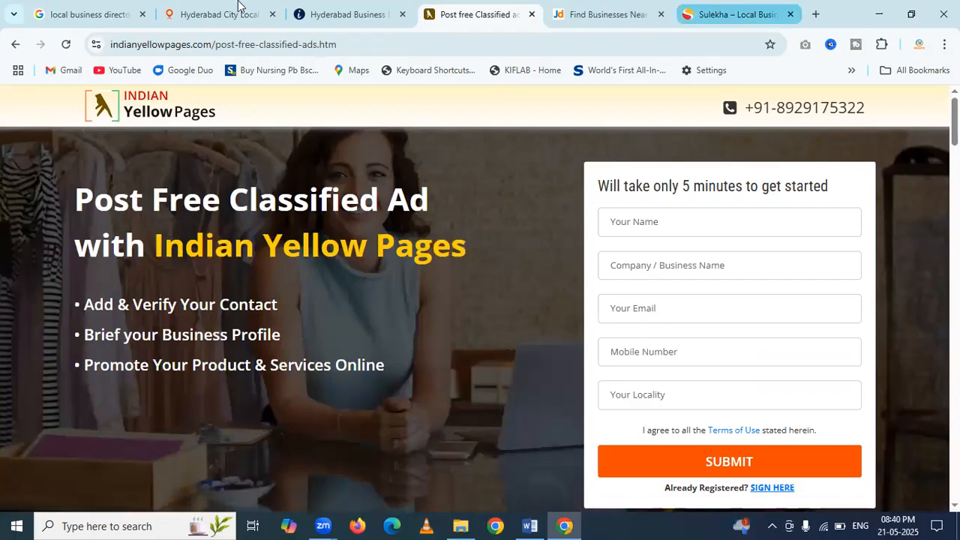
- On Hyderabad Directory's registration form, enter the submitter's name and business name 'Manvi Digital Marketing'
left_click(336, 6)
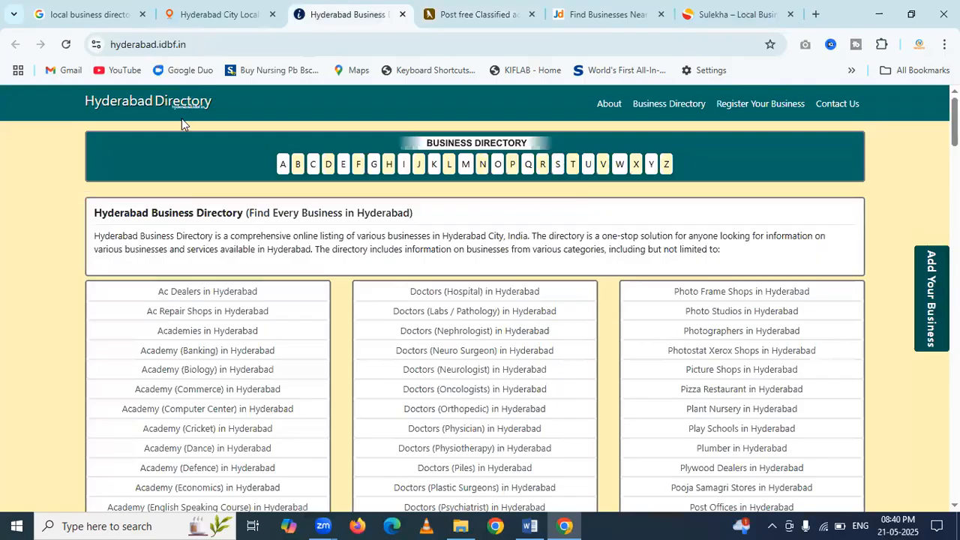
left_click(755, 111)
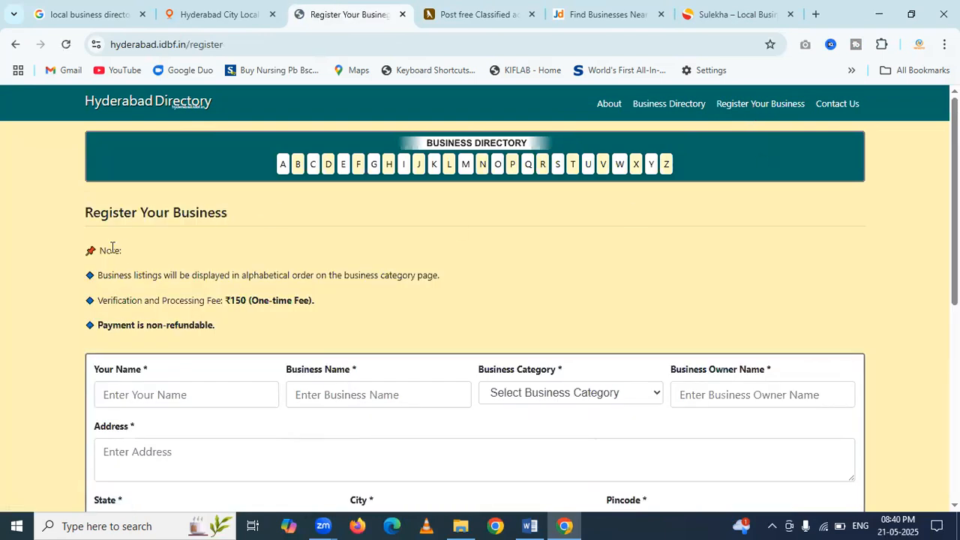
scroll(111, 247, "down", 2)
left_click(161, 255)
type("Srikanth")
key("Tab")
type("Manvi Dig")
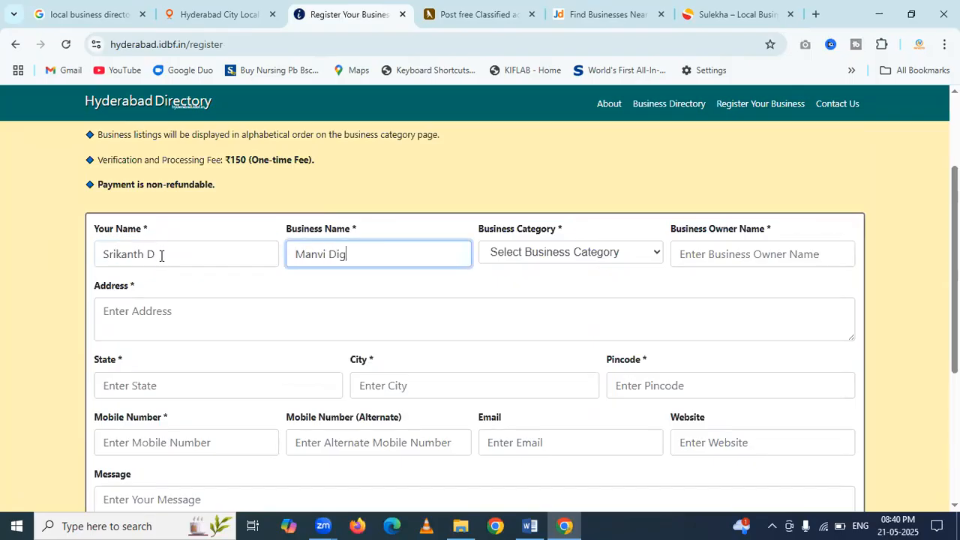
type("ital Marketing")
key("Tab")
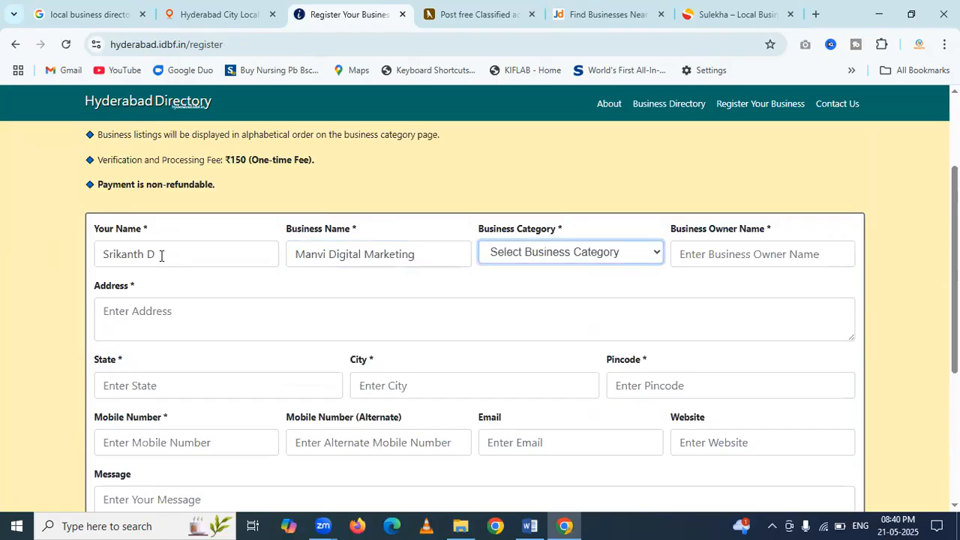
- Choose Colleges as the business category
left_click(602, 234)
left_click(605, 254)
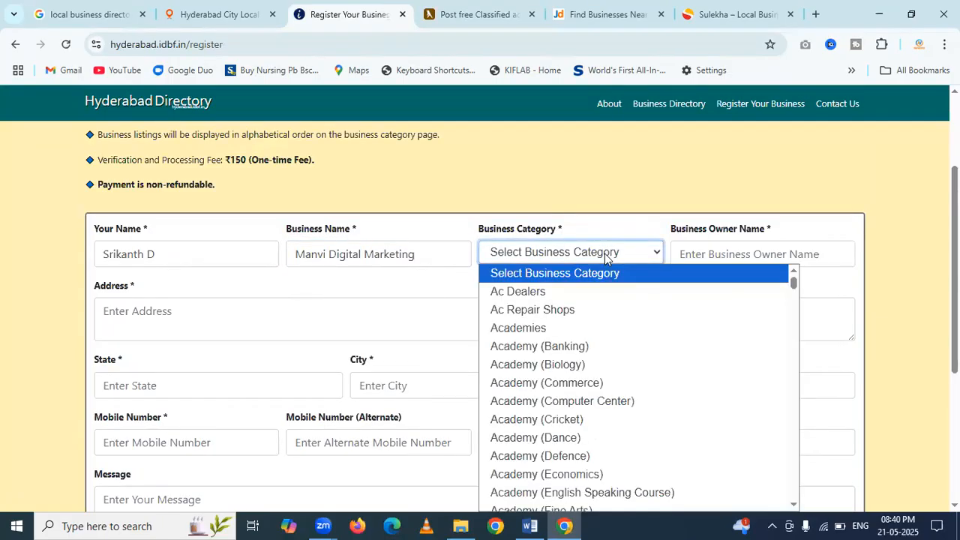
scroll(607, 322, "down", 5)
type("tr")
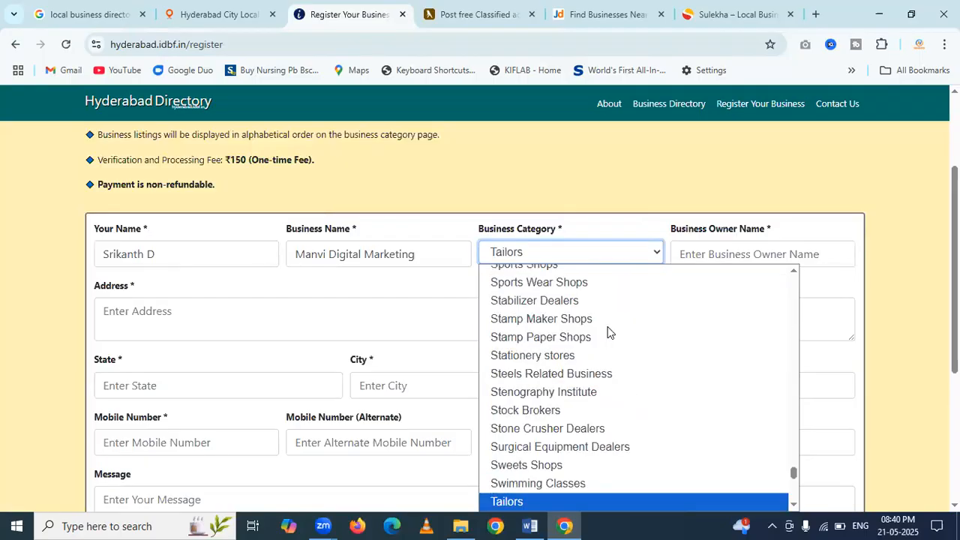
scroll(900, 315, "down", 2)
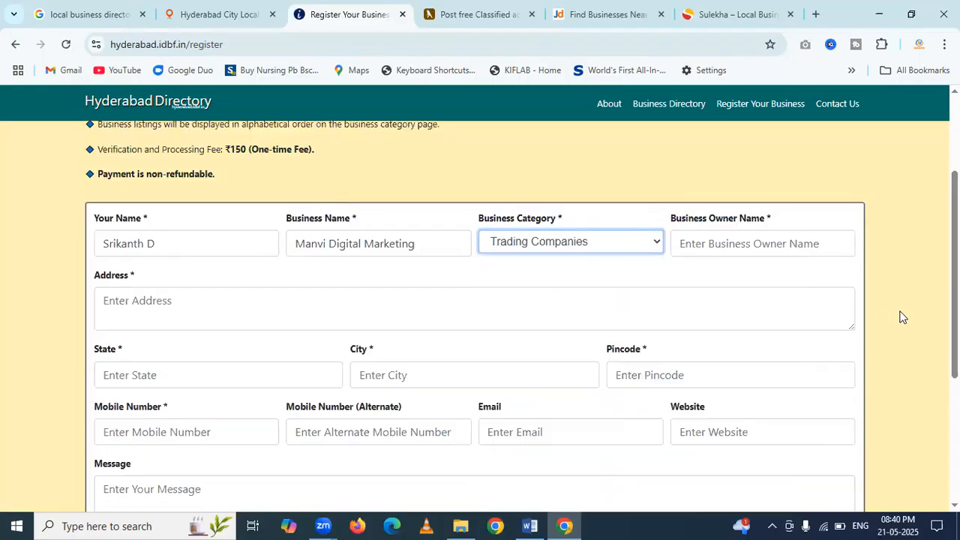
scroll(590, 274, "up", 1)
left_click(565, 184)
scroll(611, 382, "down", 4)
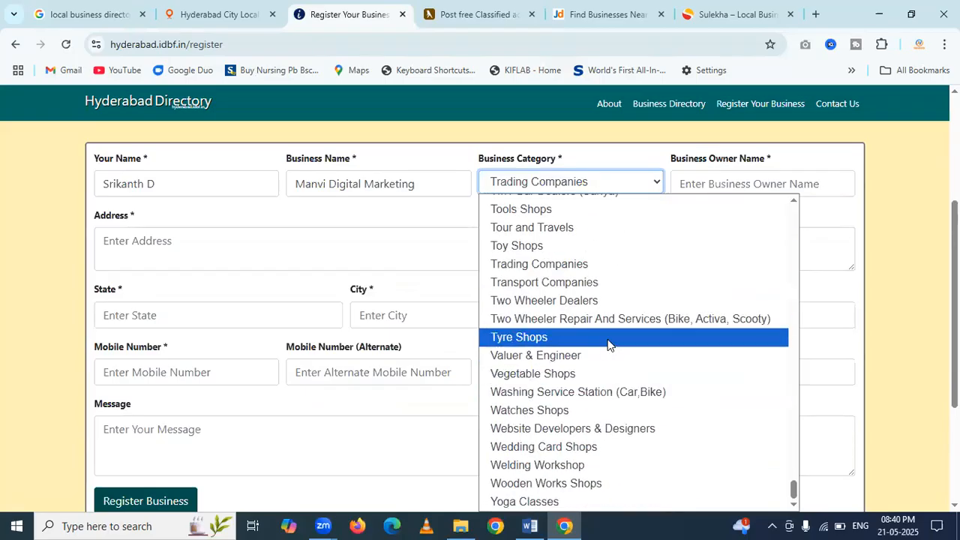
type("tea")
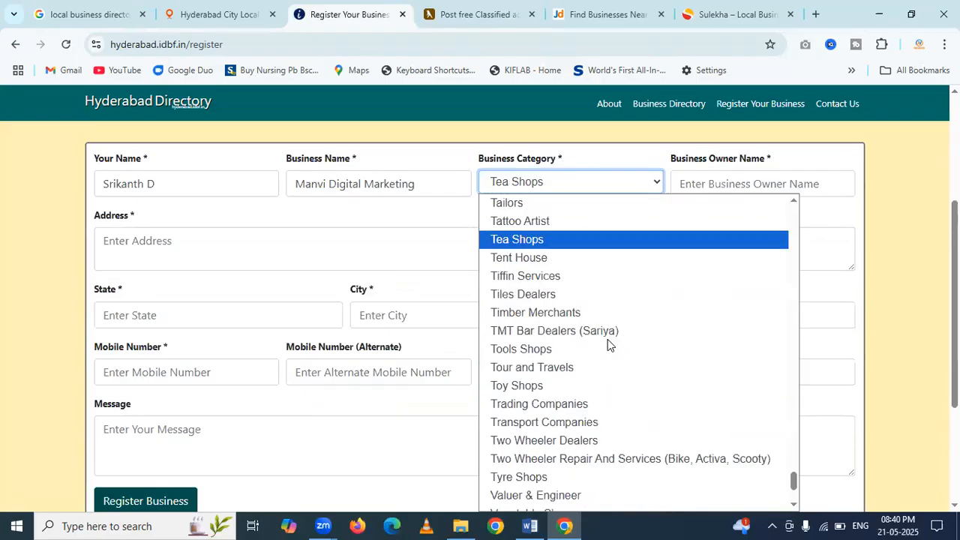
scroll(607, 345, "up", 20)
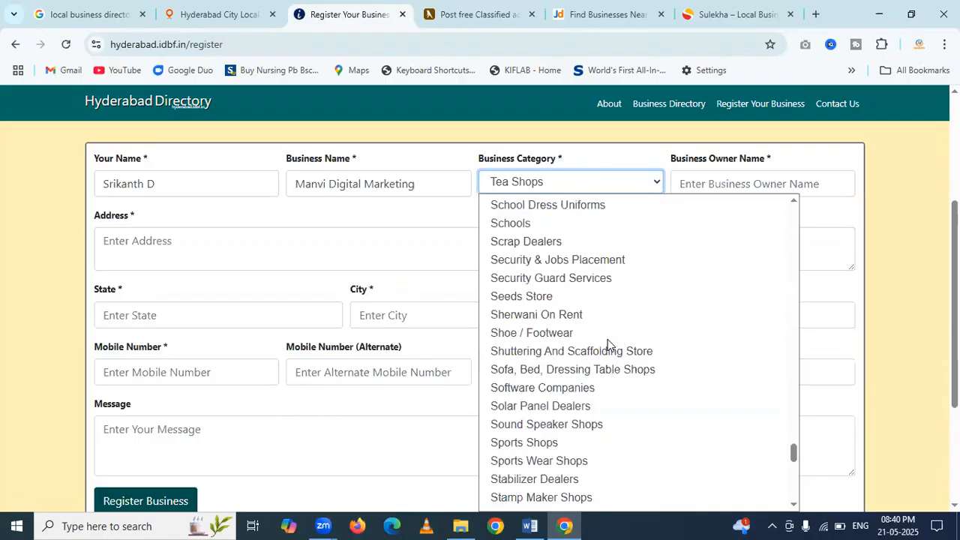
scroll(609, 341, "down", 15)
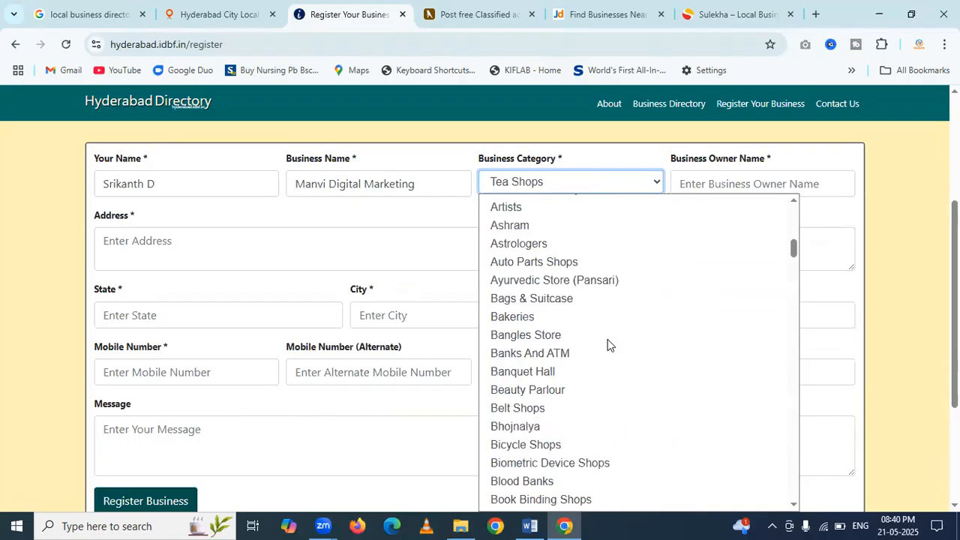
scroll(613, 333, "down", 10)
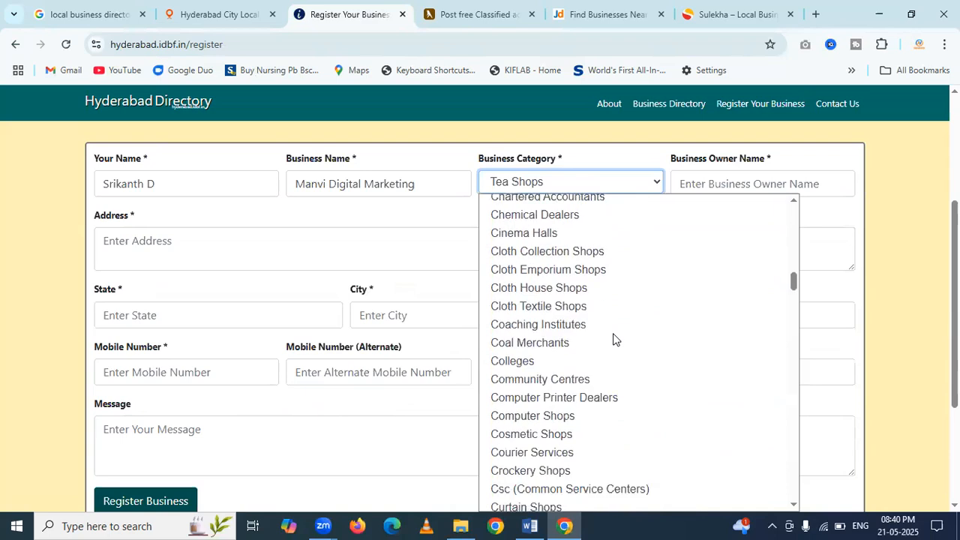
scroll(613, 339, "down", 12)
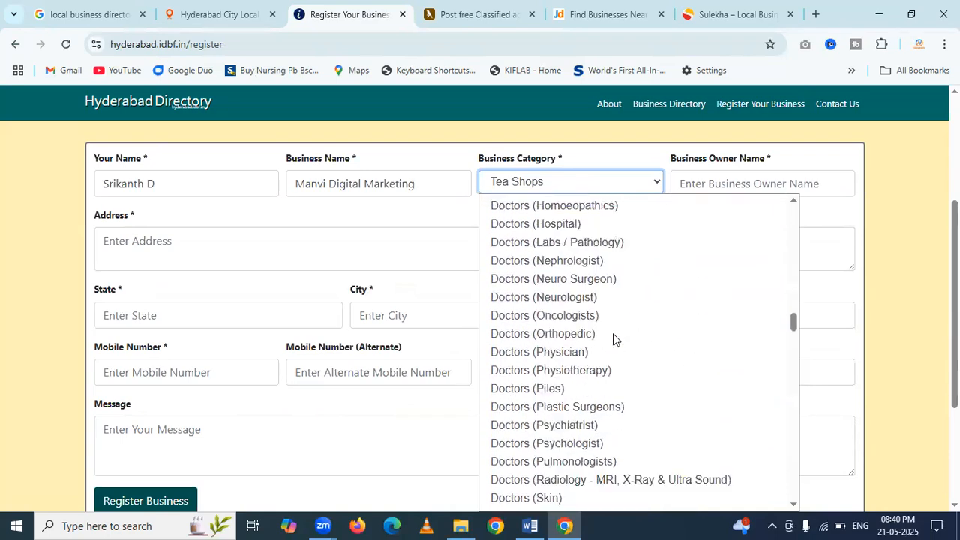
scroll(612, 333, "up", 2)
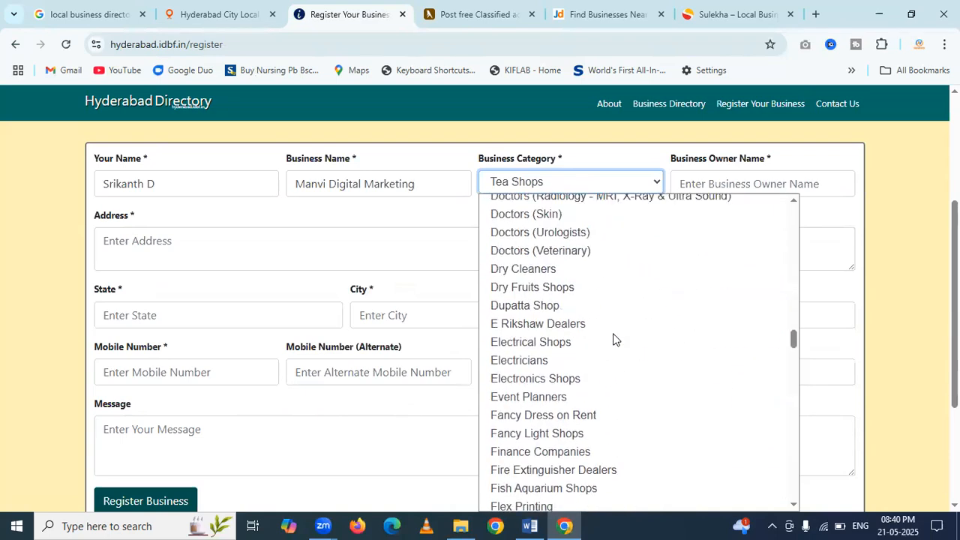
scroll(613, 339, "down", 2)
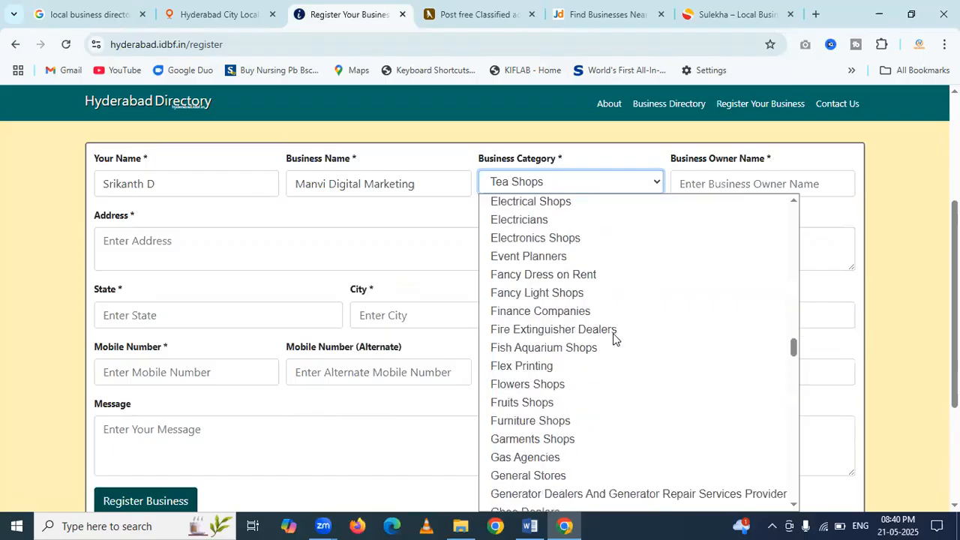
scroll(613, 339, "down", 4)
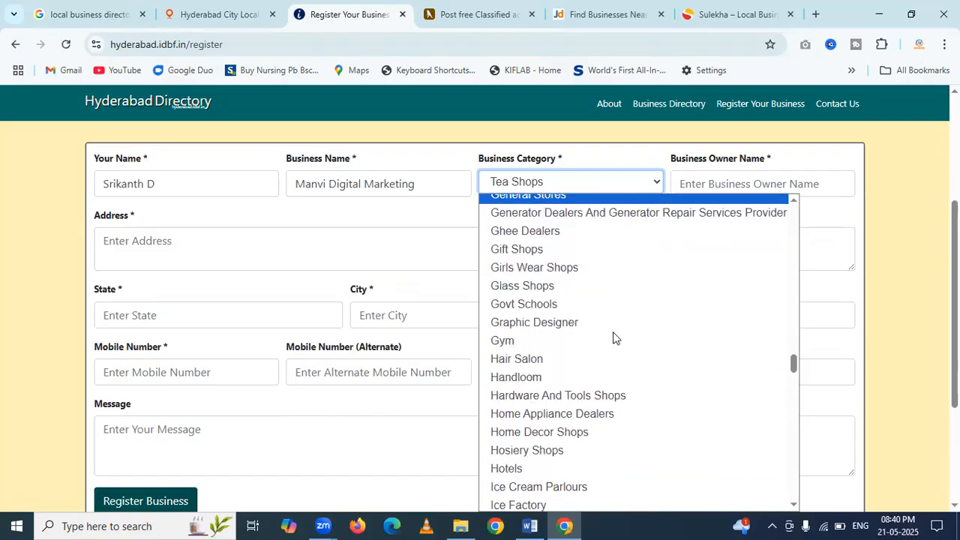
scroll(612, 337, "down", 4)
scroll(613, 337, "down", 1)
scroll(612, 338, "down", 1)
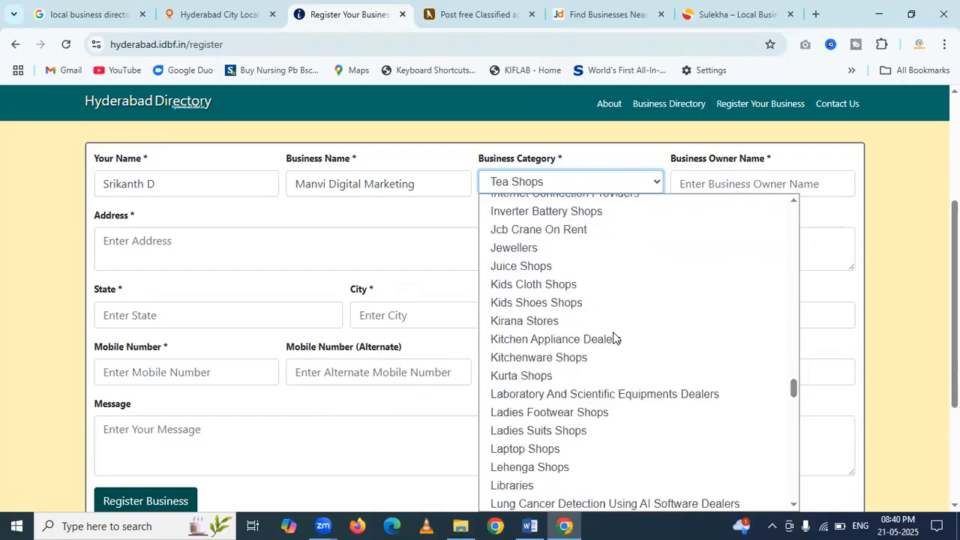
scroll(612, 339, "down", 5)
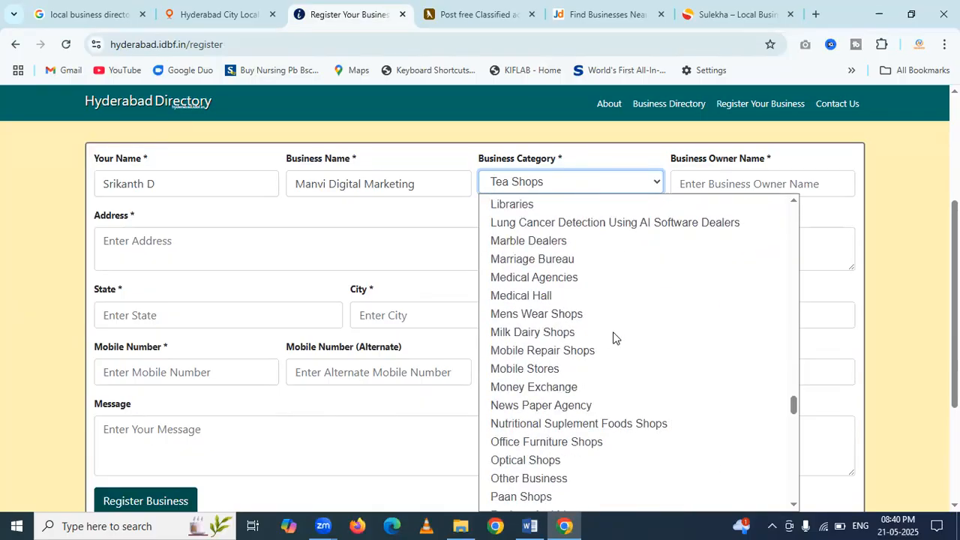
scroll(612, 338, "down", 6)
scroll(612, 337, "down", 5)
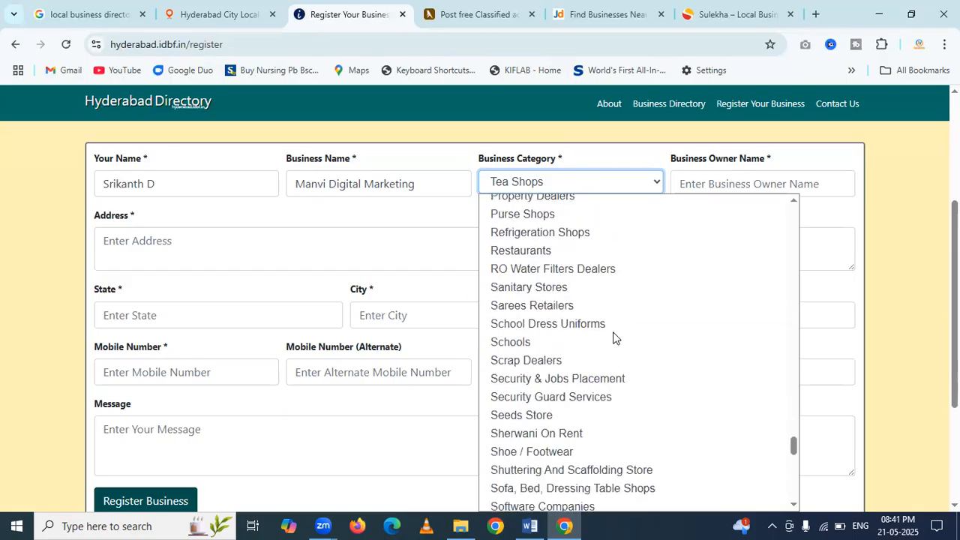
scroll(613, 338, "down", 2)
scroll(613, 337, "down", 6)
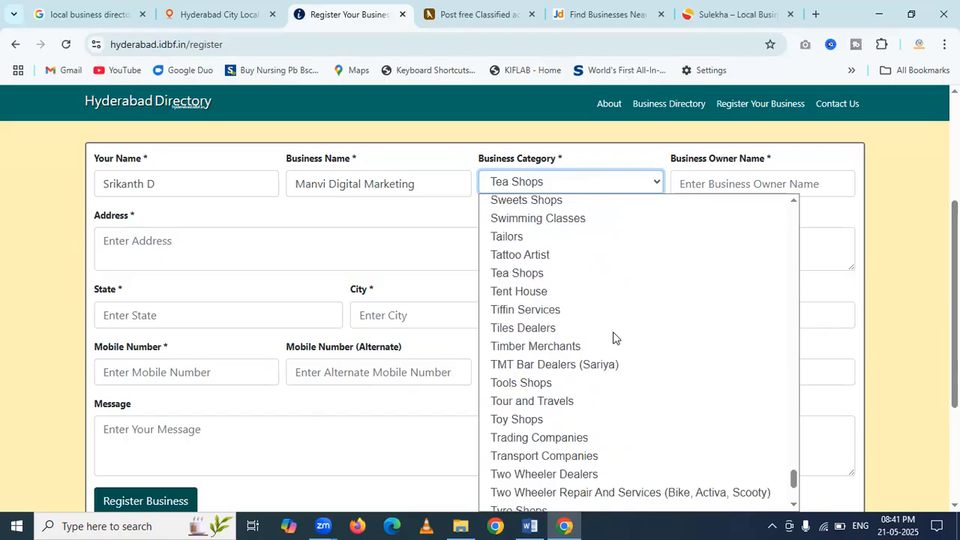
scroll(613, 338, "down", 3)
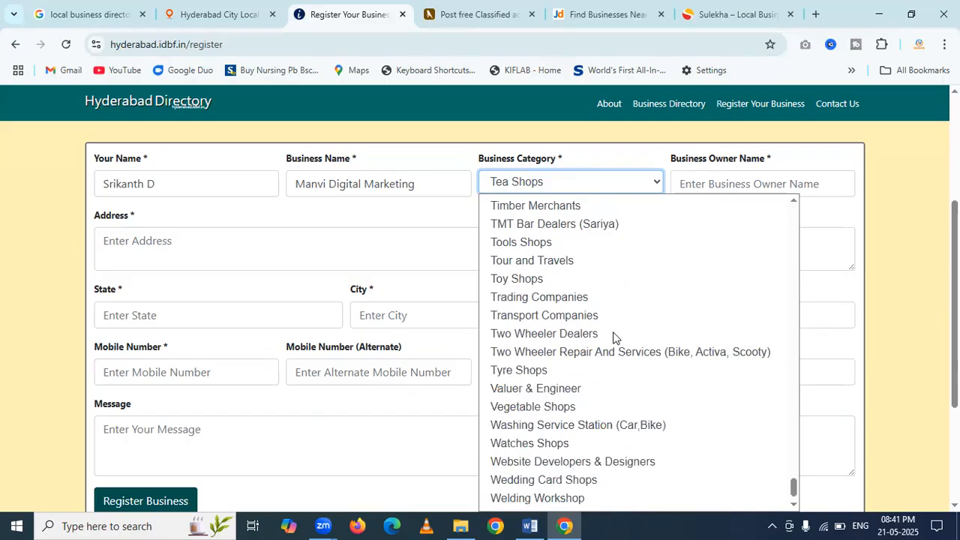
scroll(613, 337, "down", 1)
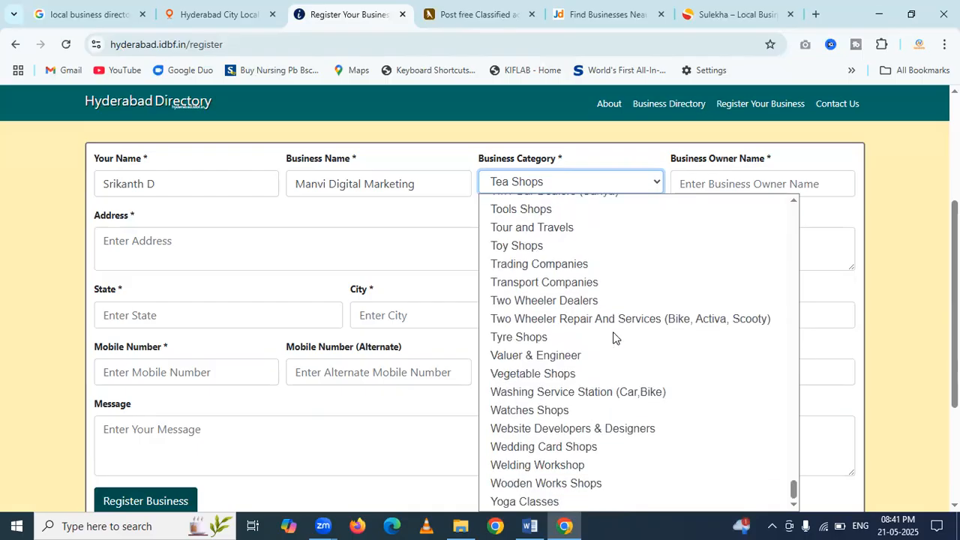
scroll(870, 414, "down", 1)
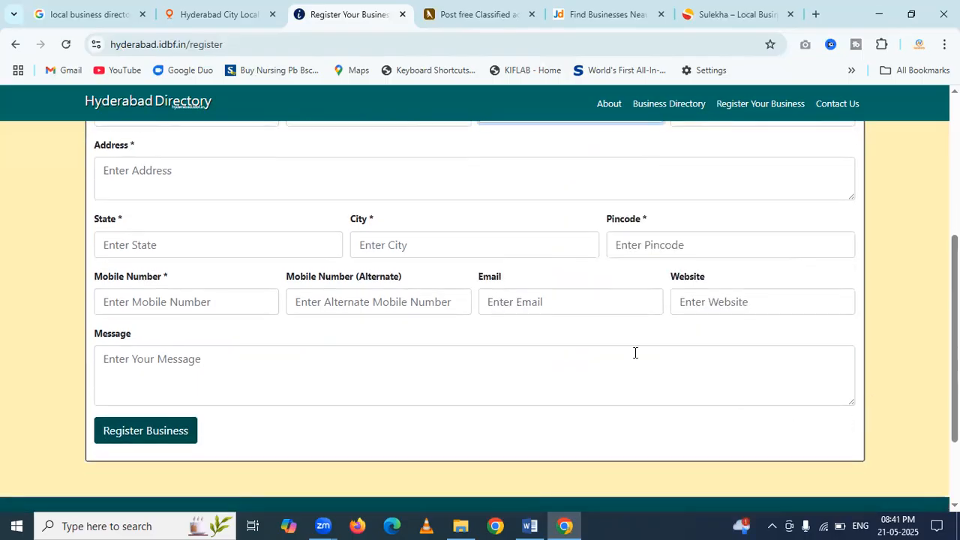
scroll(632, 347, "up", 1)
left_click(548, 176)
scroll(633, 414, "up", 20)
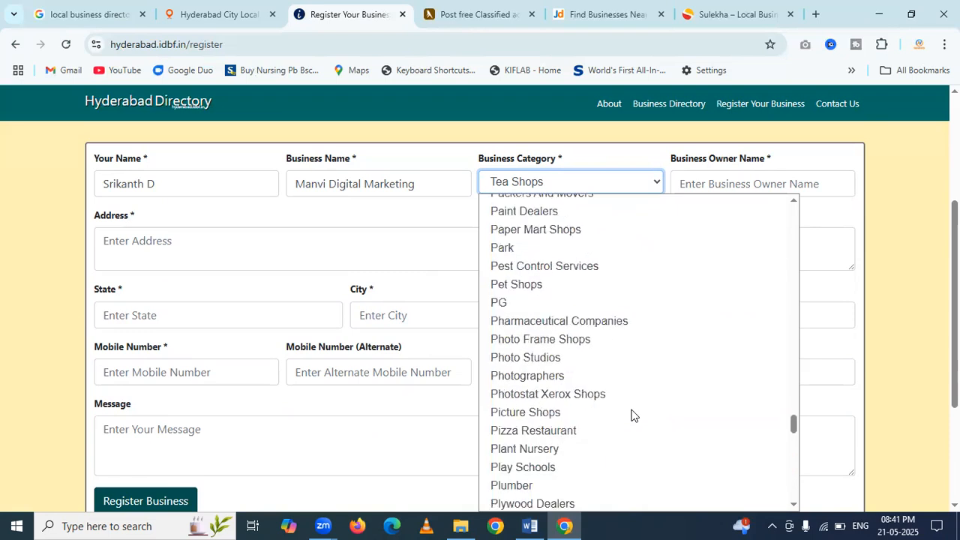
scroll(633, 414, "up", 3)
scroll(632, 398, "down", 10)
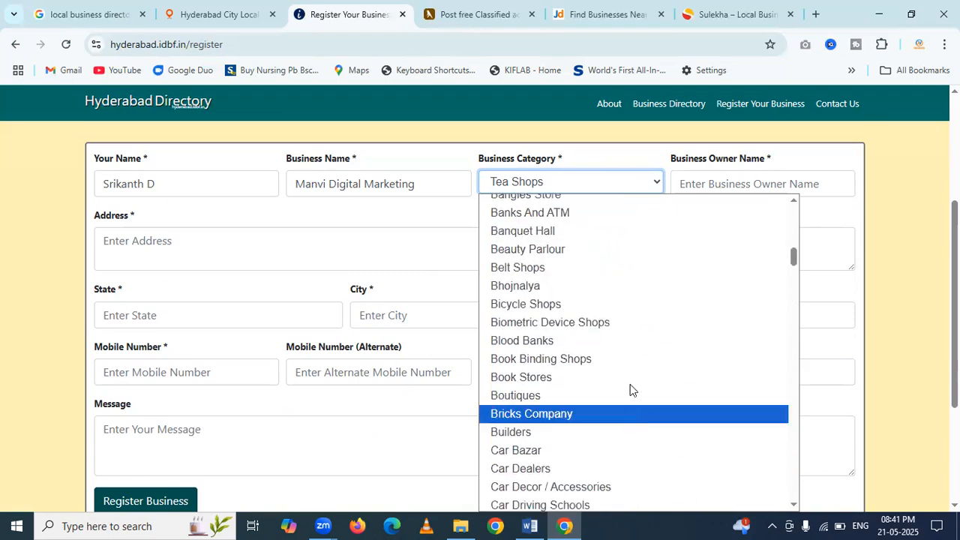
scroll(608, 296, "down", 2)
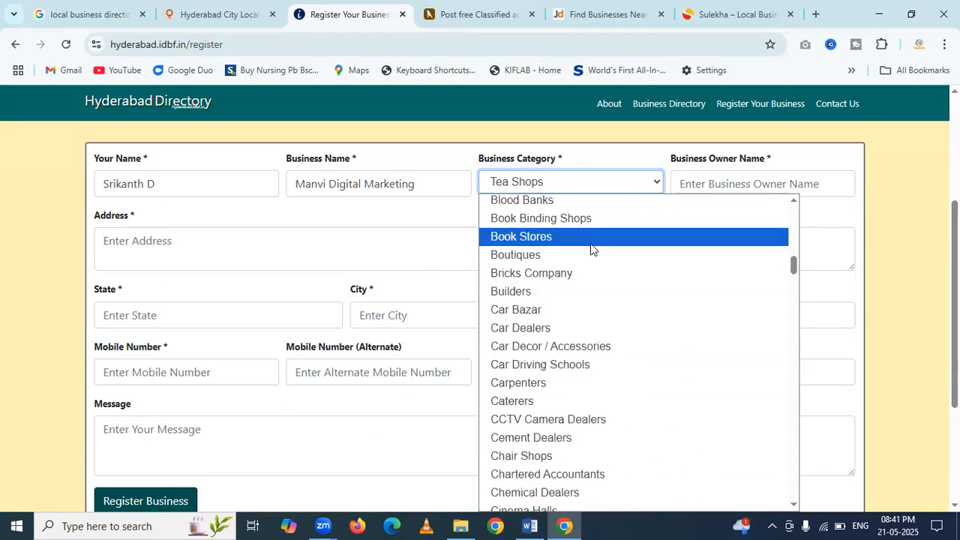
scroll(615, 334, "down", 1)
scroll(637, 334, "down", 2)
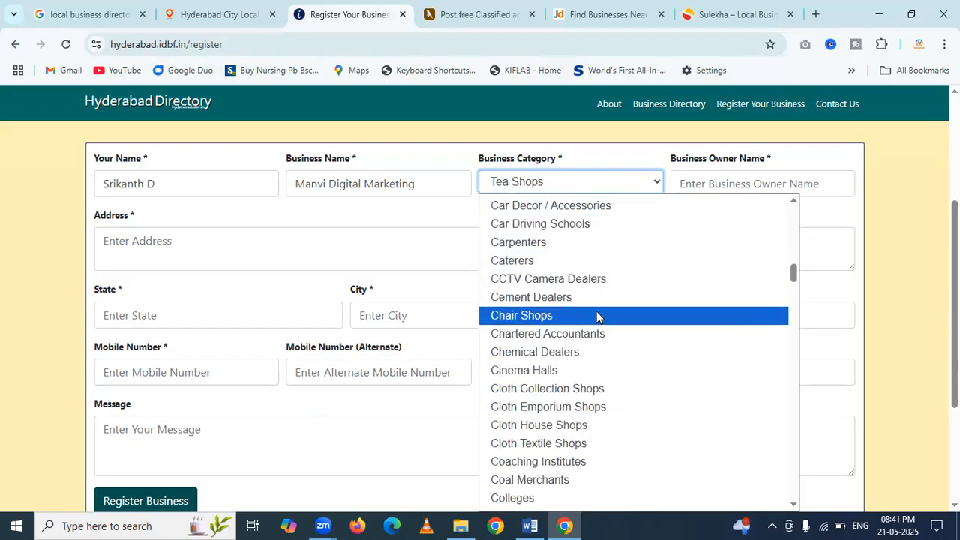
scroll(654, 355, "down", 1)
scroll(653, 356, "down", 2)
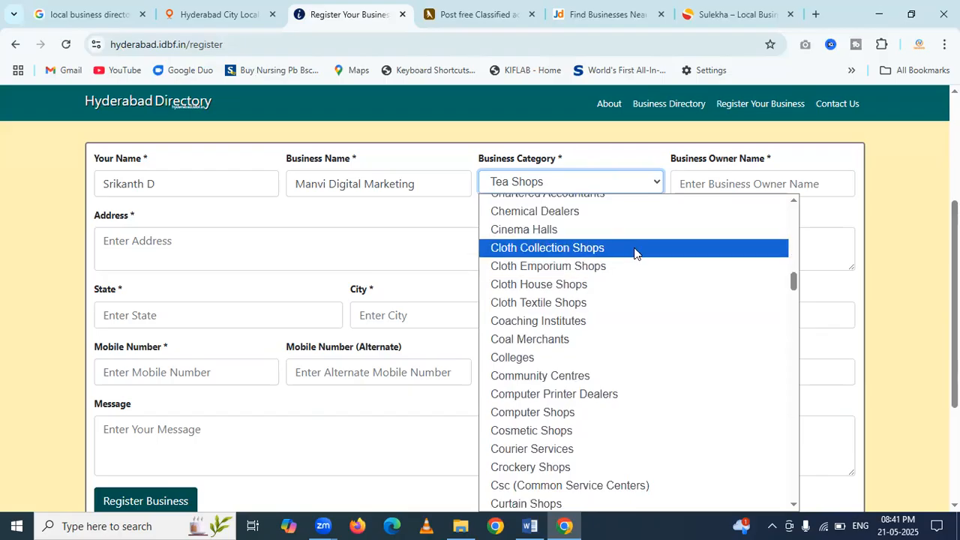
scroll(622, 307, "down", 1)
scroll(631, 330, "down", 2)
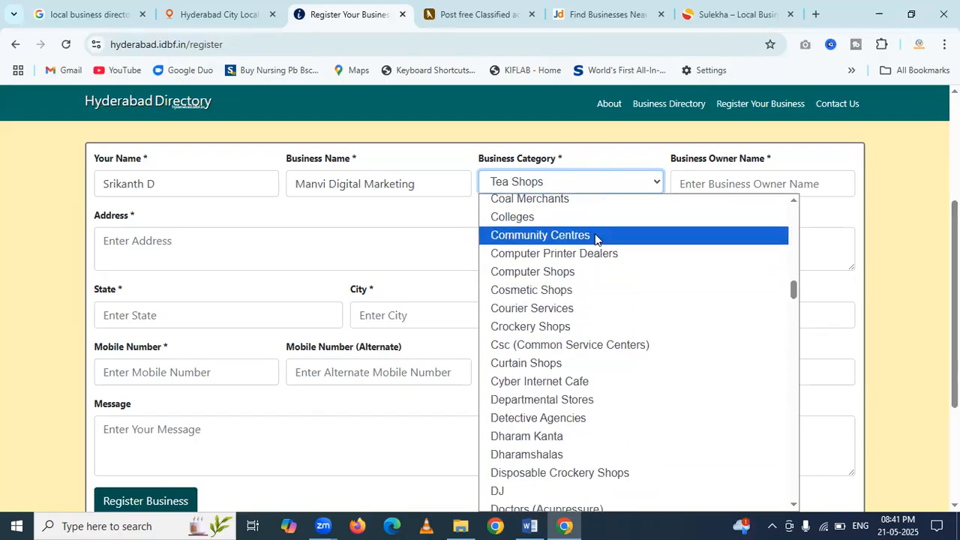
scroll(605, 305, "down", 2)
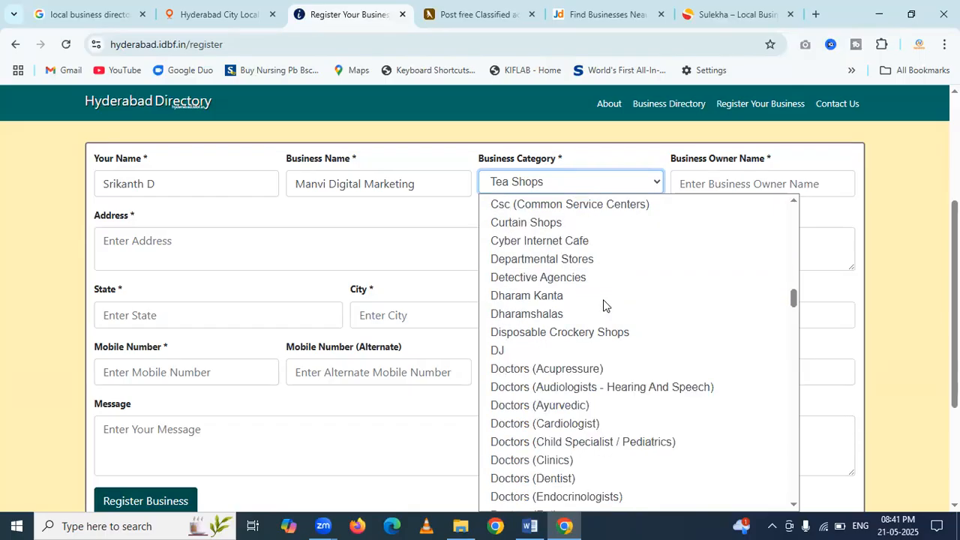
scroll(605, 306, "down", 2)
scroll(604, 306, "down", 8)
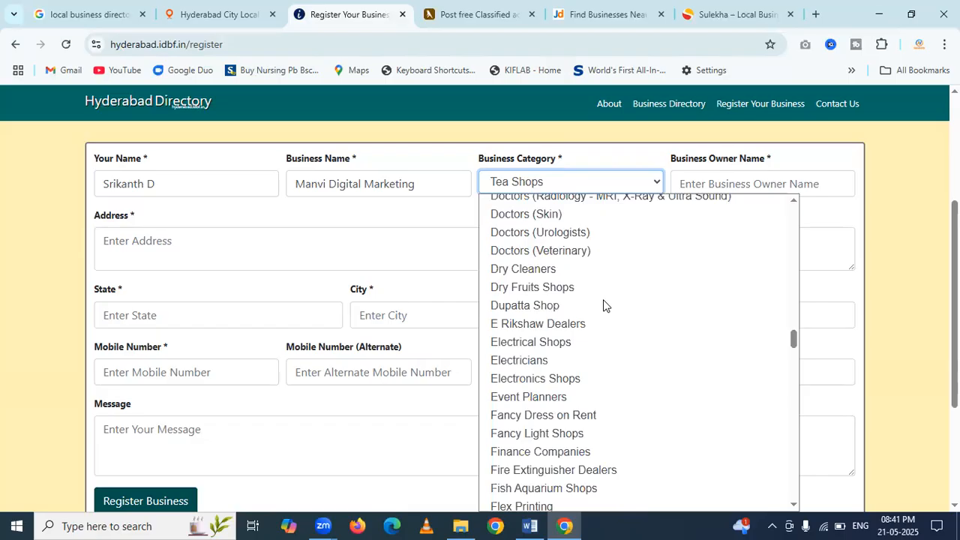
scroll(605, 306, "down", 2)
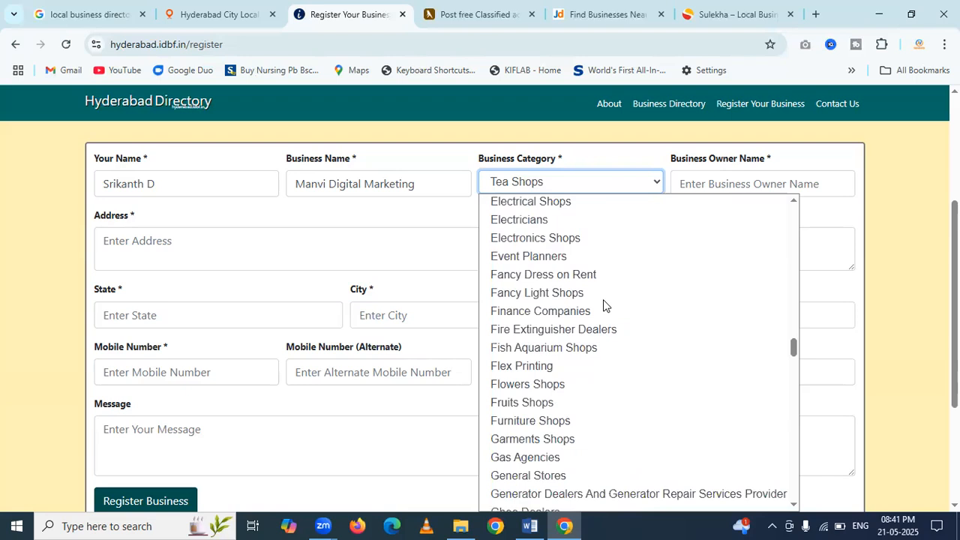
scroll(605, 305, "up", 10)
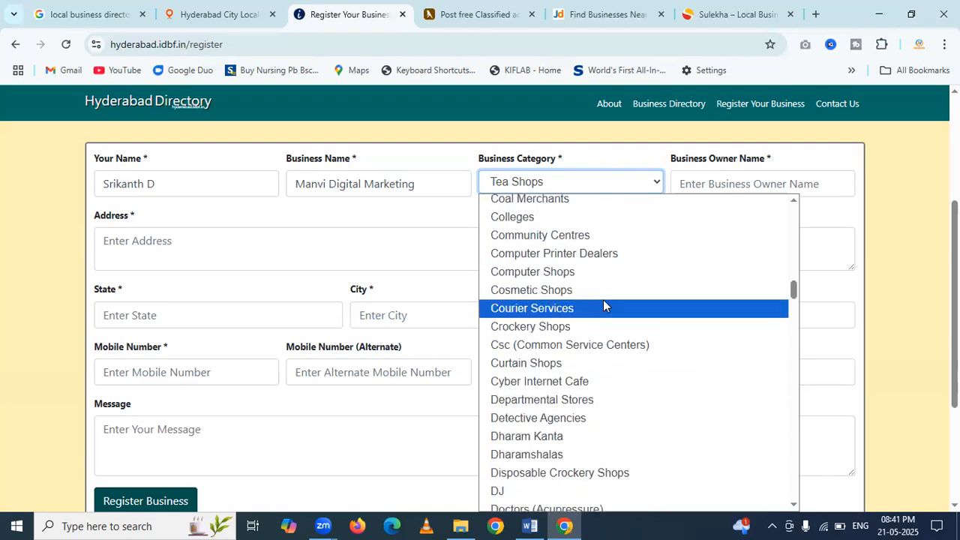
scroll(603, 299, "up", 3)
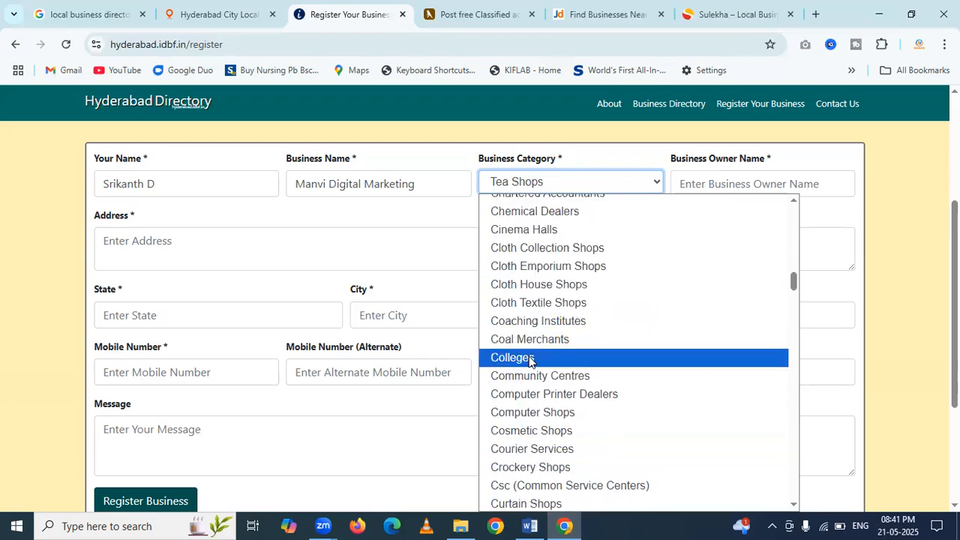
left_click(530, 359)
- Fill in the business owner's name and the street address, correcting the locality spelling
left_click(716, 186)
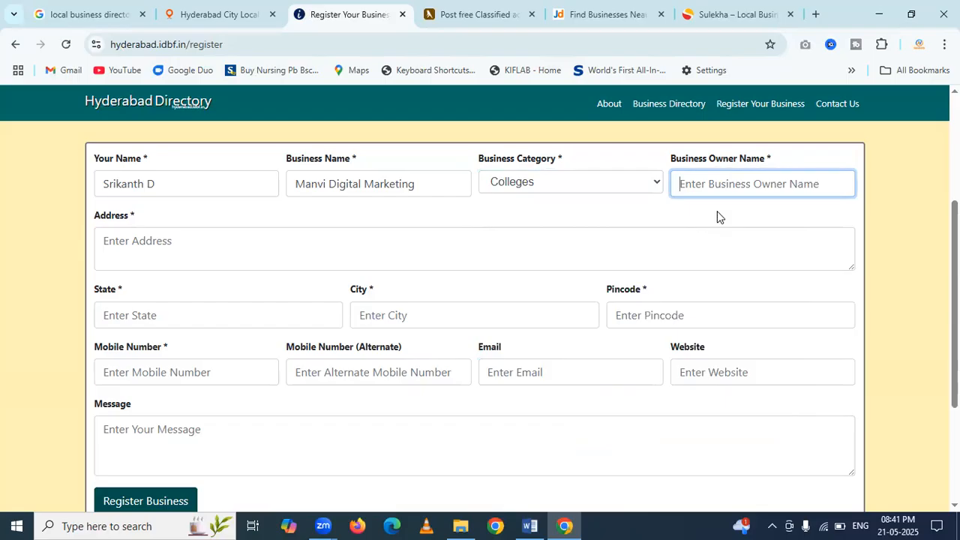
type("Srikanth D")
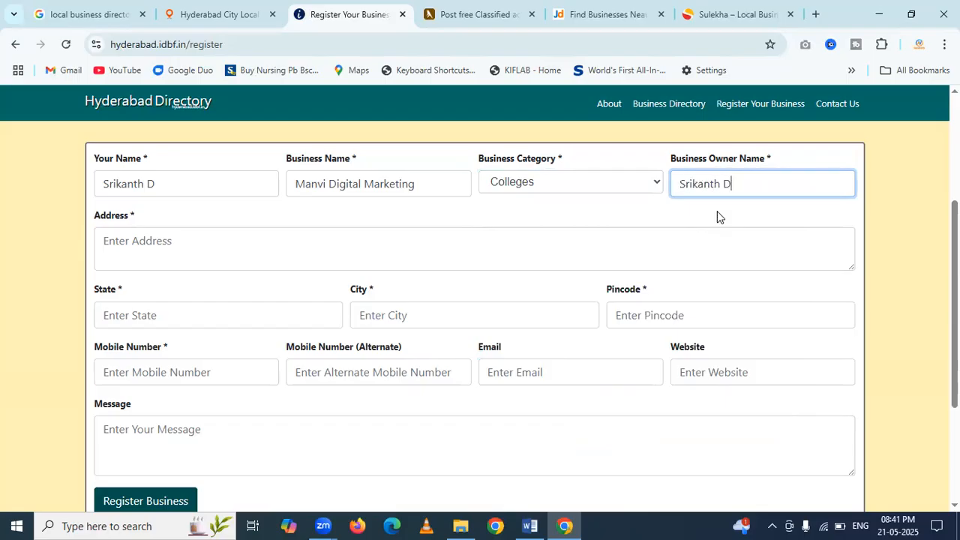
left_click(251, 253)
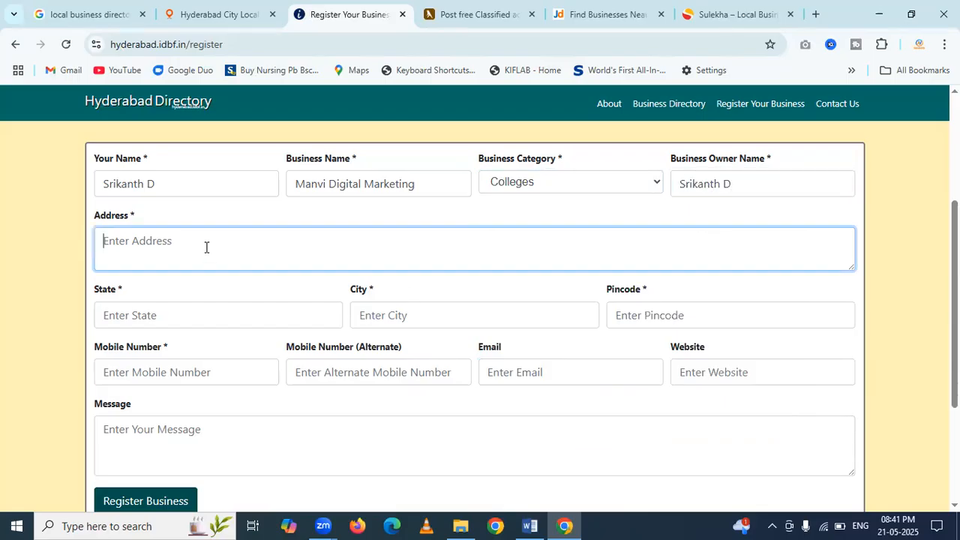
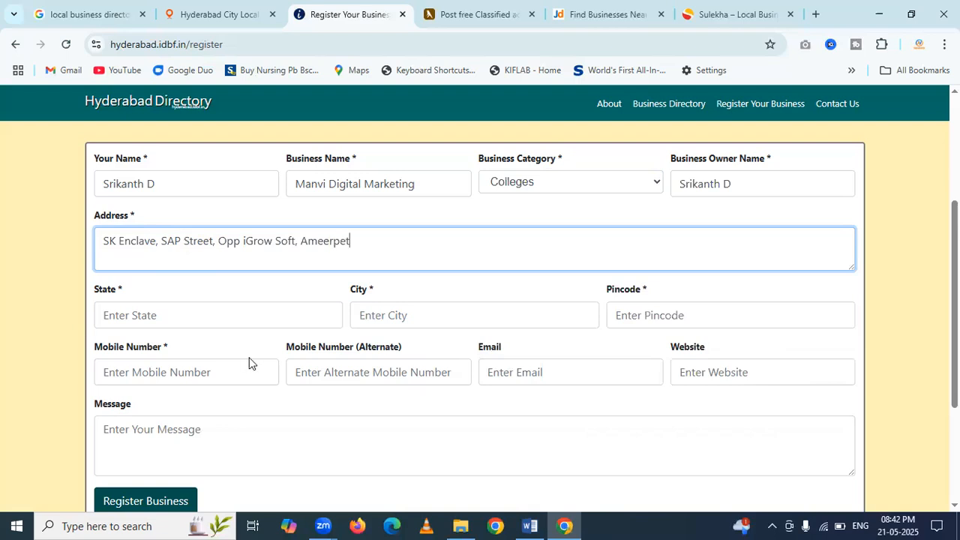
- Set the state to Telangana, the city to Hyderabad, and enter the pincode
left_click(223, 322)
type("Telangana")
key("Tab")
type("Hyderabad")
key("Tab")
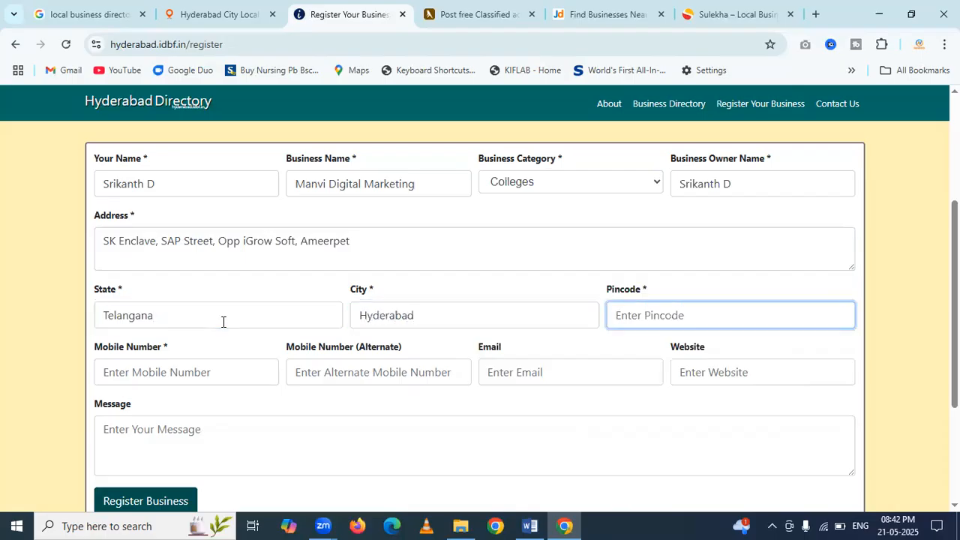
type("500033")
scroll(223, 322, "down", 3)
left_click(196, 175)
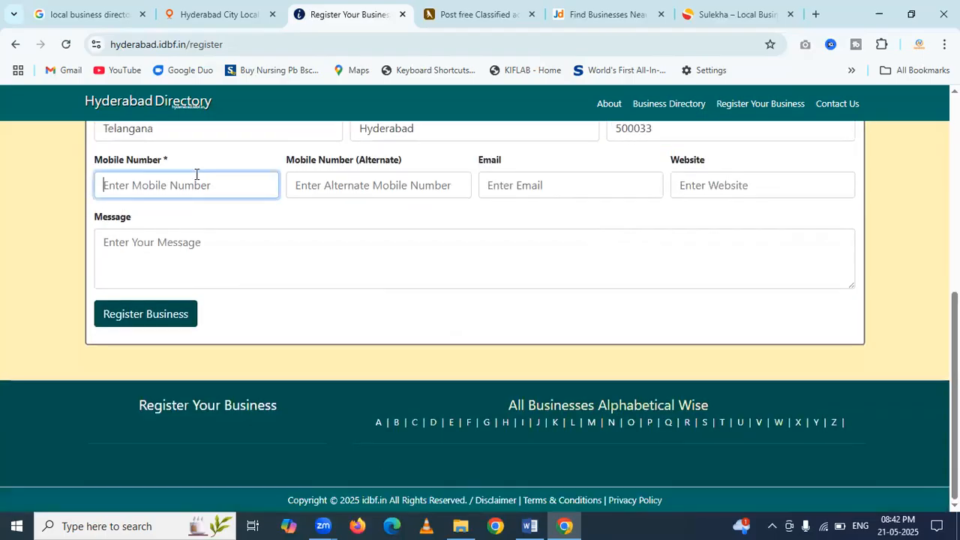
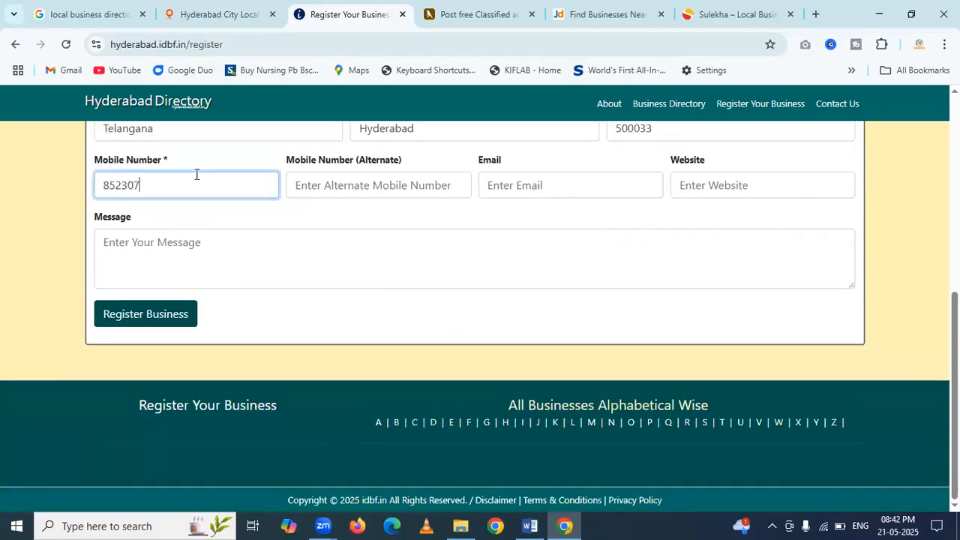
left_click(383, 183)
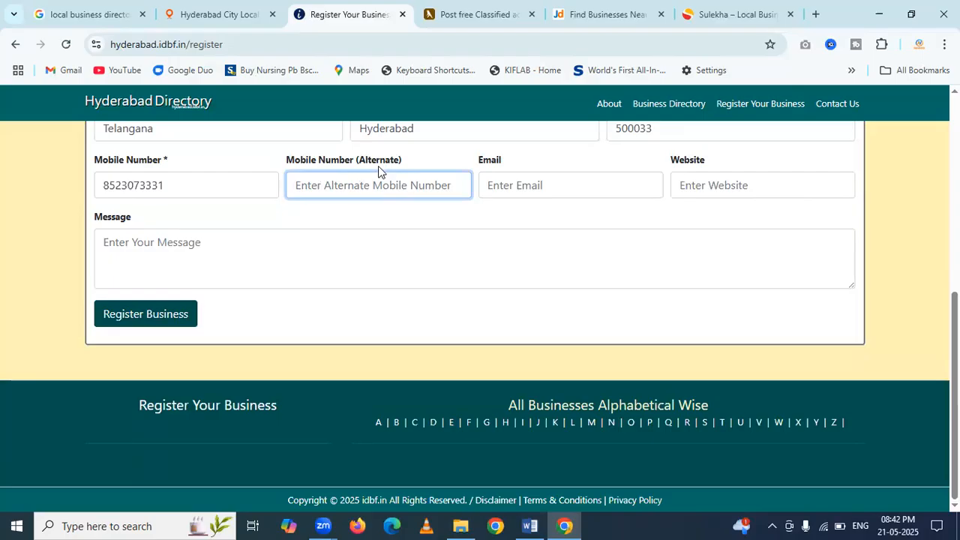
left_click(517, 185)
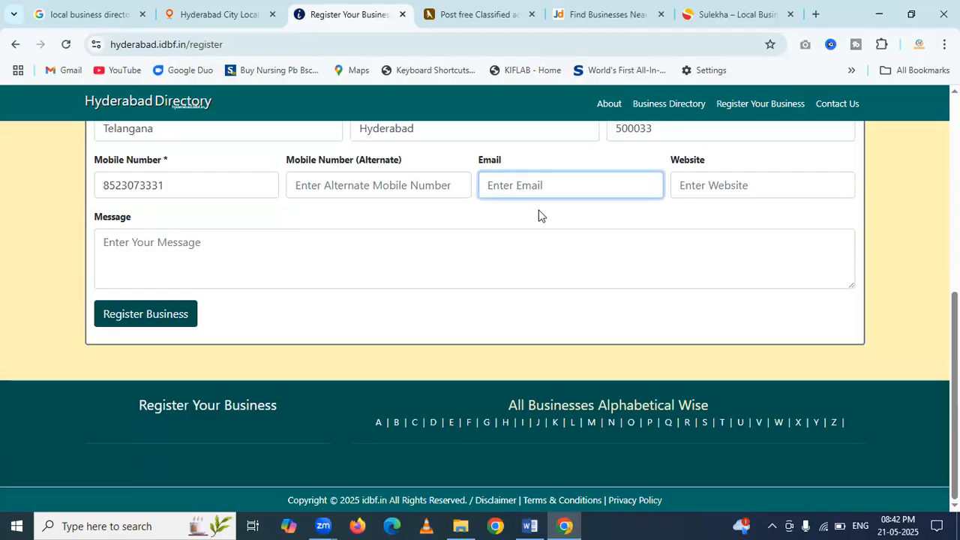
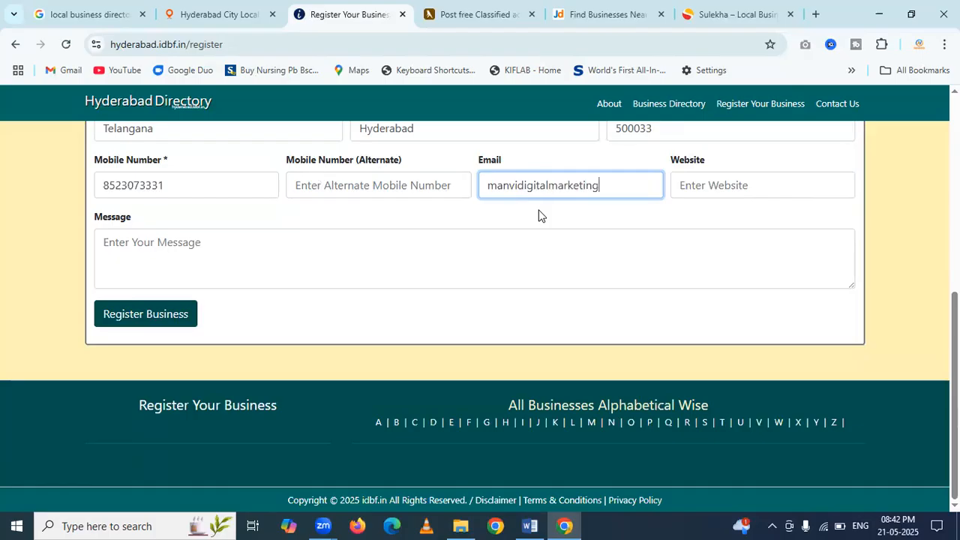
key("Tab")
type("ht")
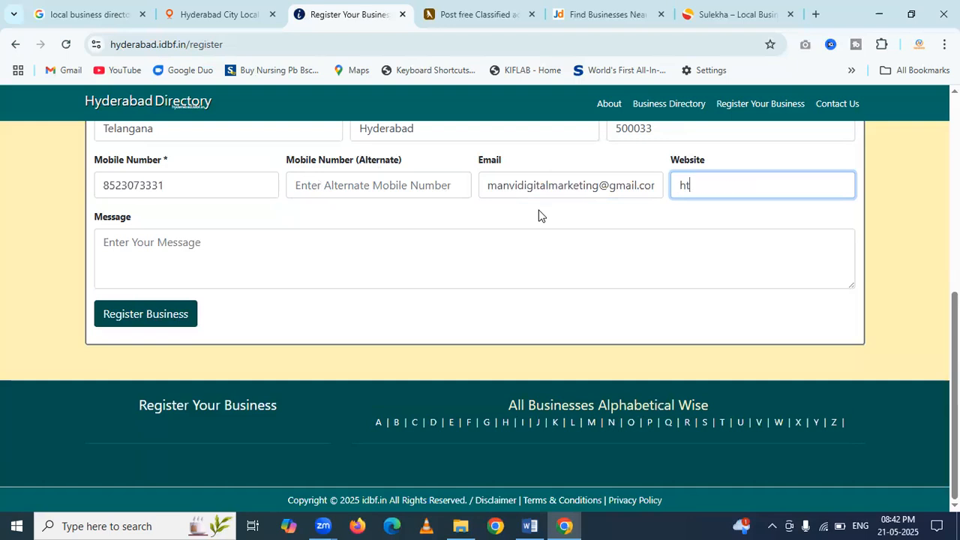
type("tps://manvidigitalmarketing.in")
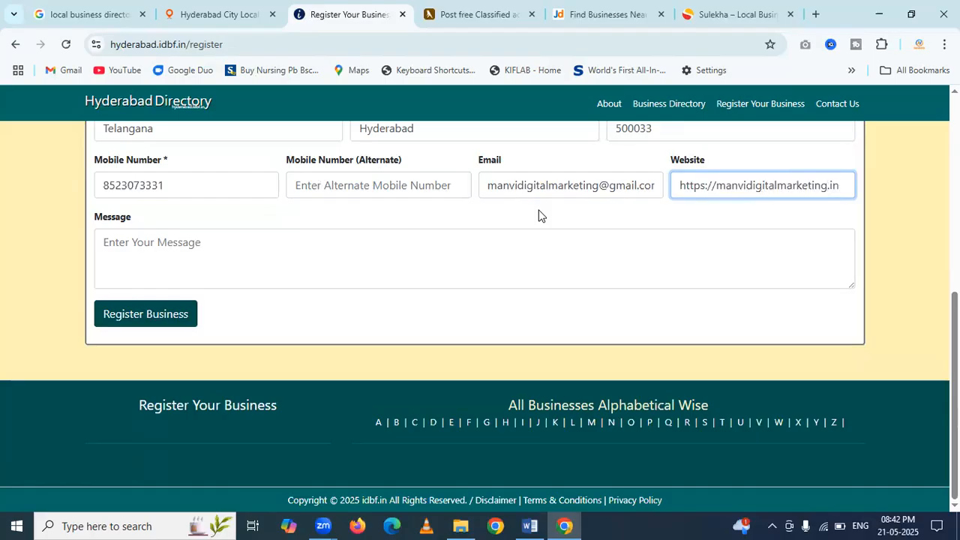
left_click(275, 266)
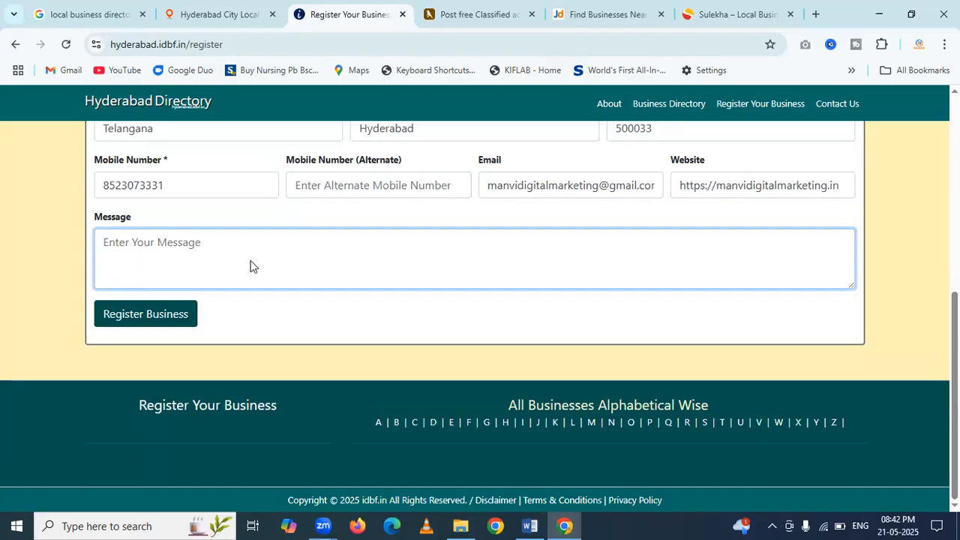
left_click(156, 316)
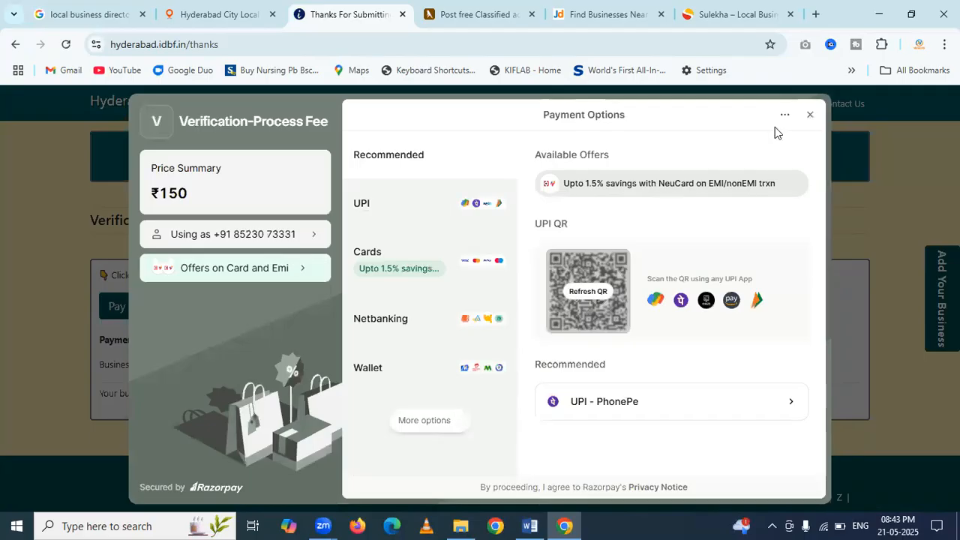
- Exit the Razorpay payment without paying and review the ₹150 verification fee page
key("Escape")
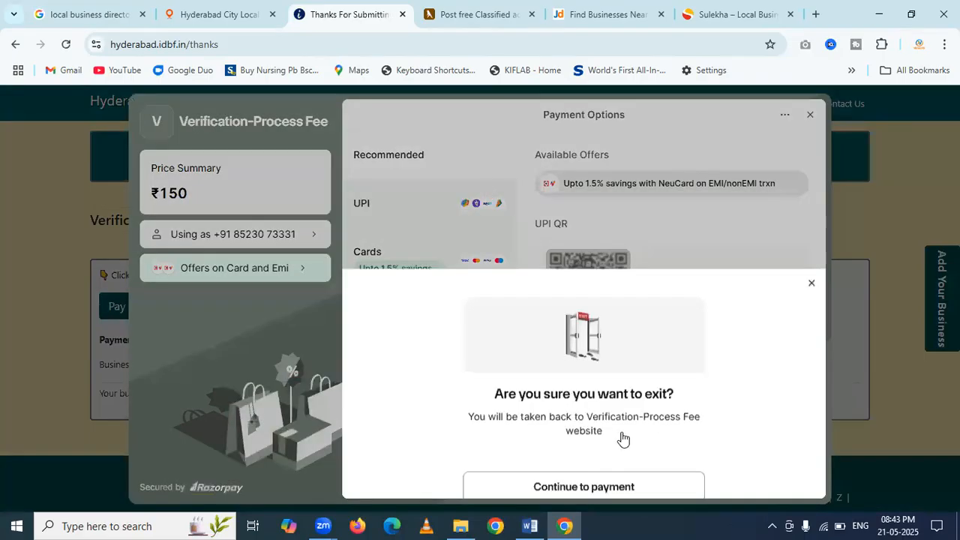
left_click(672, 475)
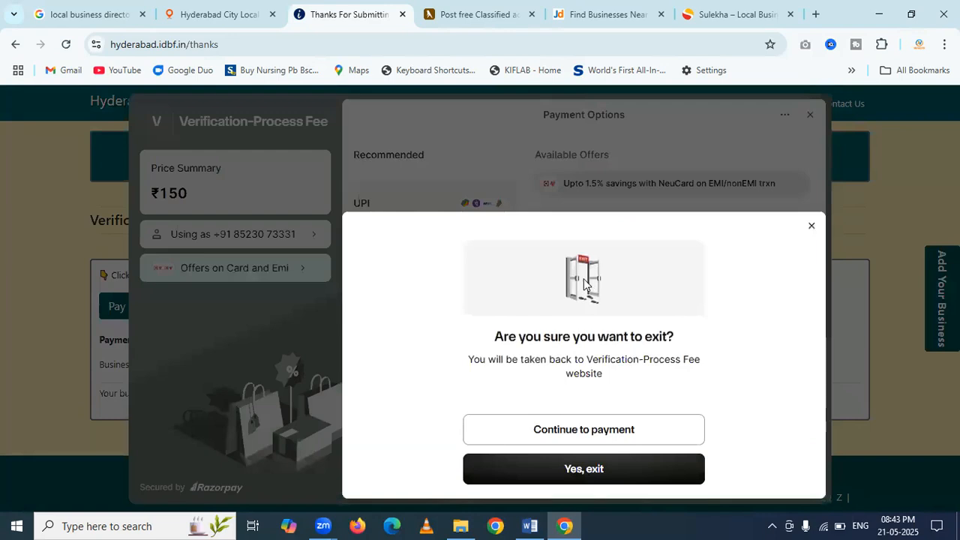
left_click_drag(85, 222, 471, 219)
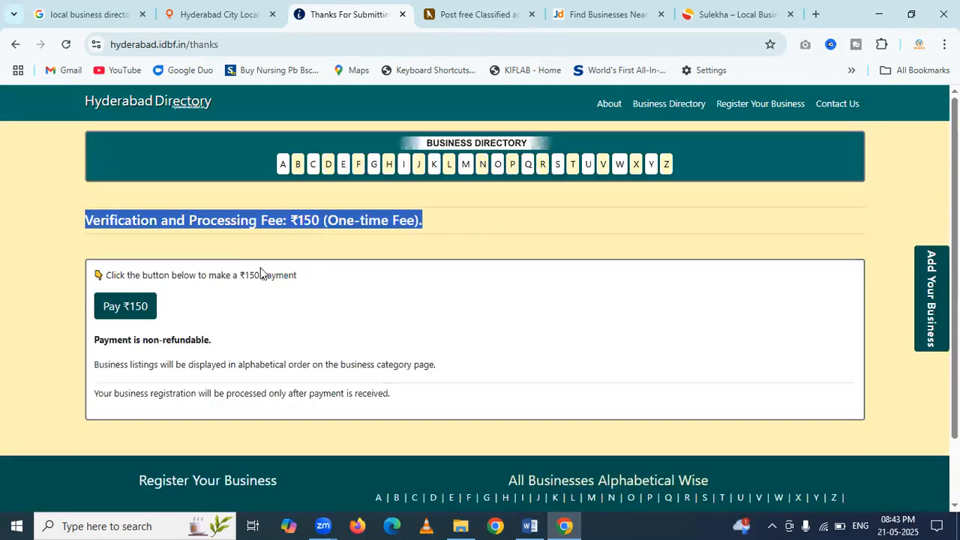
left_click(161, 341)
left_click(244, 348)
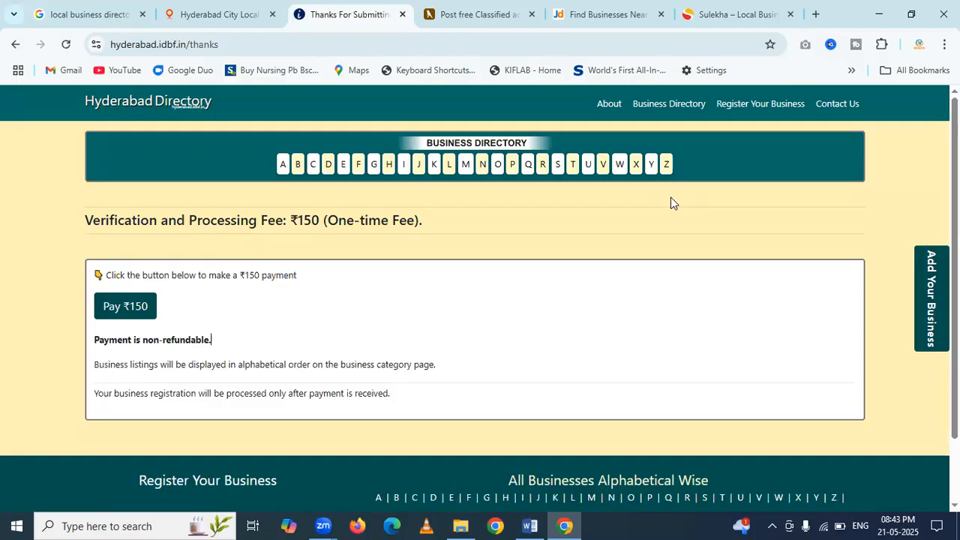
scroll(672, 203, "down", 1)
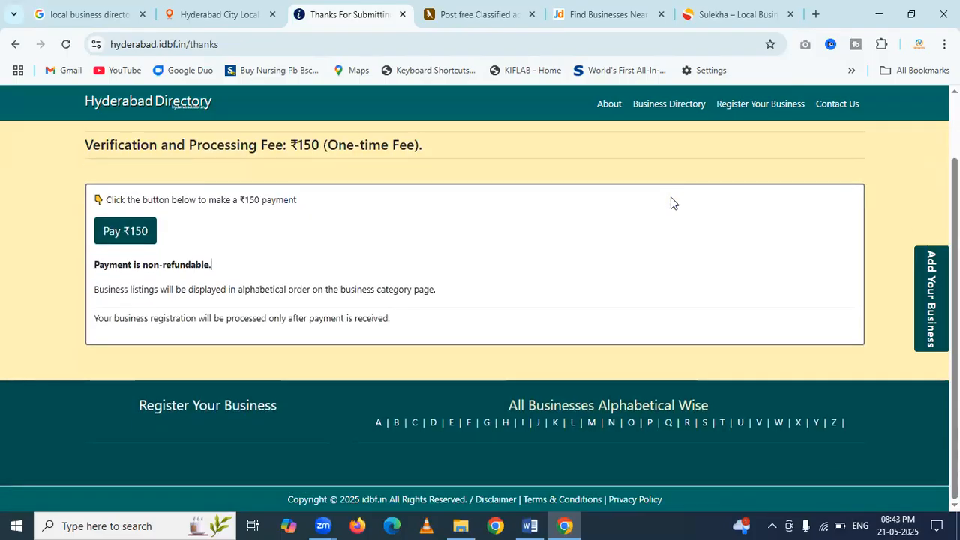
scroll(672, 202, "up", 1)
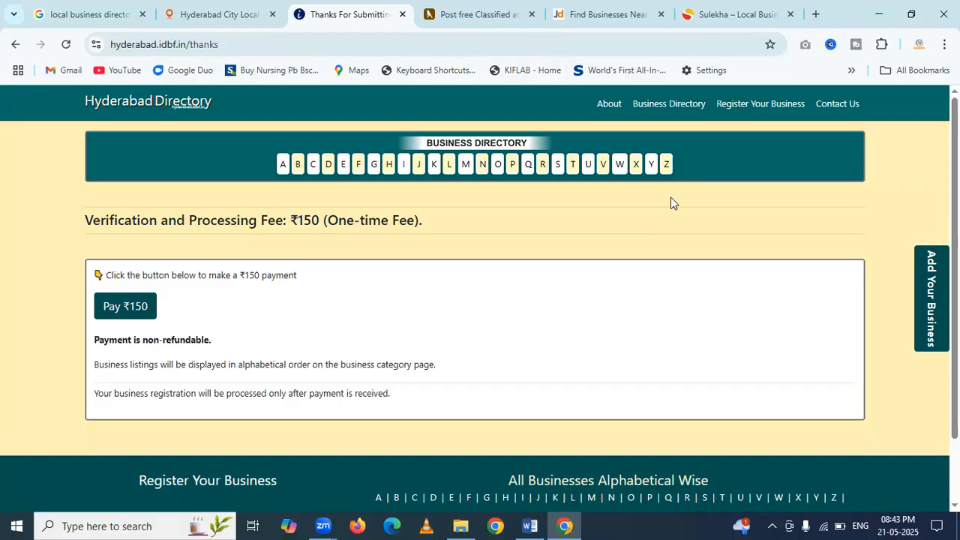
- On HyderabadOnline.in, decline location access and select the FREE LISTING lifetime plan
left_click(252, 11)
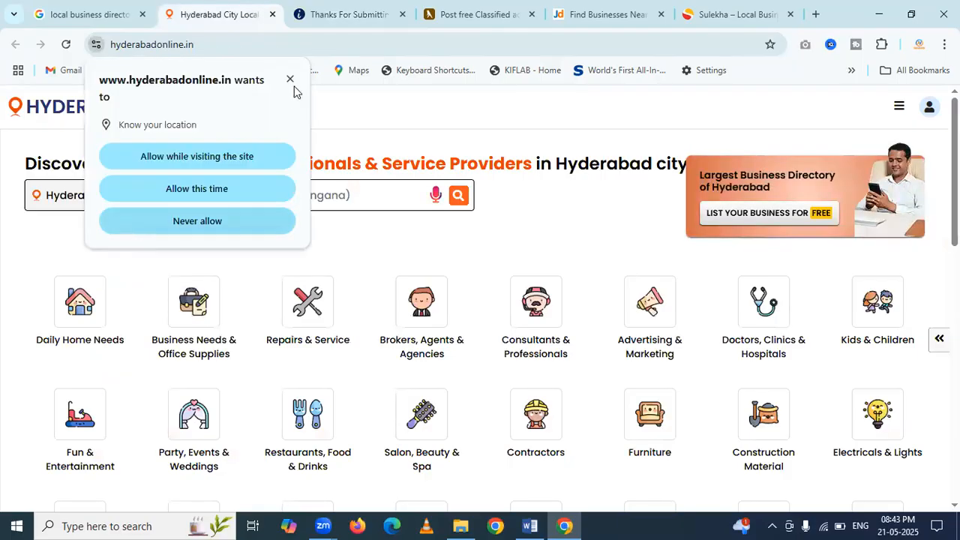
left_click(289, 80)
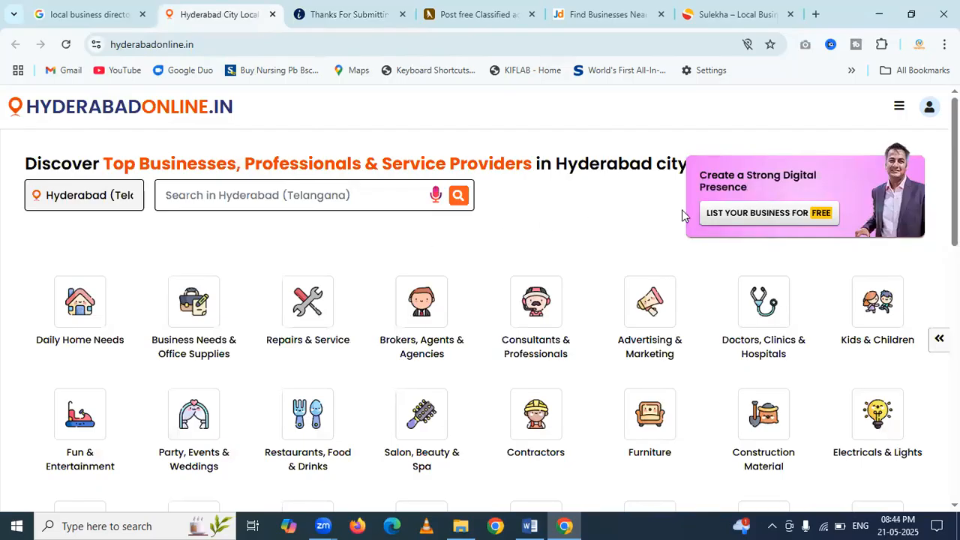
left_click(771, 216)
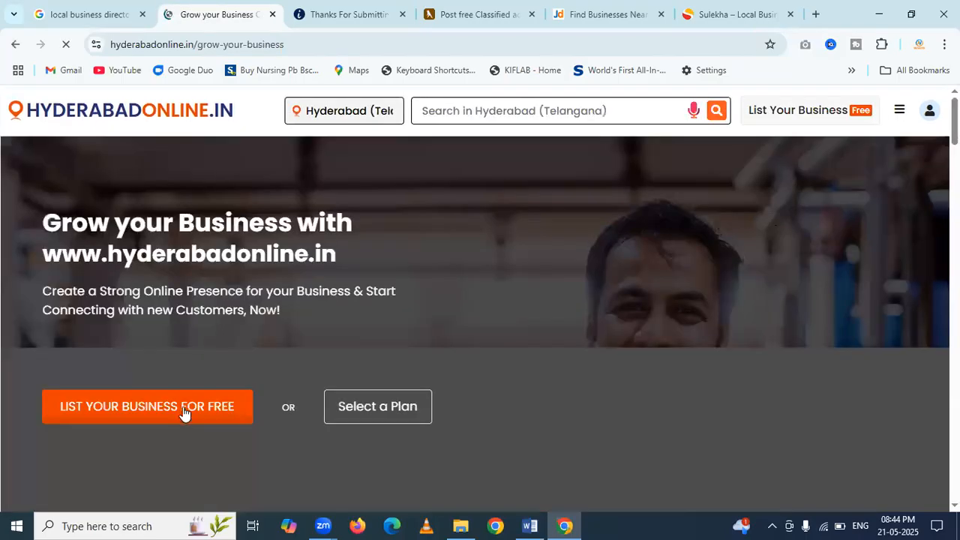
scroll(317, 325, "down", 5)
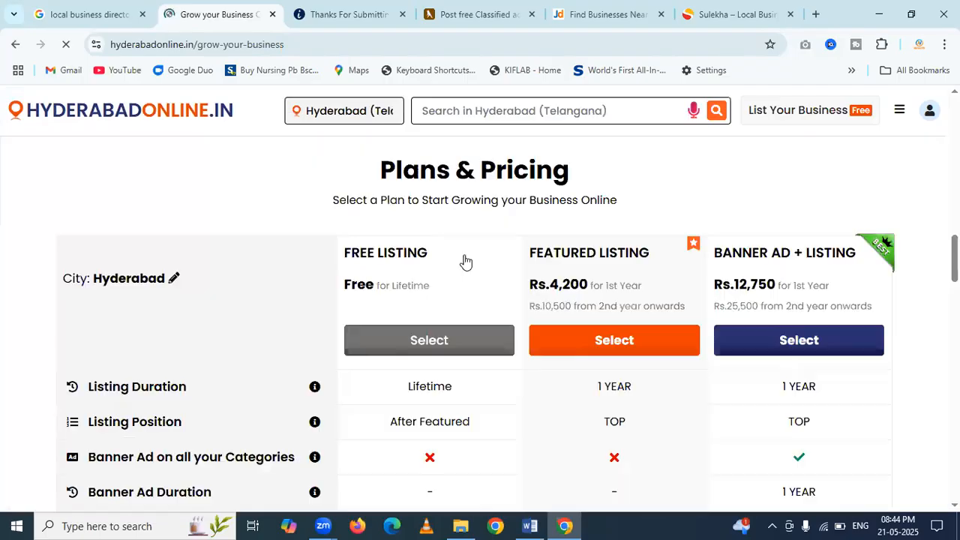
scroll(654, 253, "down", 1)
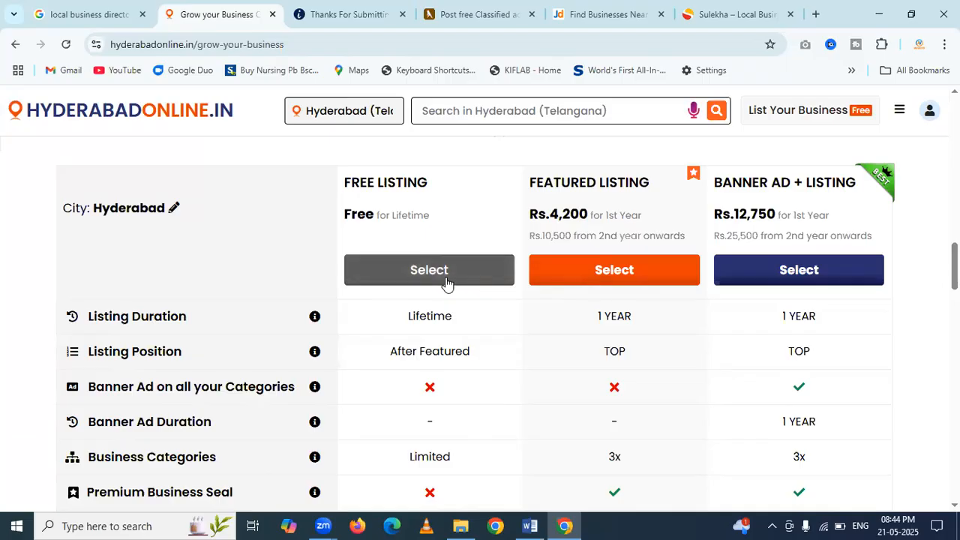
scroll(439, 253, "down", 1)
scroll(439, 252, "down", 1)
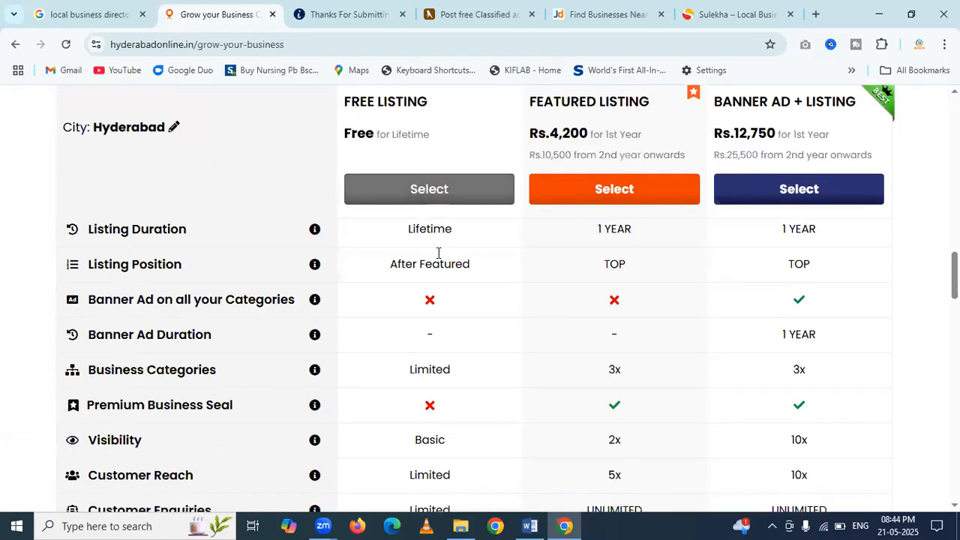
scroll(439, 337, "down", 8)
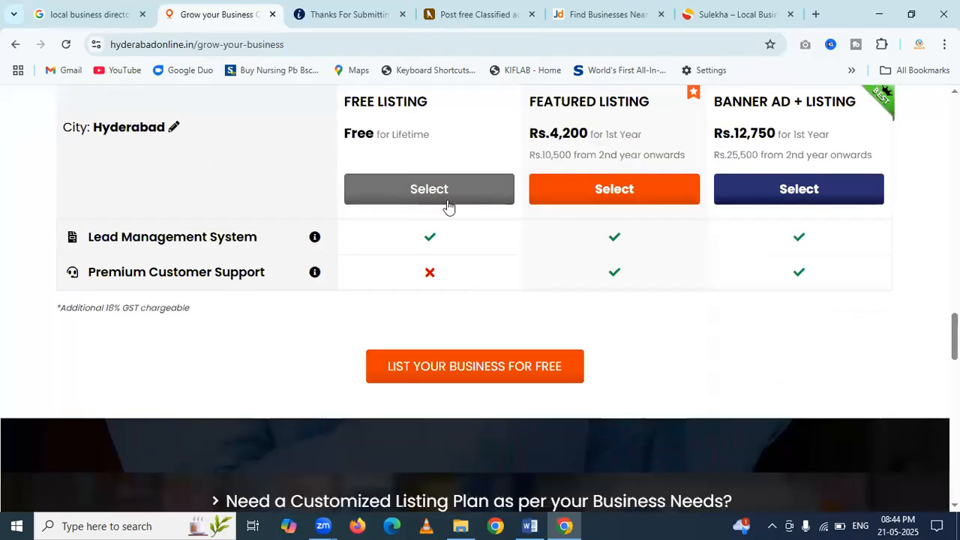
left_click(447, 198)
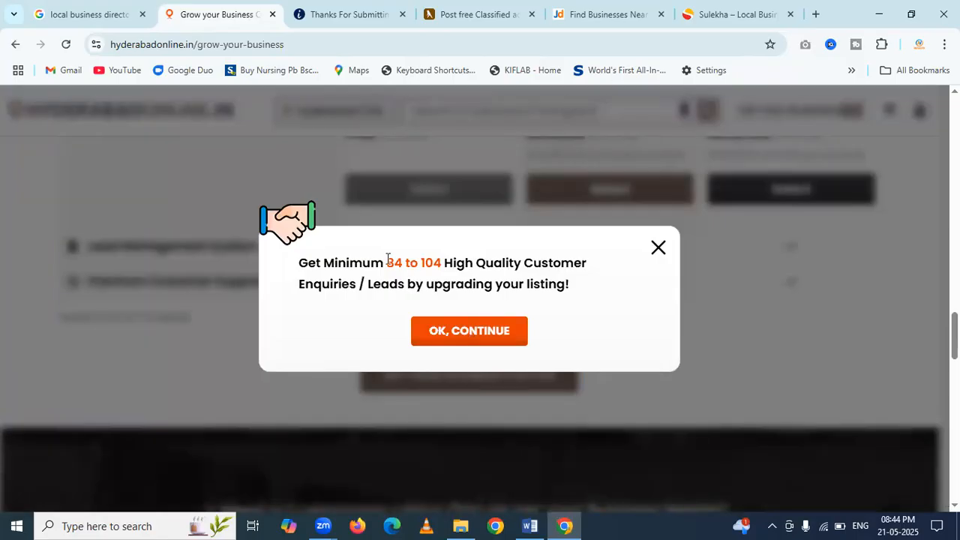
- Dismiss the upgrade offer and log in with the mobile number, name and OTP
left_click_drag(597, 301, 579, 301)
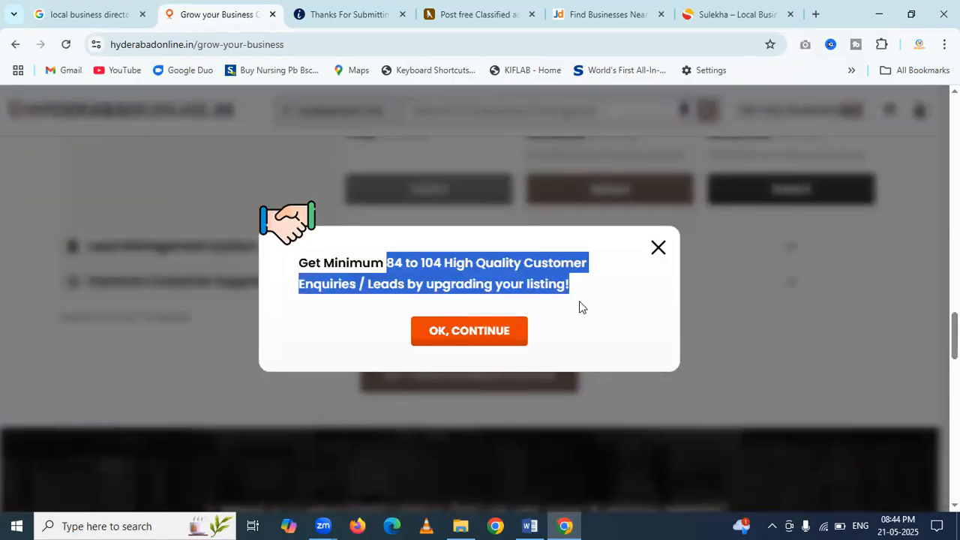
left_click(557, 279)
left_click(485, 331)
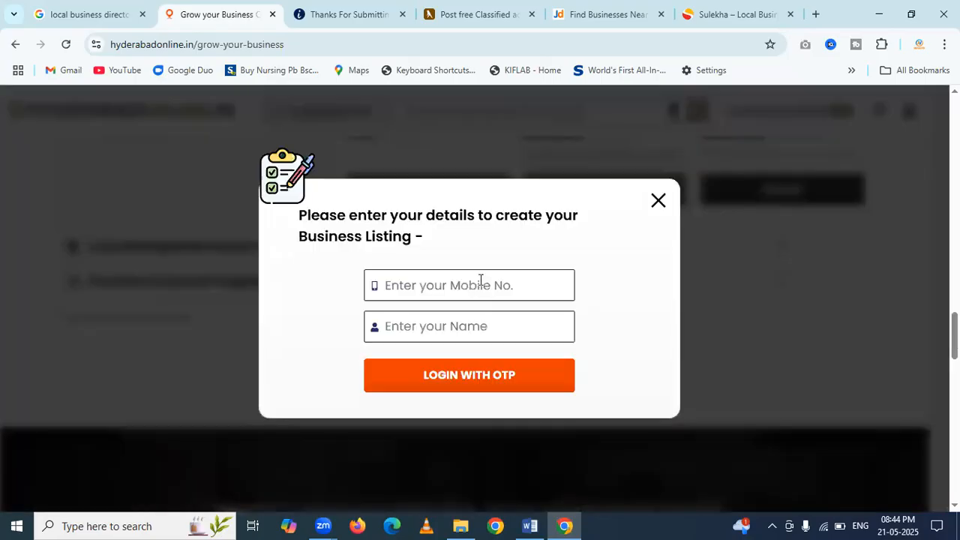
left_click(480, 280)
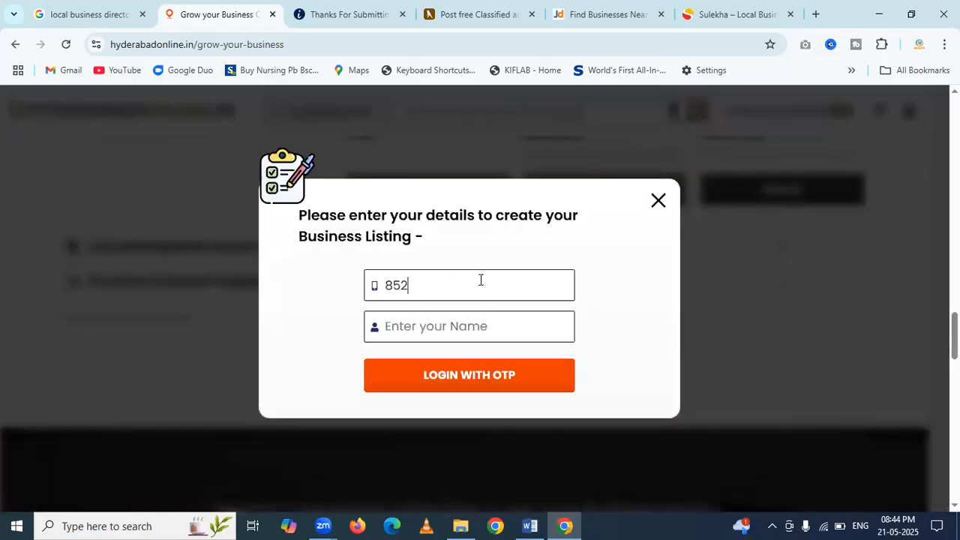
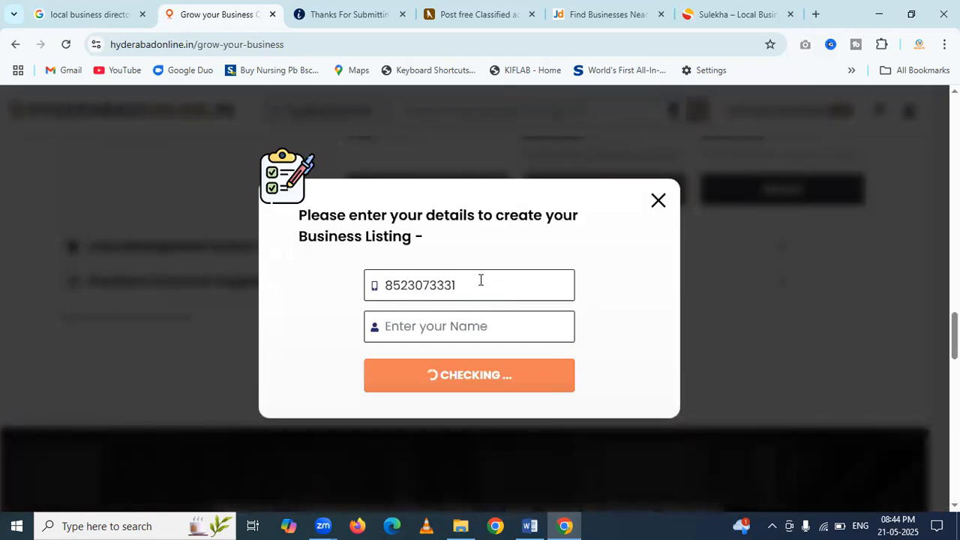
type("Srikanth D")
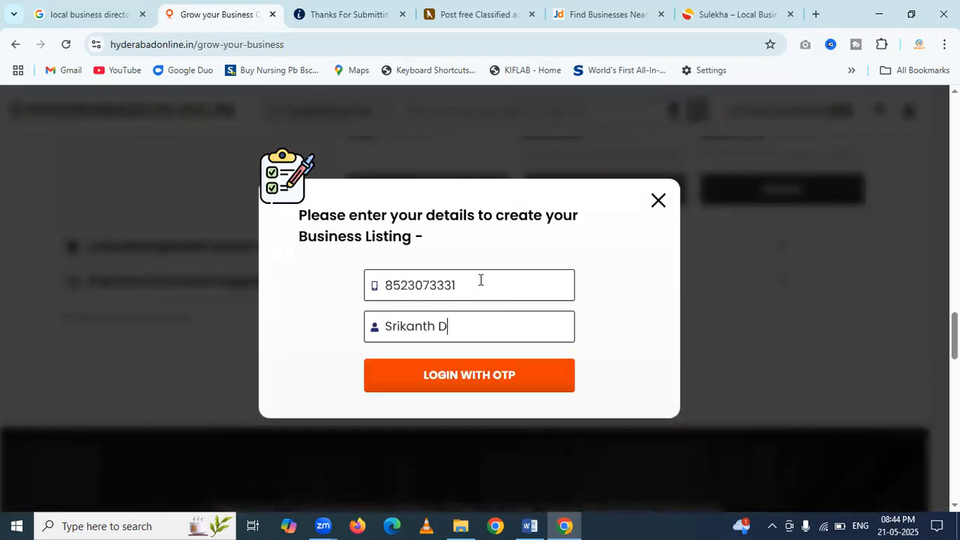
left_click(484, 378)
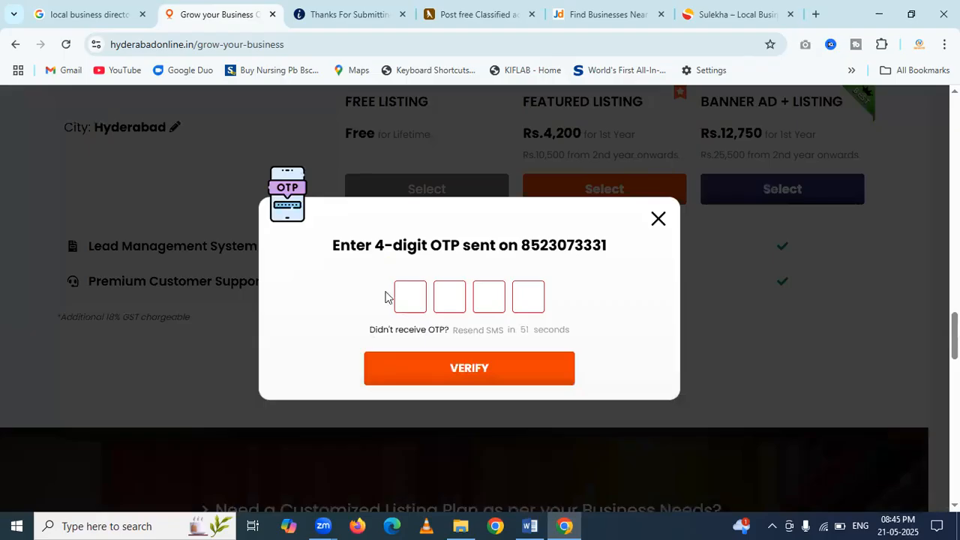
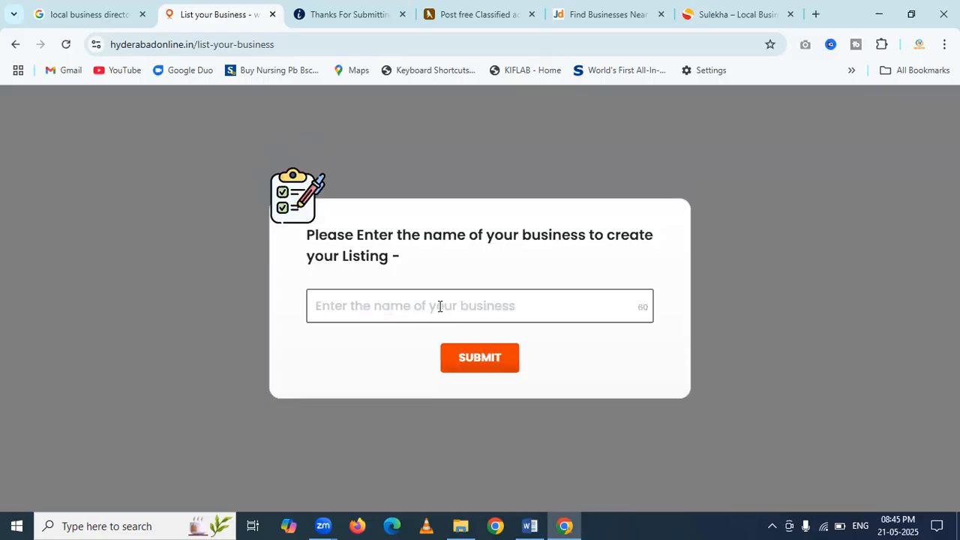
- Enter 'Manvi Digital Marketing' as the business name and choose Ameerpet - 500016 as locality
type("M")
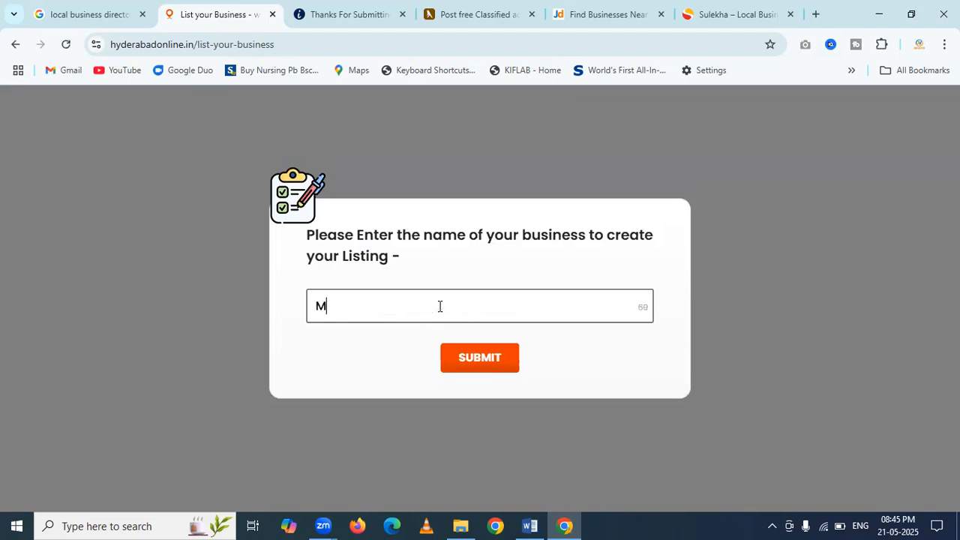
type("anvi Digital ")
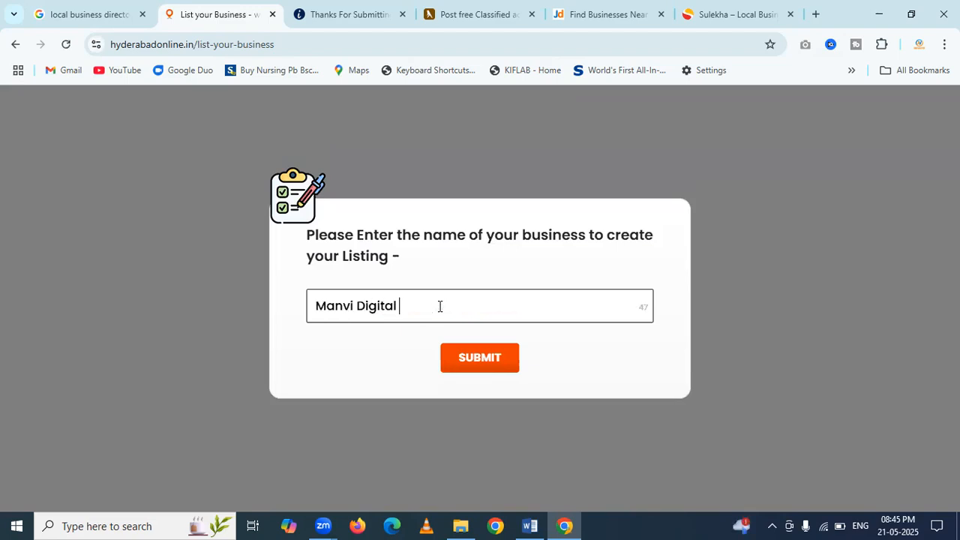
type("Marketing")
left_click_drag(432, 234, 620, 234)
left_click(621, 234)
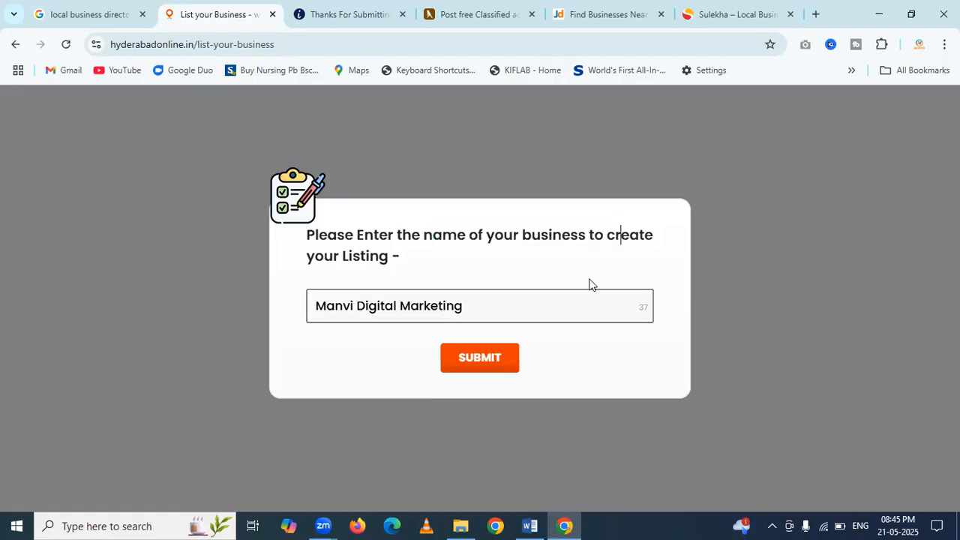
left_click(492, 363)
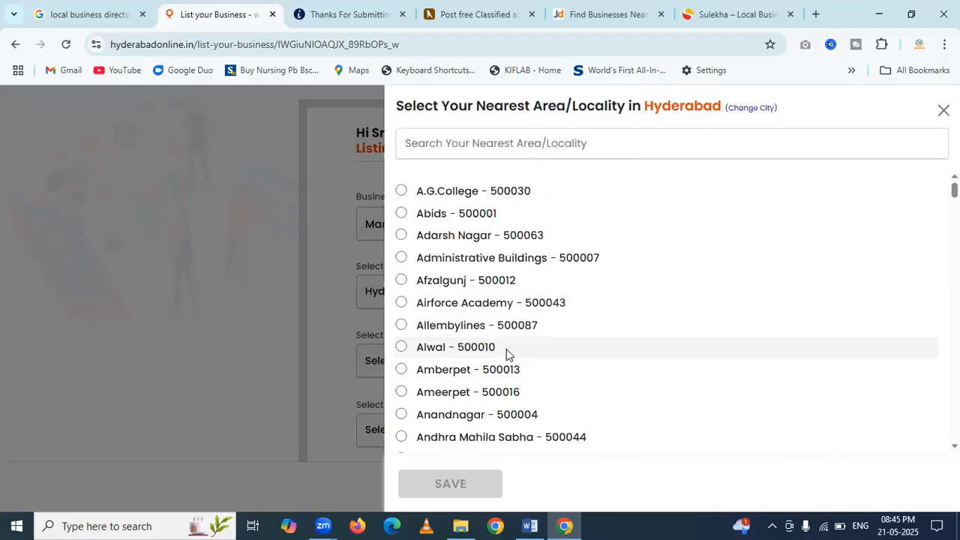
left_click(503, 148)
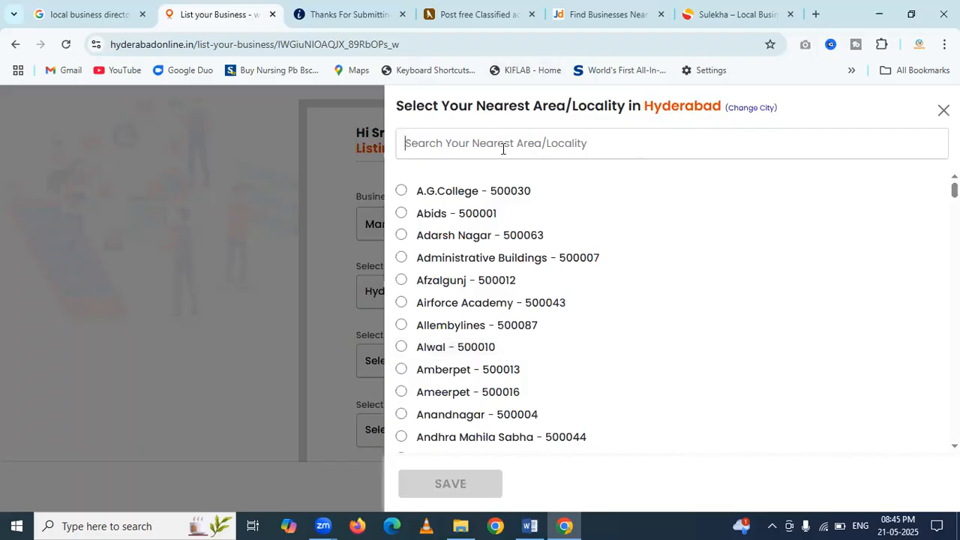
type("ame")
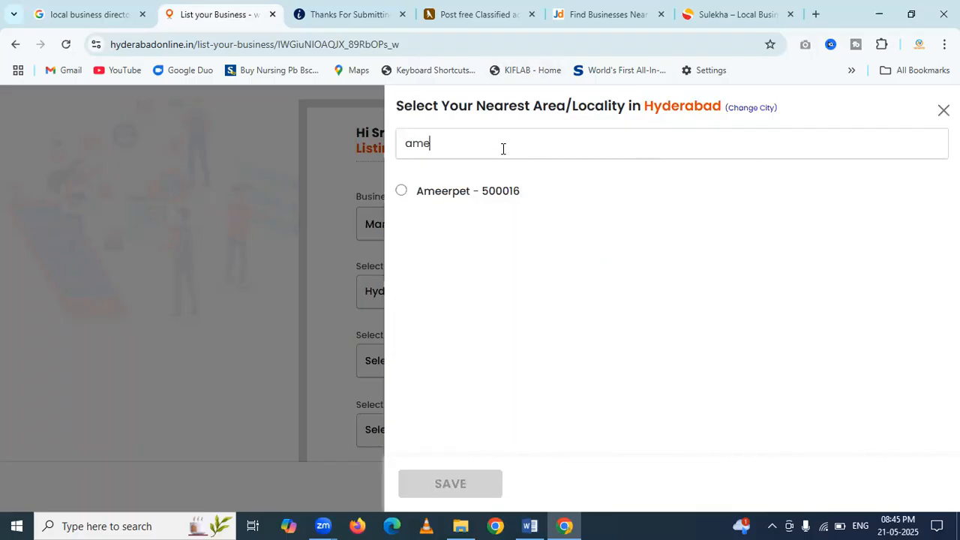
left_click(477, 190)
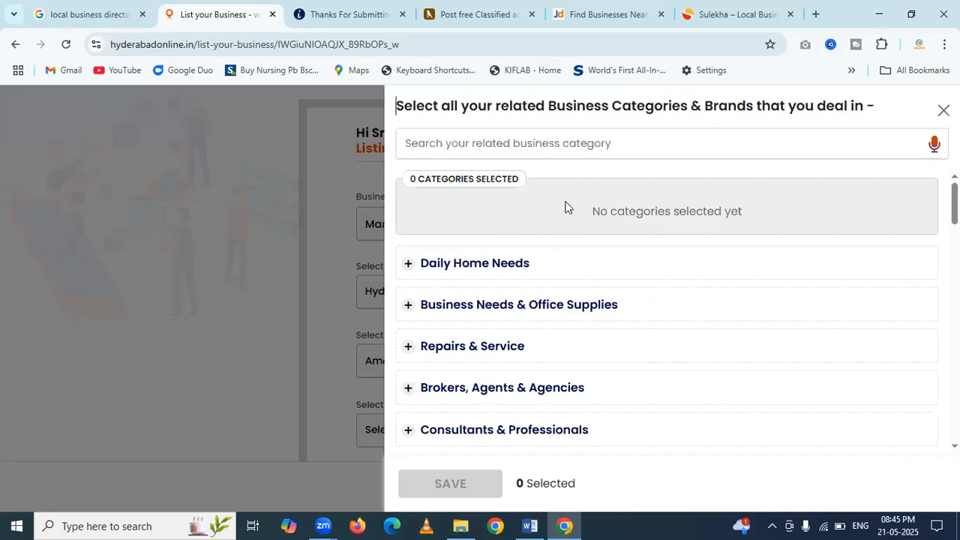
- Search 'training' and add Computer Training and Software & IT Training Institutes categories
scroll(543, 341, "down", 4)
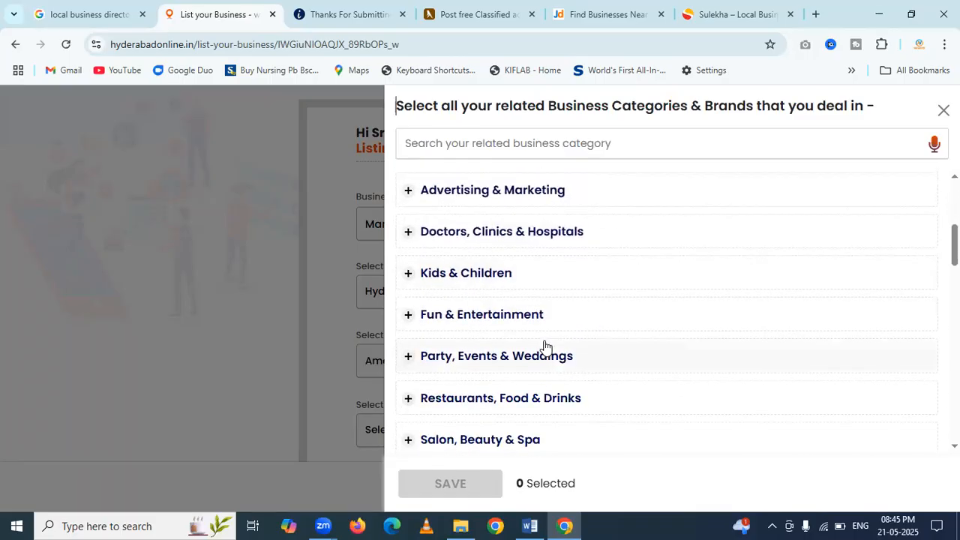
scroll(544, 346, "down", 5)
scroll(545, 347, "up", 10)
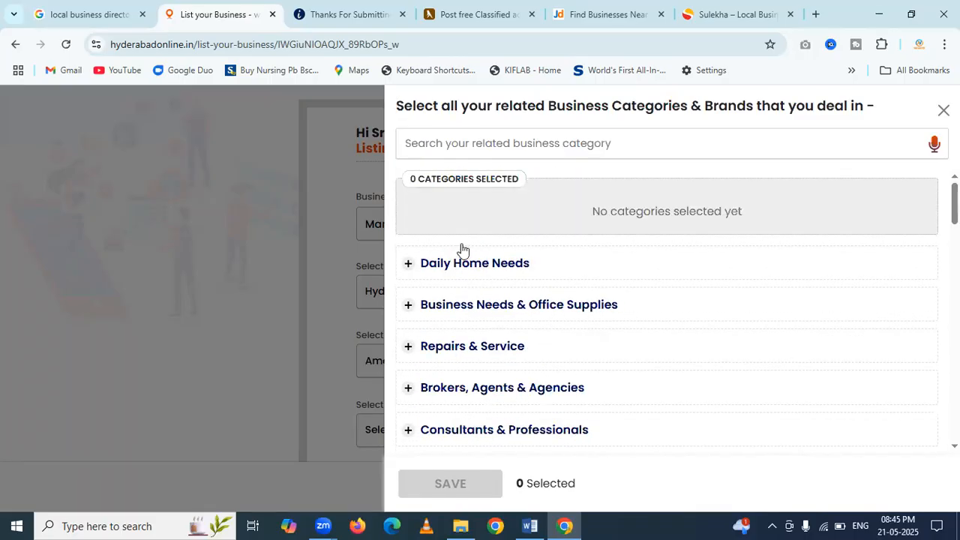
left_click(473, 135)
type("training")
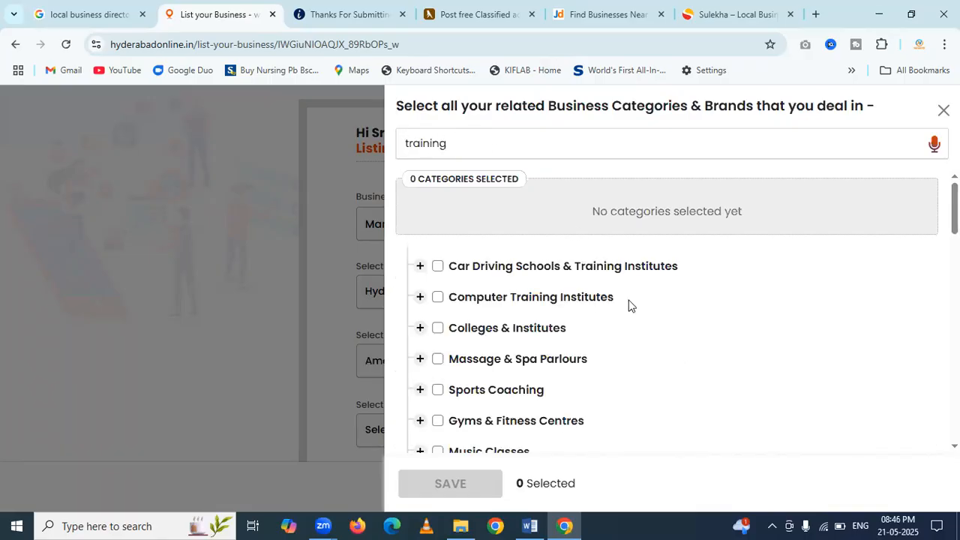
left_click(439, 298)
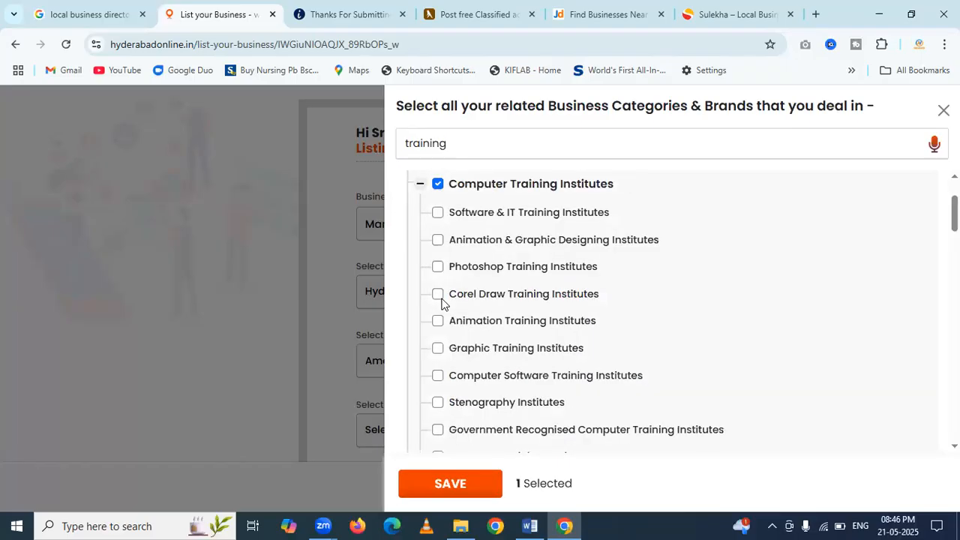
scroll(495, 302, "down", 3)
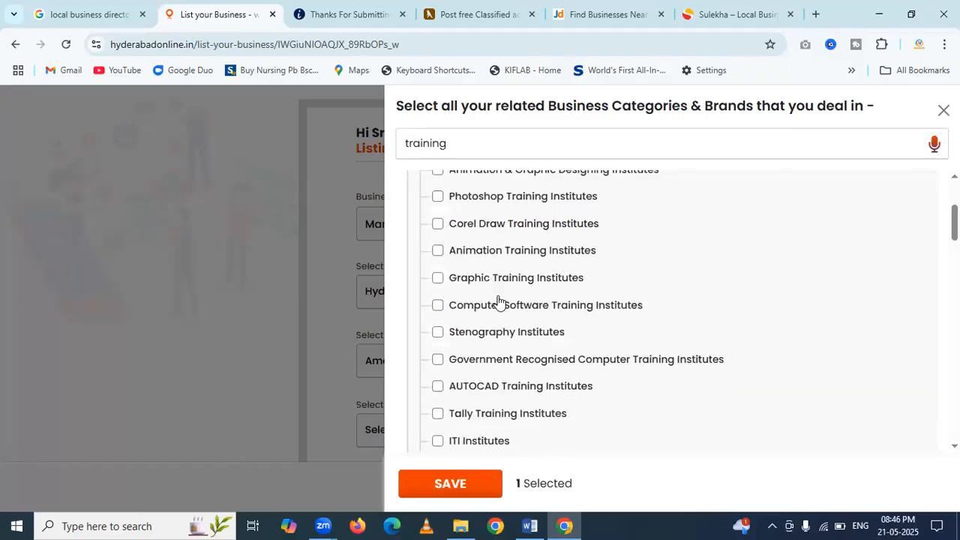
scroll(498, 302, "down", 3)
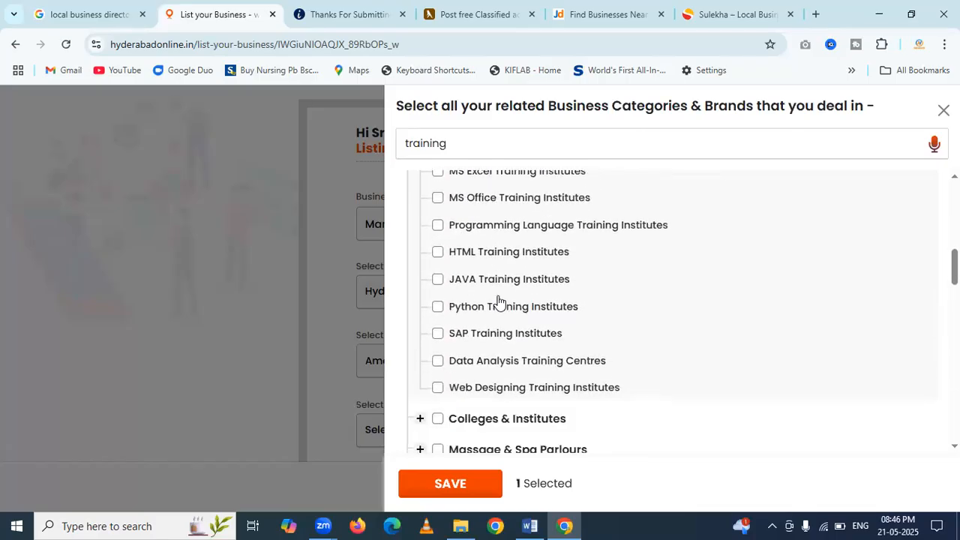
scroll(498, 301, "up", 3)
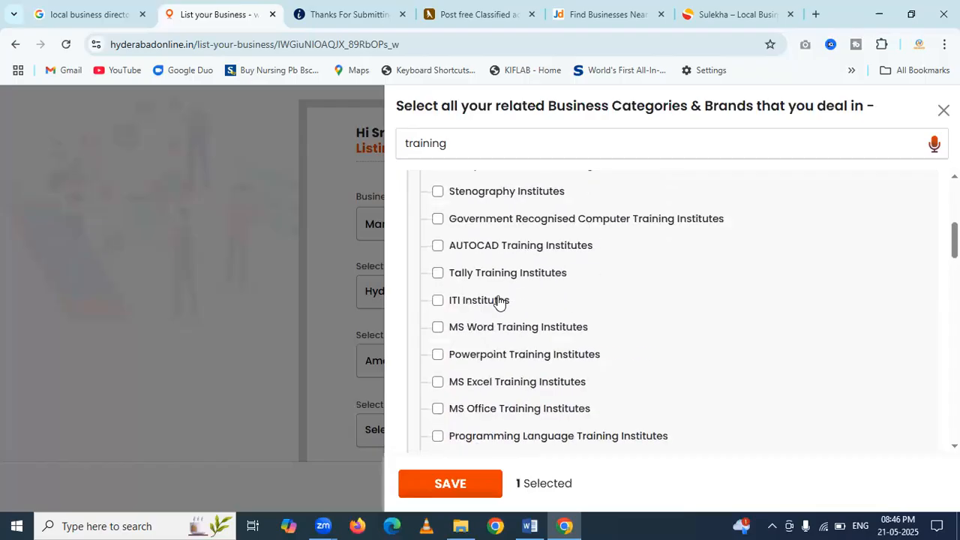
scroll(510, 293, "up", 1)
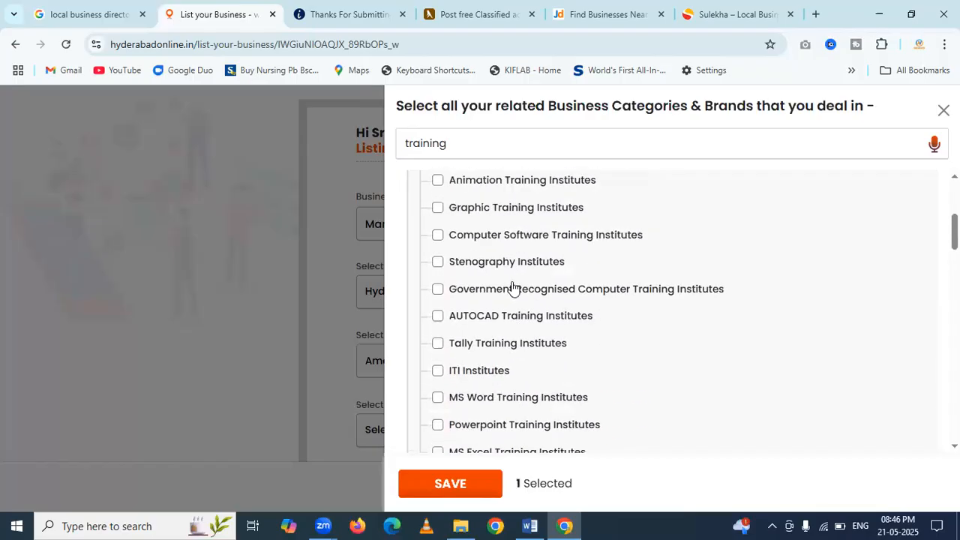
scroll(477, 259, "up", 2)
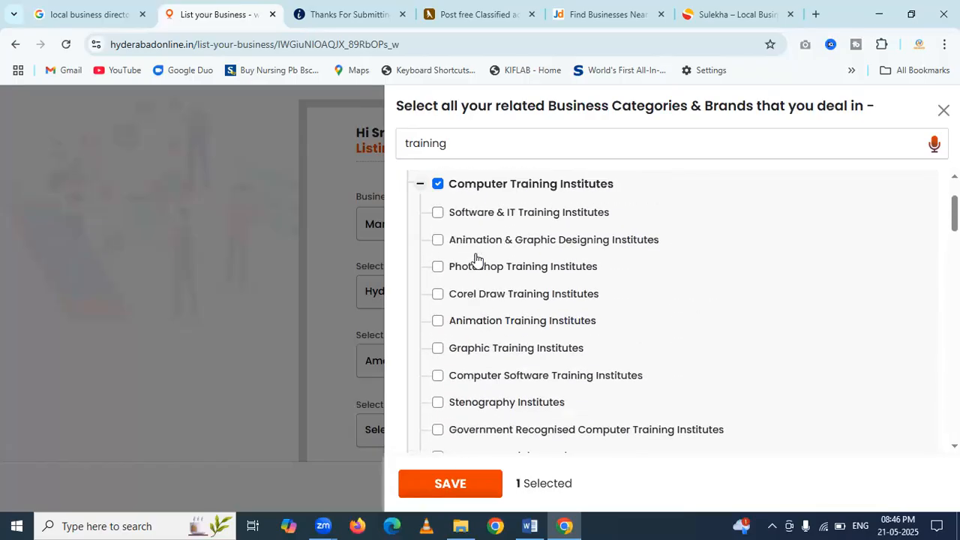
left_click(438, 213)
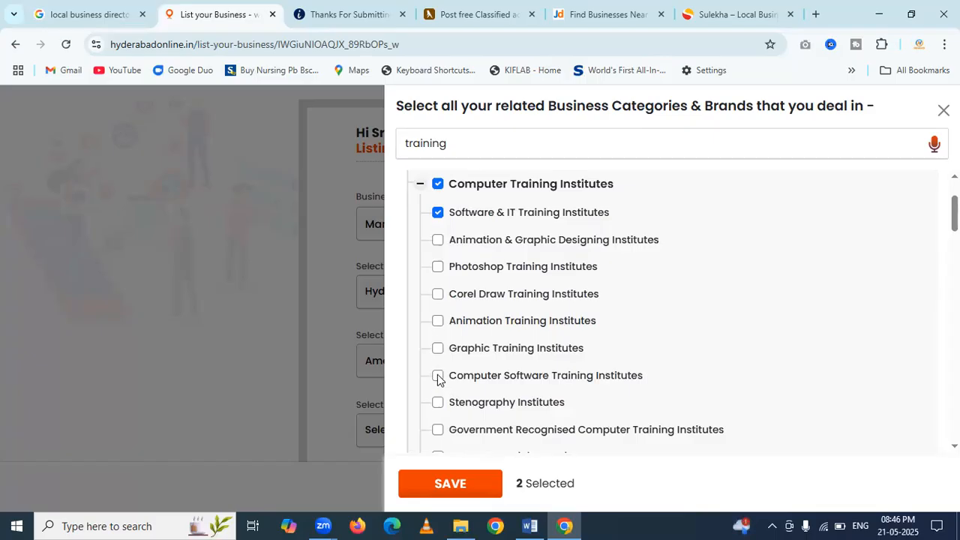
- Add Web Designing Training Institutes and save the three selected categories
scroll(438, 379, "down", 2)
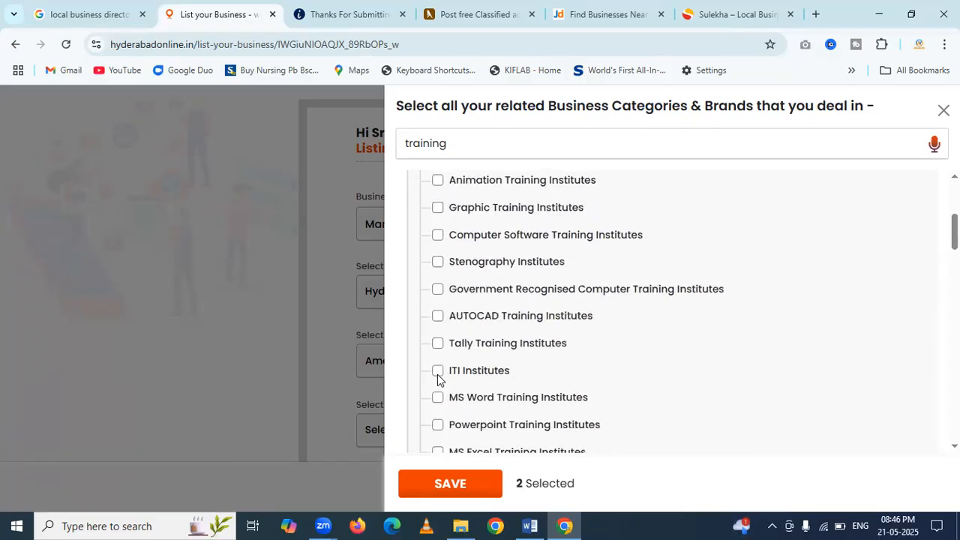
scroll(438, 380, "down", 2)
scroll(438, 380, "down", 1)
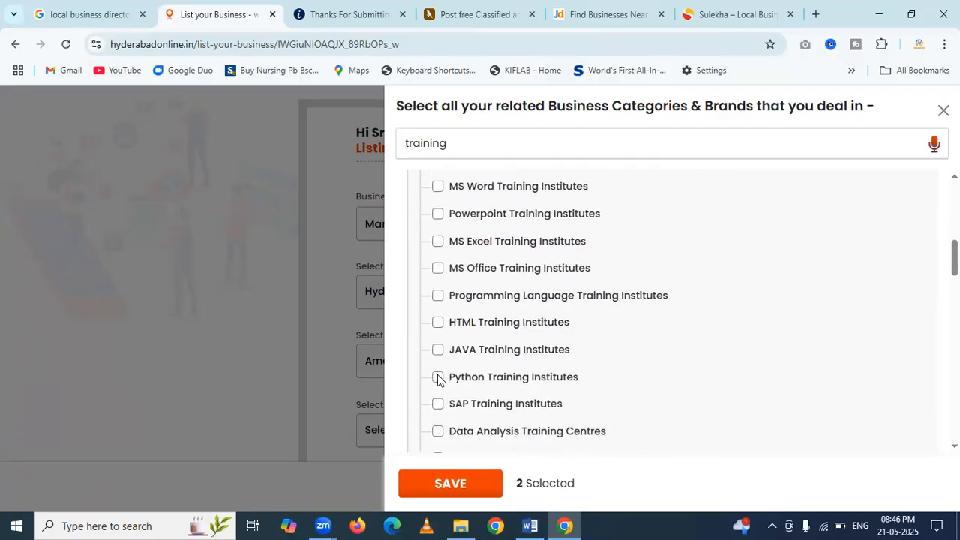
scroll(437, 379, "down", 1)
left_click(455, 396)
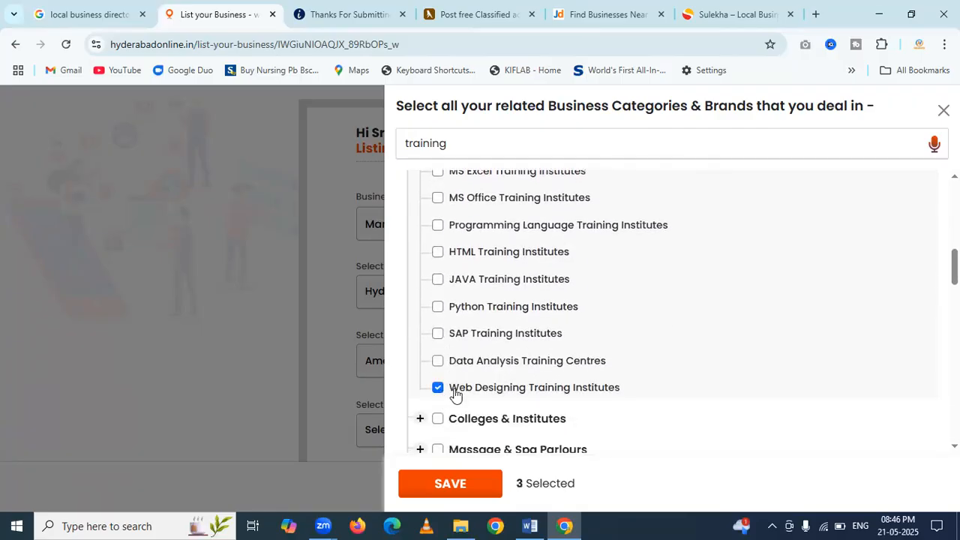
left_click(451, 484)
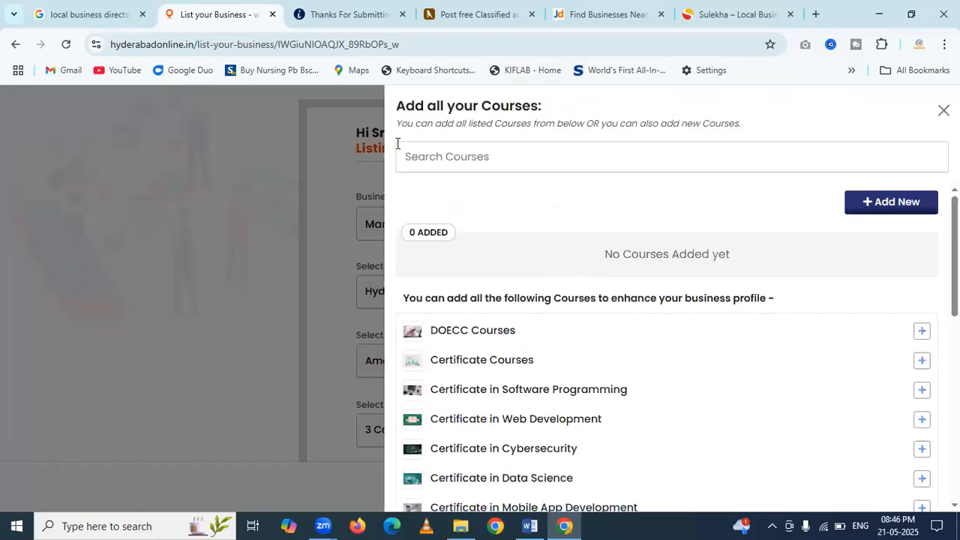
- Add Certificate in Web Development to the course list with a price of 15000
left_click(549, 154)
type("digi")
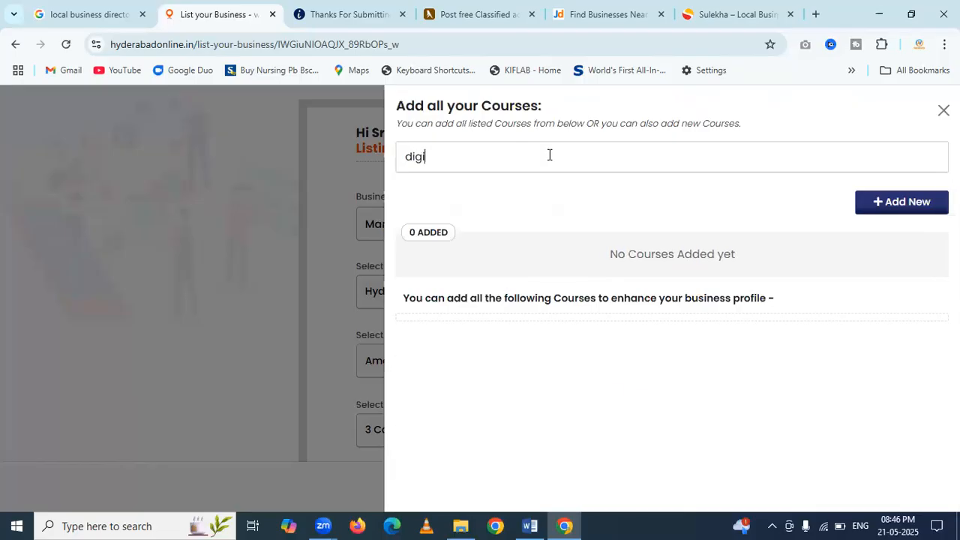
type("tal")
key("BackSpace")
key("BackSpace")
key("BackSpace")
key("BackSpace")
key("BackSpace")
key("BackSpace")
key("BackSpace")
type("digital mar")
key("BackSpace")
key("BackSpace")
key("BackSpace")
key("BackSpace")
key("BackSpace")
key("BackSpace")
key("BackSpace")
key("BackSpace")
key("BackSpace")
key("BackSpace")
key("BackSpace")
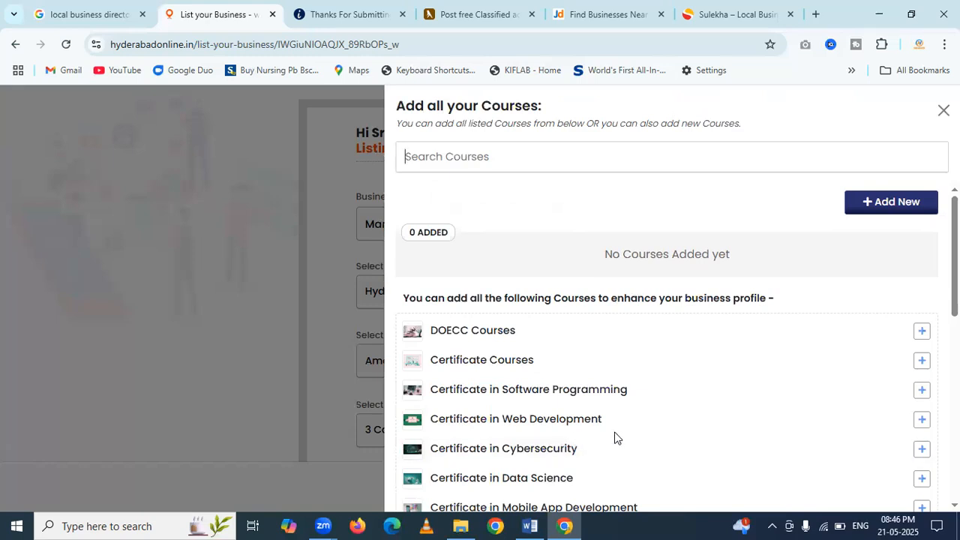
left_click(517, 420)
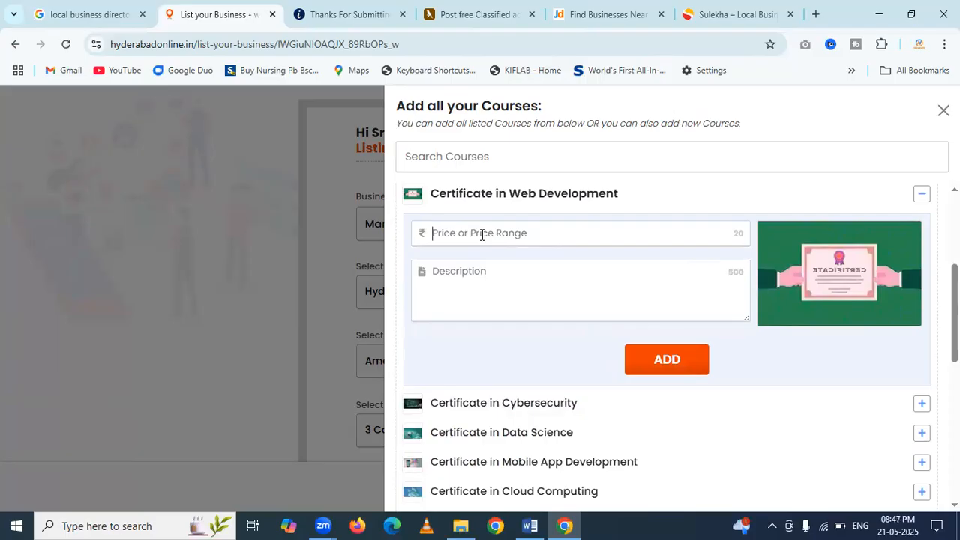
type("15000")
left_click(501, 288)
left_click(657, 363)
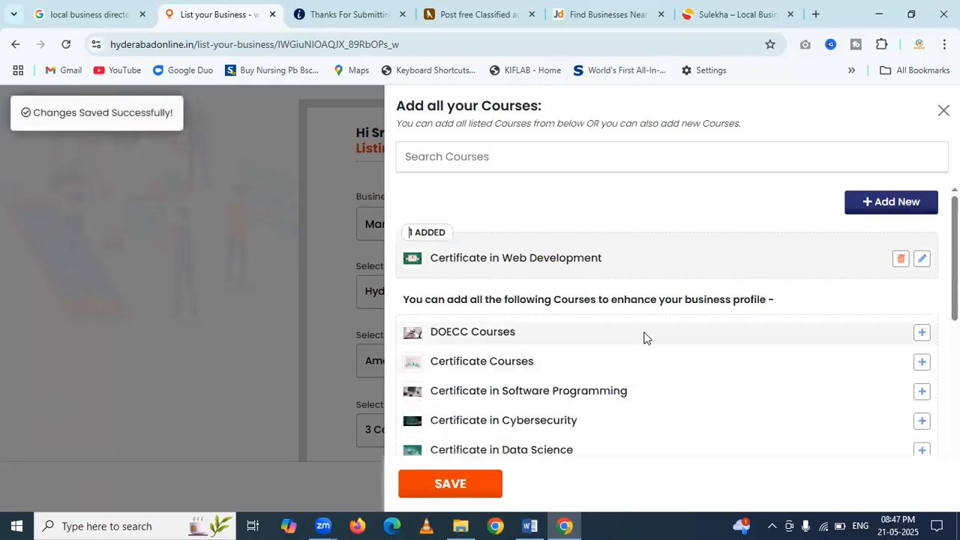
- Save the courses and close the courses panel
scroll(583, 370, "down", 2)
scroll(589, 366, "down", 2)
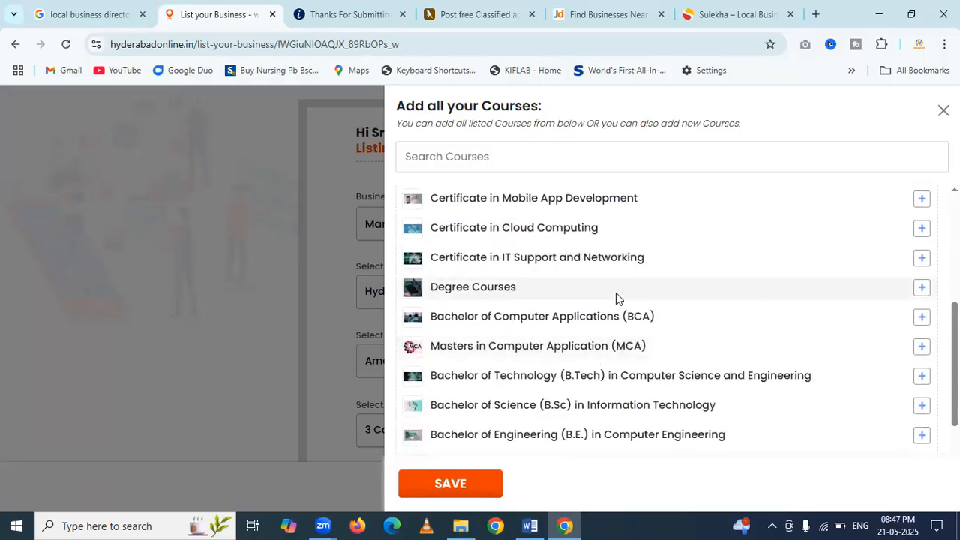
scroll(626, 293, "down", 1)
scroll(626, 294, "down", 1)
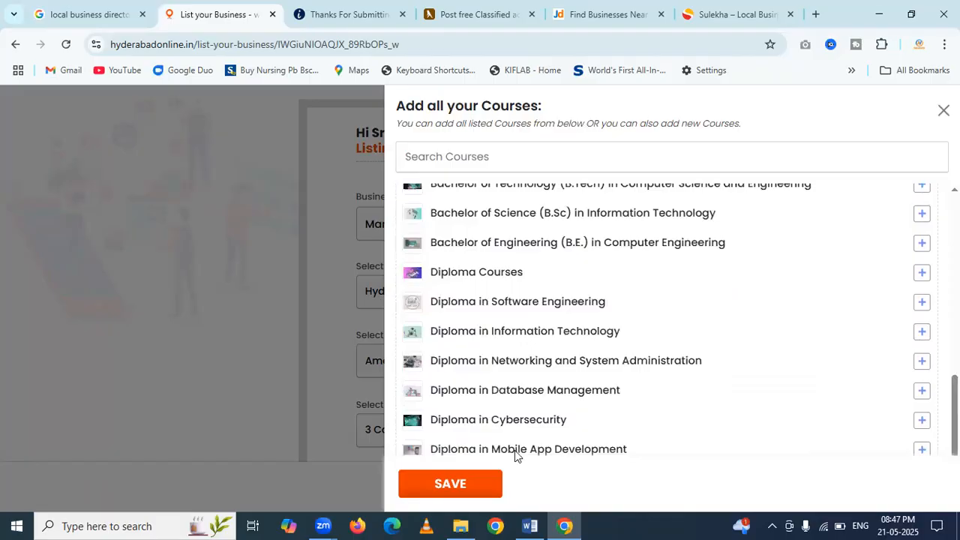
left_click(467, 486)
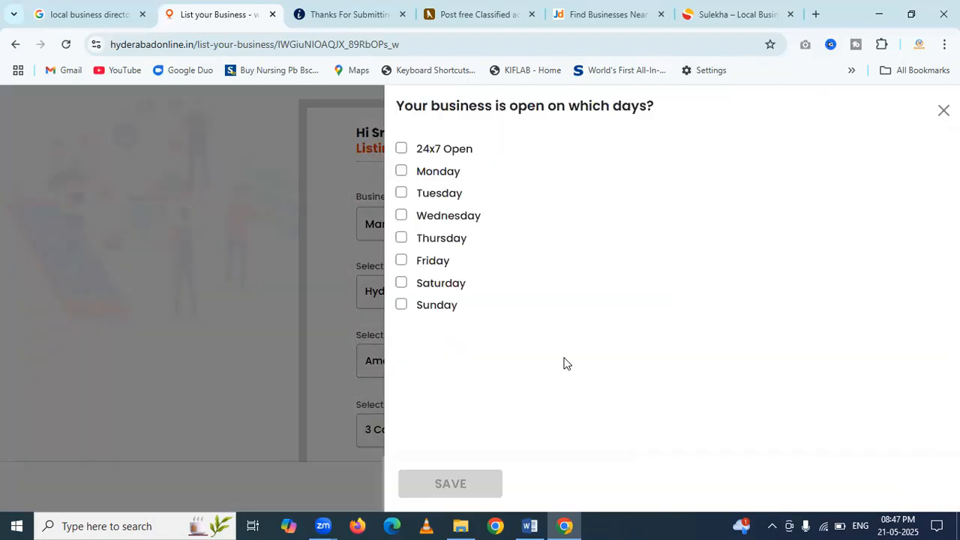
- Mark the business open Monday through Saturday and save the opening days
left_click(401, 172)
left_click(401, 193)
left_click(401, 215)
left_click(402, 260)
left_click(401, 237)
left_click(401, 282)
left_click(453, 481)
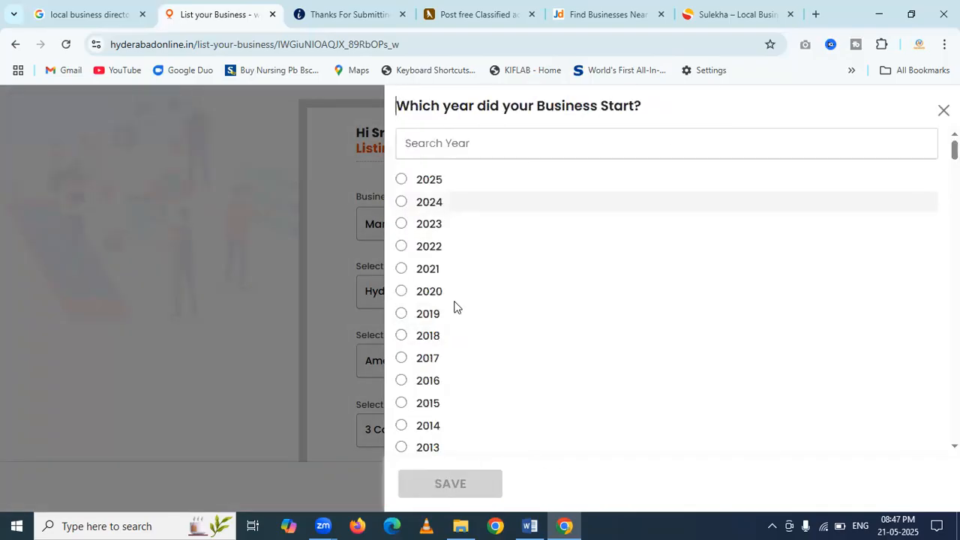
- Set start year 2010, business type Educational Services, and USP 'Digital Marketing Course'
scroll(453, 331, "down", 2)
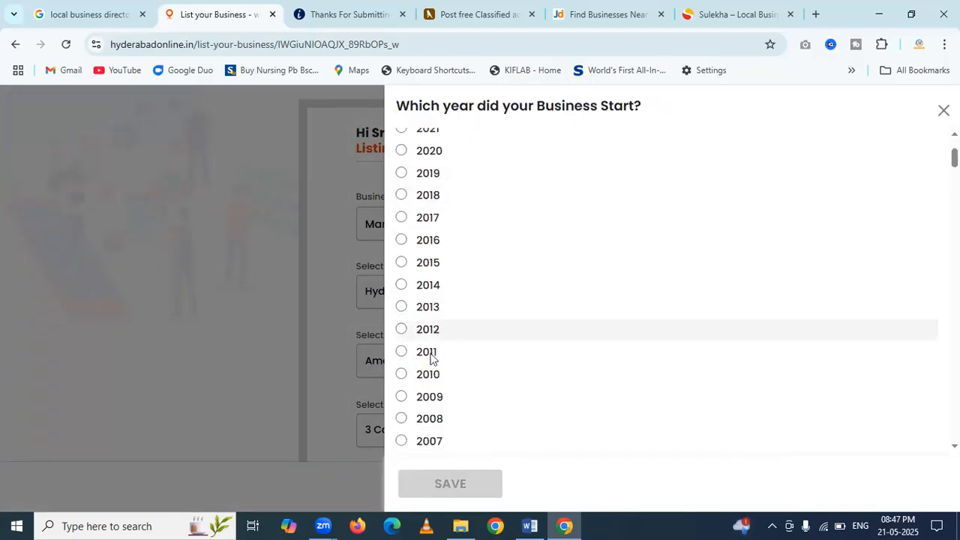
left_click(450, 374)
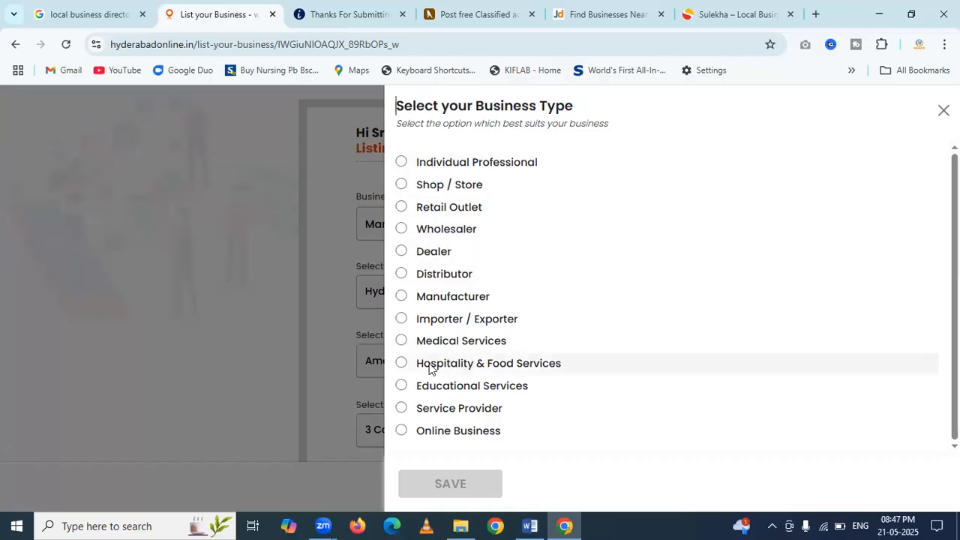
left_click(405, 387)
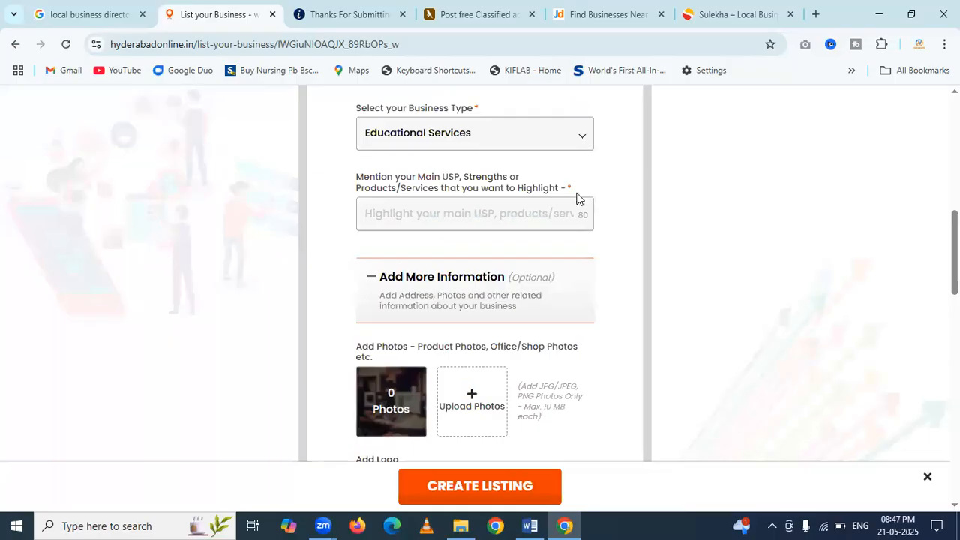
left_click(426, 214)
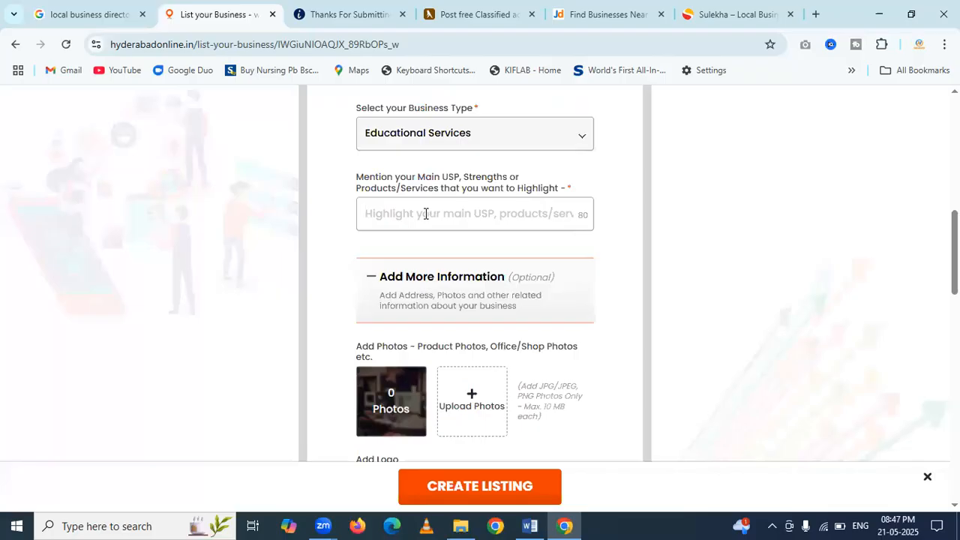
type("D")
type("og")
key("BackSpace")
key("BackSpace")
type("igital Marketing")
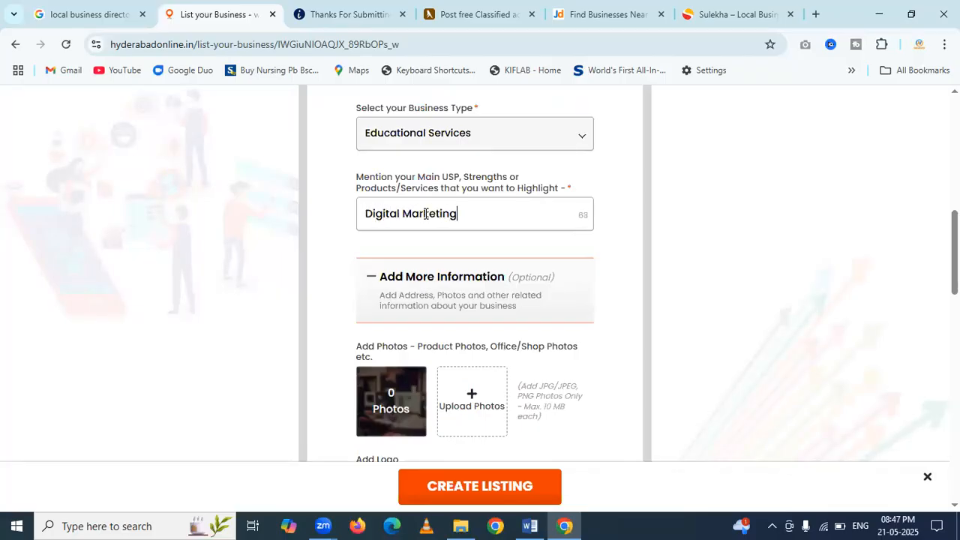
type(" Course")
scroll(453, 364, "down", 1)
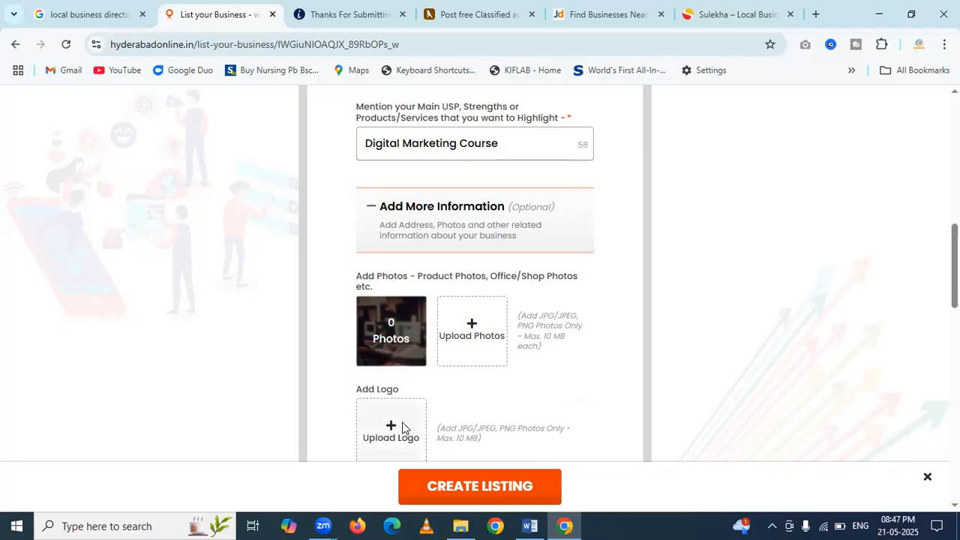
left_click(90, 15)
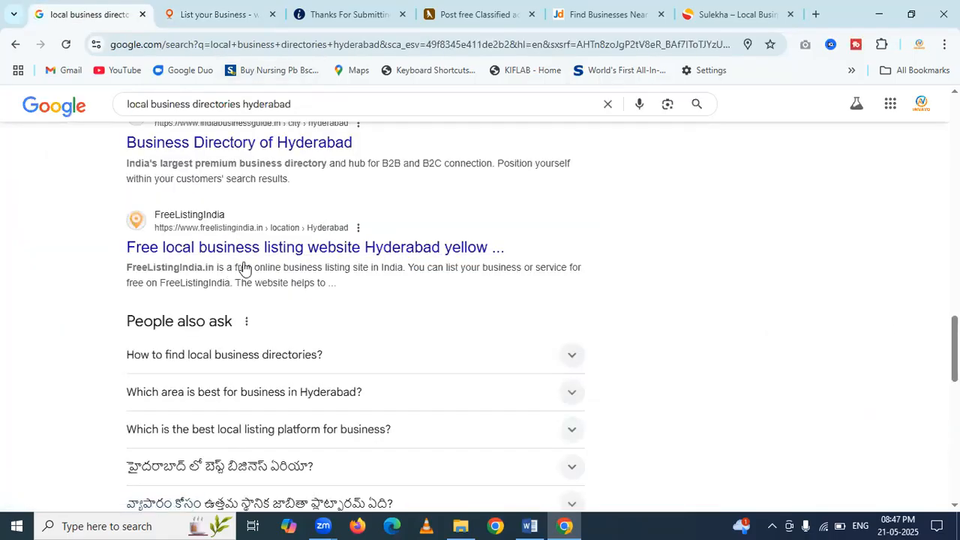
- Scroll the Hyderabad directory results, then switch to Word's GMB checklist and check the NAP point
scroll(243, 267, "down", 3)
scroll(247, 266, "down", 3)
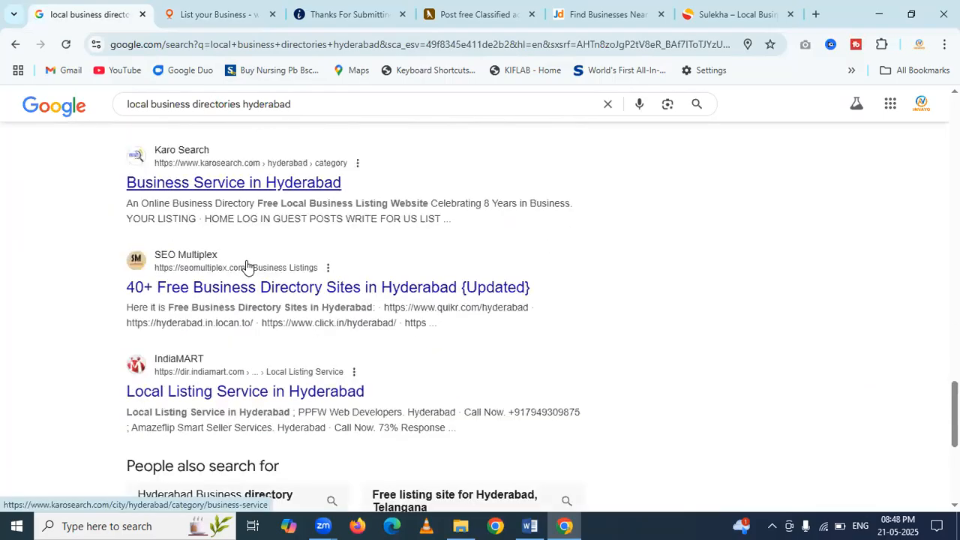
scroll(247, 266, "down", 5)
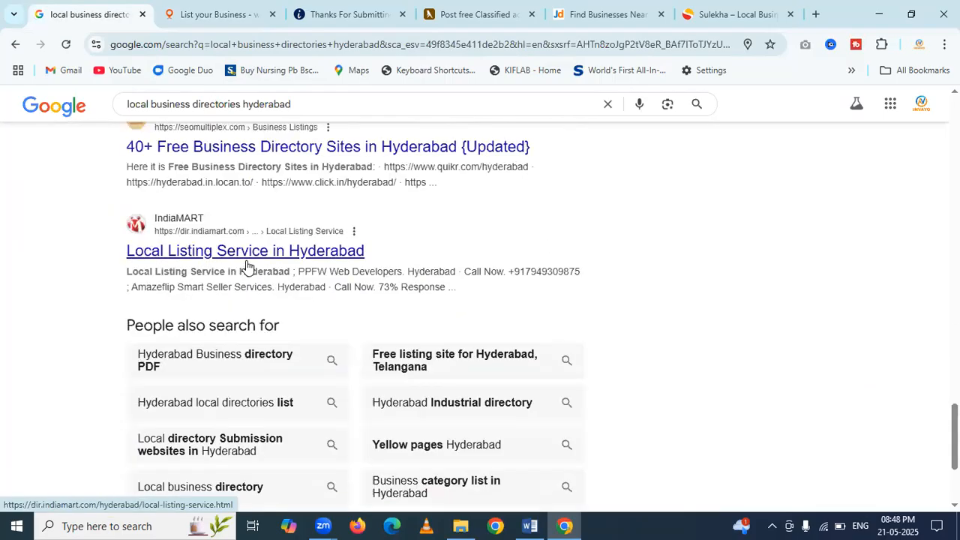
left_click(530, 525)
left_click(518, 369)
left_click_drag(523, 369, 305, 369)
left_click(570, 369)
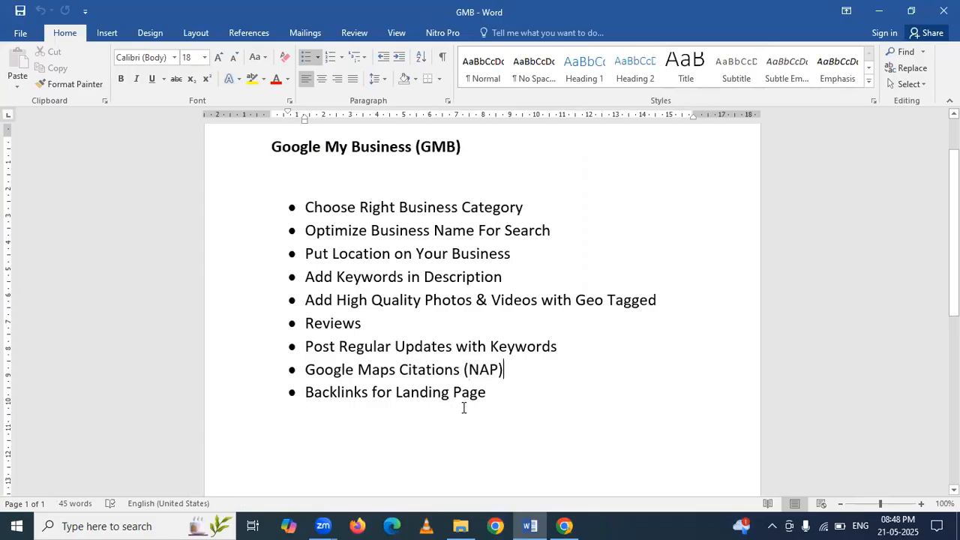
- Select, then deselect, 'Landing Page' in the last checklist point, Backlinks for Landing Page
left_click(556, 388)
left_click_drag(489, 392, 397, 397)
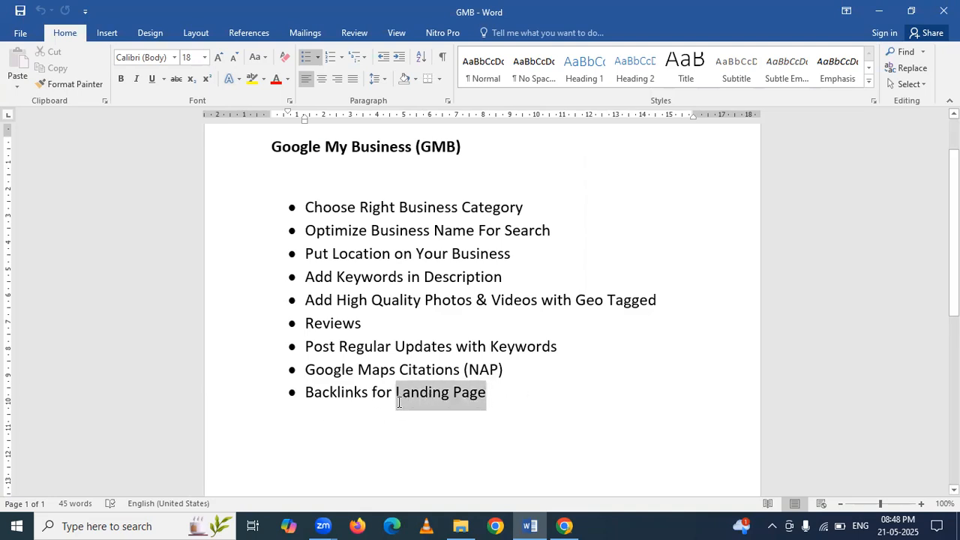
left_click(506, 406)
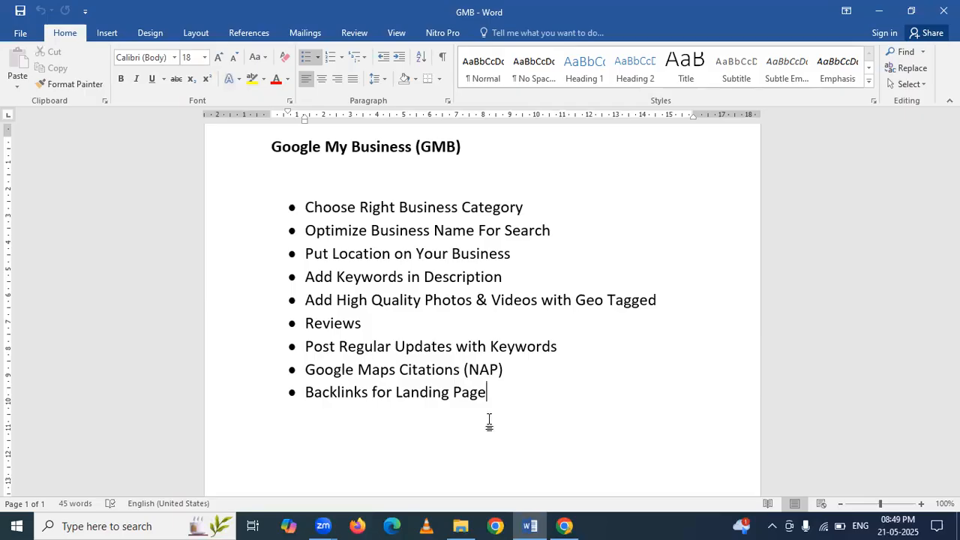
- Load facebook.com in the browser and open the Create post composer
left_click(565, 525)
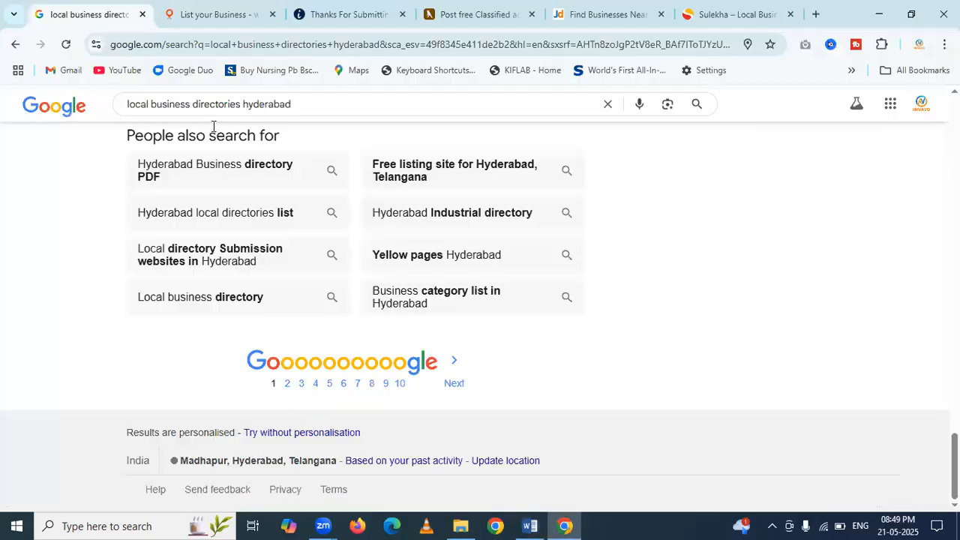
left_click(196, 45)
type("fae")
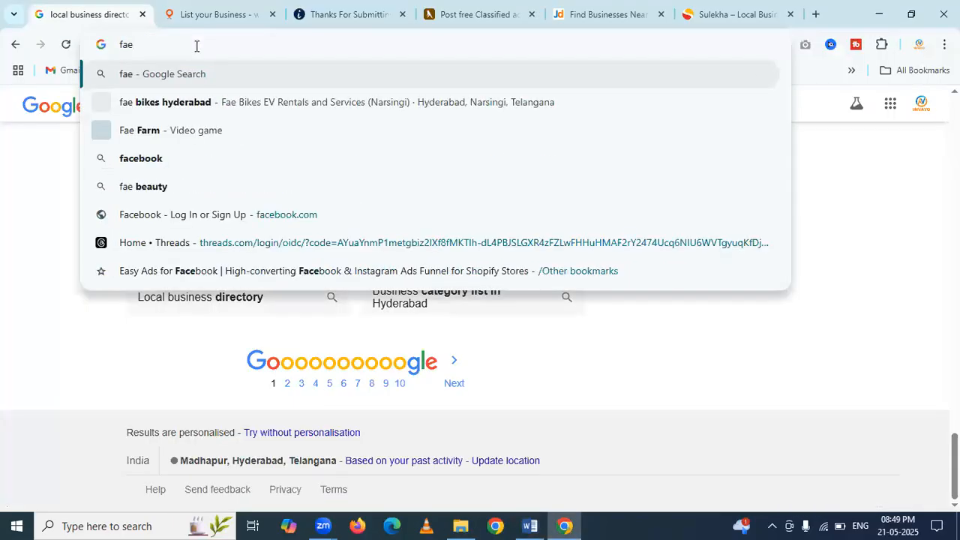
key("BackSpace")
type("ce")
key("Return")
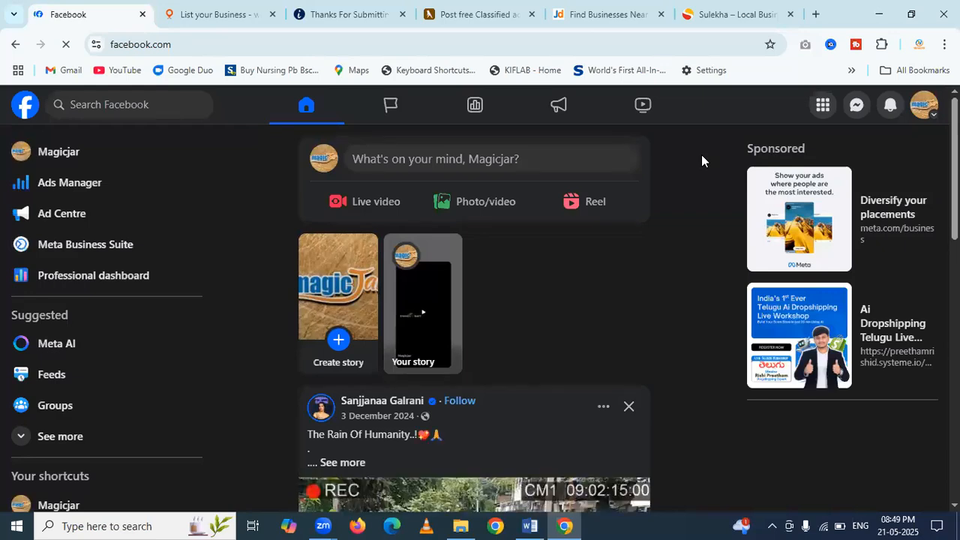
left_click(459, 159)
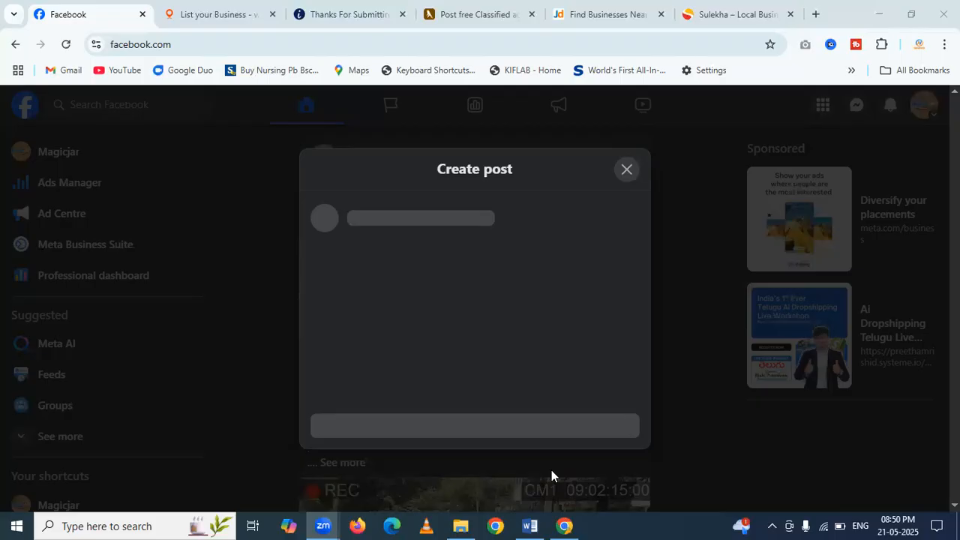
- Write the opening line 'Learn Digital Marketing Course Online' in the post box
left_click(406, 230)
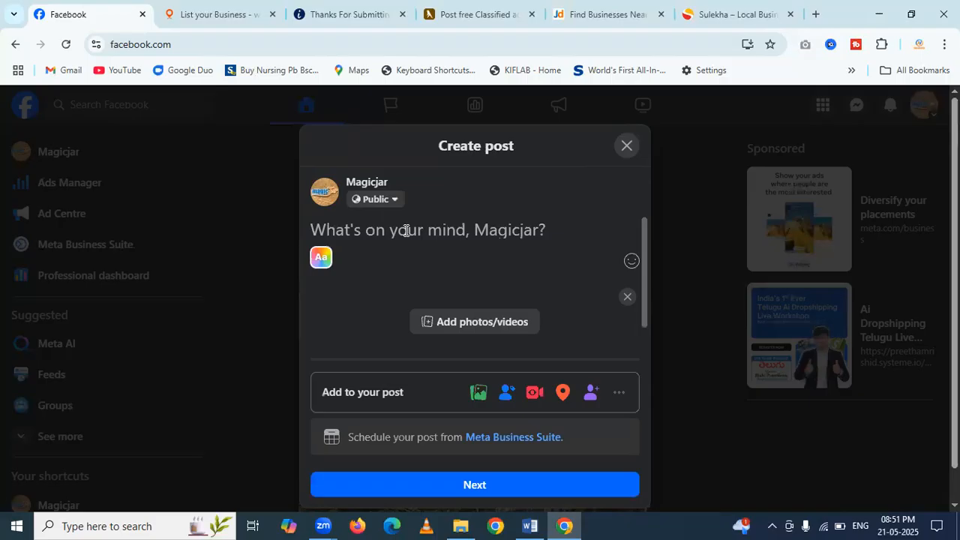
type("Learn Digit")
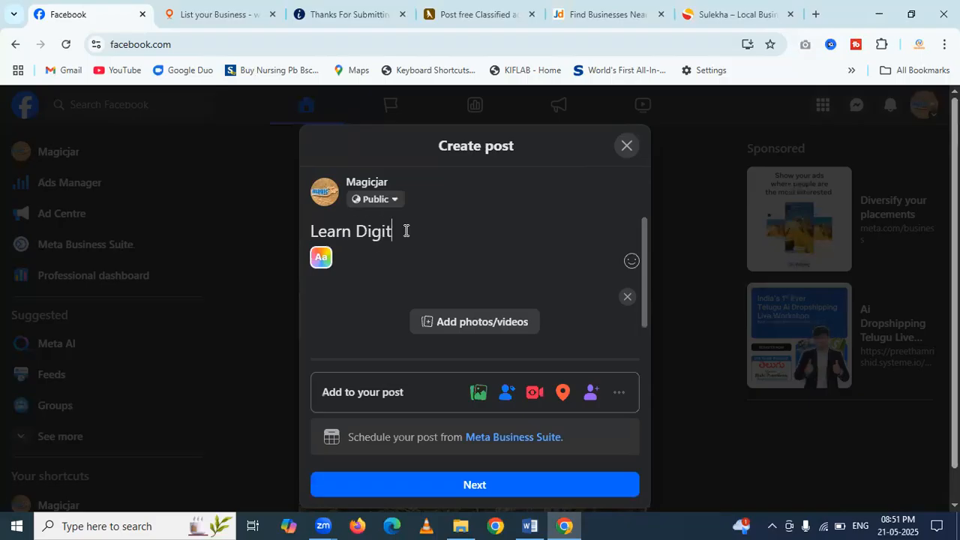
type("al Markeitng Cours")
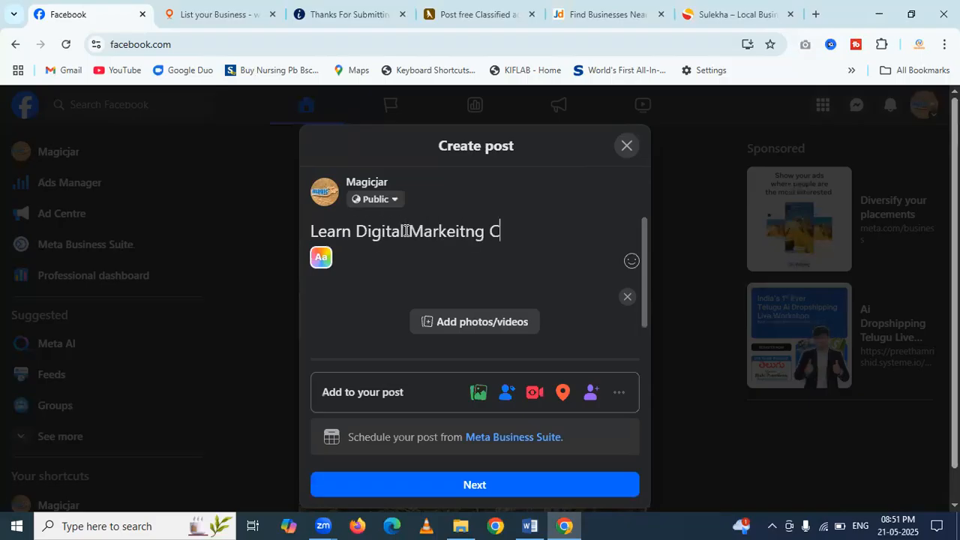
key("BackSpace")
key("BackSpace")
key("BackSpace")
key("BackSpace")
key("BackSpace")
key("BackSpace")
key("BackSpace")
key("BackSpace")
key("BackSpace")
key("BackSpace")
type("ting Course ")
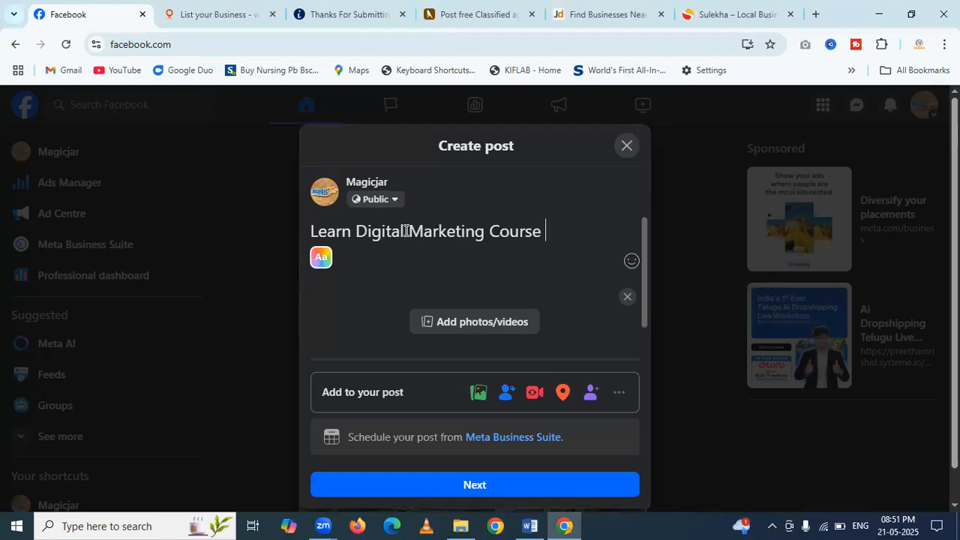
type("Online")
key("Return")
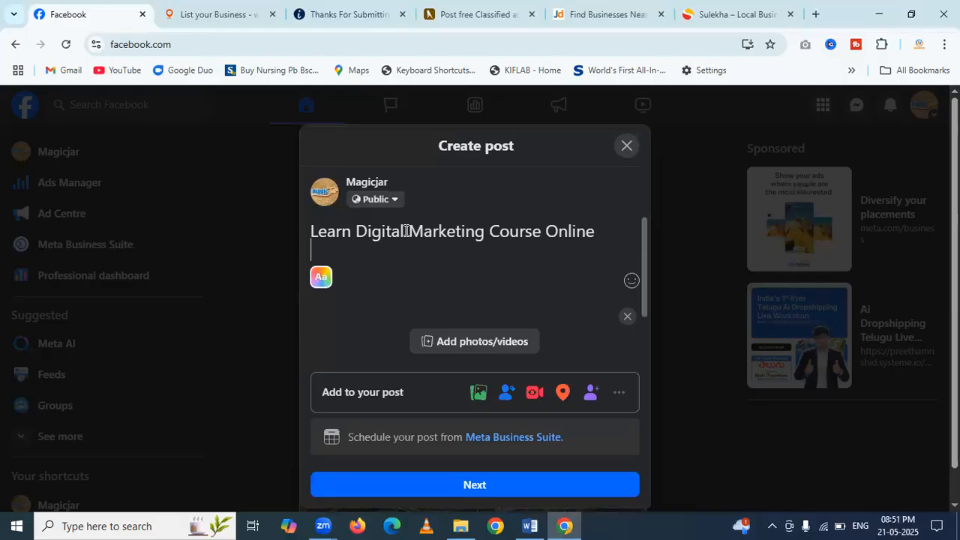
- Add lines '100% Live Training with Zoom Meeting', '30+ Modules | 15+ Years Exp Trainer' and the website line
type("100% Live Training with Zoom Meetin")
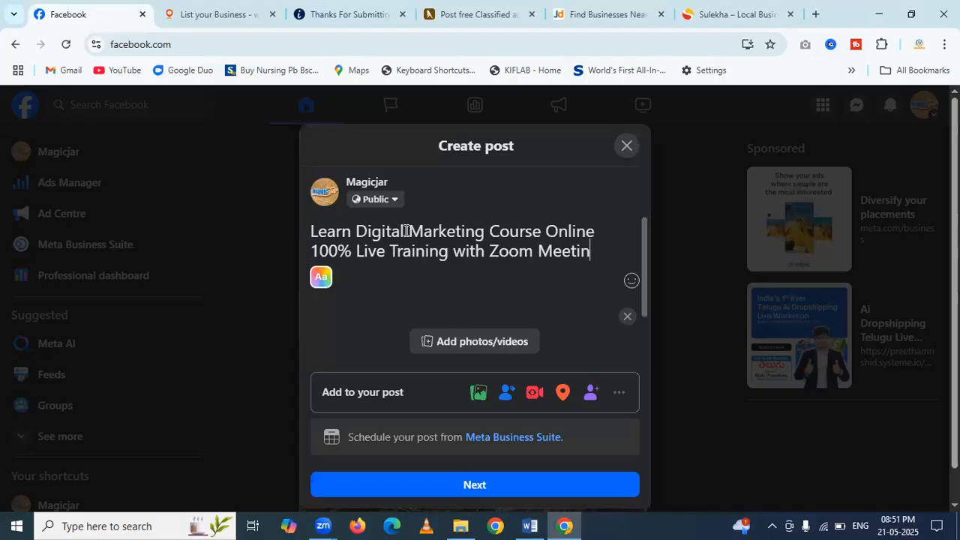
type("g")
key("Return")
type("30+")
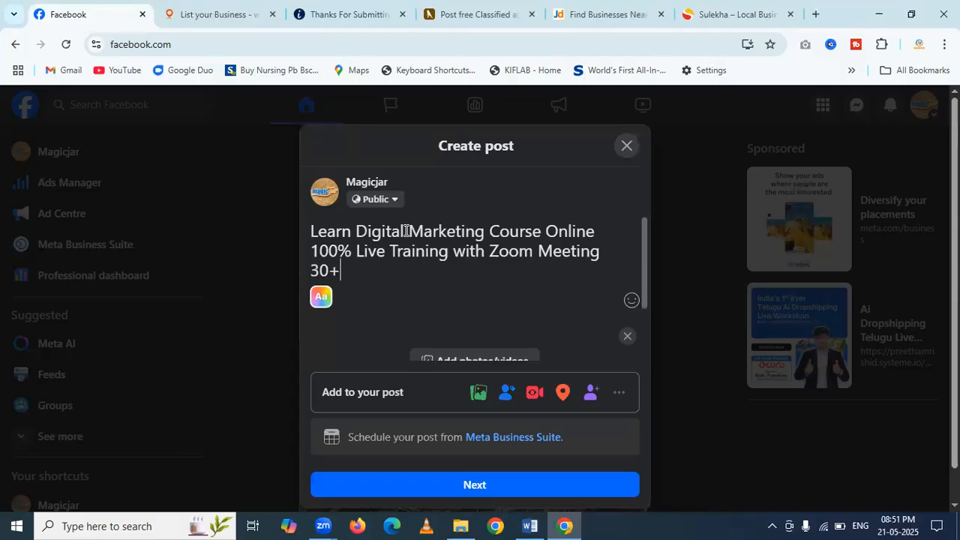
type(" Modules")
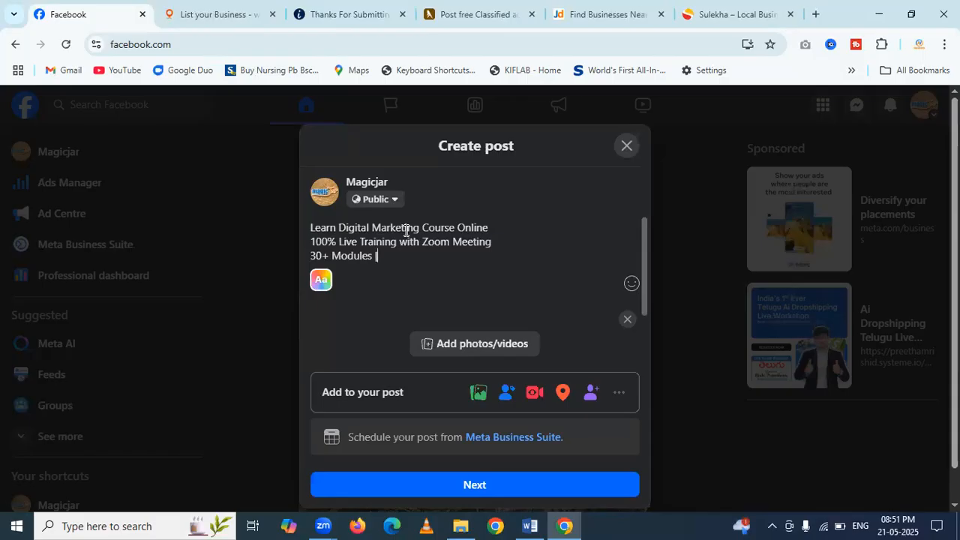
type(" | 15+ Years Exp Trainer")
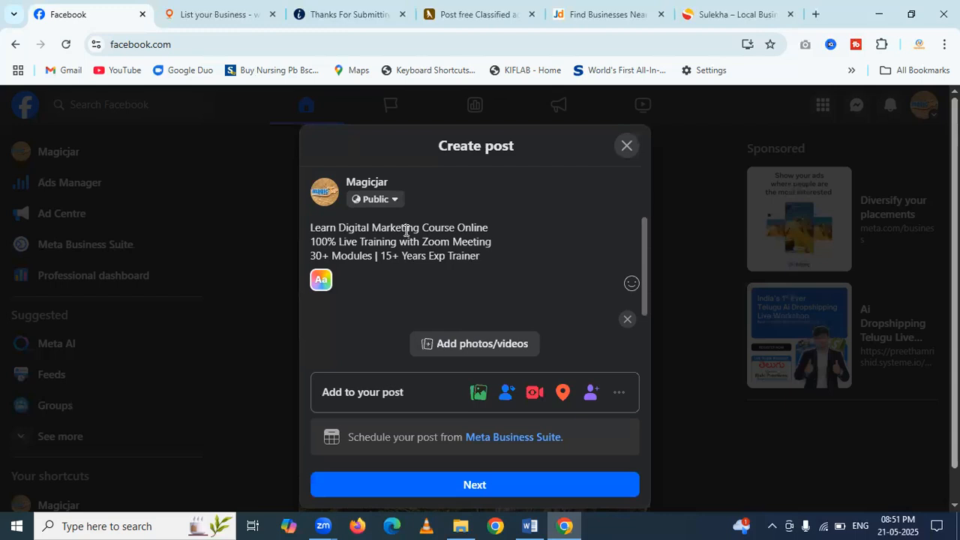
key("Return")
type("Fo")
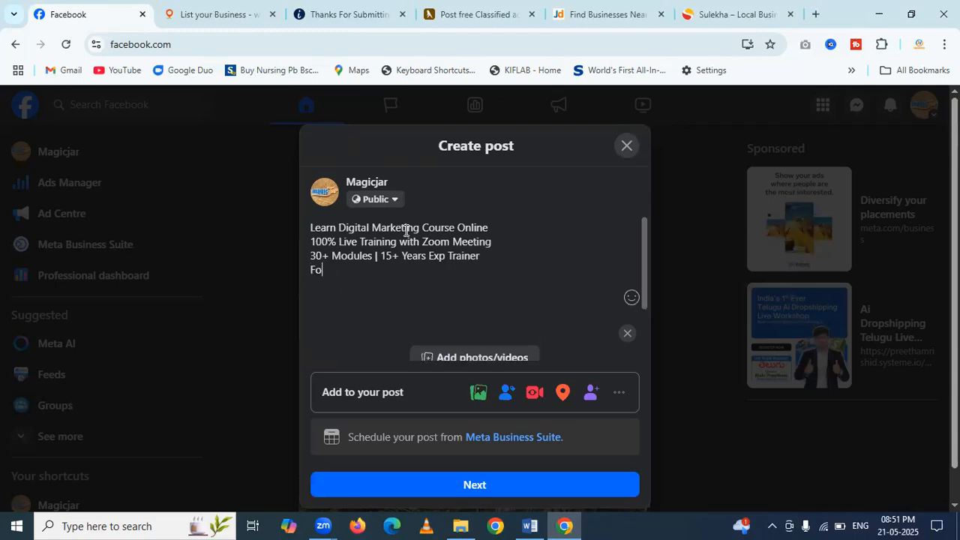
type("r More Details V")
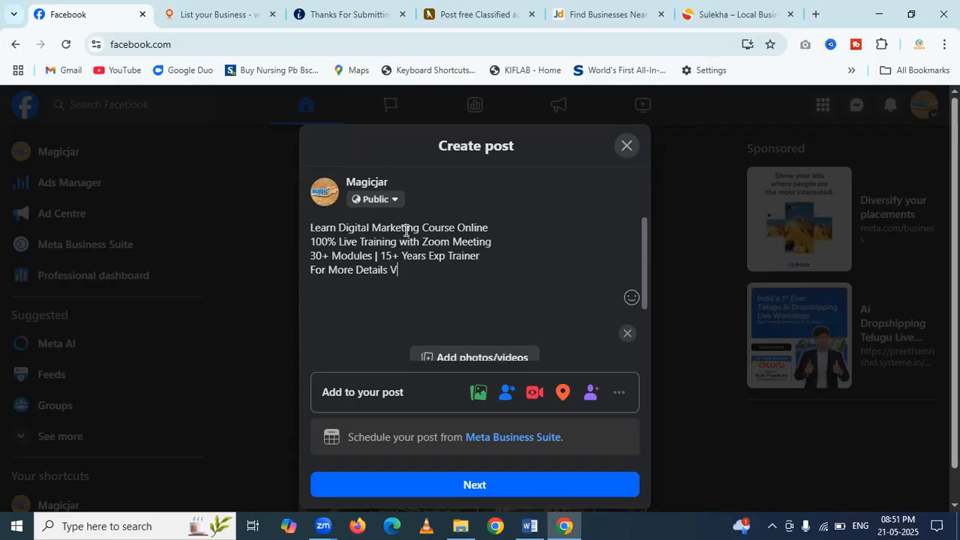
type("isit https://manvidigitalmarketing.in")
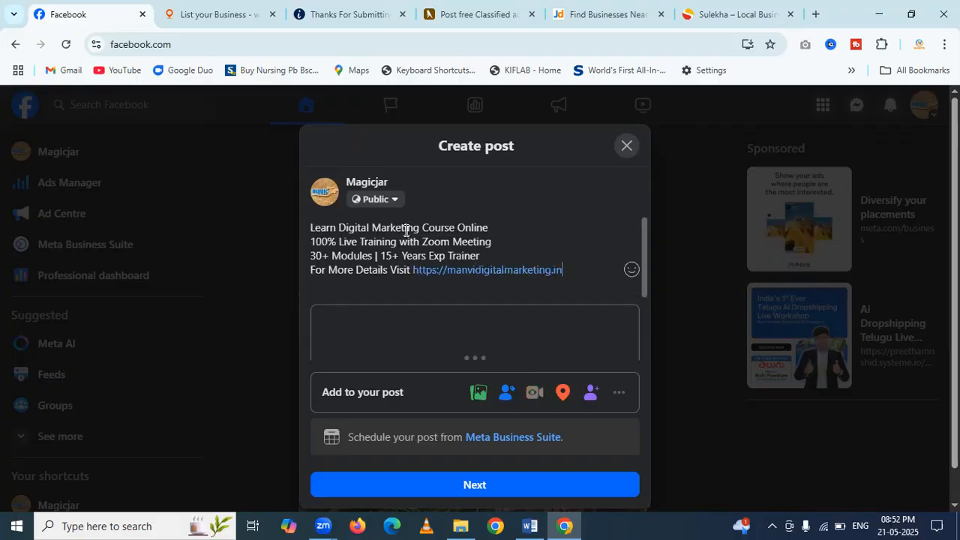
- On a new line, add hashtags #digitalmarketing, #seocourse and #GoogleAdsense
key("Return")
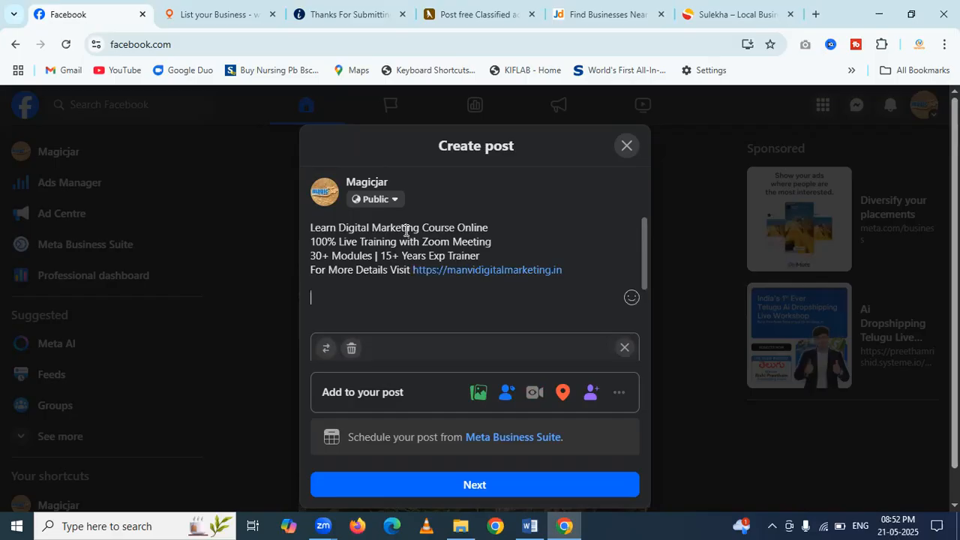
type("#")
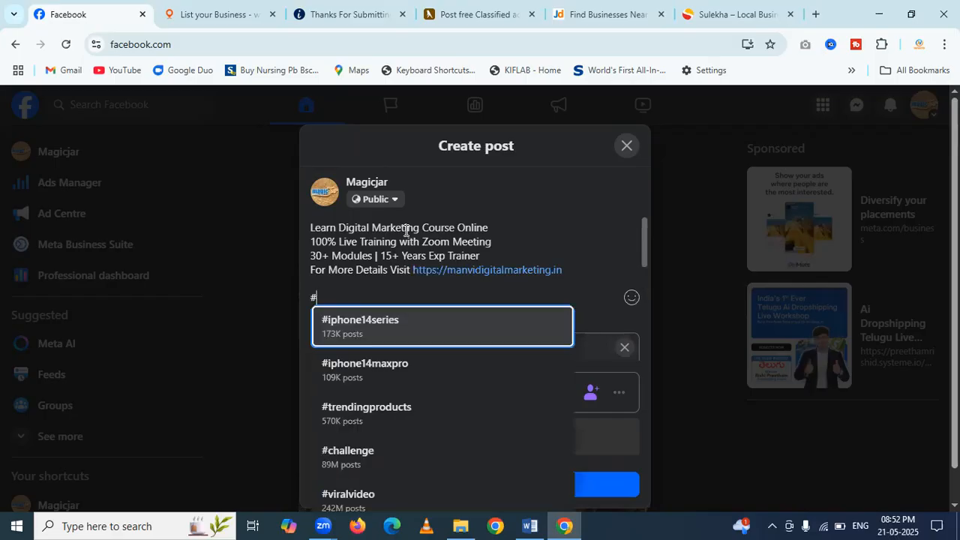
type("digitalmar")
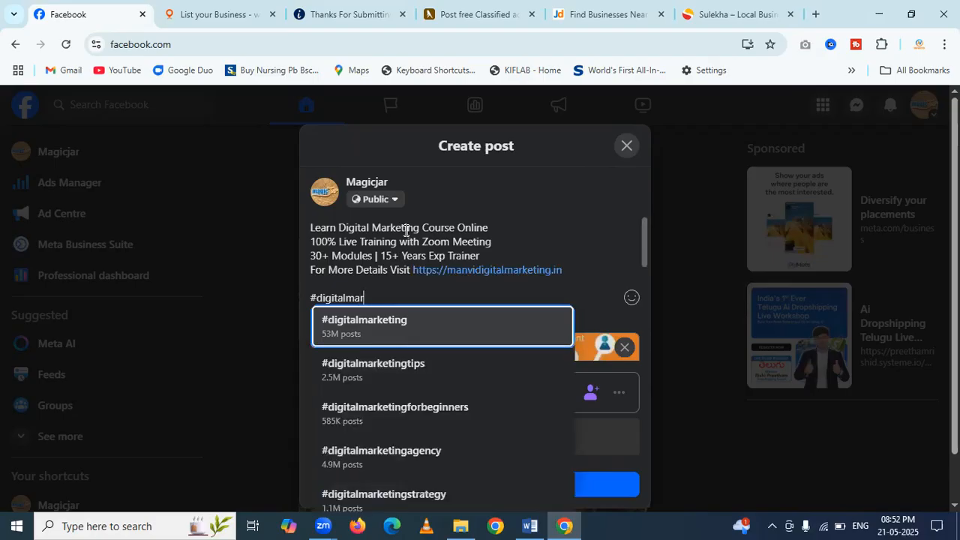
key("Return")
type("#")
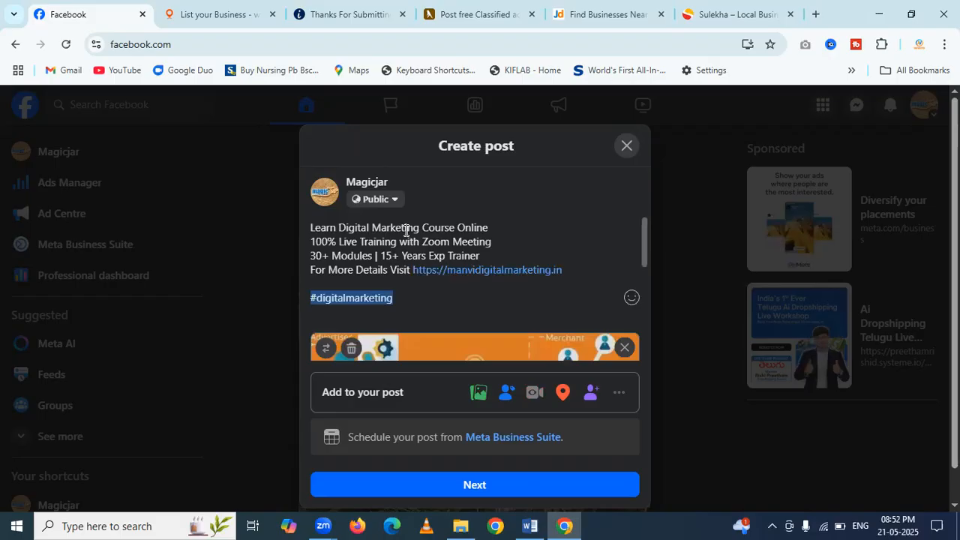
type("seo")
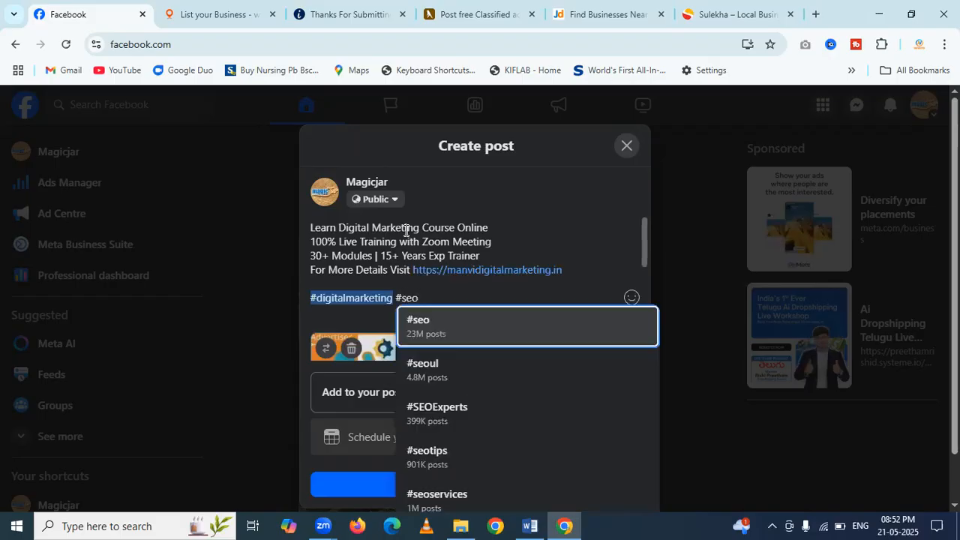
type("cour")
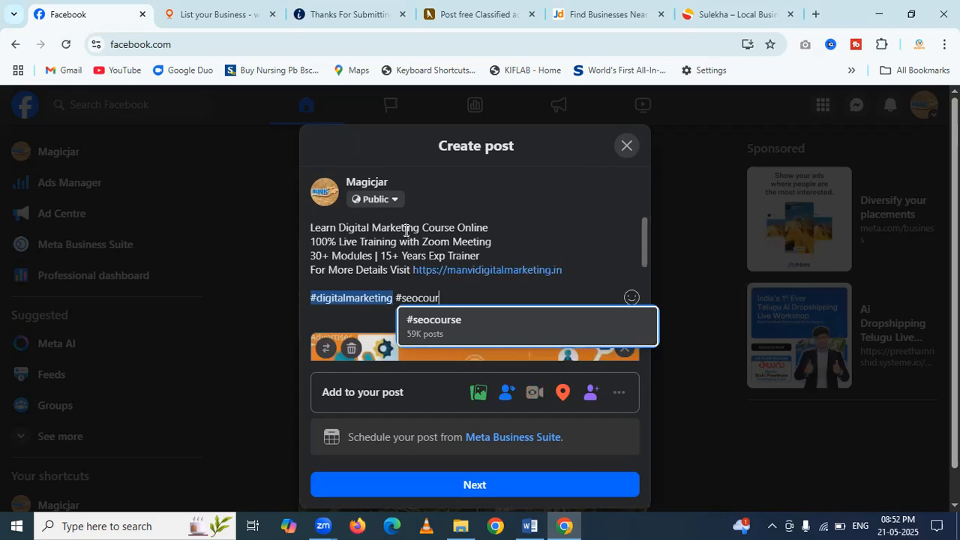
key("Return")
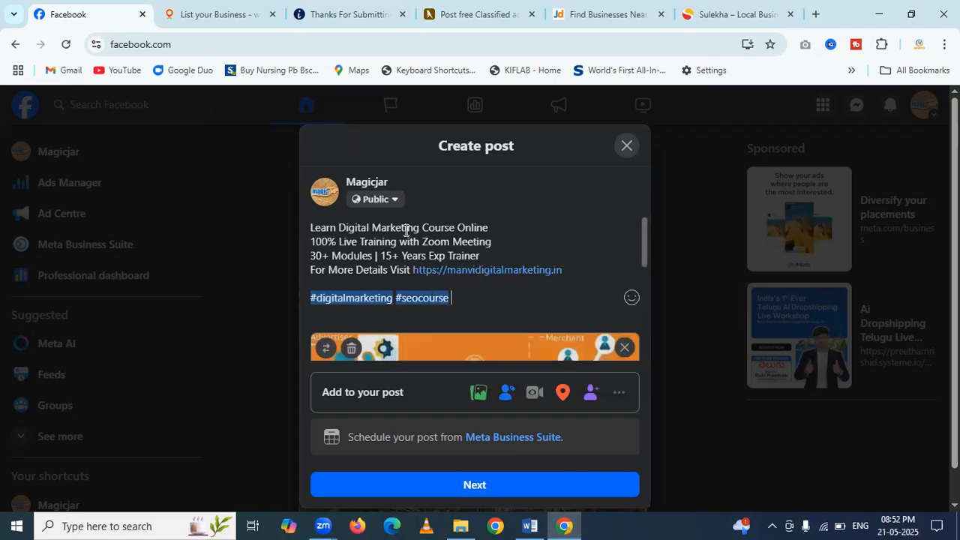
type("#googleads")
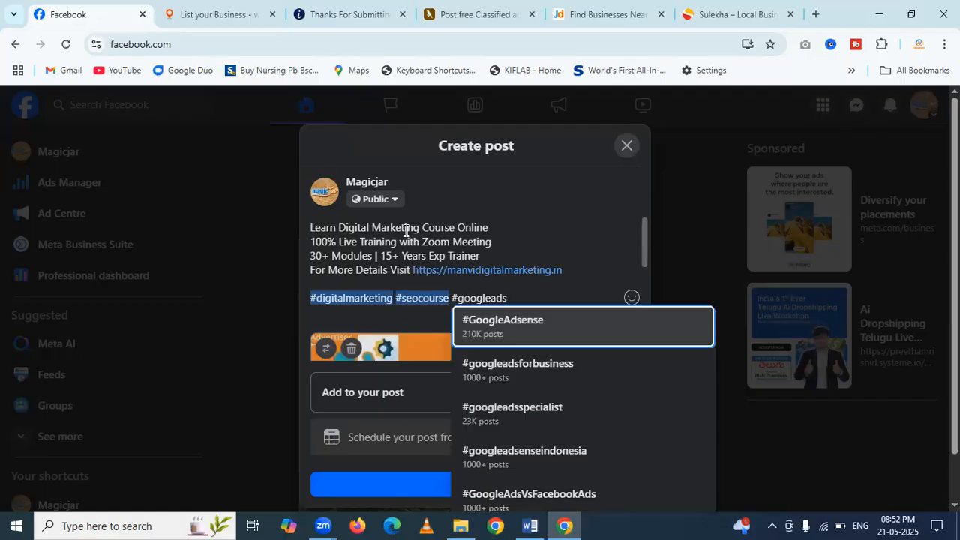
key("Return")
- Add hashtags #MetaAds, #affiliatemarketing and #wordpress, then review the draft
type("#metaads")
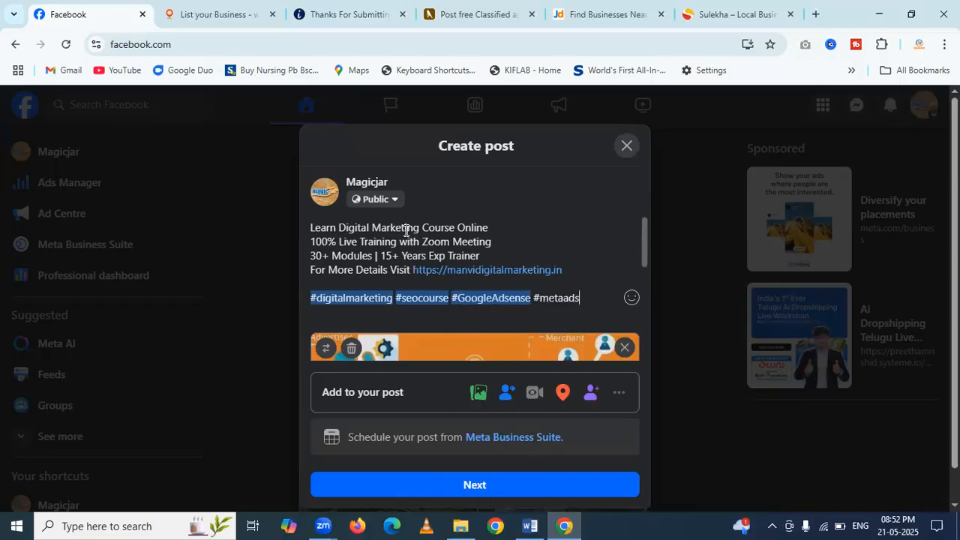
key("Return")
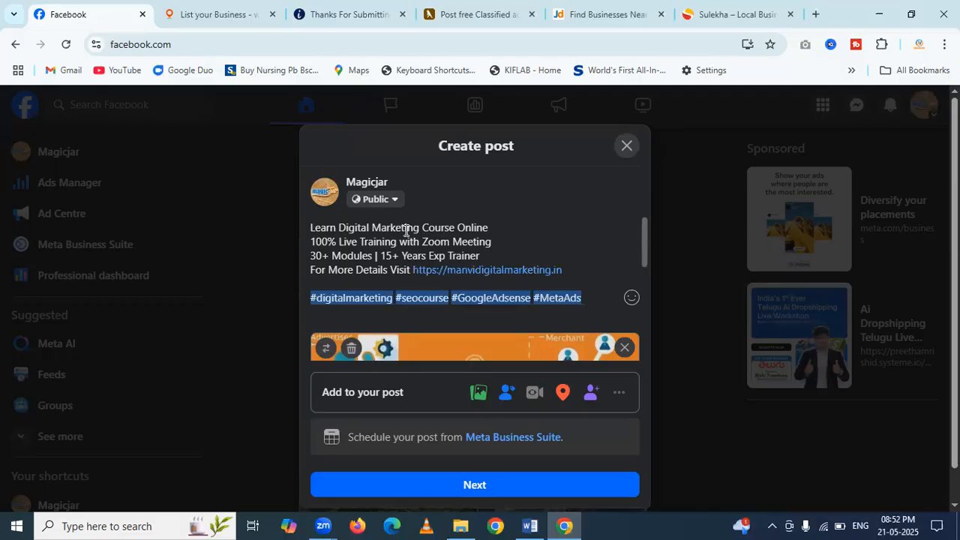
type("#affiliate")
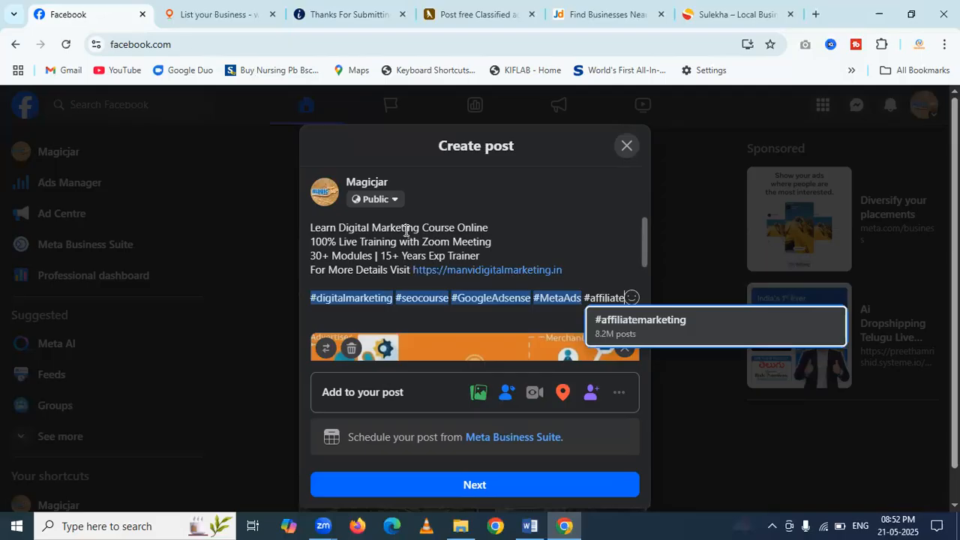
key("Return")
type("#wordpres")
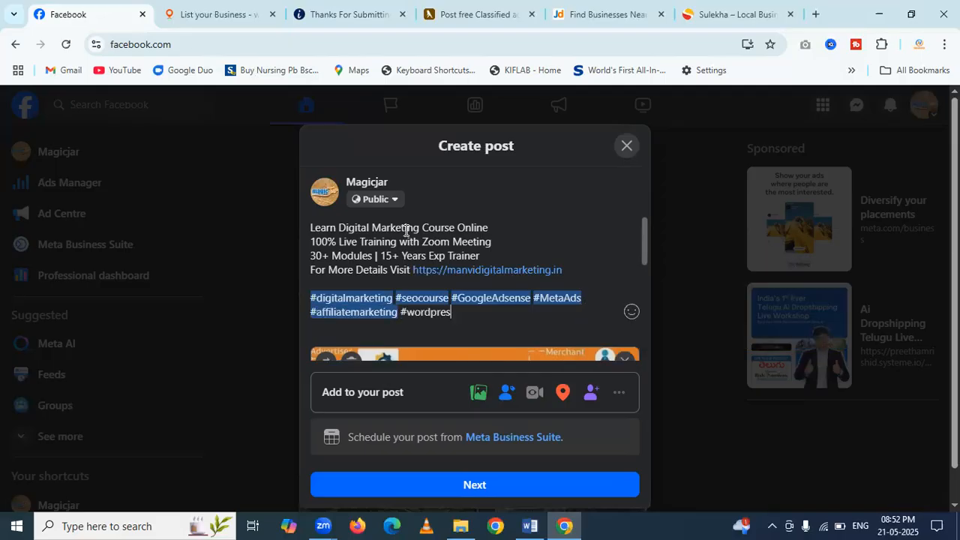
type("s")
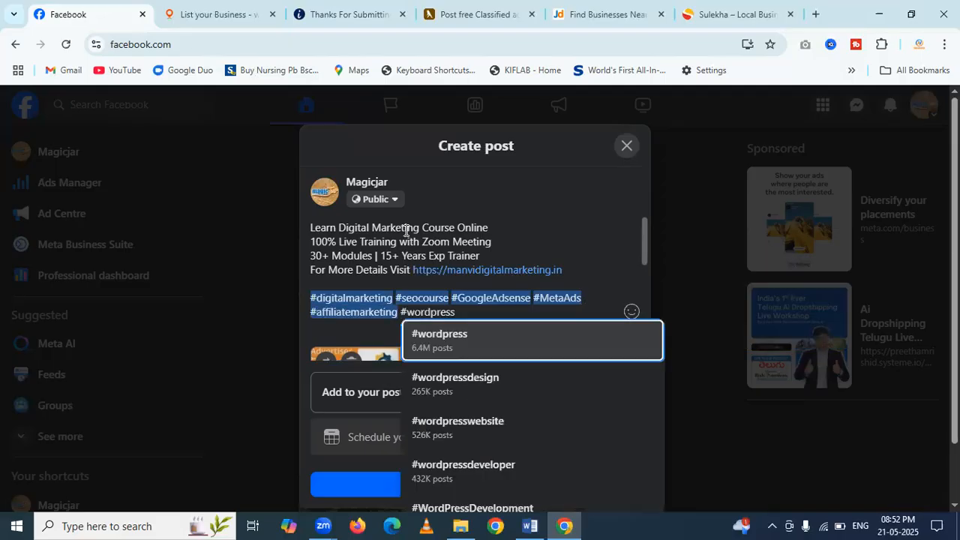
key("Return")
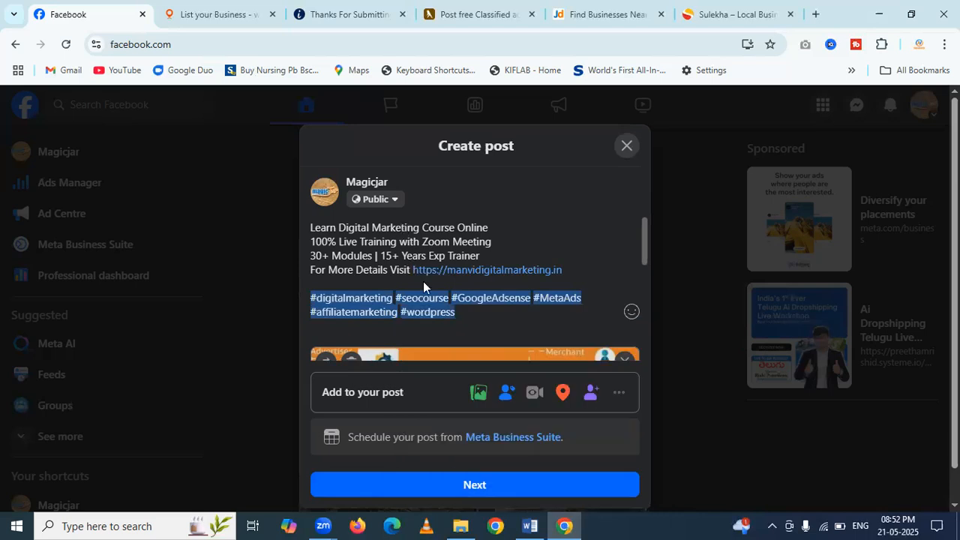
scroll(423, 281, "down", 3)
scroll(473, 296, "down", 1)
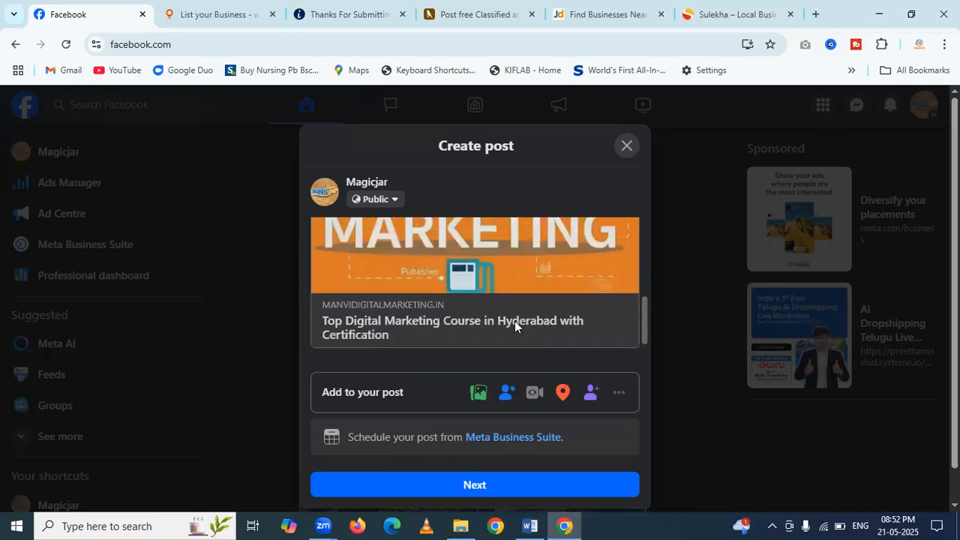
scroll(515, 321, "up", 2)
scroll(503, 325, "up", 3)
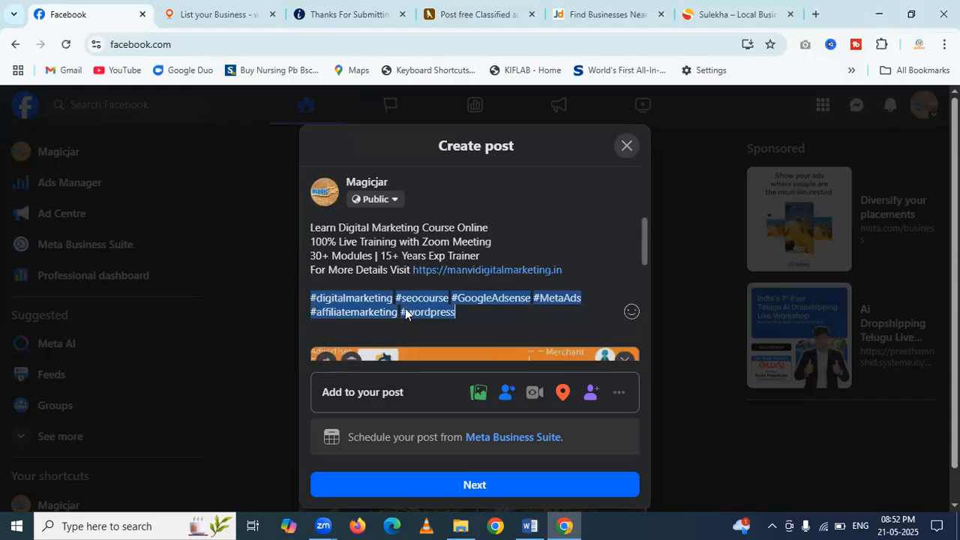
scroll(382, 307, "down", 1)
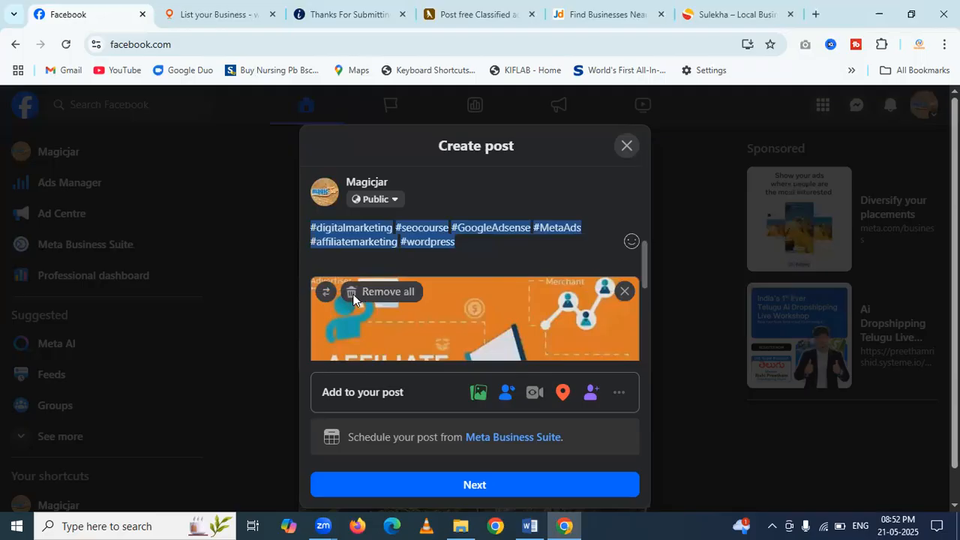
left_click(480, 393)
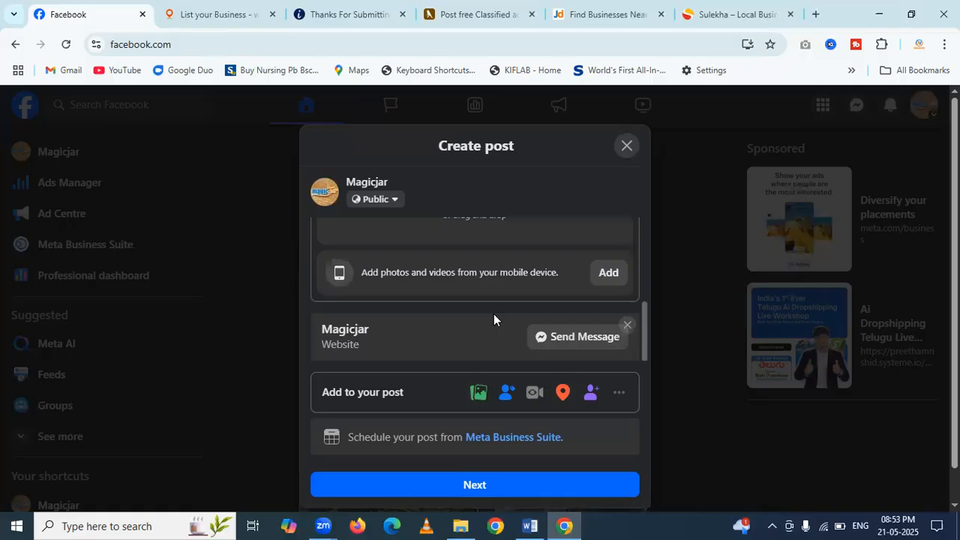
scroll(501, 307, "up", 4)
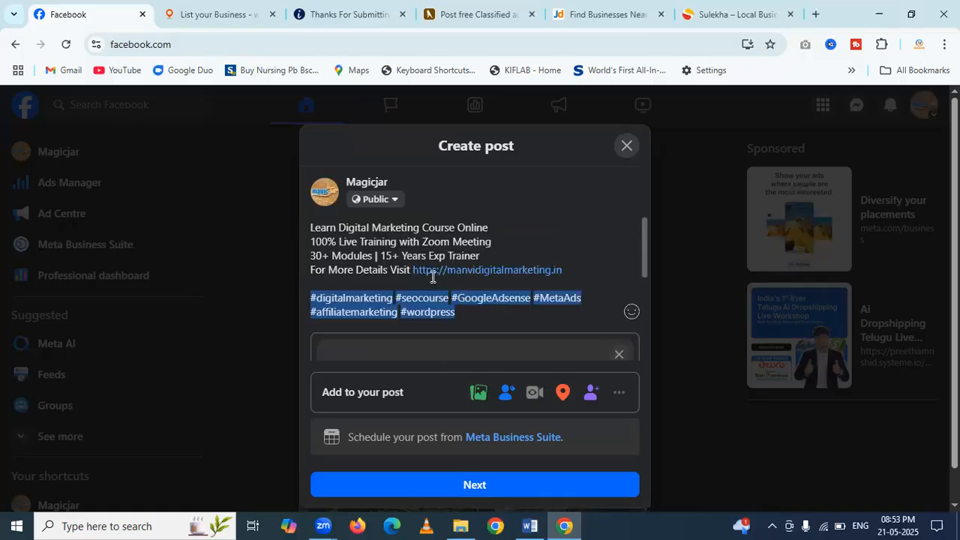
scroll(600, 287, "down", 5)
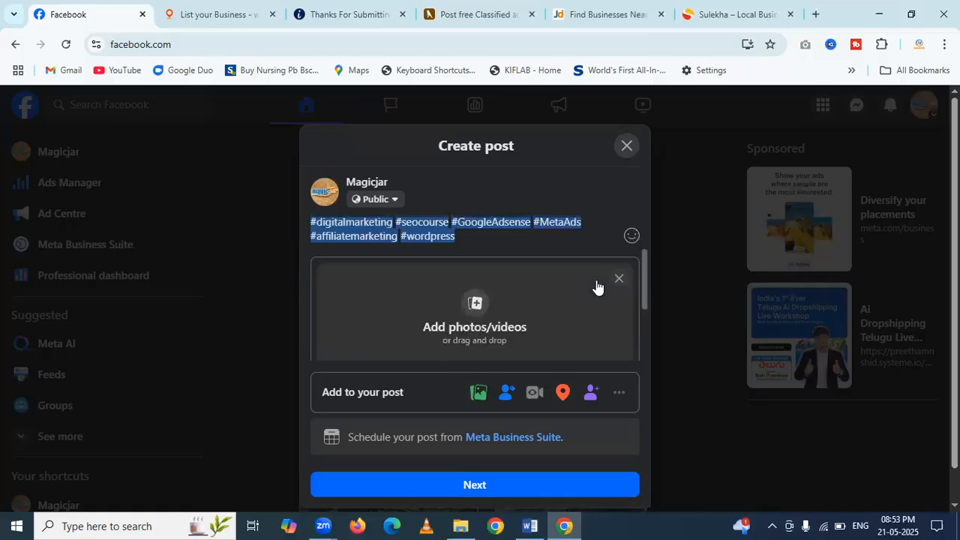
- Attach the image 'Copy of DM Banner (2)' from Downloads to the post
left_click(476, 394)
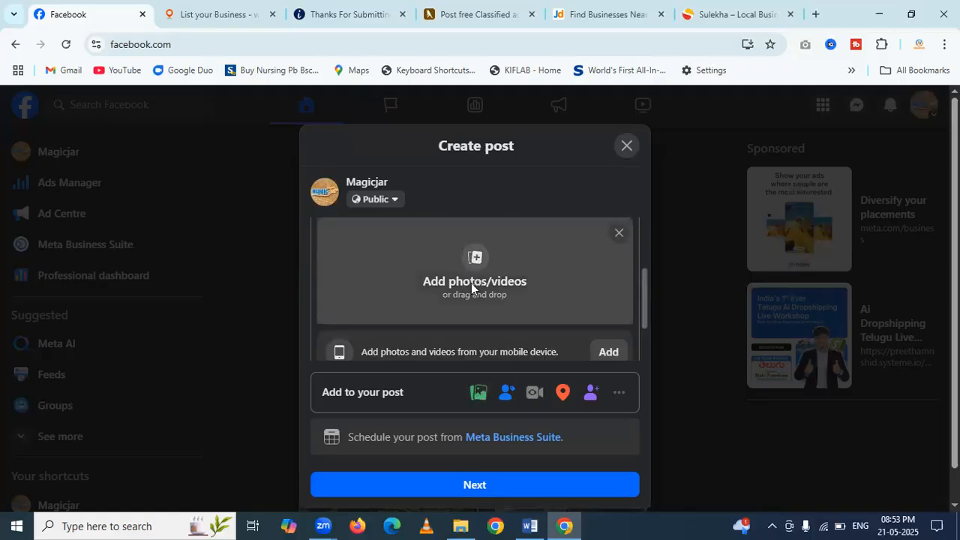
left_click(471, 287)
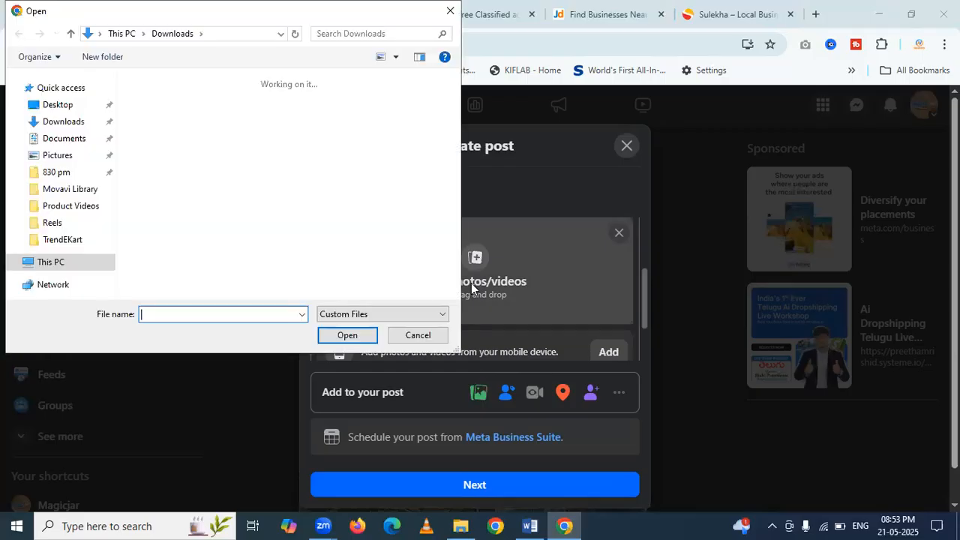
scroll(408, 195, "down", 10)
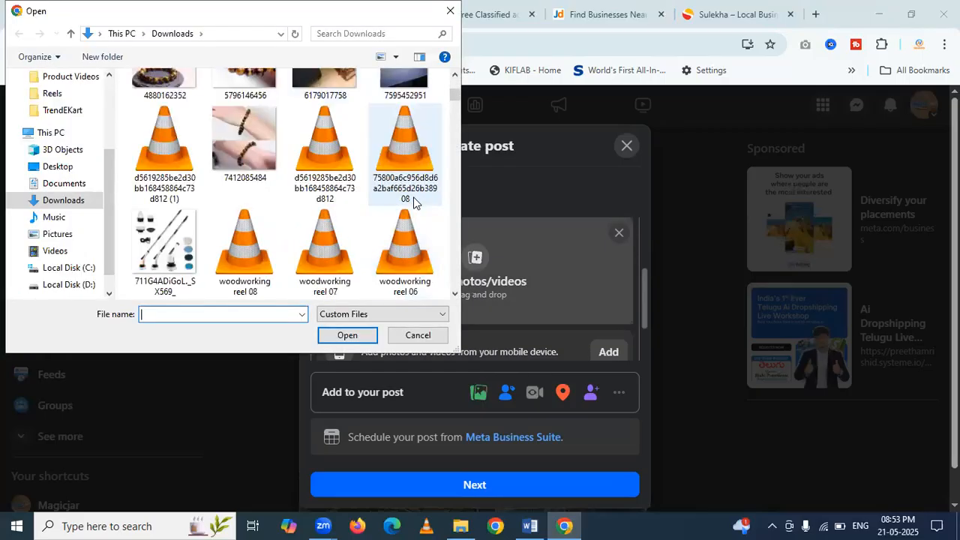
double_click(406, 153)
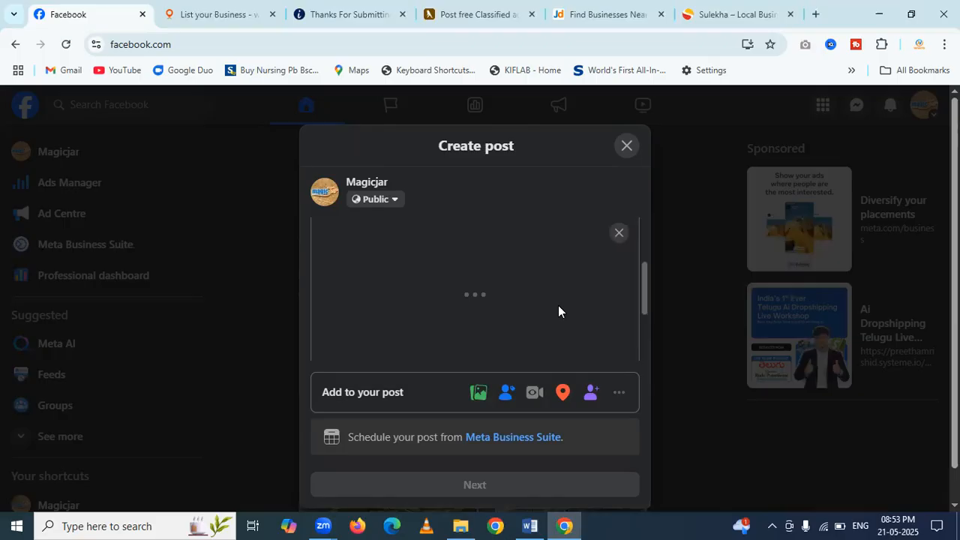
scroll(558, 306, "up", 2)
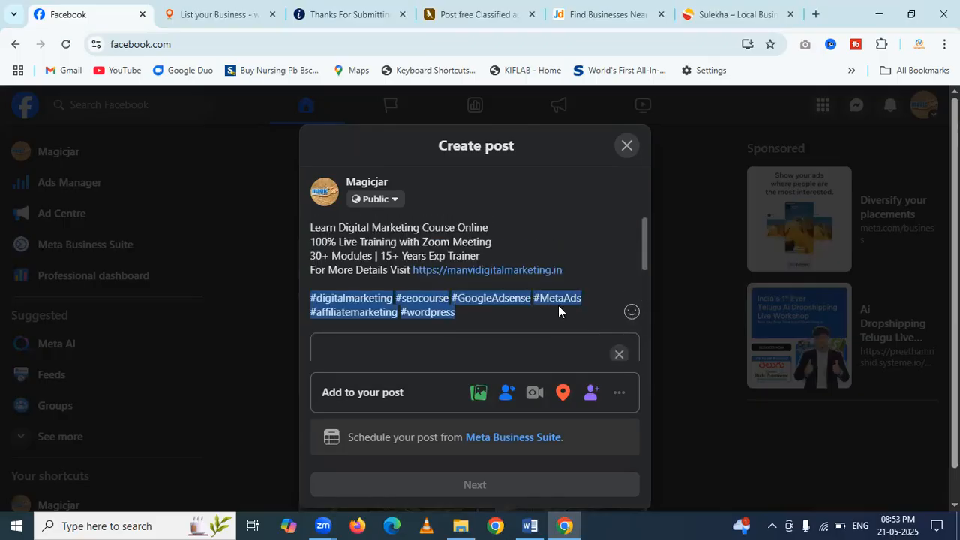
scroll(559, 305, "down", 4)
scroll(561, 306, "down", 3)
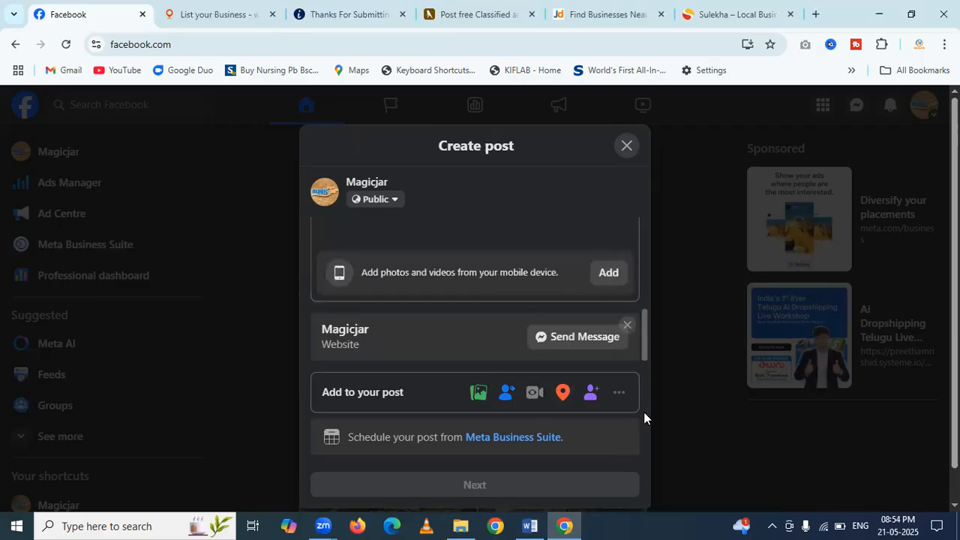
- Switch between Word's GMB checklist and the Facebook draft, ending on the checklist
left_click(532, 525)
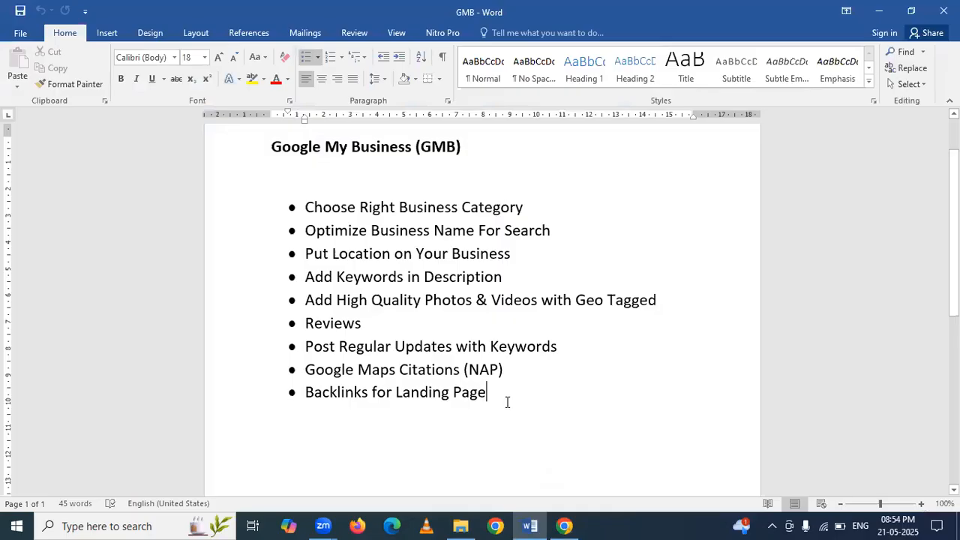
left_click(567, 525)
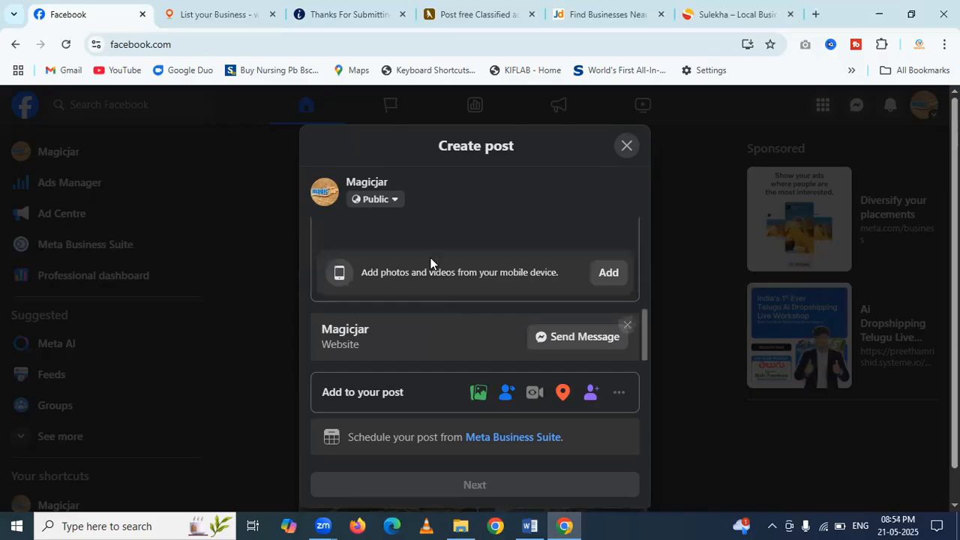
scroll(463, 288, "up", 3)
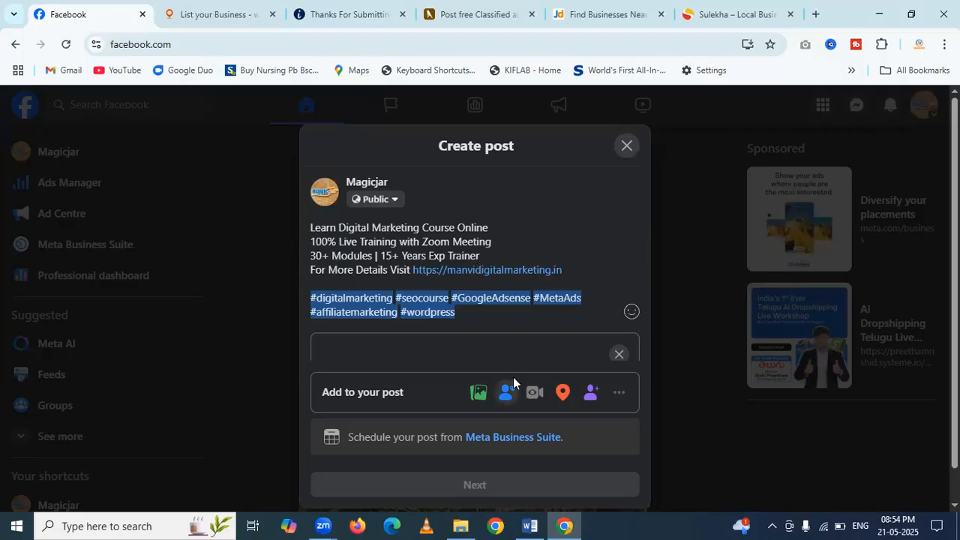
key("alt+Tab")
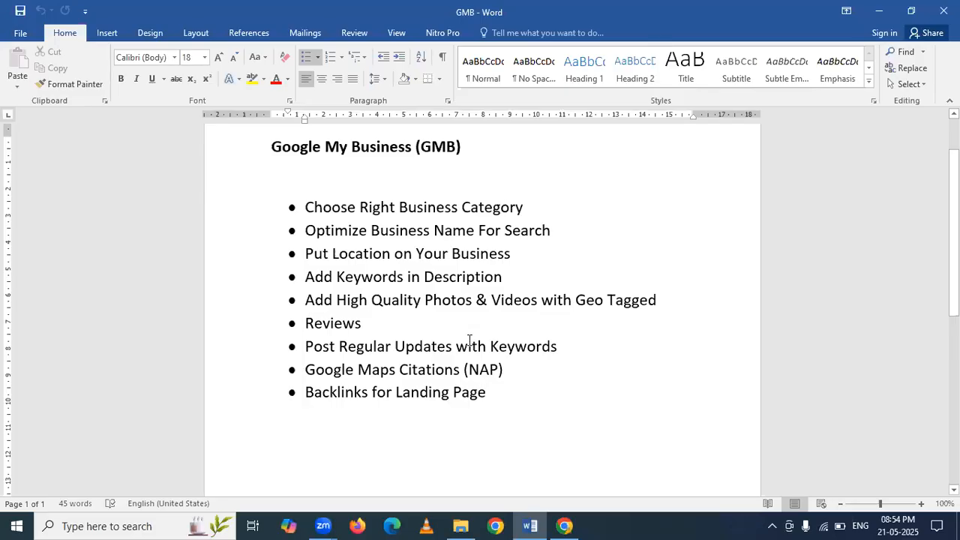
left_click_drag(512, 277, 303, 205)
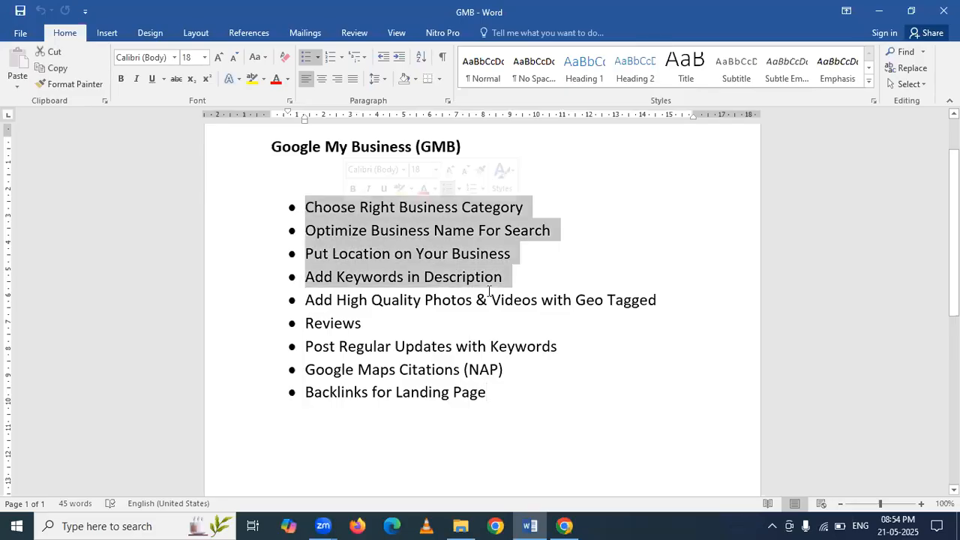
left_click(550, 312)
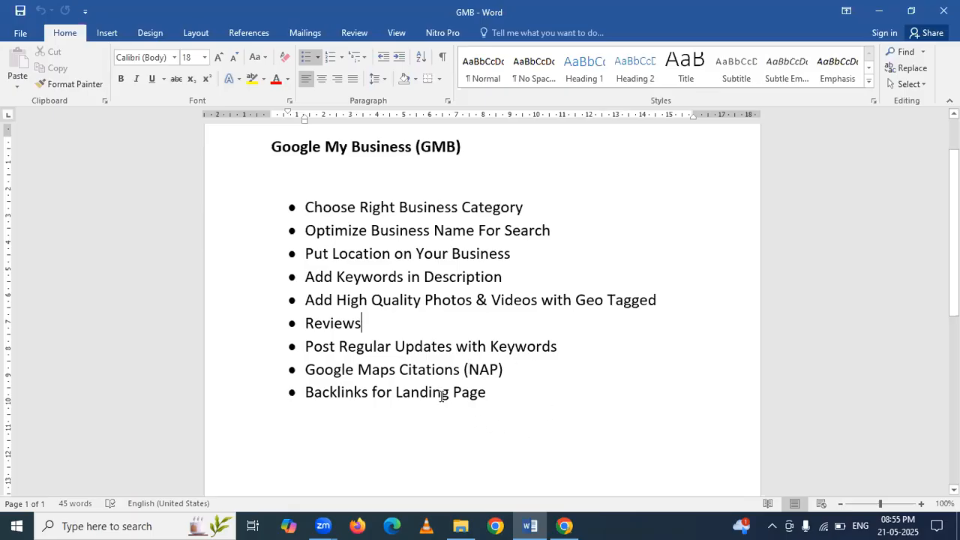
left_click_drag(396, 393, 497, 387)
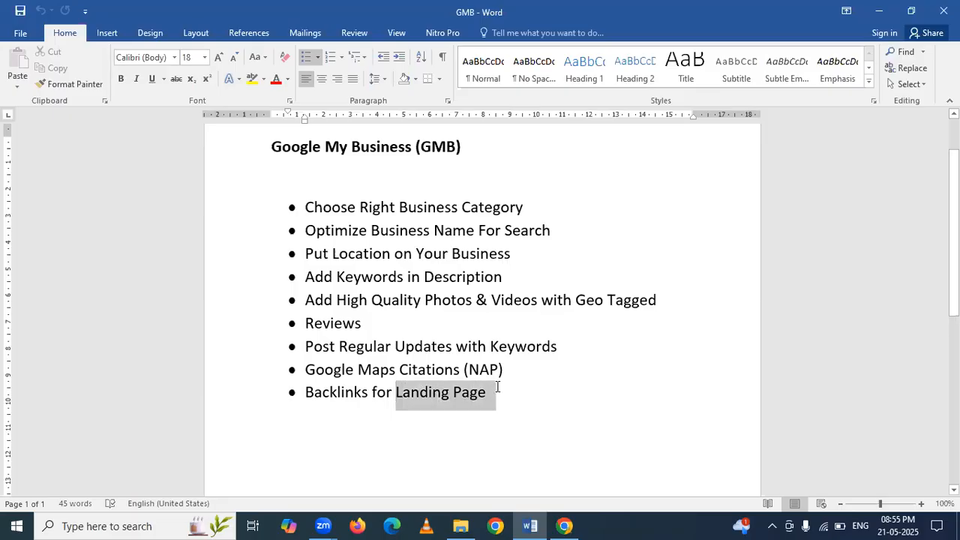
left_click(514, 394)
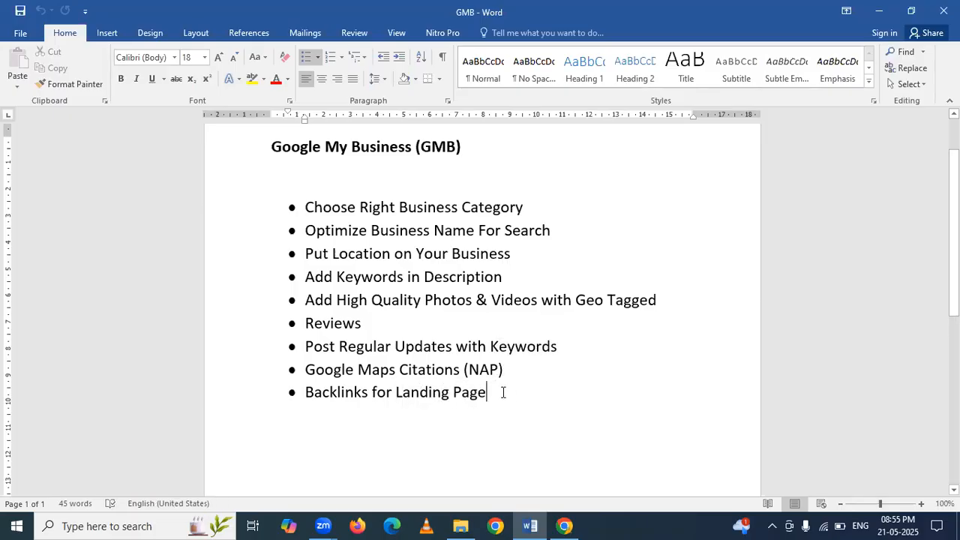
left_click_drag(486, 393, 396, 387)
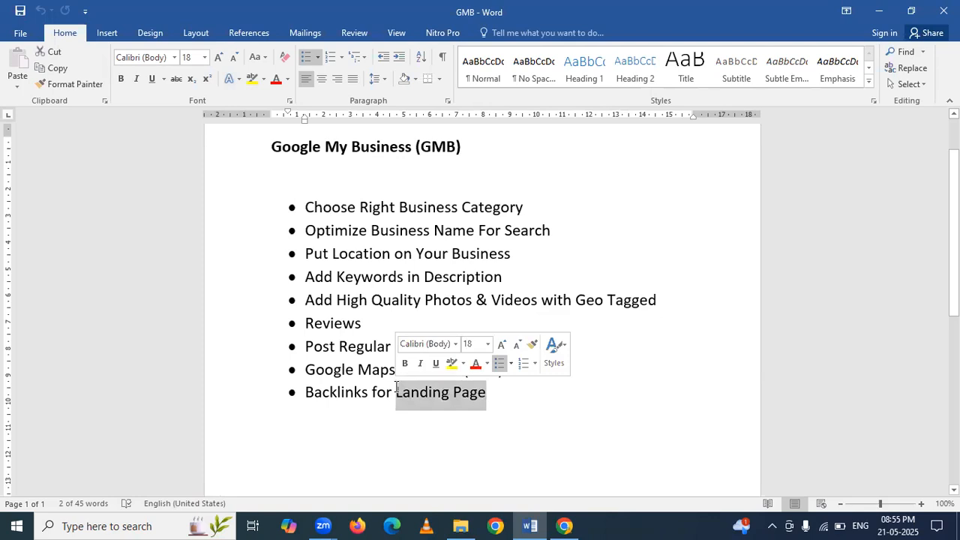
left_click(506, 392)
left_click_drag(505, 392, 302, 301)
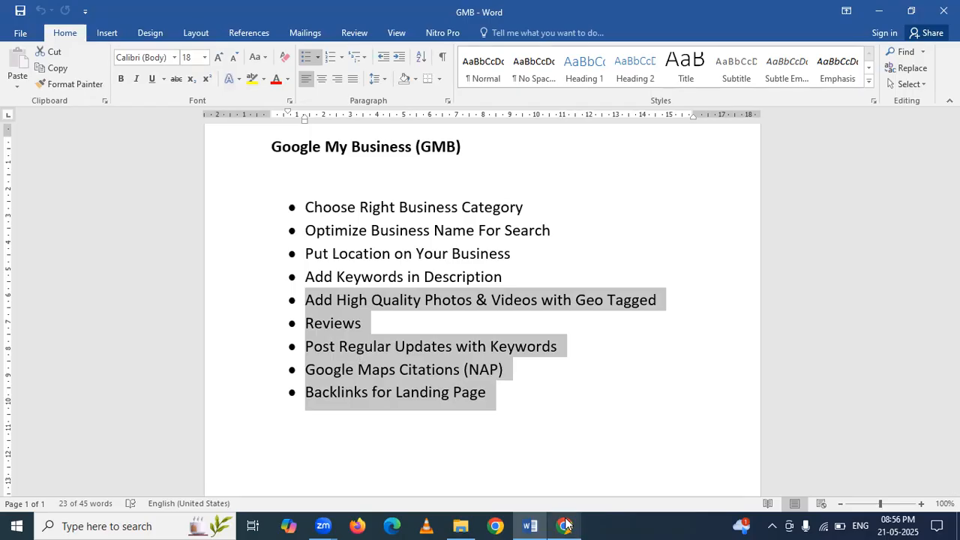
mouse_move(565, 524)
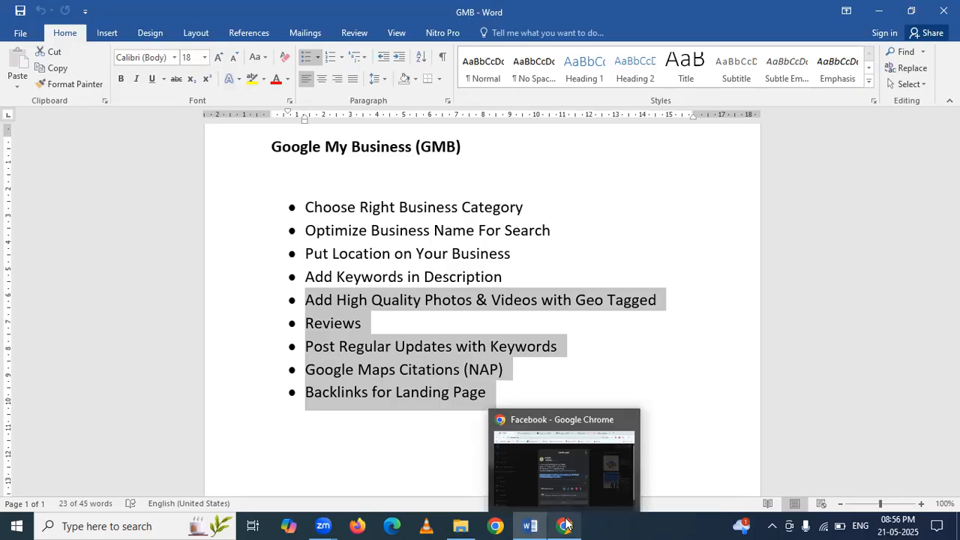
- Close Facebook's Create post dialog, keeping the draft, then return to the GMB checklist
left_click(565, 524)
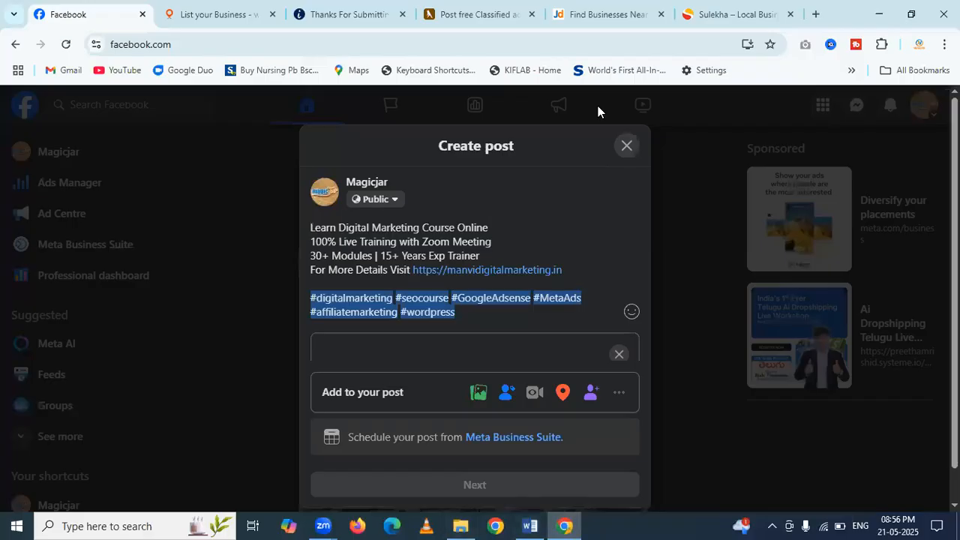
left_click(626, 147)
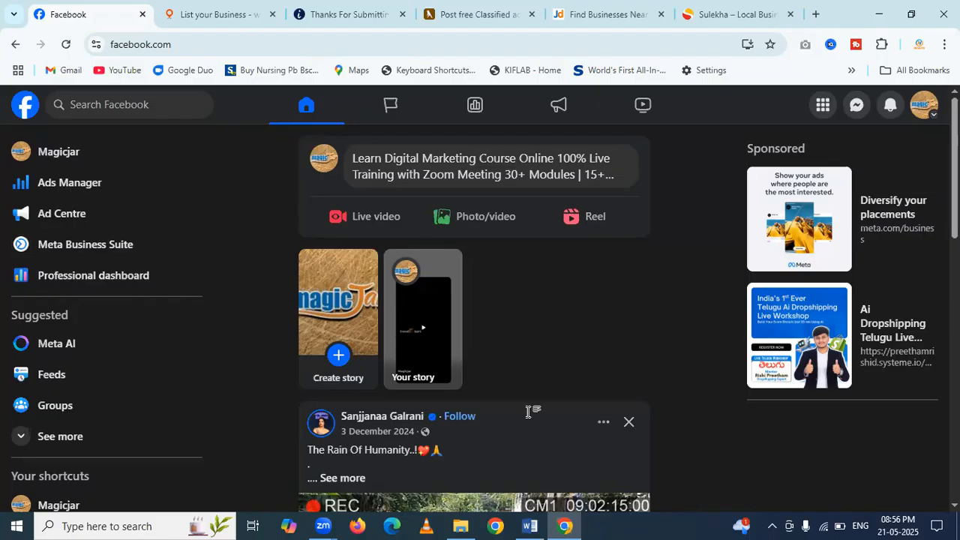
key("alt+Tab")
double_click(475, 370)
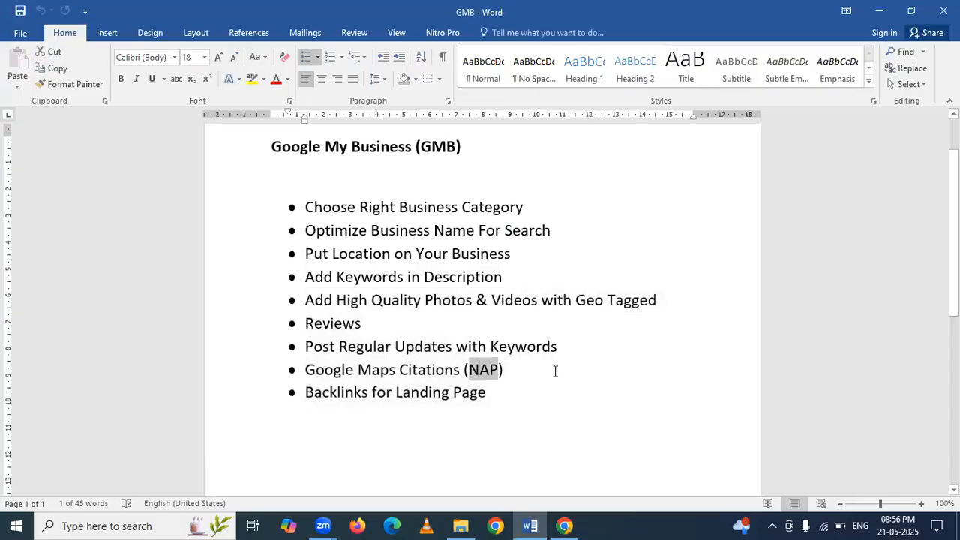
left_click(555, 370)
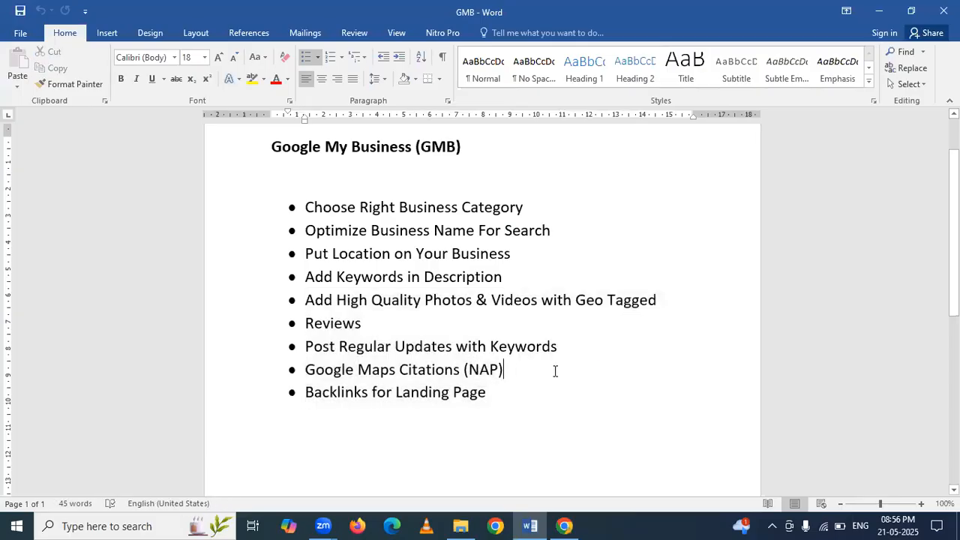
double_click(476, 370)
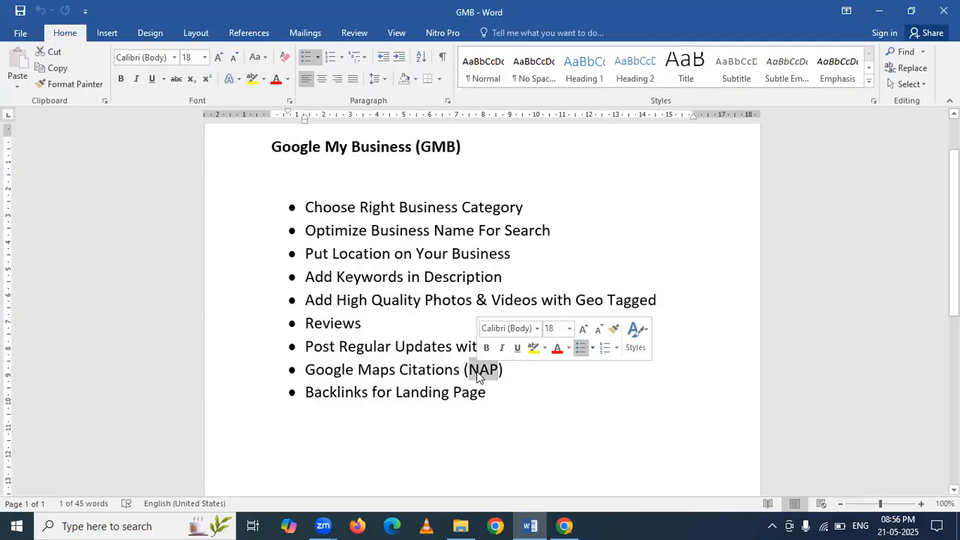
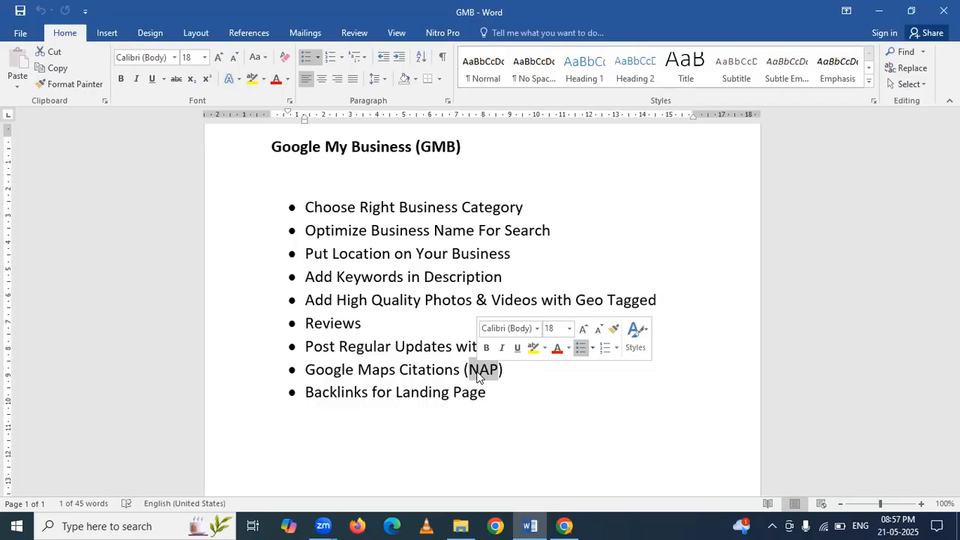
- Deselect the NAP bullet in the nine-item GMB checklist and switch to Chrome
left_click(551, 400)
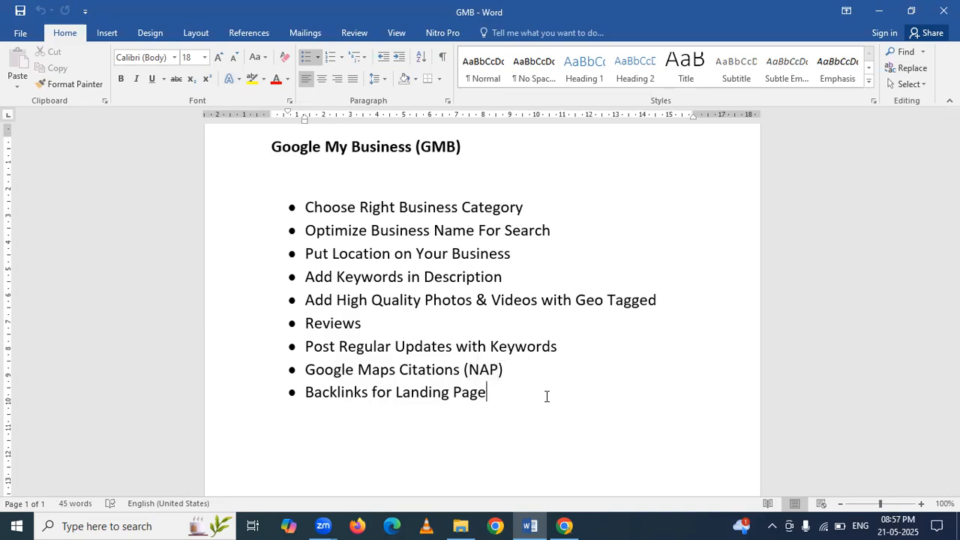
mouse_move(566, 523)
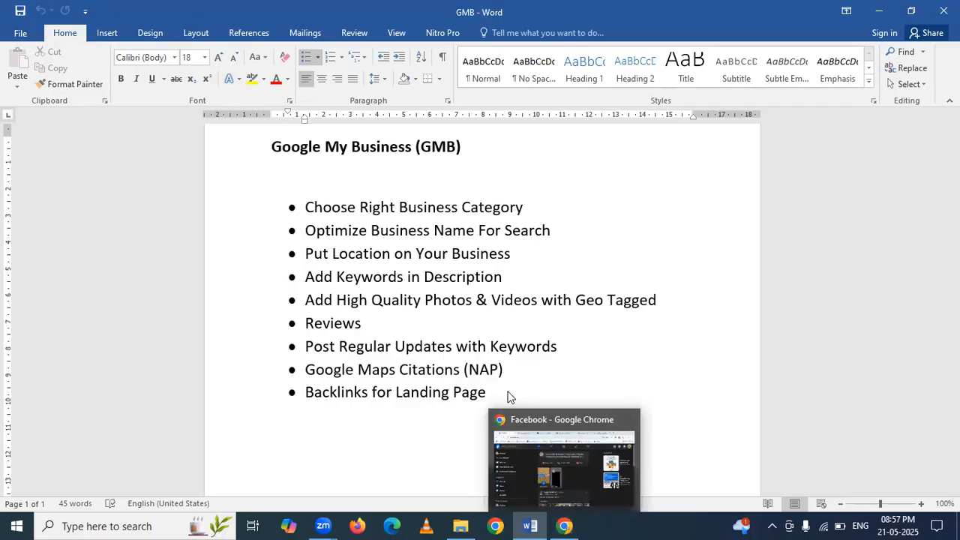
left_click(564, 525)
- Go to fiverr.com, confirm leaving the Facebook page, and close the unrelated tabs
left_click(359, 49)
type("fiverr")
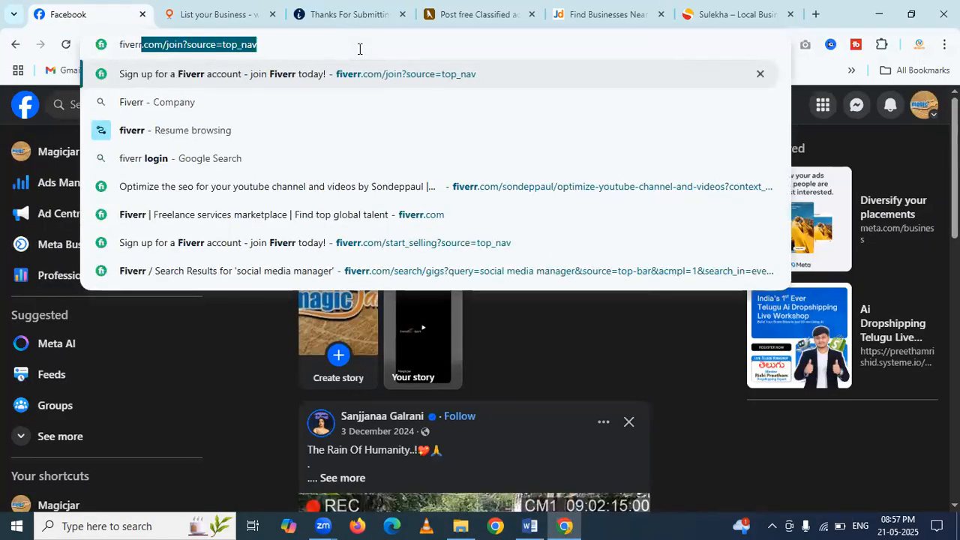
key("BackSpace")
type(".com")
key("Return")
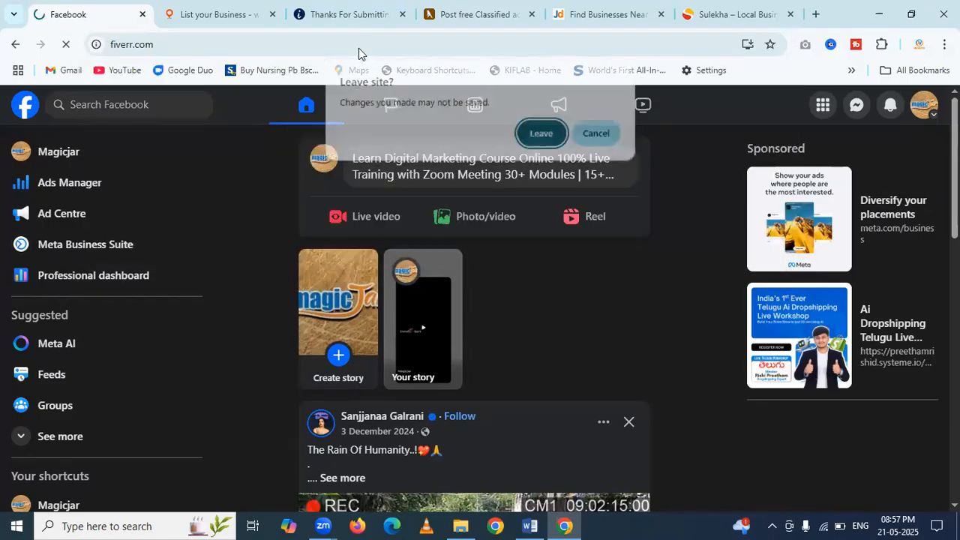
left_click(546, 135)
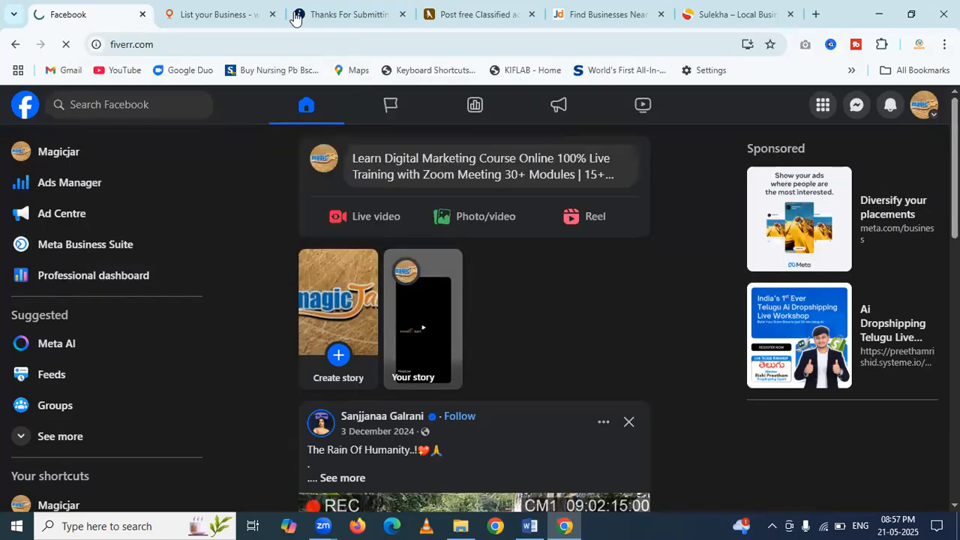
left_click(271, 14)
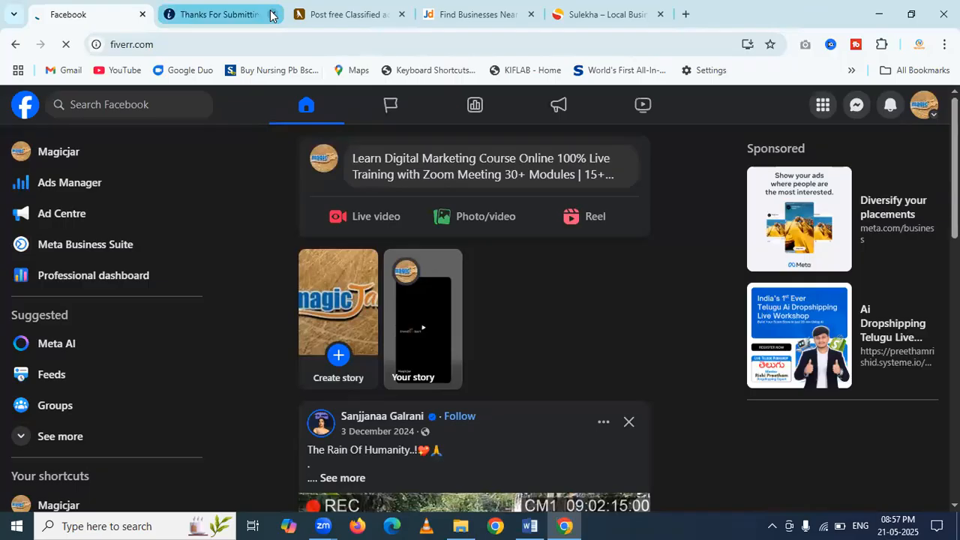
left_click(271, 15)
left_click(271, 14)
left_click(271, 15)
left_click(271, 14)
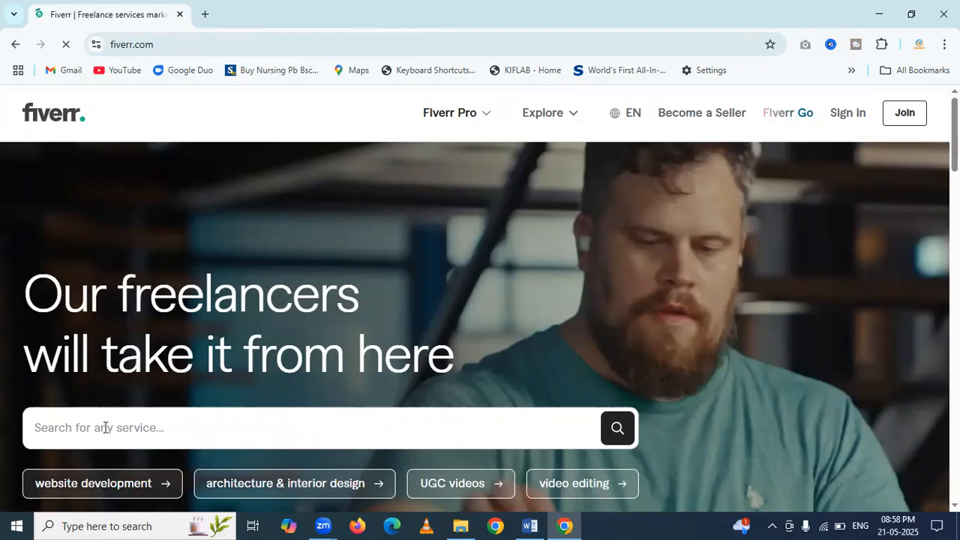
- Search Fiverr for 'gmb ranking'
left_click(132, 434)
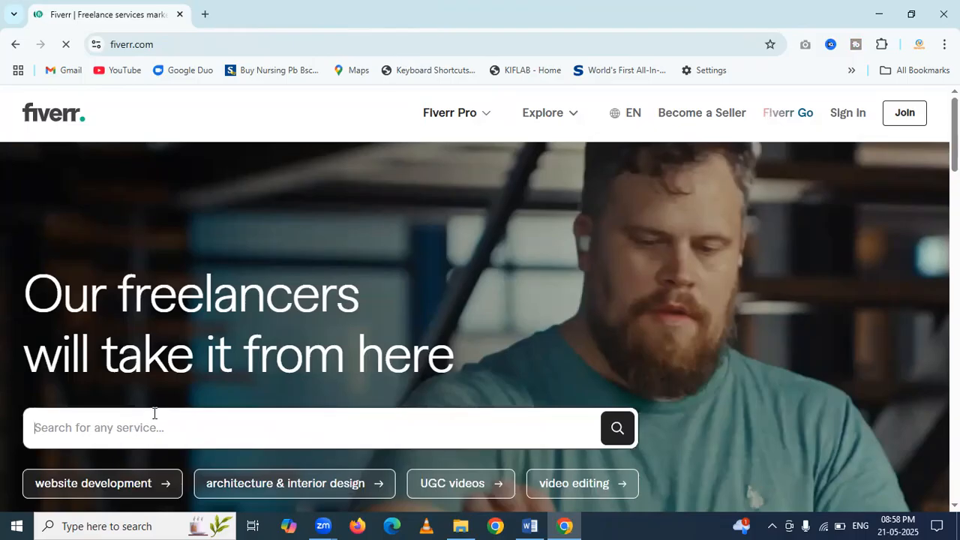
type("gmb ran")
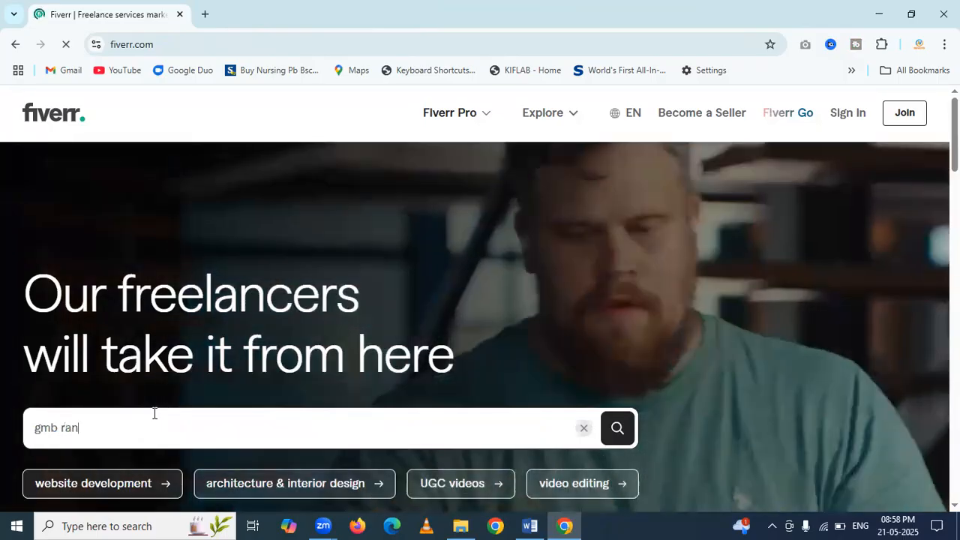
type("king")
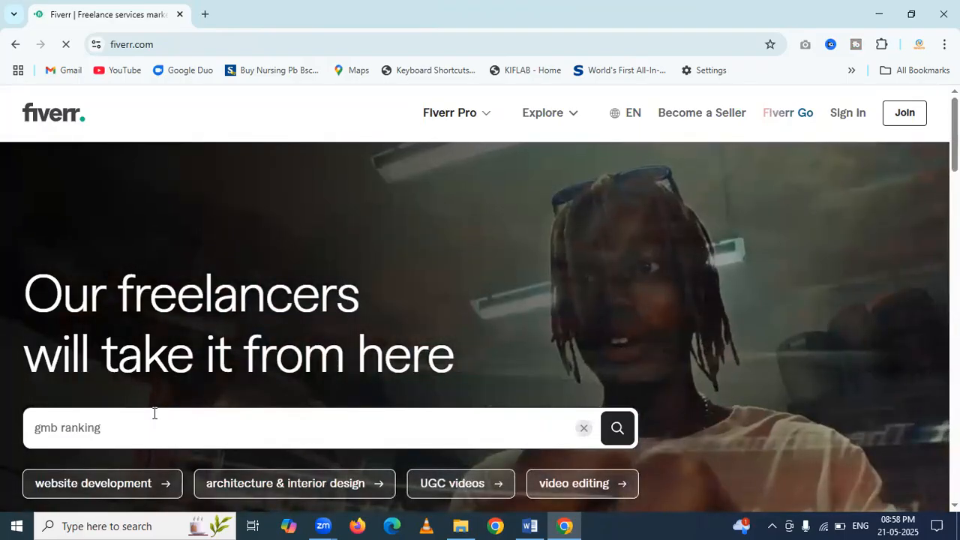
key("Return")
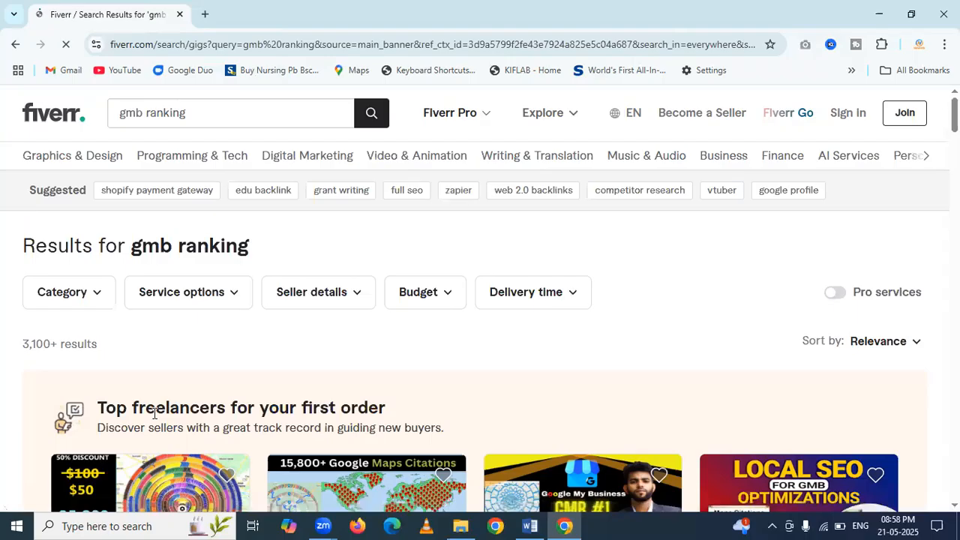
- In a new tab, search Google for 'spoken english classes' from the suggestions
left_click(205, 14)
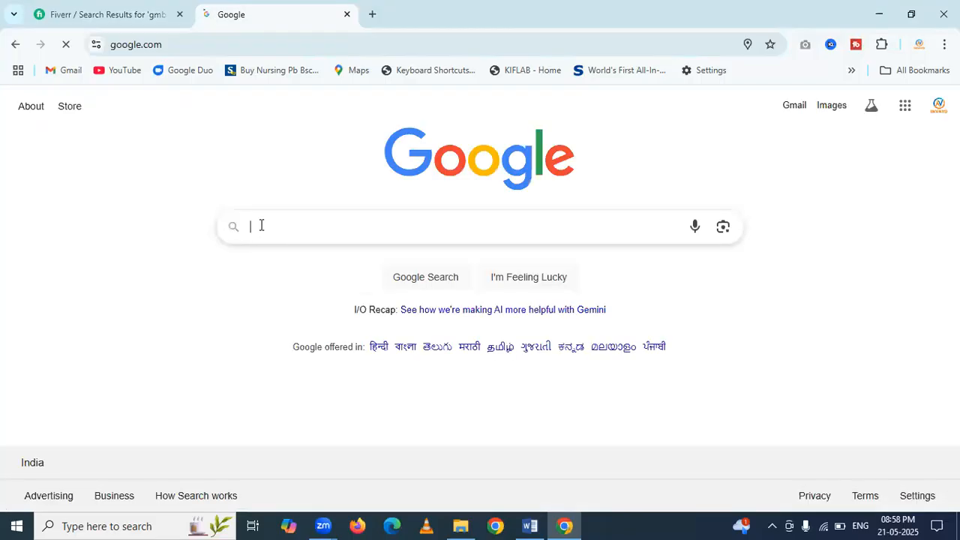
type("spo")
key("Down")
key("Return")
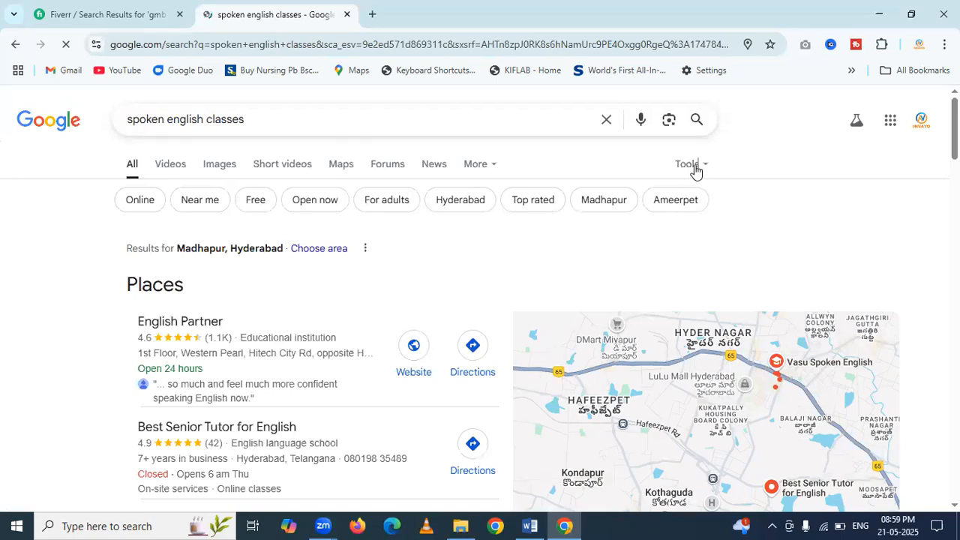
- Show Tools and highlight the result count of about 50,80,00,000
left_click(695, 171)
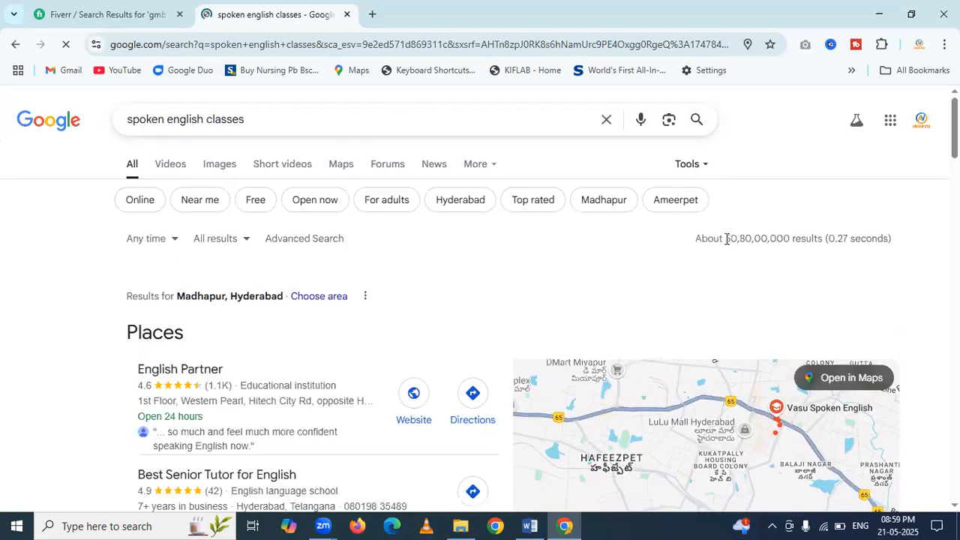
double_click(788, 240)
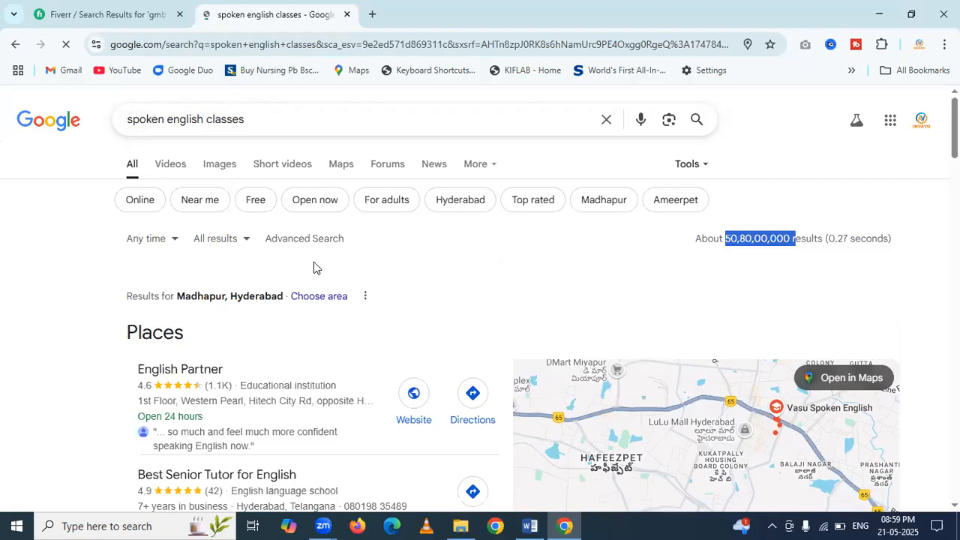
left_click(732, 243)
left_click_drag(727, 238, 791, 238)
left_click_drag(894, 239, 726, 242)
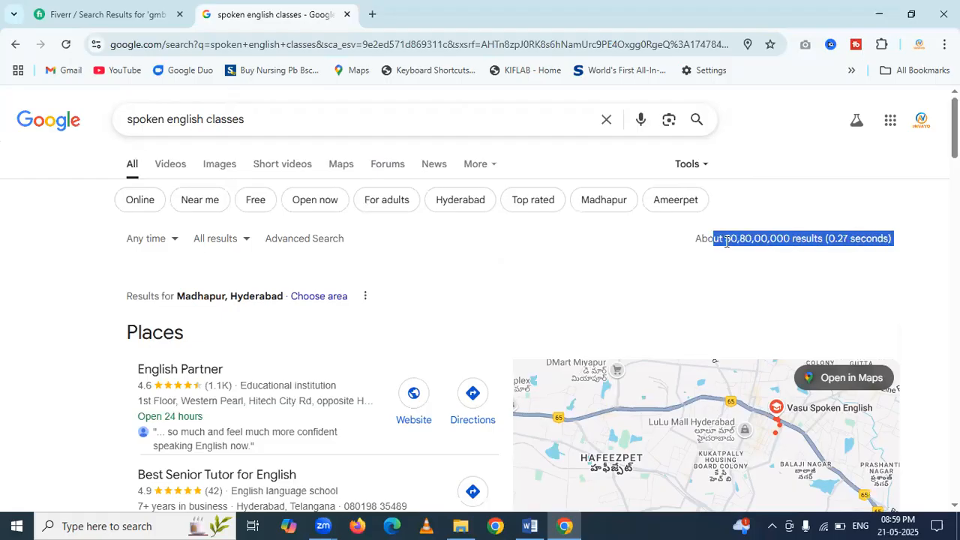
left_click(726, 242)
left_click(771, 242, "shift")
left_click(789, 242, "shift")
left_click(789, 242)
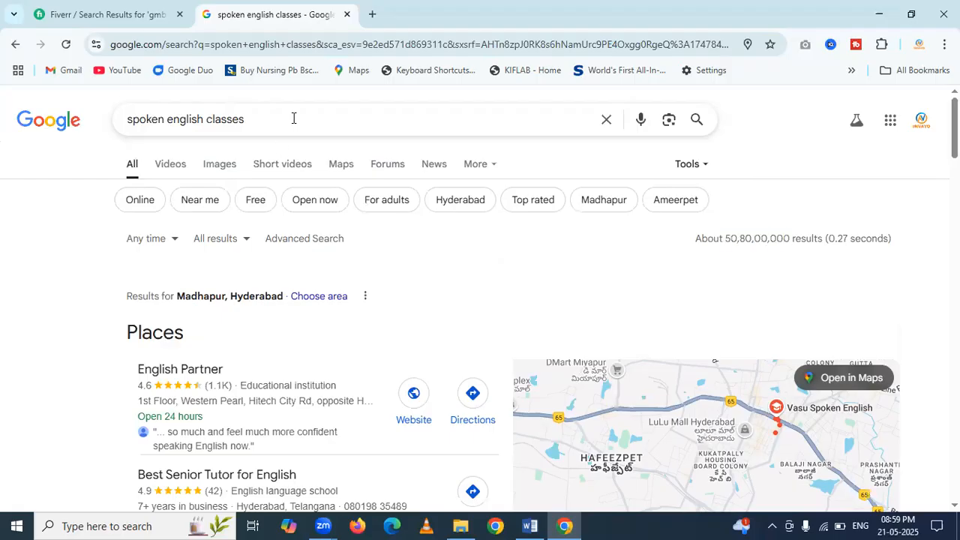
- Search the suggestion 'spoken english classes hyderabad for kids' and reveal its 1,24,00,000 count
left_click(432, 119)
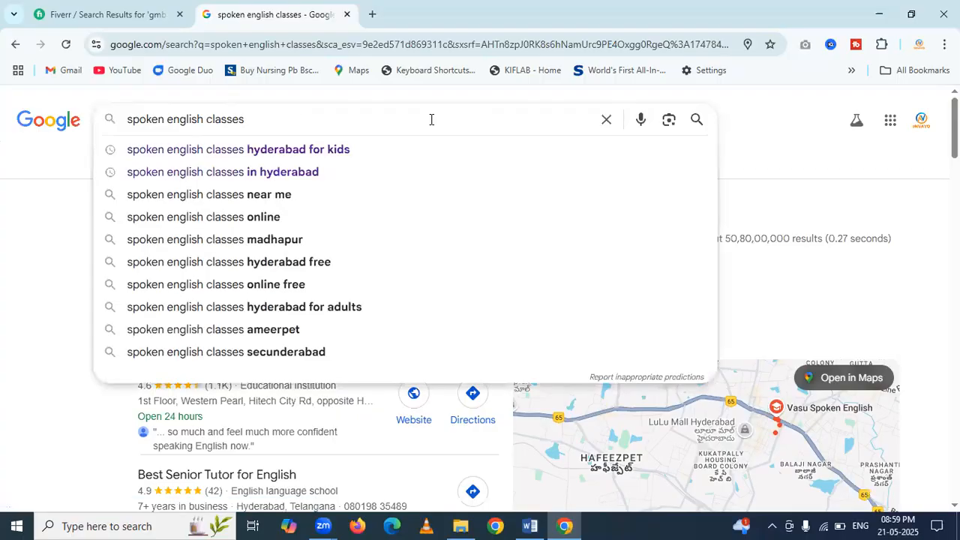
left_click(283, 150)
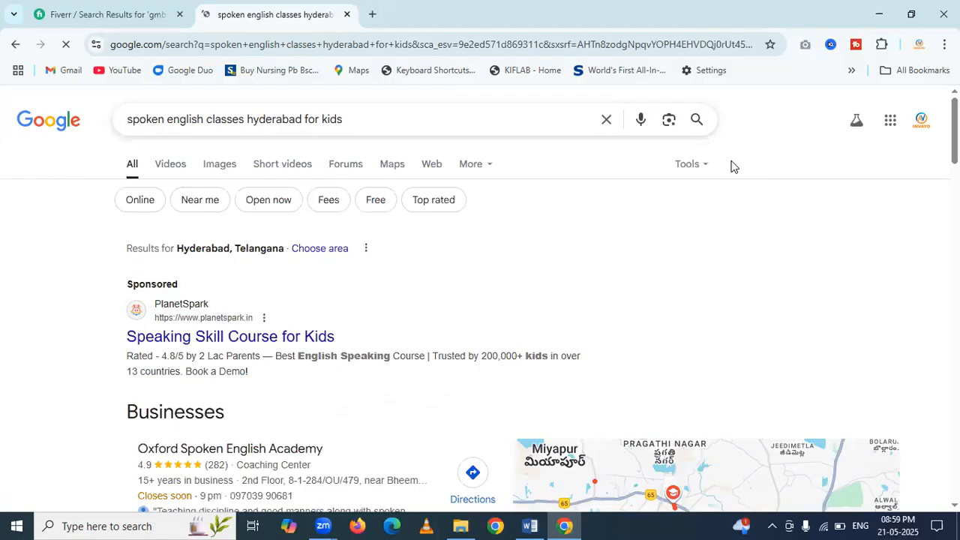
left_click(686, 174)
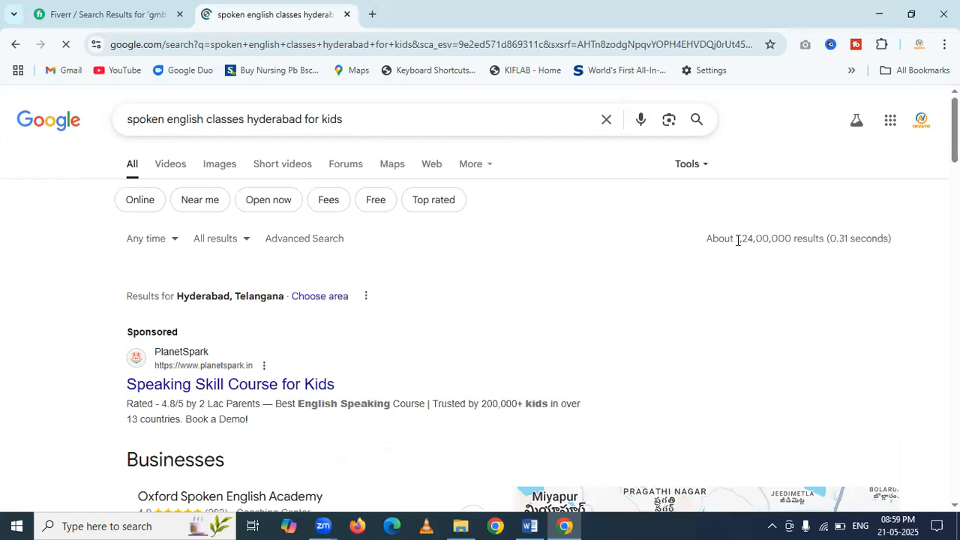
- Trim the Google query down to just 'english' and search it
left_click(203, 120)
key("BackSpace")
left_click_drag(168, 118, 102, 123)
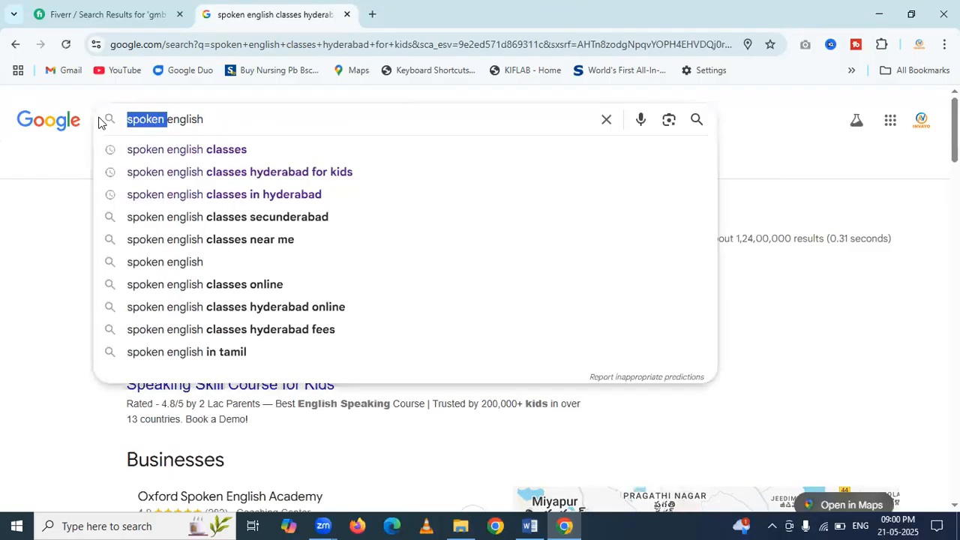
key("BackSpace")
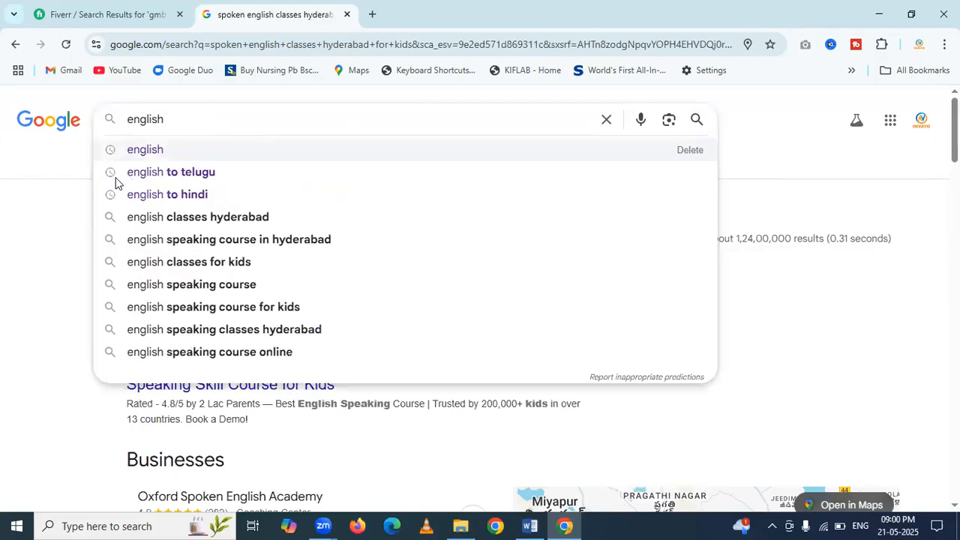
key("Return")
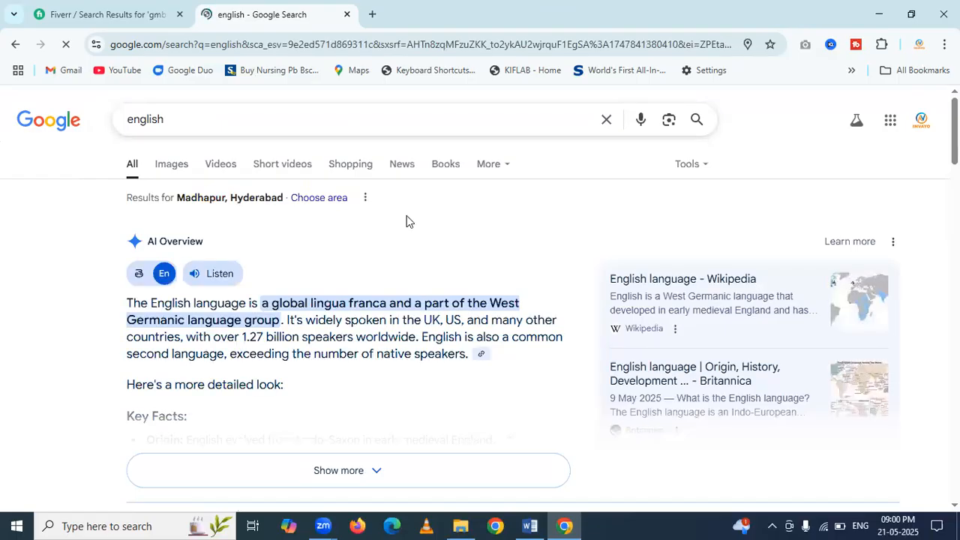
- Reveal and highlight the 'english' result count of about 25,05,00,00,000 results
left_click(688, 165)
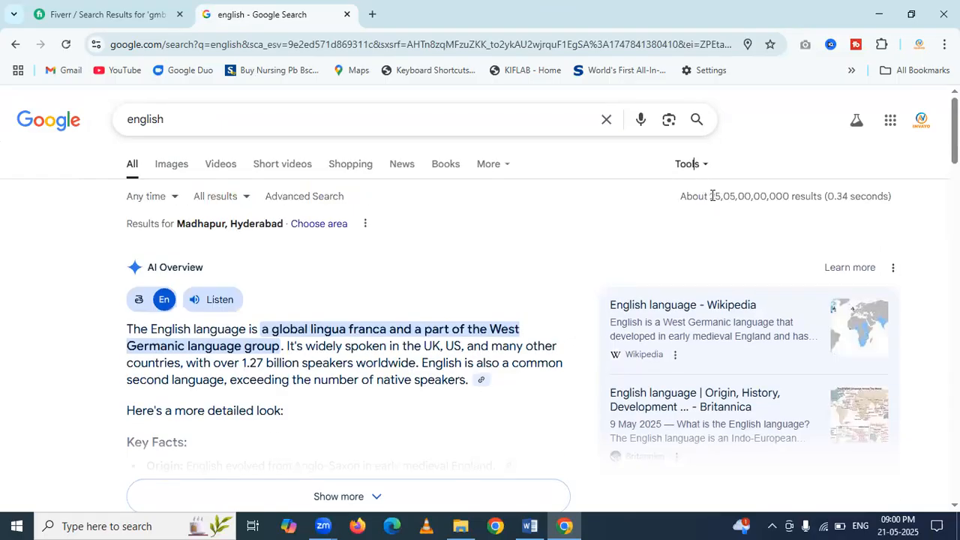
double_click(786, 197)
left_click_drag(795, 200, 796, 199)
key("ctrl+shift+Right")
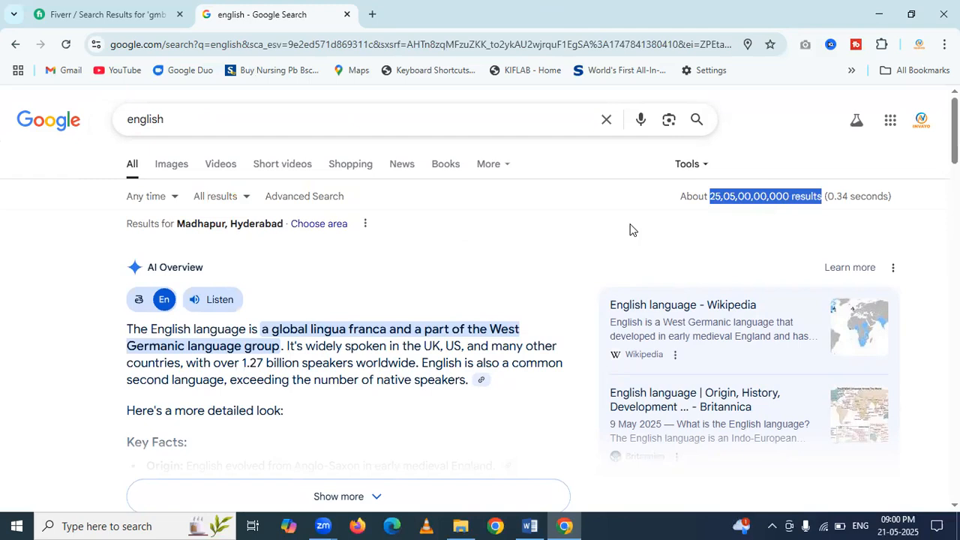
left_click(85, 281)
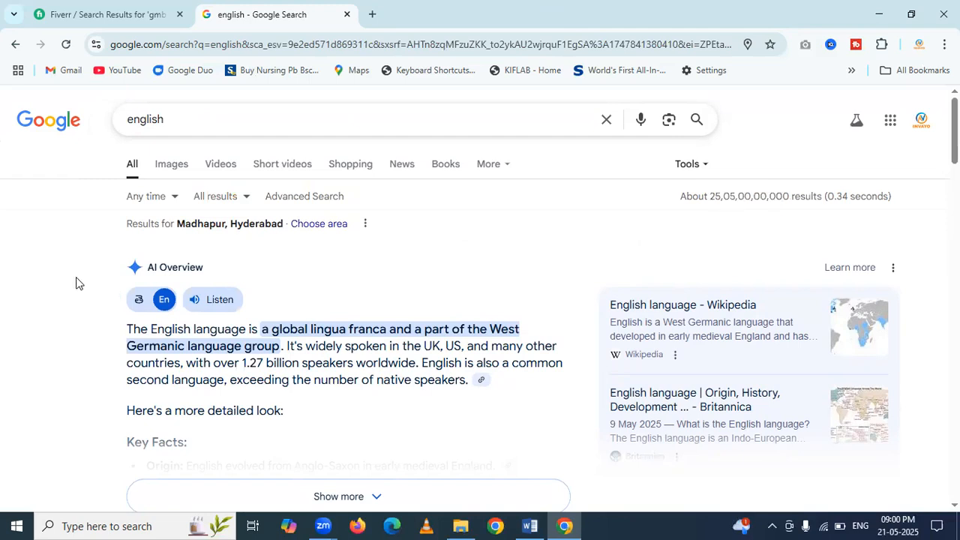
- Scroll through the 'english' results, then return to the Fiverr gmb ranking tab
scroll(84, 274, "down", 6)
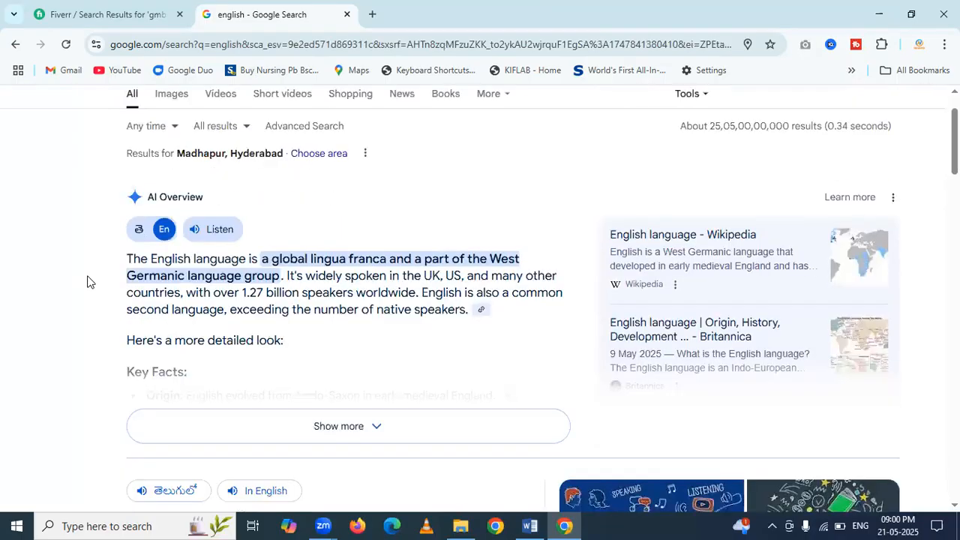
scroll(87, 281, "down", 3)
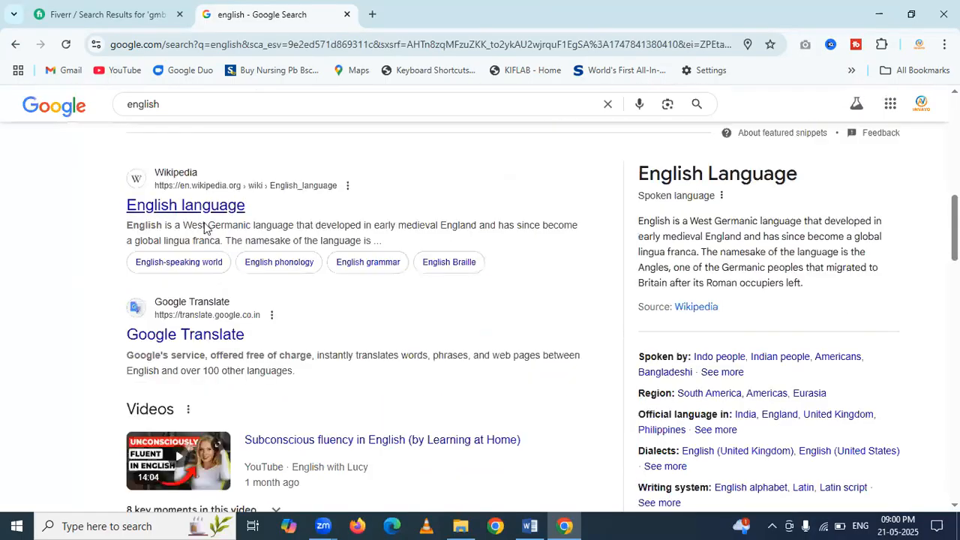
scroll(189, 223, "up", 1)
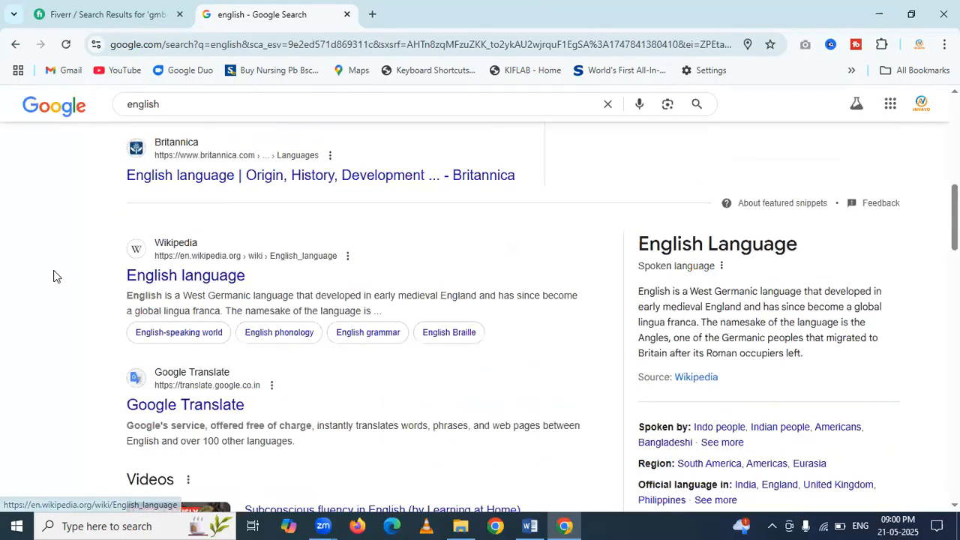
scroll(54, 271, "down", 1)
scroll(98, 283, "down", 10)
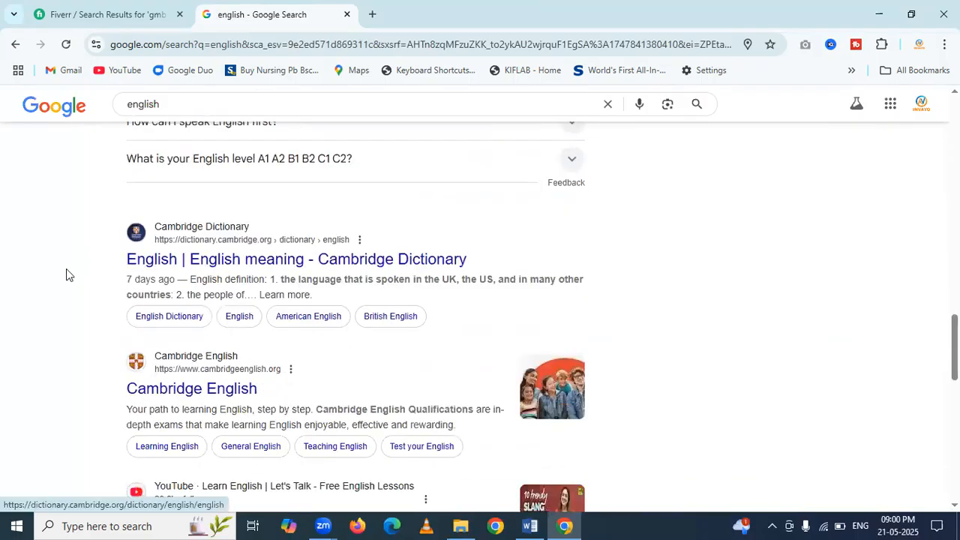
scroll(66, 270, "down", 1)
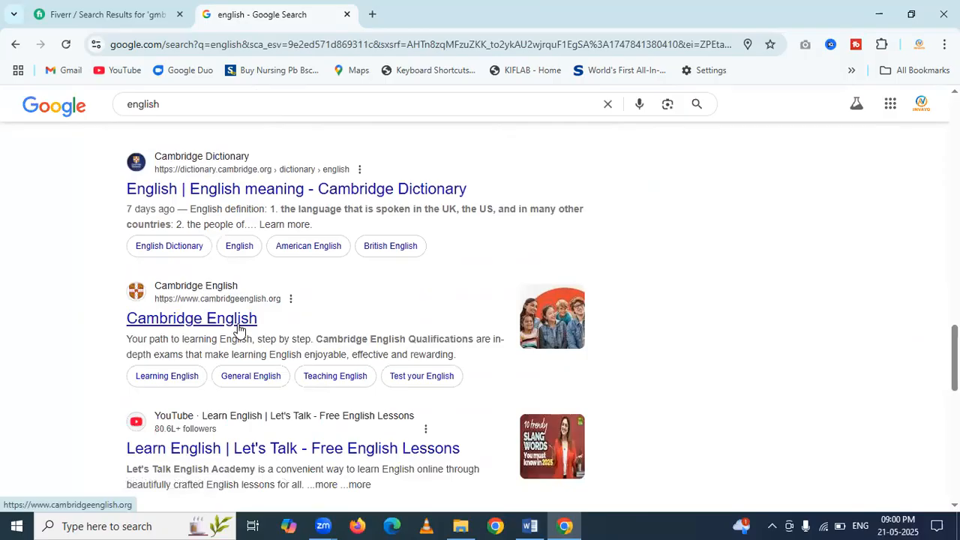
scroll(56, 273, "down", 2)
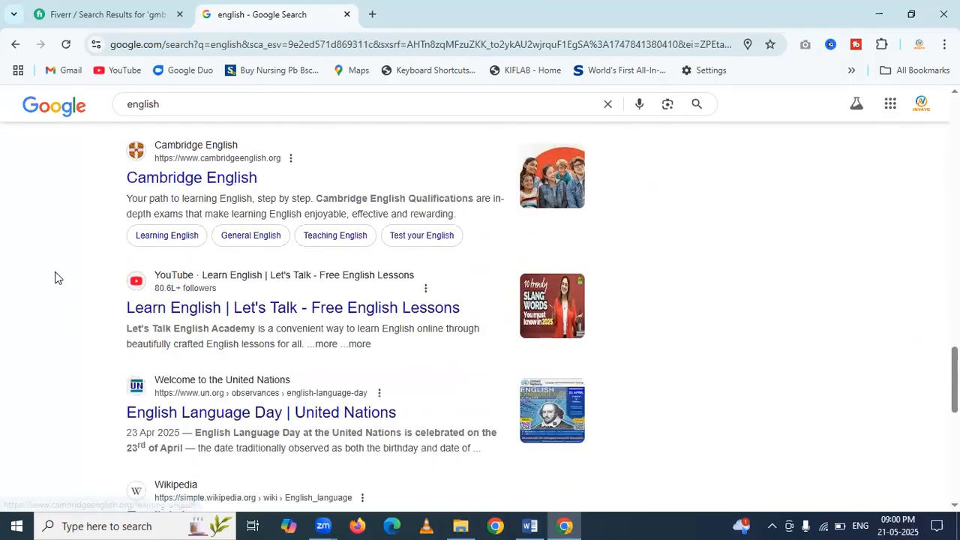
scroll(55, 258, "up", 15)
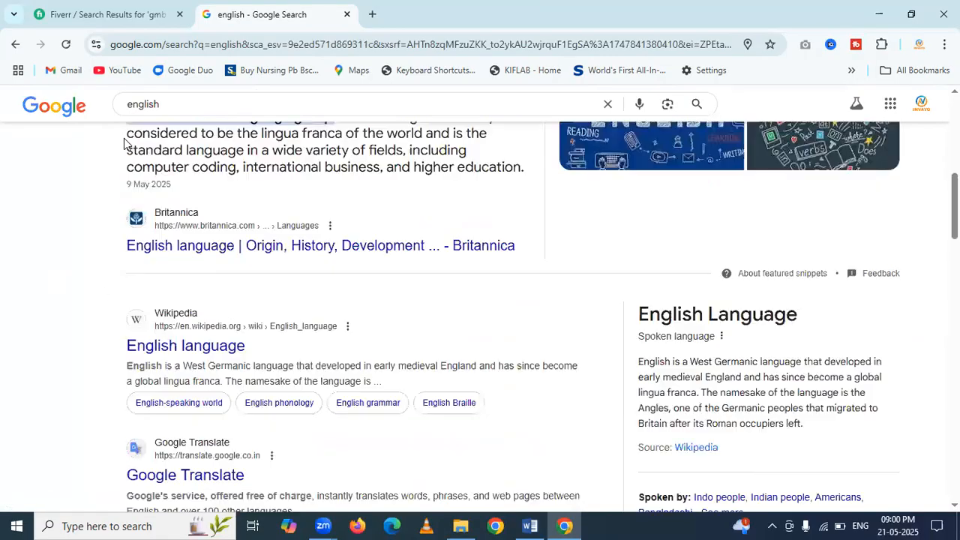
left_click(60, 127)
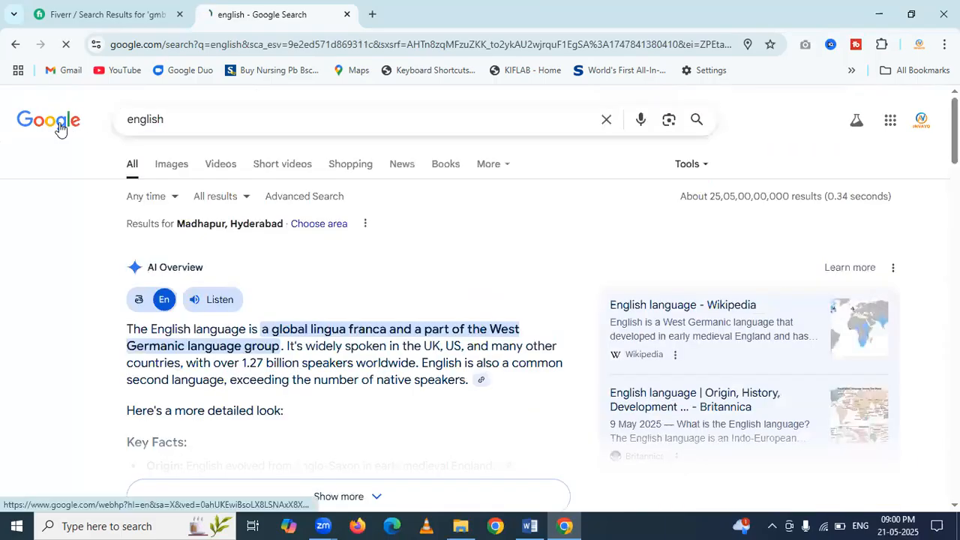
left_click(129, 6)
- Close the Google sign-in popup and scroll through the gmb ranking gig cards and back up
left_click(909, 120)
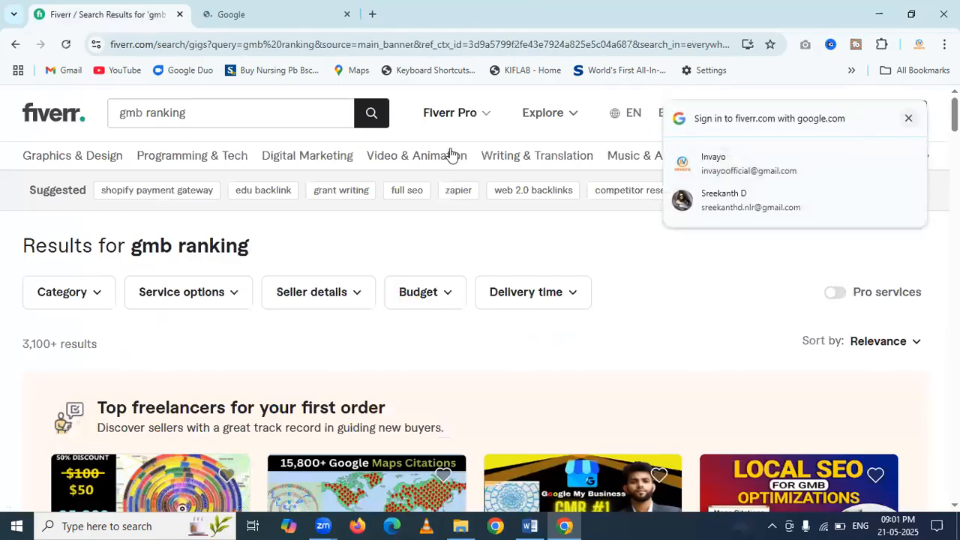
left_click(231, 111)
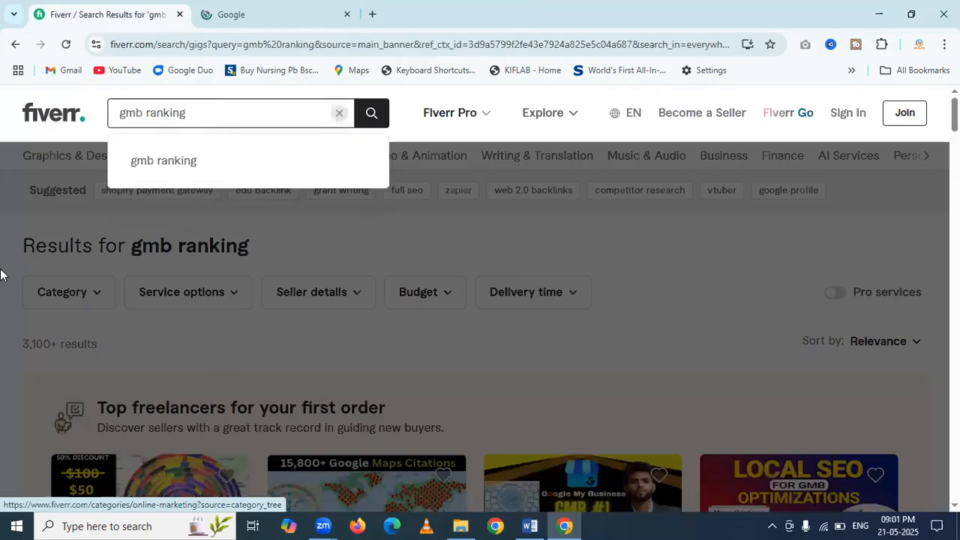
scroll(15, 289, "down", 2)
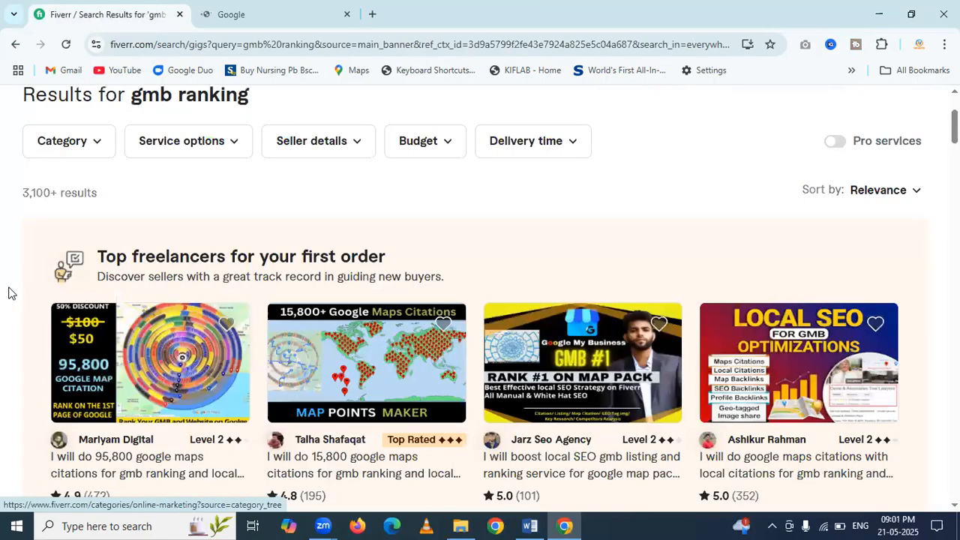
scroll(4, 291, "down", 3)
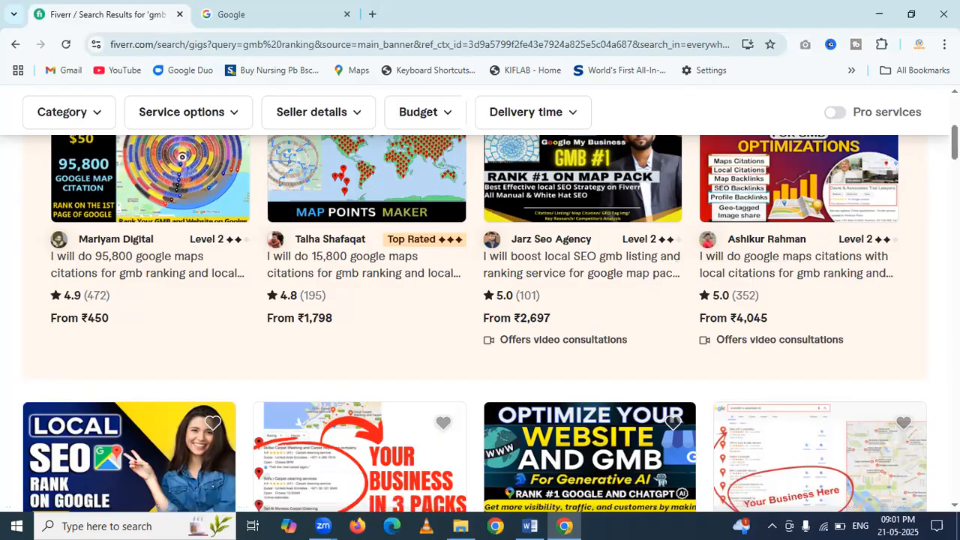
scroll(588, 302, "down", 3)
scroll(588, 302, "down", 2)
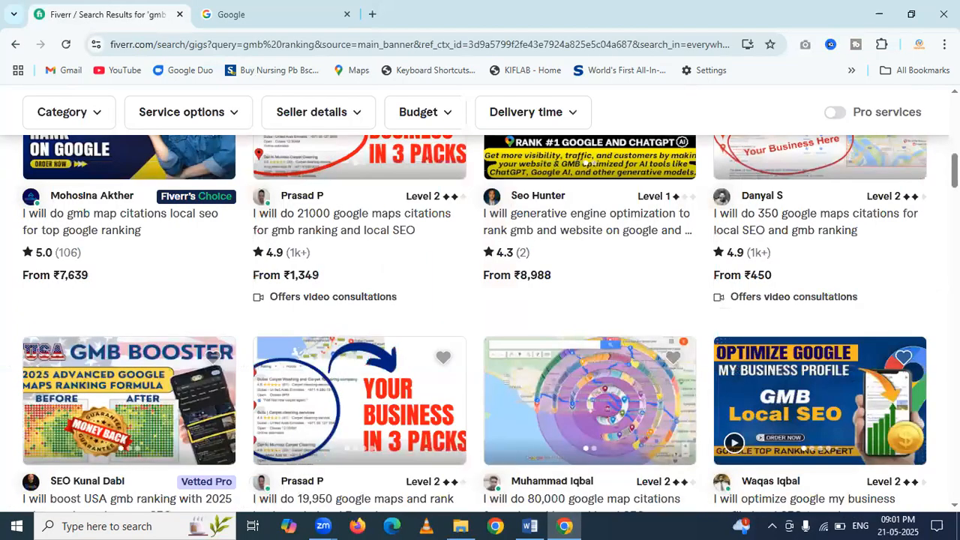
scroll(587, 312, "up", 1)
scroll(586, 312, "up", 1)
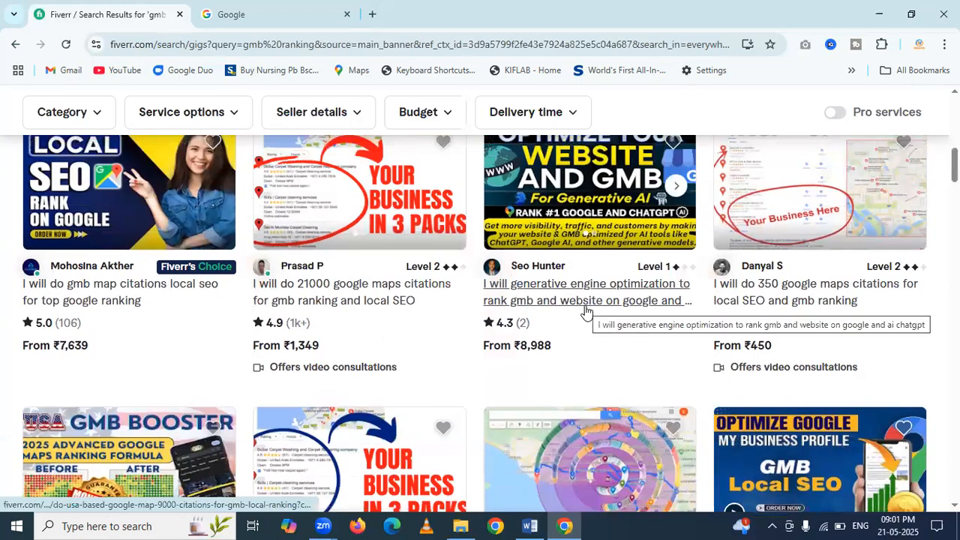
scroll(919, 294, "down", 4)
scroll(919, 288, "up", 9)
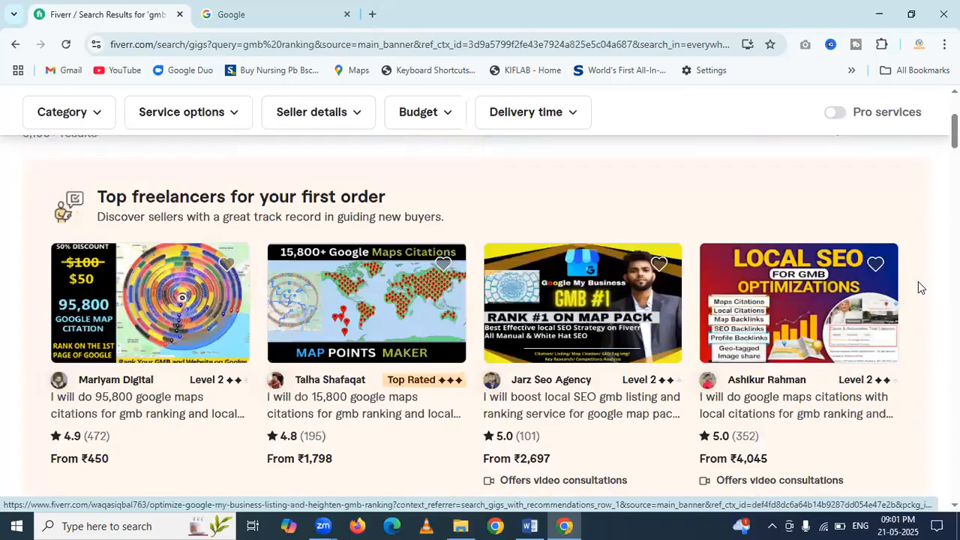
scroll(517, 442, "up", 3)
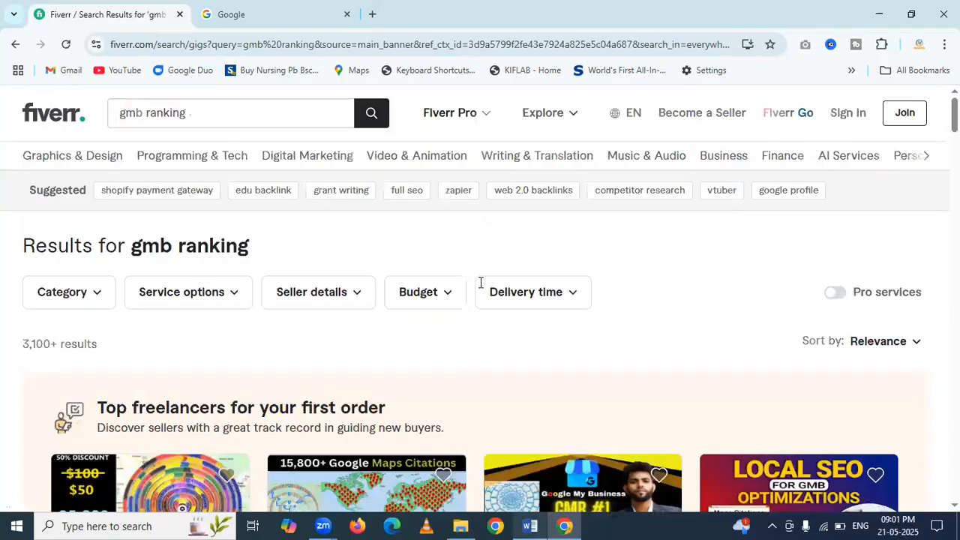
- Alt+Tab from Chrome to the Word document GMB with its nine-item checklist
key("alt+Tab")
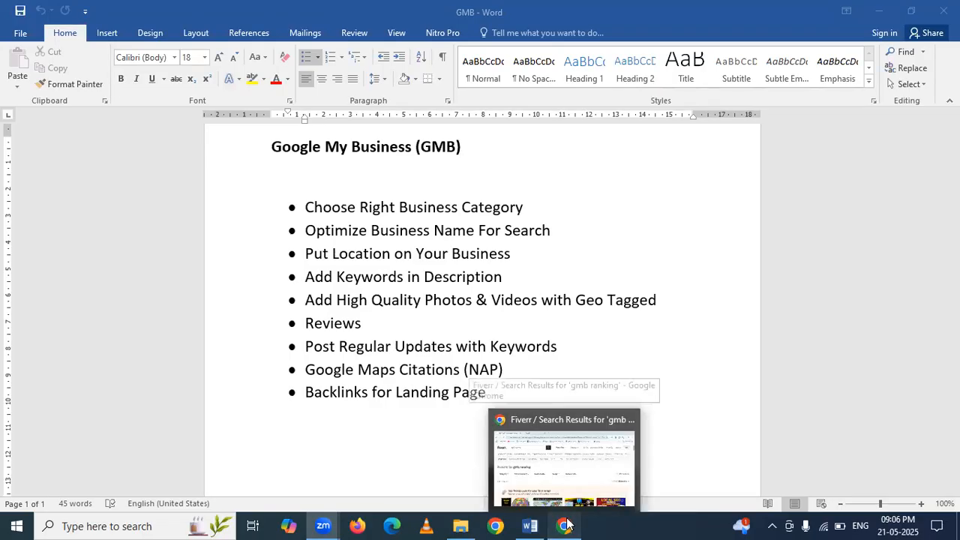
- Bring the Fiverr window with 3,100+ gmb ranking gigs back in front of Word
left_click(558, 450)
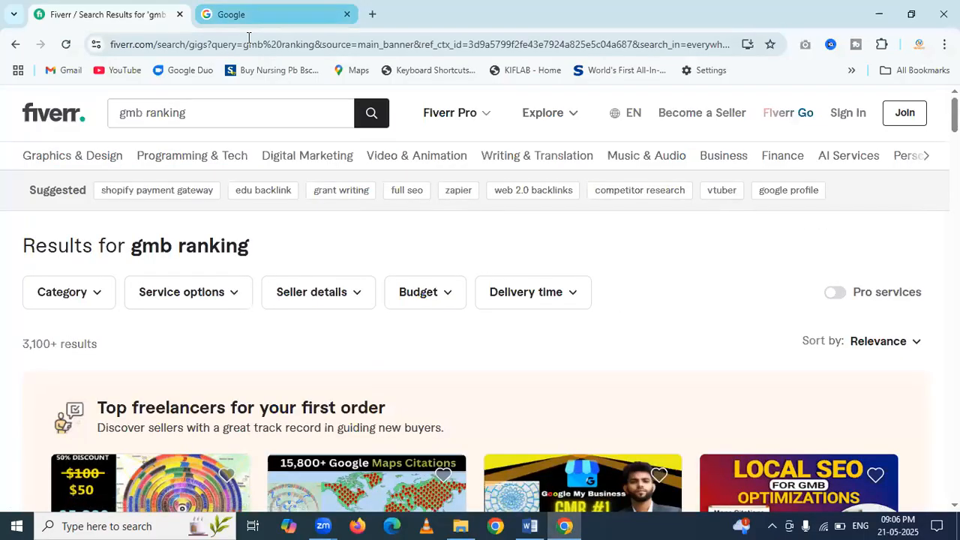
left_click(249, 41)
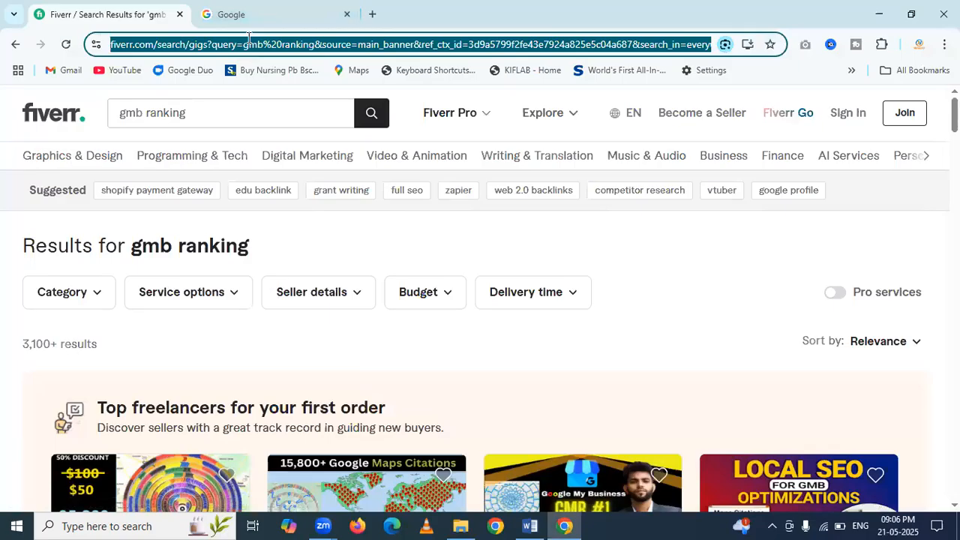
left_click(8, 126)
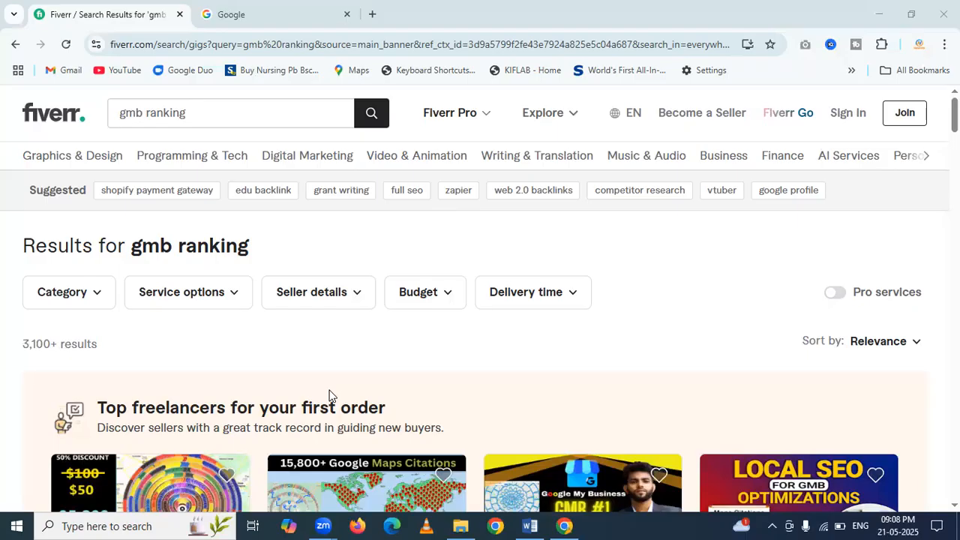
left_click(530, 525)
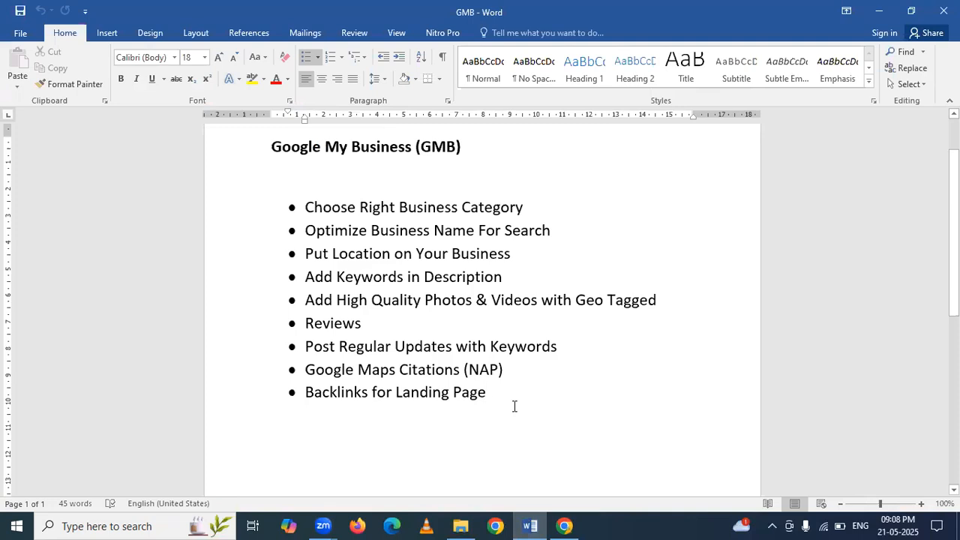
left_click(567, 524)
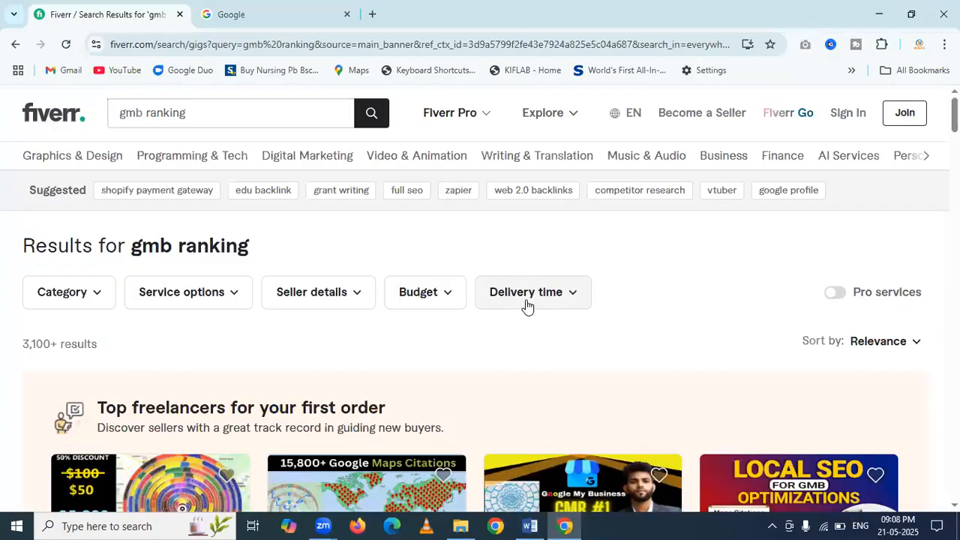